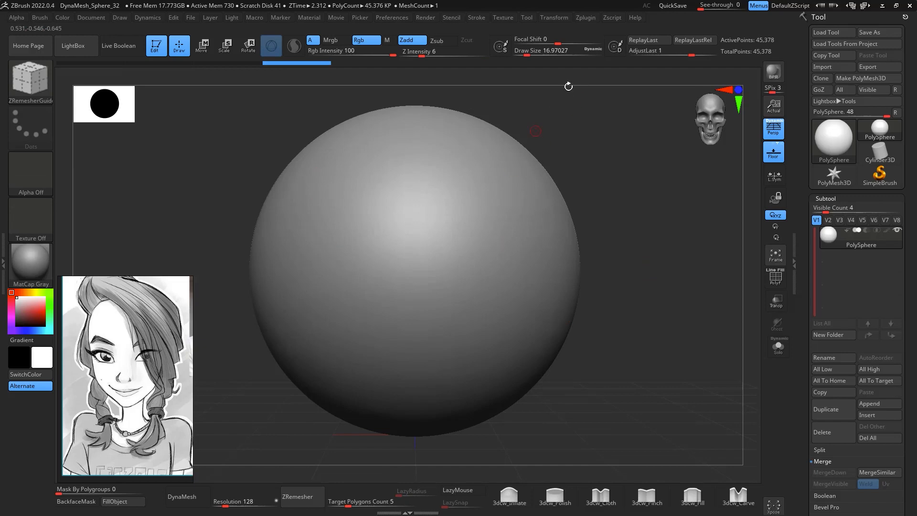
Open the DynaMesh_Sphere_32 project without saving the current one, and turn off the perspective display
key("comma")
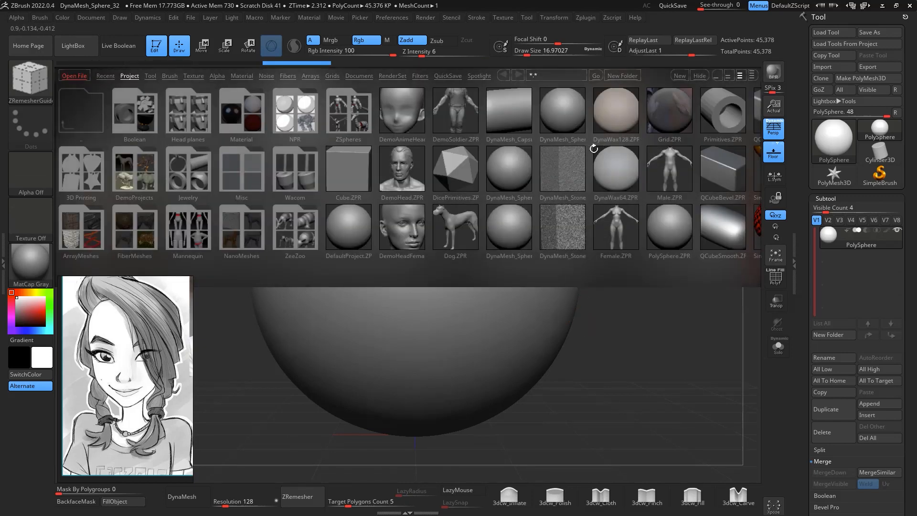
double_click(507, 236)
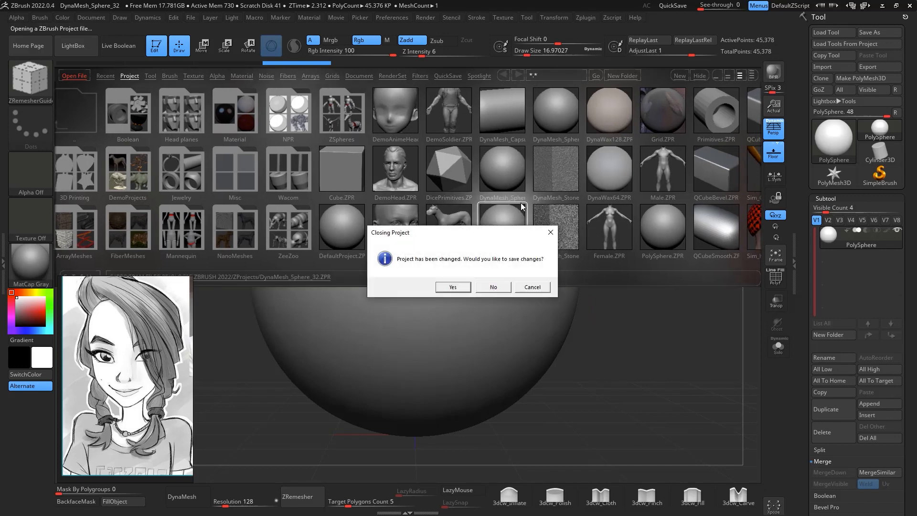
left_click(501, 285)
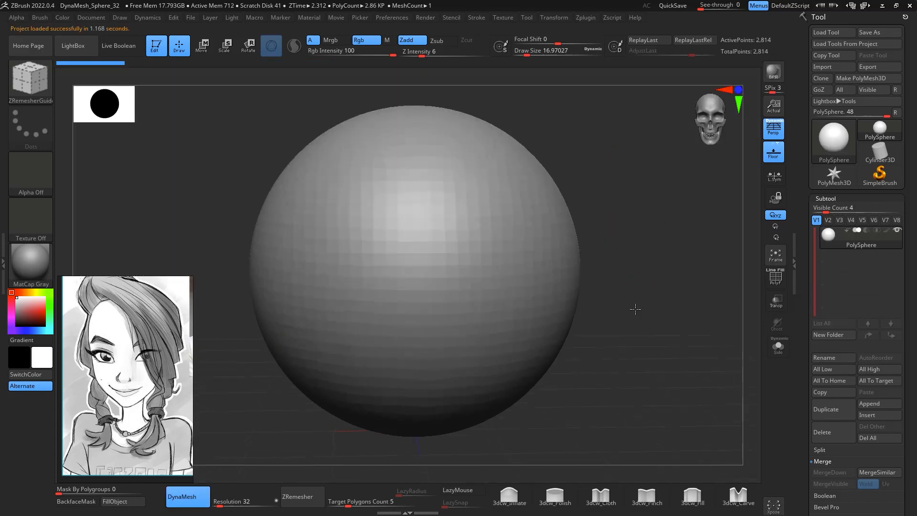
right_click_drag(638, 305, 692, 282, "ctrl")
left_click(774, 135)
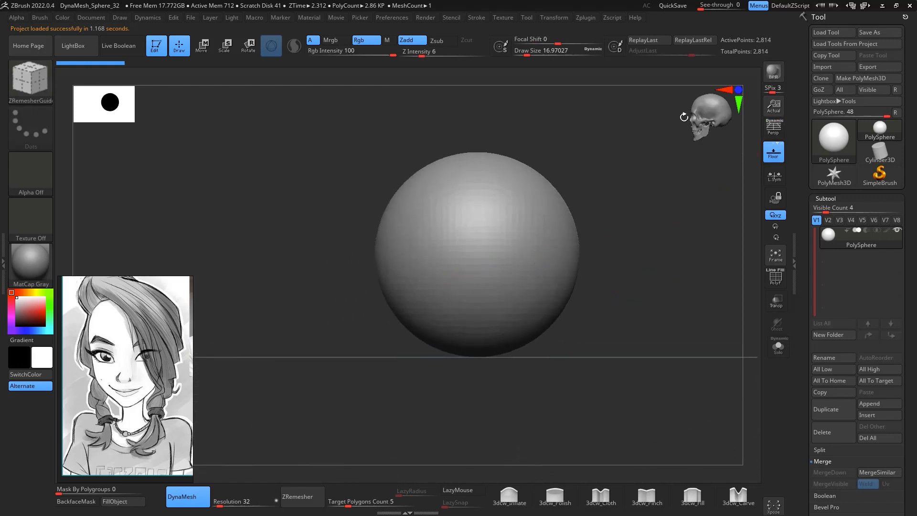
With the Move brush at draw size about 567, pull the sphere's lower front down into a jaw and push in the lower back
key("space")
left_click_drag(536, 244, 581, 243)
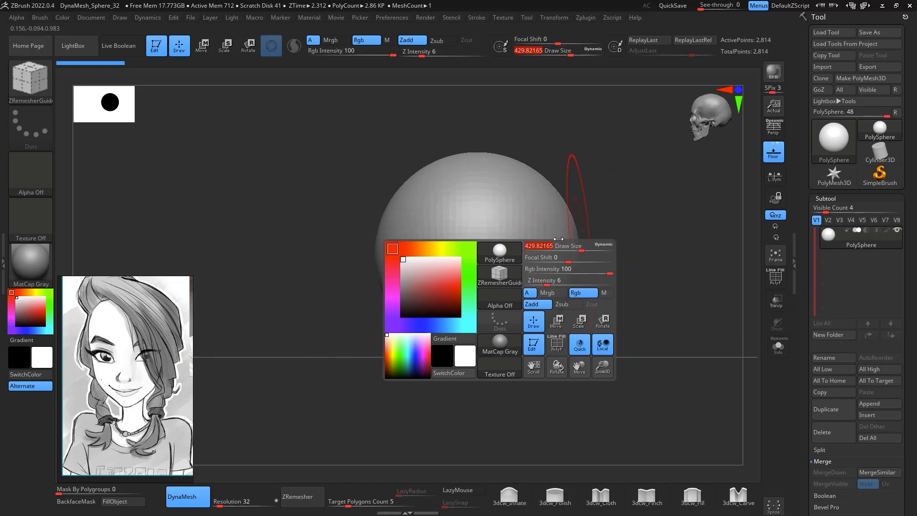
key("b")
key("m")
key("v")
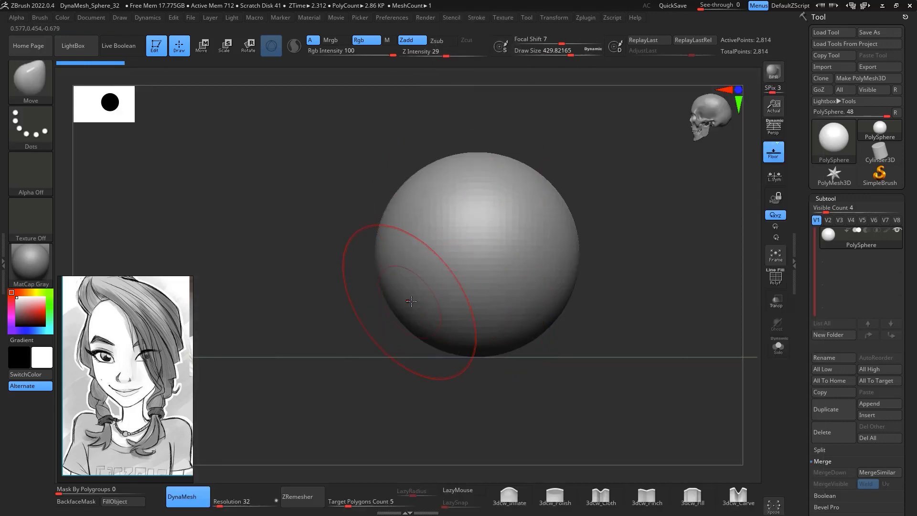
key("space")
mouse_move(414, 316)
left_mouse_down()
mouse_move(422, 316)
mouse_move(395, 356)
mouse_move(399, 365)
left_mouse_up()
left_click_drag(464, 289, 540, 320)
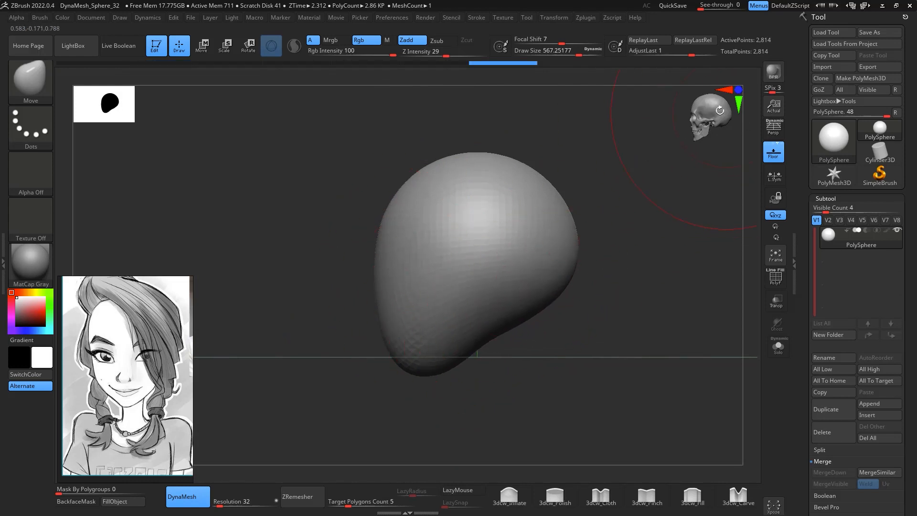
Adjust the forehead profile and narrow the sides of the head with the Move brush
mouse_move(399, 215)
left_mouse_down()
mouse_move(397, 194)
mouse_move(436, 174)
left_mouse_up()
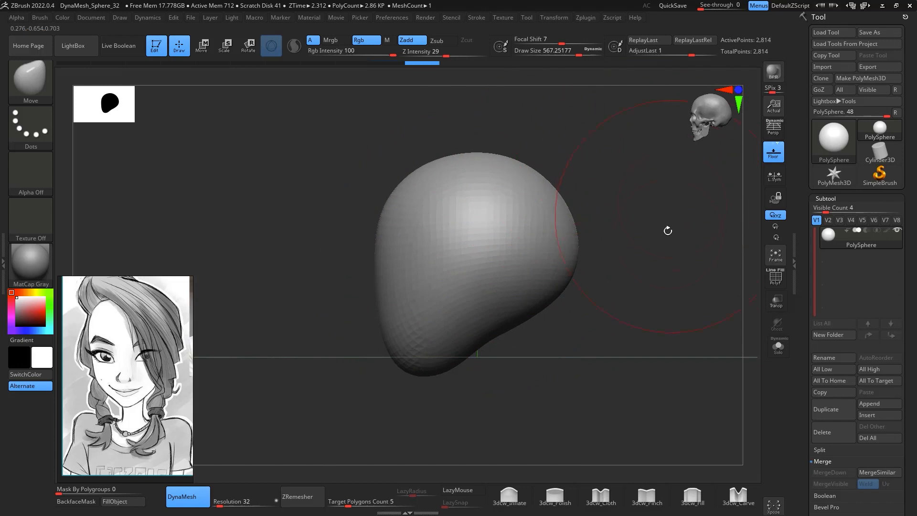
left_click_drag(668, 231, 683, 246)
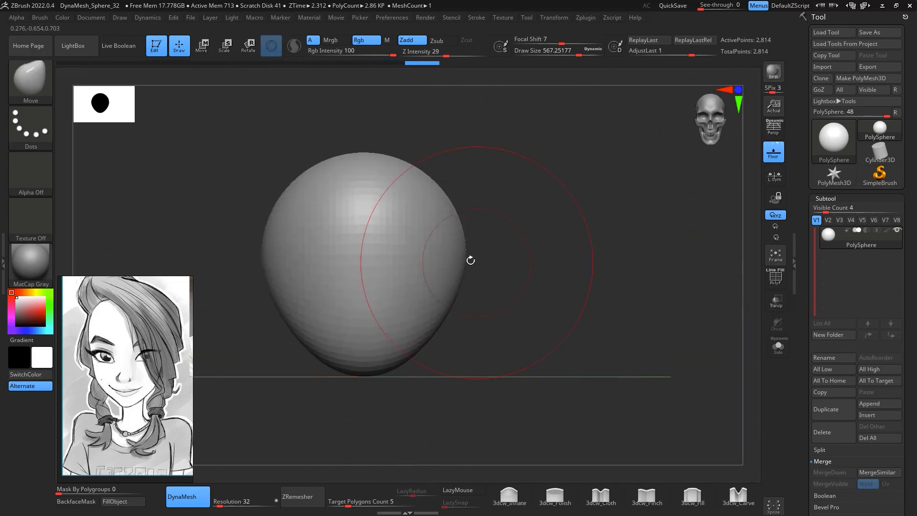
left_click_drag(464, 261, 448, 261)
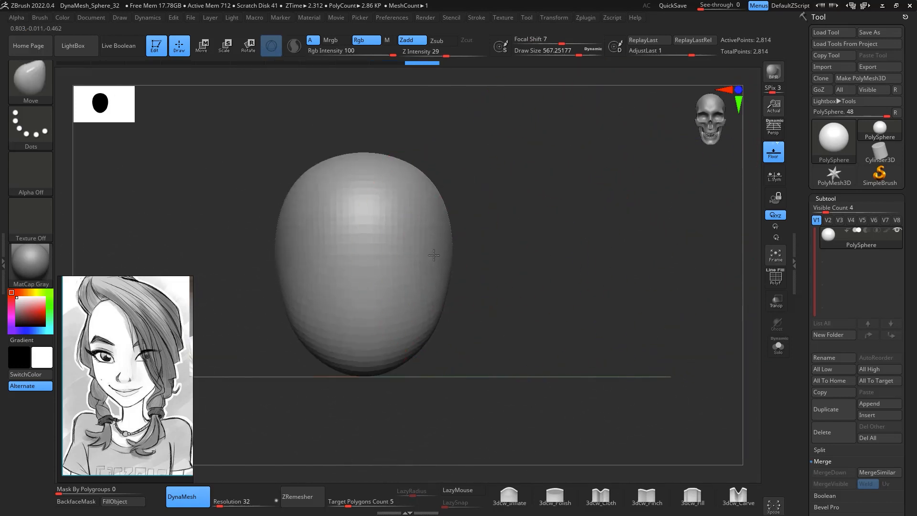
Cycle through the available CamView orientation models and return to the skull
left_click(401, 17)
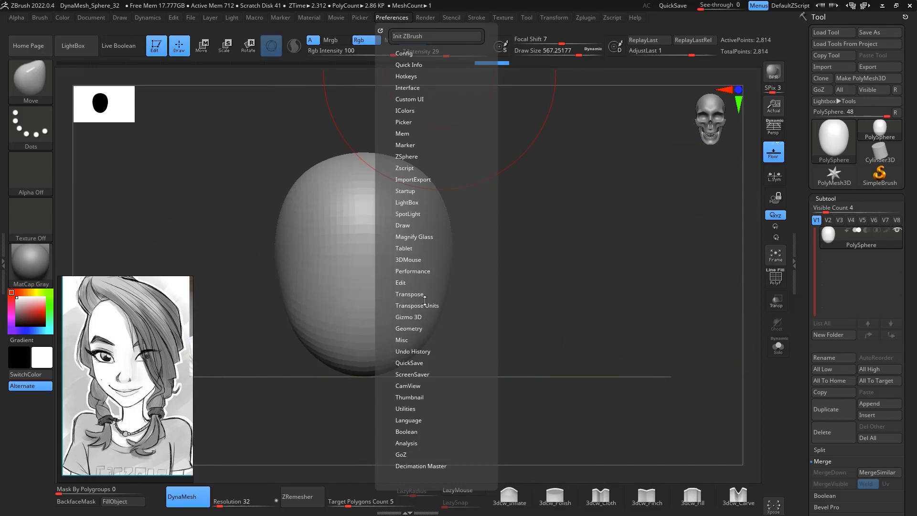
left_click(416, 386)
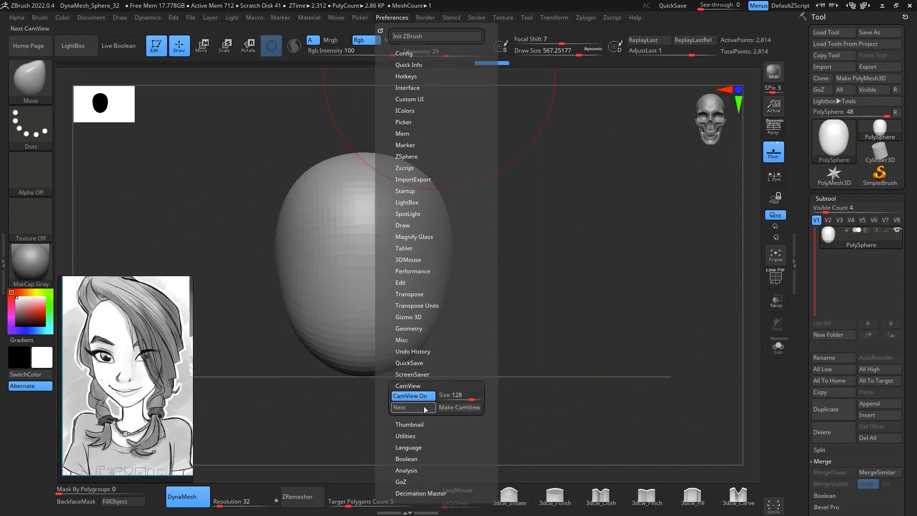
left_click(425, 408)
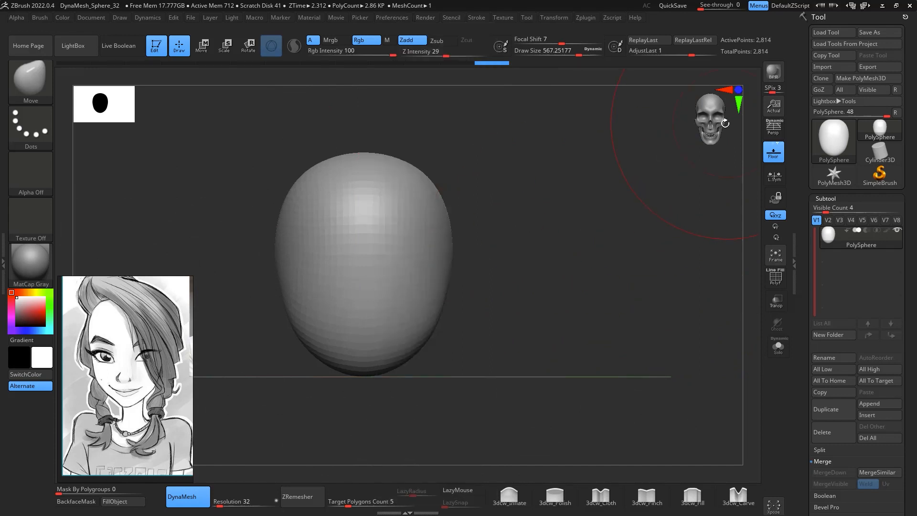
left_click_drag(569, 278, 624, 346, "alt")
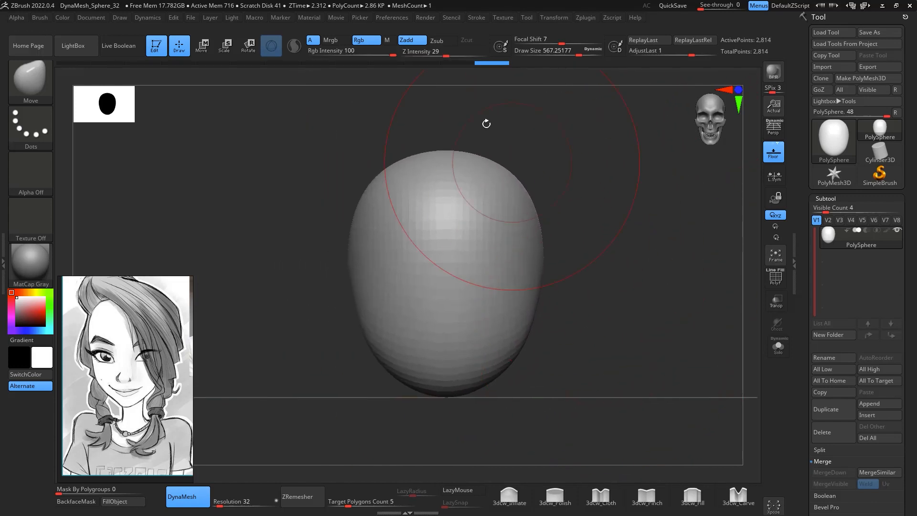
left_click(402, 18)
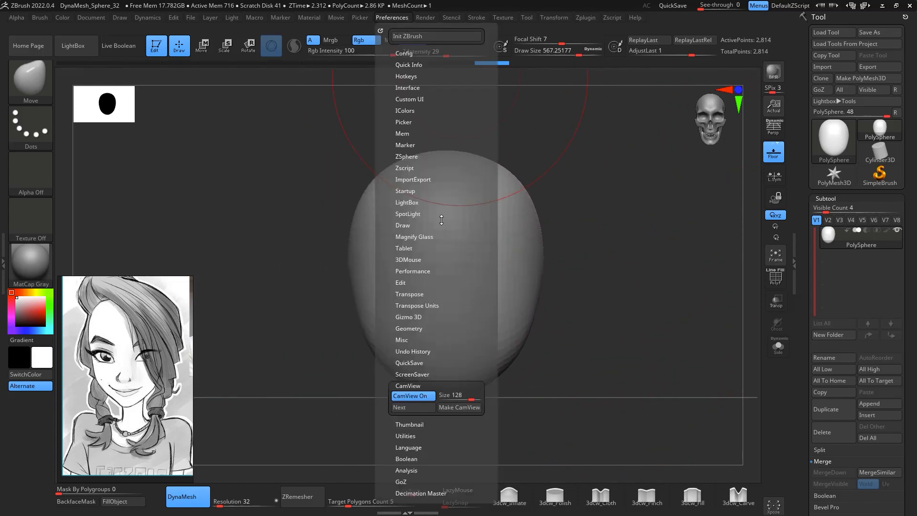
left_click(424, 408)
left_click(425, 407)
left_click(426, 406)
left_click(428, 405)
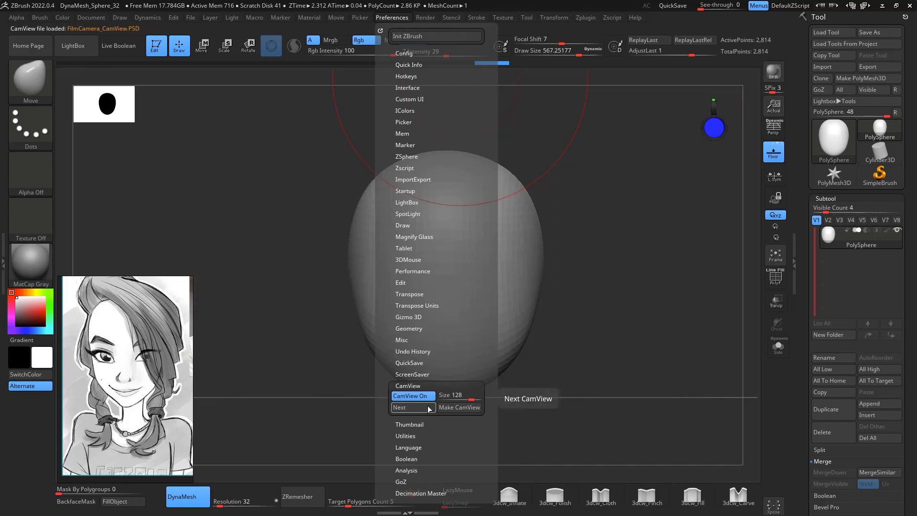
left_click(428, 407)
left_click(427, 408)
left_click(428, 409)
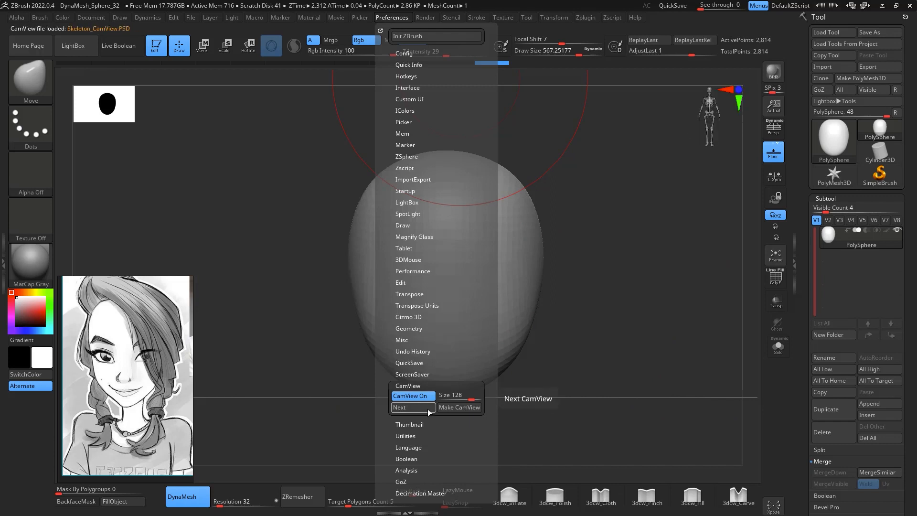
left_click(427, 409)
left_click(428, 410)
left_click(430, 409)
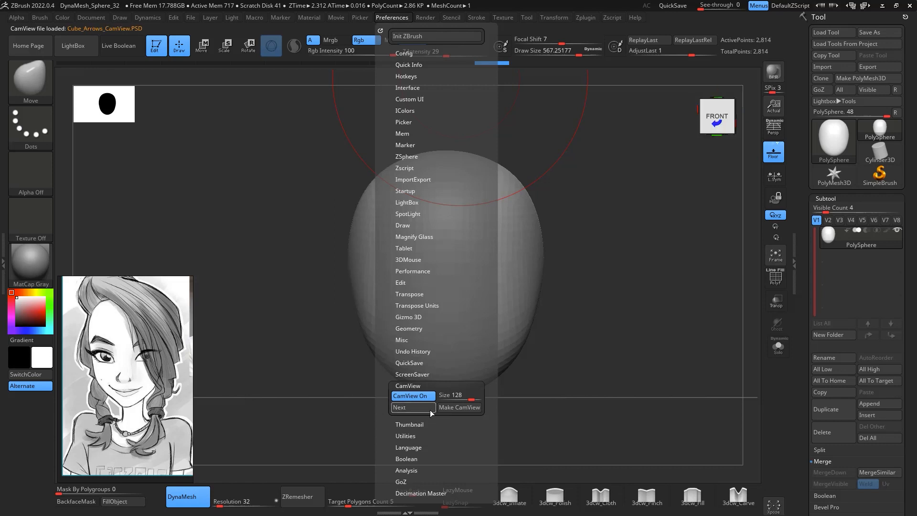
left_click(430, 410)
left_click(431, 410)
left_click(433, 412)
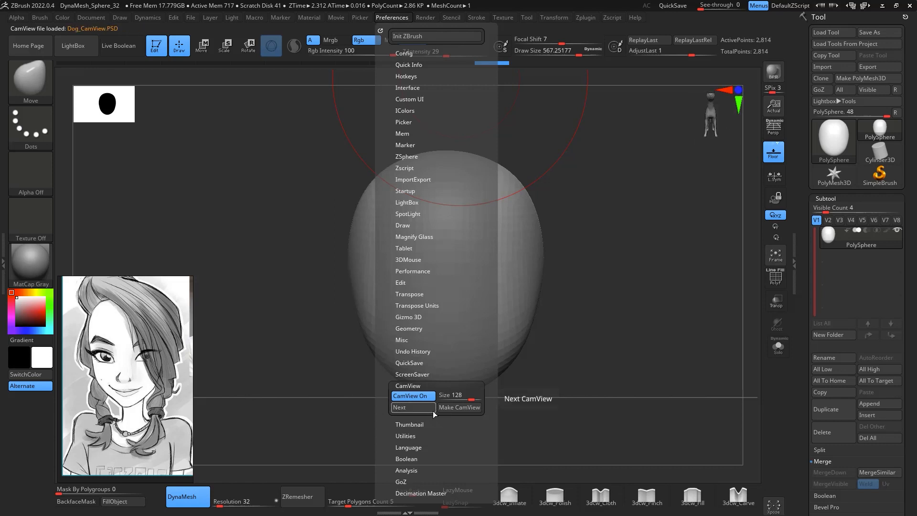
left_click(431, 410)
left_click(428, 408)
left_click(426, 409)
left_click(426, 408)
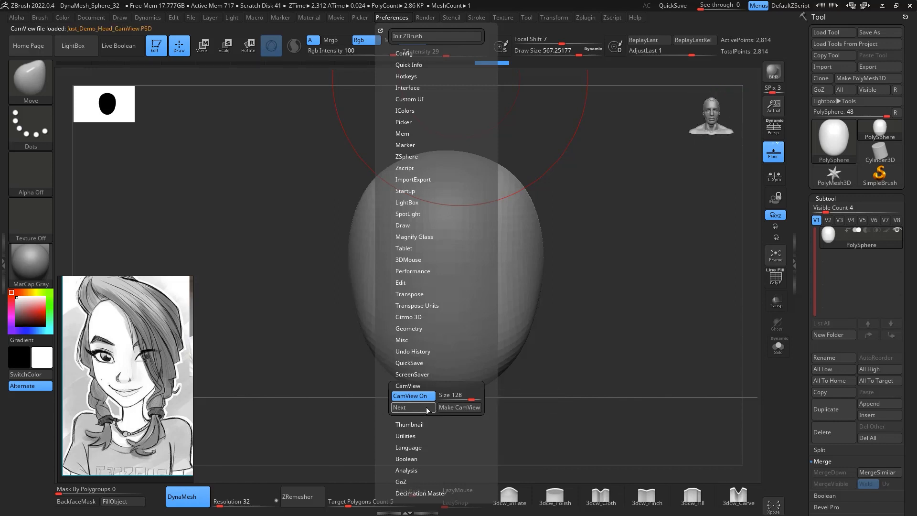
left_click(427, 409)
left_click(426, 409)
left_click(426, 409)
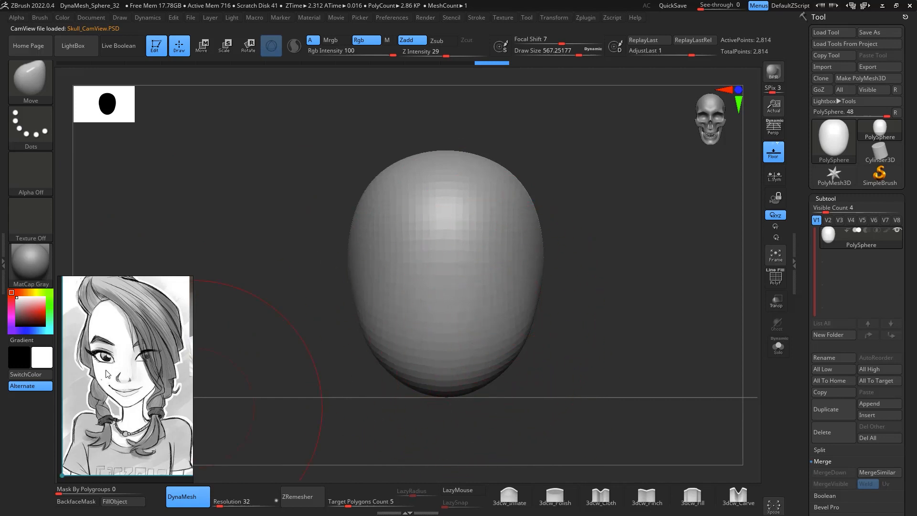
With the Move brush at draw size about 704, taper the lower face, raise the crown and tuck in the lower back of the head
key("space")
left_click_drag(494, 189, 506, 188)
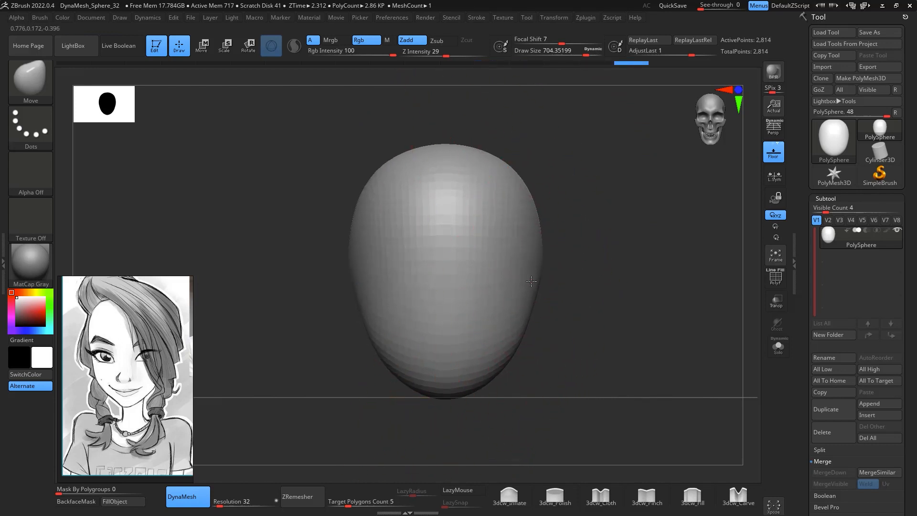
left_click_drag(711, 272, 615, 275)
left_click_drag(626, 187, 620, 165)
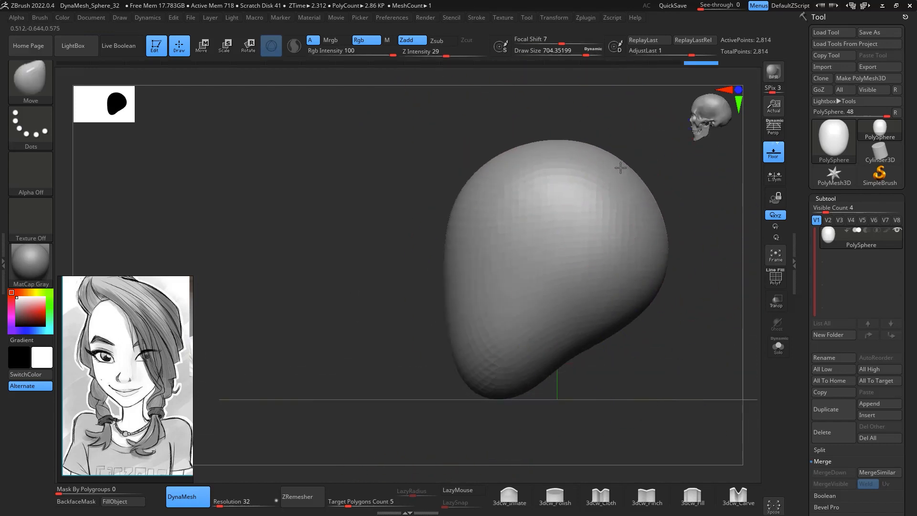
left_click_drag(646, 289, 620, 309)
Carve out the underside of the jaw with the ClayBuildup brush at draw size about 280
mouse_move(594, 381)
left_mouse_down()
mouse_move(663, 397)
mouse_move(653, 396)
left_mouse_up()
left_click_drag(653, 396, 549, 339, "alt")
key("space")
mouse_move(549, 340)
left_mouse_down()
mouse_move(604, 329)
mouse_move(626, 342)
left_mouse_up()
left_click_drag(683, 374, 517, 390, "shift")
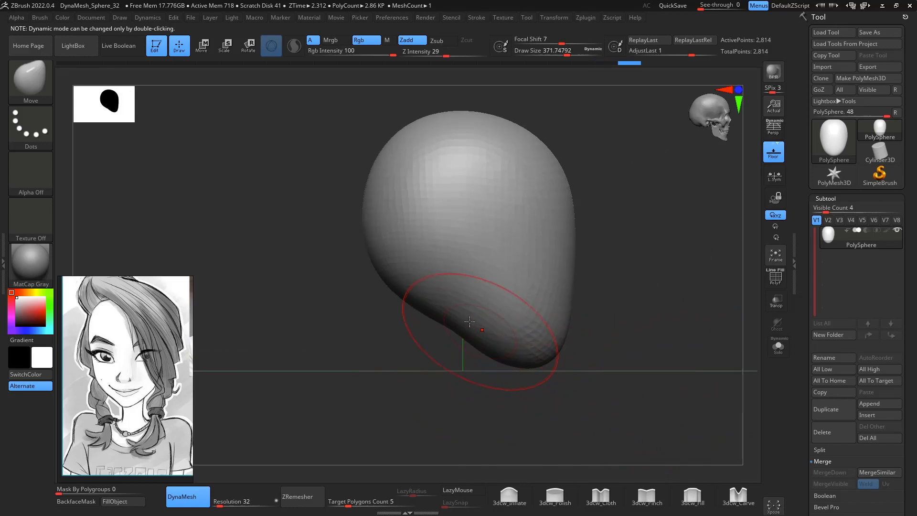
mouse_move(590, 371)
left_mouse_down()
mouse_move(629, 303)
mouse_move(614, 323)
left_mouse_up()
key("b")
key("c")
key("b")
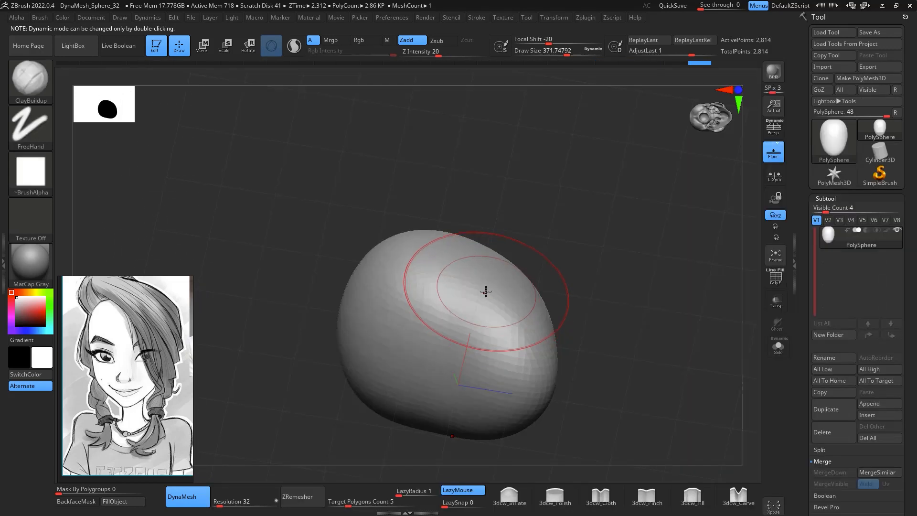
key("space")
left_click_drag(488, 303, 480, 304)
left_click_drag(435, 416, 424, 315)
left_click_drag(580, 239, 573, 308)
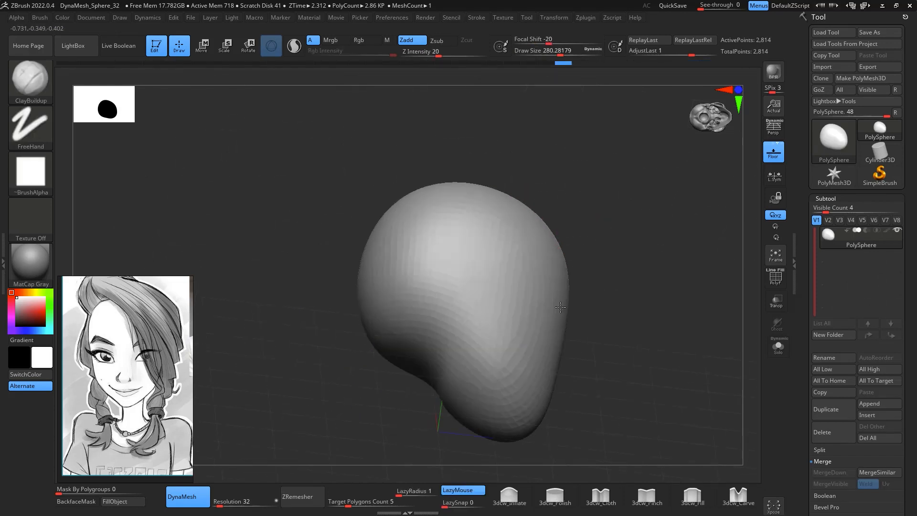
Flatten the underside of the jaw into a clean plane with the sPolish brush
mouse_move(620, 333)
left_mouse_down()
mouse_move(642, 266)
mouse_move(625, 282)
mouse_move(640, 280)
mouse_move(620, 270)
left_mouse_up()
key("b")
key("s")
key("p")
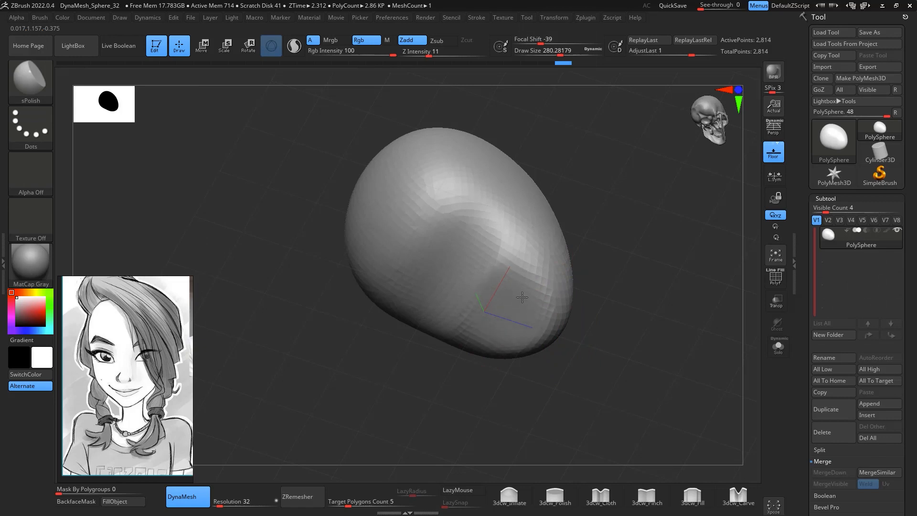
left_click_drag(521, 301, 593, 326)
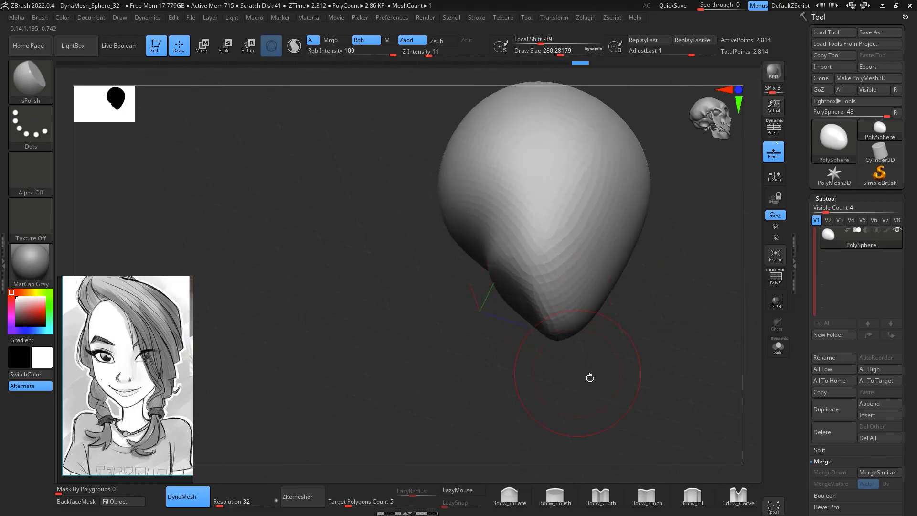
left_click_drag(590, 378, 508, 290)
mouse_move(603, 347)
left_mouse_down()
mouse_move(640, 371)
mouse_move(665, 358)
mouse_move(585, 300)
mouse_move(563, 251)
left_mouse_up()
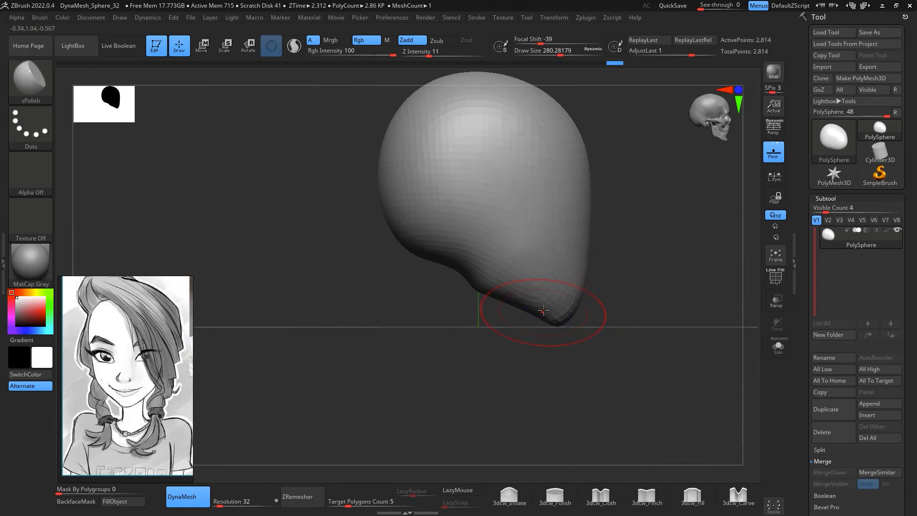
With the Move brush at draw size about 299, refine the jaw profile and narrow the chin in front view
key("b")
key("m")
key("v")
key("space")
left_click_drag(544, 311, 545, 311)
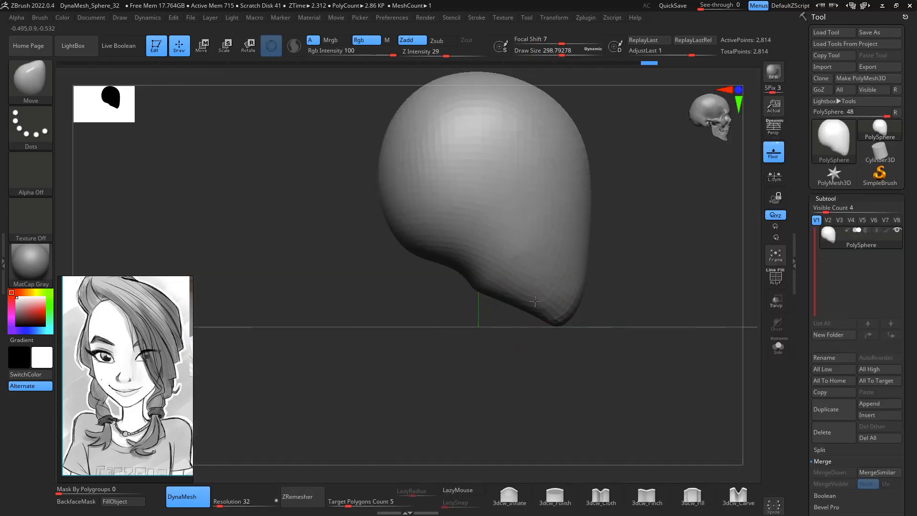
left_click_drag(612, 315, 616, 341, "shift")
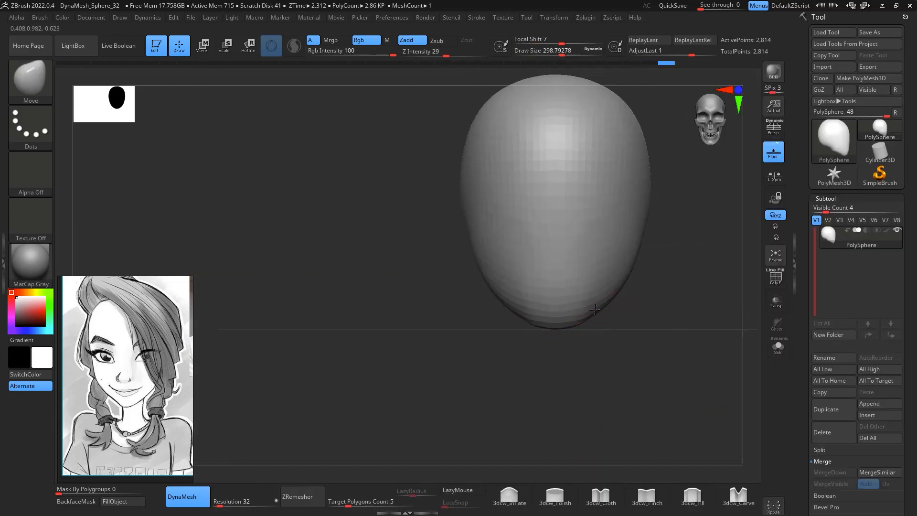
left_click_drag(585, 313, 578, 315)
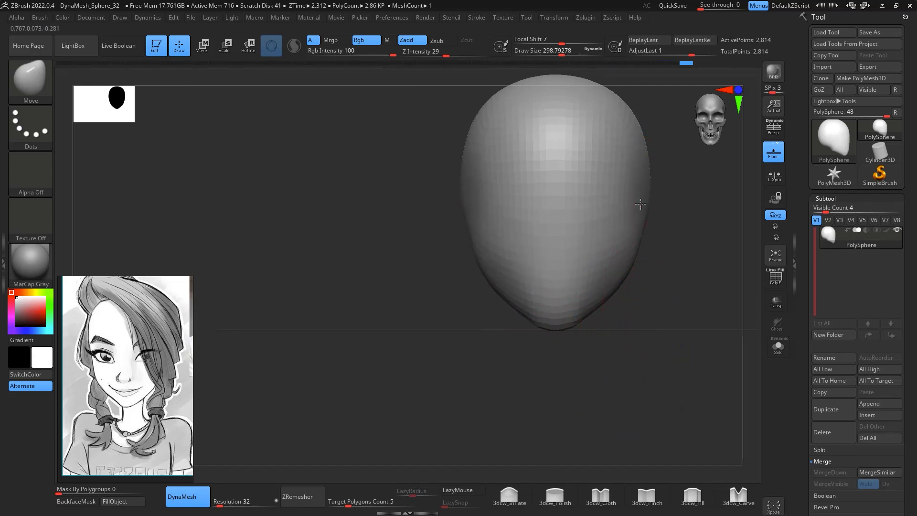
Pull the side of the head slightly outward with the Move brush and smooth the underside of the jaw
mouse_move(667, 250)
left_mouse_down()
mouse_move(691, 256)
mouse_move(661, 276)
left_mouse_up()
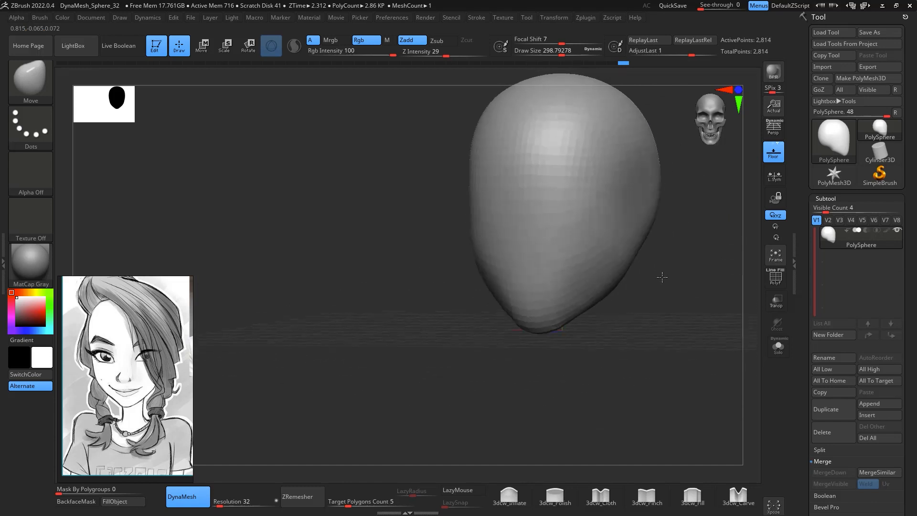
left_click_drag(637, 184, 643, 184)
mouse_move(678, 334)
left_mouse_down("shift")
mouse_move(634, 354)
mouse_move(611, 320)
left_mouse_up("shift")
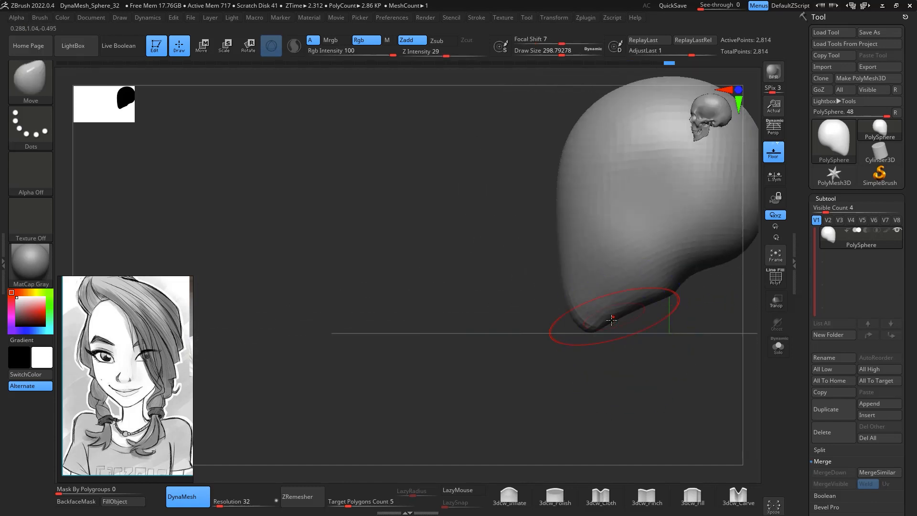
left_click_drag(633, 361, 668, 274)
mouse_move(635, 275)
left_mouse_down("shift")
mouse_move(624, 283)
mouse_move(638, 235)
left_mouse_up("shift")
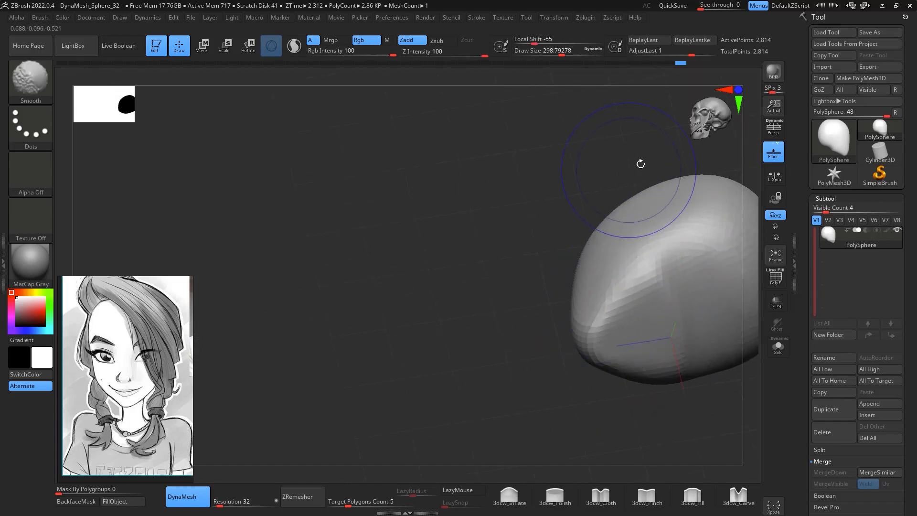
Reshape the jaw outline from directly below with the Move brush at draw size about 299
left_click_drag(640, 164, 527, 158, "shift")
left_click_drag(598, 159, 437, 210, "alt")
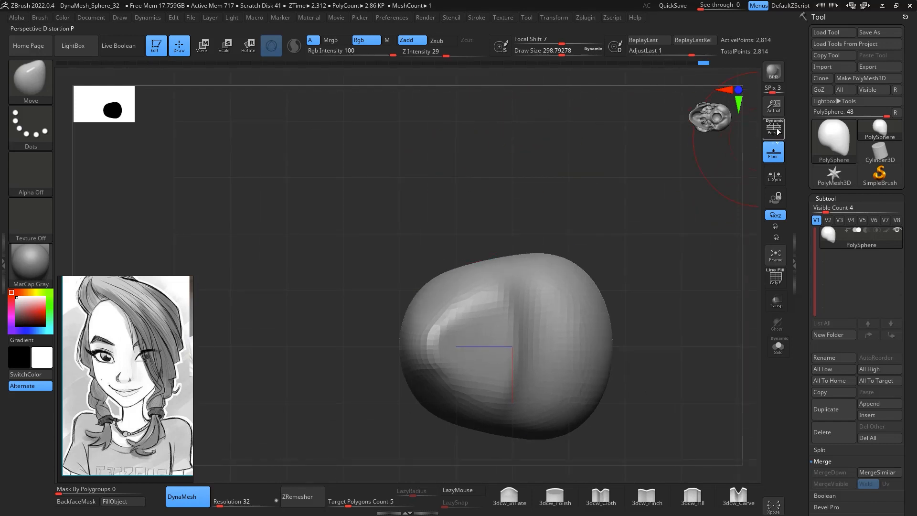
left_click_drag(470, 310, 456, 312)
left_click_drag(495, 403, 498, 413)
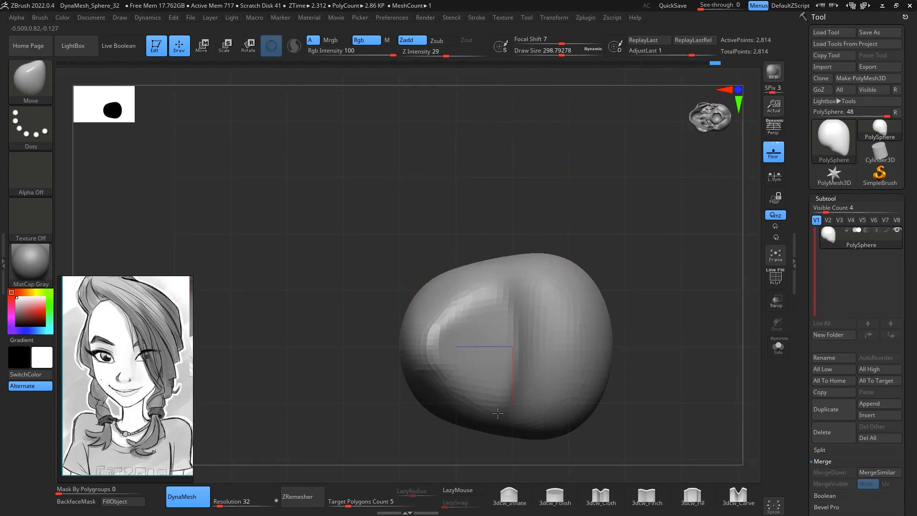
left_click_drag(513, 347, 507, 352)
mouse_move(499, 302)
left_mouse_down()
mouse_move(496, 312)
mouse_move(457, 320)
left_mouse_up()
Refine the lower jaw line in side profile with the Move brush at draw size about 245
mouse_move(572, 201)
left_mouse_down()
mouse_move(621, 165)
mouse_move(612, 284)
left_mouse_up()
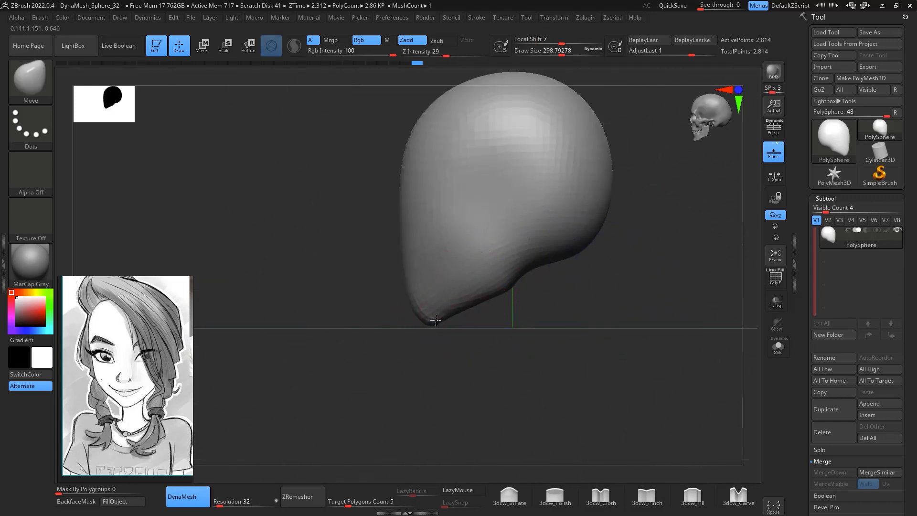
key("space")
mouse_move(465, 317)
left_mouse_down()
mouse_move(491, 286)
mouse_move(470, 296)
left_mouse_up()
mouse_move(593, 314)
left_mouse_down("shift")
mouse_move(659, 317)
mouse_move(657, 261)
mouse_move(624, 205)
left_mouse_up("shift")
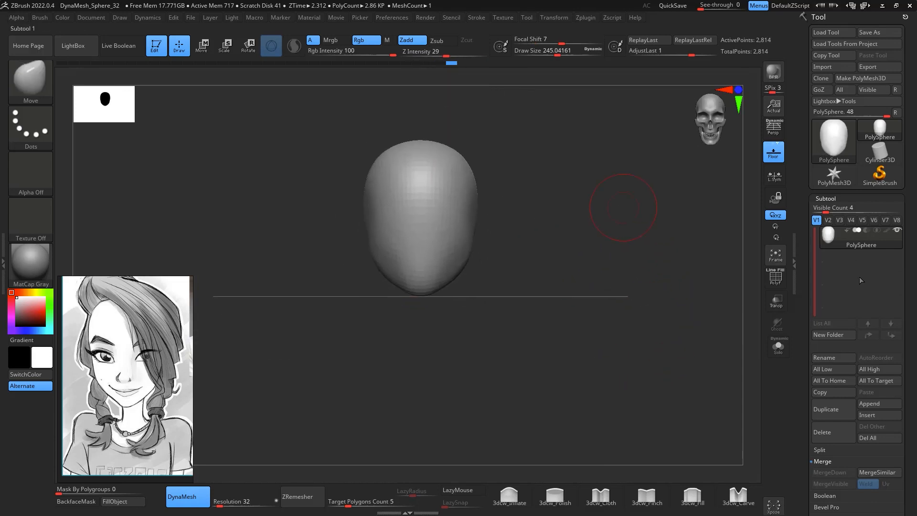
Append a Cylinder3D as a new subtool for the neck and make it the active subtool
left_click(878, 403)
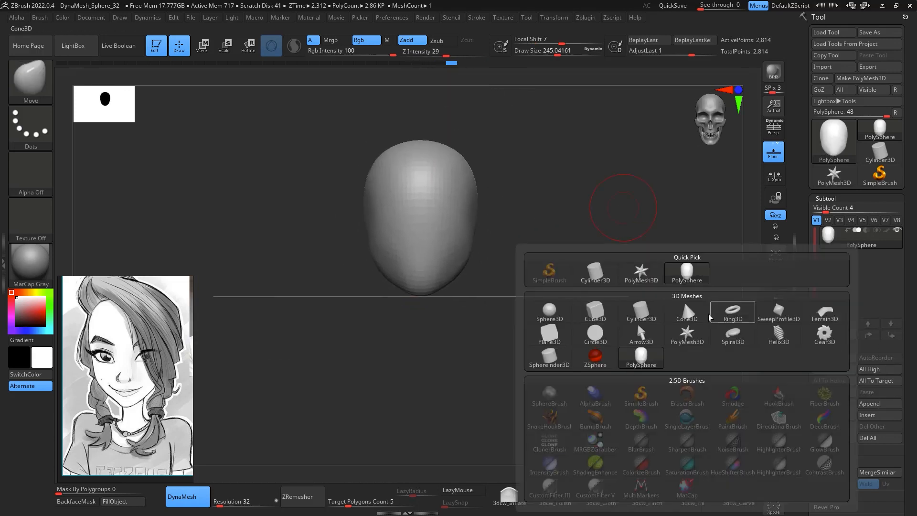
left_click(641, 311)
key("r")
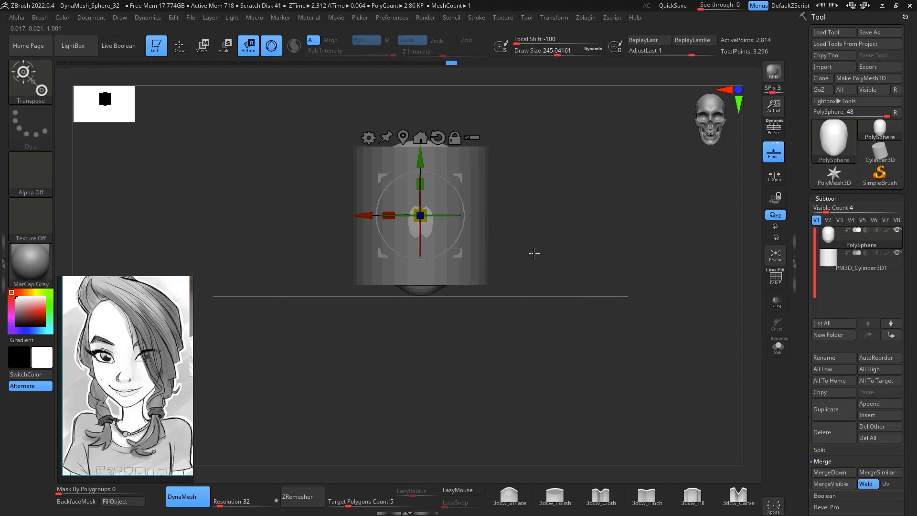
left_click(840, 264)
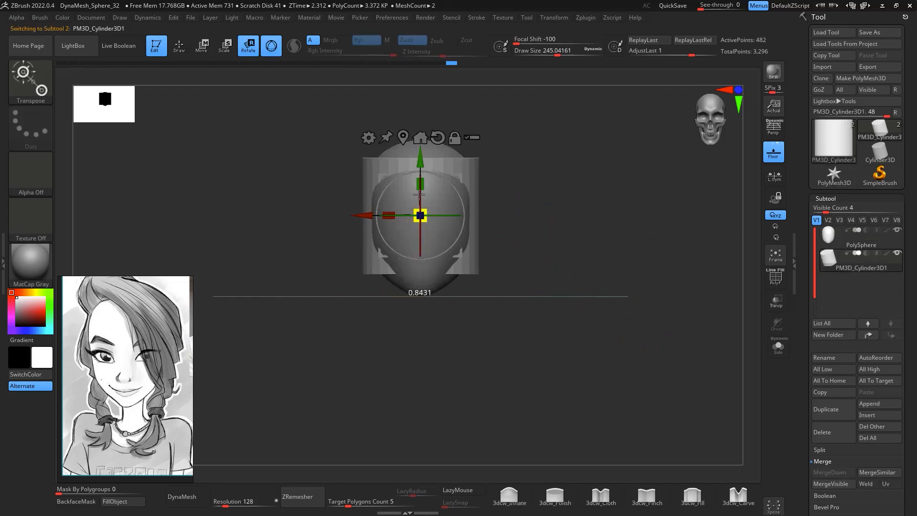
Scale the cylinder down to a narrow neck and position it under the skull behind the jaw
left_click_drag(425, 163, 420, 275)
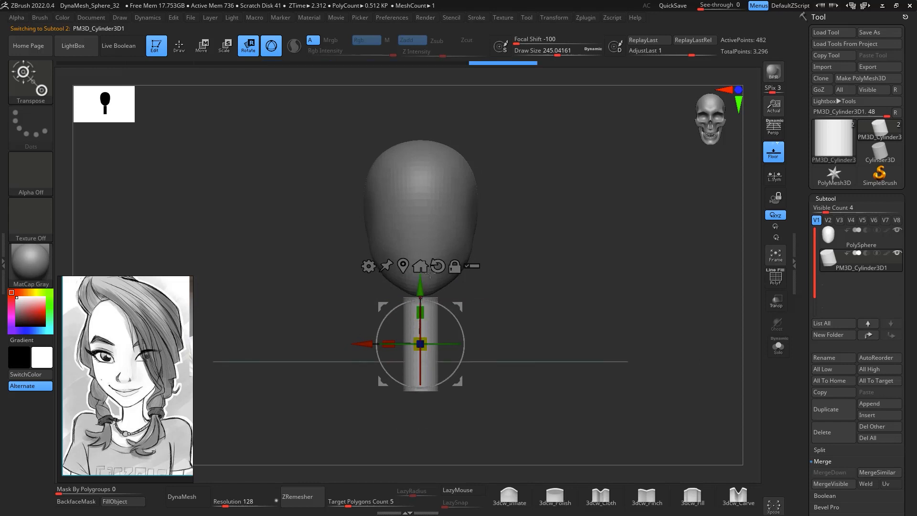
left_click_drag(525, 277, 421, 223)
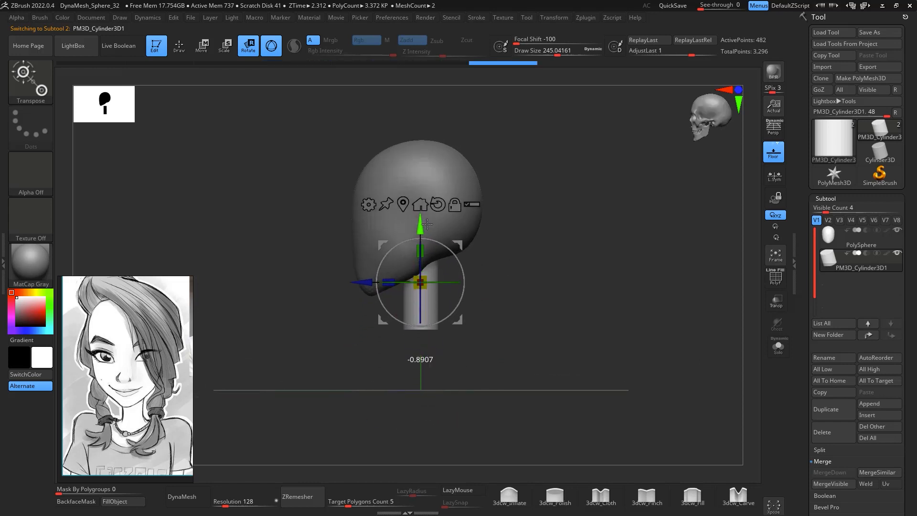
left_click_drag(421, 282, 429, 289)
left_click_drag(501, 282, 598, 250, "shift")
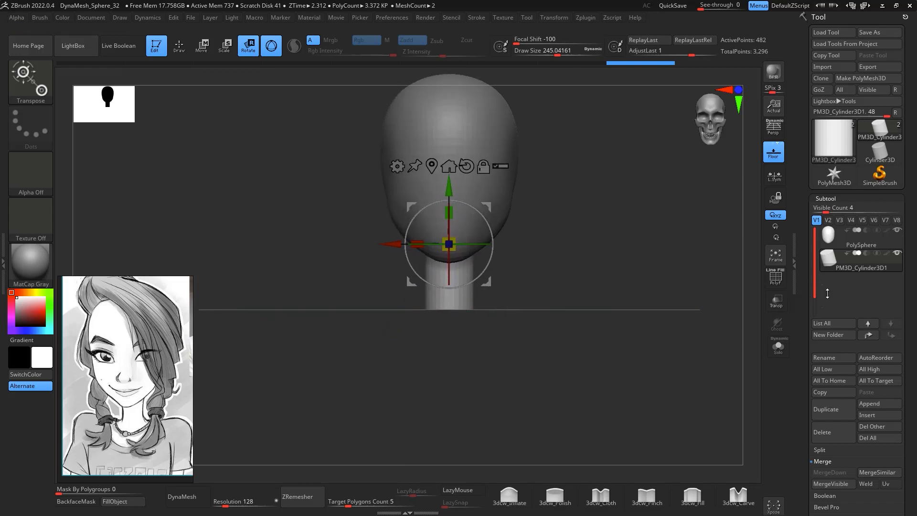
Append a Sphere3D subtool, scale it down and place it at the base of the neck as the upper torso
left_click(878, 403)
left_click(557, 315)
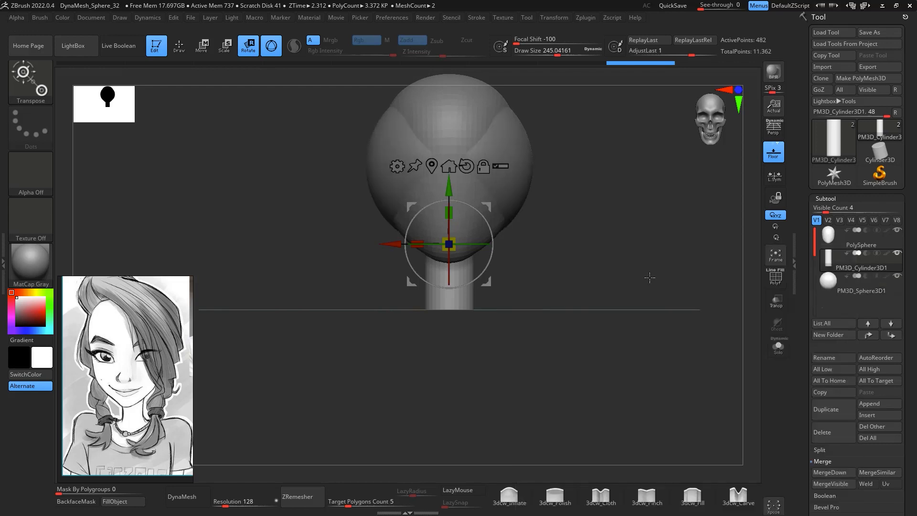
left_click_drag(649, 276, 655, 315)
left_click(849, 293)
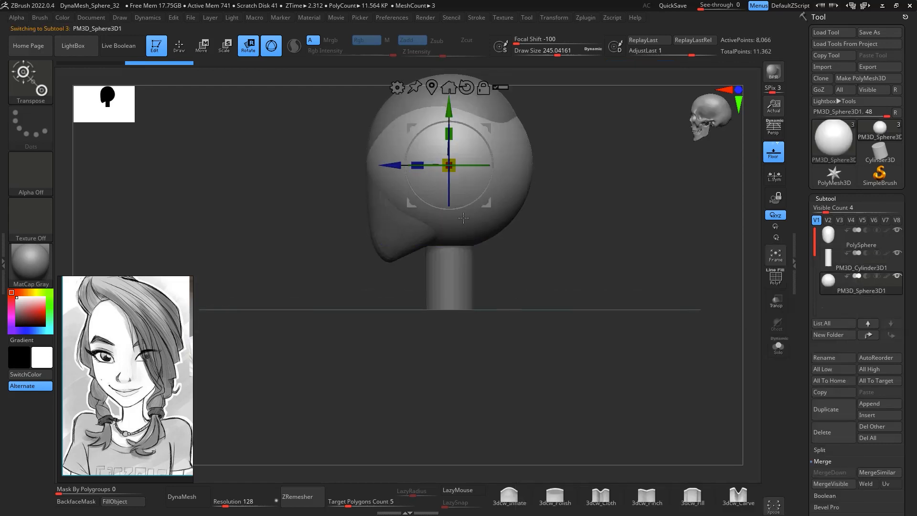
left_click_drag(464, 173, 437, 356)
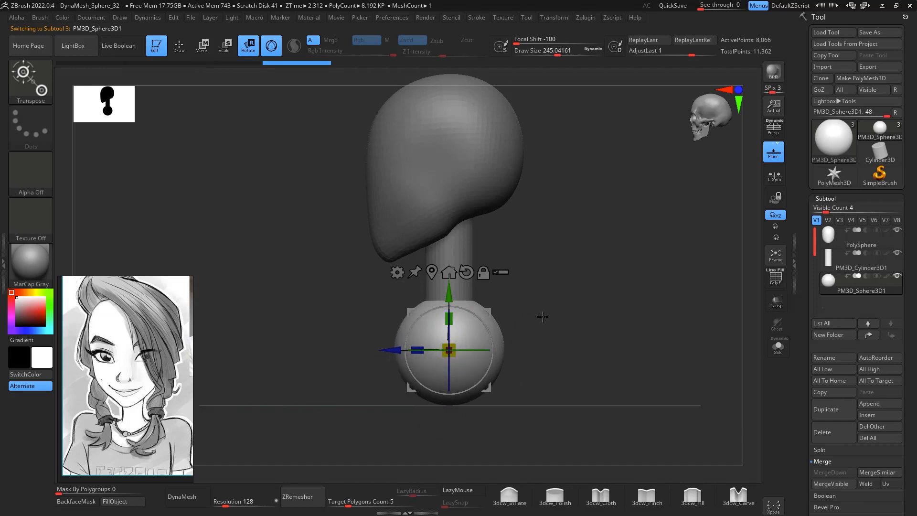
left_click_drag(517, 313, 505, 332, "shift")
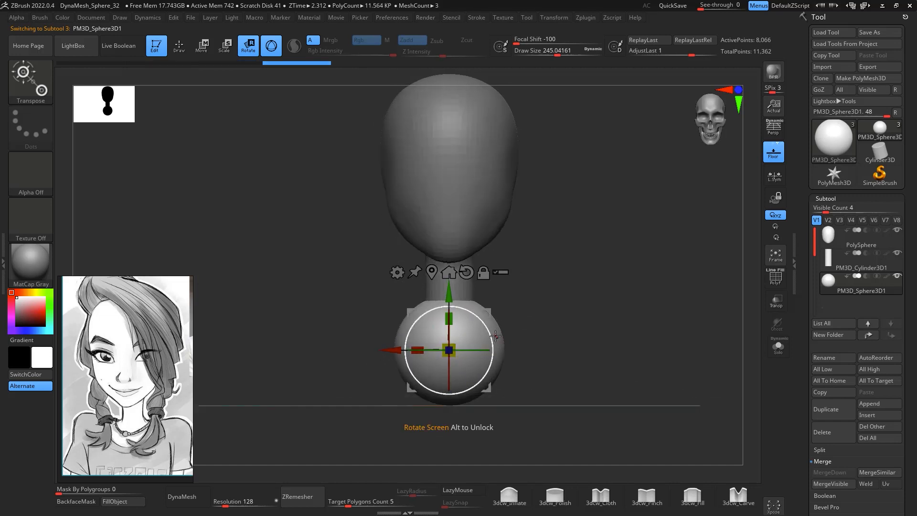
With the Move brush at draw size about 542, reshape the torso sphere, sloping and flattening its side profile toward the back
key("b")
key("m")
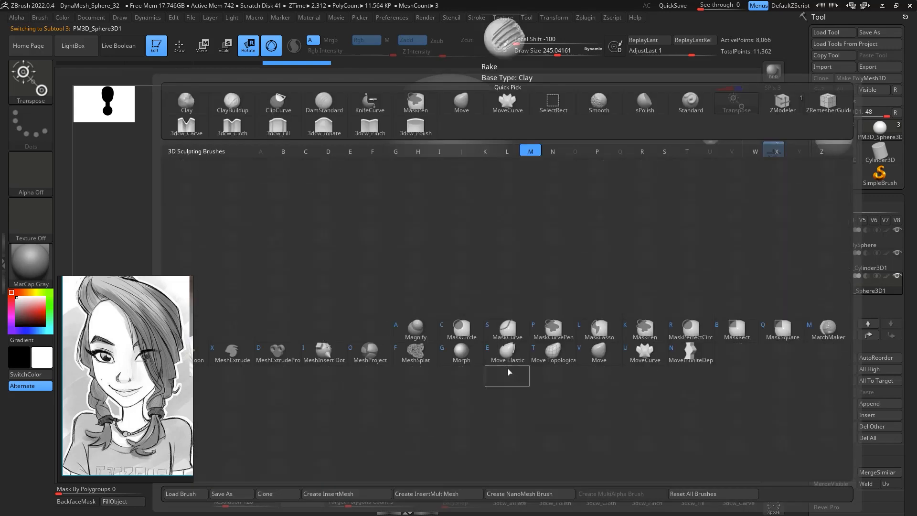
key("v")
key("space")
left_click_drag(495, 334, 517, 337)
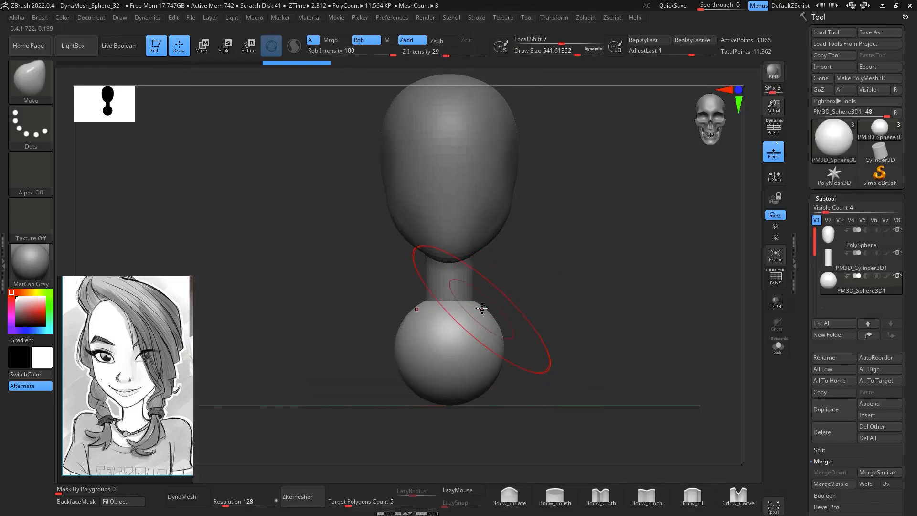
left_click_drag(548, 292, 583, 303, "shift")
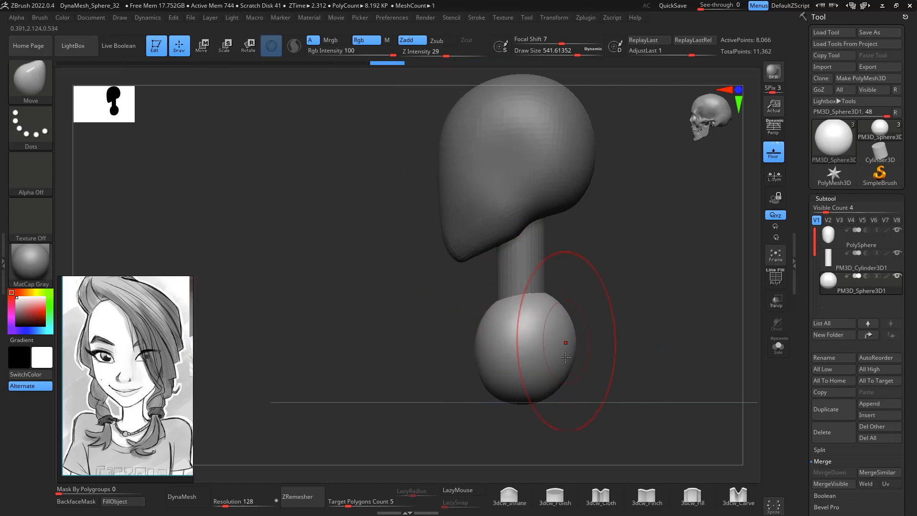
left_click_drag(565, 342, 556, 334)
left_click_drag(471, 375, 462, 376)
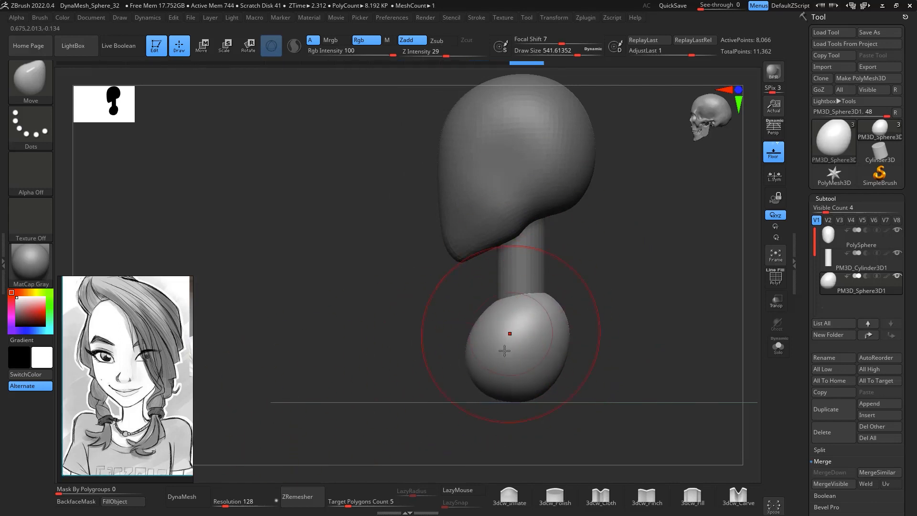
left_click_drag(564, 327, 547, 344)
left_click_drag(502, 305, 506, 311)
left_click_drag(480, 385, 486, 382)
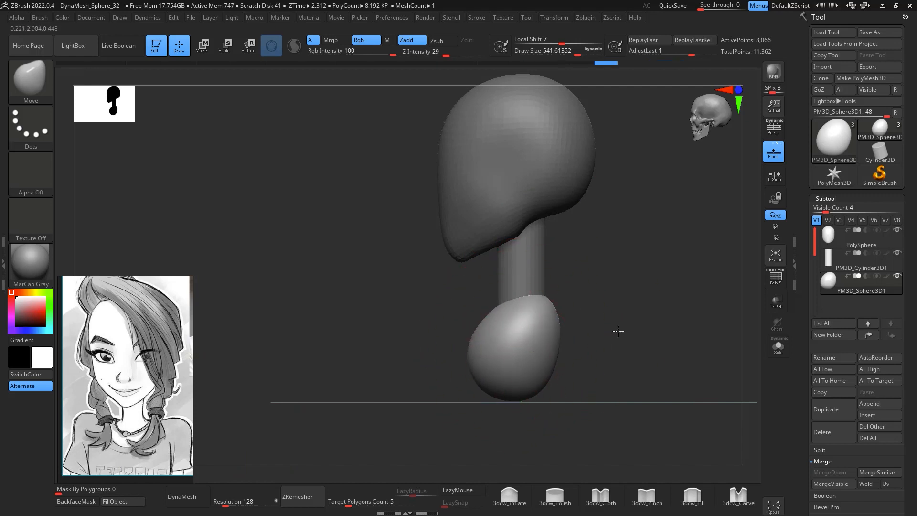
Widen the torso sphere into shoulders in front view and adjust its shape from behind
left_click_drag(618, 330, 539, 326, "shift")
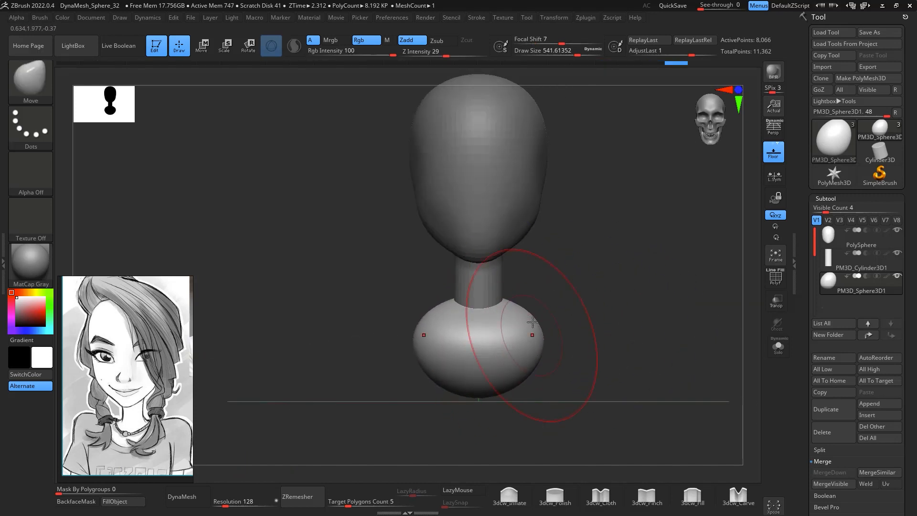
left_click_drag(606, 138, 648, 355)
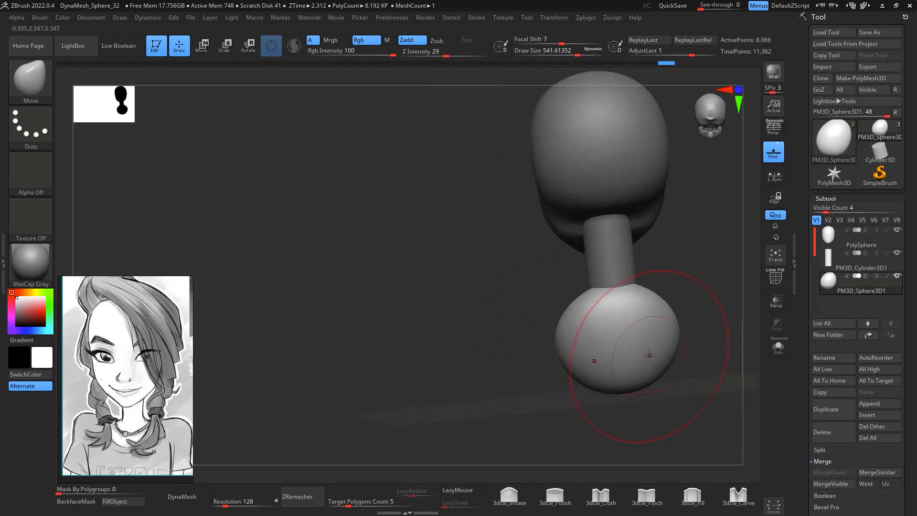
left_click_drag(673, 316, 685, 307)
left_click_drag(696, 375, 660, 281)
left_click_drag(685, 358, 650, 365, "alt")
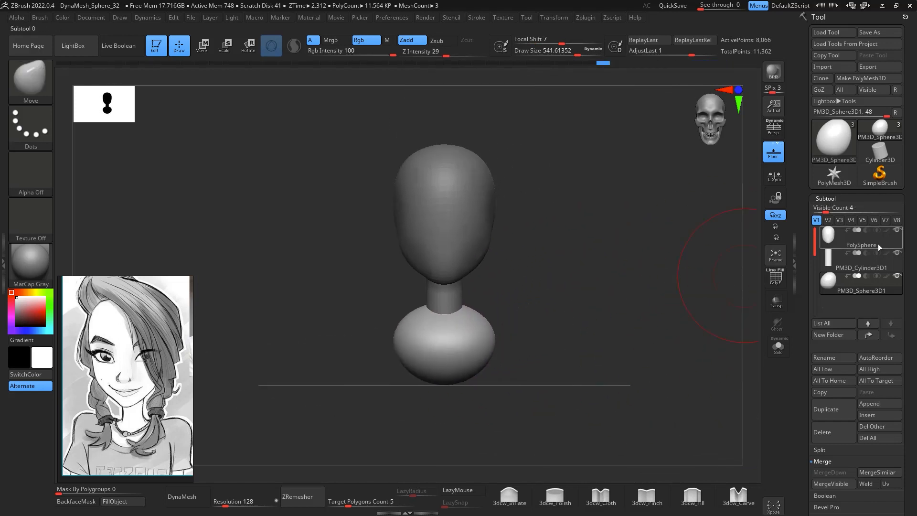
Subdivide the neck cylinder once and merge the head, neck and torso subtools into one
left_click(886, 267)
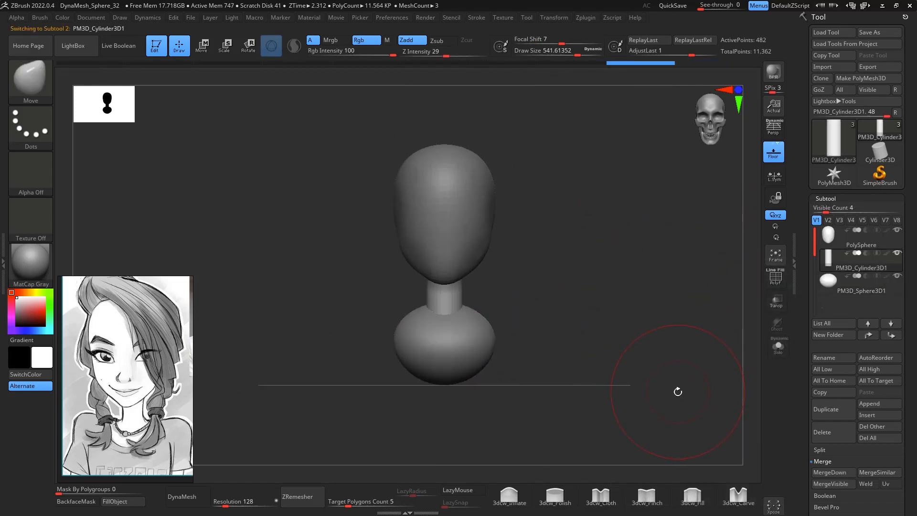
mouse_move(685, 416)
left_mouse_down("alt")
mouse_move(689, 380)
mouse_move(691, 406)
left_mouse_up("alt")
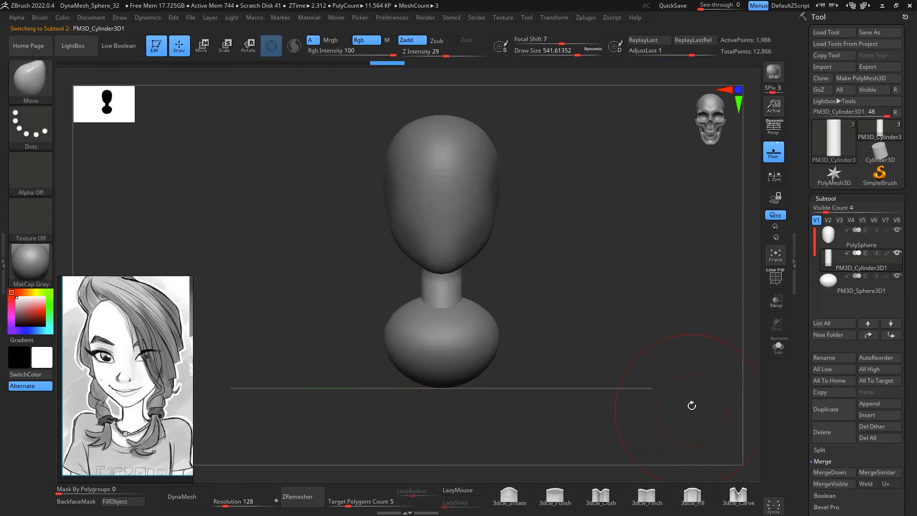
left_click(875, 240)
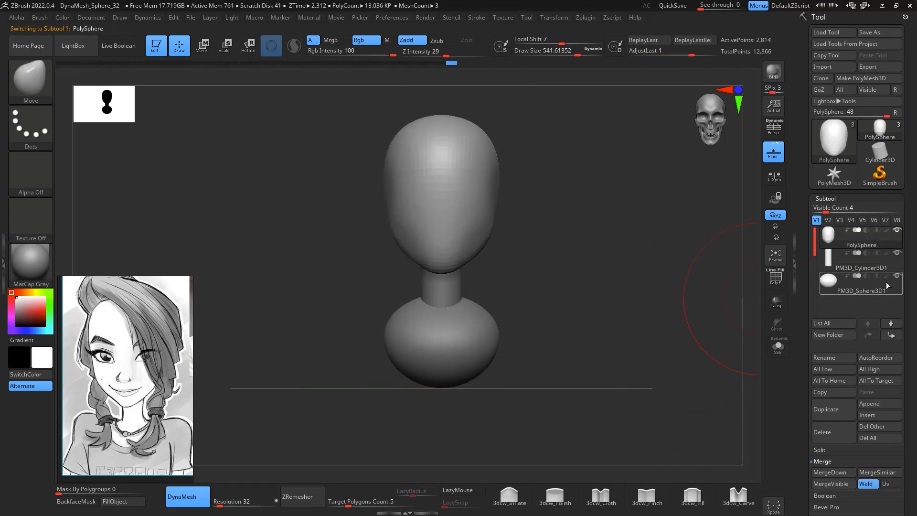
left_click(841, 472)
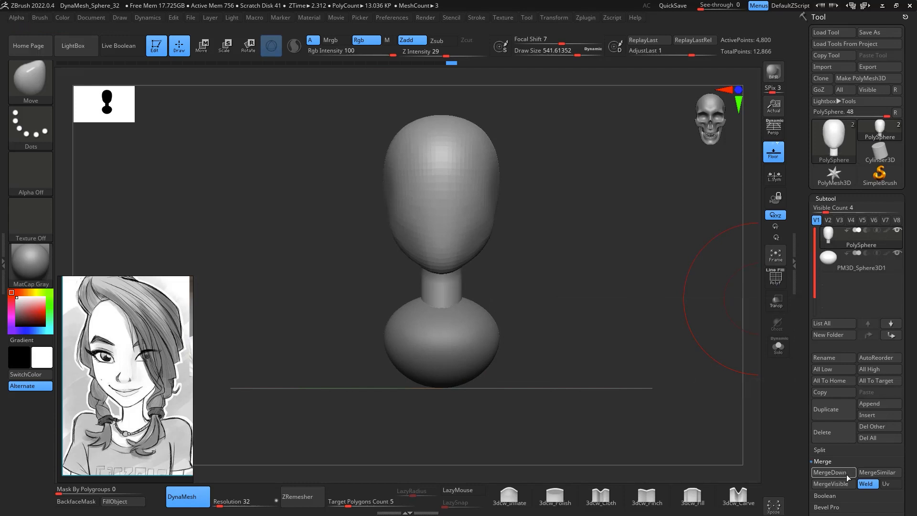
left_click(842, 471)
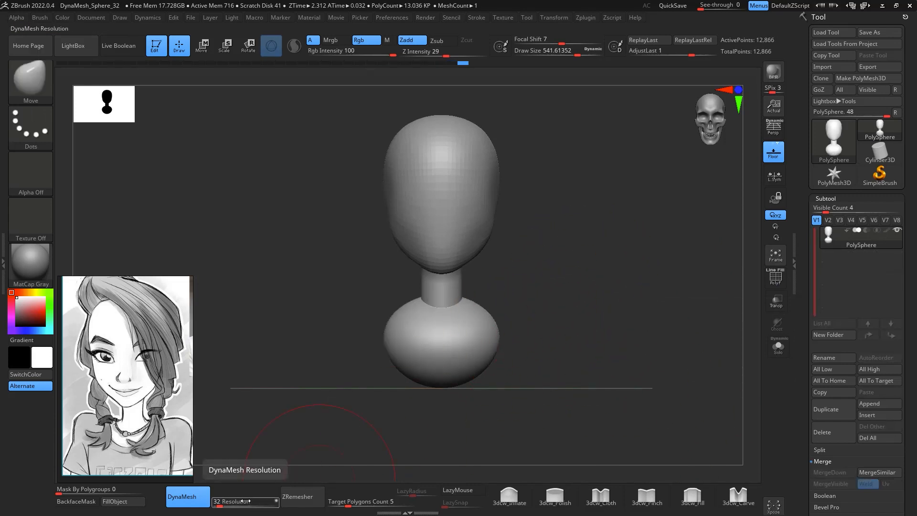
Set the DynaMesh resolution to 128 and remesh the merged head, neck and torso
left_click_drag(245, 501, 254, 506)
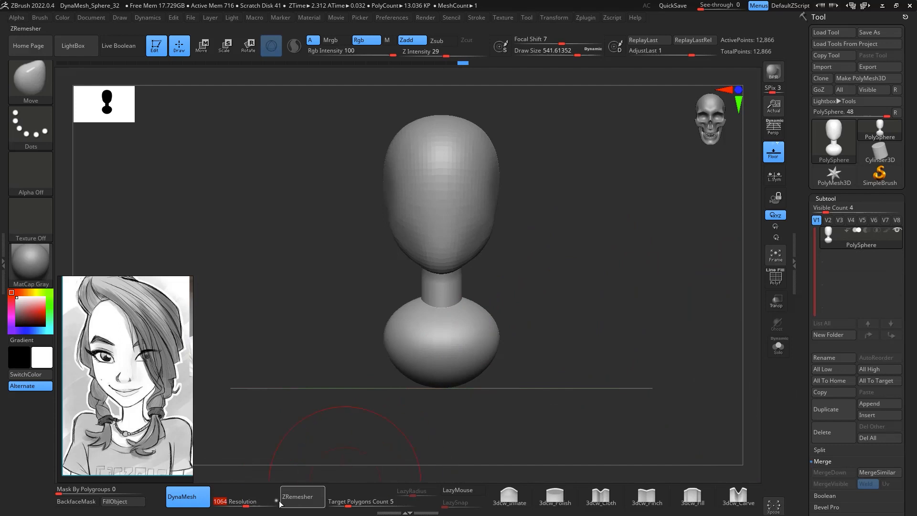
type("128")
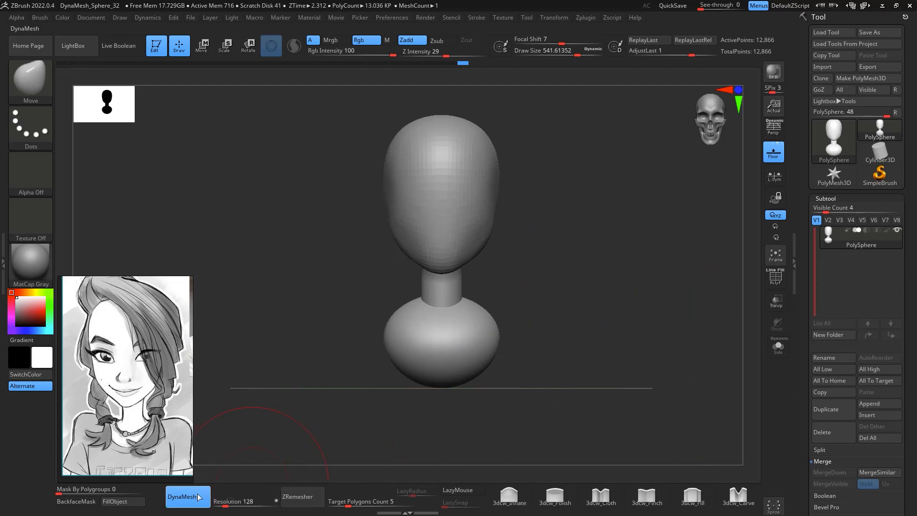
left_click(198, 497)
mouse_move(587, 262)
left_mouse_down()
mouse_move(581, 250)
mouse_move(597, 303)
mouse_move(597, 281)
mouse_move(588, 319)
left_mouse_up()
left_click(189, 497)
Smooth the faceted surface of the merged bust with the Smooth brush at draw size about 500
mouse_move(613, 268)
left_mouse_down()
mouse_move(626, 229)
mouse_move(623, 300)
mouse_move(558, 290)
mouse_move(517, 312)
left_mouse_up()
key("space")
mouse_move(585, 230)
left_mouse_down()
mouse_move(613, 201)
mouse_move(593, 210)
left_mouse_up()
left_click_drag(616, 268, 706, 263)
left_click_drag(706, 262, 683, 257, "alt")
mouse_move(609, 182)
left_mouse_down("alt")
mouse_move(603, 270)
mouse_move(613, 260)
left_mouse_up("alt")
key("space")
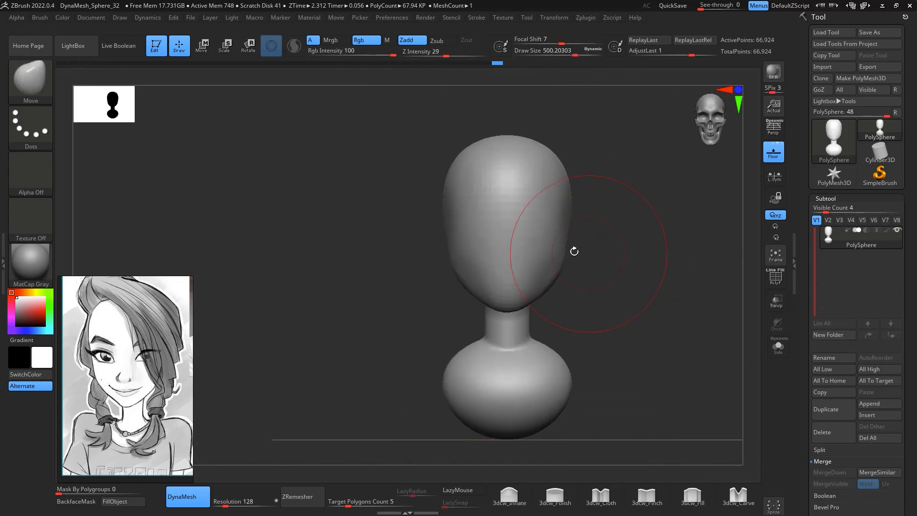
left_click_drag(600, 202, 623, 200)
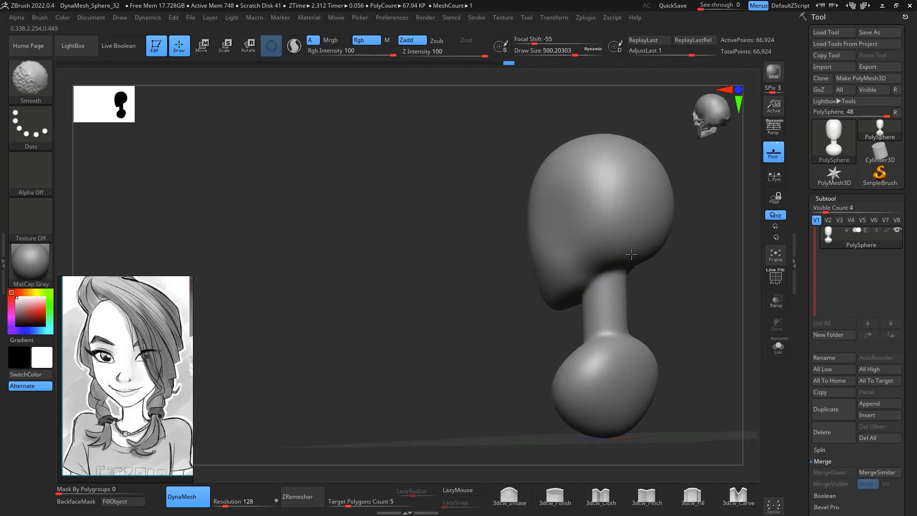
mouse_move(677, 285)
left_mouse_down("shift")
mouse_move(732, 286)
mouse_move(588, 327)
left_mouse_up("shift")
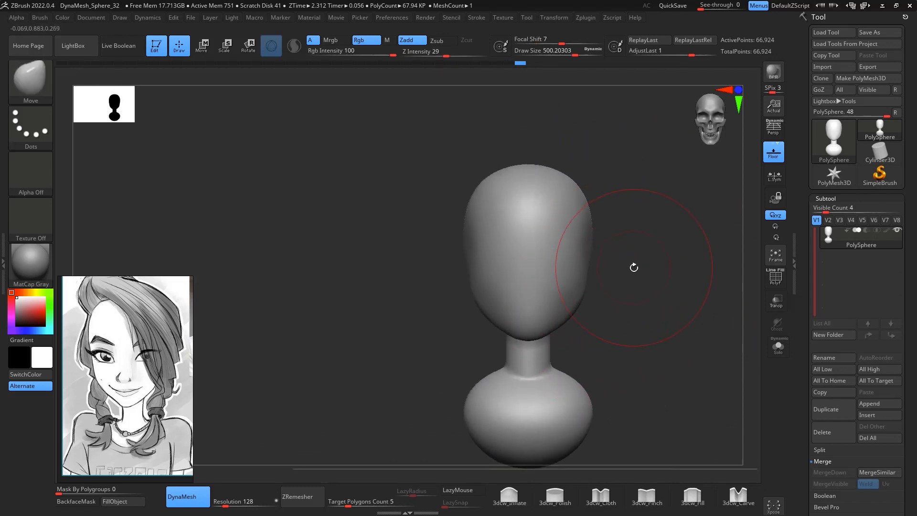
Carve a horizontal eye-line groove across the front of the head with the 3dcw_Pinch brush at draw size about 262
left_click_drag(649, 283, 667, 292)
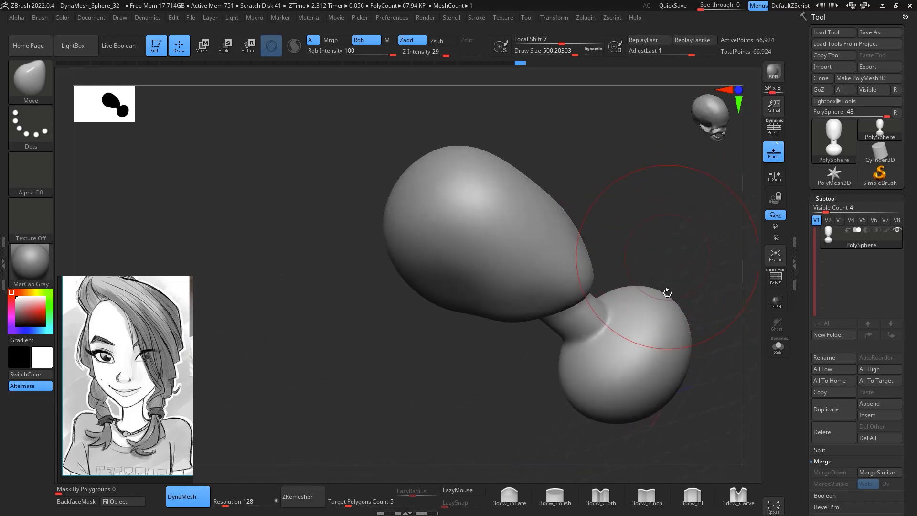
left_click(649, 500)
left_click_drag(611, 217, 559, 247)
key("space")
left_click_drag(616, 200, 607, 445)
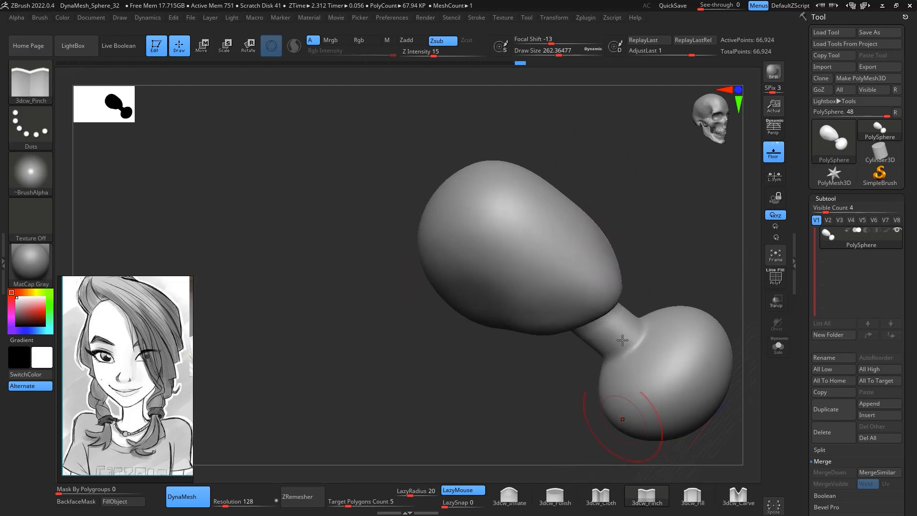
mouse_move(658, 249)
left_mouse_down()
mouse_move(667, 243)
mouse_move(660, 220)
mouse_move(629, 281)
left_mouse_up()
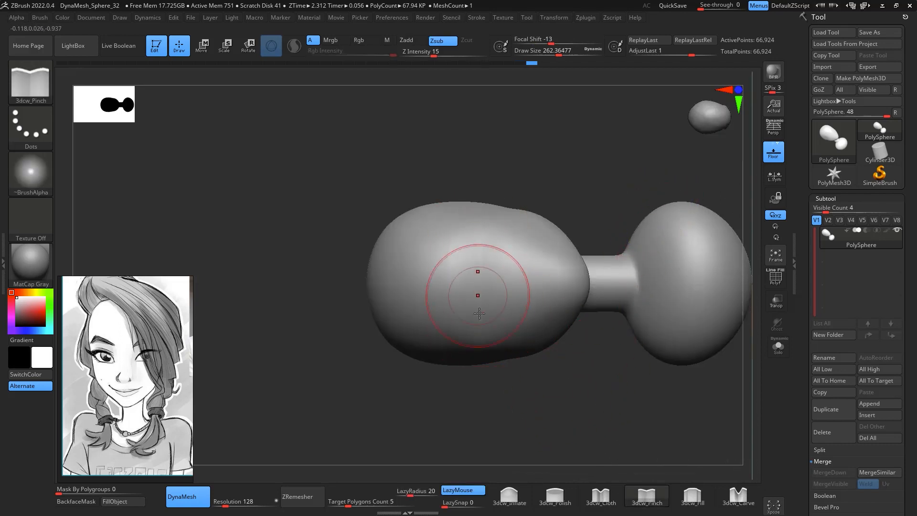
mouse_move(480, 329)
left_mouse_down()
mouse_move(481, 225)
mouse_move(481, 354)
left_mouse_up()
left_click_drag(477, 249, 479, 362)
Remesh the head with DynaMesh and smooth the carved eye-line groove
mouse_move(550, 420)
left_mouse_down()
mouse_move(594, 411)
mouse_move(659, 235)
mouse_move(680, 266)
left_mouse_up()
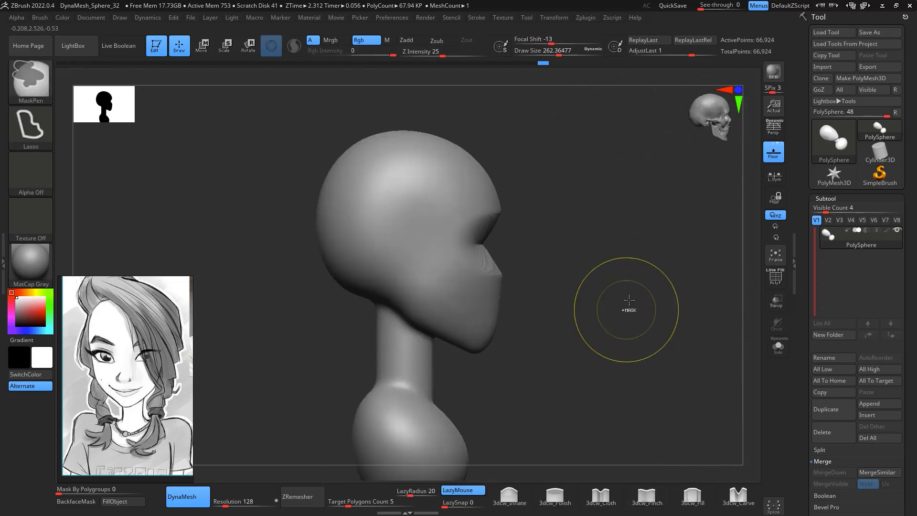
left_click_drag(640, 331, 606, 313, "shift")
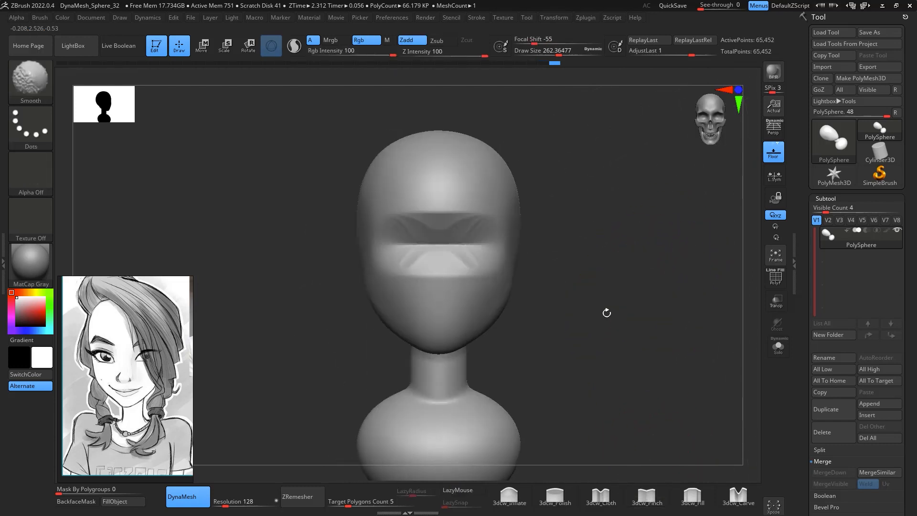
mouse_move(551, 246)
left_mouse_down()
mouse_move(669, 305)
mouse_move(604, 286)
mouse_move(622, 309)
mouse_move(598, 303)
mouse_move(620, 252)
mouse_move(674, 273)
mouse_move(692, 256)
left_mouse_up()
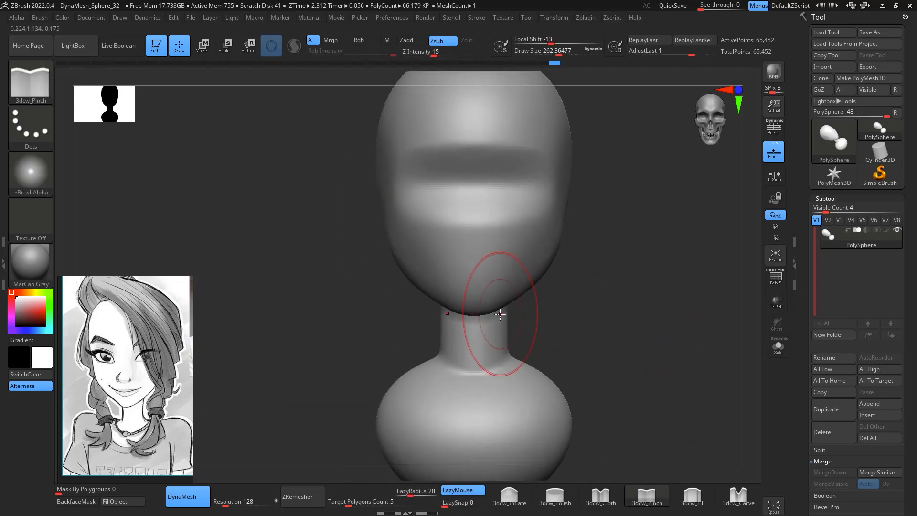
Carve a curved smile line above the chin with the DamStandard brush at draw size about 116
key("b")
key("d")
key("s")
key("space")
left_click_drag(503, 281, 487, 280)
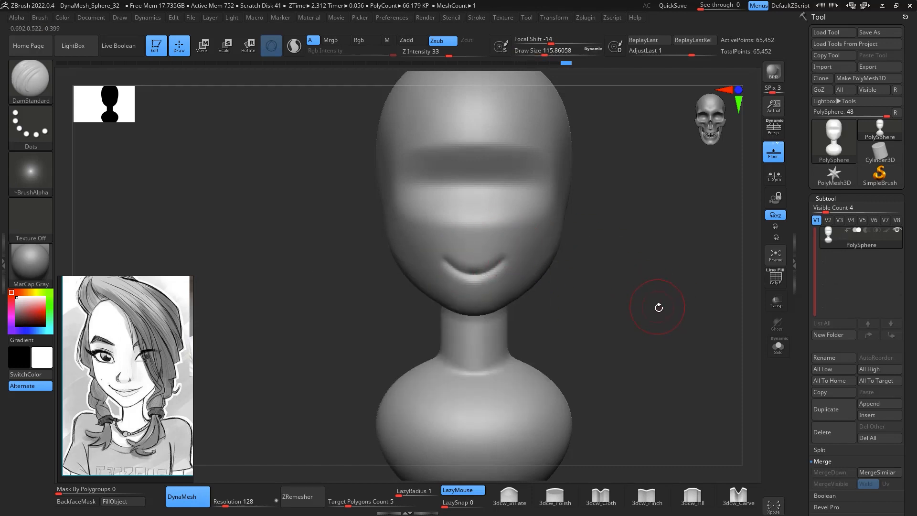
Soften the smile line and its corners with the Smooth brush, checking the face from several angles
mouse_move(658, 307)
left_mouse_down()
mouse_move(695, 272)
mouse_move(669, 241)
left_mouse_up()
mouse_move(491, 247)
left_mouse_down()
mouse_move(529, 204)
mouse_move(531, 183)
left_mouse_up()
mouse_move(644, 191)
left_mouse_down()
mouse_move(671, 205)
mouse_move(679, 291)
mouse_move(675, 246)
left_mouse_up()
mouse_move(676, 246)
left_mouse_down()
mouse_move(646, 247)
mouse_move(665, 244)
mouse_move(661, 215)
left_mouse_up()
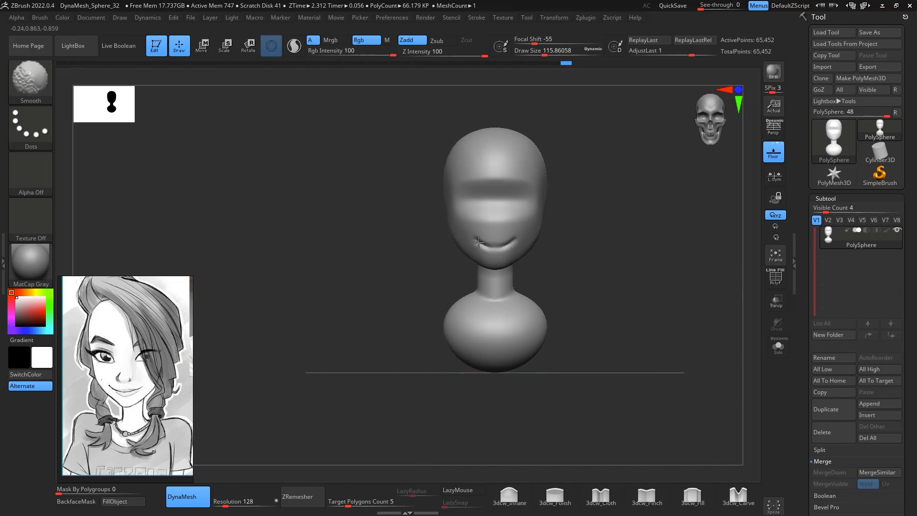
mouse_move(601, 247)
left_mouse_down("alt")
mouse_move(602, 268)
mouse_move(544, 309)
left_mouse_up("alt")
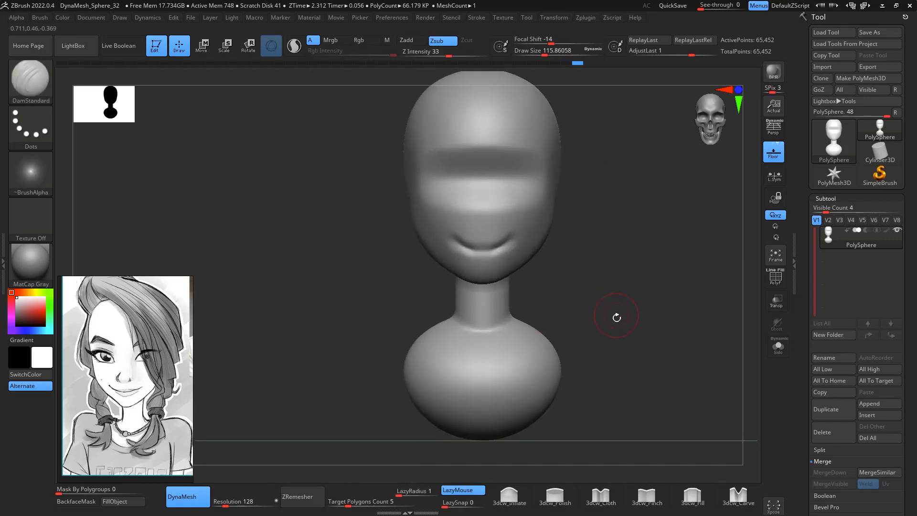
Smooth the transition between the neck and shoulders with the Smooth brush at draw size about 228
mouse_move(616, 317)
left_mouse_down()
mouse_move(567, 310)
mouse_move(558, 333)
left_mouse_up()
key("space")
left_click_drag(489, 324, 477, 332, "shift")
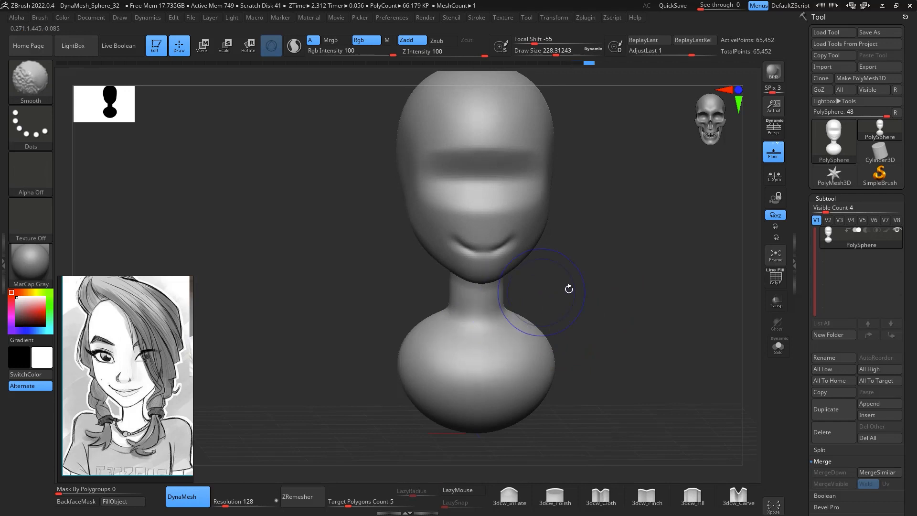
left_click_drag(569, 289, 524, 339)
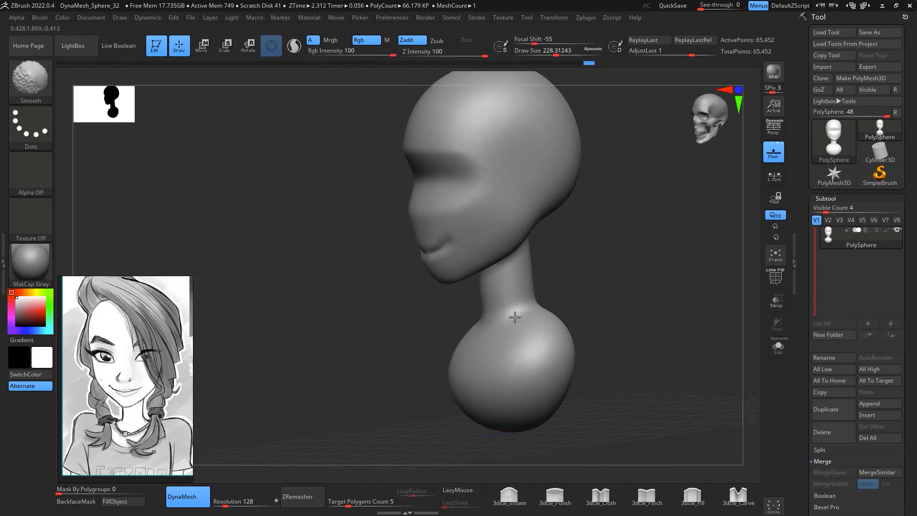
left_click_drag(577, 301, 498, 326)
left_click_drag(543, 261, 504, 320)
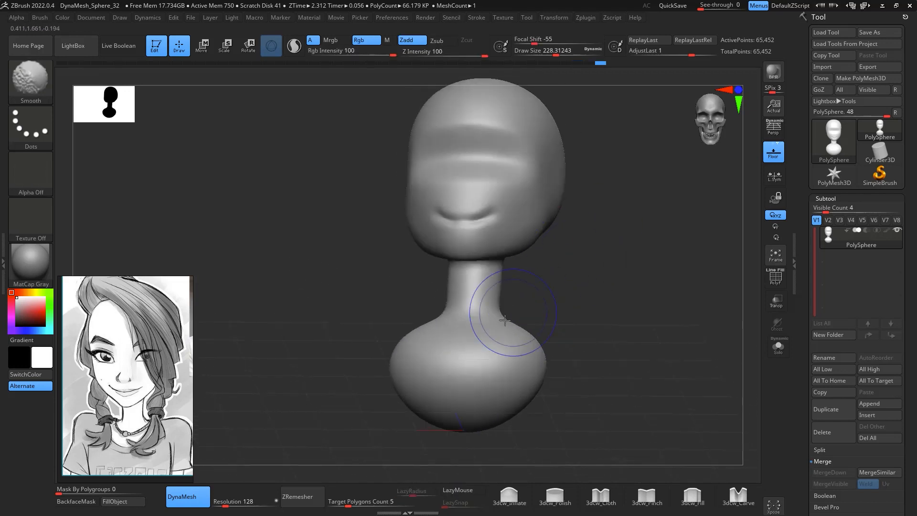
mouse_move(549, 257)
left_mouse_down("shift")
mouse_move(585, 241)
mouse_move(617, 290)
left_mouse_up("shift")
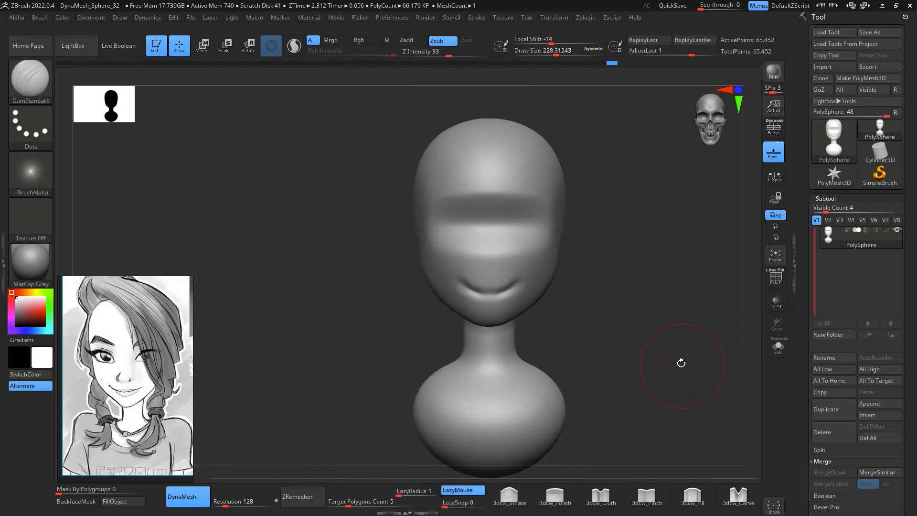
Append a Sphere3D subtool to the bust for the eyeball
left_click_drag(682, 364, 637, 355, "alt")
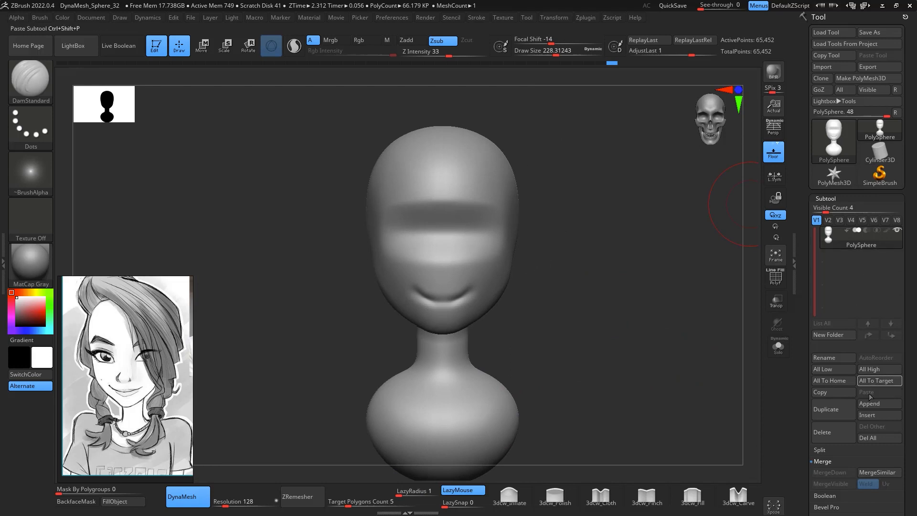
left_click(881, 405)
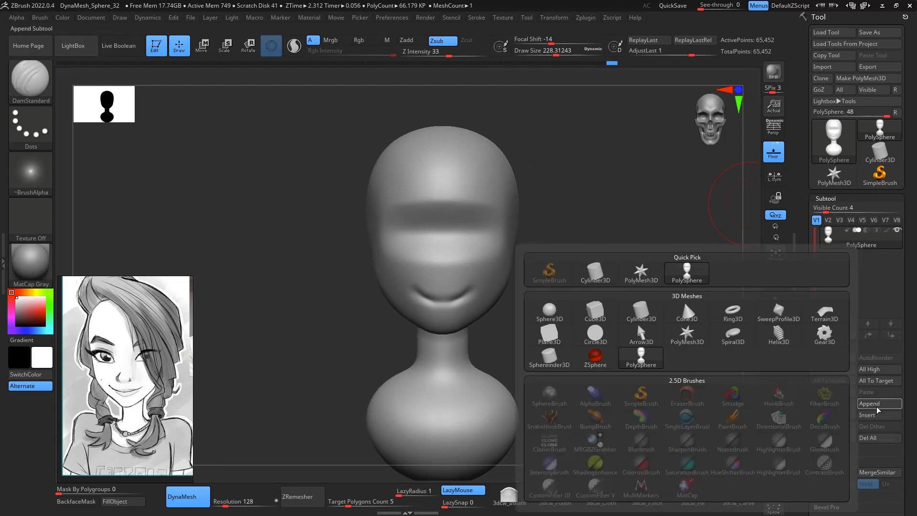
left_click(548, 313)
left_click_drag(650, 368, 724, 293, "shift")
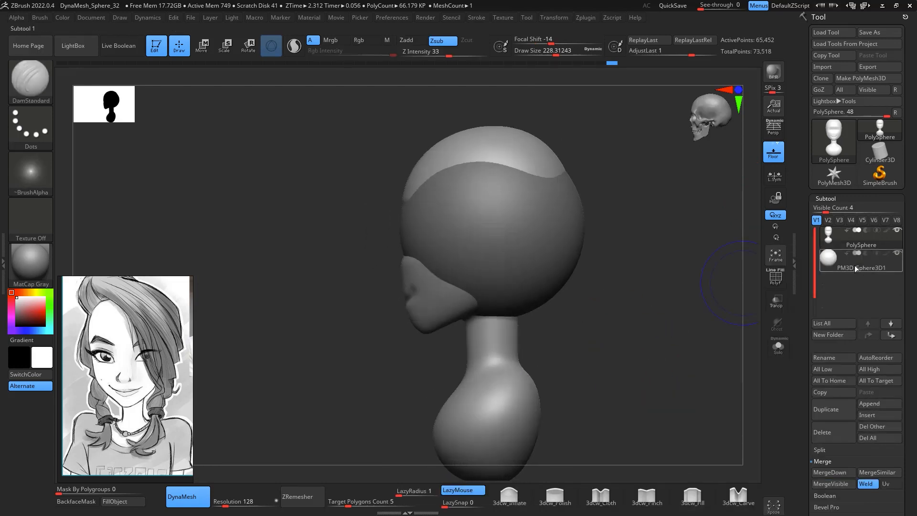
Scale the appended sphere down to eyeball size and place it at the eye line in side view
left_click(855, 267)
left_click_drag(608, 259, 615, 251, "alt")
key("e")
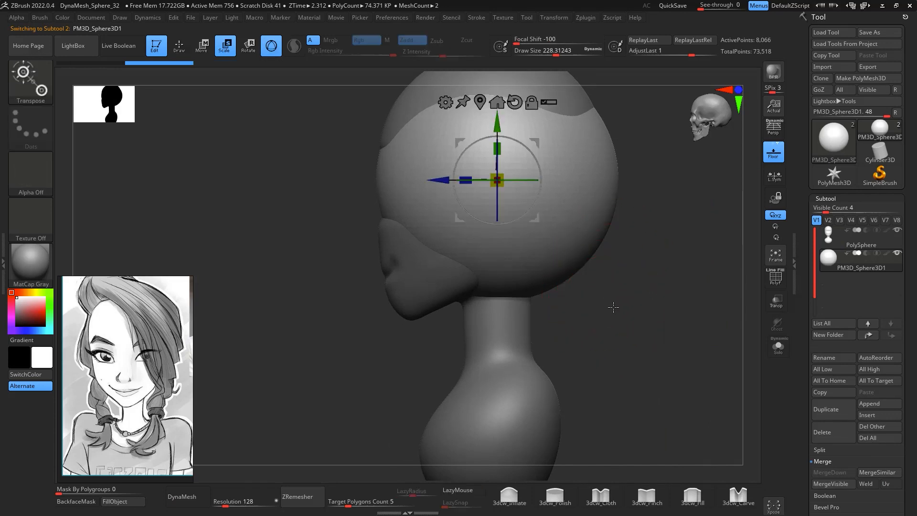
left_click_drag(644, 292, 640, 362, "alt")
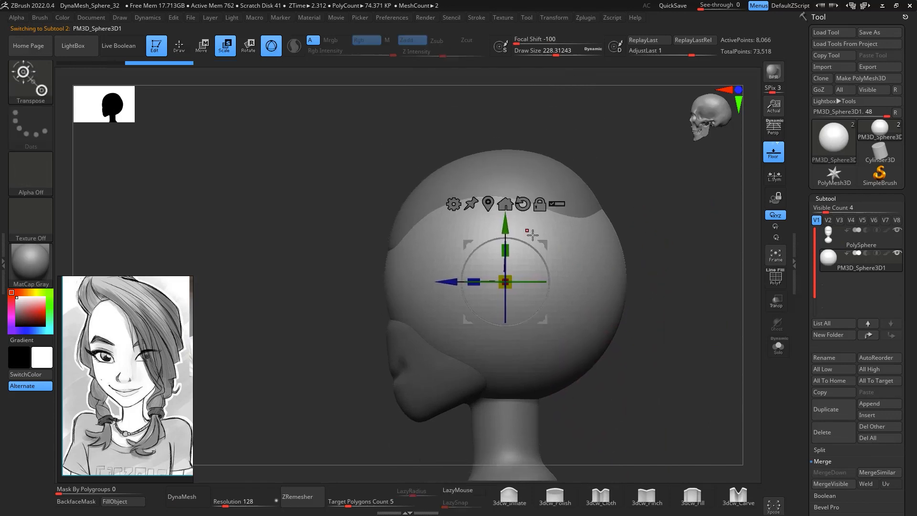
left_click_drag(544, 264, 486, 243)
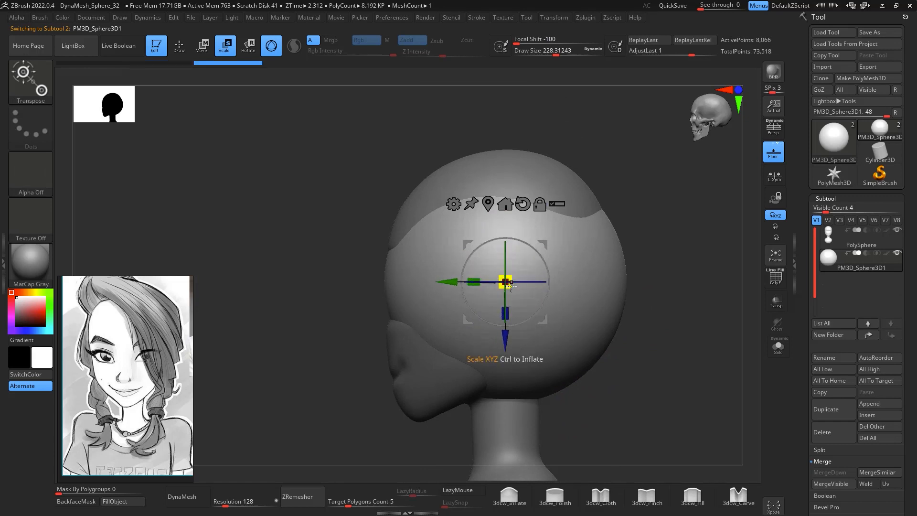
left_click_drag(511, 285, 482, 285)
left_click_drag(541, 244, 384, 260)
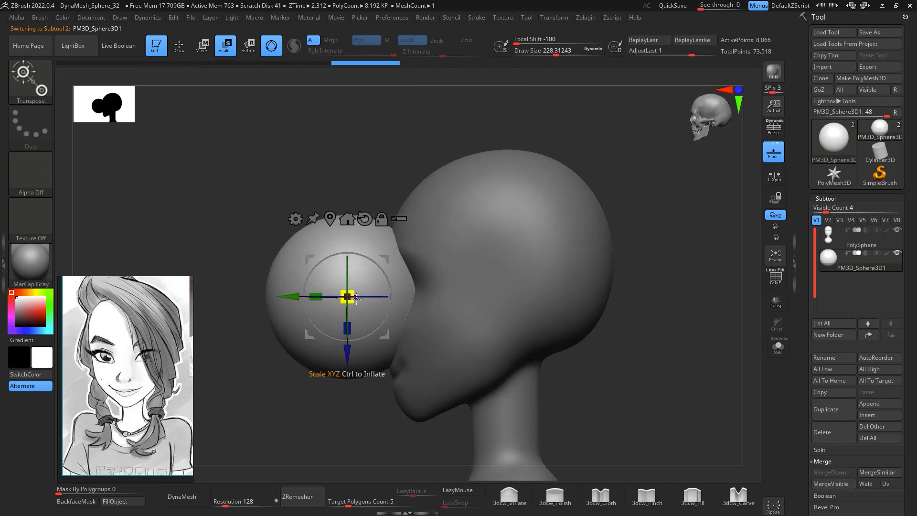
left_click_drag(357, 298, 333, 298)
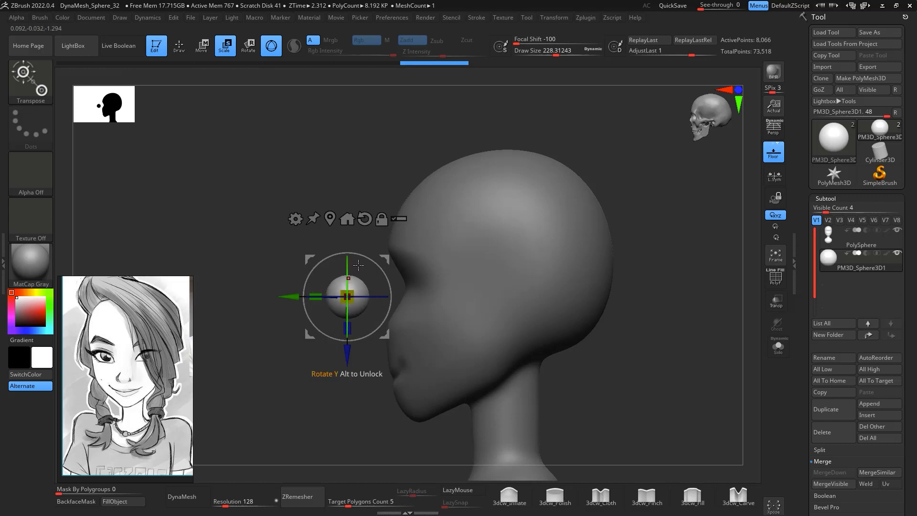
left_click_drag(385, 259, 415, 252)
Move the eyeball sphere sideways to the character's left eye position and fit its size and depth in the face
left_click_drag(675, 323, 654, 281, "shift")
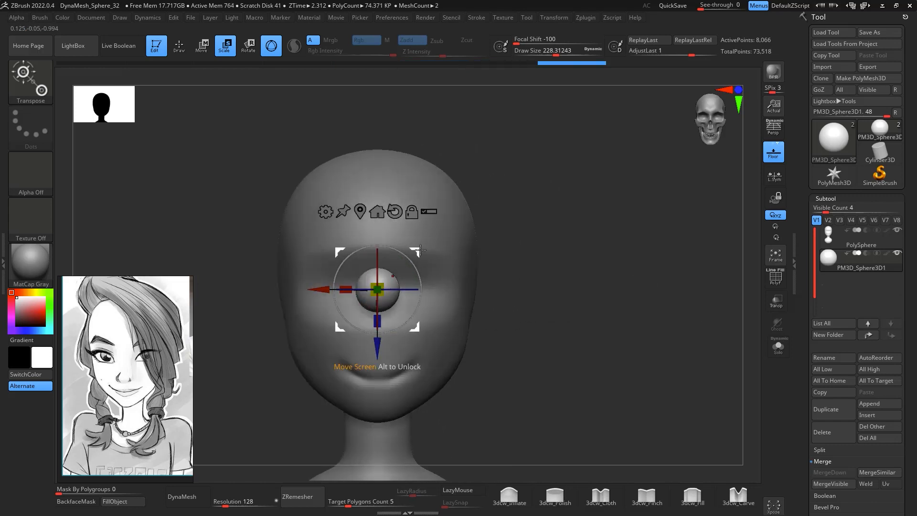
left_click_drag(420, 250, 469, 246)
right_click_drag(581, 291, 585, 344, "ctrl")
right_click_drag(659, 320, 587, 312)
right_click_drag(396, 300, 362, 303, "shift")
left_click_drag(363, 286, 475, 328)
right_click_drag(390, 354, 691, 340)
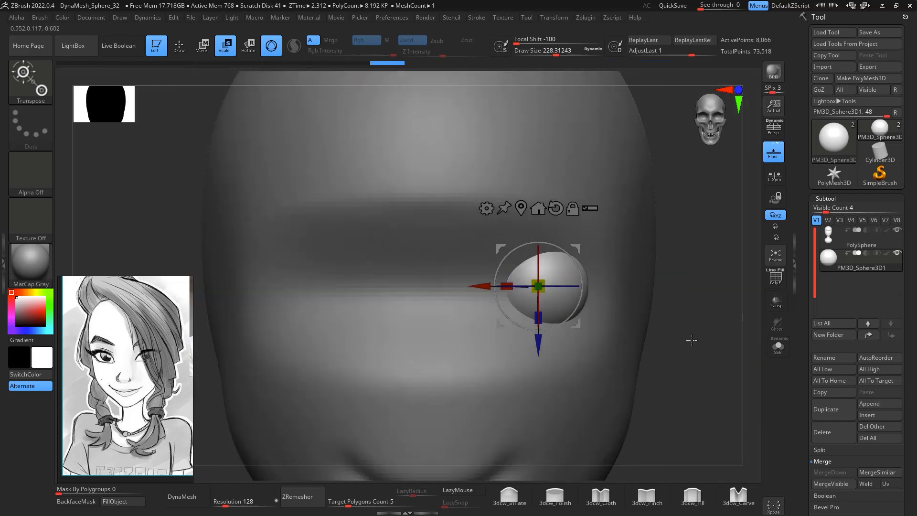
left_click_drag(577, 244, 578, 241)
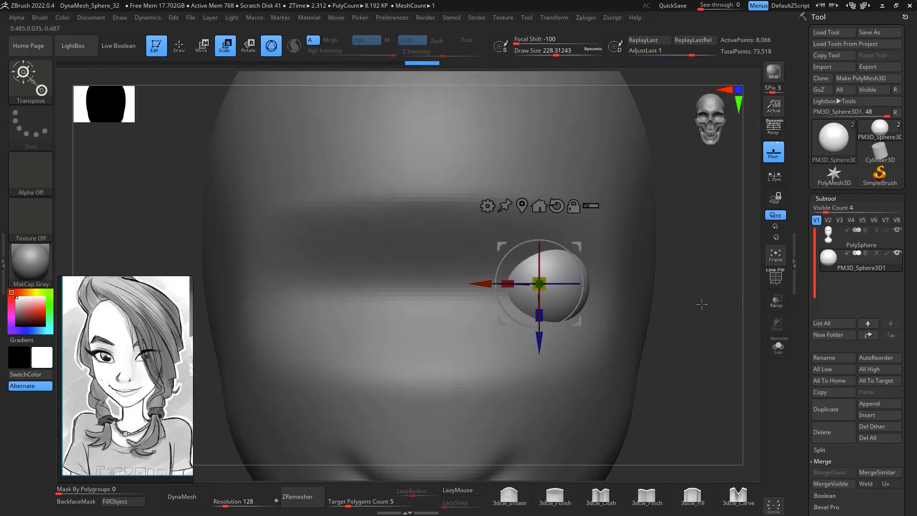
right_click_drag(700, 303, 686, 278, "ctrl")
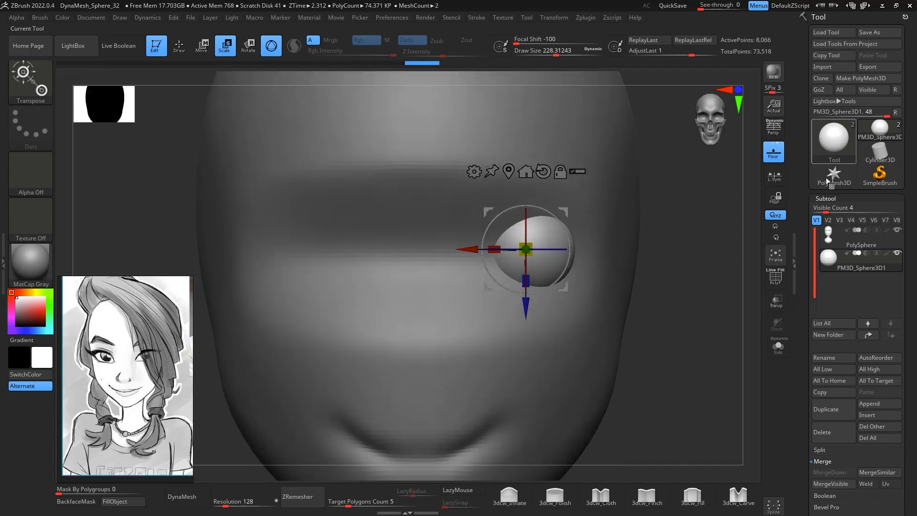
Carve symmetrical eye sockets around the eyeball on the head subtool with ClayBuildup at draw size about 140
left_click(835, 242)
right_click_drag(679, 342, 743, 236)
right_click_drag(749, 330, 634, 327)
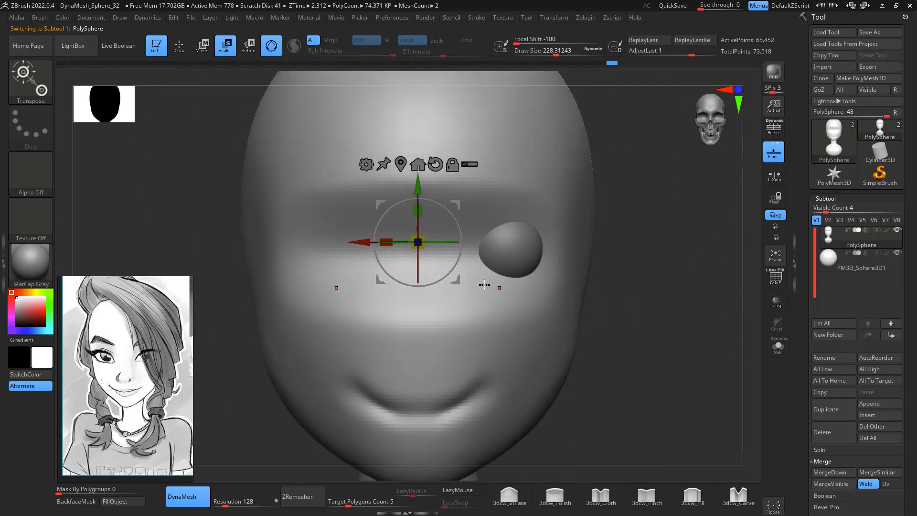
key("q")
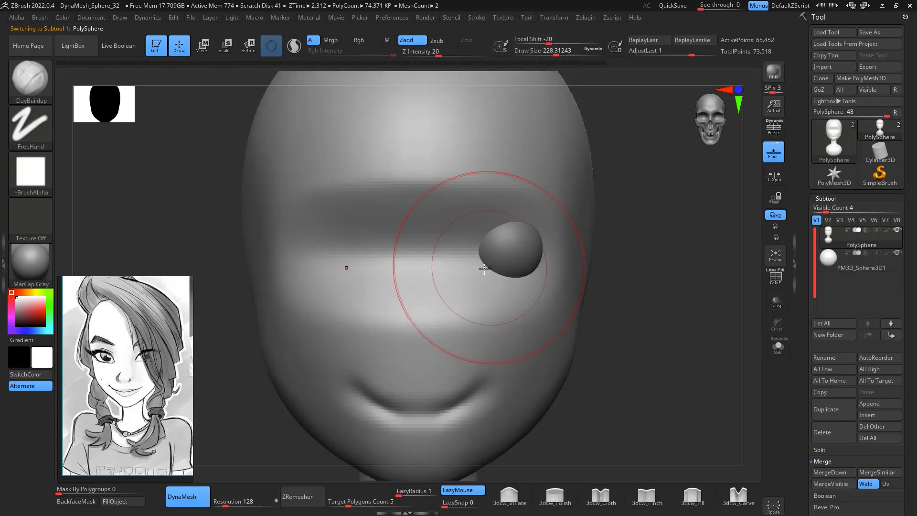
key("space")
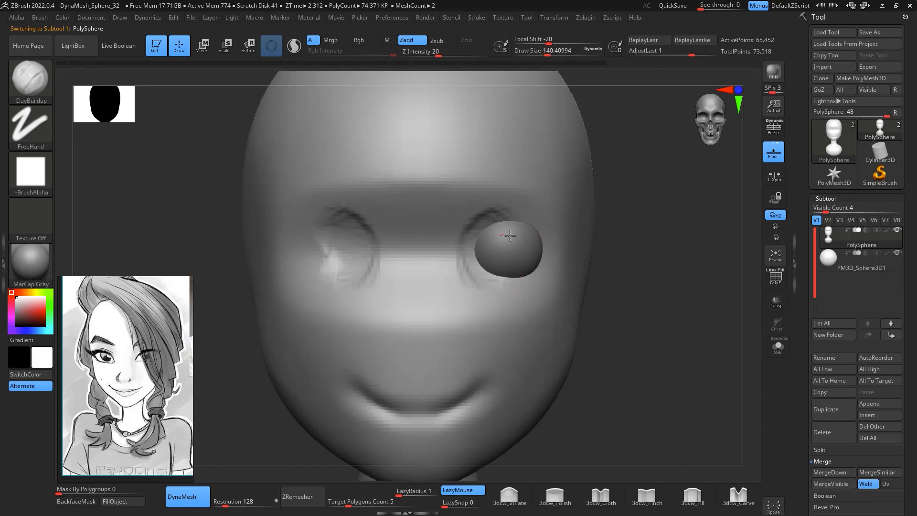
mouse_move(510, 235)
left_mouse_down()
mouse_move(530, 246)
mouse_move(537, 270)
mouse_move(477, 230)
mouse_move(516, 203)
mouse_move(534, 224)
mouse_move(479, 236)
left_mouse_up()
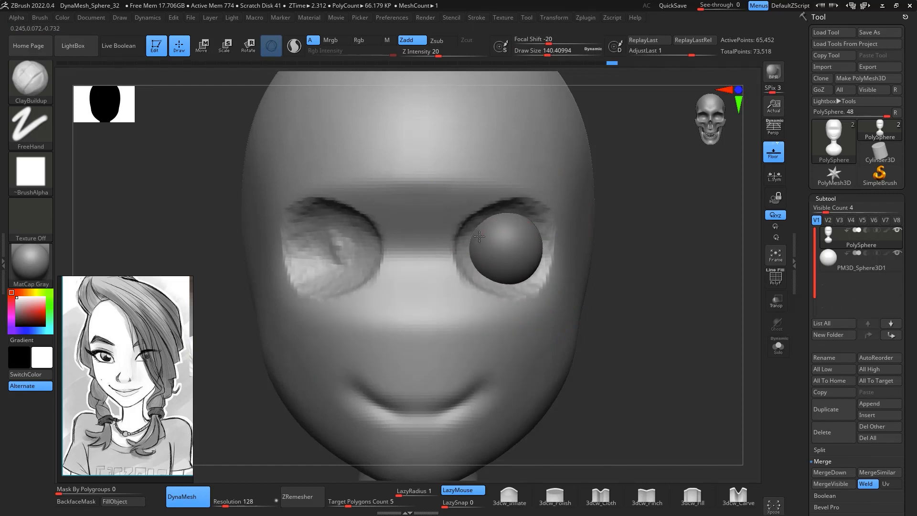
Refine the eye socket rims and smooth their rough surfaces on both sides of the face
left_click_drag(486, 270, 521, 209, "shift")
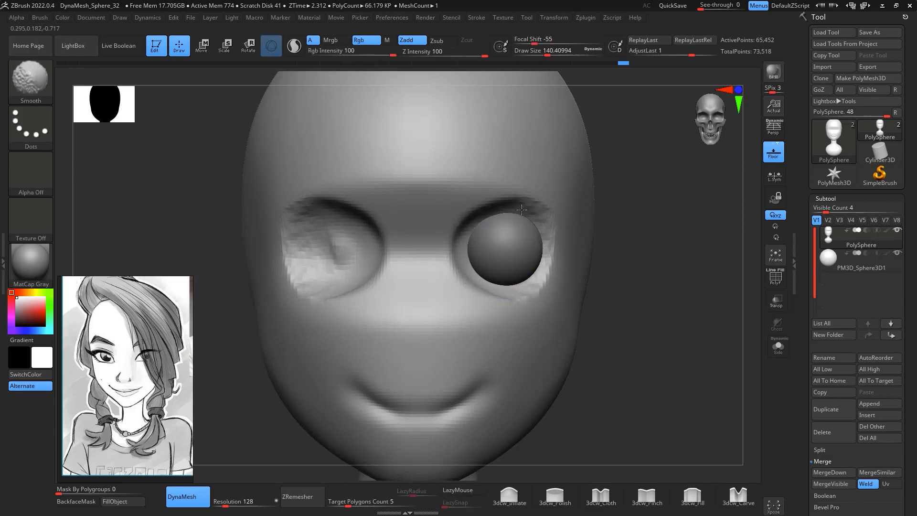
mouse_move(673, 316)
left_mouse_down()
mouse_move(624, 321)
mouse_move(677, 309)
mouse_move(639, 308)
left_mouse_up()
mouse_move(439, 266)
left_mouse_down()
mouse_move(449, 244)
mouse_move(445, 278)
left_mouse_up()
left_click_drag(536, 280, 542, 226)
mouse_move(452, 291)
left_mouse_down("shift")
mouse_move(552, 242)
mouse_move(540, 203)
left_mouse_up("shift")
mouse_move(692, 338)
left_mouse_down("shift")
mouse_move(719, 359)
mouse_move(755, 164)
left_mouse_up("shift")
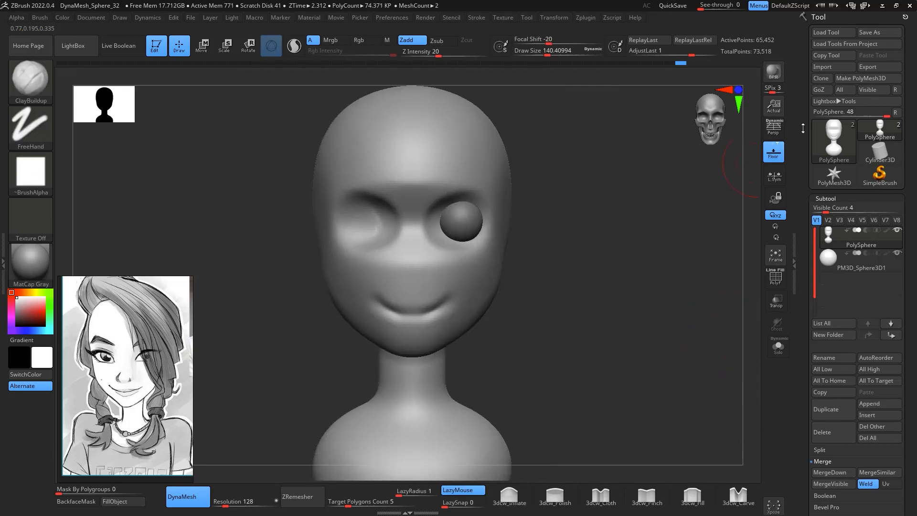
Duplicate the eyeball sphere subtool and scale the copy up slightly around the original
left_click(849, 268)
left_click(833, 417)
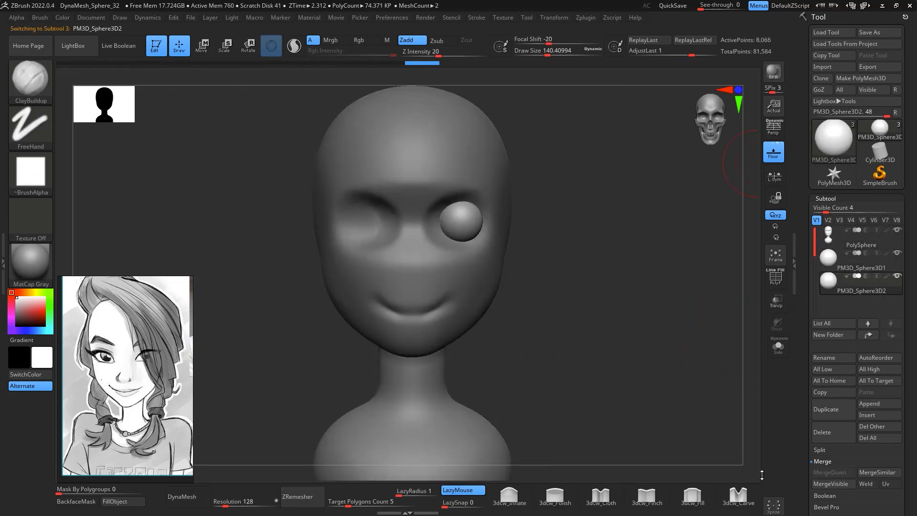
left_click_drag(570, 290, 658, 351, "alt")
key("w")
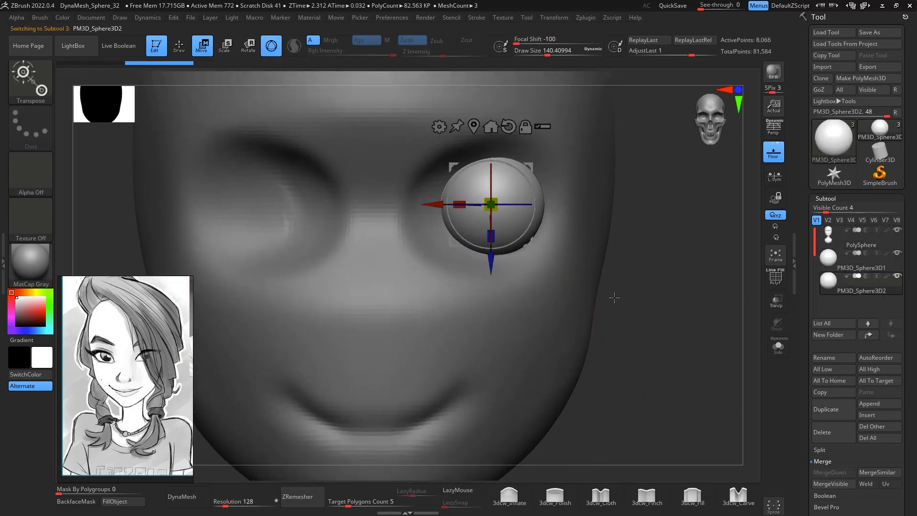
left_click_drag(495, 208, 498, 221)
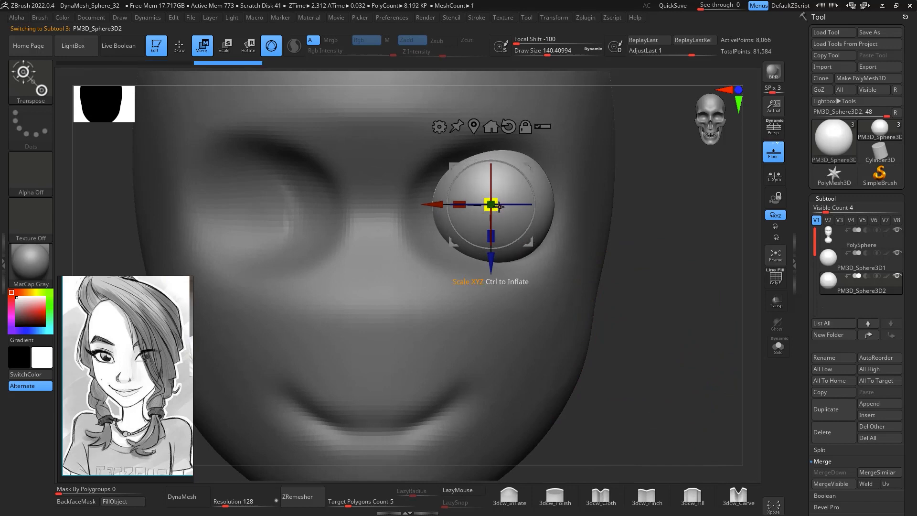
left_click_drag(707, 324, 697, 346)
left_click_drag(751, 386, 718, 380, "alt")
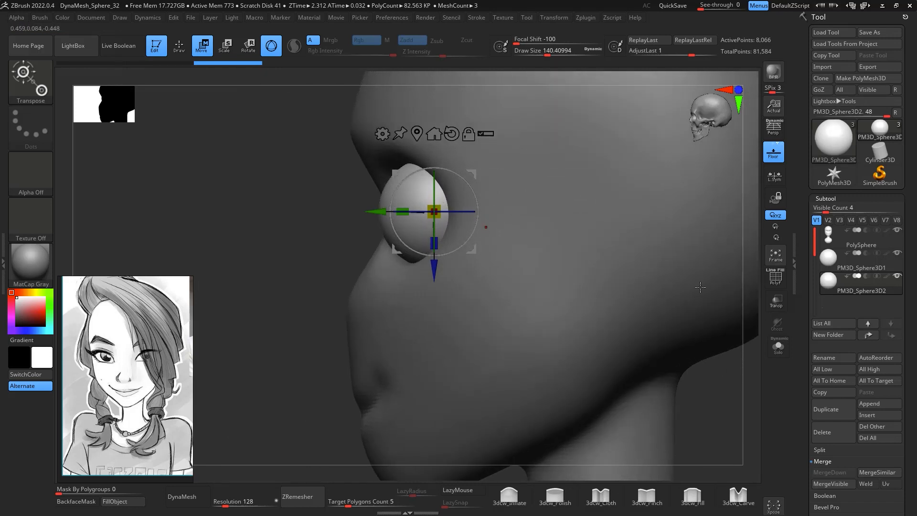
Slice the enlarged sphere copy horizontally with KnifeCurve, trimming it to an upper-eyelid cap just above the eyeball's middle
left_click_drag(726, 396, 749, 384)
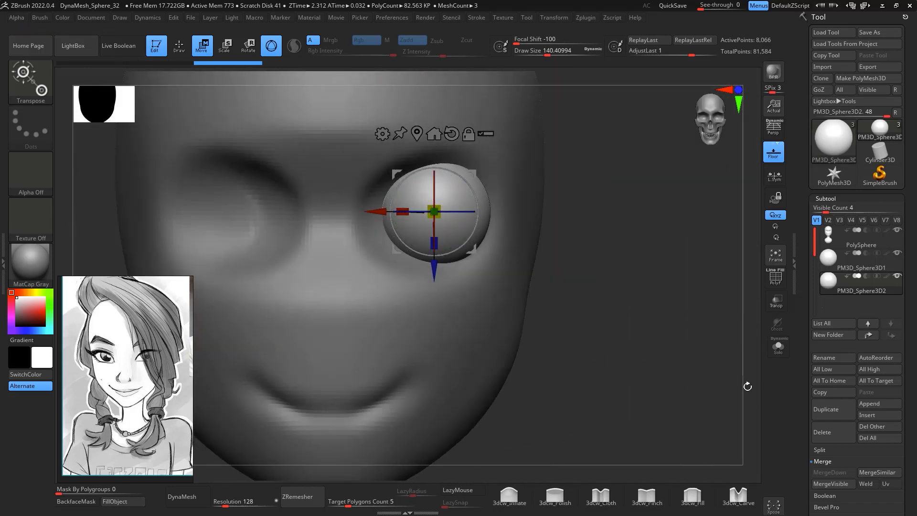
key("ctrl+shift")
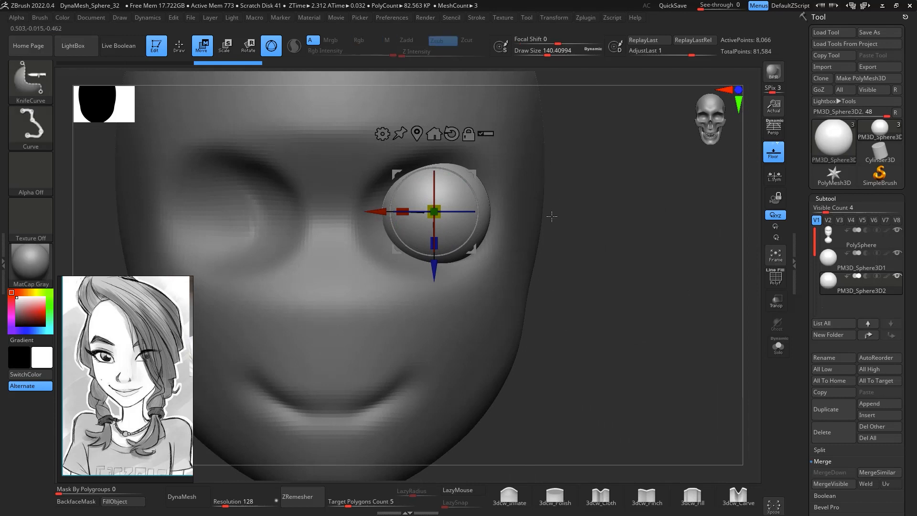
key("q")
key("ctrl+shift")
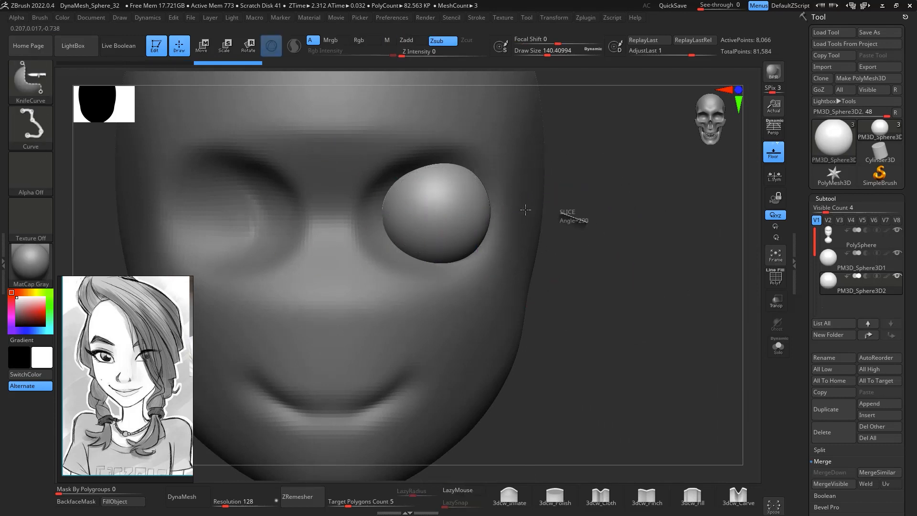
mouse_move(588, 222)
left_mouse_down("ctrl+shift")
mouse_move(293, 199)
mouse_move(268, 211)
left_mouse_up("ctrl+shift")
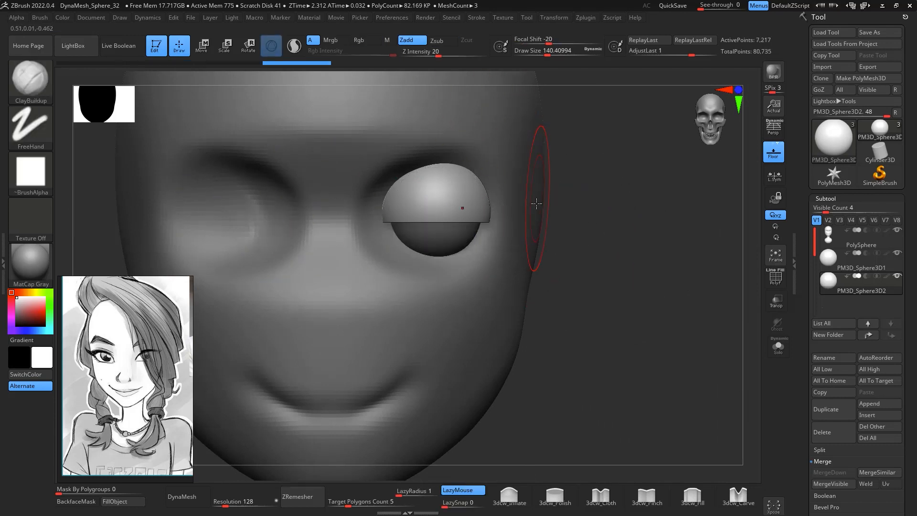
key("ctrl+shift")
left_click_drag(560, 207, 265, 206, "ctrl+shift")
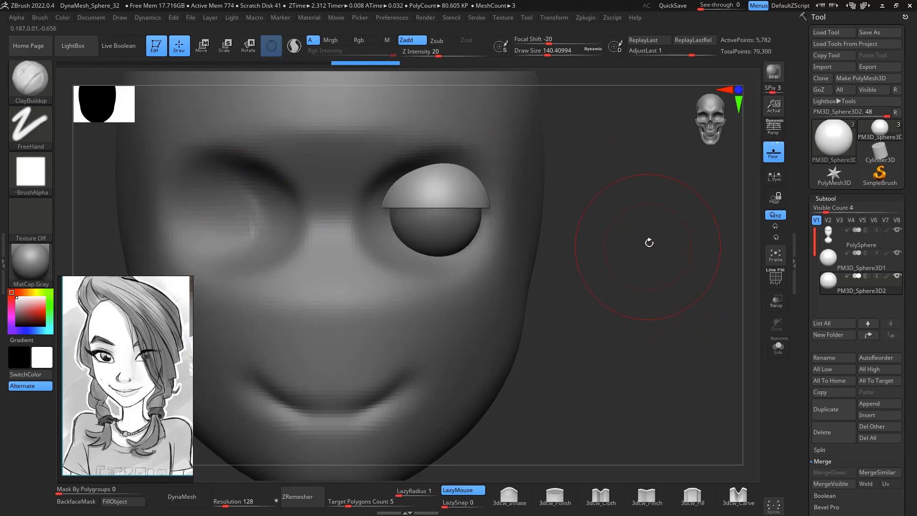
Duplicate the eyelid cap, rotate the copy around X to form the lower eyelid, and show the upper eyelid again
right_click_drag(649, 243, 640, 274, "ctrl")
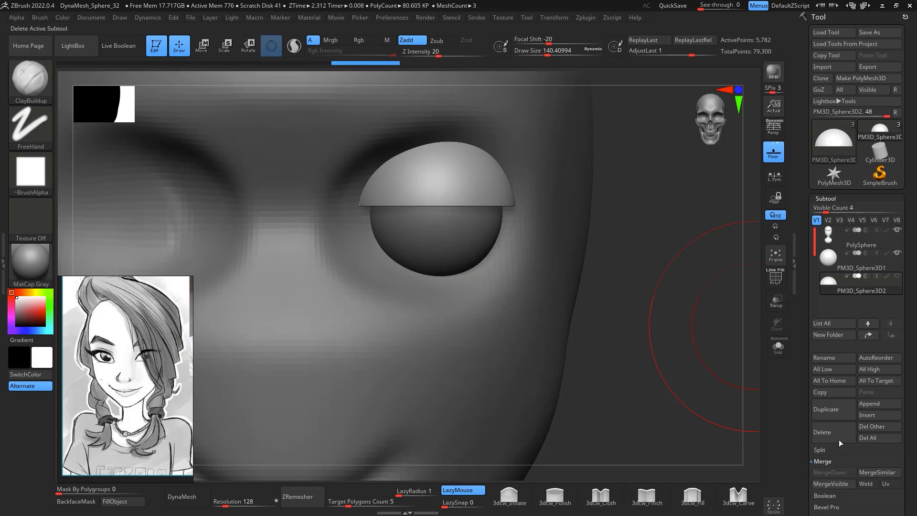
left_click(840, 413)
key("e")
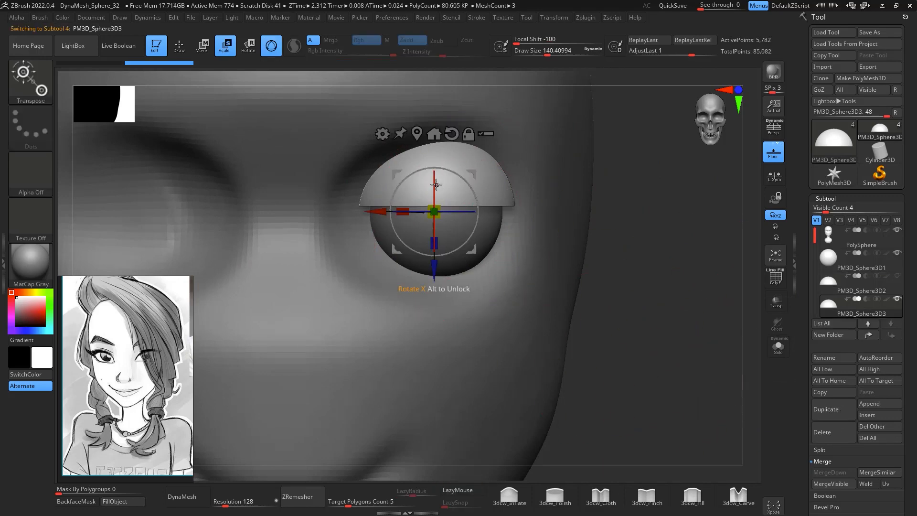
left_click_drag(436, 184, 427, 236)
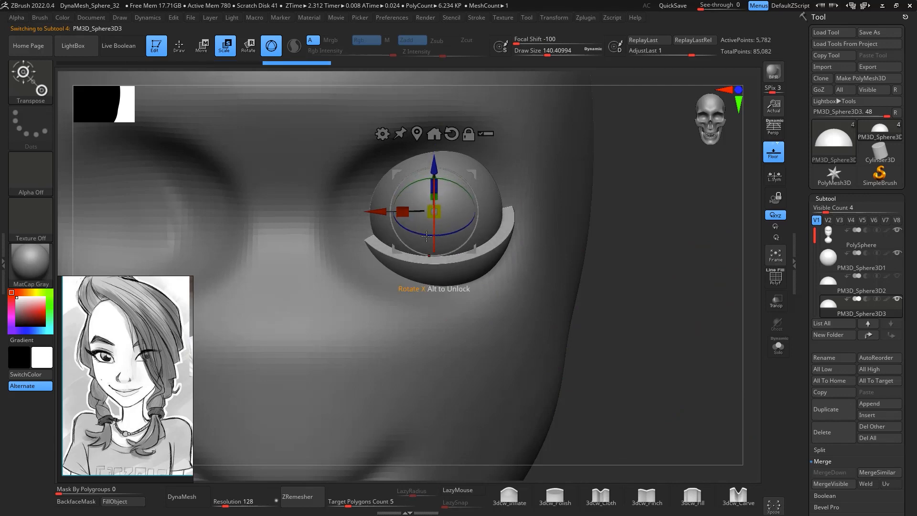
left_click(897, 276)
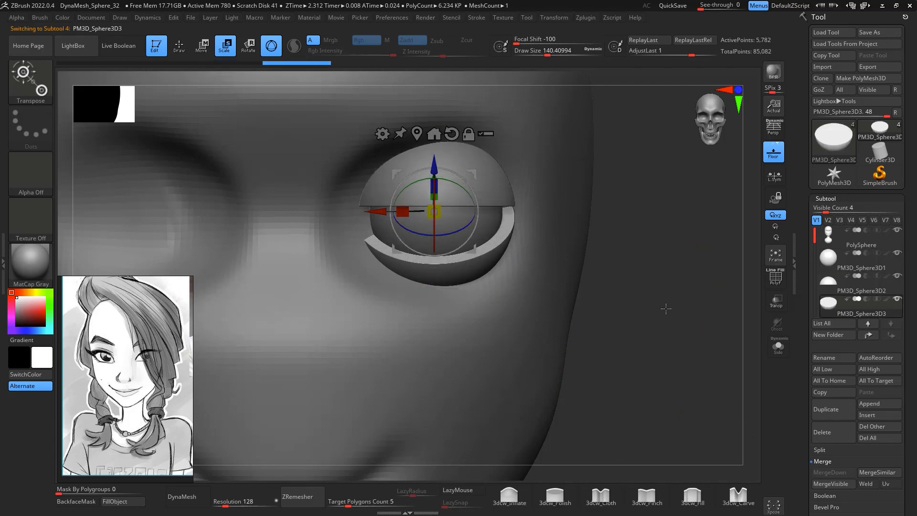
Rotate the upper eyelid subtool about -26 degrees around X to open the eye
right_click_drag(682, 267, 684, 235, "ctrl")
key("q")
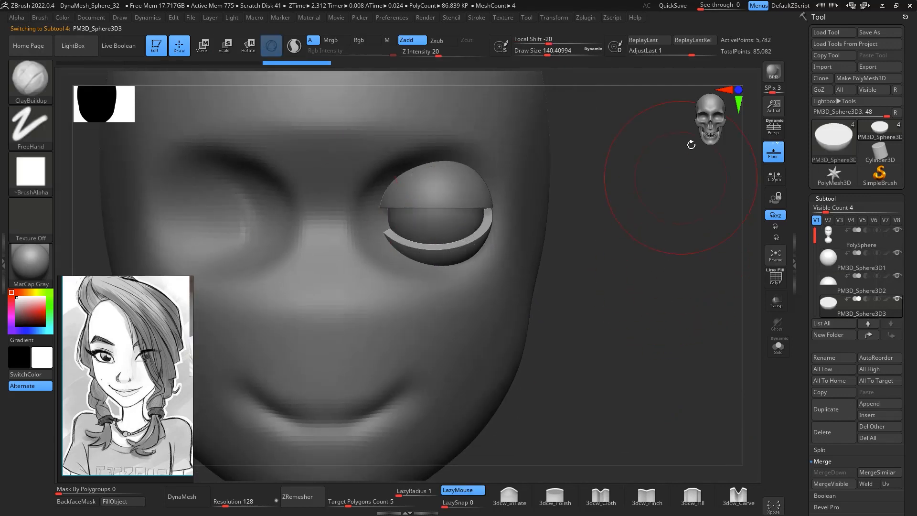
left_click(866, 289)
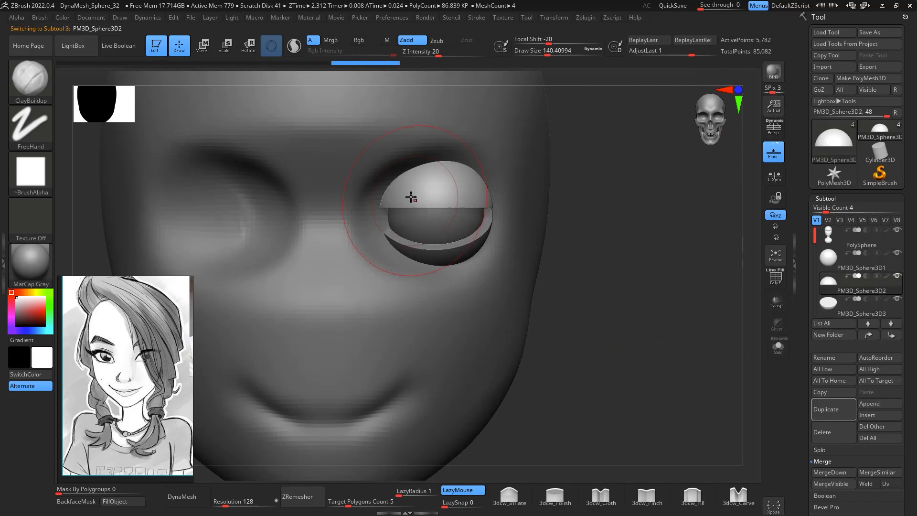
key("e")
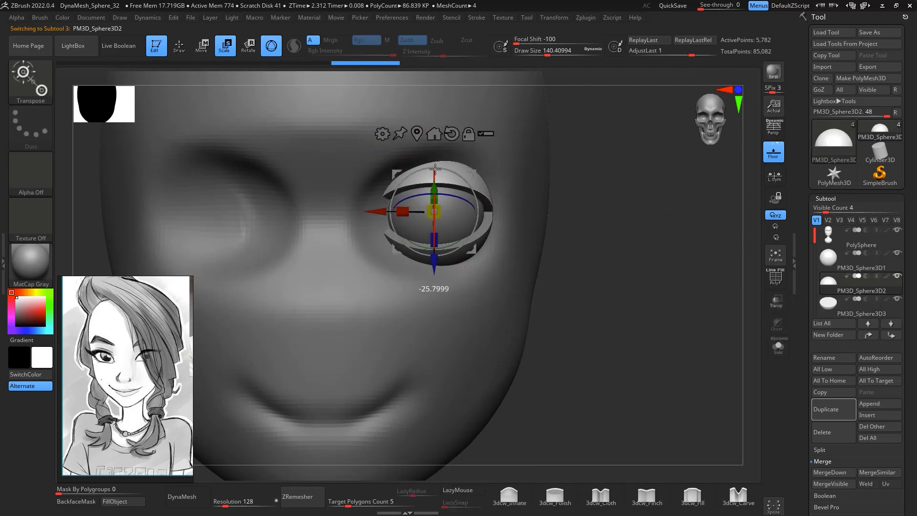
left_click_drag(434, 169, 435, 169)
Shape the upper eyelid into an almond arc with the Move brush at draw size about 182, pulling its inner corner down
right_click_drag(654, 213, 716, 296, "ctrl")
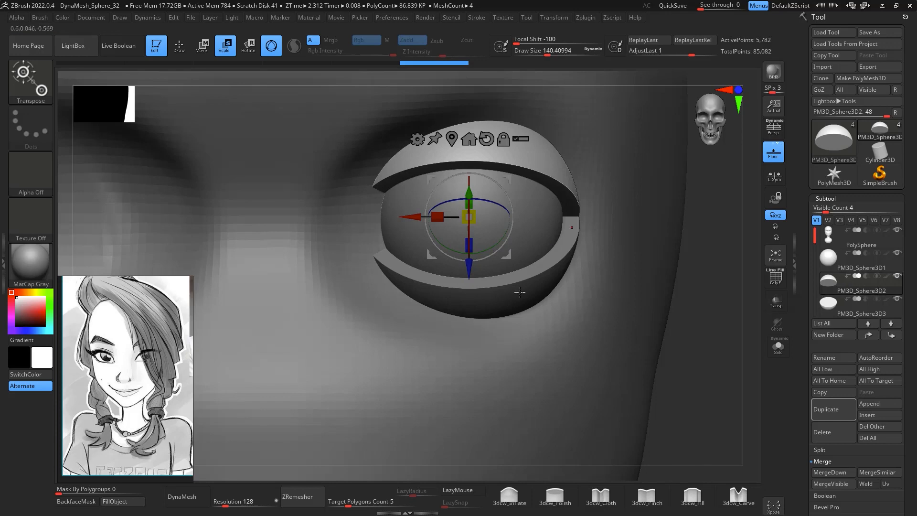
key("b")
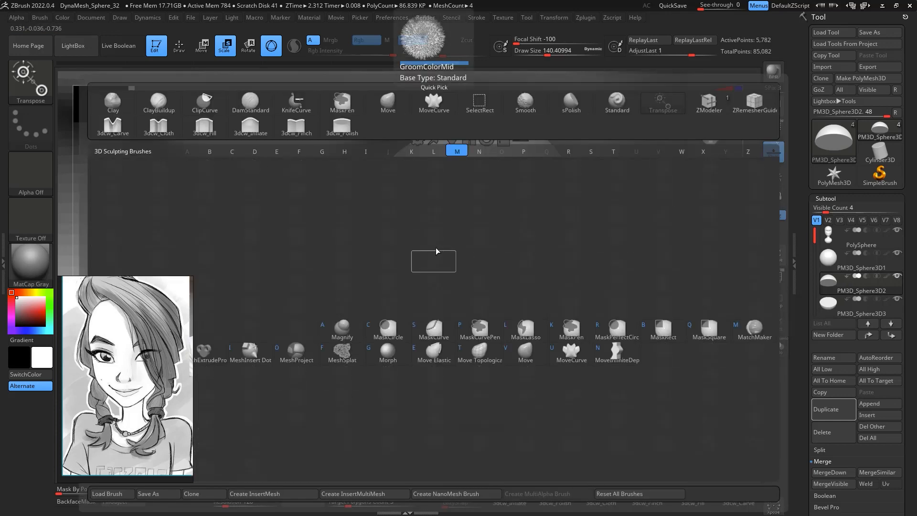
key("m")
key("v")
key("space")
left_click_drag(375, 180, 368, 241)
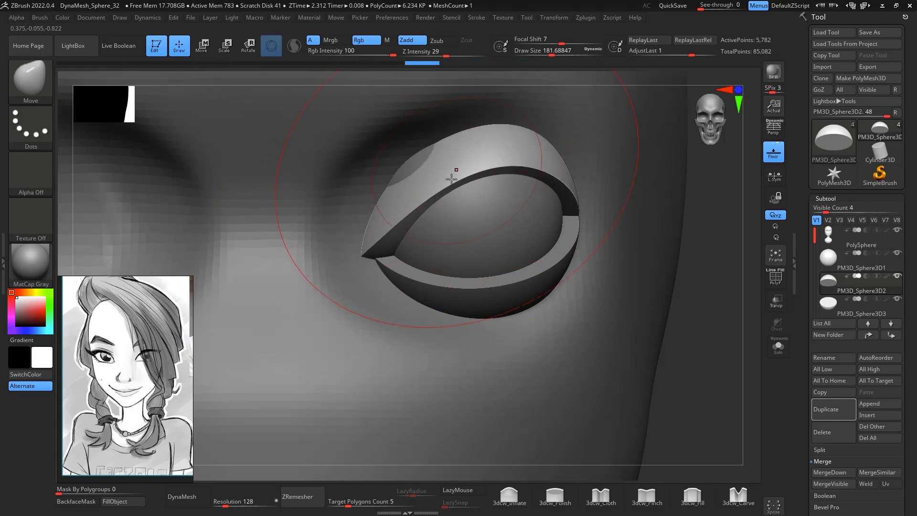
left_click_drag(454, 176, 449, 164)
left_click_drag(378, 227, 367, 248)
left_click_drag(498, 163, 502, 153)
left_click_drag(567, 198, 566, 179)
mouse_move(408, 208)
left_mouse_down()
mouse_move(402, 198)
mouse_move(379, 211)
mouse_move(397, 202)
left_mouse_up()
left_click_drag(562, 157, 562, 150)
left_click_drag(454, 139, 451, 128)
left_click_drag(524, 141, 526, 135)
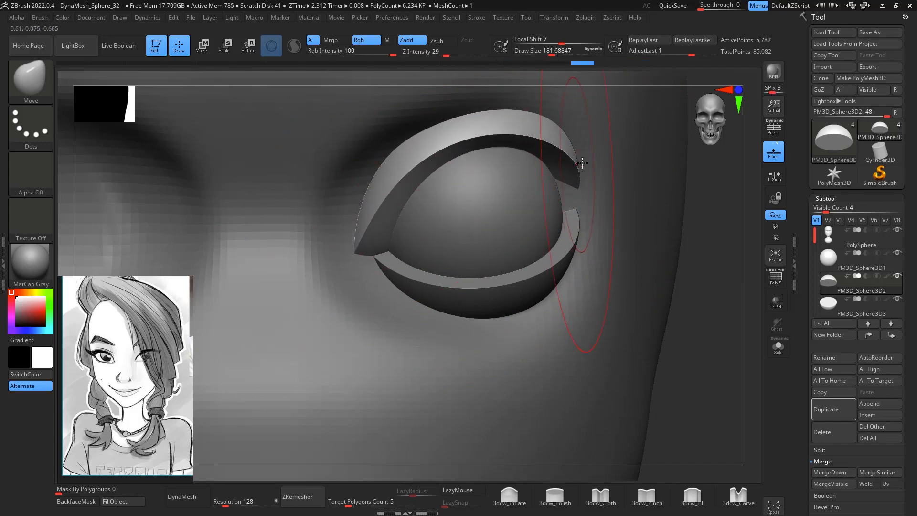
Shape the lower eyelid subtool with the Move brush so its corners meet the upper eyelid around the eyeball
mouse_move(719, 358)
left_mouse_down("alt")
mouse_move(722, 348)
mouse_move(602, 349)
mouse_move(721, 353)
mouse_move(711, 245)
left_mouse_up("alt")
left_click(832, 312)
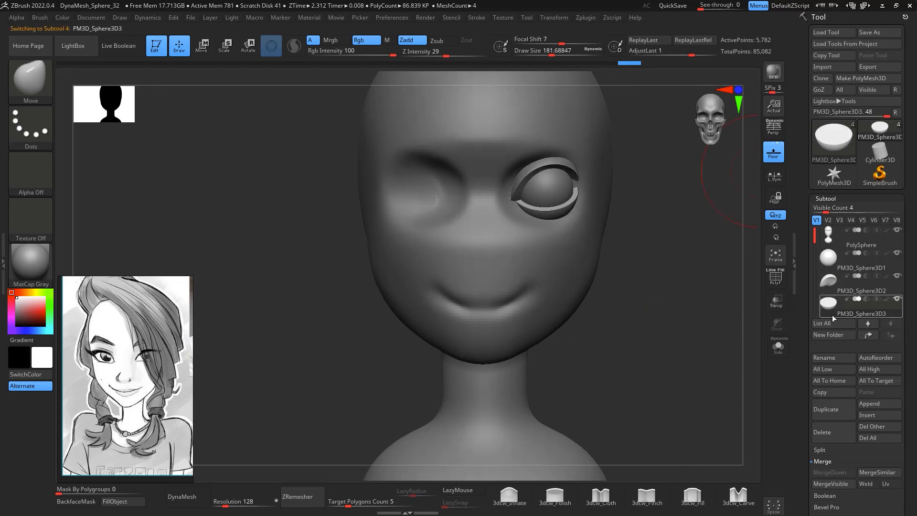
left_click_drag(683, 291, 678, 317, "alt")
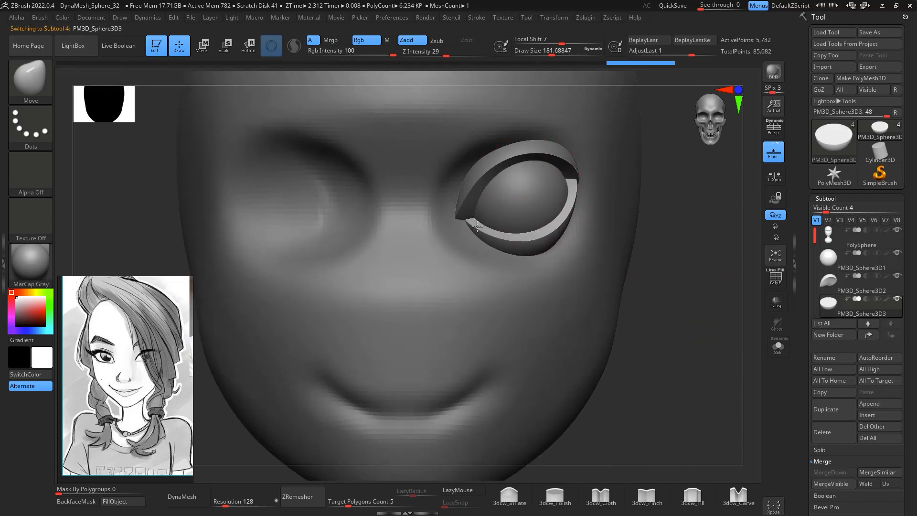
left_click_drag(688, 268, 603, 189)
right_click_drag(713, 238, 741, 320)
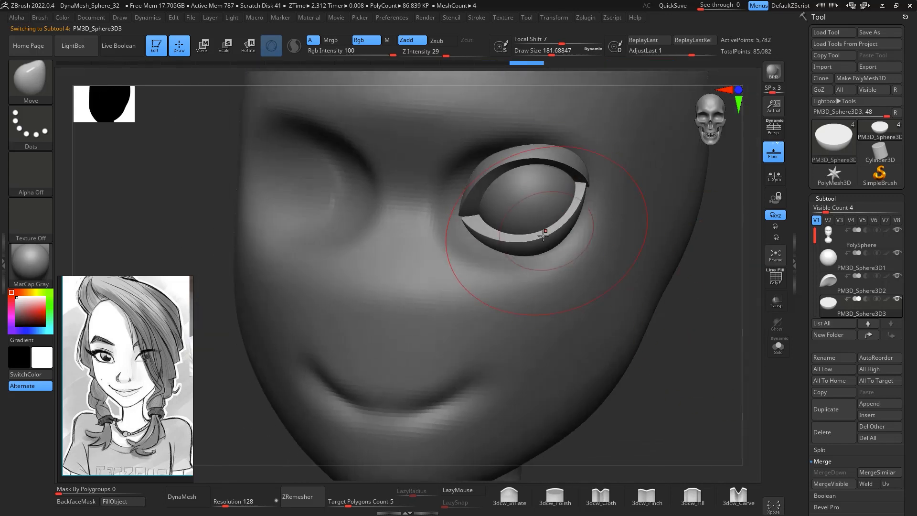
left_click_drag(706, 253, 721, 334)
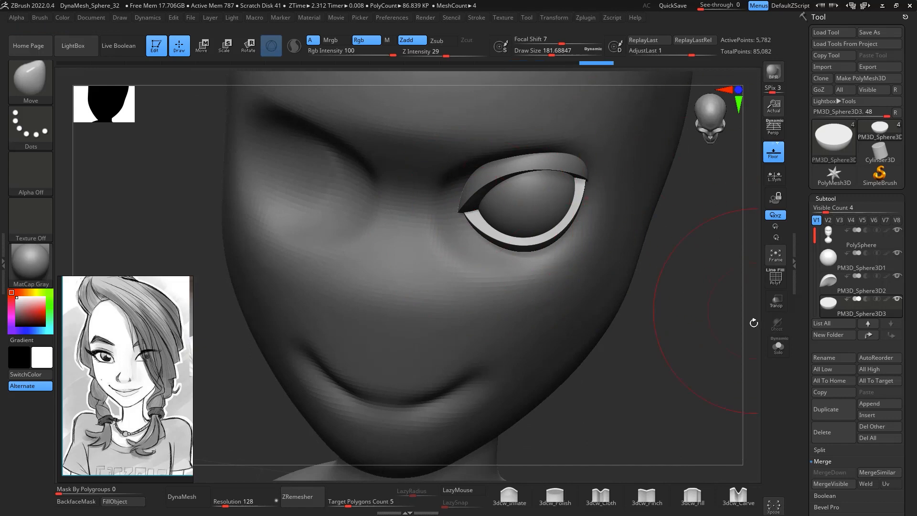
Refine the upper eyelid with the Move brush, fitting its corners to the lower lid and lowering its arch
left_click(850, 292)
left_click_drag(712, 329, 677, 229)
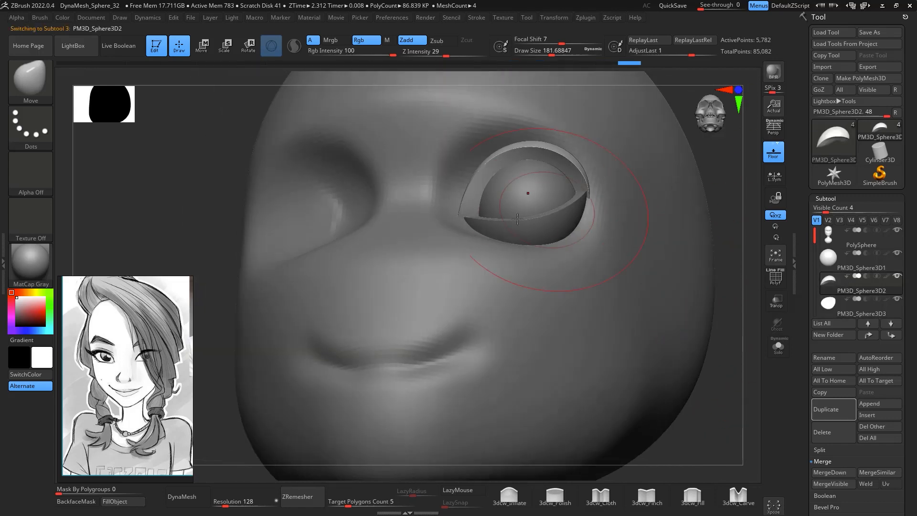
left_click_drag(596, 167, 600, 166)
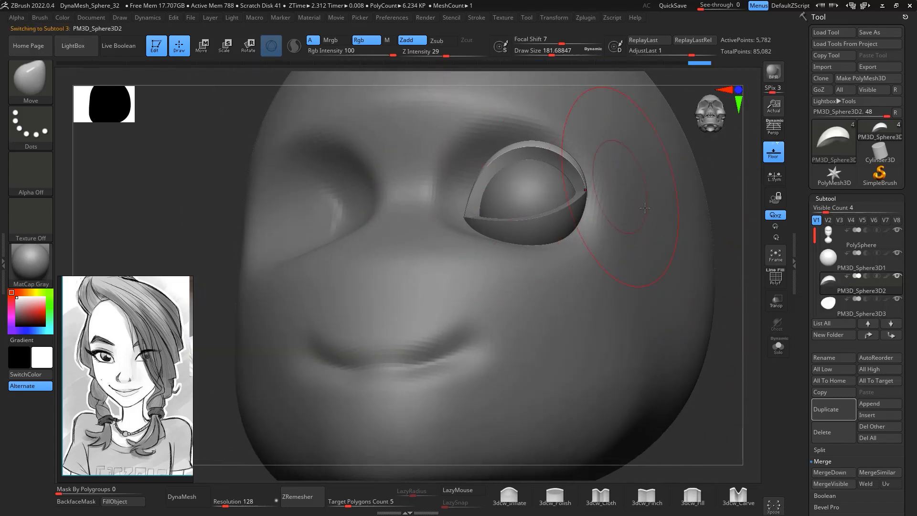
mouse_move(707, 305)
left_mouse_down("shift")
mouse_move(759, 401)
mouse_move(692, 264)
mouse_move(678, 313)
mouse_move(686, 296)
left_mouse_up("shift")
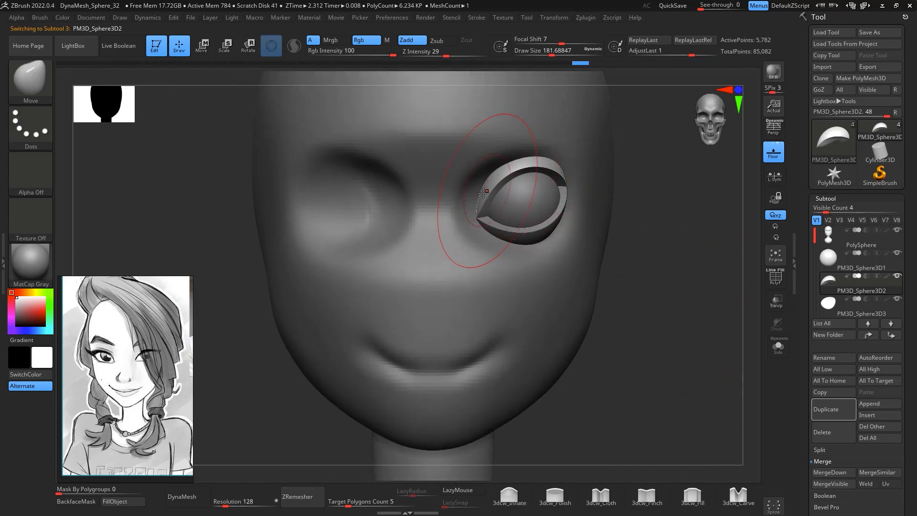
left_click_drag(537, 172, 534, 179)
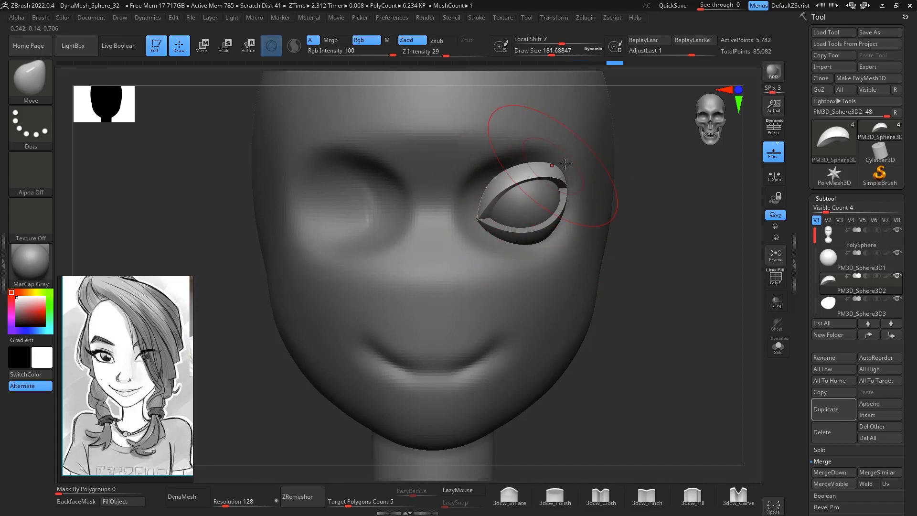
left_click_drag(673, 191, 587, 200)
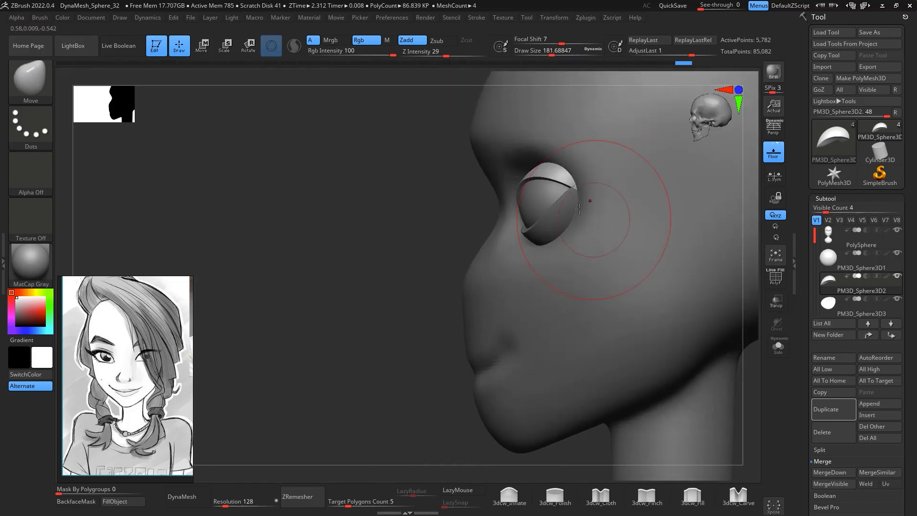
left_click_drag(743, 385, 759, 377)
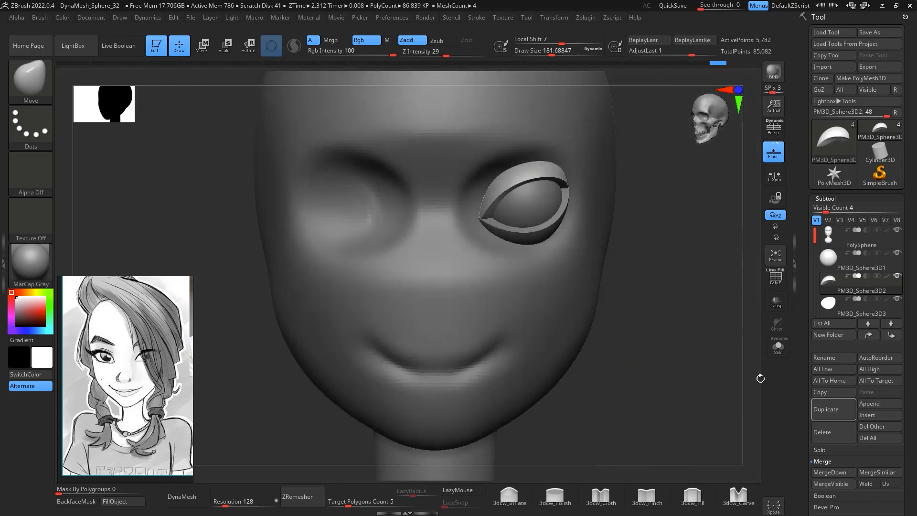
left_click_drag(702, 269, 724, 189, "shift")
Adjust the lower eyelid's rim and its inner and outer corners with the Move brush to follow the eye shape
left_click(848, 301)
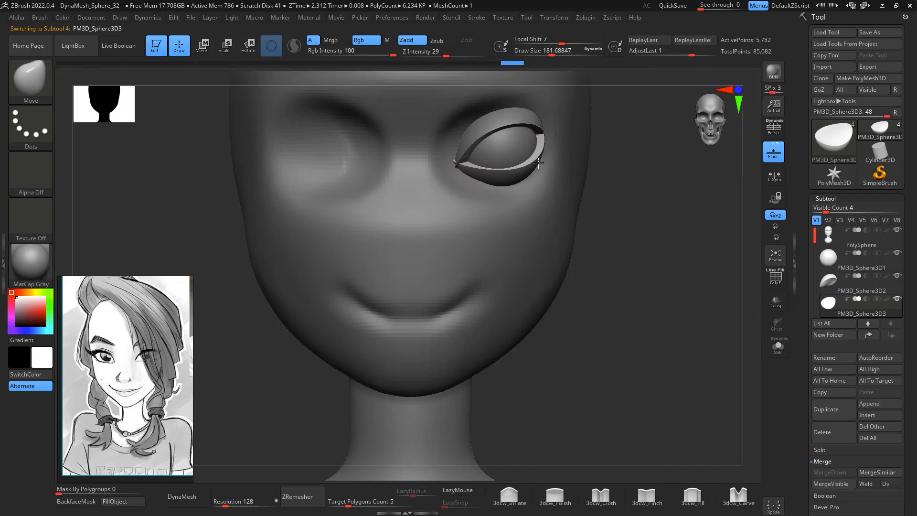
key("ctrl+shift+z")
key("ctrl+shift+z")
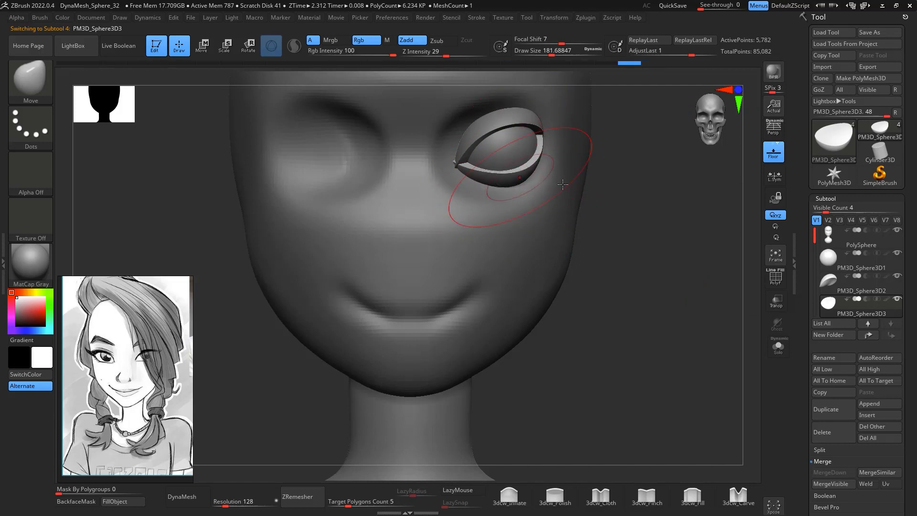
left_click_drag(678, 272, 563, 272)
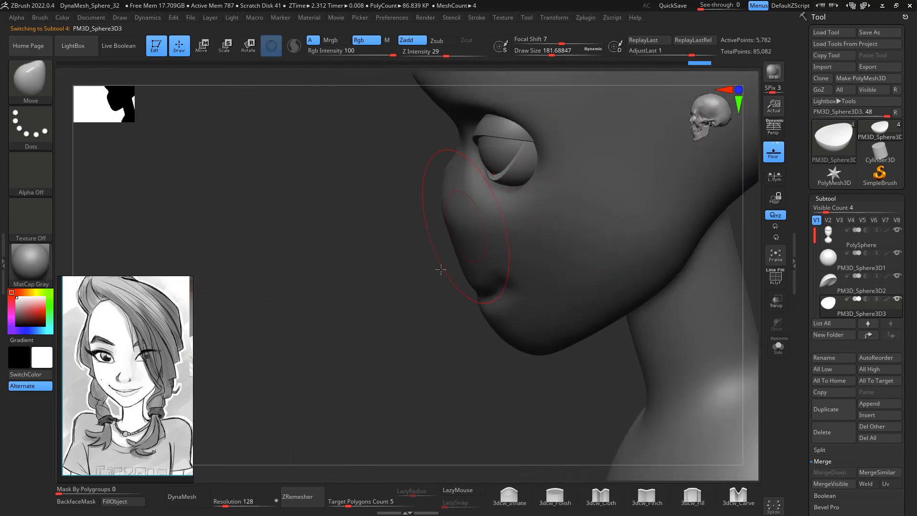
mouse_move(441, 270)
left_mouse_down()
mouse_move(568, 253)
mouse_move(657, 291)
left_mouse_up()
left_click_drag(442, 164, 441, 175)
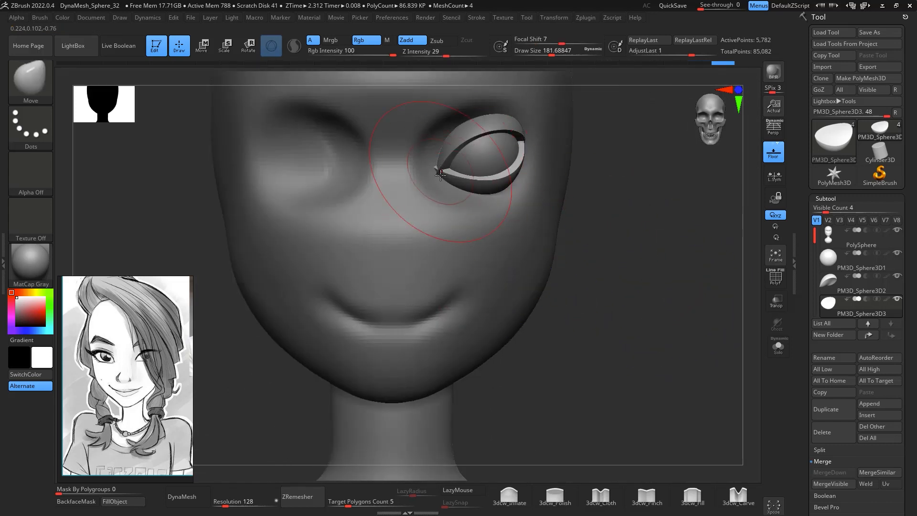
mouse_move(675, 297)
left_mouse_down("shift")
mouse_move(710, 360)
mouse_move(692, 371)
mouse_move(750, 376)
mouse_move(720, 352)
left_mouse_up("shift")
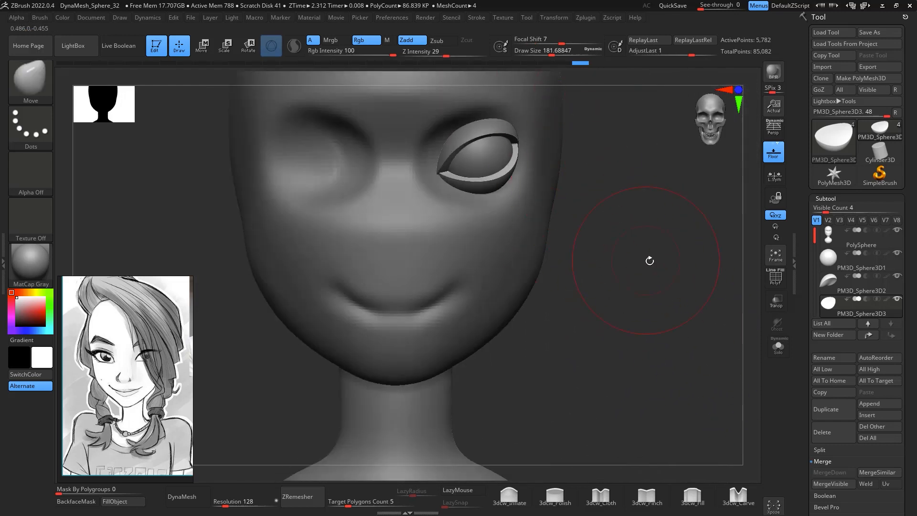
Merge the eyeball and both eyelid subtools down into a single eye subtool
left_click_drag(650, 260, 654, 240, "alt")
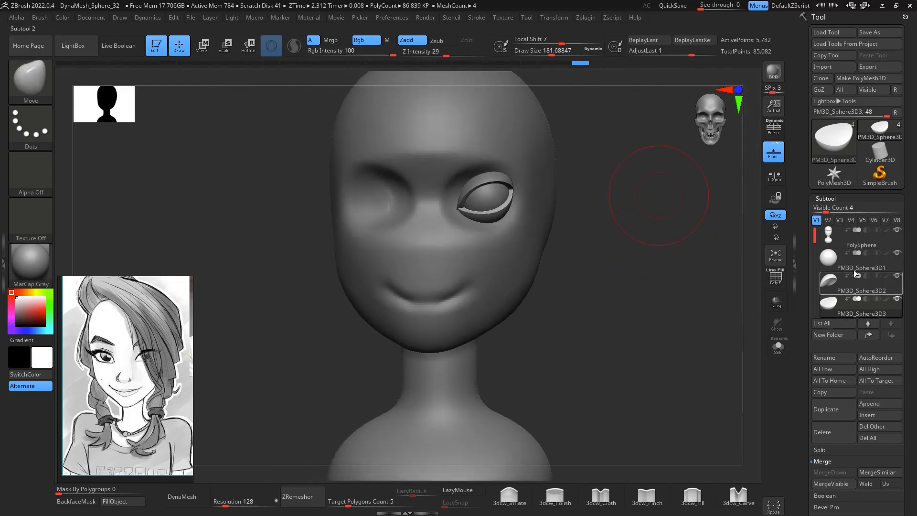
left_click(852, 267)
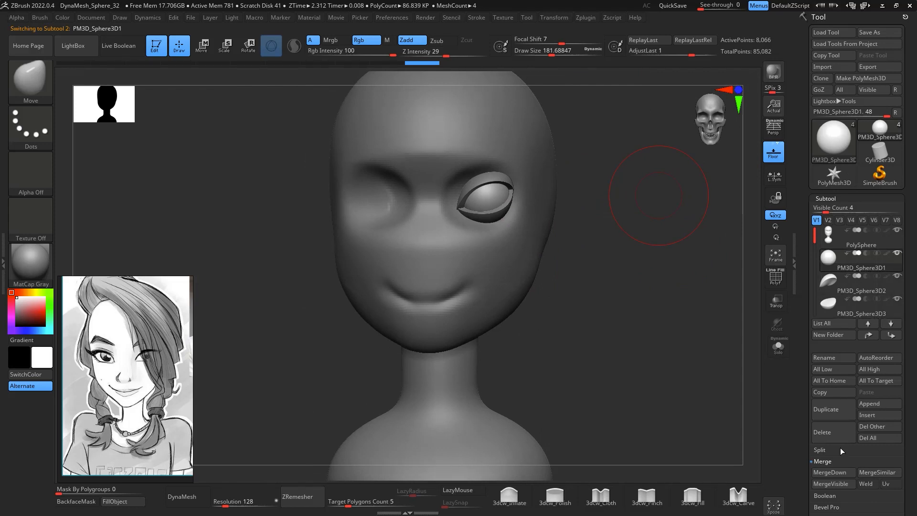
left_click(841, 471)
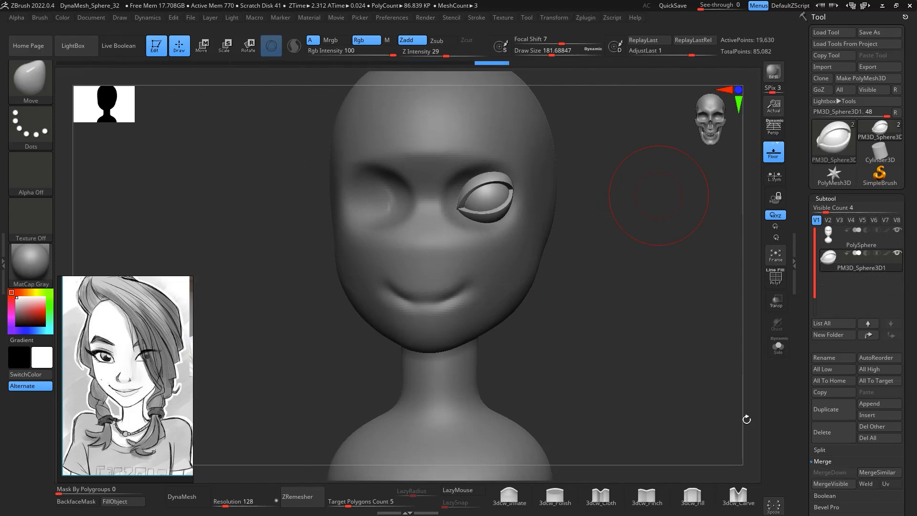
Reposition the merged eye subtool in its socket with the transform gizmo, nudging it in depth and sideways
left_click_drag(716, 378, 655, 376, "shift")
key("w")
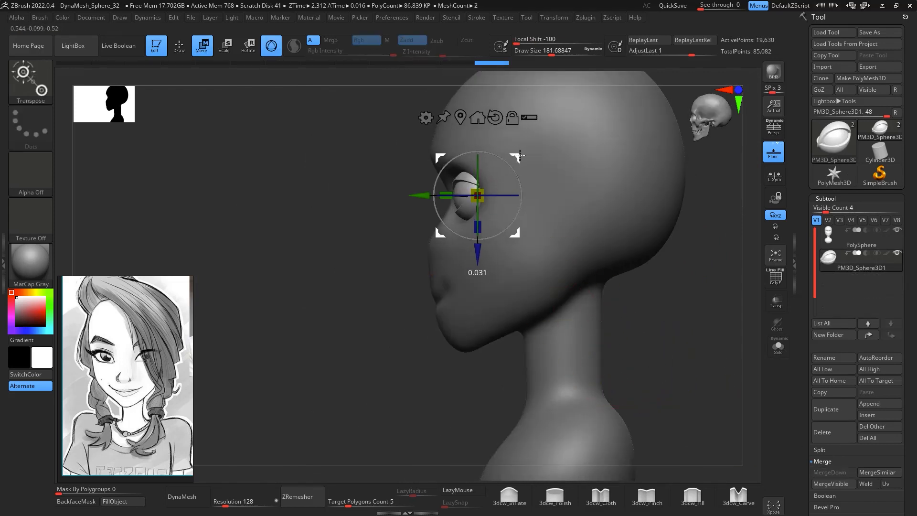
left_click_drag(522, 156, 521, 156)
left_click_drag(629, 301, 679, 297, "shift")
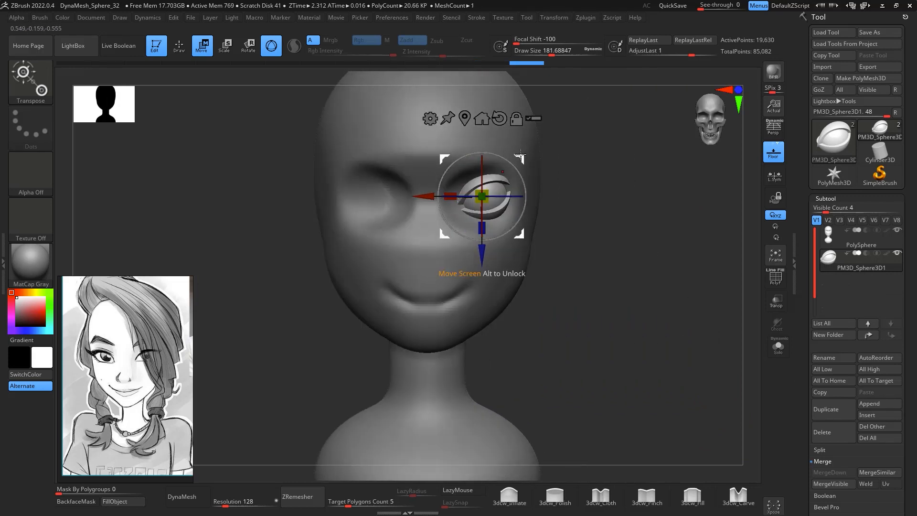
left_click_drag(522, 157, 519, 157)
left_click_drag(635, 279, 569, 285)
left_click_drag(473, 356, 622, 301)
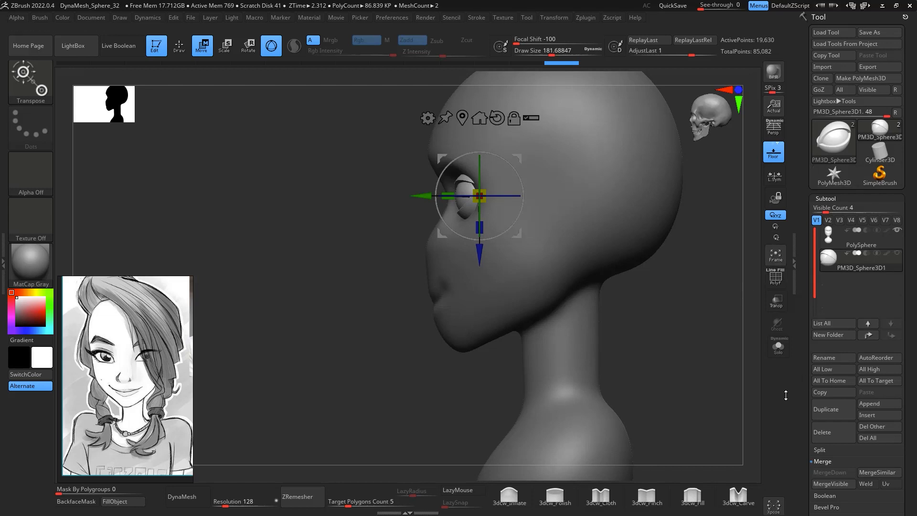
Split the merged eye subtool into its separate parts and check the eyelid parts' visibility
left_click(858, 458)
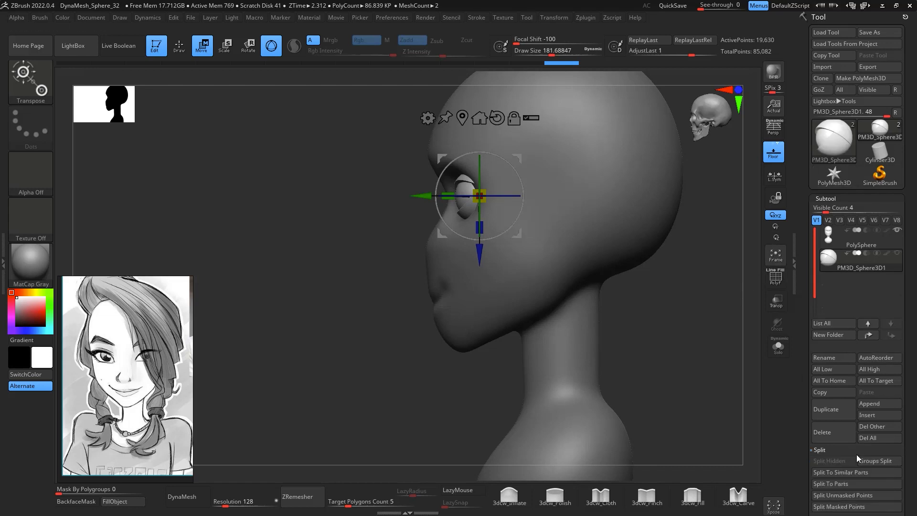
left_click(854, 485)
left_click(746, 503)
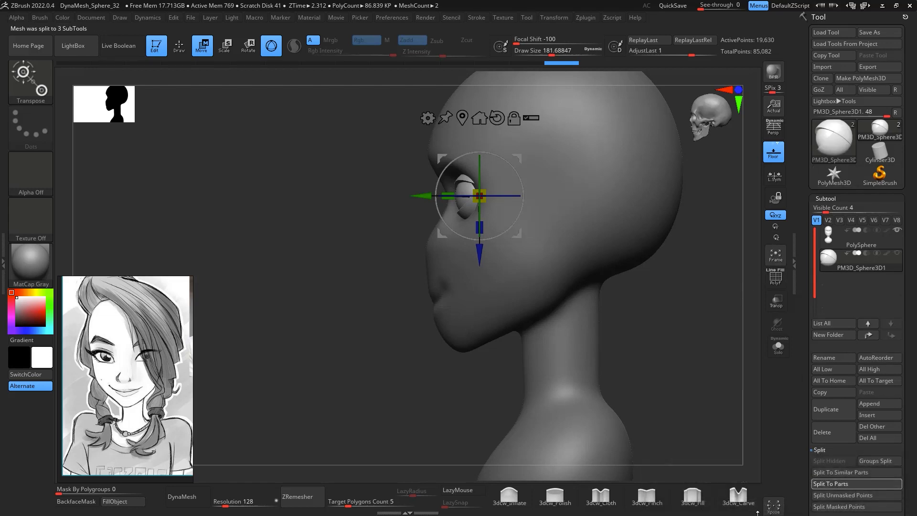
left_click(897, 276)
left_click(897, 299)
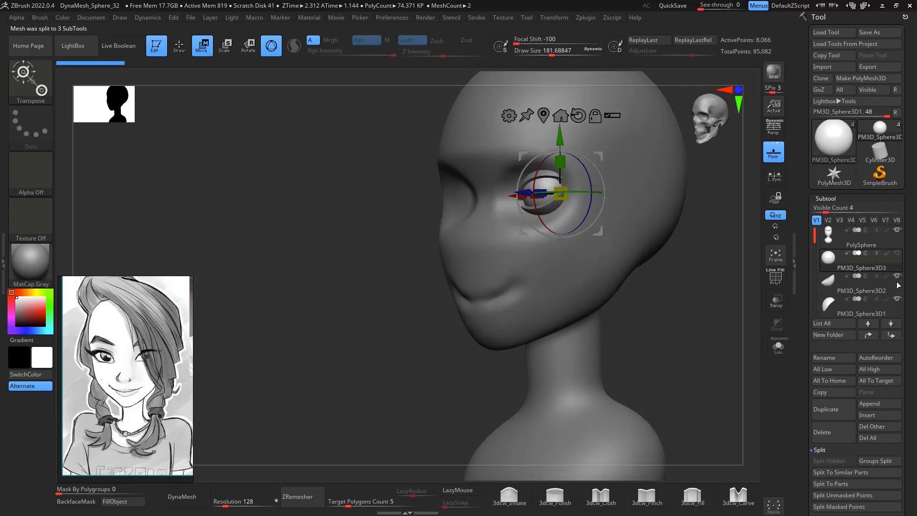
Select the upper eyelid subtool, centre the transform gizmo on it and nudge the lid slightly along the depth axis
left_click(863, 238)
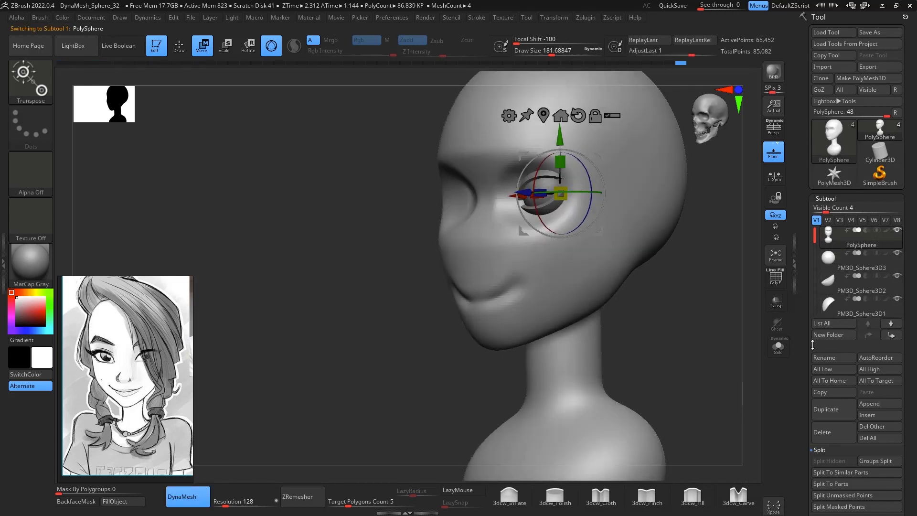
left_click(864, 313)
left_click_drag(666, 285, 614, 303)
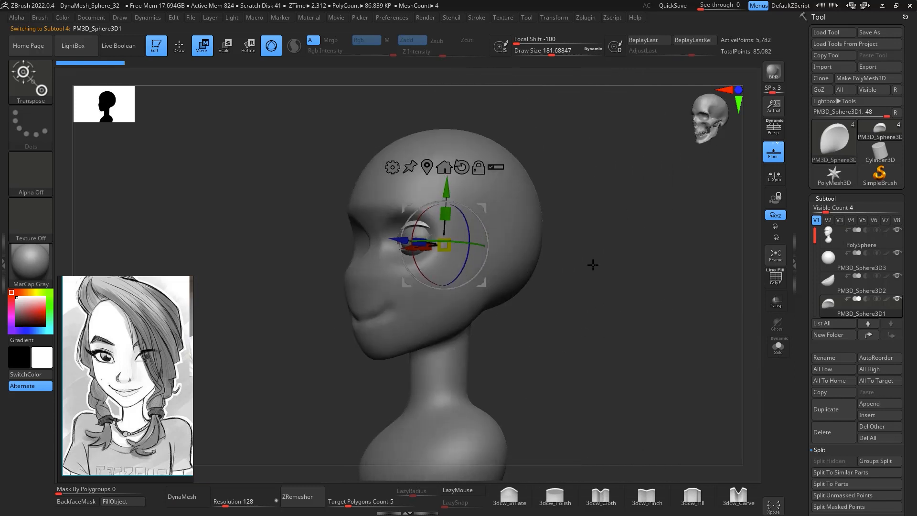
left_click_drag(592, 265, 464, 153)
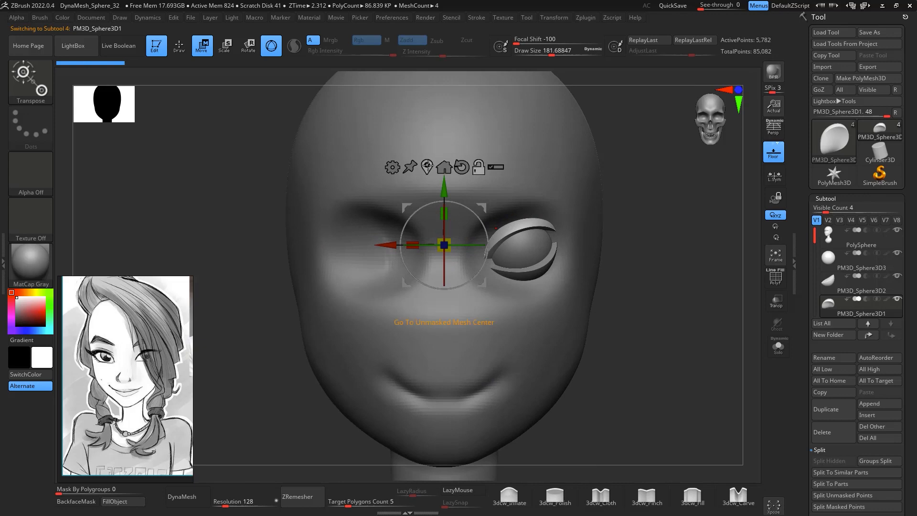
left_click(427, 167)
left_click_drag(666, 284, 634, 195)
left_click_drag(506, 207, 504, 203)
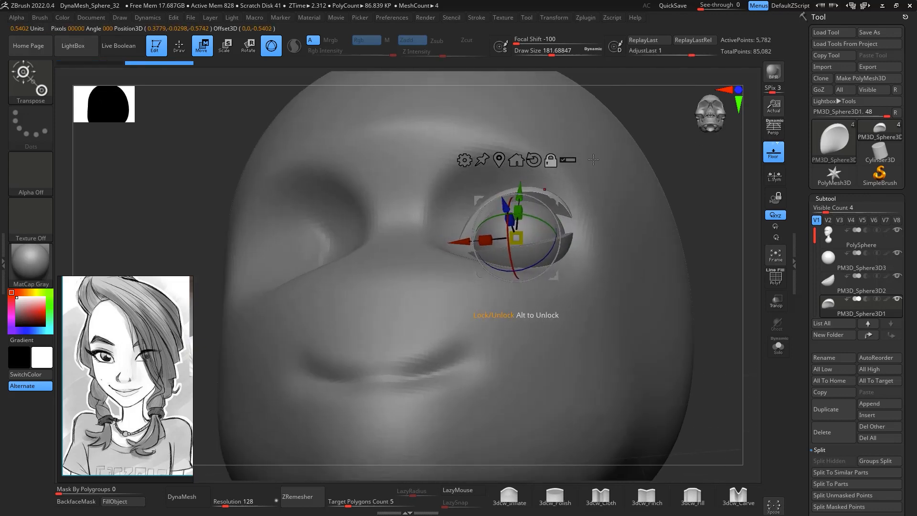
left_click_drag(668, 186, 685, 251)
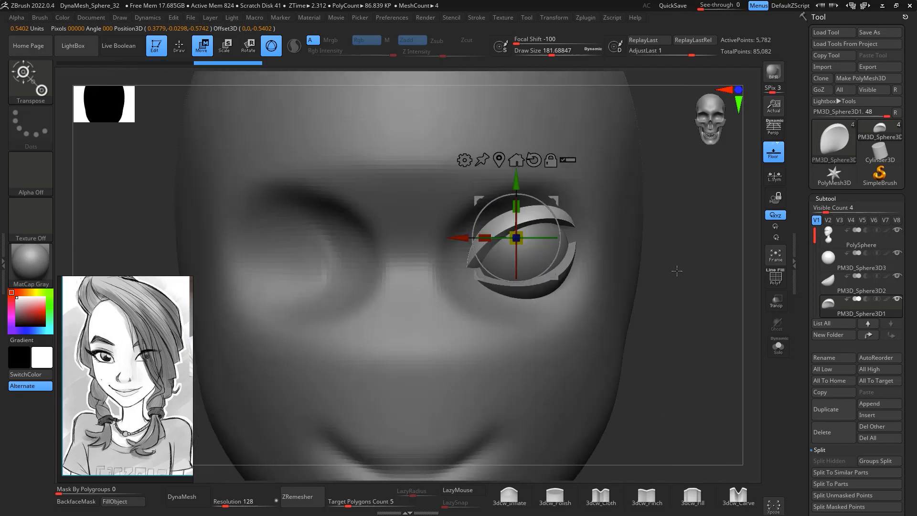
Reshape the lower eyelid with the Move brush, pulling its outer and inner corners up to meet the upper eyelid
key("b")
key("m")
key("v")
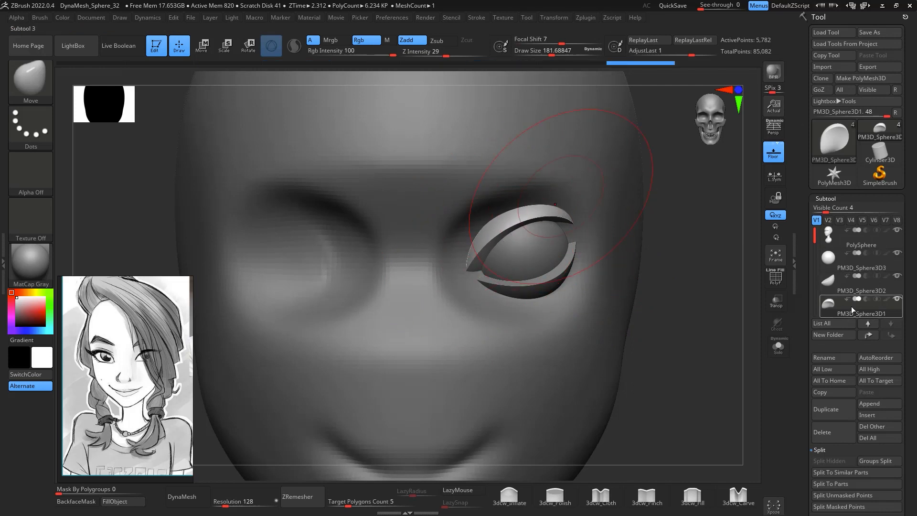
left_click(854, 285)
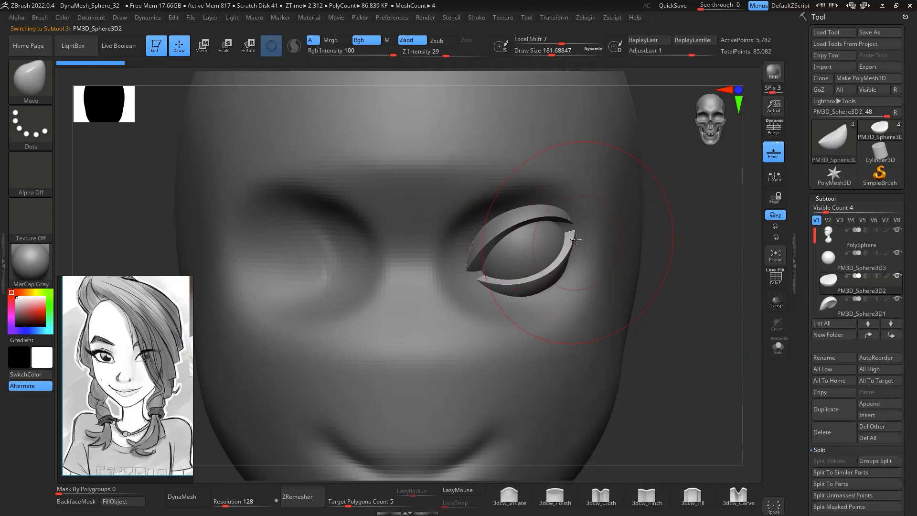
left_click_drag(555, 279, 565, 291)
left_click_drag(572, 235, 572, 225)
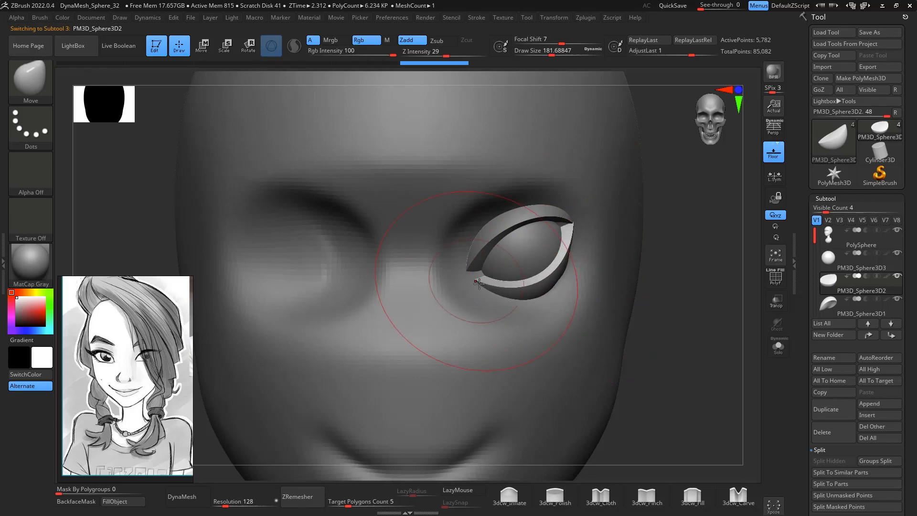
left_click_drag(479, 283, 470, 274)
left_click_drag(547, 298, 548, 294)
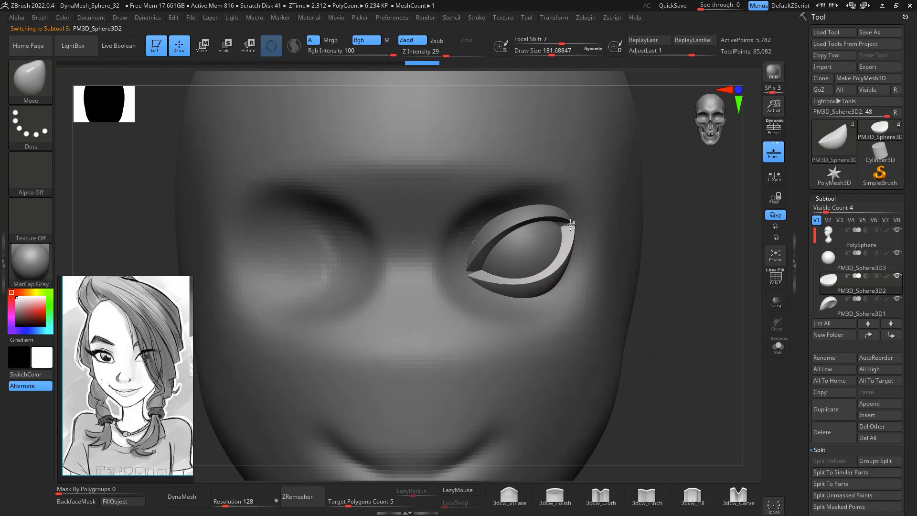
mouse_move(668, 264)
left_mouse_down("shift")
mouse_move(665, 307)
mouse_move(649, 296)
left_mouse_up("shift")
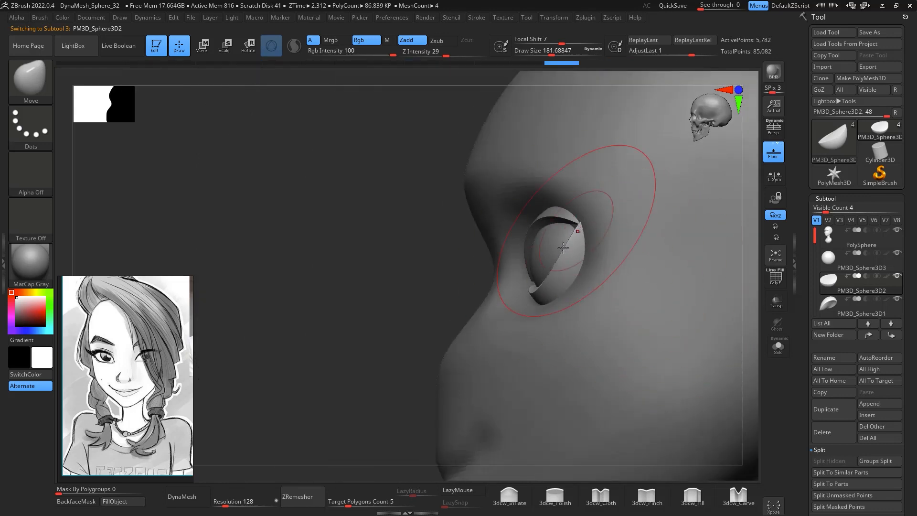
right_click_drag(563, 248, 536, 243)
left_click_drag(738, 353, 732, 303, "shift")
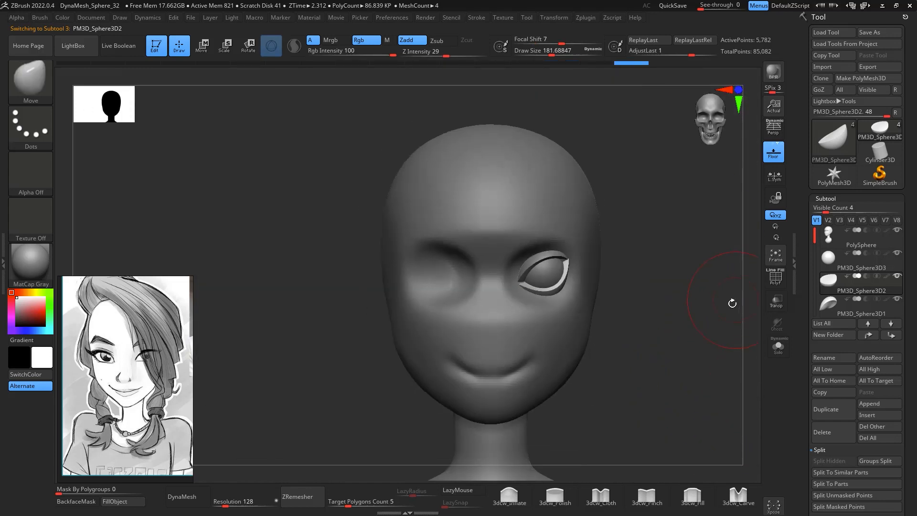
Make the upper eyelid the active subtool and show the hidden lower eyelid again
left_click(559, 257, "alt")
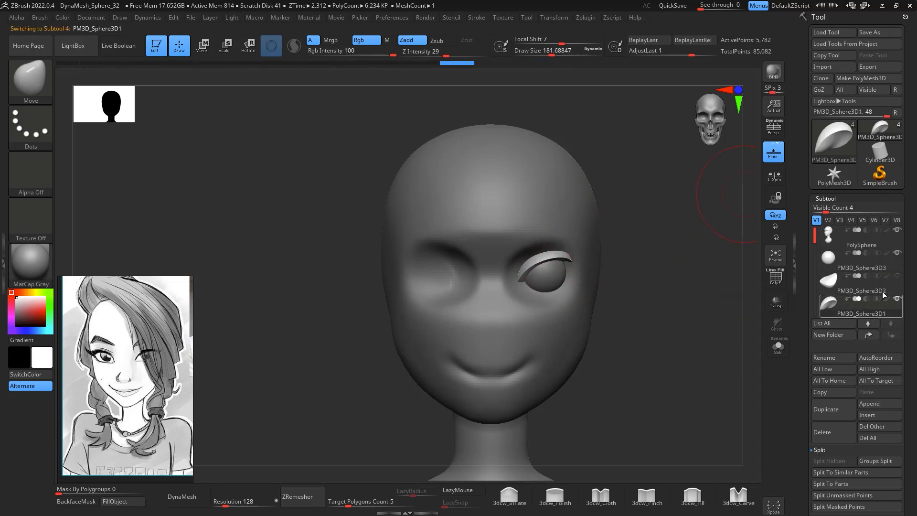
left_click(898, 277)
right_click_drag(708, 368, 709, 429, "ctrl")
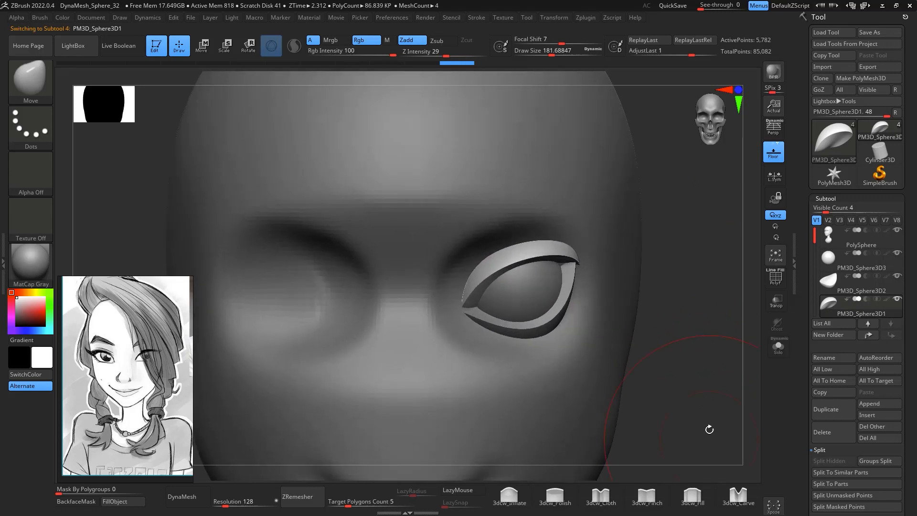
Select the eyeball subtool, centre the gizmo on it and scale it up slightly to fill the eyelids
left_click(849, 269)
key("r")
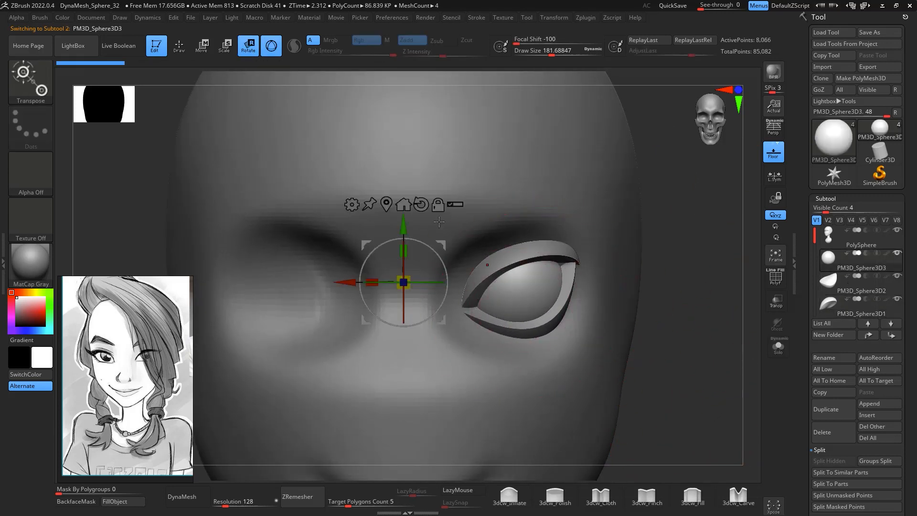
left_click(386, 203)
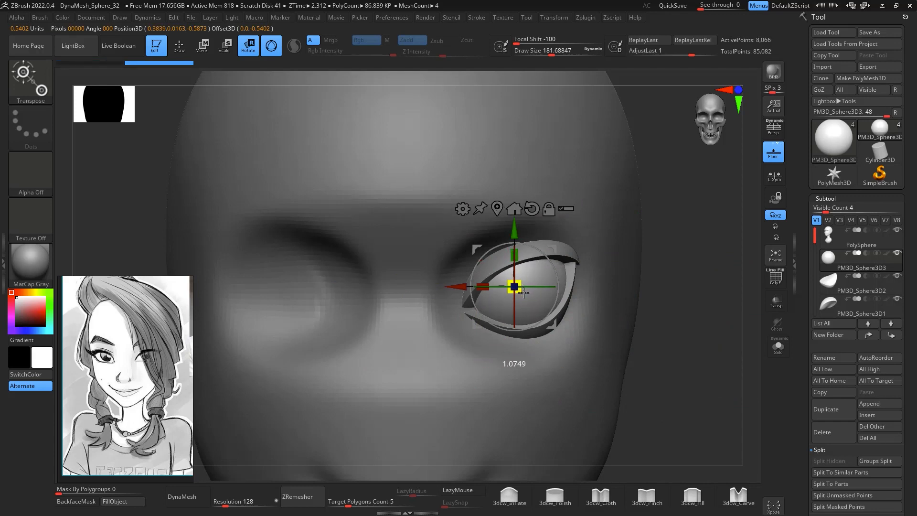
key("q")
key("f")
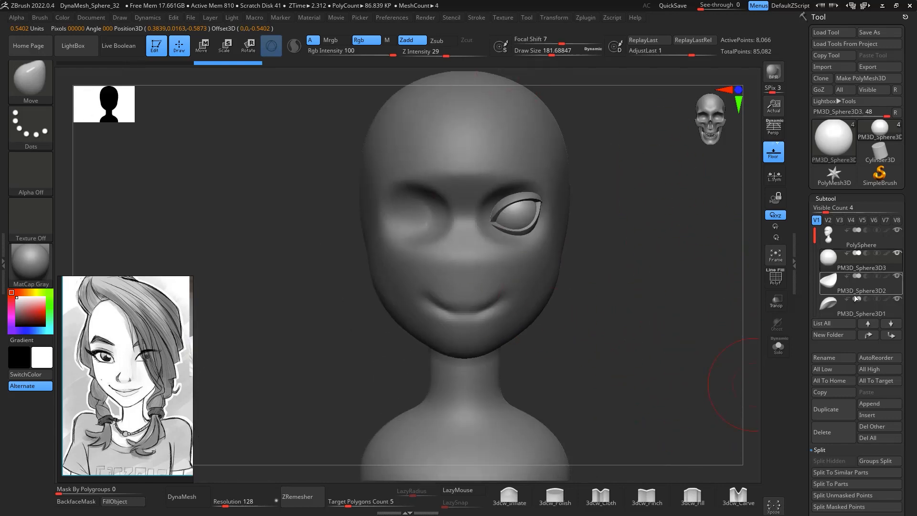
Mirror the eyeball across the X axis with SubTool Master, merging the copy into the same subtool
left_click(591, 18)
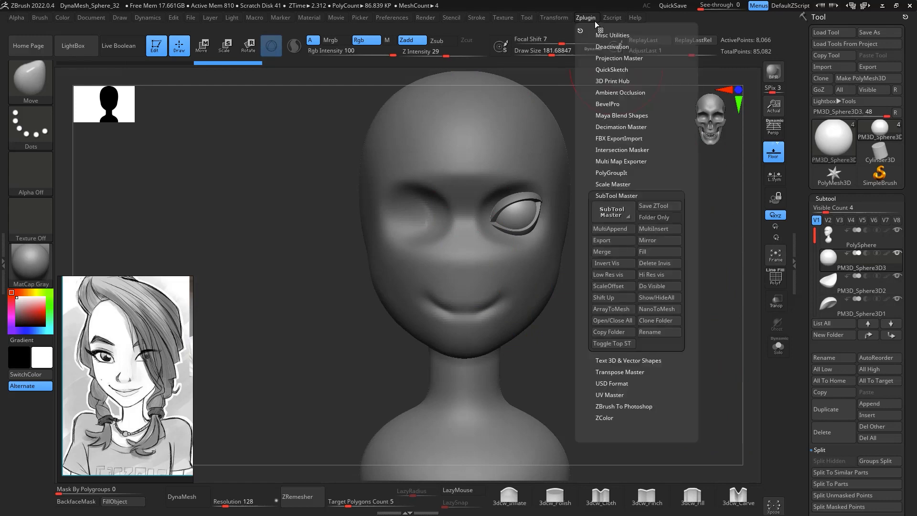
left_click(653, 241)
left_click(405, 244)
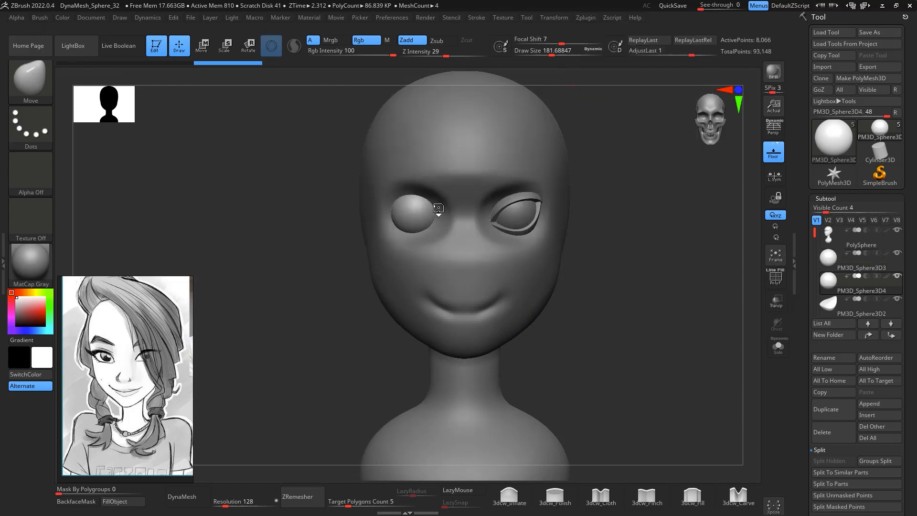
Mirror the lower eyelid across the X axis with SubTool Master, merging both lids into one subtool
left_click(847, 287)
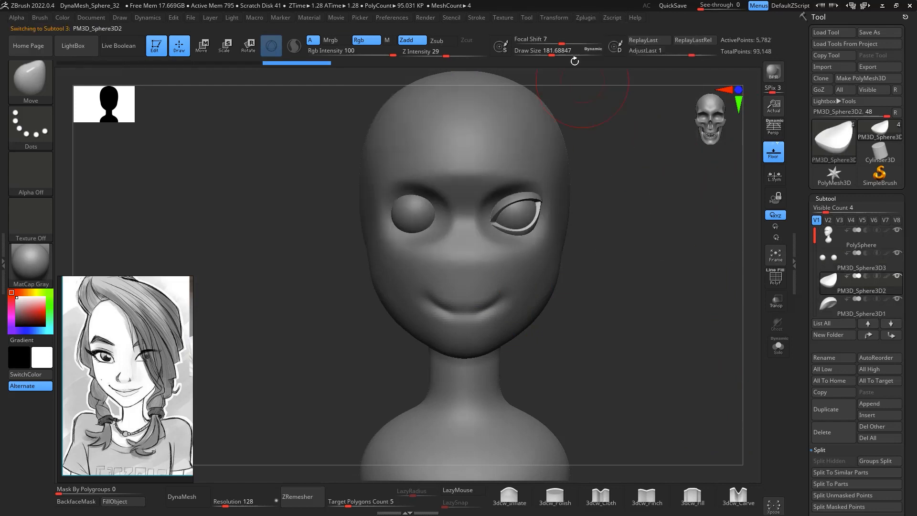
left_click(586, 18)
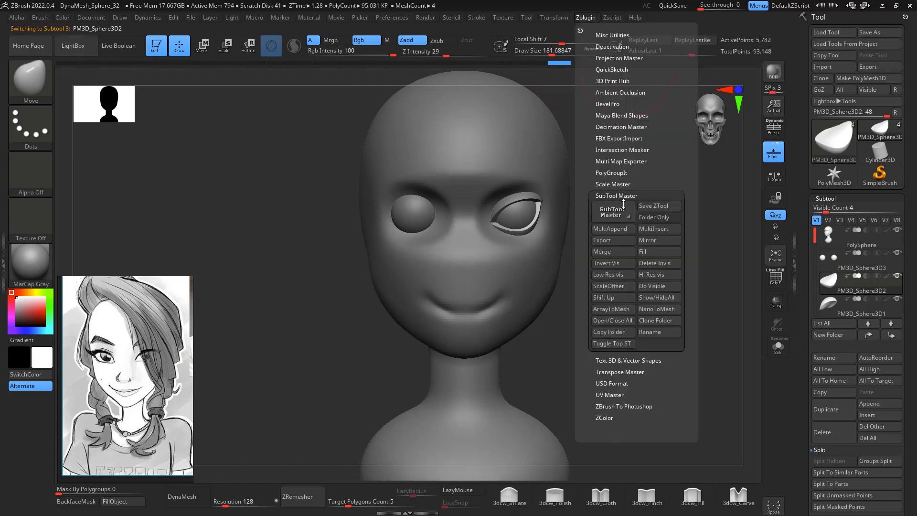
left_click(657, 240)
left_click(405, 245)
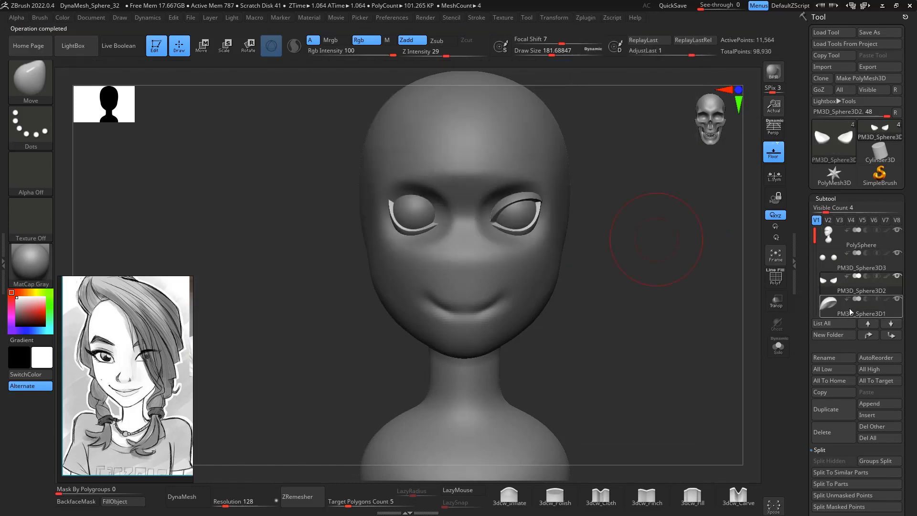
Mirror the upper eyelid across the X axis with SubTool Master, using the Merge into one SubTool option
left_click(586, 19)
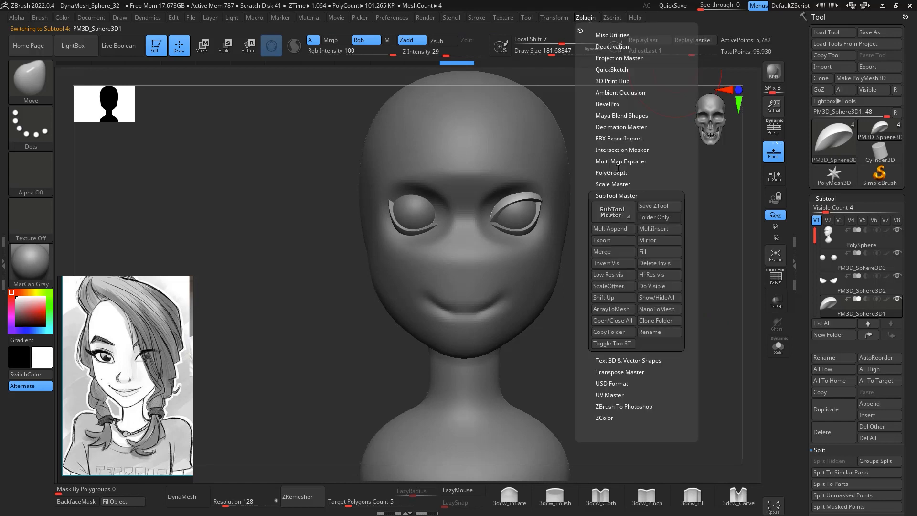
left_click(657, 237)
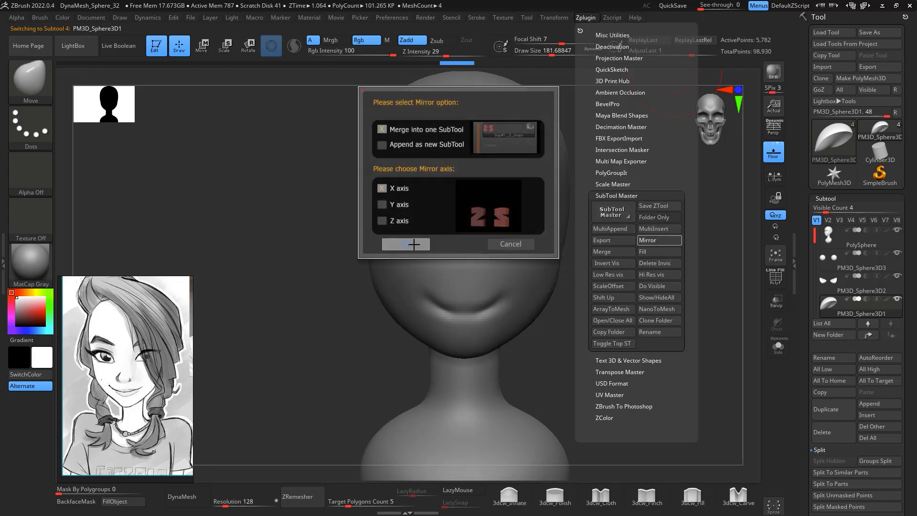
left_click(410, 244)
Make the PolySphere head the active subtool for sculpting around the mirrored eyes
mouse_move(646, 325)
left_mouse_down()
mouse_move(597, 329)
mouse_move(661, 327)
left_mouse_up()
right_click_drag(662, 302, 663, 328, "ctrl")
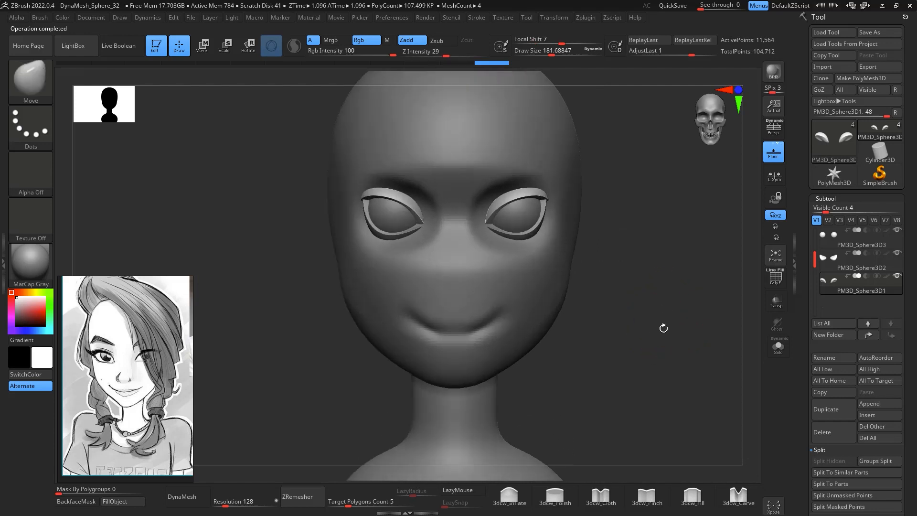
right_click_drag(611, 249, 624, 270, "alt")
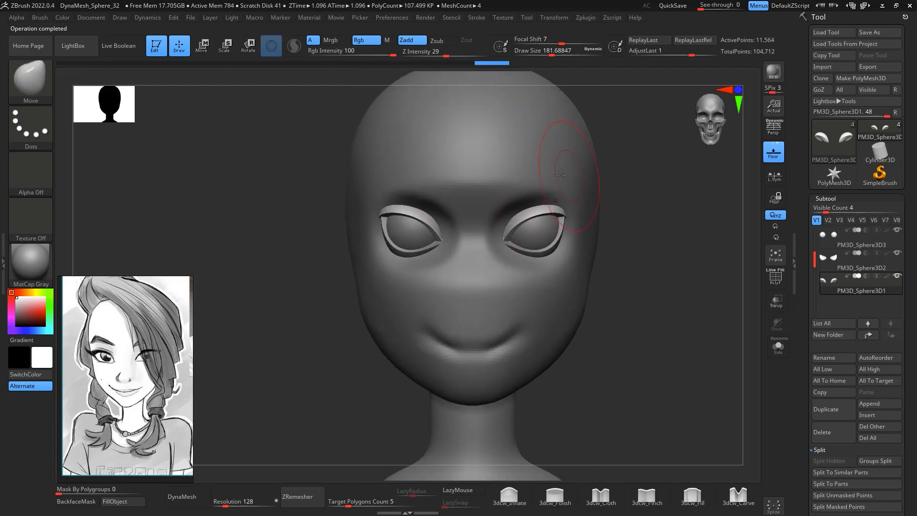
left_click_drag(645, 209, 574, 205)
left_click_drag(728, 337, 689, 287, "shift")
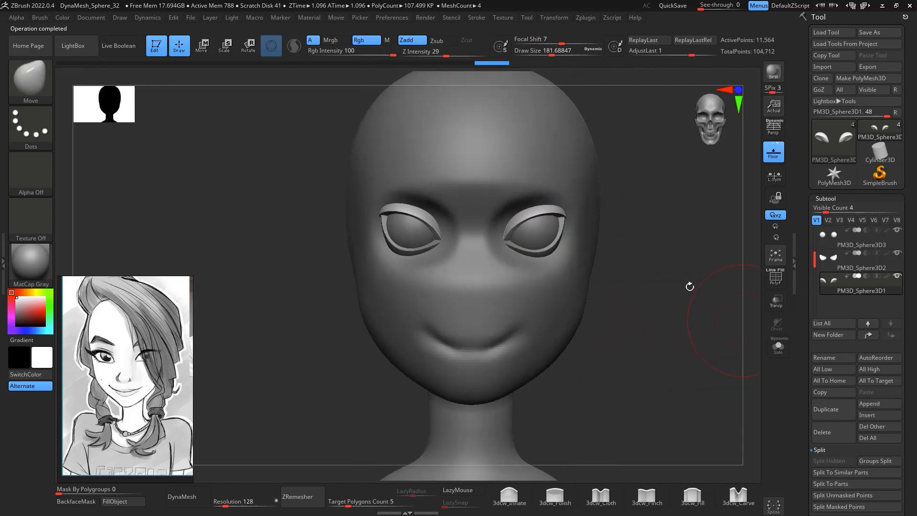
mouse_move(713, 325)
left_mouse_down("shift")
mouse_move(718, 303)
mouse_move(721, 327)
mouse_move(657, 333)
left_mouse_up("shift")
left_click_drag(814, 258, 818, 235)
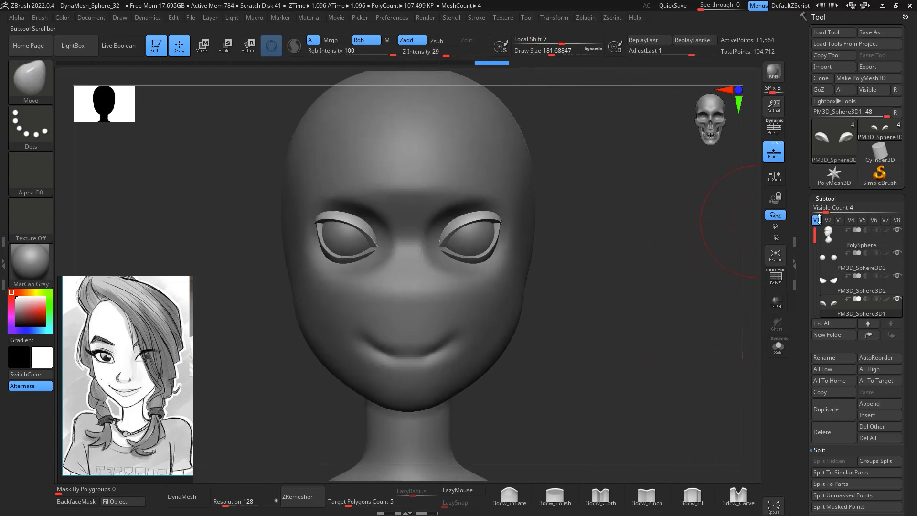
left_click(830, 238)
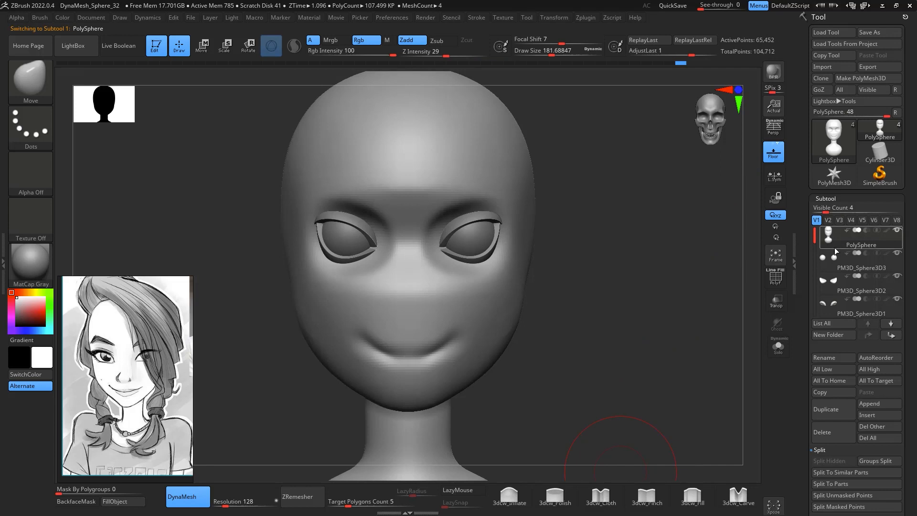
left_click_drag(618, 340, 632, 283, "alt")
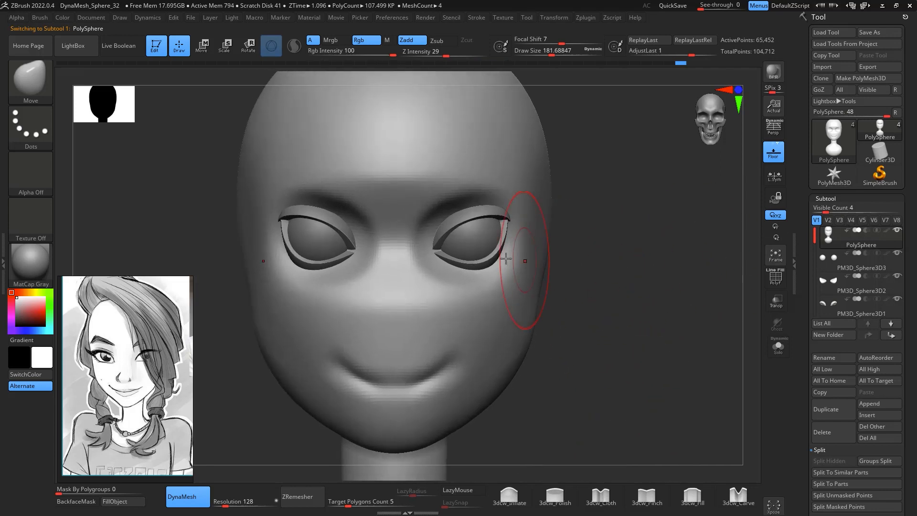
Sharpen the eye socket edges with the 3dcw_Pinch brush at draw size about 101, and smooth the skin around them
left_click(647, 497)
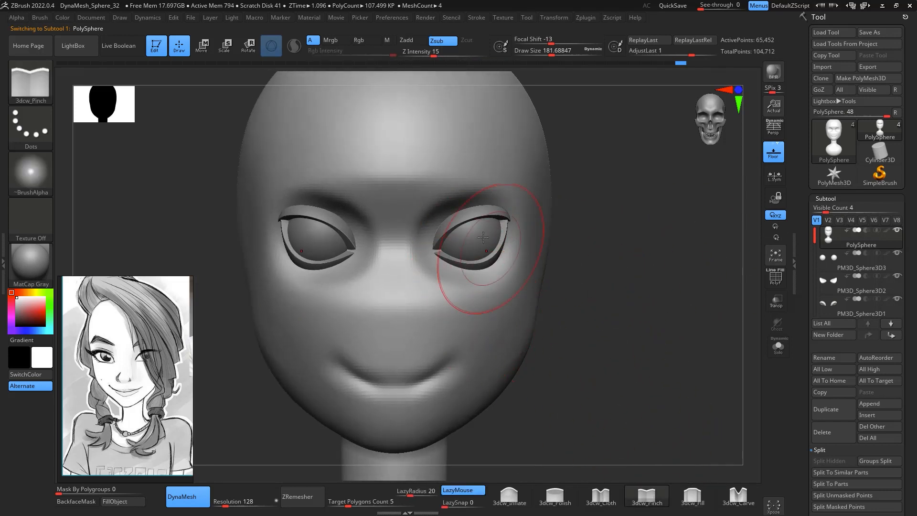
key("space")
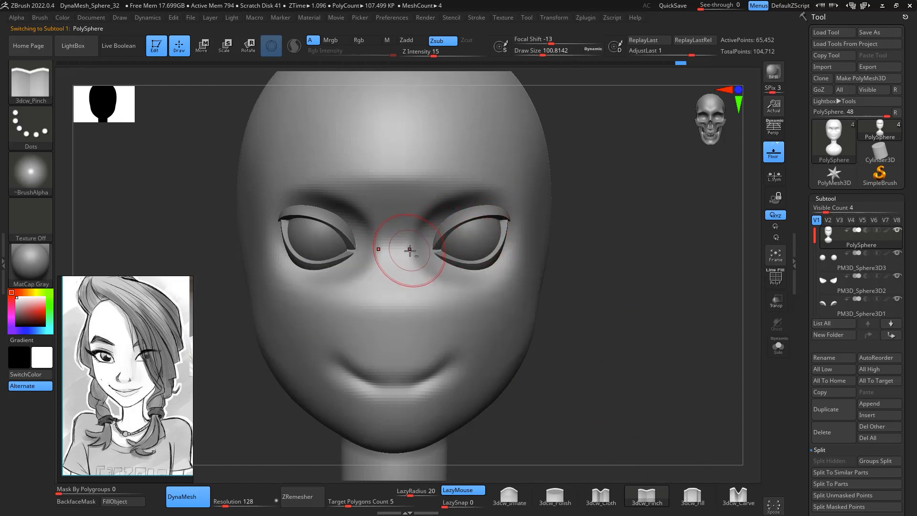
mouse_move(410, 250)
left_mouse_down()
mouse_move(431, 191)
mouse_move(467, 171)
mouse_move(499, 171)
left_mouse_up()
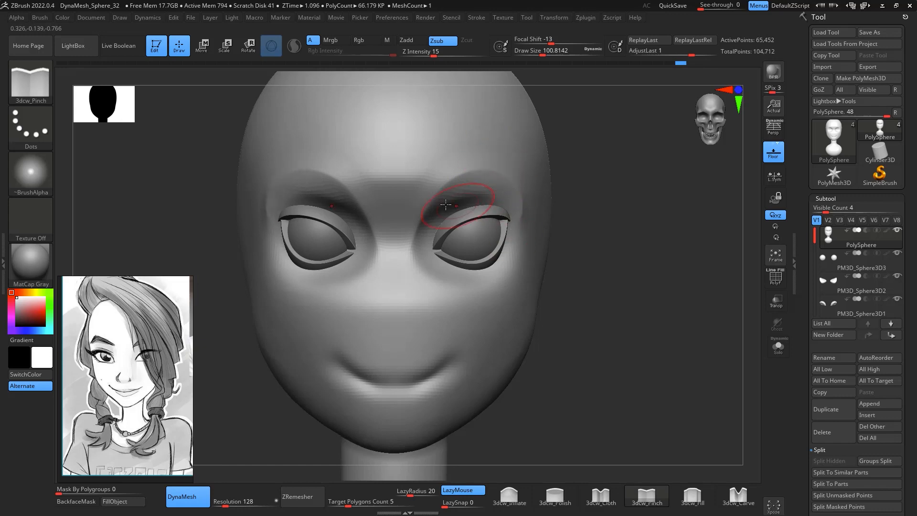
key("shift")
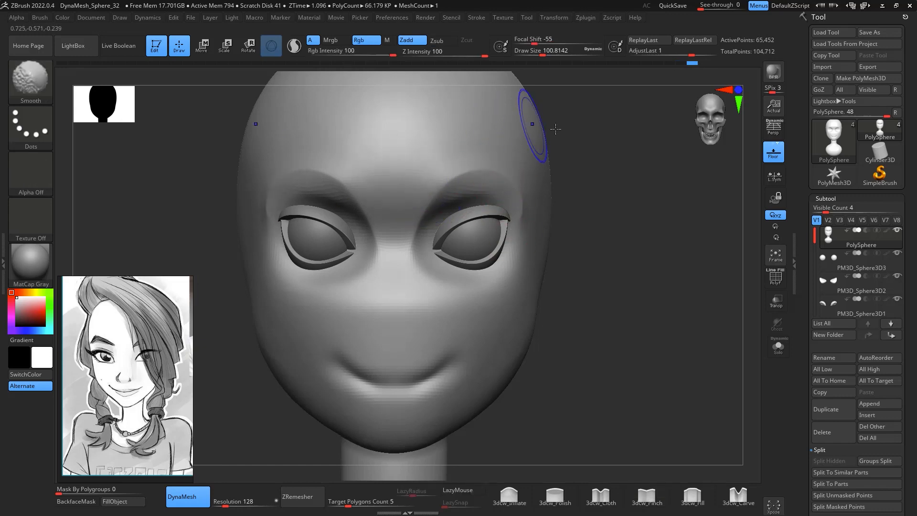
mouse_move(530, 113)
left_mouse_down()
mouse_move(675, 195)
mouse_move(610, 211)
left_mouse_up()
key("shift")
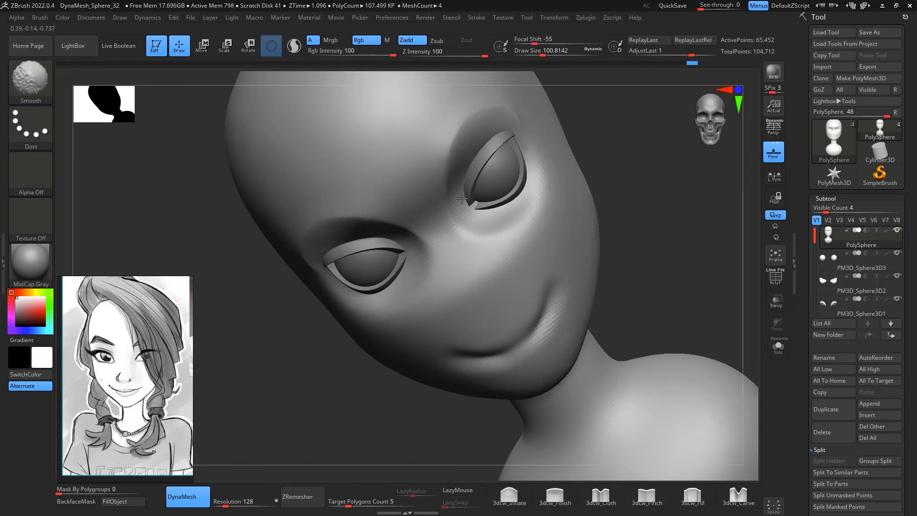
left_click_drag(612, 137, 580, 131)
mouse_move(668, 176)
left_mouse_down("shift")
mouse_move(707, 232)
mouse_move(621, 219)
mouse_move(661, 226)
mouse_move(625, 209)
left_mouse_up("shift")
Reshape the brow ridge above the eyes with the Move brush at draw size about 145, smoothing near the outer eye corners
key("b")
key("m")
key("v")
key("space")
left_click_drag(543, 158, 549, 159)
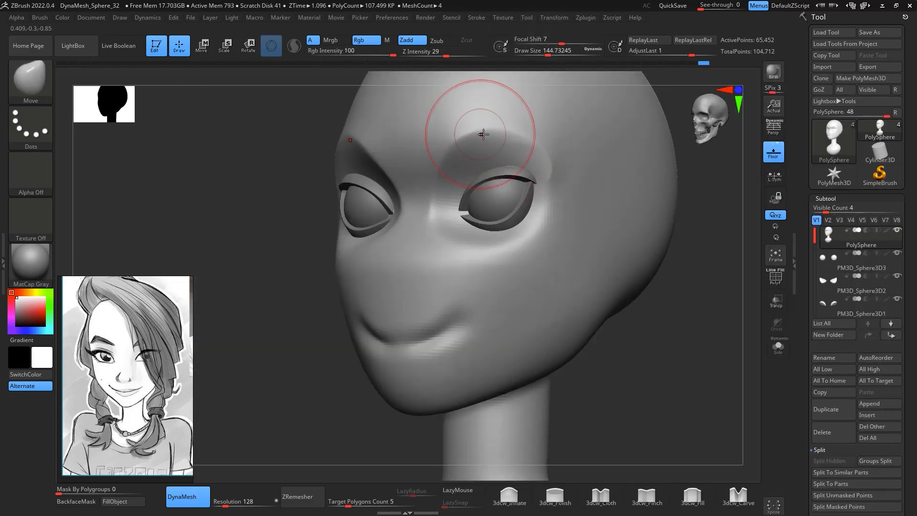
left_click_drag(483, 134, 535, 131)
left_click_drag(712, 294, 749, 292)
left_click_drag(532, 170, 516, 173, "shift")
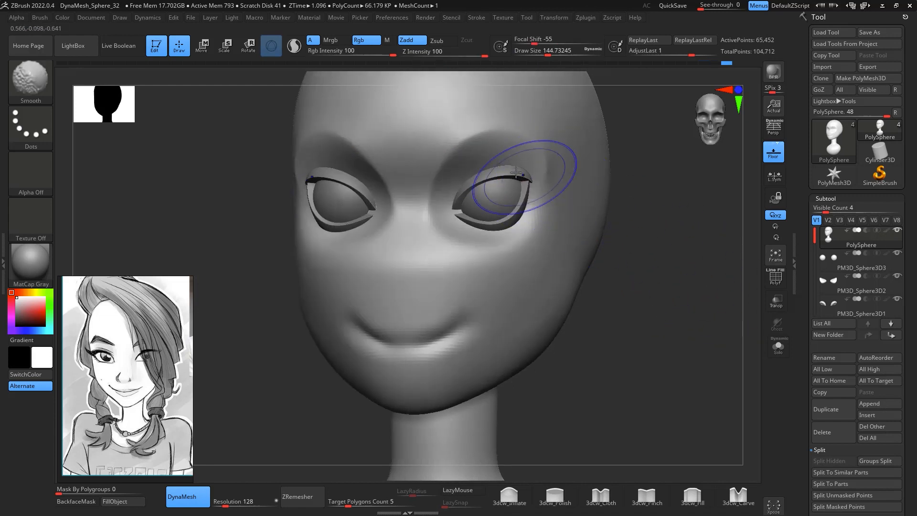
left_click_drag(653, 282, 700, 285)
left_click_drag(659, 231, 649, 239)
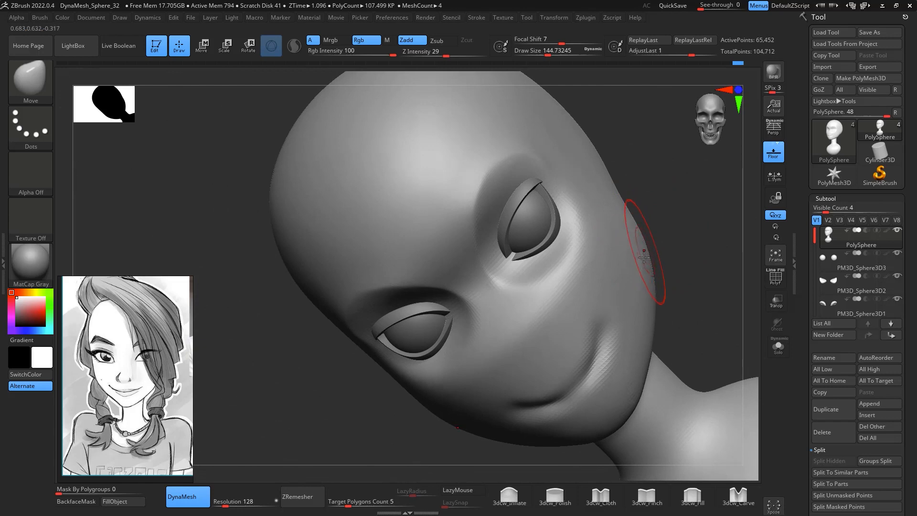
Fill and soften the hollows around the eye sockets with the 3dcw_Fill brush at draw size about 83, smoothing the surface
left_click(692, 495)
key("space")
left_click_drag(513, 193, 498, 195)
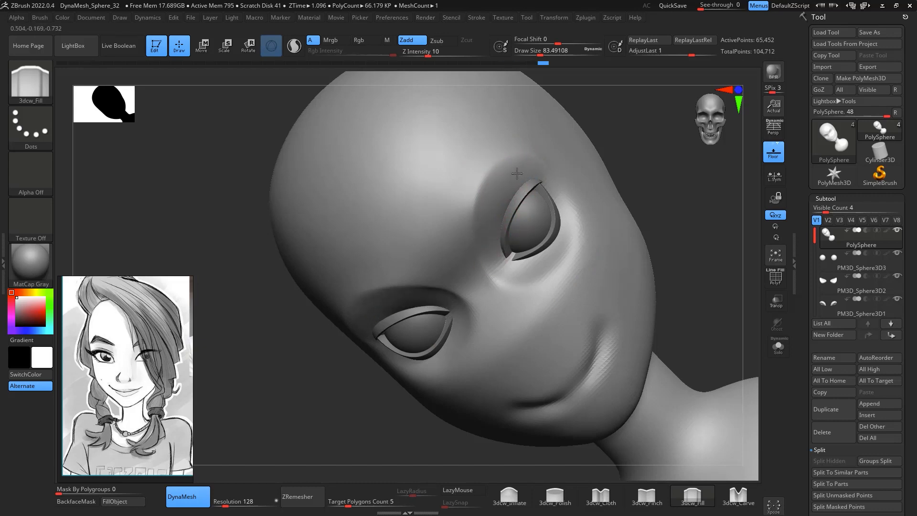
left_click_drag(635, 173, 517, 184)
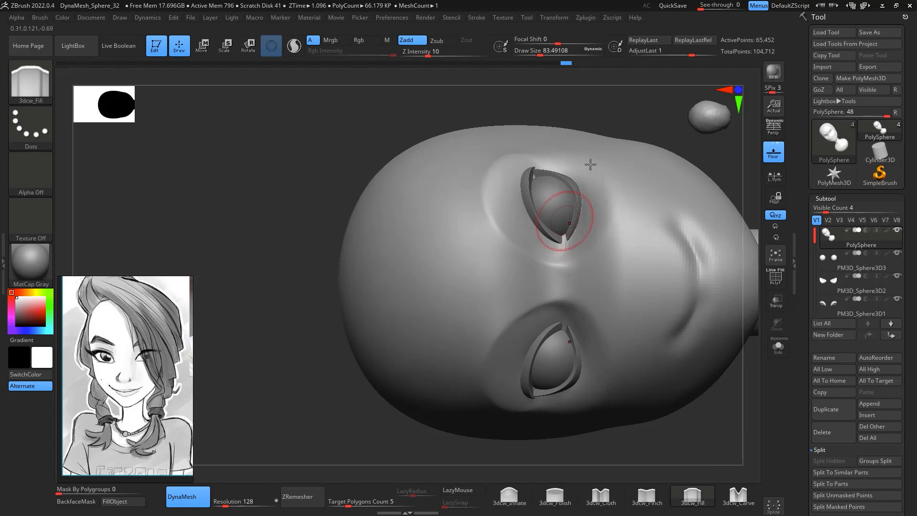
mouse_move(590, 165)
left_mouse_down()
mouse_move(704, 139)
mouse_move(739, 293)
mouse_move(704, 241)
mouse_move(699, 254)
left_mouse_up()
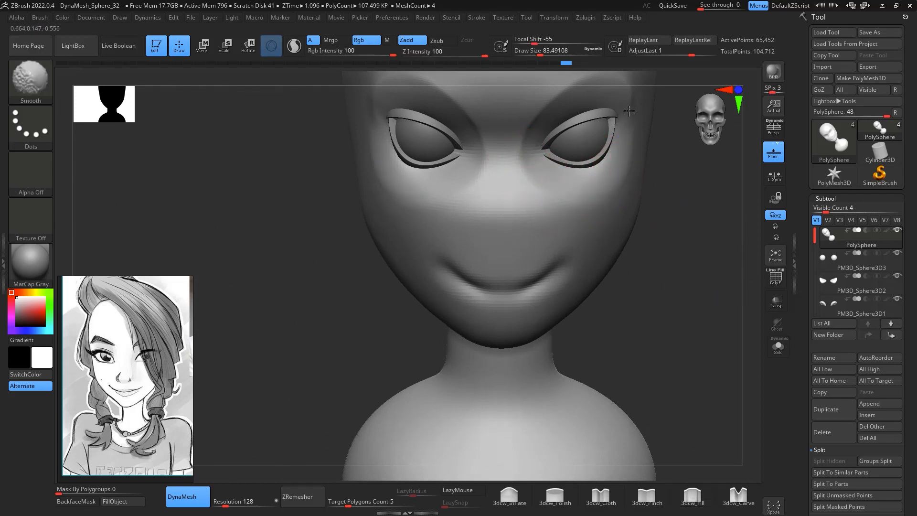
mouse_move(664, 166)
left_mouse_down("shift")
mouse_move(708, 278)
mouse_move(706, 251)
mouse_move(673, 315)
mouse_move(708, 287)
mouse_move(686, 277)
left_mouse_up("shift")
Build up a rounded nose tip at the centre of the face with the ClayBuildup brush
left_click_drag(634, 219, 556, 270, "alt")
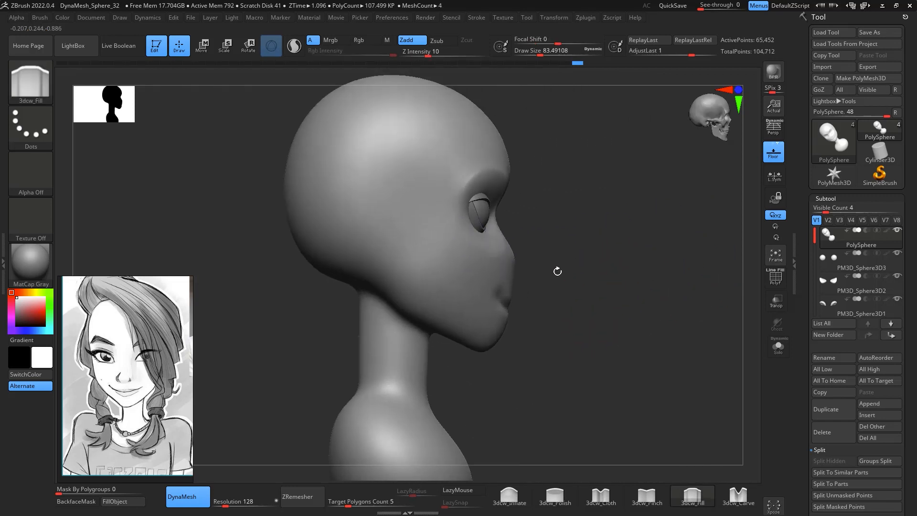
left_click_drag(516, 249, 554, 255)
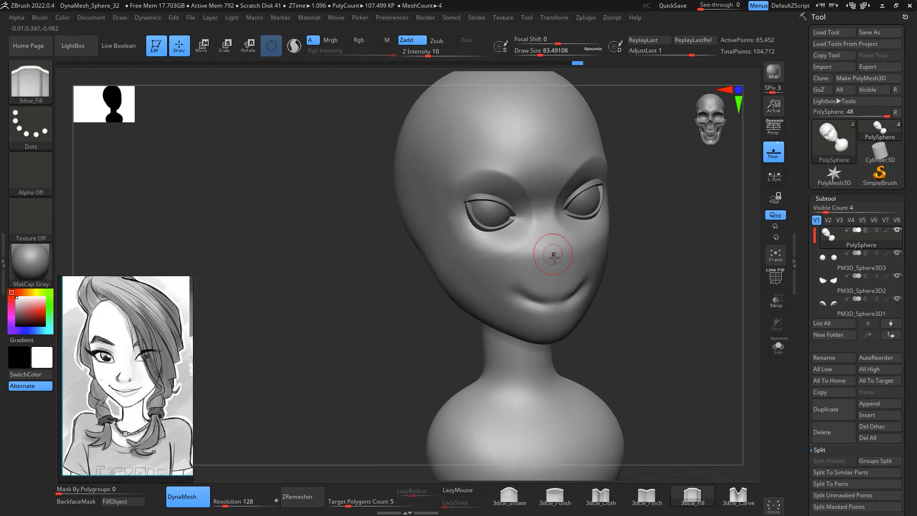
key("b")
key("c")
key("b")
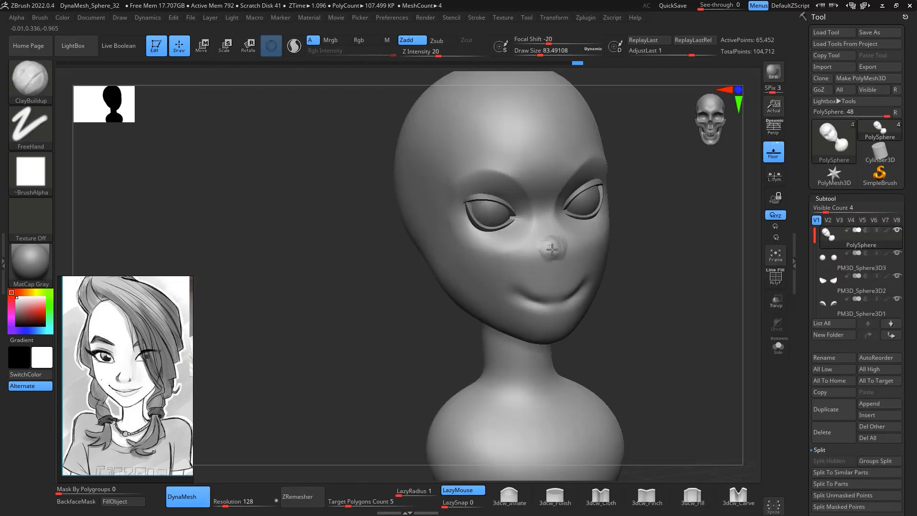
left_click_drag(652, 271, 700, 264)
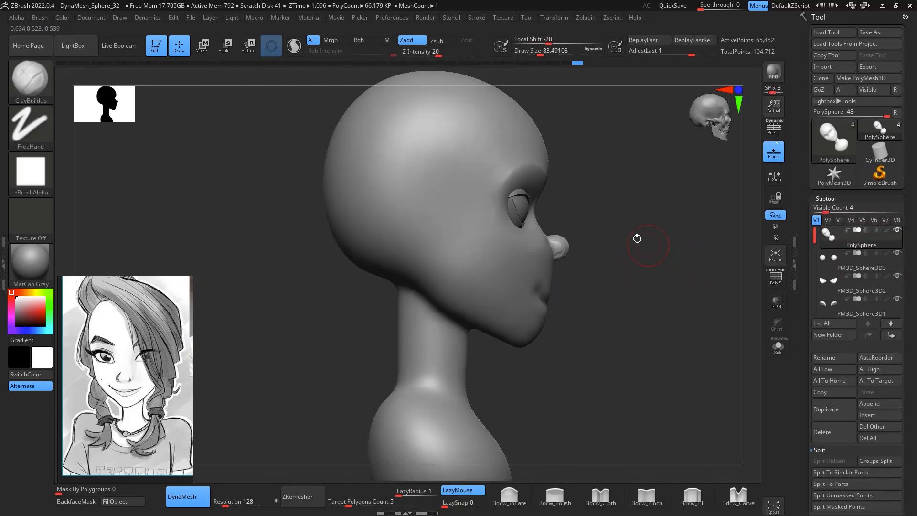
mouse_move(629, 237)
left_mouse_down("shift")
mouse_move(667, 268)
mouse_move(641, 283)
left_mouse_up("shift")
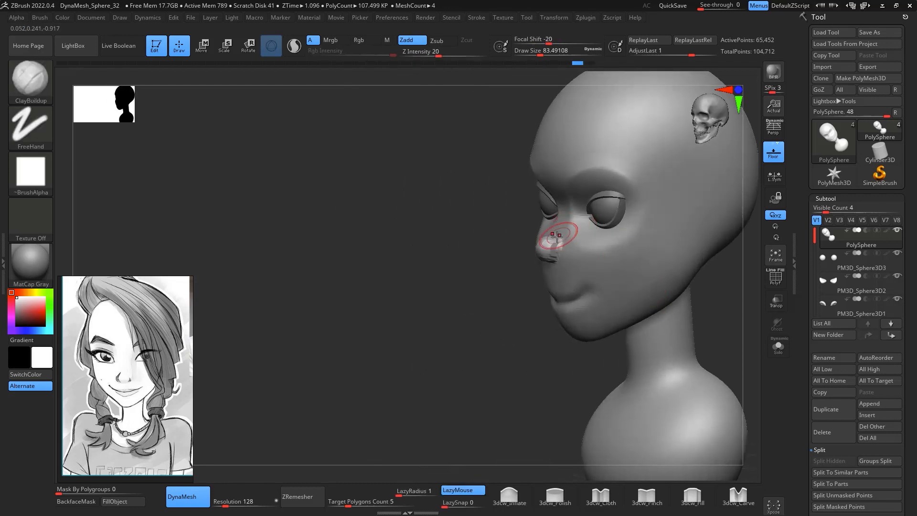
Build up the nose's bridge, sides and tip with ClayBuildup, smoothing the transition into the cheeks
left_click_drag(561, 223, 555, 248)
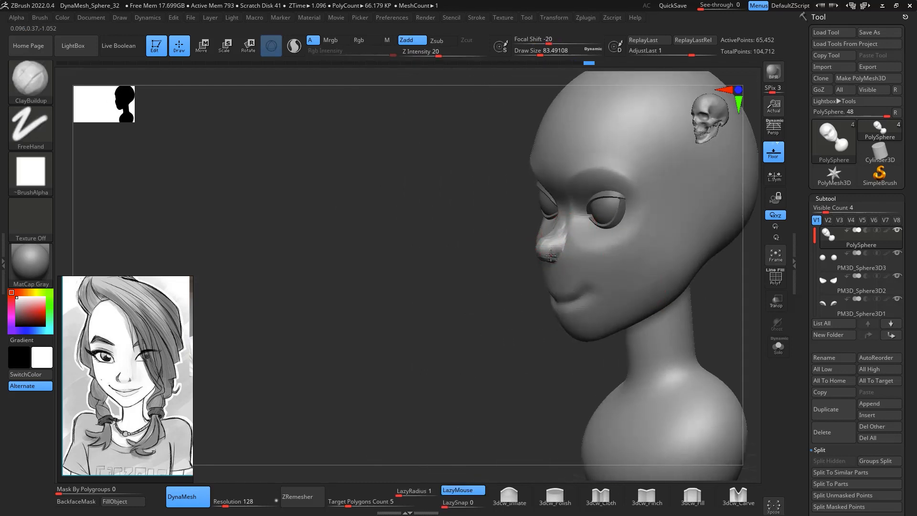
mouse_move(508, 352)
left_mouse_down()
mouse_move(642, 296)
mouse_move(541, 234)
left_mouse_up()
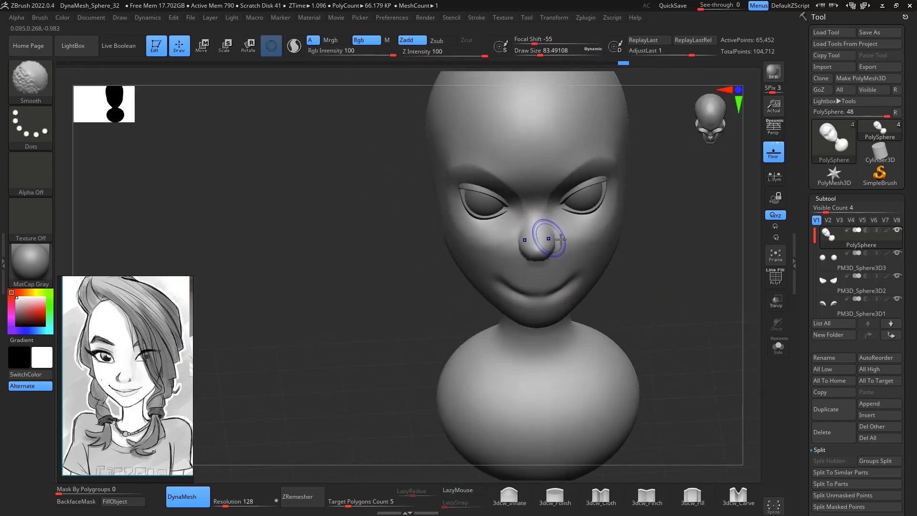
left_click_drag(633, 248, 668, 263)
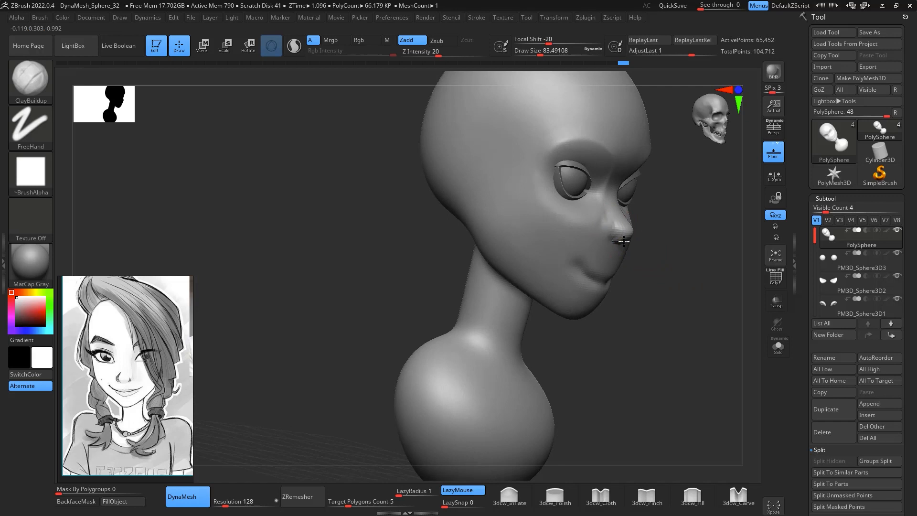
left_click_drag(624, 241, 654, 244)
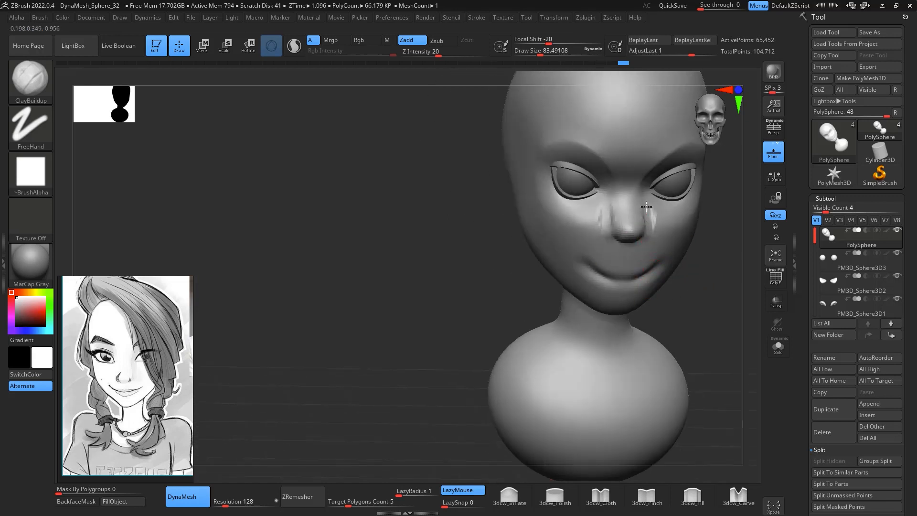
left_click_drag(717, 301, 658, 229)
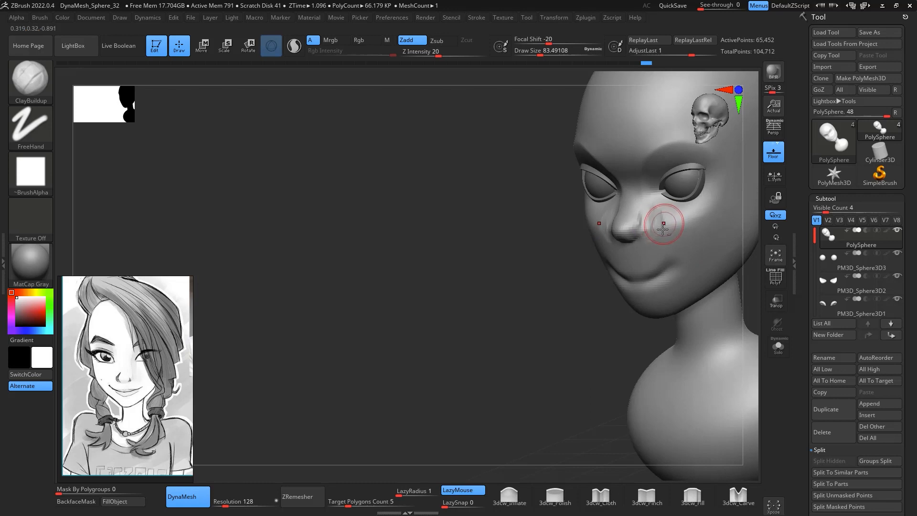
key("shift")
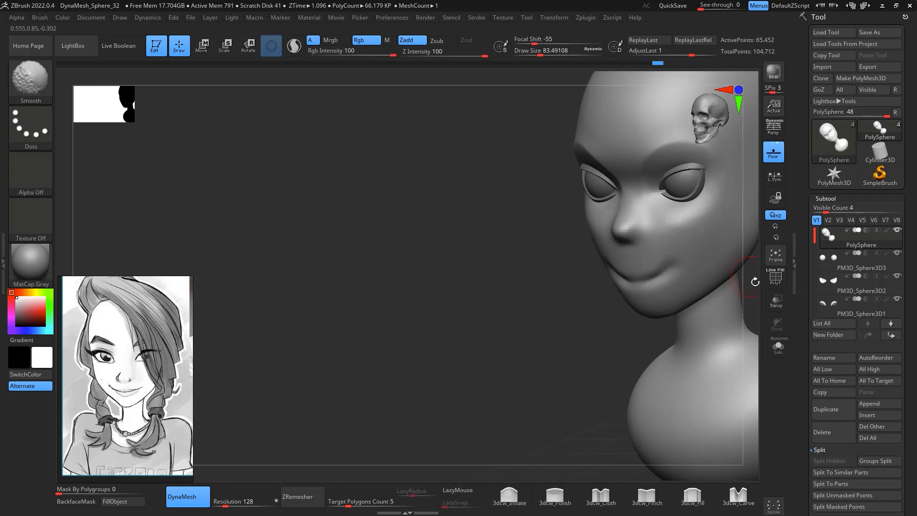
right_click_drag(754, 281, 764, 282, "shift")
mouse_move(654, 224)
right_mouse_down()
mouse_move(732, 257)
mouse_move(734, 289)
mouse_move(699, 298)
right_mouse_up()
left_click_drag(584, 244, 581, 242)
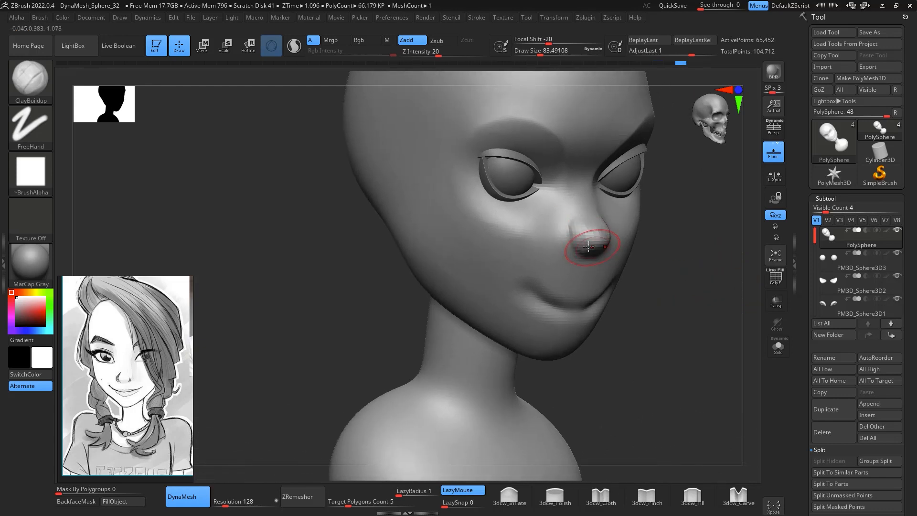
Crease the edges of the nose with the DamStandard brush and smooth the adjoining cheeks
key("b")
key("d")
key("s")
left_click_drag(569, 228, 567, 250)
right_click_drag(632, 258, 601, 267)
mouse_move(601, 267)
left_mouse_down()
mouse_move(620, 243)
mouse_move(617, 258)
mouse_move(630, 196)
left_mouse_up()
left_click_drag(720, 331, 739, 353, "shift")
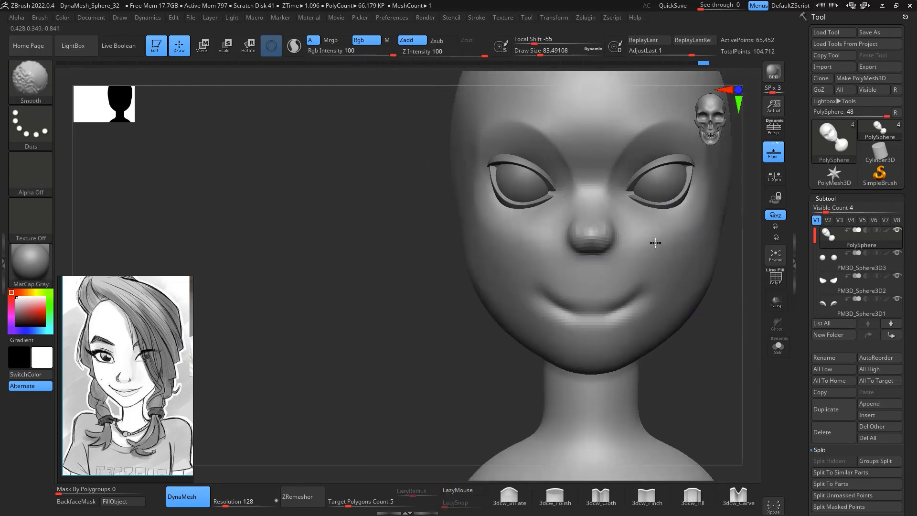
left_click_drag(643, 236, 663, 266, "shift")
Remesh the head with DynaMesh at resolution 128 and smooth the sides and tip of the nose
mouse_move(734, 302)
left_mouse_down()
mouse_move(730, 346)
mouse_move(715, 334)
left_mouse_up()
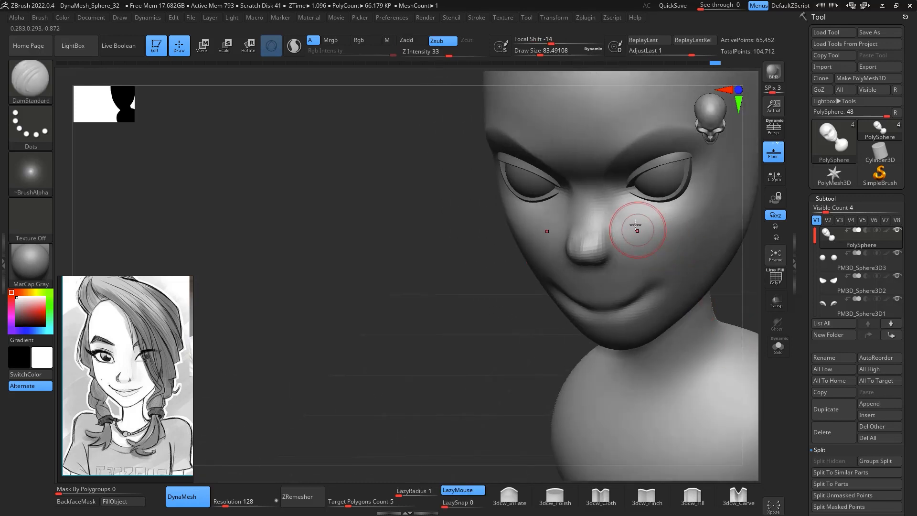
left_click_drag(627, 244, 629, 248, "shift")
left_click_drag(721, 308, 661, 257)
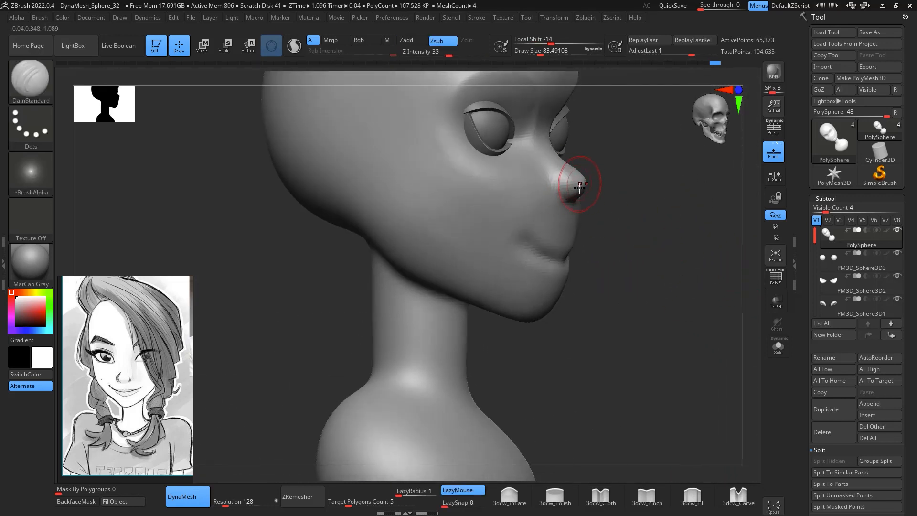
left_click_drag(579, 187, 572, 178, "shift")
mouse_move(626, 194)
left_mouse_down("shift")
mouse_move(665, 208)
mouse_move(644, 200)
left_mouse_up("shift")
Adjust the nose tip's profile with the Move brush at draw size about 132, and smooth the area around the eyes
key("b")
key("m")
key("v")
key("space")
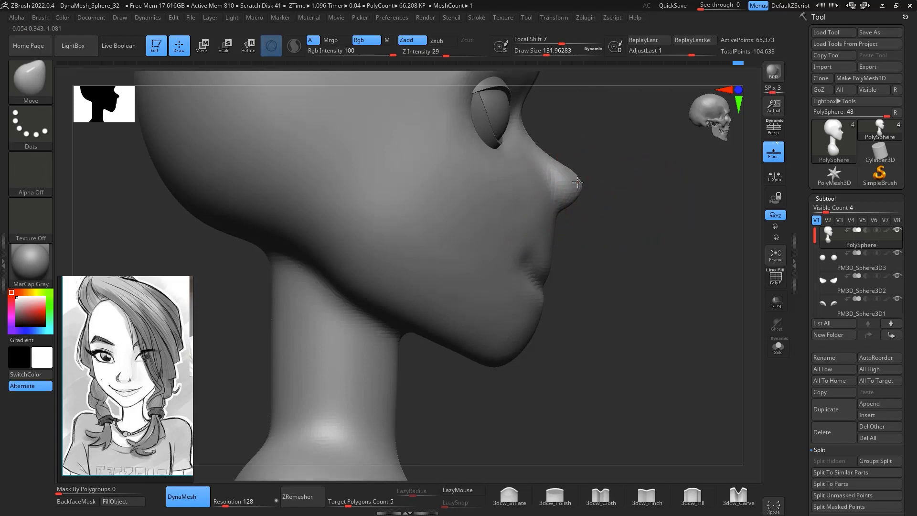
left_click_drag(577, 182, 575, 180)
mouse_move(656, 246)
left_mouse_down("shift")
mouse_move(733, 323)
mouse_move(747, 311)
mouse_move(610, 360)
mouse_move(622, 305)
left_mouse_up("shift")
mouse_move(430, 195)
left_mouse_down("shift")
mouse_move(483, 164)
mouse_move(504, 215)
left_mouse_up("shift")
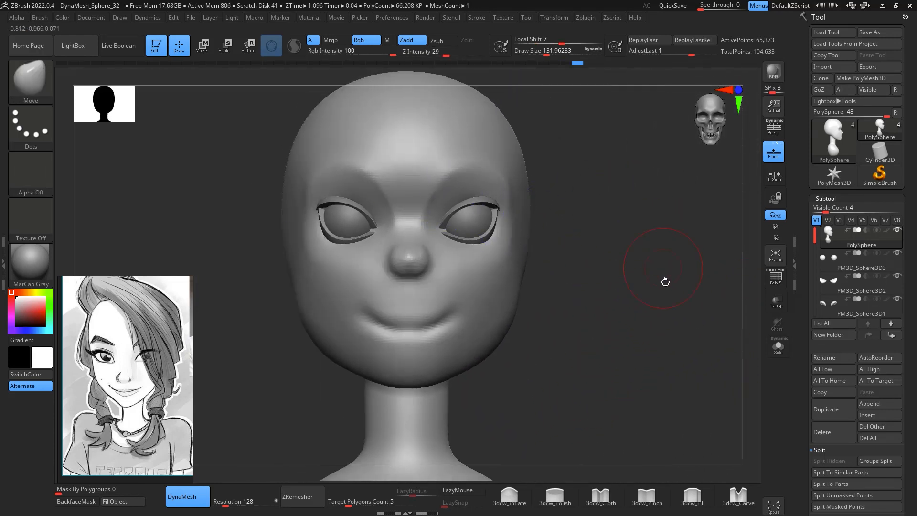
left_click_drag(677, 318, 645, 251, "alt")
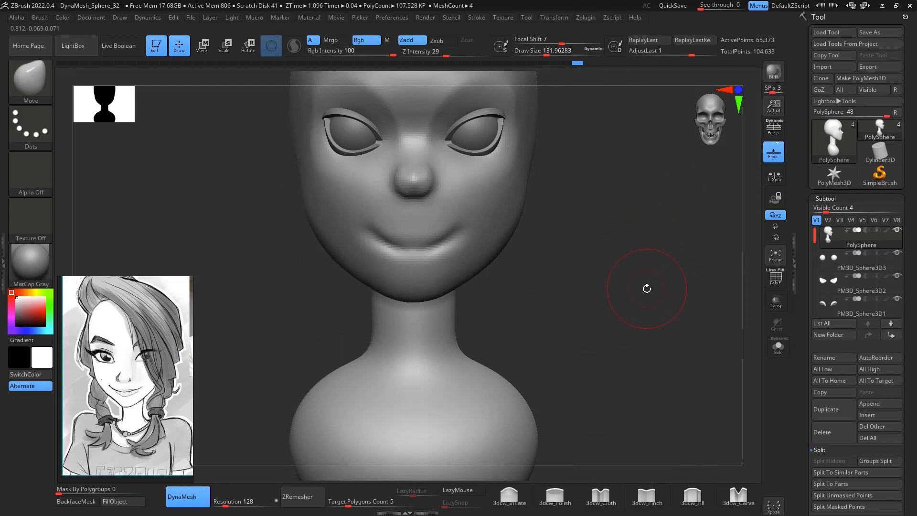
Carve the smiling mouth line and raise the lower lip with the 3dcw_Pinch brush at draw size about 65
left_click_drag(642, 293, 675, 190)
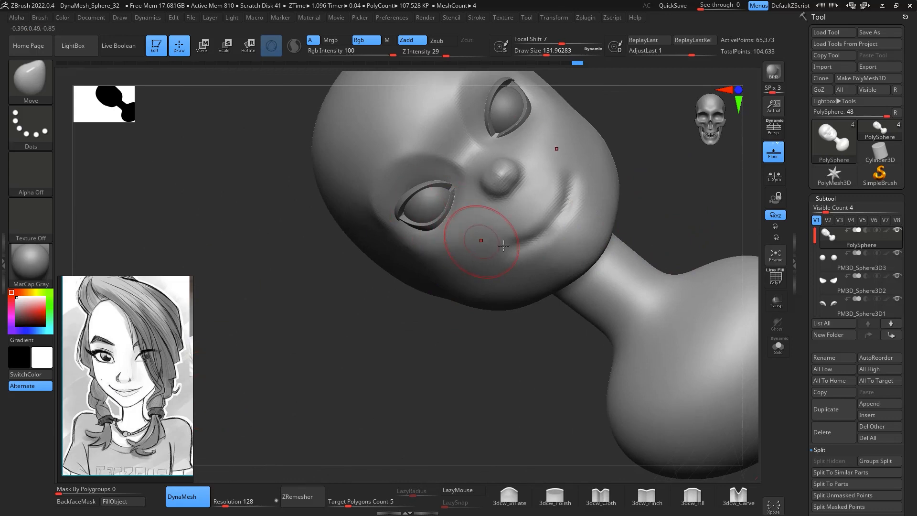
left_click_drag(503, 246, 501, 256)
left_click(647, 498)
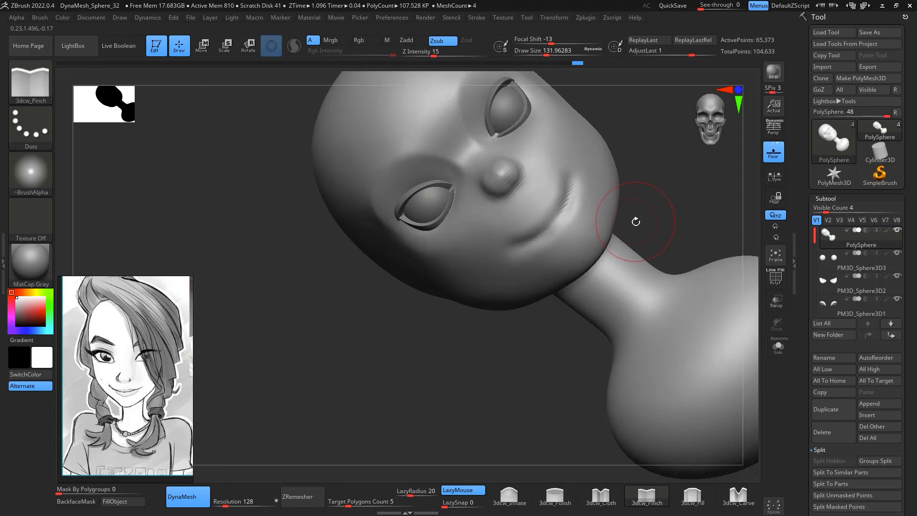
key("space")
mouse_move(635, 221)
left_mouse_down()
mouse_move(621, 222)
mouse_move(644, 238)
left_mouse_up()
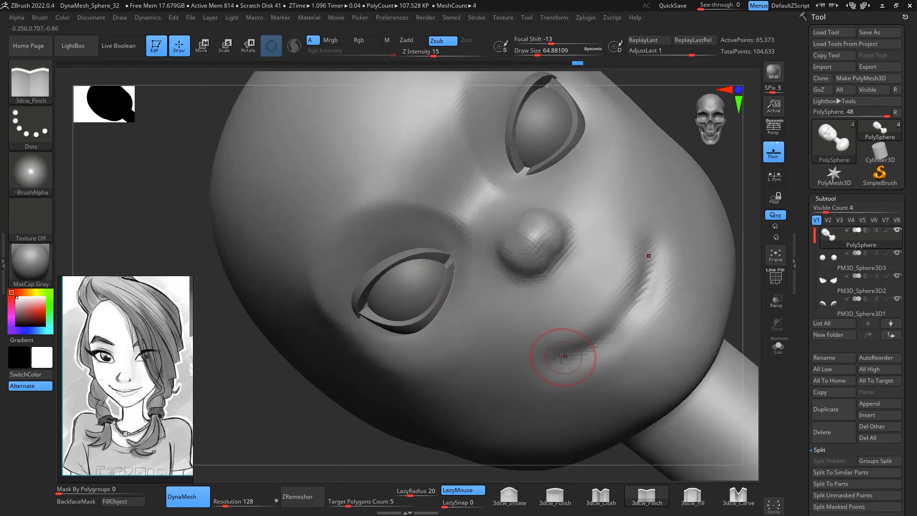
mouse_move(614, 331)
left_mouse_down()
mouse_move(647, 267)
mouse_move(559, 364)
left_mouse_up()
mouse_move(726, 227)
left_mouse_down()
mouse_move(710, 230)
mouse_move(715, 239)
mouse_move(697, 263)
left_mouse_up()
mouse_move(608, 291)
left_mouse_down()
mouse_move(559, 336)
mouse_move(640, 278)
left_mouse_up()
mouse_move(551, 339)
left_mouse_down()
mouse_move(635, 279)
mouse_move(528, 334)
left_mouse_up()
left_click_drag(719, 187, 708, 228)
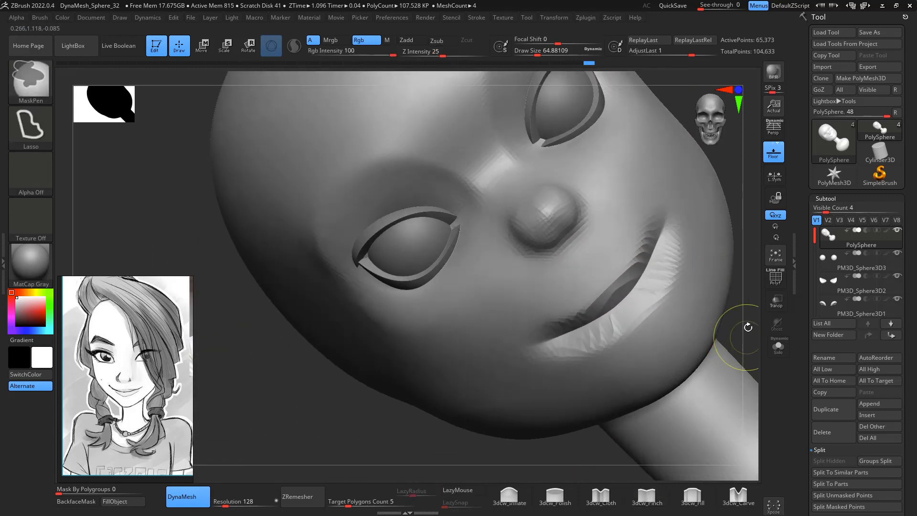
Remesh the head with DynaMesh at resolution 128, smooth the lips and sharpen the mouth line again with 3dcw_Pinch
left_click_drag(746, 326, 740, 349, "ctrl")
mouse_move(640, 294)
left_mouse_down("shift")
mouse_move(659, 254)
mouse_move(657, 232)
left_mouse_up("shift")
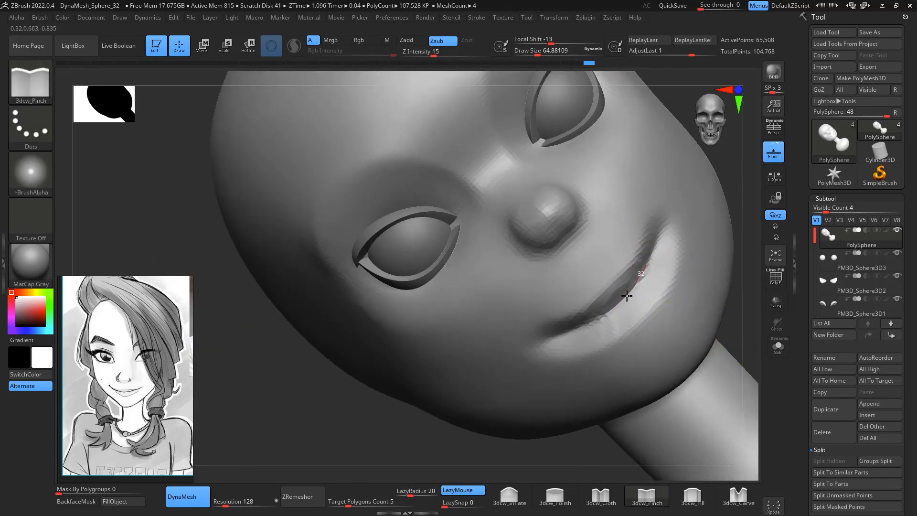
left_click_drag(627, 296, 578, 328)
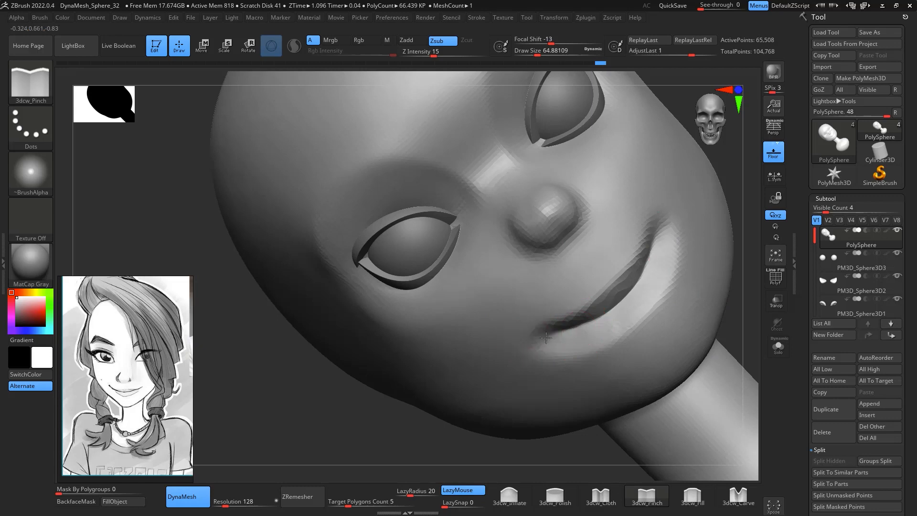
Sculpt the hollow between the lower lip and chin with ClayBuildup at draw size about 83, and smooth it
left_click_drag(749, 221, 636, 246)
key("b")
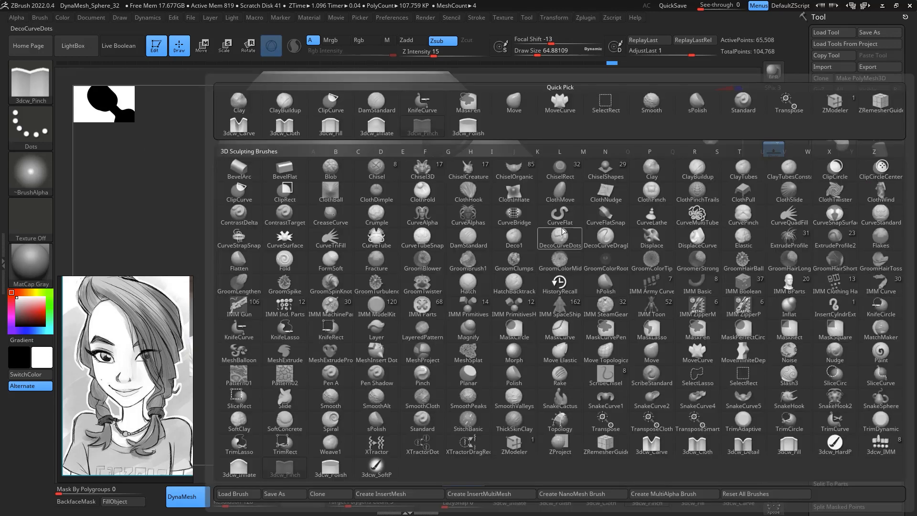
key("c")
key("b")
key("]")
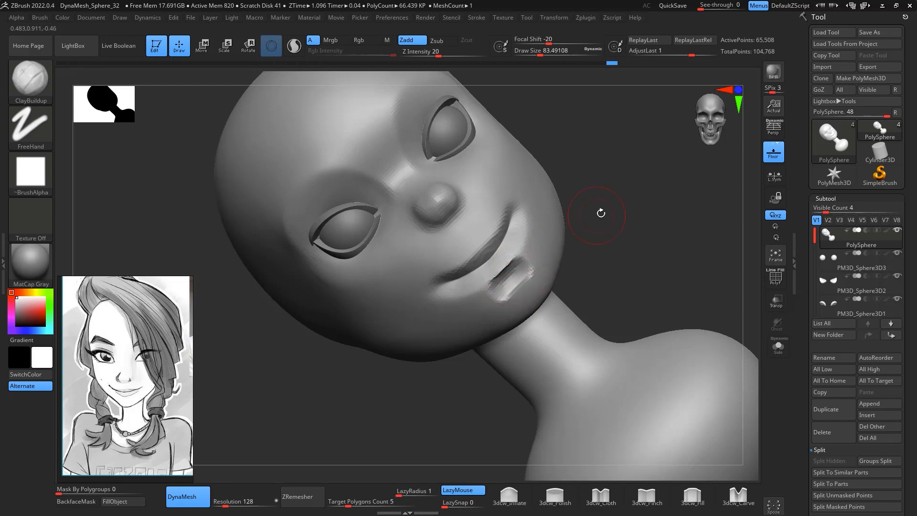
left_click_drag(601, 213, 505, 288)
key("shift")
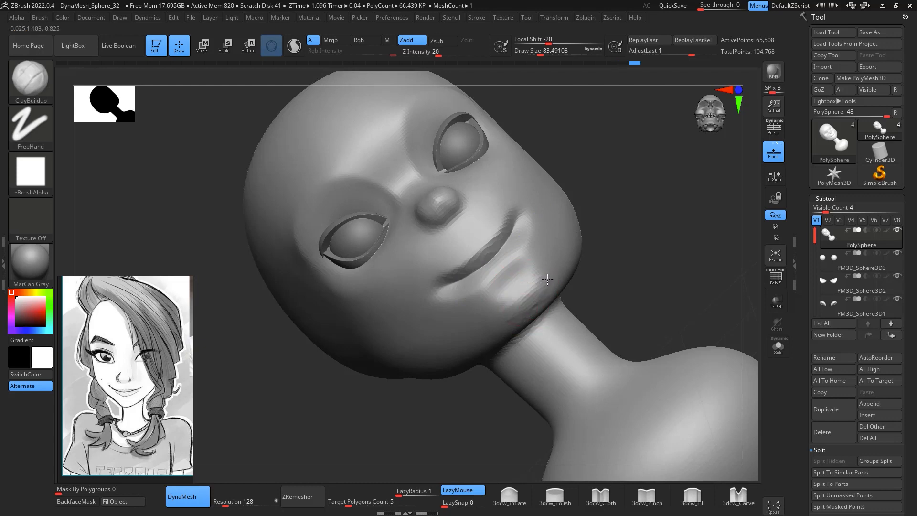
left_click_drag(516, 323, 546, 274, "shift")
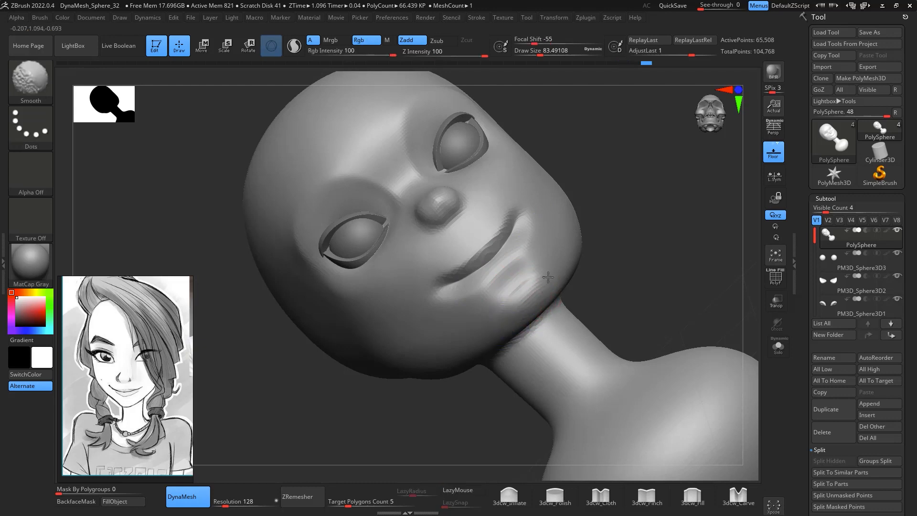
Adjust the curvature of the lips from below with the Move brush at draw size about 101
mouse_move(664, 229)
left_mouse_down()
mouse_move(712, 251)
mouse_move(646, 159)
mouse_move(659, 160)
left_mouse_up()
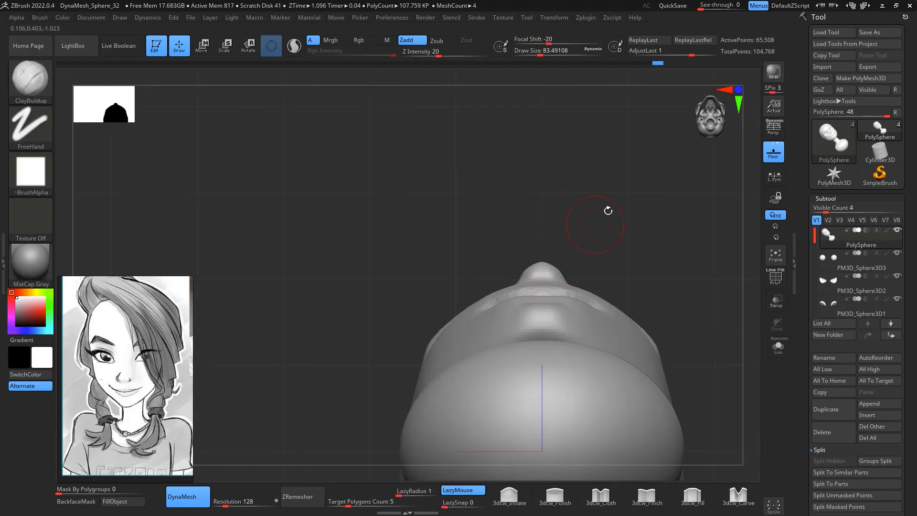
left_click_drag(608, 211, 587, 252, "alt")
key("b")
key("m")
key("v")
key("space")
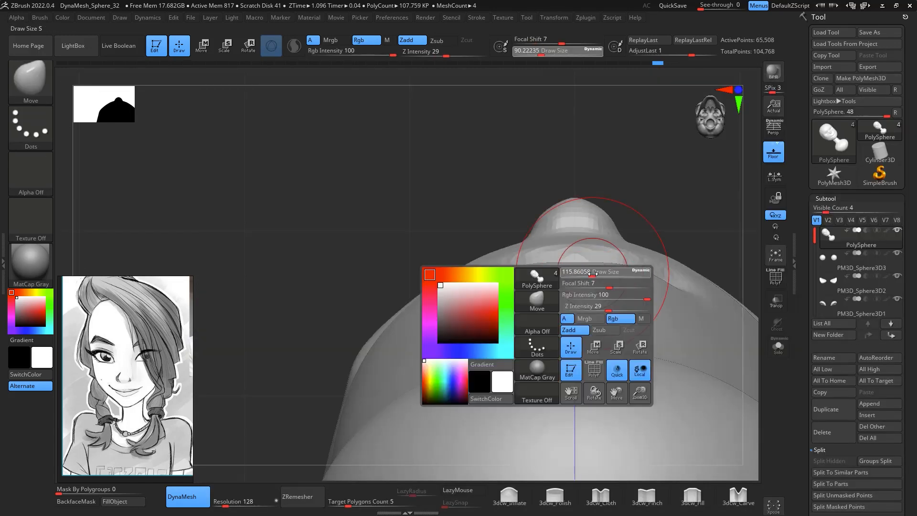
left_click_drag(576, 254, 580, 249)
left_click_drag(640, 273, 663, 270)
left_click_drag(701, 189, 754, 249)
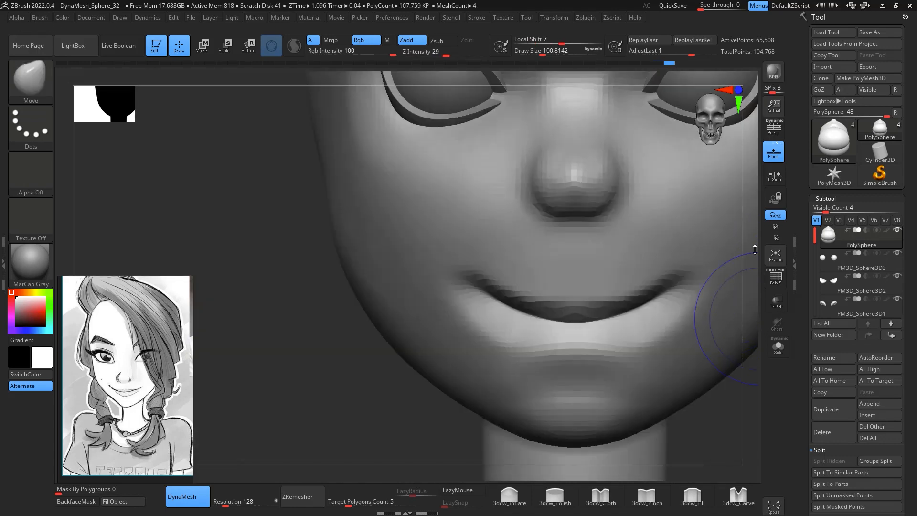
mouse_move(757, 317)
left_mouse_down("alt")
mouse_move(747, 158)
mouse_move(585, 228)
mouse_move(575, 206)
left_mouse_up("alt")
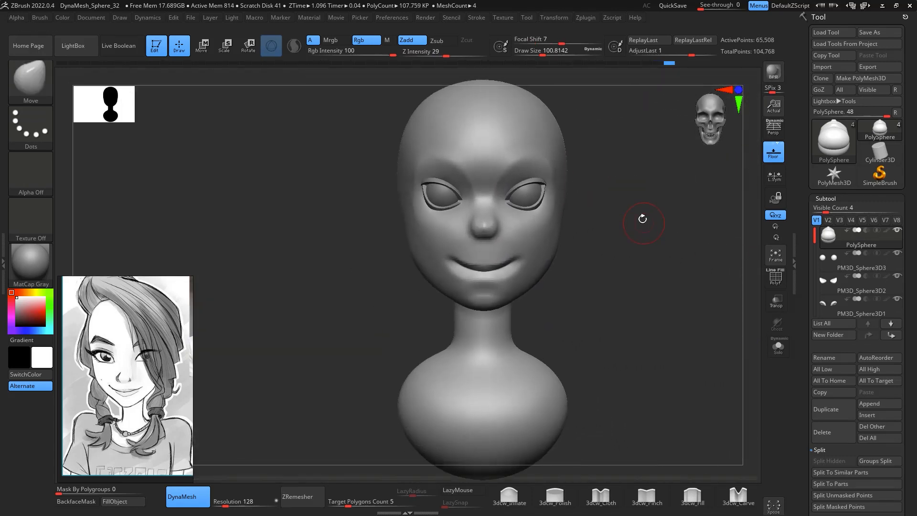
Define the mouth line and the edge of the lower lip with the DamStandard brush, reducing the draw size to about 74
mouse_move(597, 239)
left_mouse_down()
mouse_move(655, 191)
mouse_move(704, 256)
mouse_move(659, 232)
mouse_move(667, 230)
mouse_move(653, 156)
left_mouse_up()
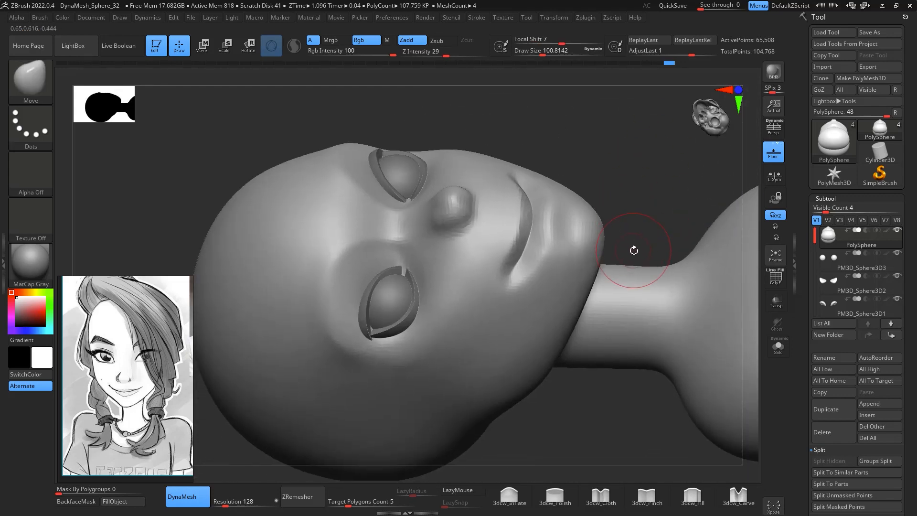
key("b")
key("d")
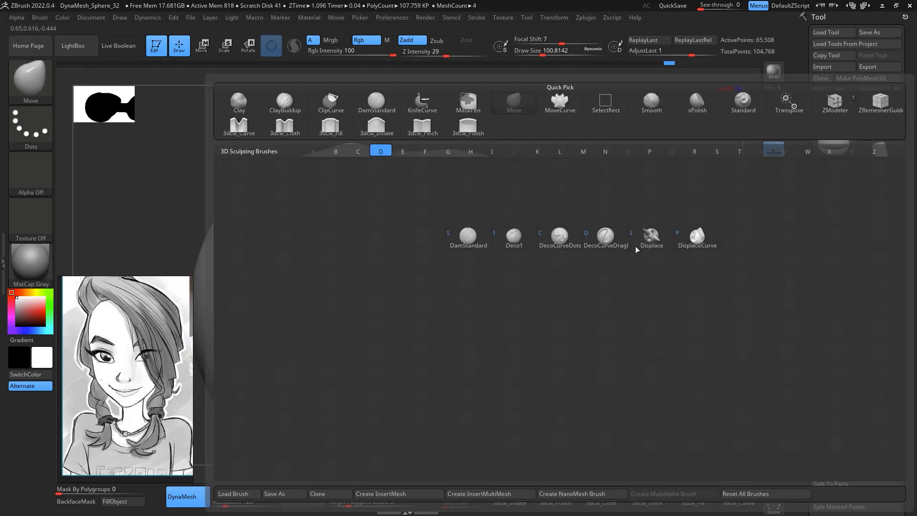
key("s")
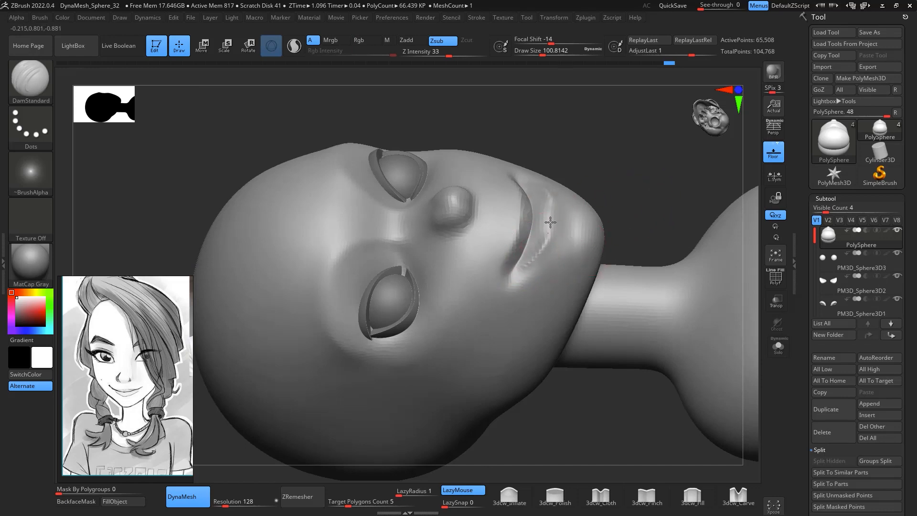
left_click_drag(630, 164, 615, 220)
left_click_drag(585, 335, 582, 313, "alt")
key("ctrl")
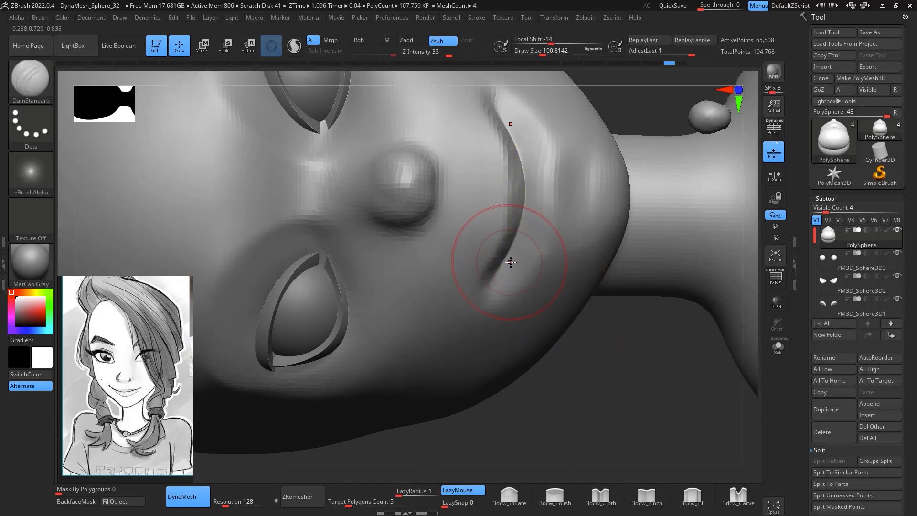
left_click_drag(509, 261, 563, 180)
key("space")
left_click_drag(560, 221, 555, 221)
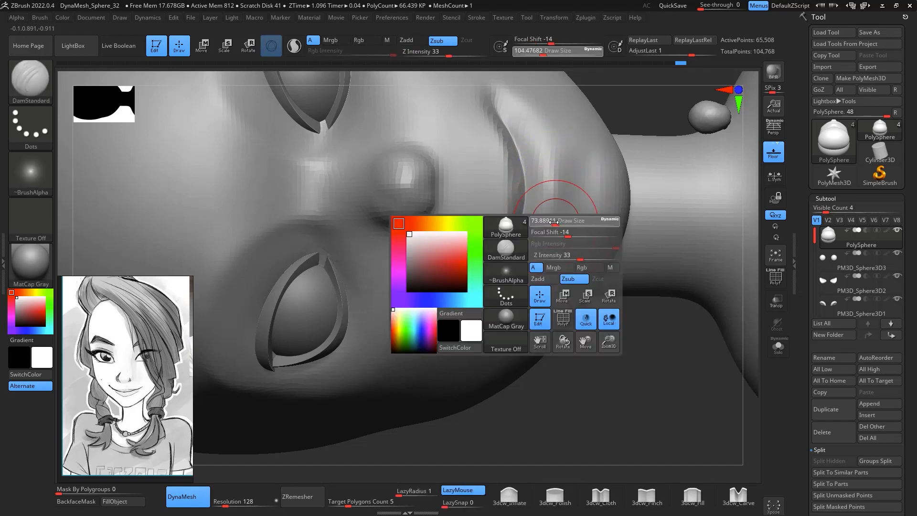
left_click_drag(511, 261, 559, 168)
left_click_drag(623, 378, 610, 199)
mouse_move(564, 163)
left_mouse_down()
mouse_move(581, 168)
mouse_move(530, 137)
left_mouse_up()
Crease the lip contours on both sides of the mouth opening with the DamStandard brush at draw size about 56
key("space")
mouse_move(401, 129)
left_mouse_down()
mouse_move(360, 157)
mouse_move(340, 186)
left_mouse_up()
mouse_move(340, 187)
left_mouse_down()
mouse_move(373, 143)
mouse_move(368, 149)
left_mouse_up()
mouse_move(624, 135)
left_mouse_down("shift")
mouse_move(694, 217)
mouse_move(689, 185)
mouse_move(691, 329)
mouse_move(682, 332)
mouse_move(702, 318)
mouse_move(706, 255)
mouse_move(668, 272)
left_mouse_up("shift")
key("b")
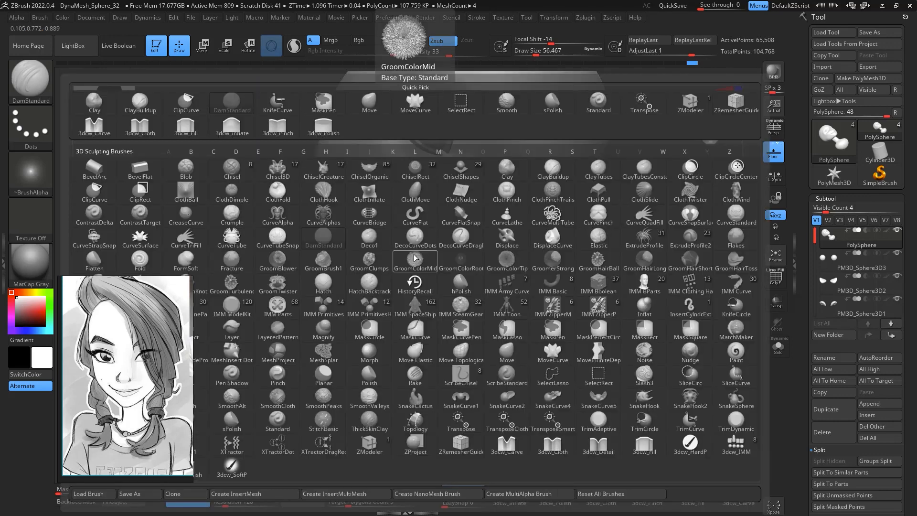
key("d")
key("s")
left_click_drag(412, 245, 387, 241)
left_click_drag(569, 321, 593, 353)
left_click_drag(522, 291, 532, 324)
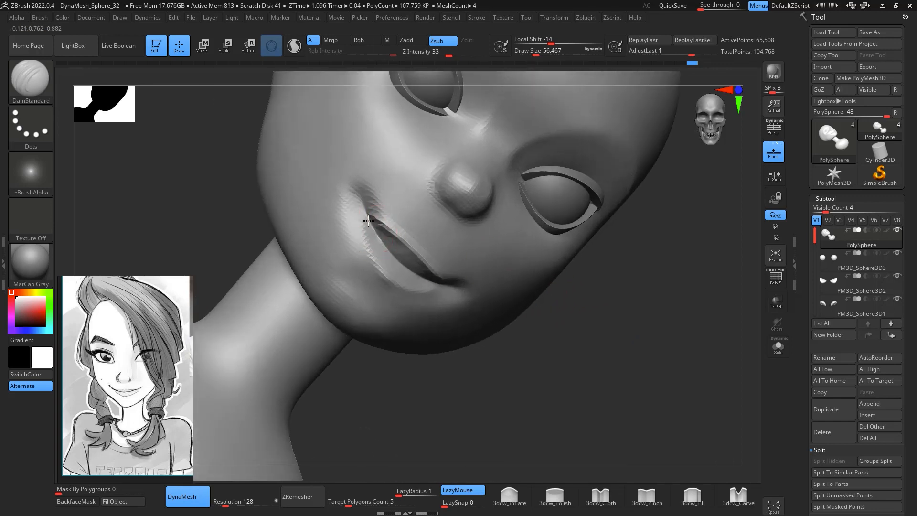
Cut the mouth line and corners deeper with DamStandard at draw size about 31, and remesh the smoothed lips with DynaMesh
key("space")
left_click_drag(366, 218, 358, 200)
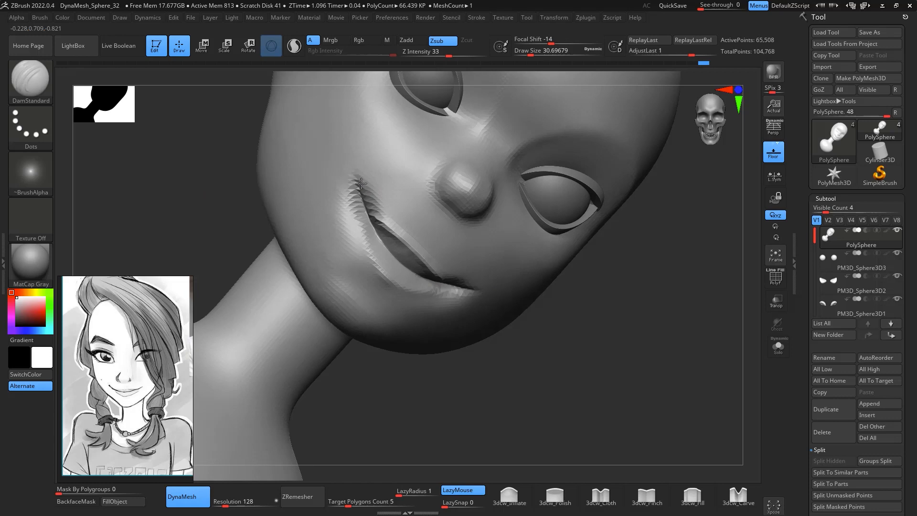
left_click_drag(451, 284, 365, 206, "shift")
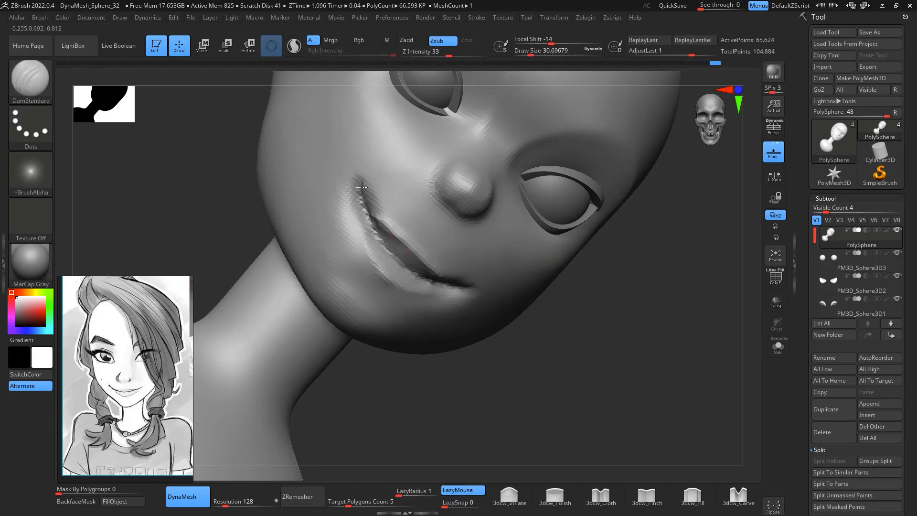
left_click_drag(590, 284, 621, 325, "shift")
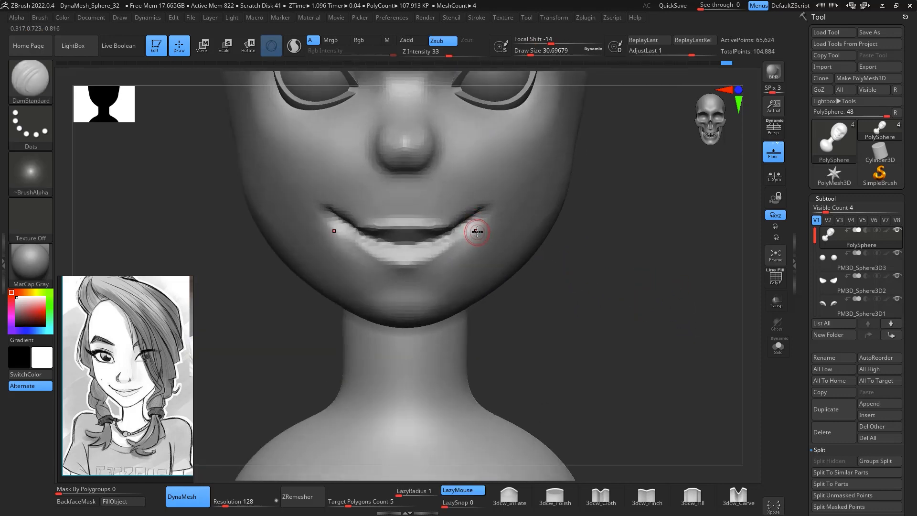
Adjust the mouth corners in front view with the Move brush at draw size about 87
key("b")
key("m")
key("v")
key("space")
mouse_move(479, 233)
left_mouse_down()
mouse_move(490, 233)
mouse_move(465, 218)
left_mouse_up()
key("space")
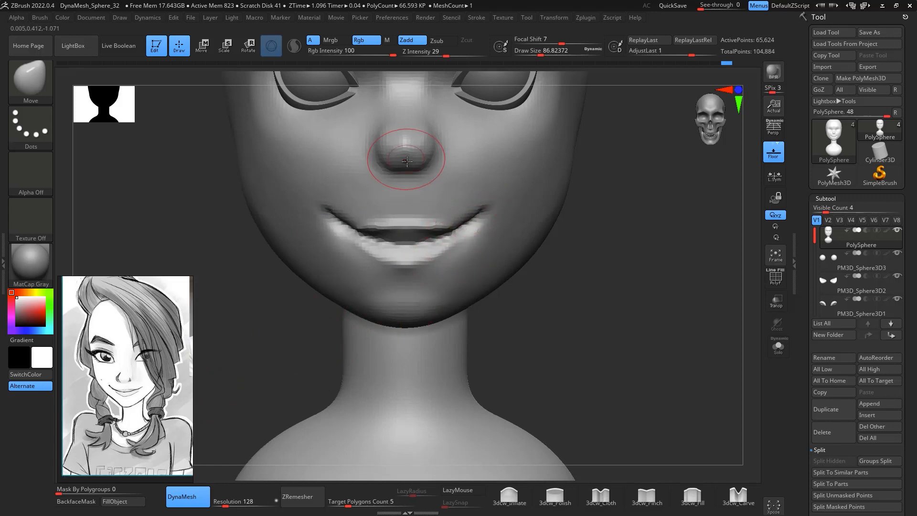
Pull the nose tip forward and down in profile and adjust the area beneath it with the Move brush at draw size about 149
left_click_drag(600, 263, 645, 249, "shift")
key("space")
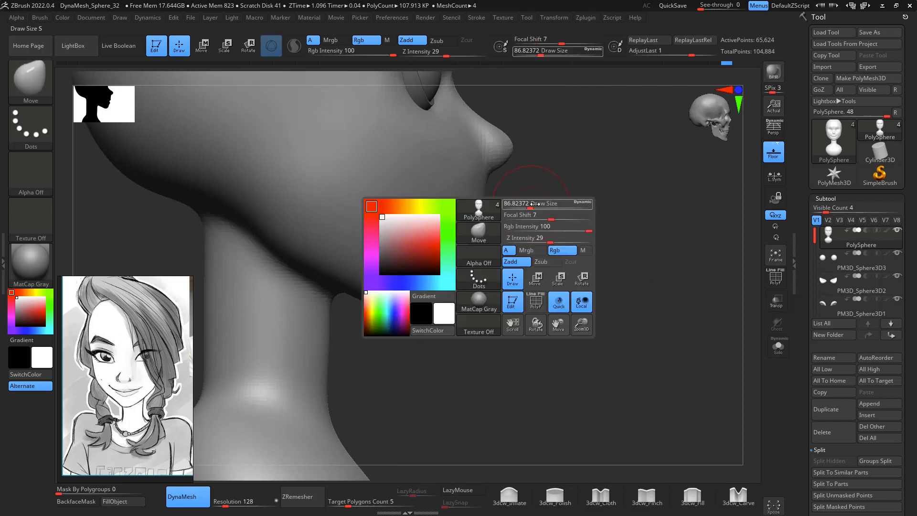
left_click_drag(528, 204, 536, 204)
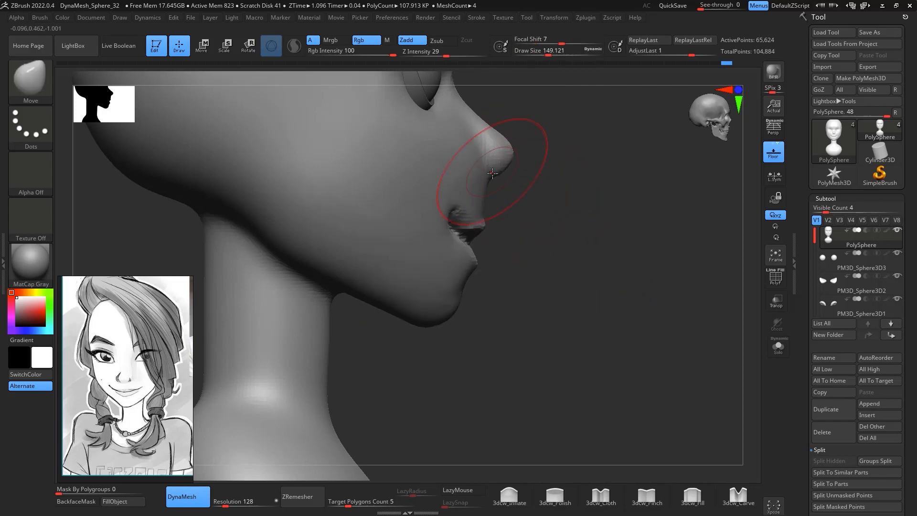
mouse_move(492, 173)
left_mouse_down()
mouse_move(495, 184)
mouse_move(511, 167)
left_mouse_up()
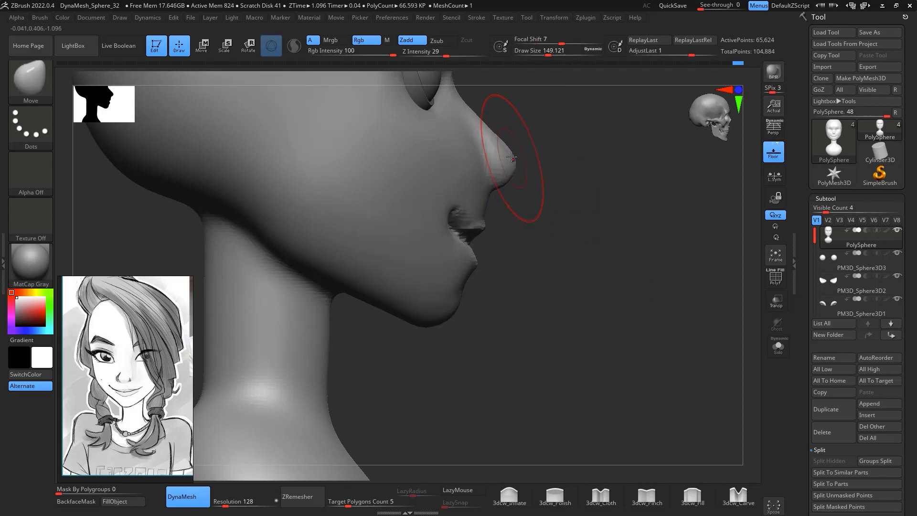
left_click_drag(603, 168, 553, 195, "shift")
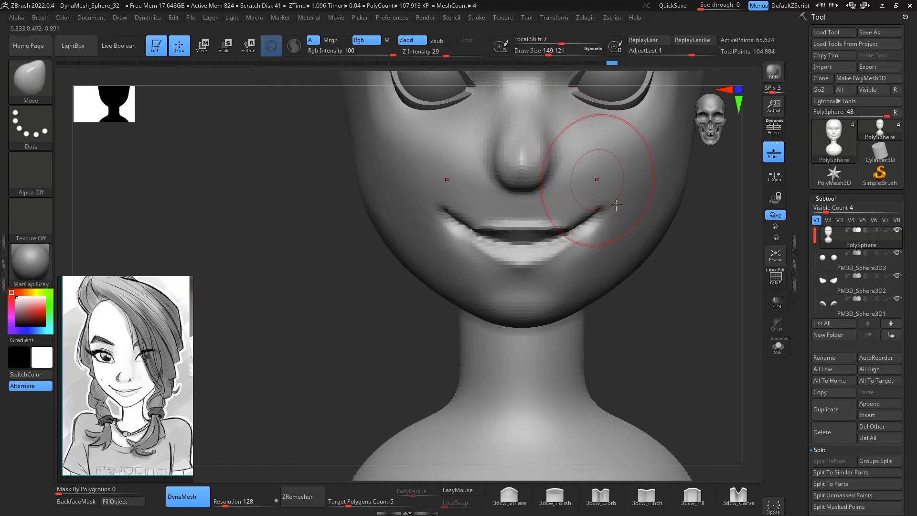
left_click_drag(684, 249, 562, 336, "shift")
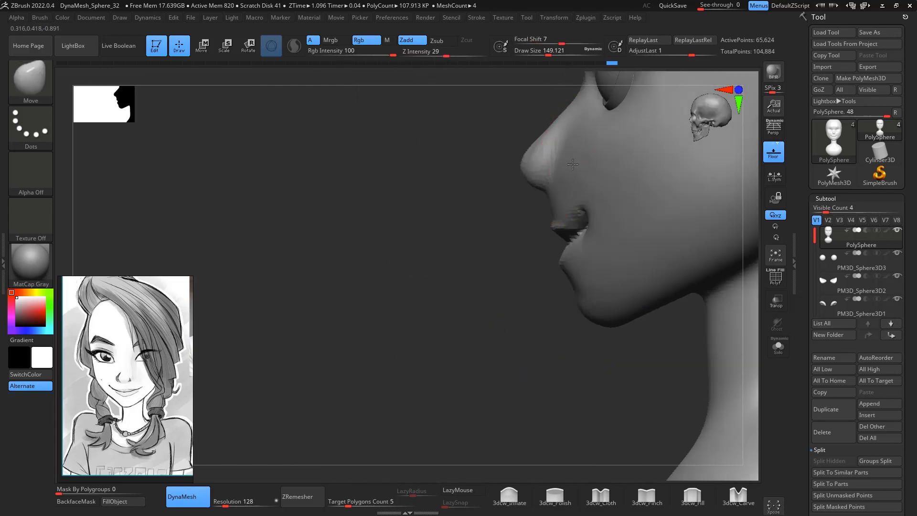
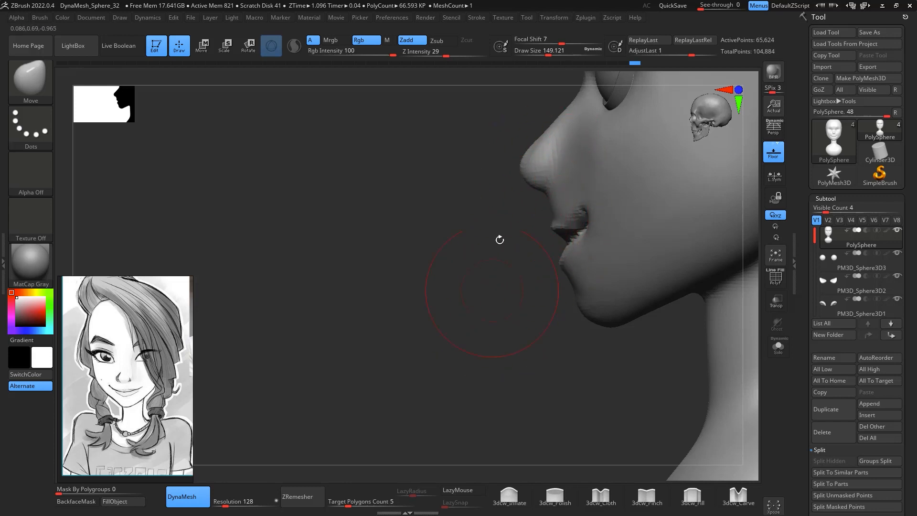
Try to isolate the area between the nose and upper lip with an inverted lasso mask, and clear the mask
mouse_move(510, 358)
left_mouse_down("alt")
mouse_move(522, 368)
mouse_move(494, 343)
left_mouse_up("alt")
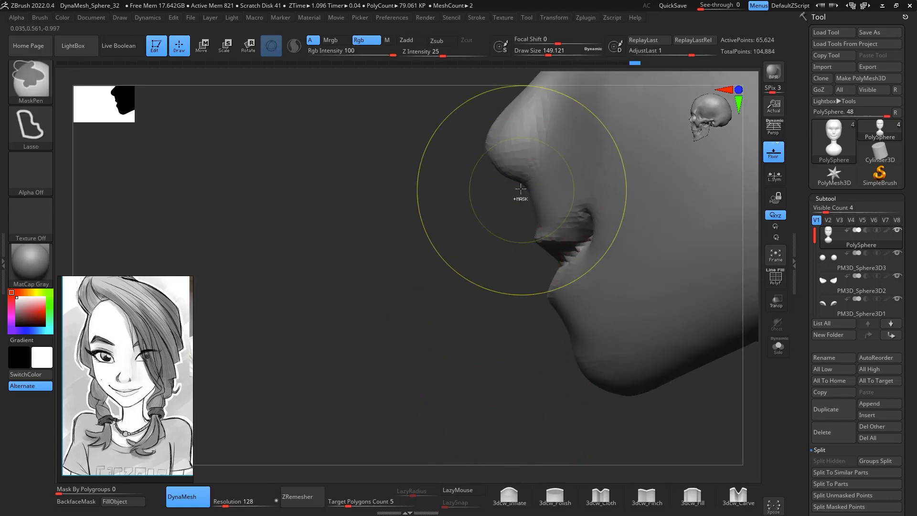
left_click_drag(518, 186, 550, 266, "ctrl")
left_click_drag(611, 204, 657, 116, "ctrl")
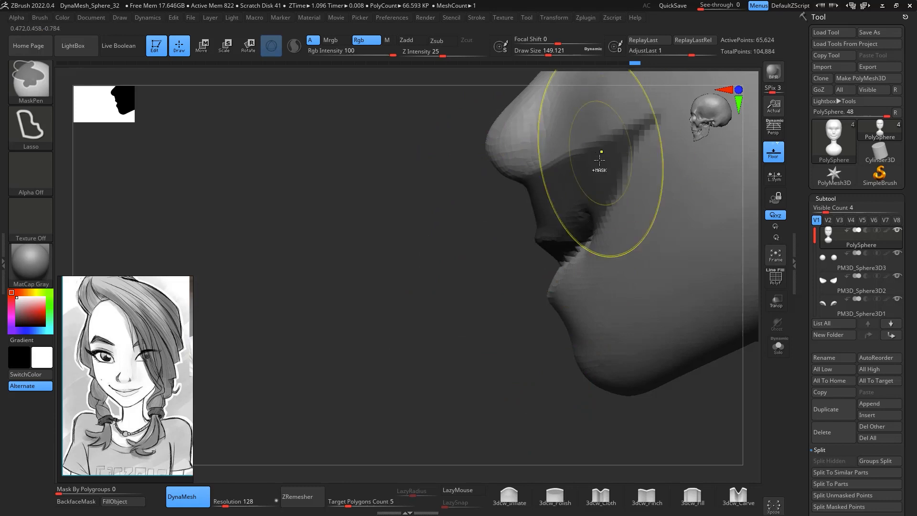
left_click(518, 383, "ctrl")
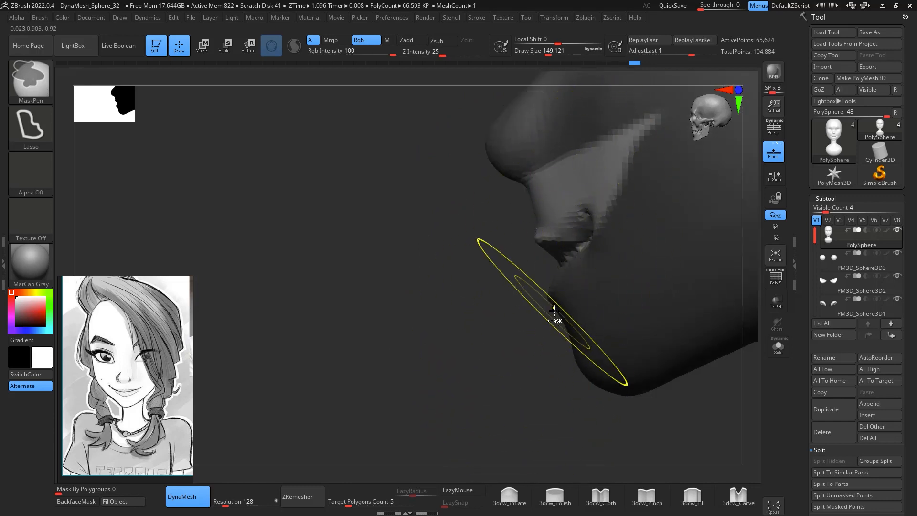
key("b")
key("m")
key("v")
mouse_move(516, 334)
left_mouse_down("ctrl")
mouse_move(519, 349)
mouse_move(509, 317)
mouse_move(513, 380)
left_mouse_up("ctrl")
Isolate the nose and upper lip in profile with a lasso mask, and invert it so the surrounding face is protected
mouse_move(496, 122)
left_mouse_down("ctrl")
mouse_move(454, 254)
mouse_move(525, 314)
left_mouse_up("ctrl")
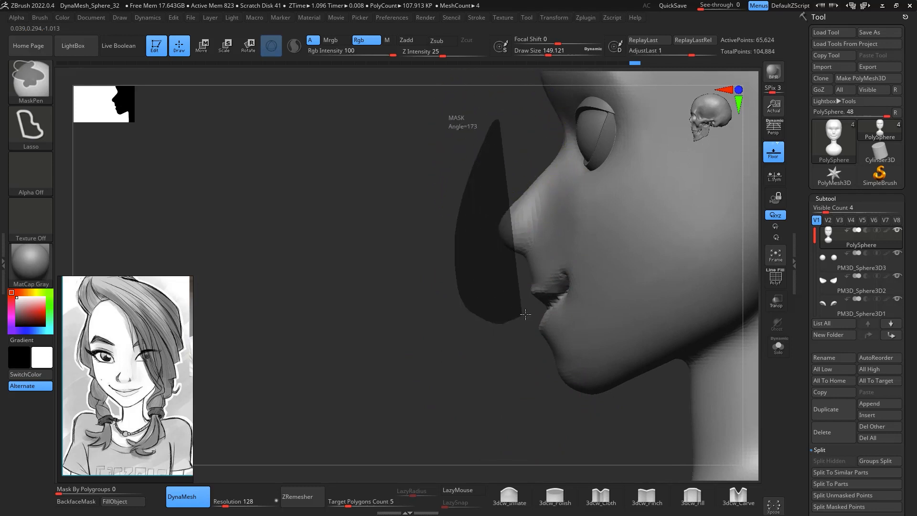
mouse_move(570, 283)
left_mouse_down("ctrl")
mouse_move(609, 184)
mouse_move(530, 133)
left_mouse_up("ctrl")
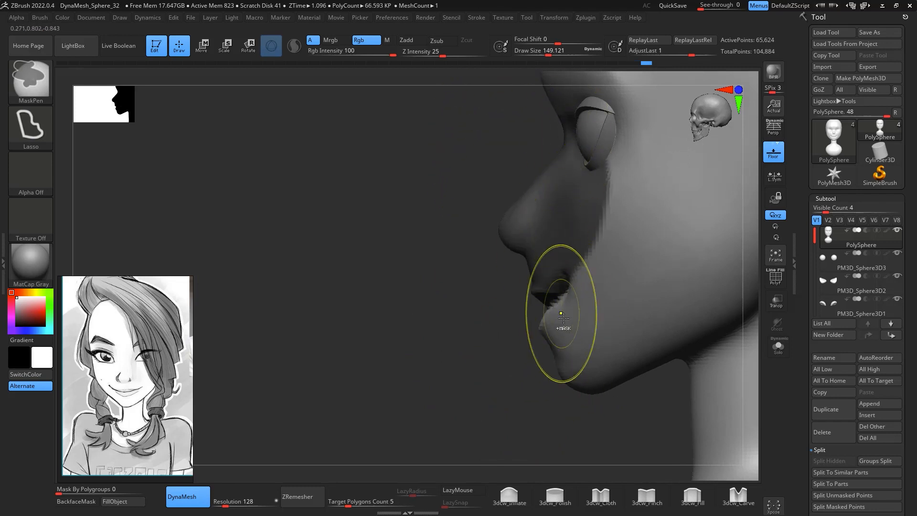
left_click(520, 382, "ctrl")
Pull the unmasked nose and upper lip forward and down with the Move brush, reducing the draw size to about 124
key("b")
key("m")
key("v")
key("space")
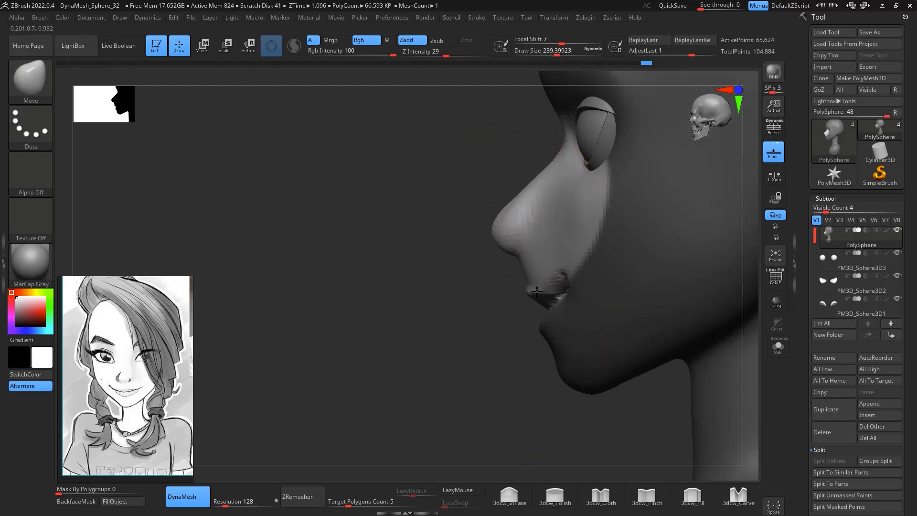
key("space")
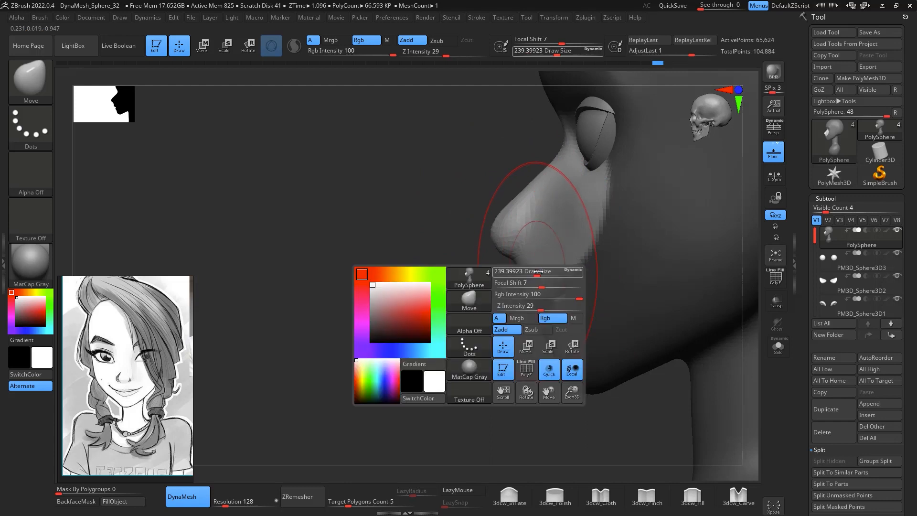
left_click_drag(537, 270, 524, 270)
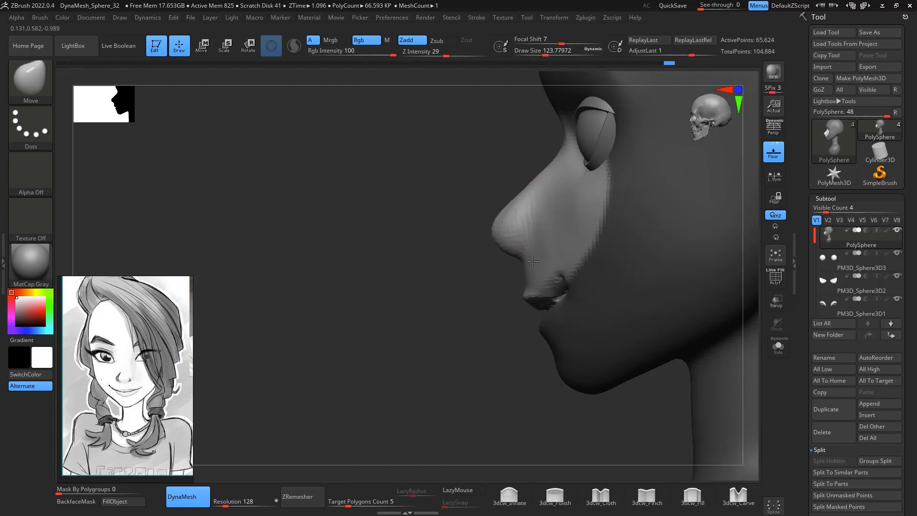
Clear the mask, smooth the transition around the nose and cheeks, and adjust the profile with the Move brush
left_click_drag(482, 380, 587, 211, "shift")
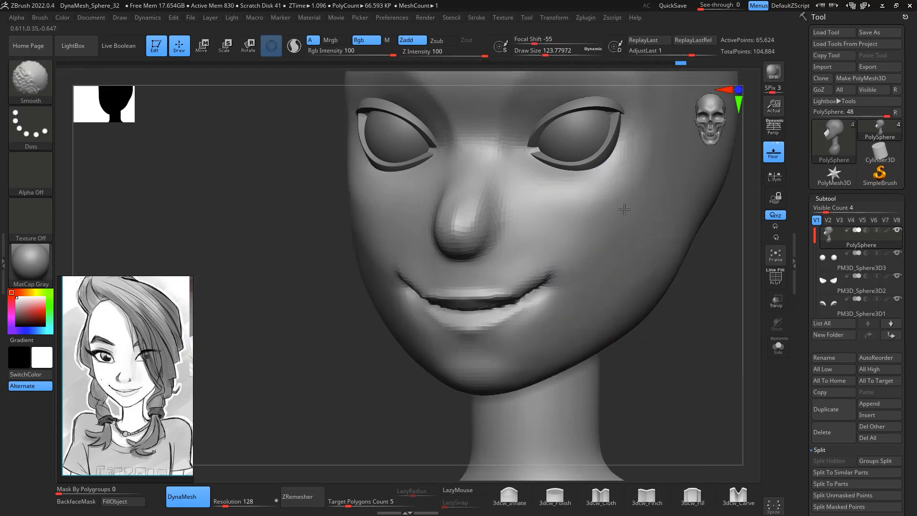
left_click_drag(706, 356, 718, 353, "shift")
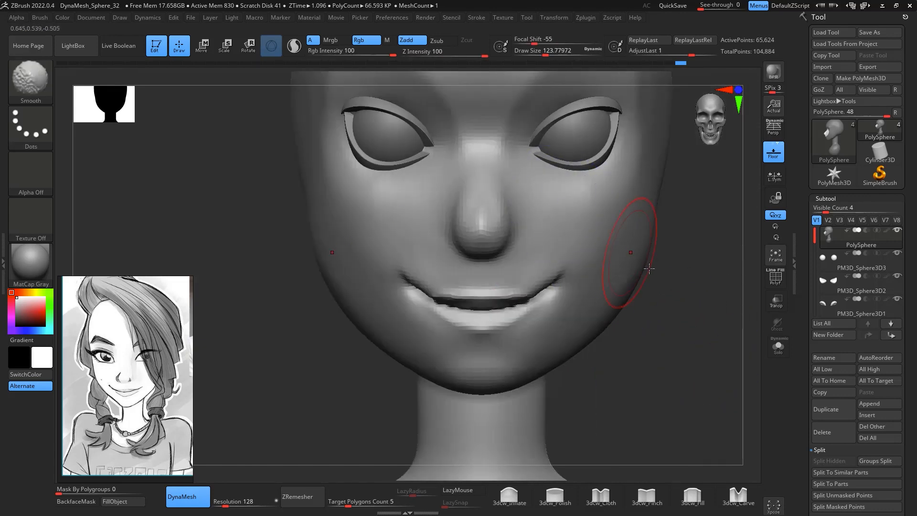
mouse_move(678, 298)
left_mouse_down()
mouse_move(697, 300)
mouse_move(656, 275)
mouse_move(661, 260)
left_mouse_up()
mouse_move(712, 333)
left_mouse_down()
mouse_move(700, 347)
mouse_move(642, 341)
mouse_move(656, 336)
left_mouse_up()
left_click_drag(484, 399, 503, 372, "shift")
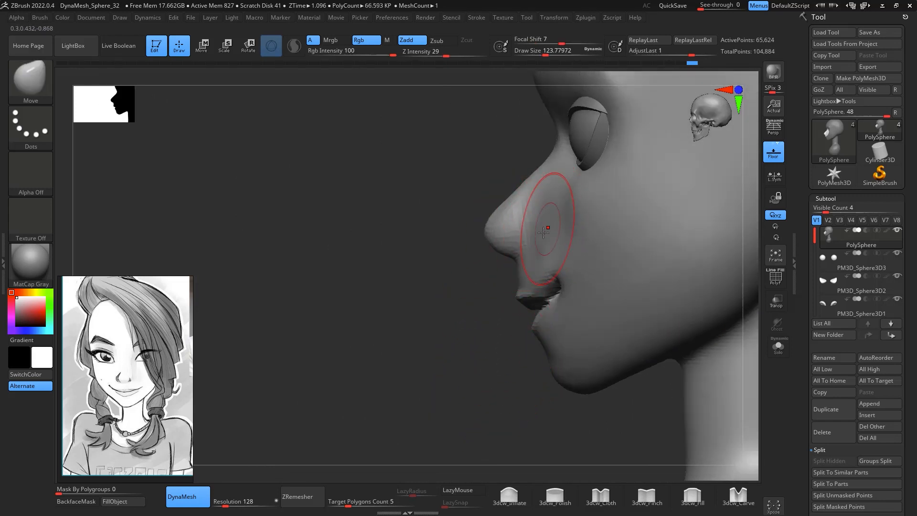
key("shift")
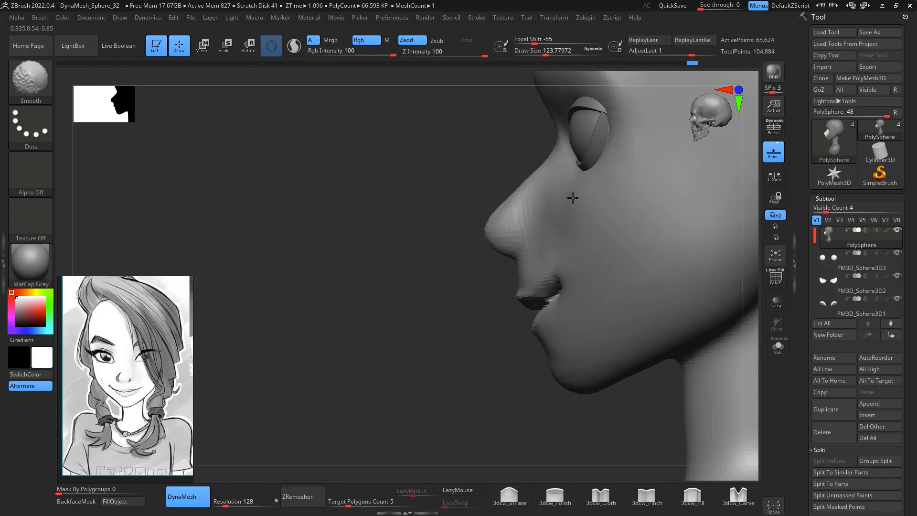
left_click_drag(507, 329, 572, 222, "shift")
Sharpen the edges around the nose tip and its underside with 3dcw_Pinch at draw size about 41
mouse_move(688, 334)
left_mouse_down("shift")
mouse_move(718, 348)
mouse_move(716, 313)
mouse_move(728, 295)
mouse_move(717, 282)
mouse_move(714, 195)
mouse_move(712, 212)
mouse_move(701, 206)
mouse_move(704, 236)
mouse_move(689, 184)
left_mouse_up("shift")
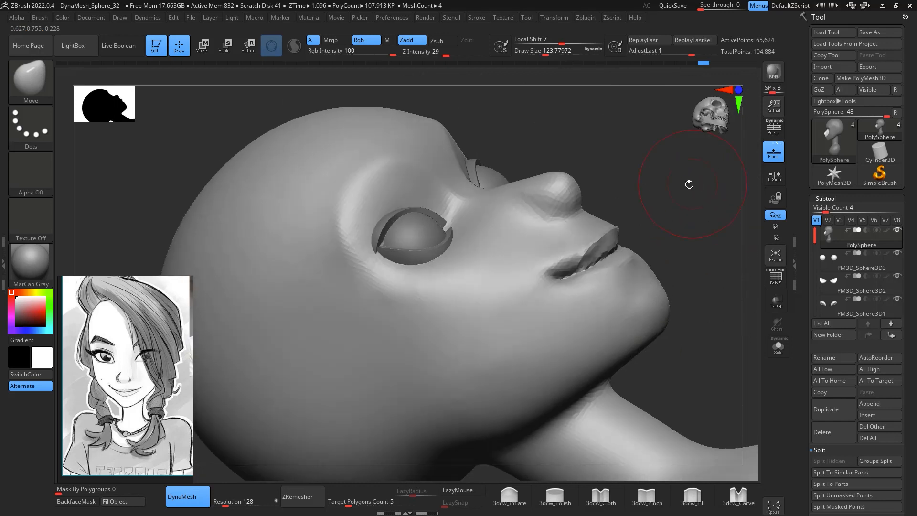
left_click(648, 496)
key("space")
left_click_drag(578, 216, 566, 216)
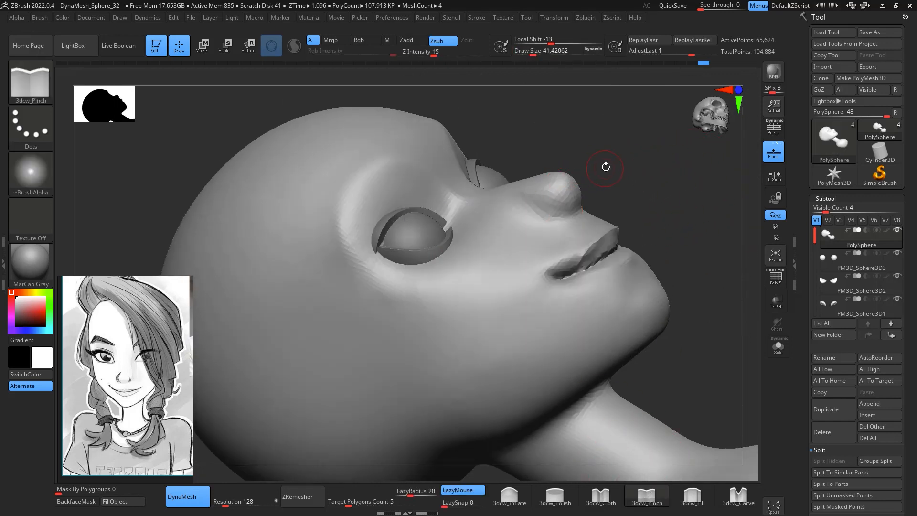
mouse_move(605, 167)
left_mouse_down("alt")
mouse_move(626, 172)
mouse_move(616, 152)
left_mouse_up("alt")
left_click_drag(530, 173, 516, 182)
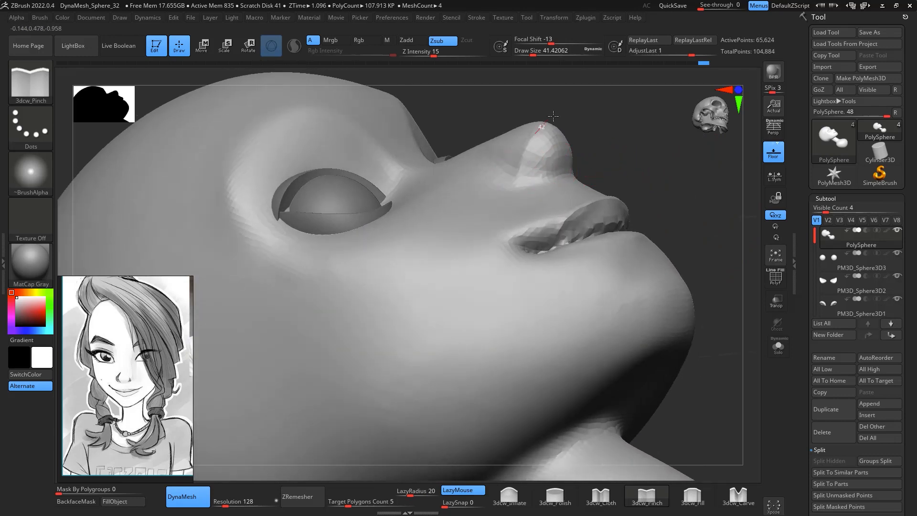
left_click_drag(597, 129, 610, 159)
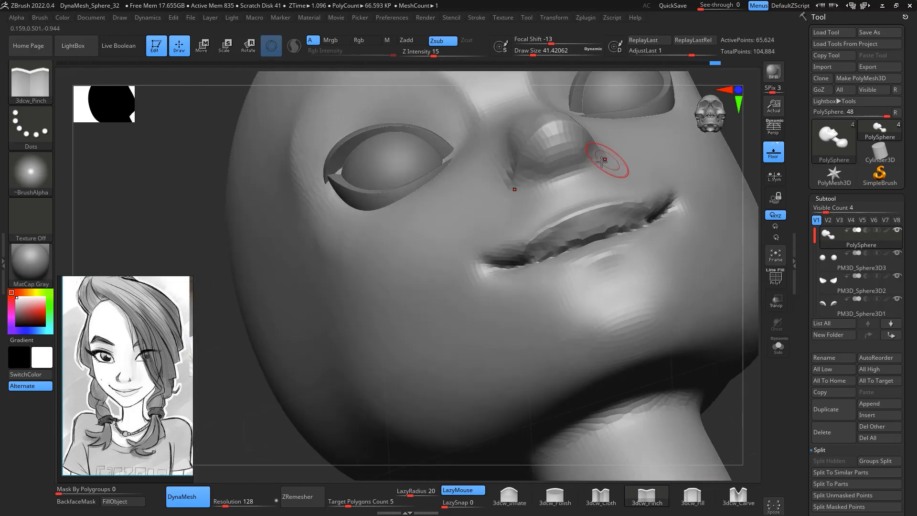
left_click_drag(553, 165, 550, 165, "shift")
mouse_move(735, 158)
left_mouse_down("shift")
mouse_move(747, 354)
mouse_move(710, 371)
mouse_move(688, 444)
left_mouse_up("shift")
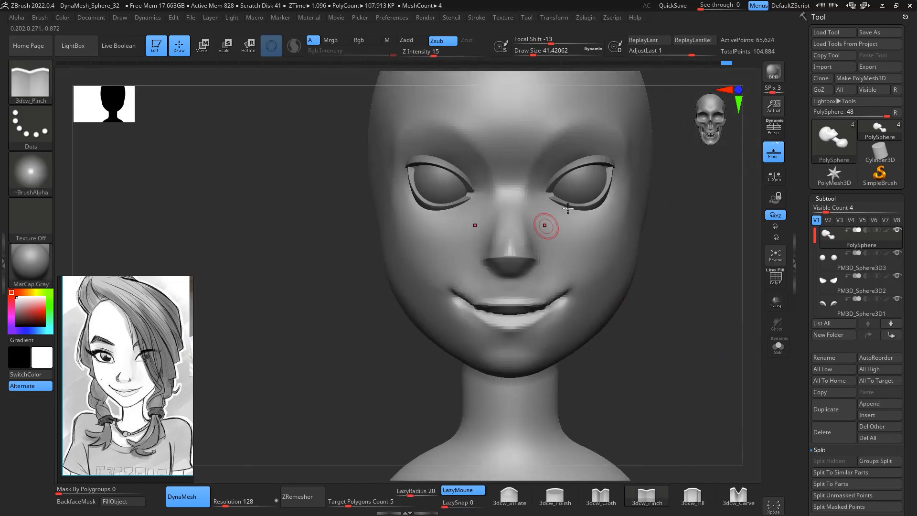
Pinch the nose bridge with 3dcw_Pinch at draw size about 87, and smooth the result
key("space")
left_click_drag(573, 244, 580, 243)
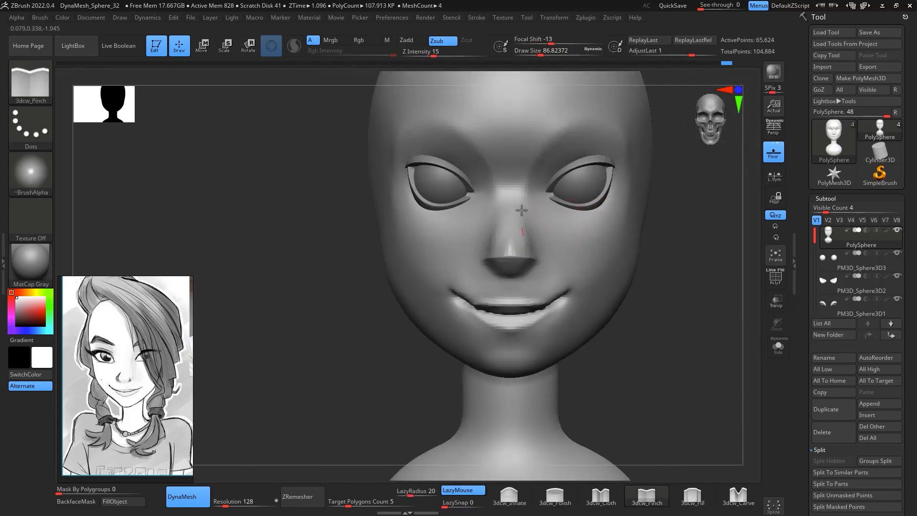
key("shift")
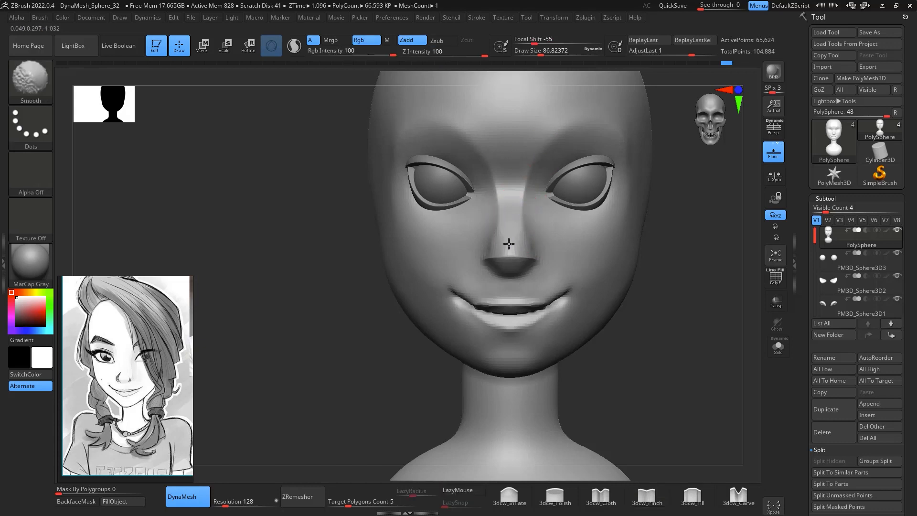
mouse_move(645, 309)
left_mouse_down()
mouse_move(661, 311)
mouse_move(639, 264)
left_mouse_up()
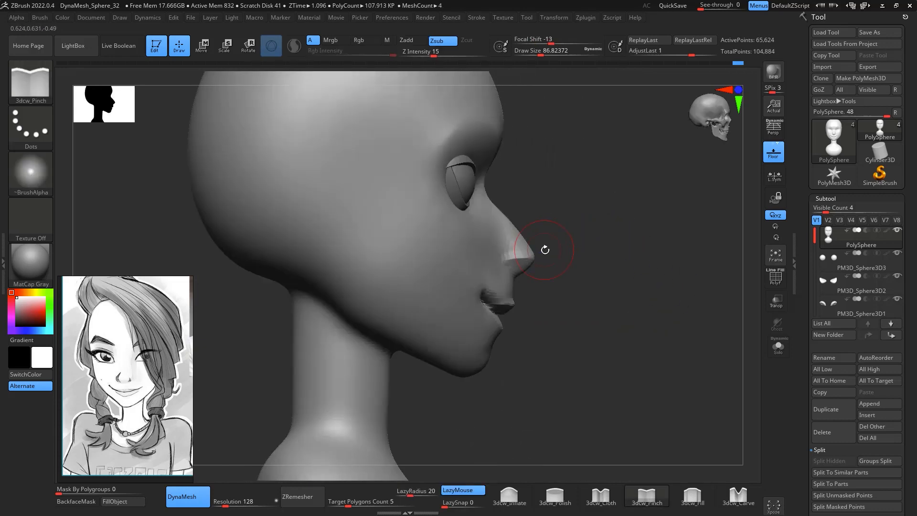
Reshape the nose tip and its underside in profile with the Move brush at draw size about 116
key("b")
key("m")
key("v")
key("space")
left_click_drag(546, 249, 551, 249)
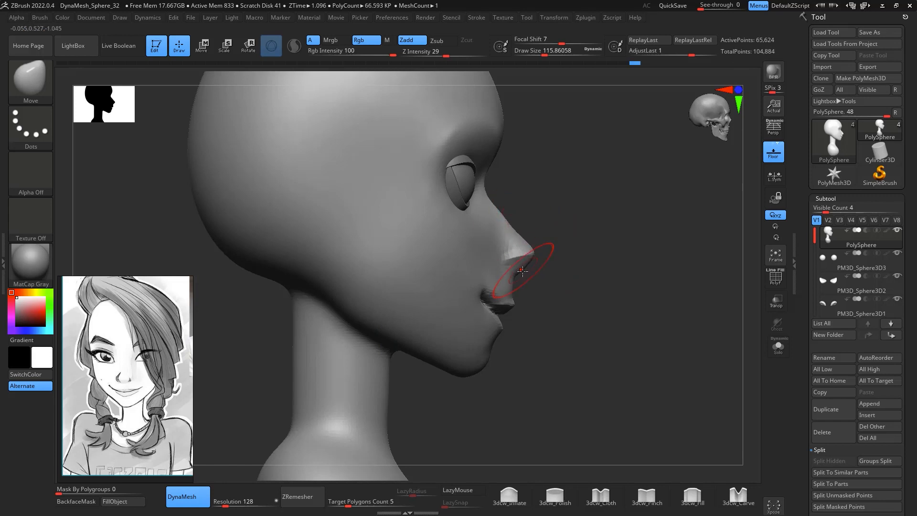
left_click_drag(585, 262, 653, 278)
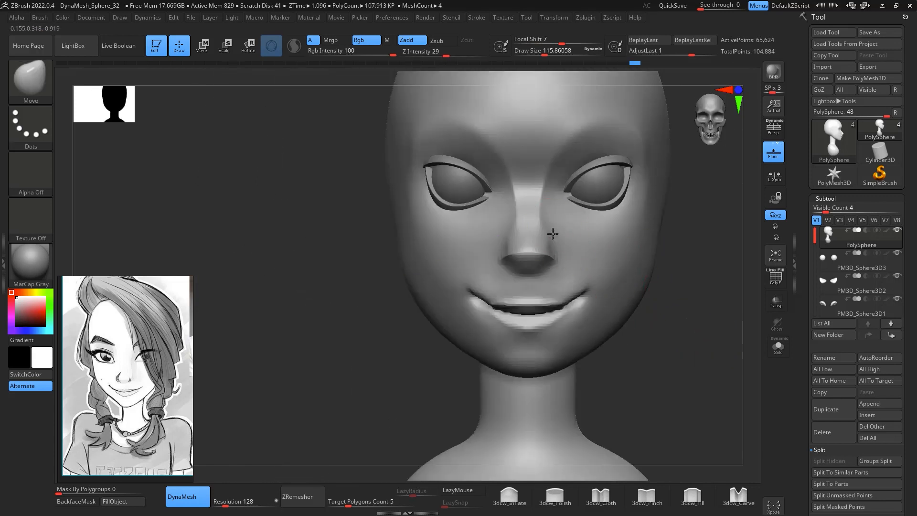
Build up the nostril wings with ClayBuildup at draw size about 44, and smooth them into the nose and cheeks
left_click_drag(713, 357, 669, 302, "alt")
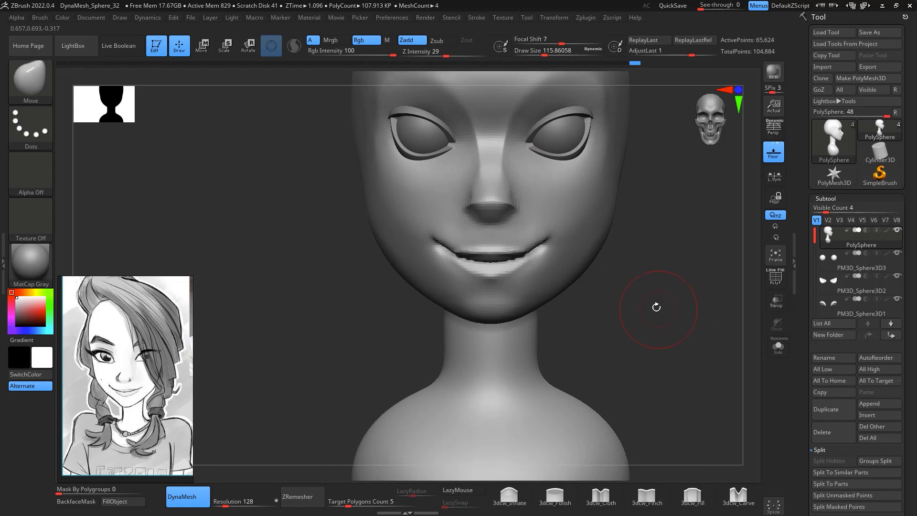
key("b")
key("c")
key("b")
key("space")
left_click_drag(537, 223, 529, 223)
mouse_move(624, 301)
left_mouse_down()
mouse_move(623, 286)
mouse_move(512, 192)
mouse_move(521, 194)
left_mouse_up()
key("space")
mouse_move(563, 204)
right_mouse_down()
mouse_move(724, 293)
mouse_move(710, 286)
mouse_move(687, 299)
right_mouse_up()
key("space")
left_click_drag(688, 300, 685, 301)
mouse_move(715, 289)
right_mouse_down()
mouse_move(691, 290)
mouse_move(701, 340)
right_mouse_up()
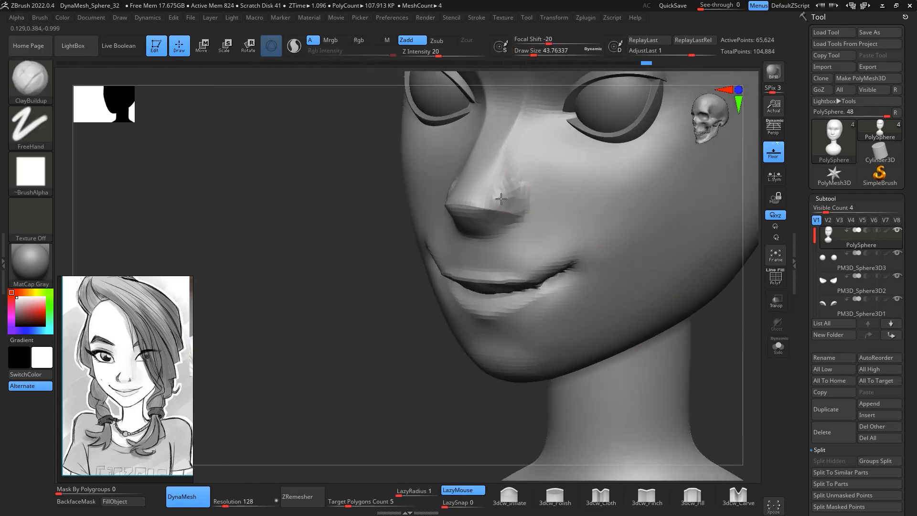
key("shift")
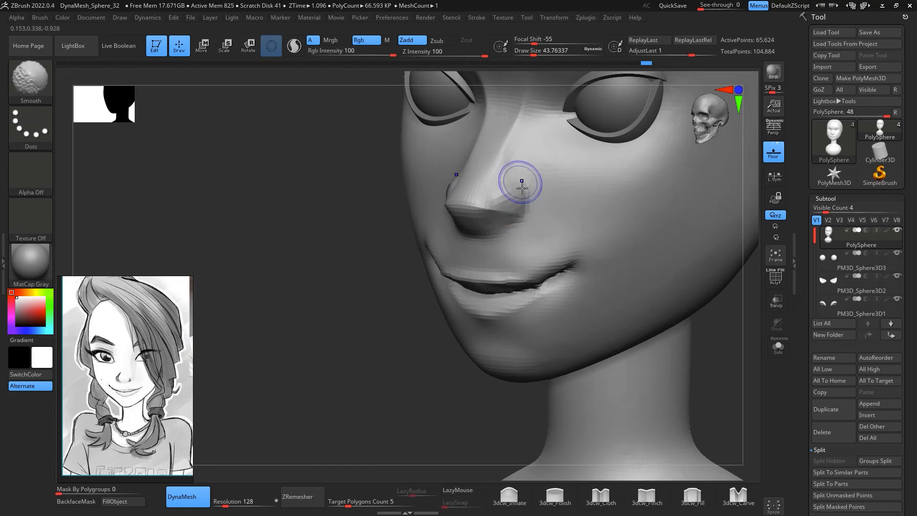
right_click_drag(579, 211, 643, 252)
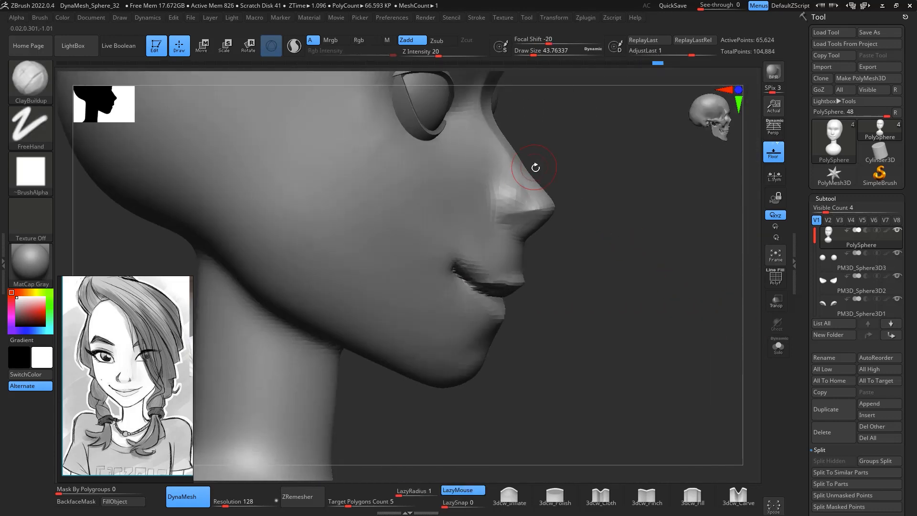
Cut creases around the nostril wings and nose base with DamStandard at draw size about 44, and smooth the edges
key("b")
key("d")
key("s")
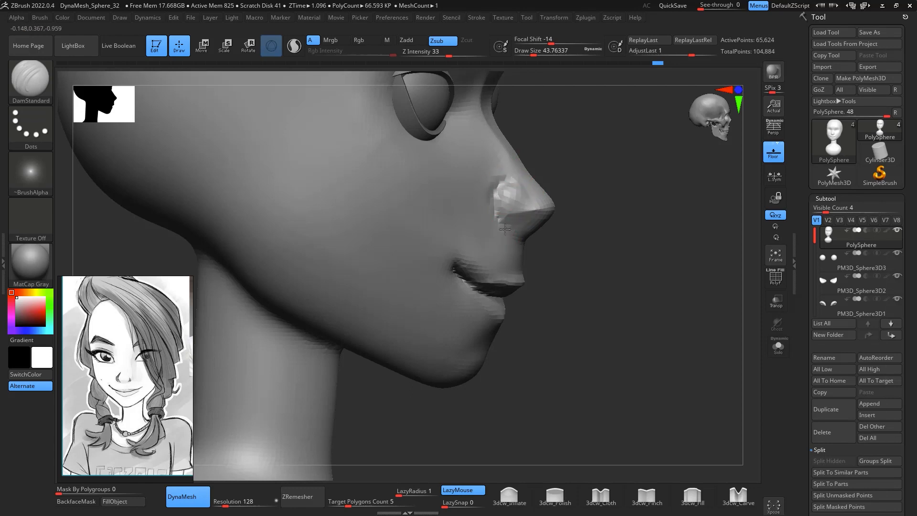
mouse_move(505, 229)
right_mouse_down()
mouse_move(667, 266)
mouse_move(698, 287)
mouse_move(573, 225)
right_mouse_up()
key("shift")
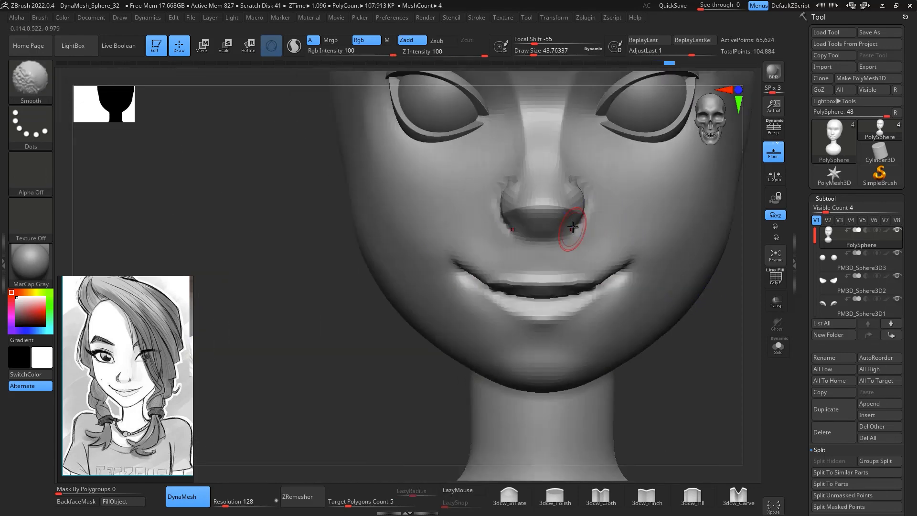
left_click_drag(575, 176, 582, 183, "shift")
left_click_drag(556, 233, 583, 224)
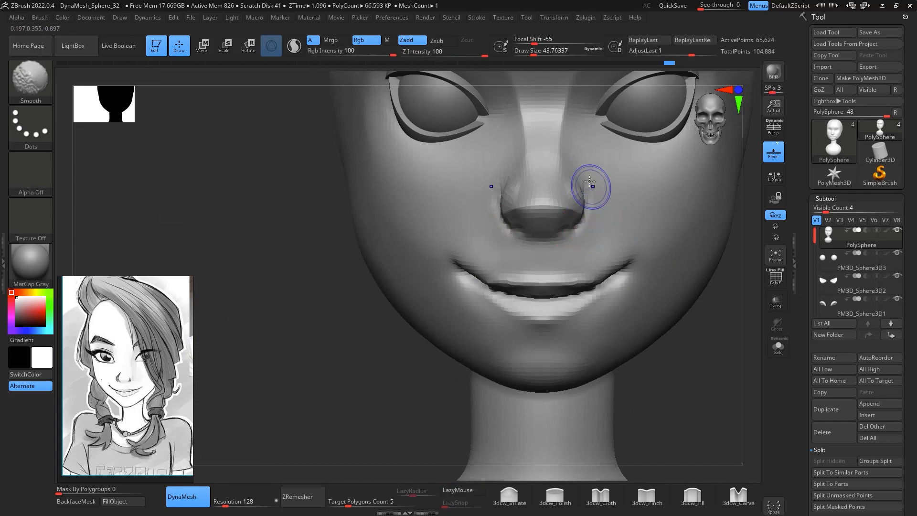
mouse_move(707, 306)
right_mouse_down("ctrl")
mouse_move(720, 307)
mouse_move(659, 339)
mouse_move(673, 288)
mouse_move(703, 276)
mouse_move(667, 248)
mouse_move(685, 268)
mouse_move(597, 219)
mouse_move(638, 167)
mouse_move(626, 186)
right_mouse_up("ctrl")
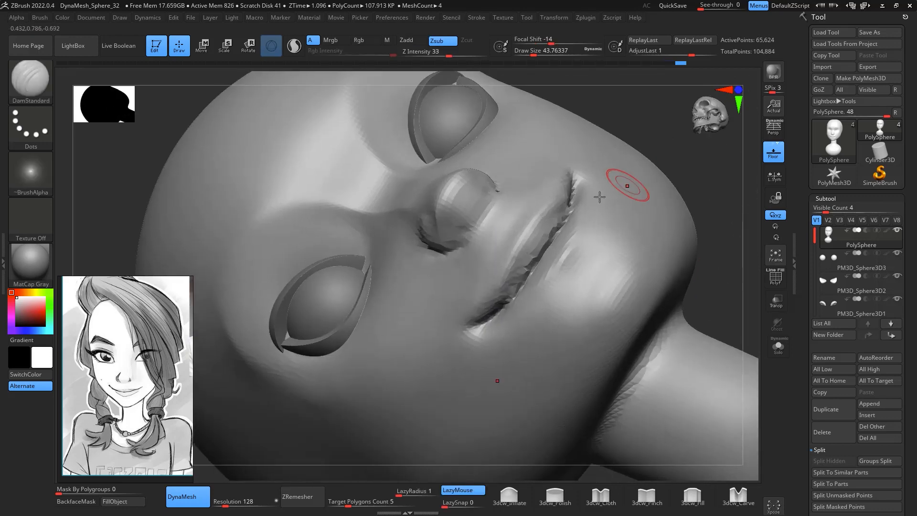
left_click_drag(491, 252, 531, 174, "shift")
mouse_move(585, 190)
right_mouse_down()
mouse_move(688, 161)
mouse_move(641, 187)
right_mouse_up()
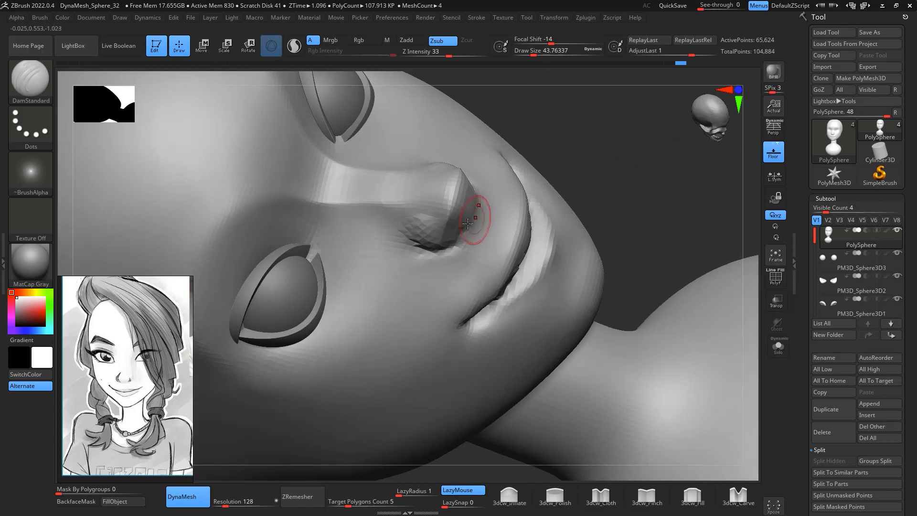
mouse_move(583, 165)
right_mouse_down()
mouse_move(650, 172)
mouse_move(654, 207)
mouse_move(623, 183)
right_mouse_up()
Try carving nostril openings into the underside of the nose with DamStandard at draw size about 31
key("space")
mouse_move(465, 228)
left_mouse_down()
mouse_move(457, 226)
mouse_move(473, 215)
left_mouse_up()
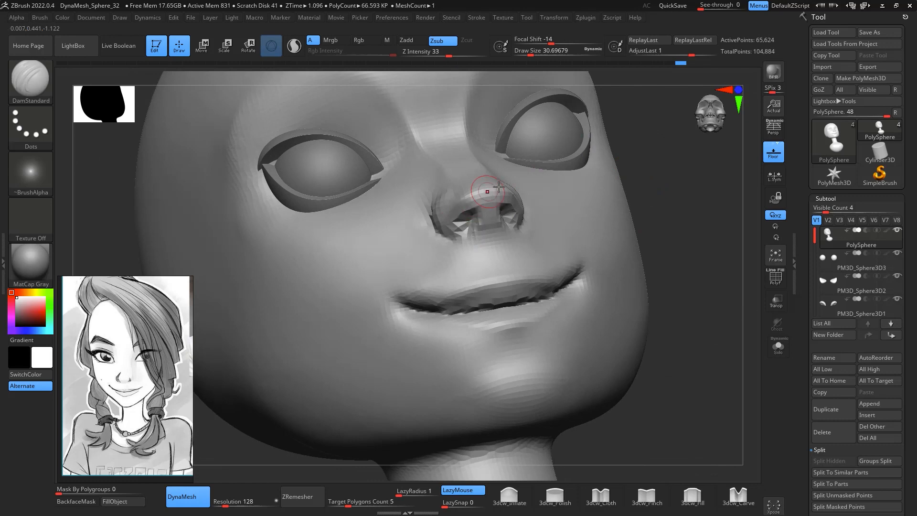
right_click_drag(655, 234, 728, 269)
Try remeshing the carved nostrils with DynaMesh at resolution 128 and smoothing them, and undo the nostril changes
left_click_drag(756, 308, 748, 323, "ctrl")
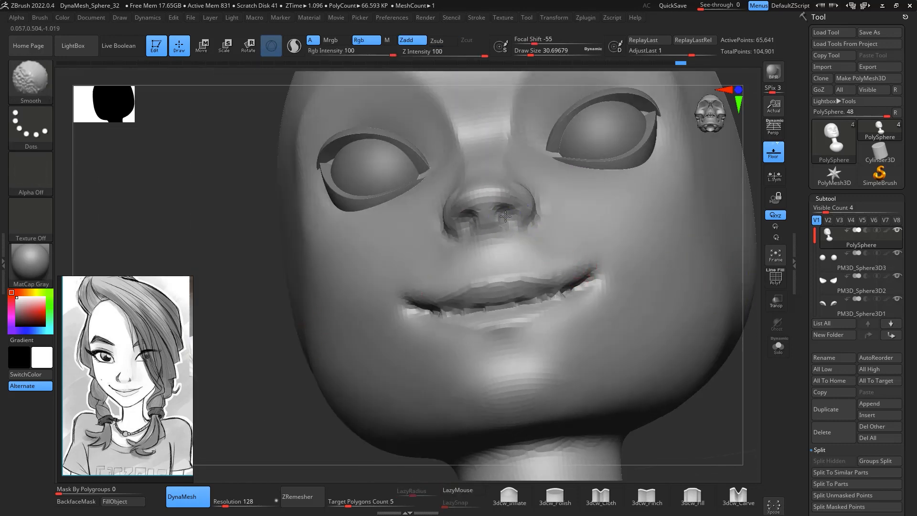
left_click_drag(469, 216, 468, 229, "shift")
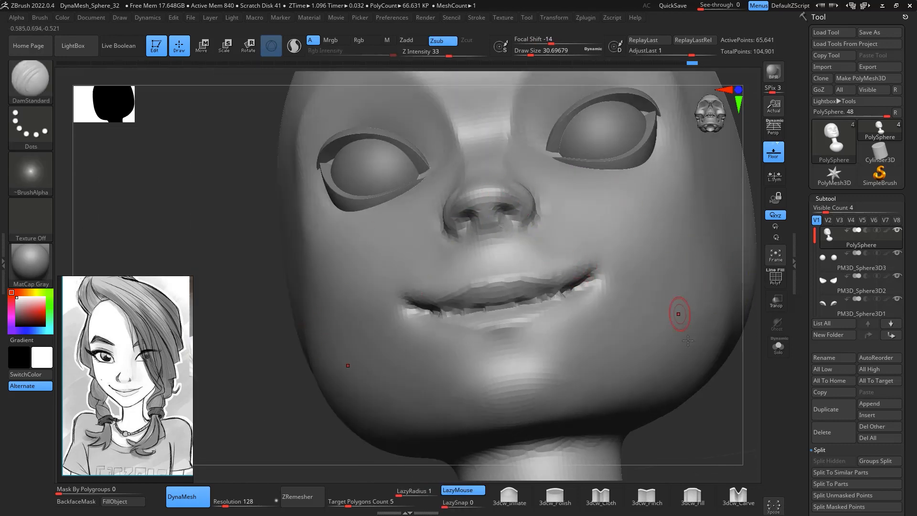
left_click(729, 424, "ctrl")
left_click(732, 433, "ctrl")
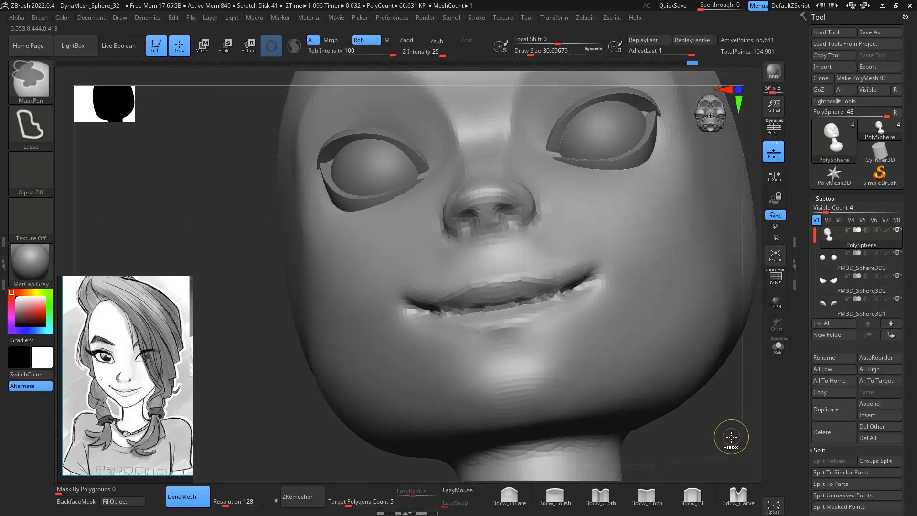
left_click_drag(730, 437, 731, 439, "ctrl")
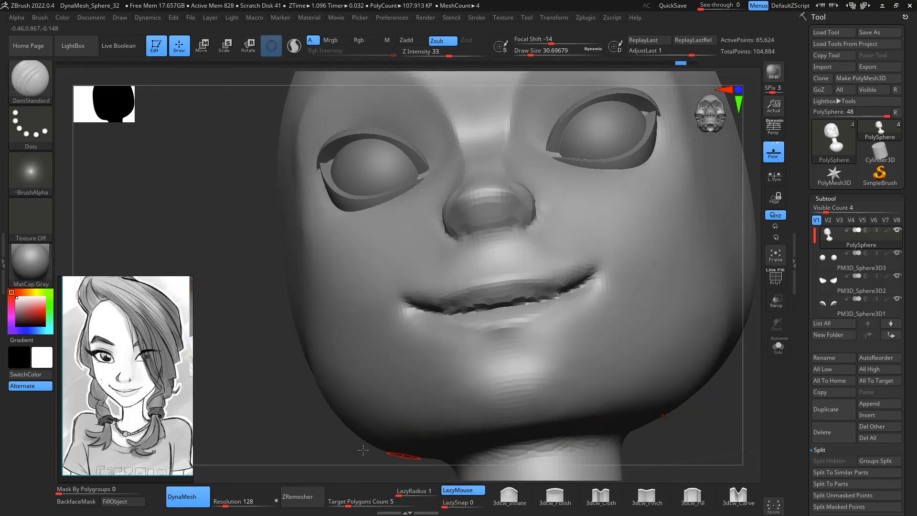
Set the DynaMesh resolution to 256
left_click(233, 501)
type("25")
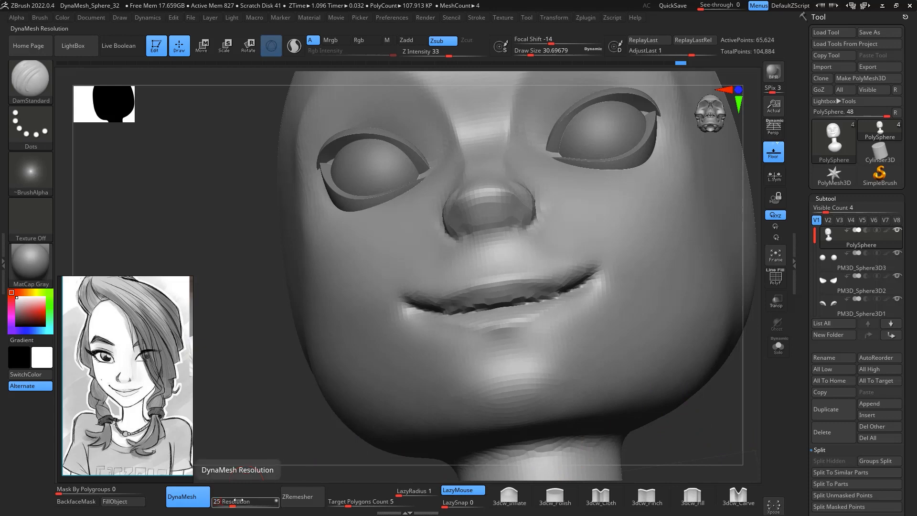
type("6")
key("Return")
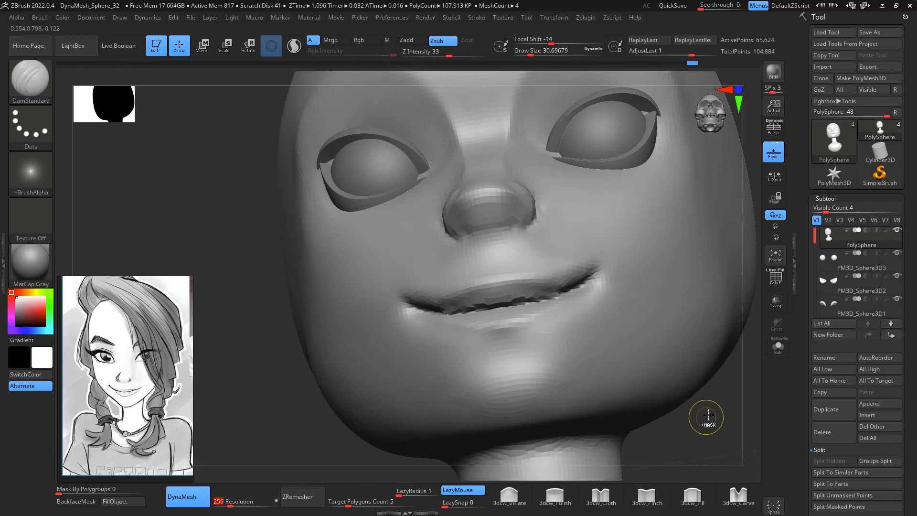
Remesh the head with DynaMesh at resolution 256 and carve the nostril openings deeper with DamStandard at draw size about 31
left_click_drag(707, 415, 711, 456, "ctrl")
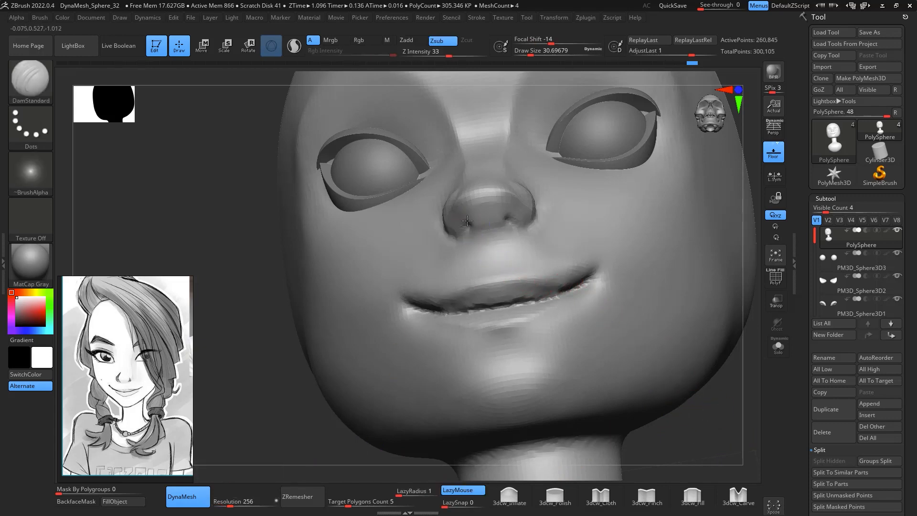
left_click_drag(711, 400, 595, 256)
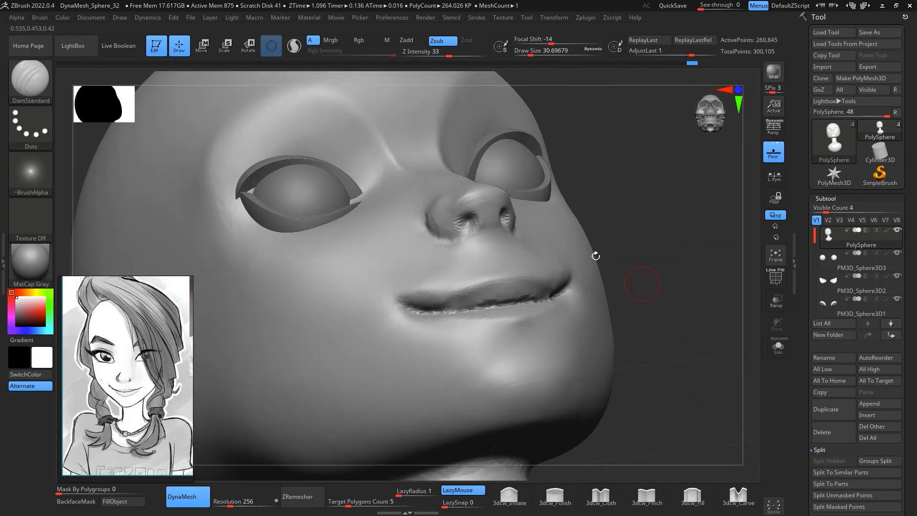
left_click_drag(470, 214, 467, 239)
key("shift")
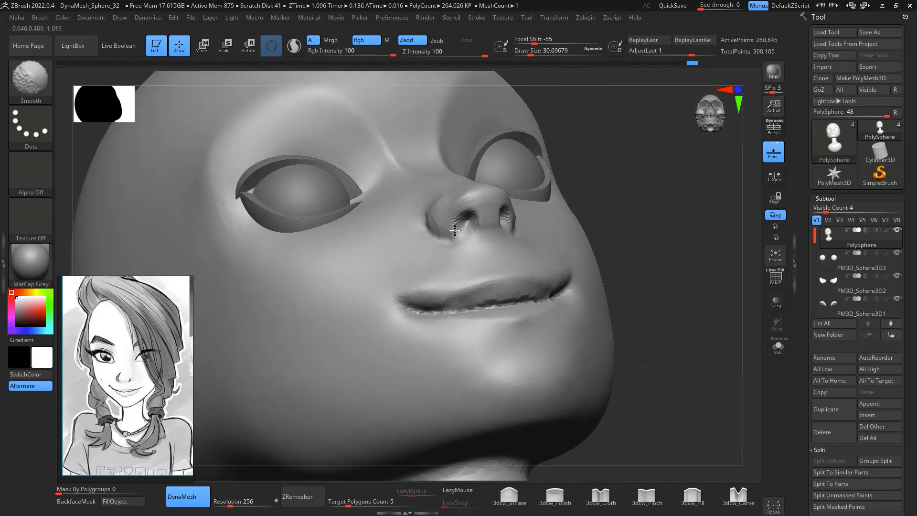
left_click_drag(683, 344, 716, 378, "shift")
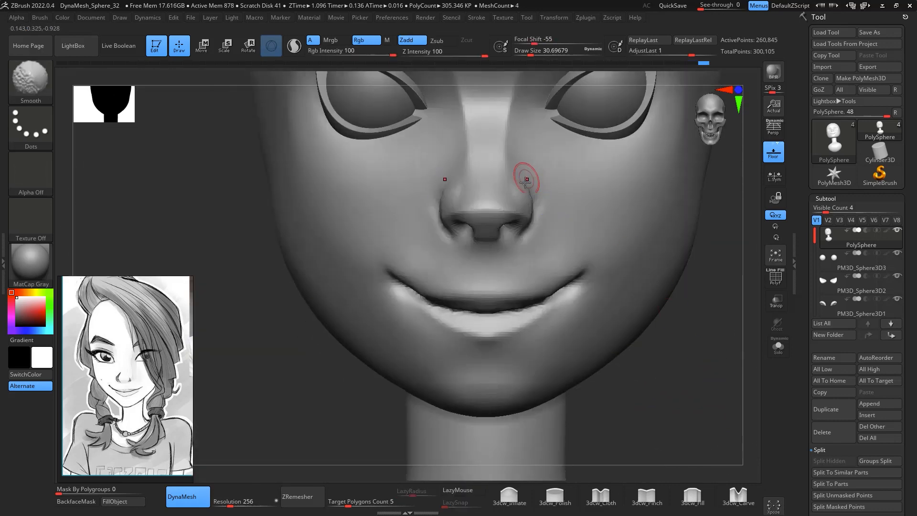
Define the crease around the nostril wings with DamStandard at draw size about 31, and smooth the wing and nose underside
left_click_drag(707, 343, 643, 310)
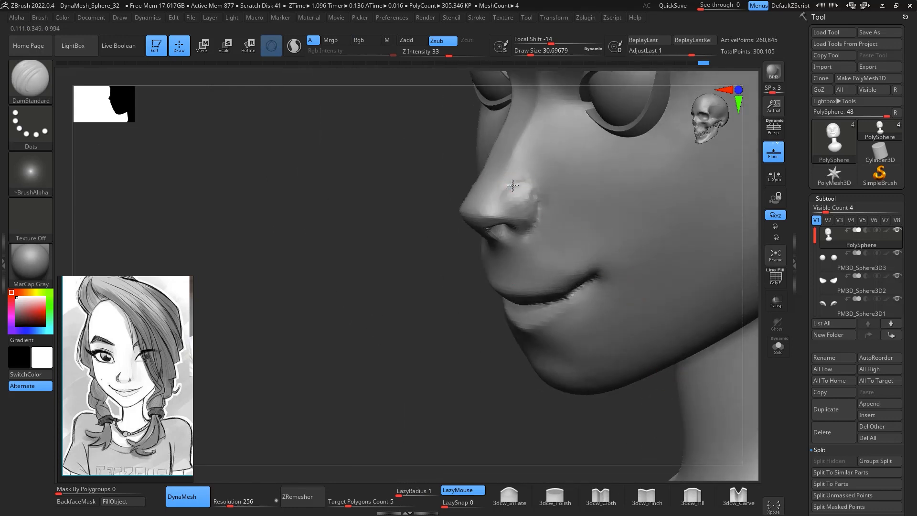
left_click_drag(531, 188, 515, 184, "shift")
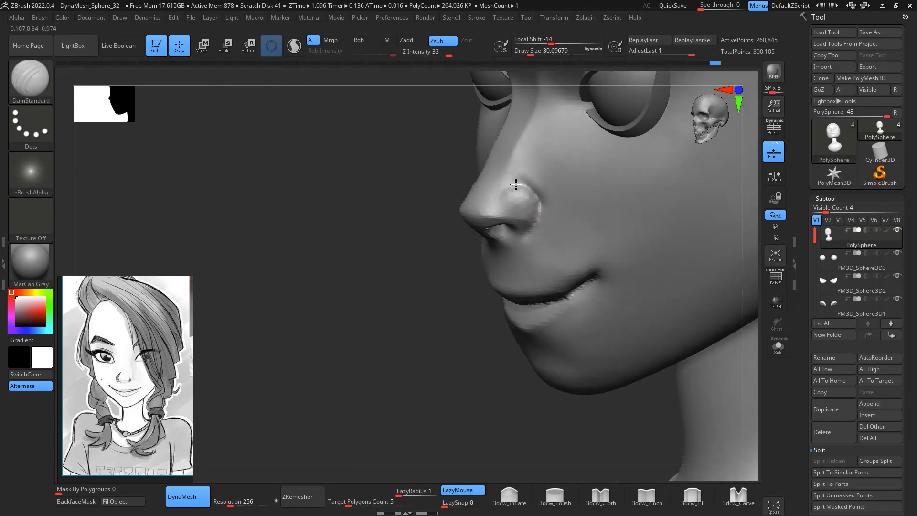
key("shift")
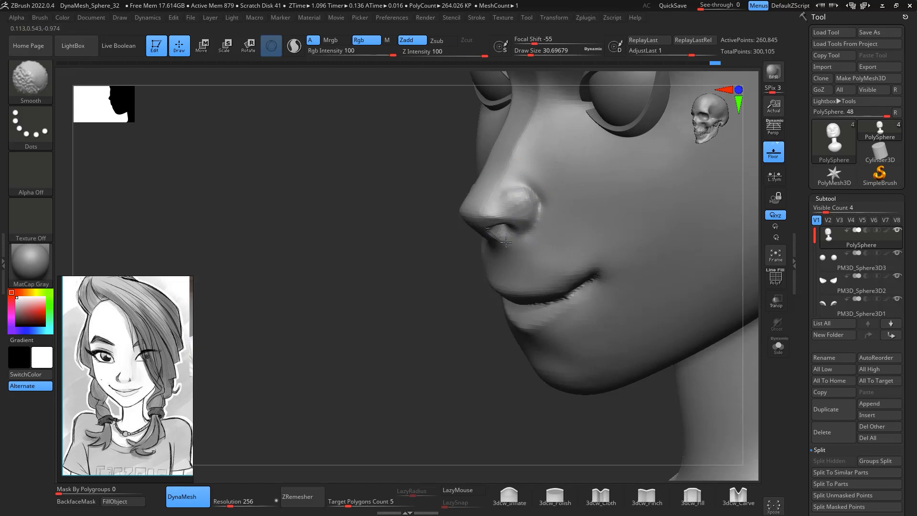
left_click_drag(511, 472, 502, 230, "shift")
left_click_drag(722, 382, 628, 294, "shift")
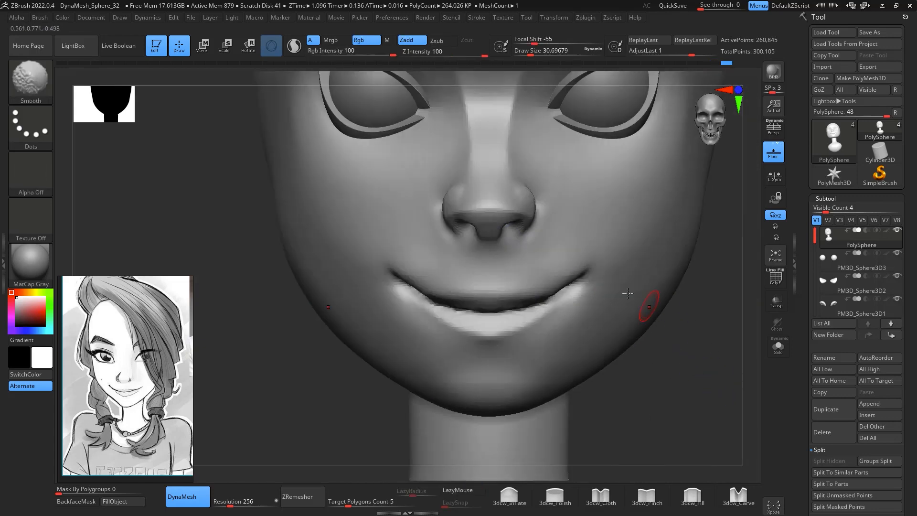
Adjust the nostril wings with the Move brush at draw size about 68, and smooth the cheek area beside the nose
key("b")
key("m")
key("v")
key("space")
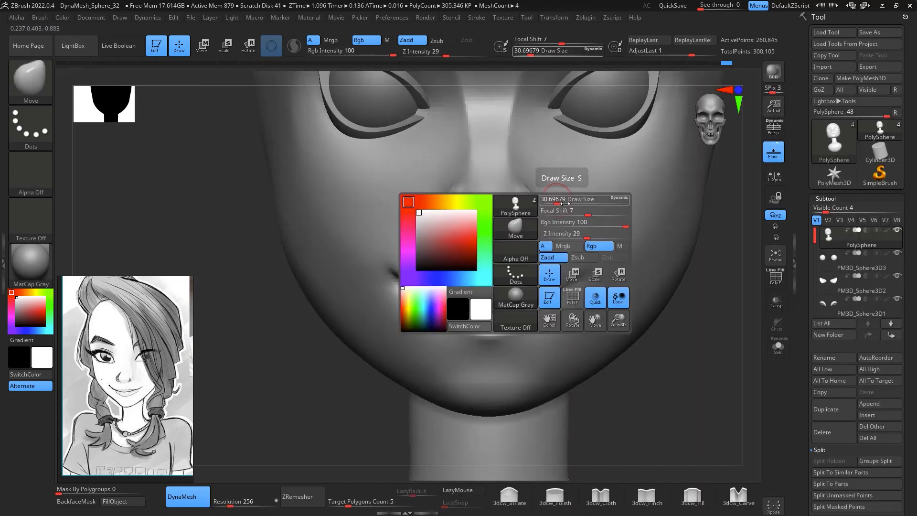
left_click_drag(556, 203, 563, 204)
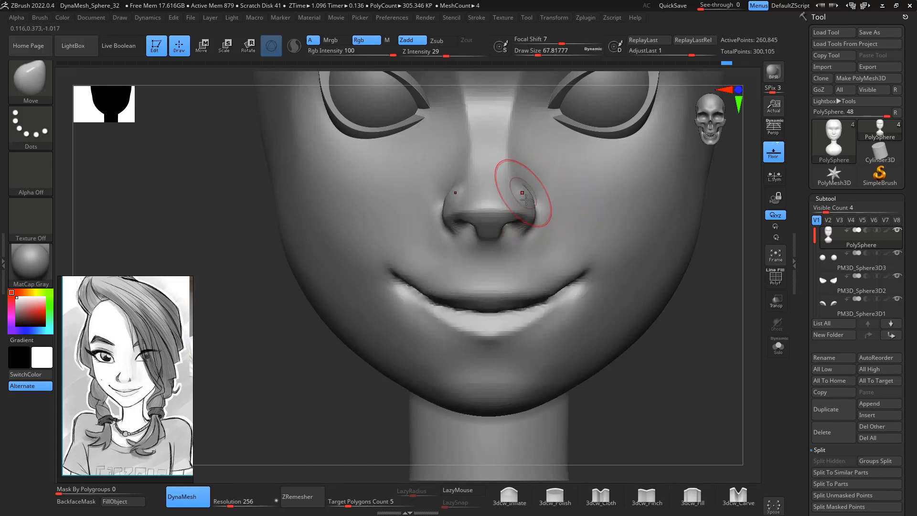
mouse_move(543, 201)
left_mouse_down("shift")
mouse_move(540, 237)
mouse_move(543, 197)
left_mouse_up("shift")
mouse_move(711, 294)
left_mouse_down("alt")
mouse_move(709, 274)
mouse_move(667, 266)
left_mouse_up("alt")
left_click_drag(542, 268, 537, 260, "shift")
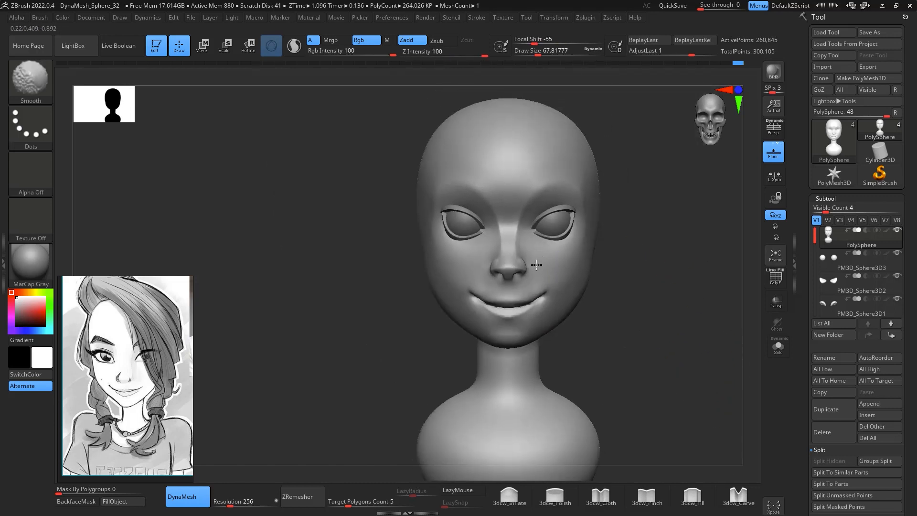
left_click_drag(587, 148, 529, 258)
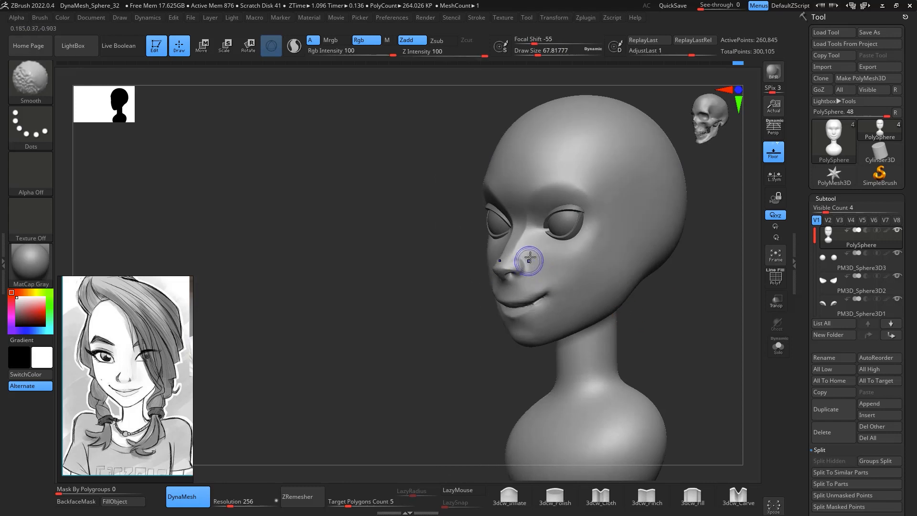
left_click_drag(680, 346, 606, 295)
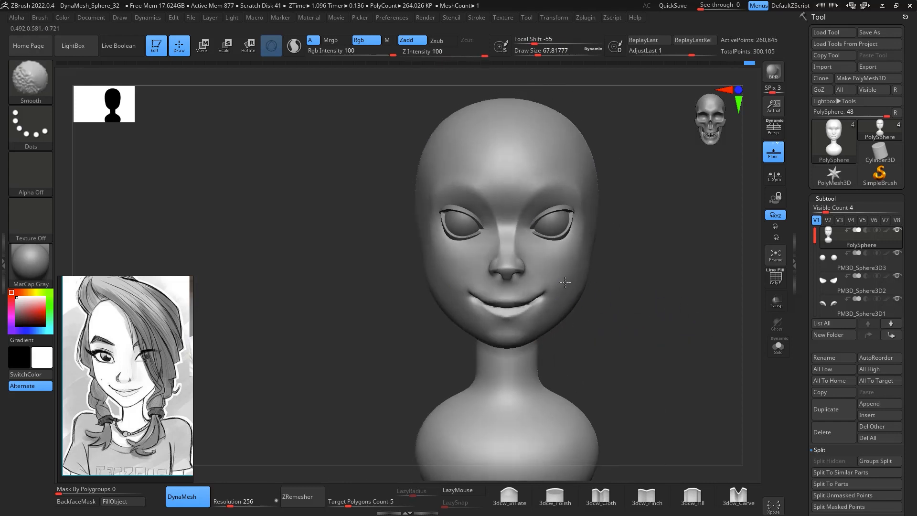
right_click_drag(630, 291, 586, 323, "ctrl")
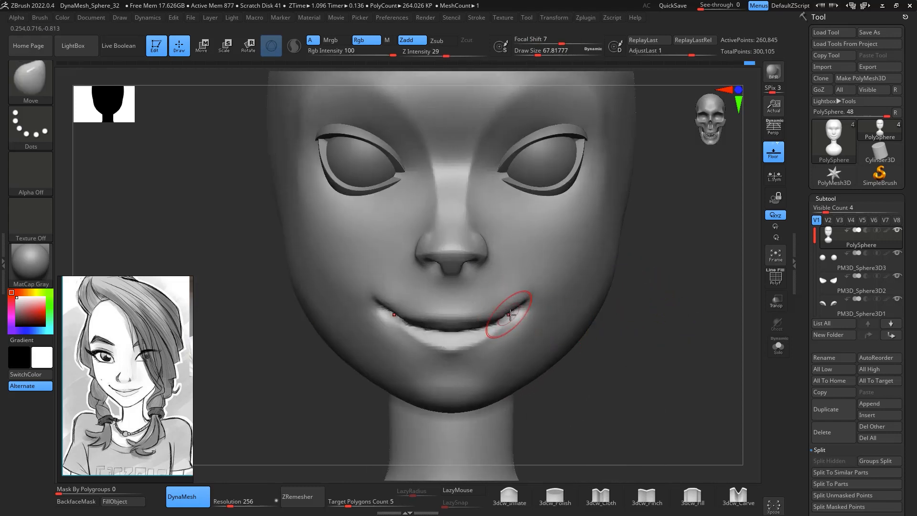
key("b")
key("Escape")
right_click_drag(710, 379, 712, 329, "ctrl")
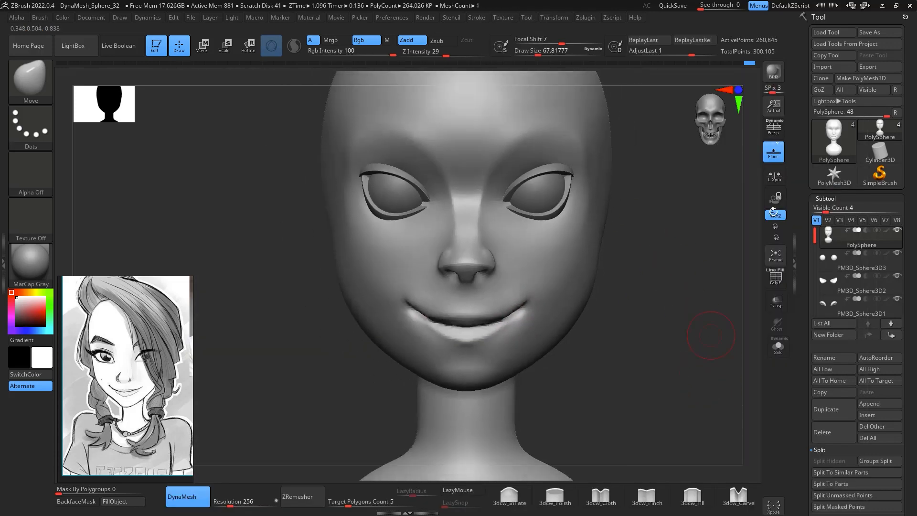
Move the PolySphere head subtool down one place in the list, directly above the two eyelid subtools
mouse_move(846, 299)
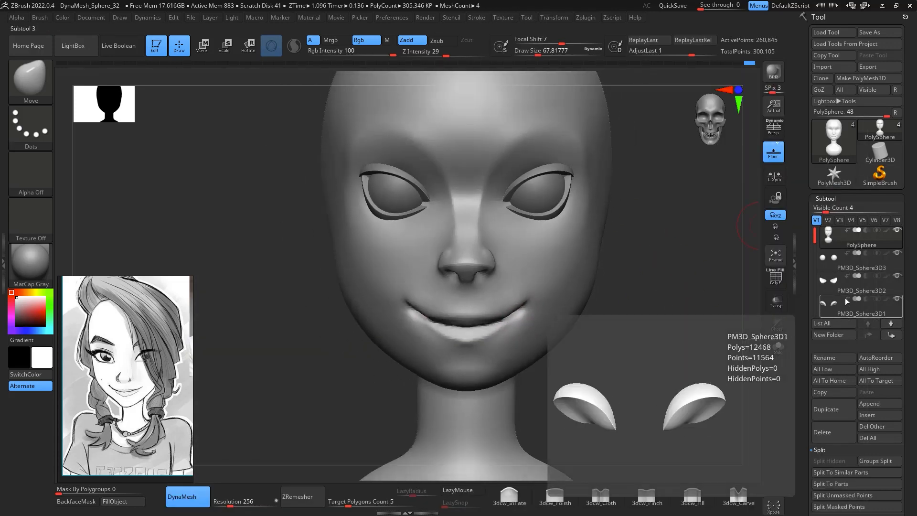
left_click(846, 287)
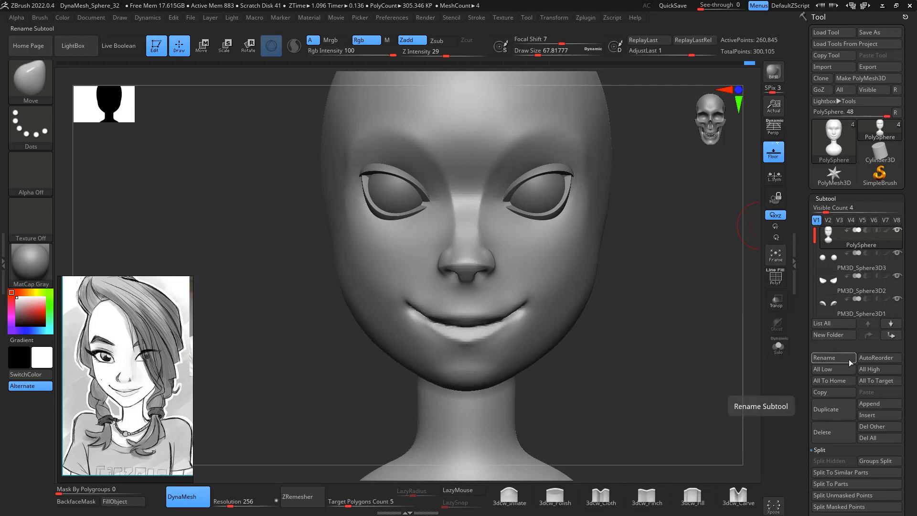
left_click(849, 241)
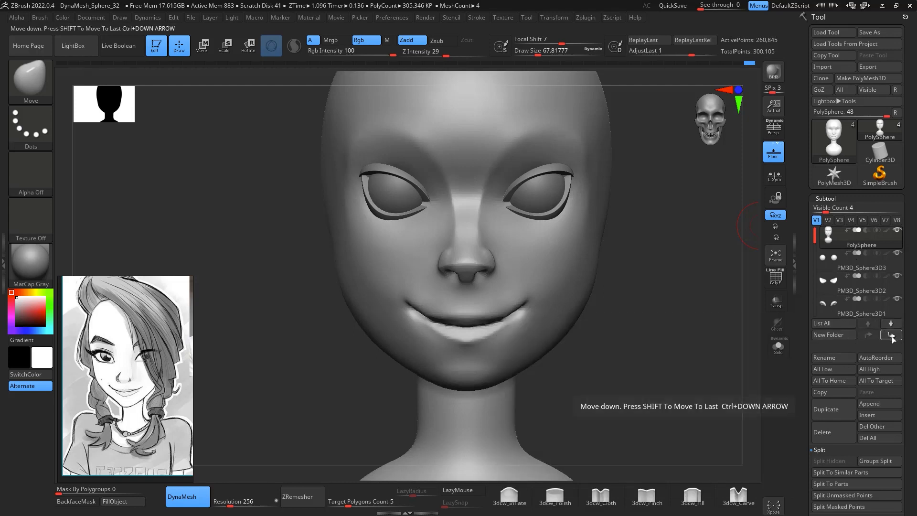
left_click(891, 323)
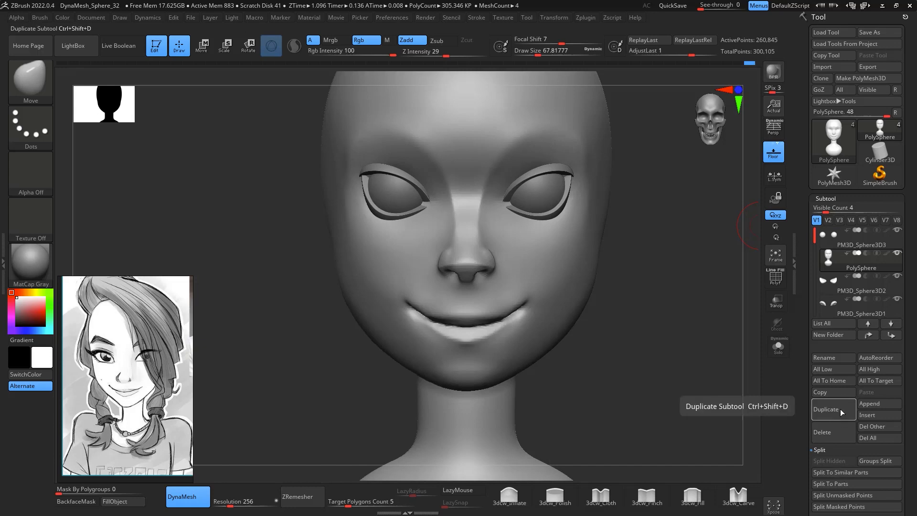
Merge the upper and lower eyelid subtools PM3D_Sphere3D2 and PM3D_Sphere3D1 down into the PolySphere head
left_click_drag(910, 375, 860, 334)
left_click(831, 346)
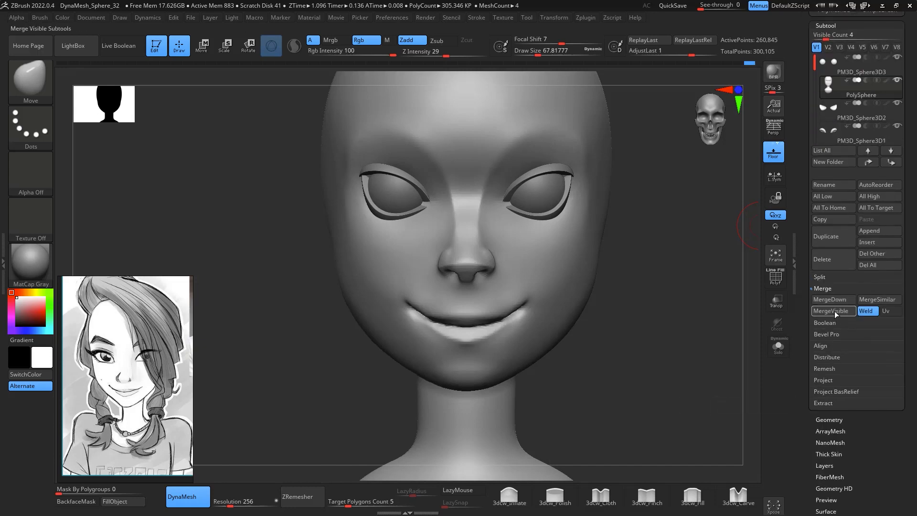
left_click(838, 299)
left_click(838, 299)
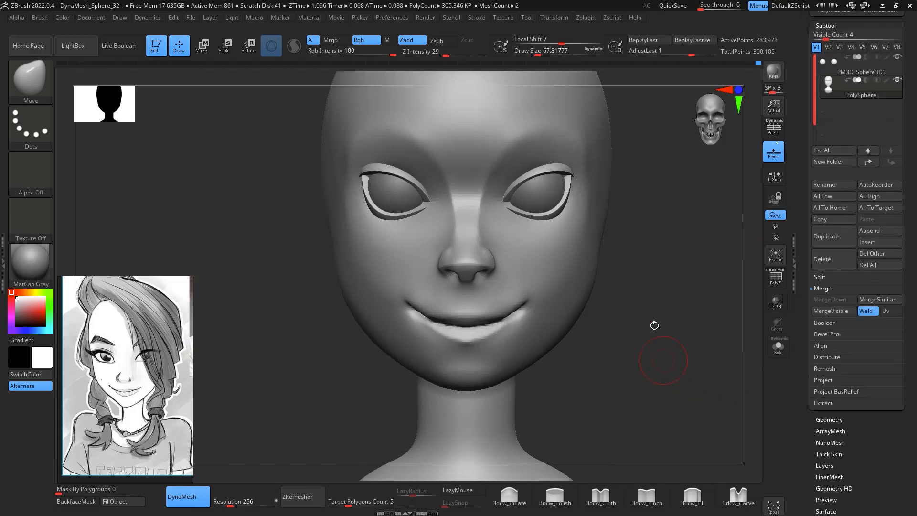
Remesh the merged head with DynaMesh at resolution 256 and smooth the seams where the eyelids meet the face
left_click_drag(669, 259, 650, 366, "ctrl")
left_click_drag(653, 324, 672, 285)
mouse_move(667, 237)
left_mouse_down("alt")
mouse_move(675, 280)
mouse_move(742, 337)
mouse_move(686, 291)
left_mouse_up("alt")
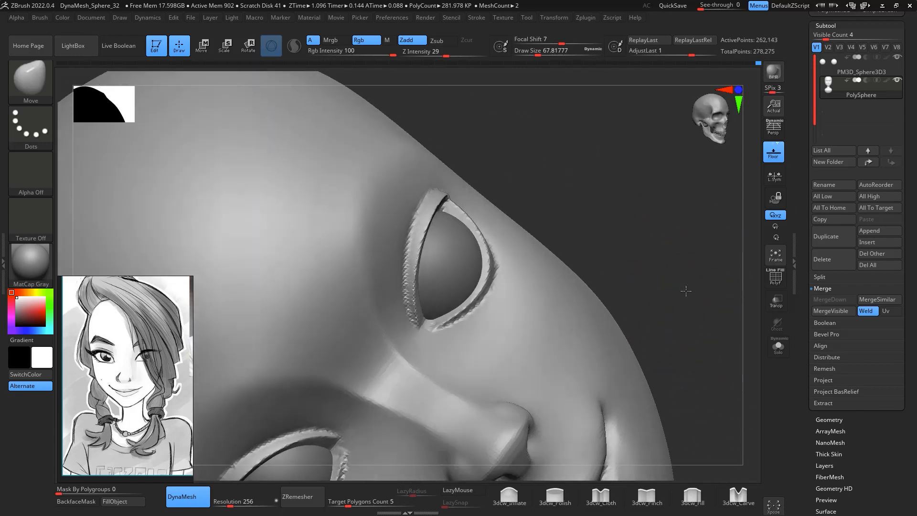
left_click_drag(554, 182, 496, 205)
mouse_move(415, 260)
left_mouse_down("shift")
mouse_move(406, 239)
mouse_move(444, 196)
mouse_move(500, 210)
mouse_move(440, 317)
mouse_move(481, 196)
left_mouse_up("shift")
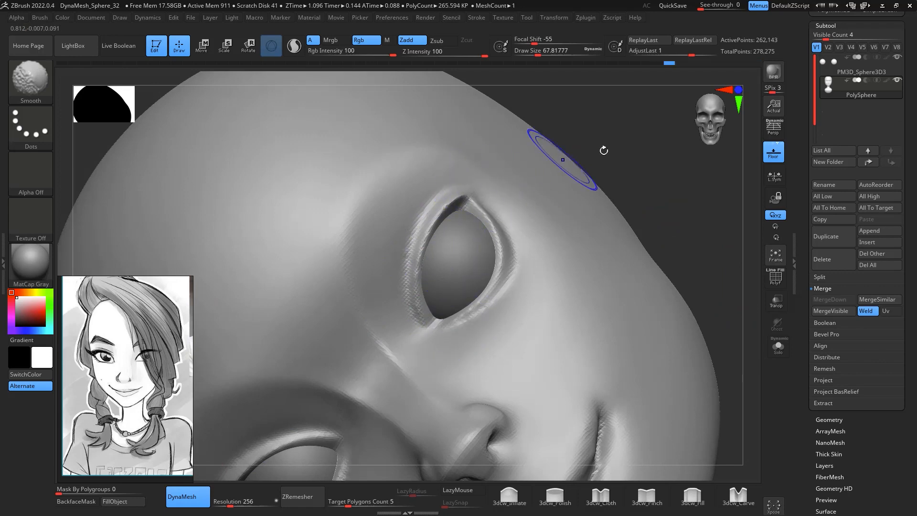
left_click_drag(604, 149, 718, 303)
left_click_drag(757, 344, 703, 317)
left_click_drag(738, 375, 724, 308)
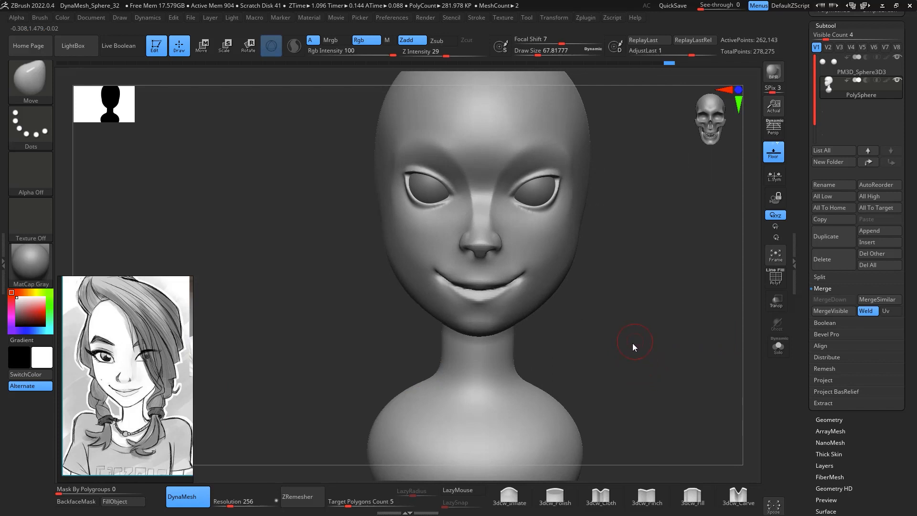
Build up the nose tip and nostril area with ClayBuildup at draw size about 68, and smooth the nostril wings
left_click_drag(635, 280, 666, 300)
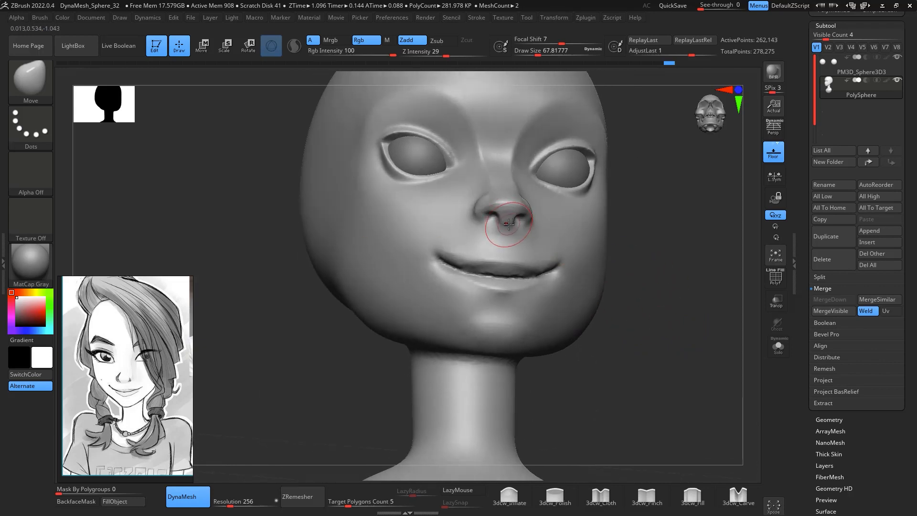
key("b")
key("c")
key("b")
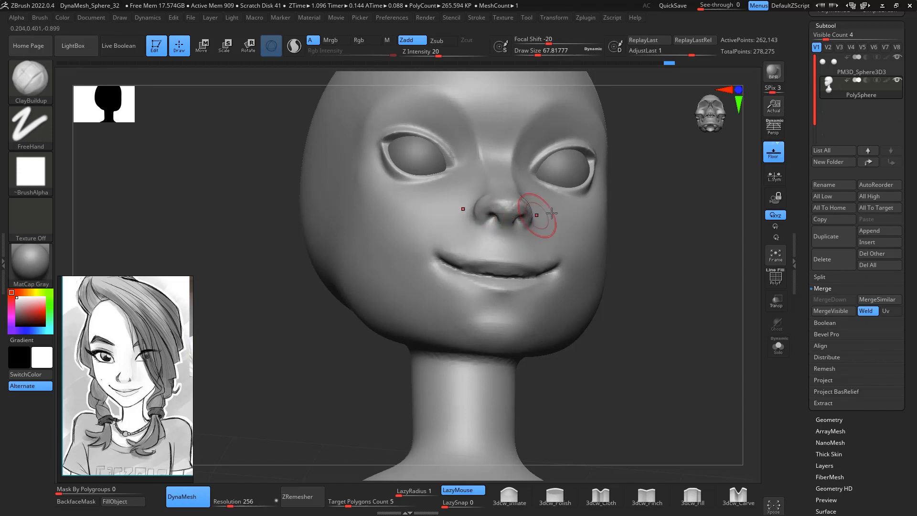
left_click_drag(687, 306, 682, 349, "shift")
left_click_drag(521, 218, 529, 201, "shift")
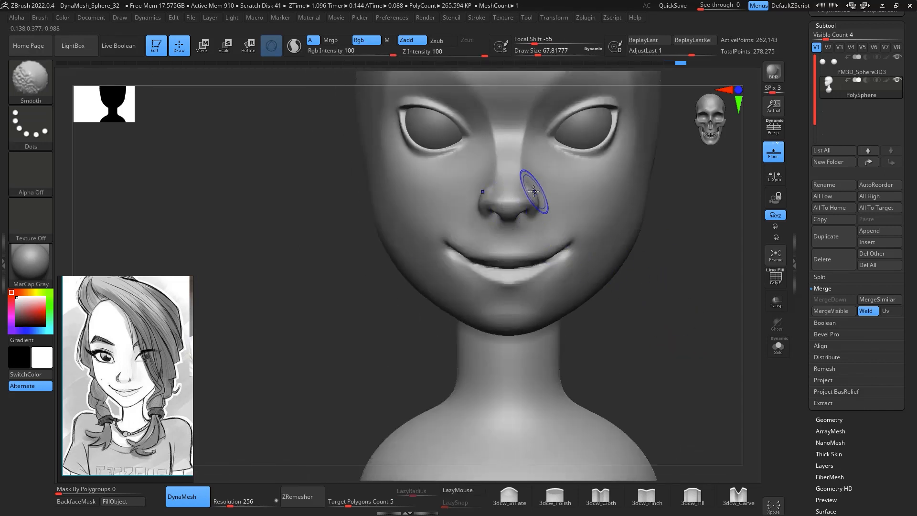
mouse_move(686, 330)
left_mouse_down("alt")
mouse_move(683, 296)
mouse_move(669, 336)
left_mouse_up("alt")
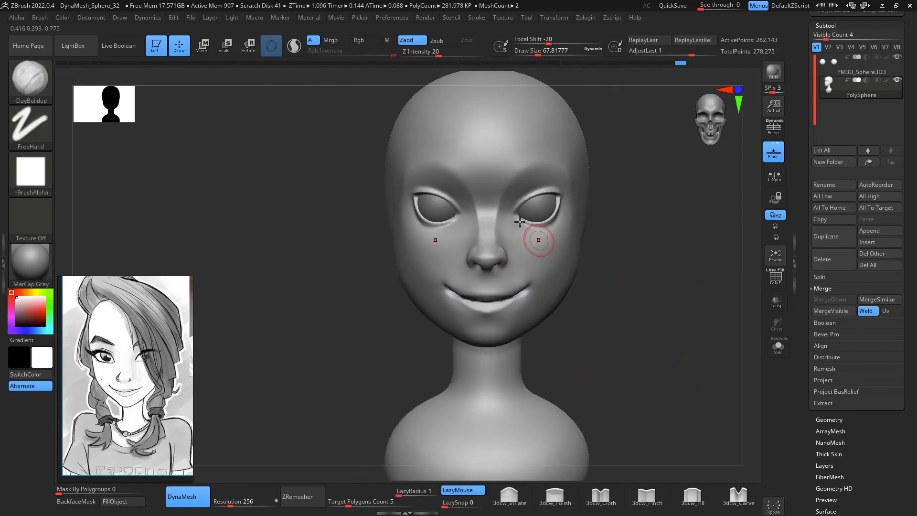
Reshape the brow ridges above the eyes with the Move brush at draw size about 145, and undo the last stroke
key("b")
key("m")
key("v")
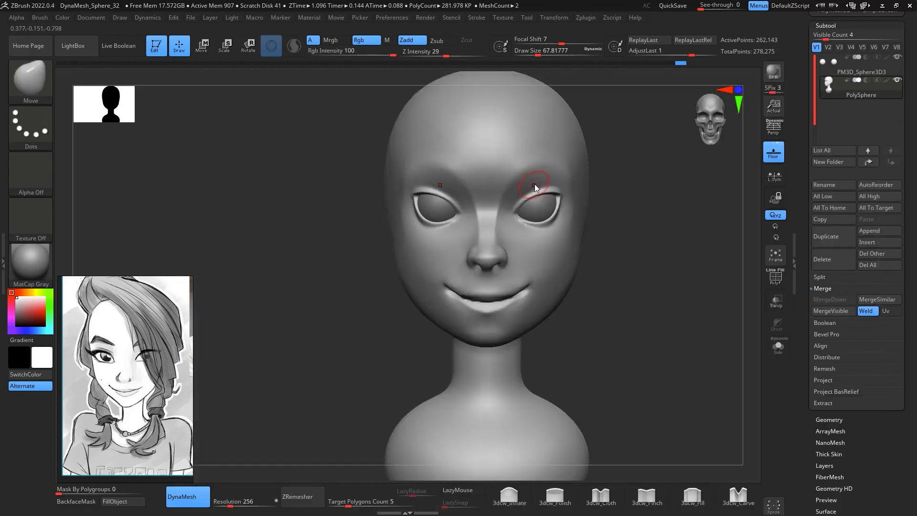
key("space")
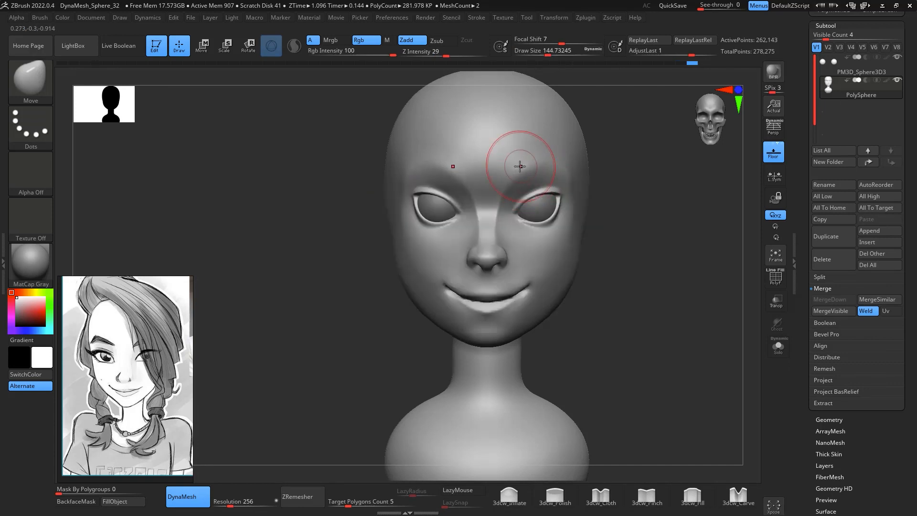
mouse_move(548, 146)
right_mouse_down()
mouse_move(530, 154)
mouse_move(536, 160)
right_mouse_up()
key("shift")
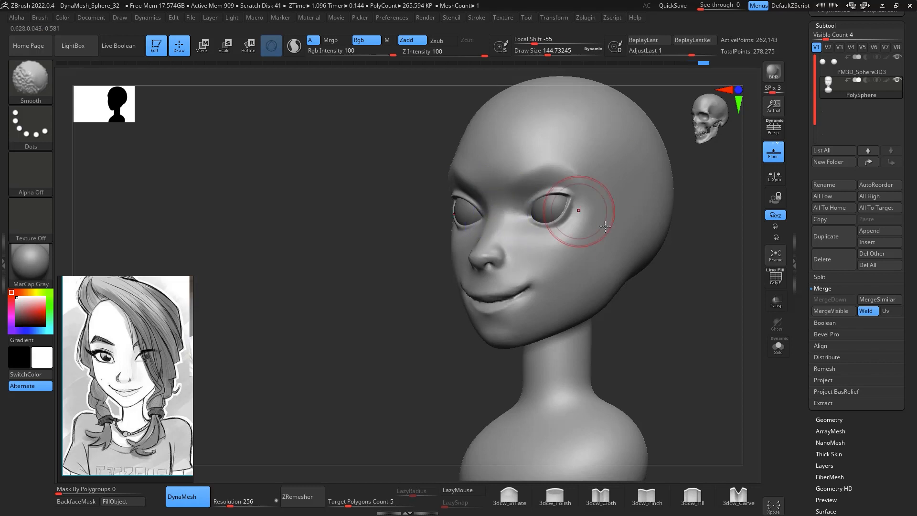
right_click_drag(579, 213, 704, 275, "shift")
key("ctrl+z")
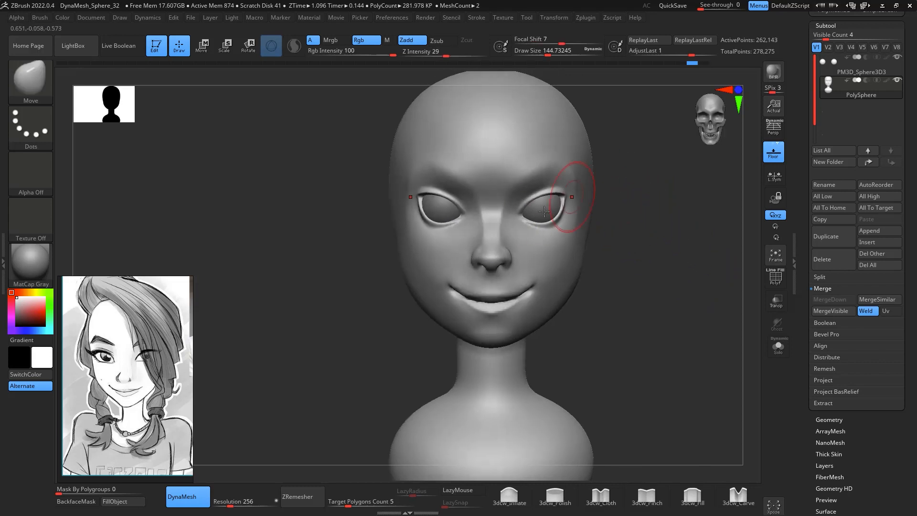
Set the draw size to about 124 and smooth the inner brow area above the eyes
key("space")
left_click_drag(504, 222, 500, 223)
key("shift")
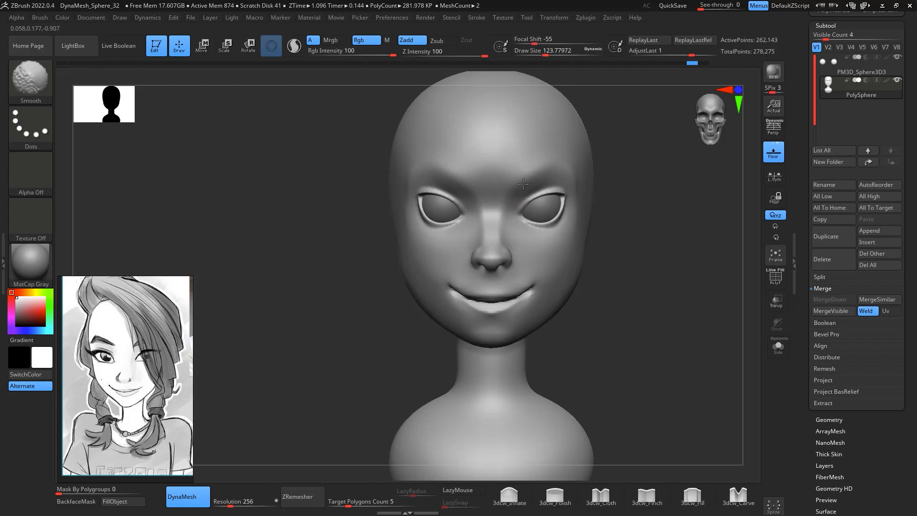
left_click_drag(523, 184, 509, 176, "shift")
left_click_drag(667, 299, 712, 283)
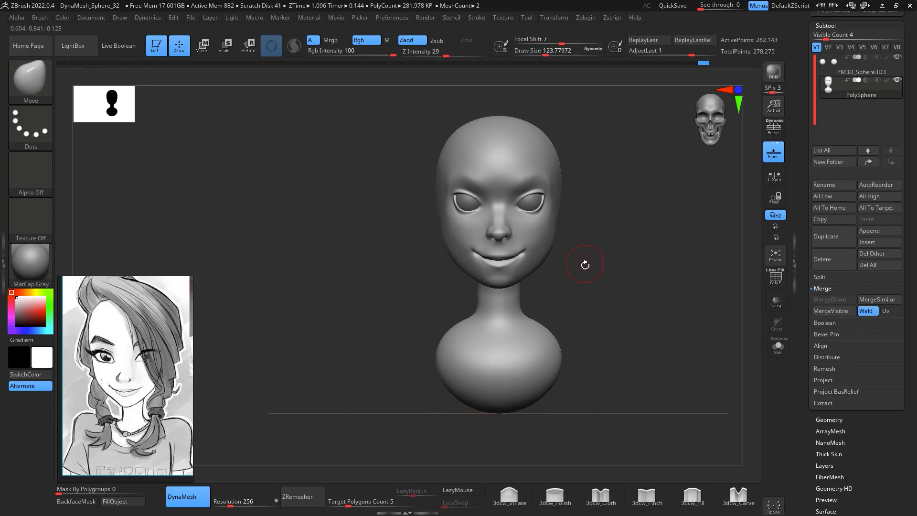
Polish the forehead above the brows with the sPolish brush at draw size about 124
key("b")
key("s")
key("p")
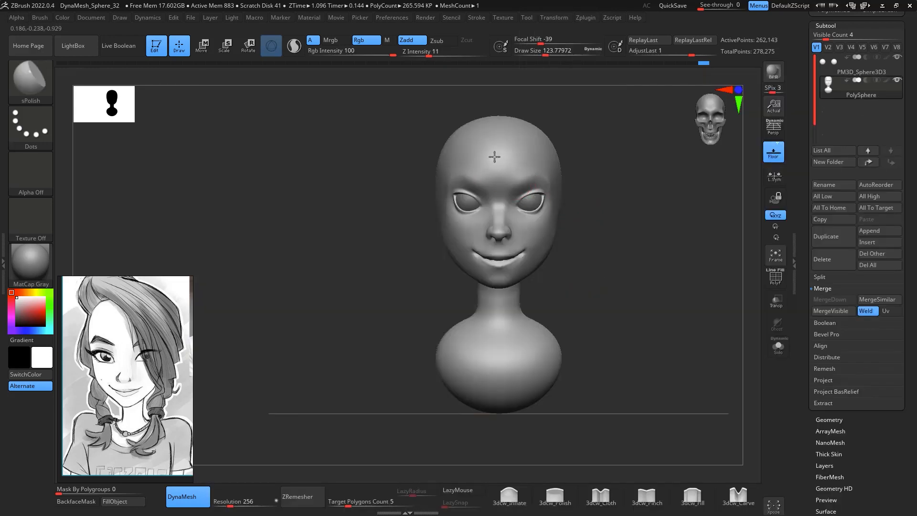
mouse_move(600, 214)
left_mouse_down()
mouse_move(681, 261)
mouse_move(697, 278)
mouse_move(678, 279)
mouse_move(714, 322)
mouse_move(540, 285)
mouse_move(566, 229)
mouse_move(655, 268)
mouse_move(610, 250)
mouse_move(689, 268)
mouse_move(659, 303)
mouse_move(630, 262)
mouse_move(658, 287)
mouse_move(579, 317)
mouse_move(692, 211)
mouse_move(568, 265)
mouse_move(571, 285)
mouse_move(607, 216)
left_mouse_up()
Mark the inner ends of the collarbones below the neck with ClayBuildup at draw size about 83
key("b")
key("c")
key("b")
key("space")
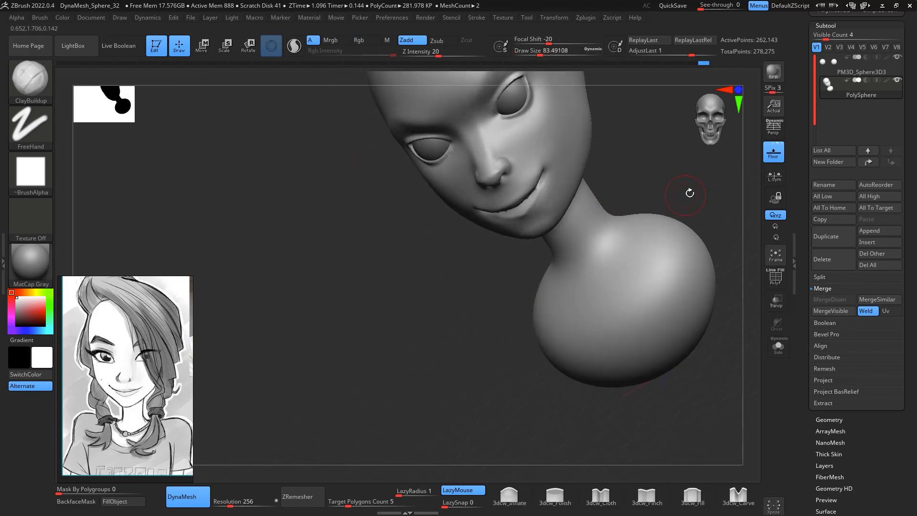
left_click_drag(689, 191, 549, 301)
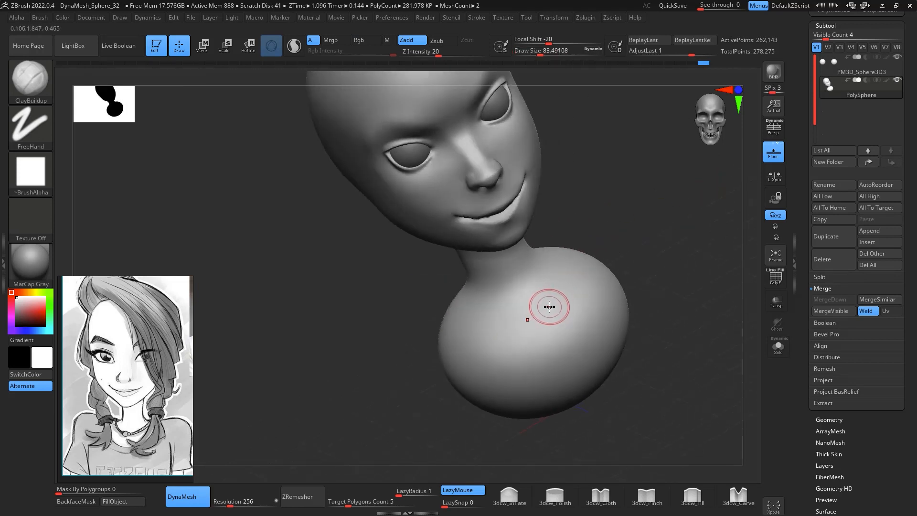
left_click_drag(550, 307, 550, 305)
Build up the collarbone ridges from the inner ends out to the shoulders and neck base, and smooth the strokes
left_click_drag(635, 200, 608, 229)
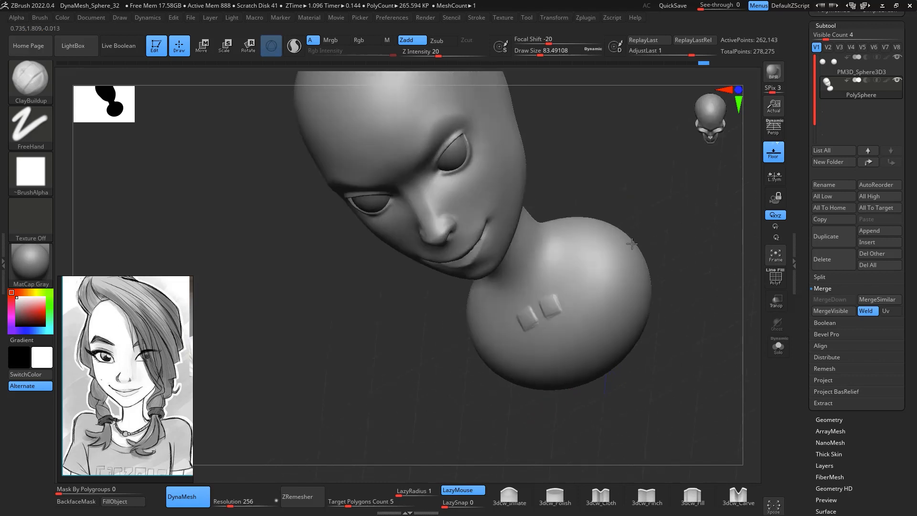
left_click_drag(551, 306, 585, 238)
left_click_drag(559, 292, 601, 234)
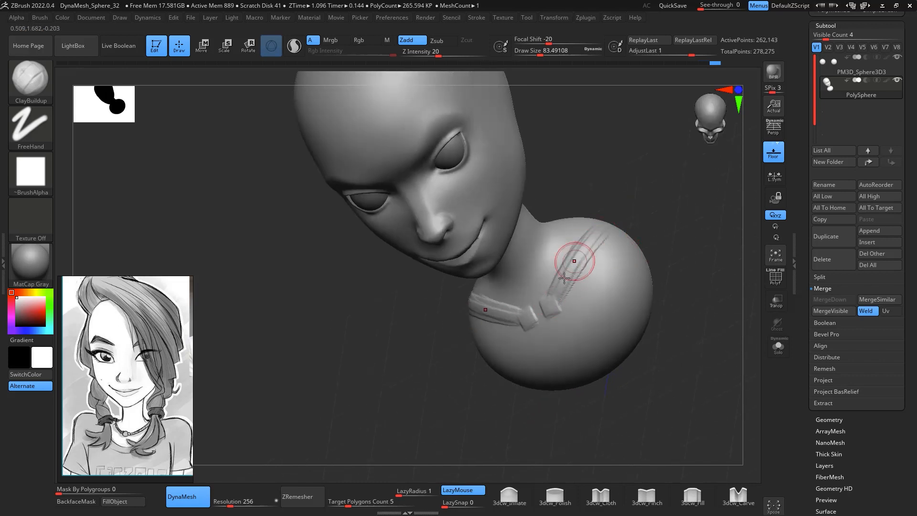
left_click_drag(556, 267, 576, 232)
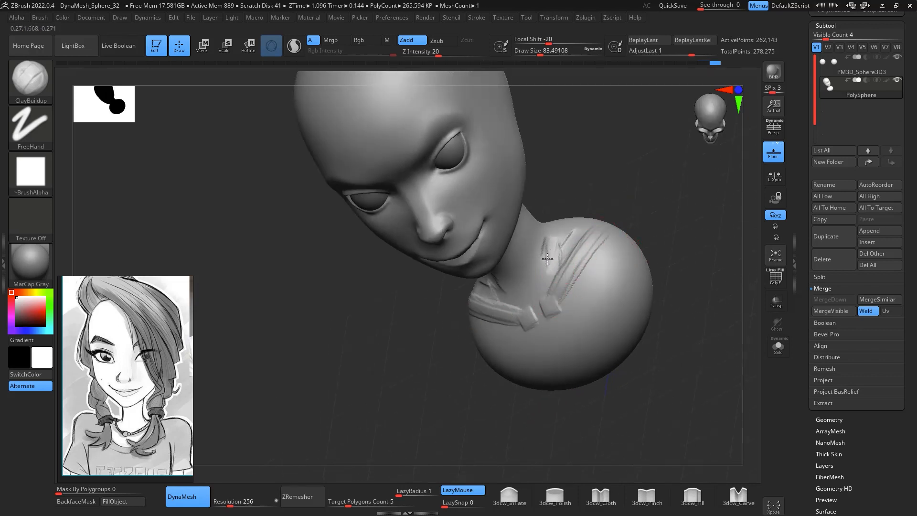
key("shift")
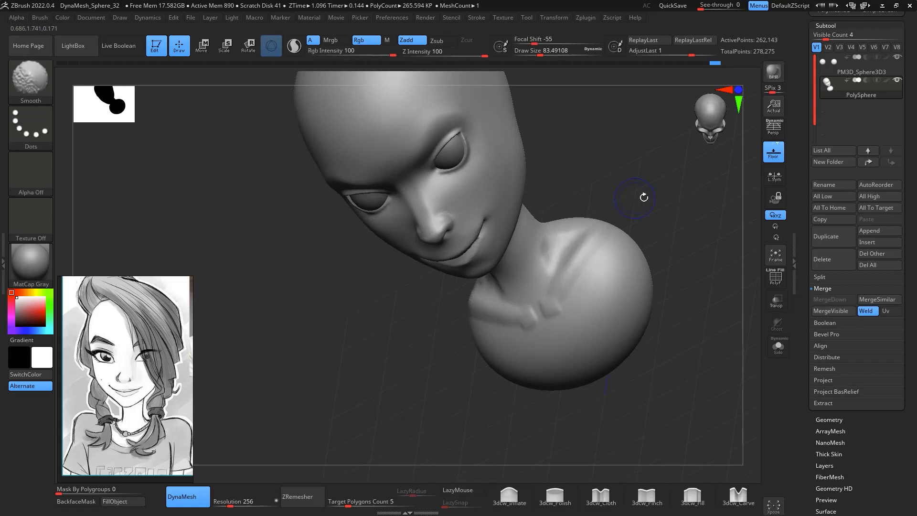
Build up the neck muscles from the collarbones to behind the jaw, and smooth the neck at draw size about 140
mouse_move(643, 197)
left_mouse_down()
mouse_move(651, 229)
mouse_move(677, 231)
mouse_move(565, 257)
mouse_move(603, 205)
left_mouse_up()
left_click_drag(630, 193, 653, 187)
left_click_drag(564, 270, 621, 175)
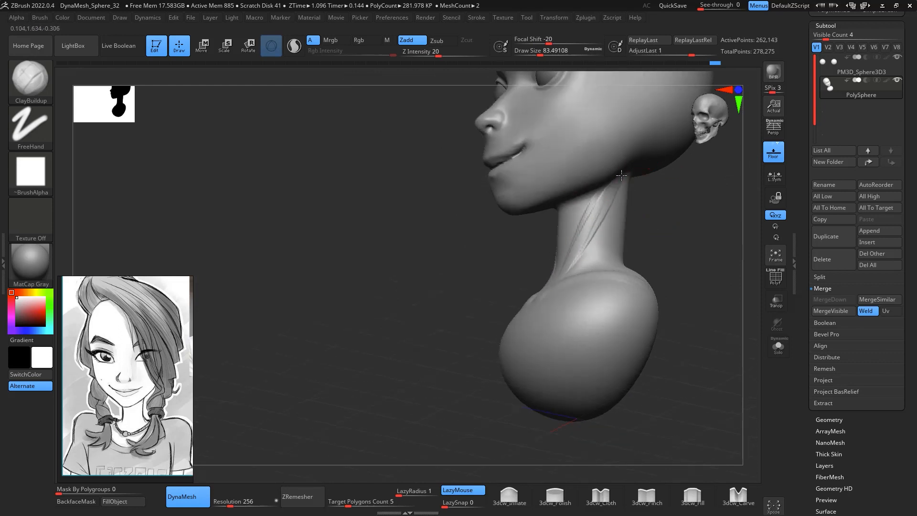
right_click_drag(603, 202, 612, 228)
left_click_drag(685, 249, 658, 263)
key("space")
left_click_drag(585, 242, 587, 239, "shift")
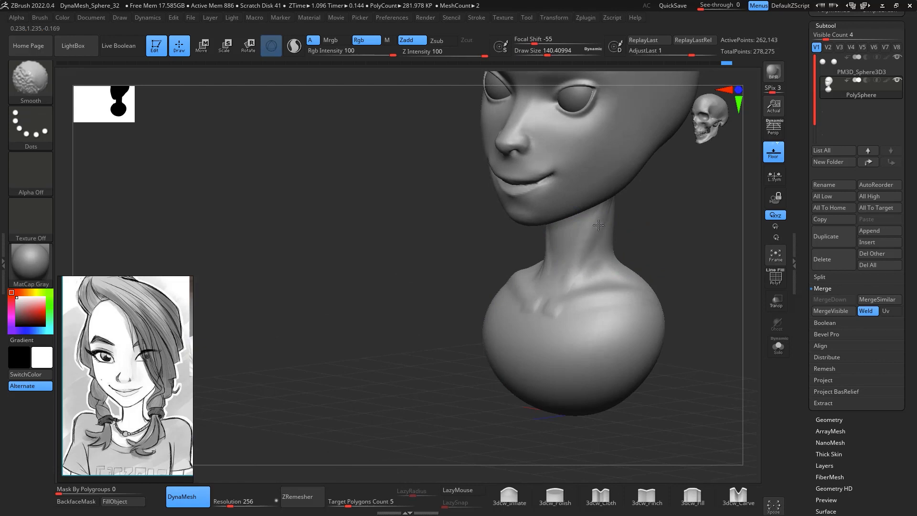
right_click_drag(599, 215, 661, 227, "shift")
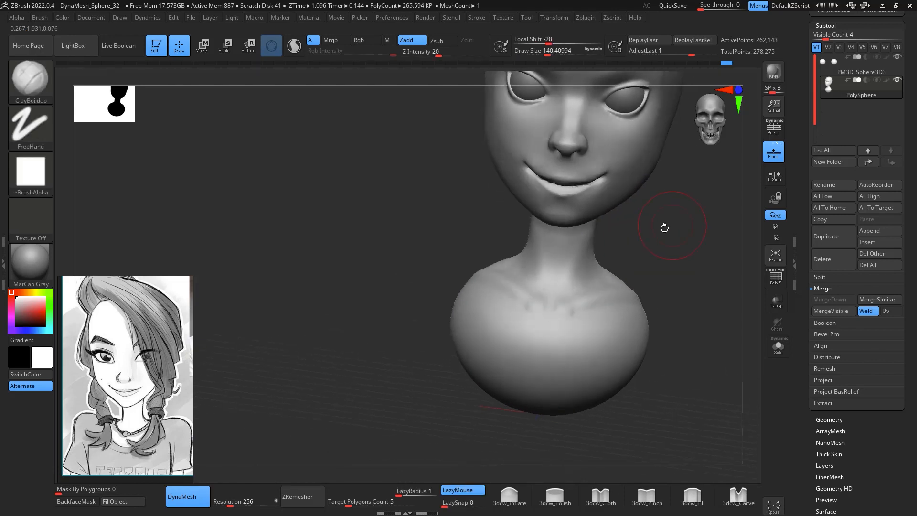
right_click_drag(535, 255, 621, 210)
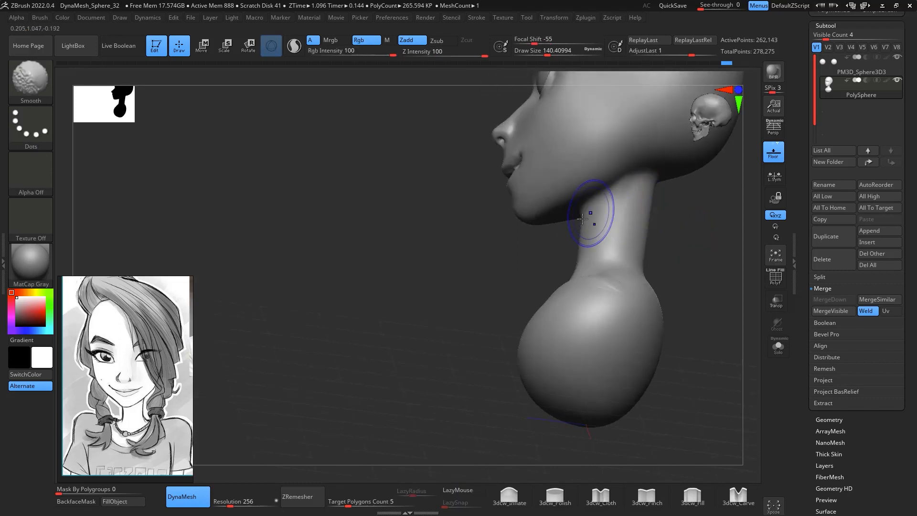
mouse_move(665, 250)
right_mouse_down("shift")
mouse_move(721, 262)
mouse_move(636, 267)
right_mouse_up("shift")
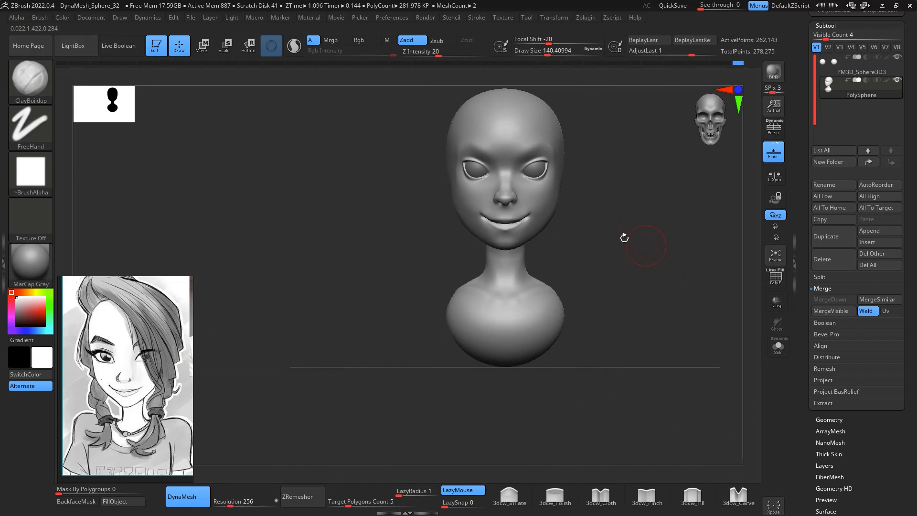
Switch to the Move brush at draw size about 262 for shaping the jaw, and turn on the perspective view
right_click_drag(601, 220, 641, 270, "ctrl")
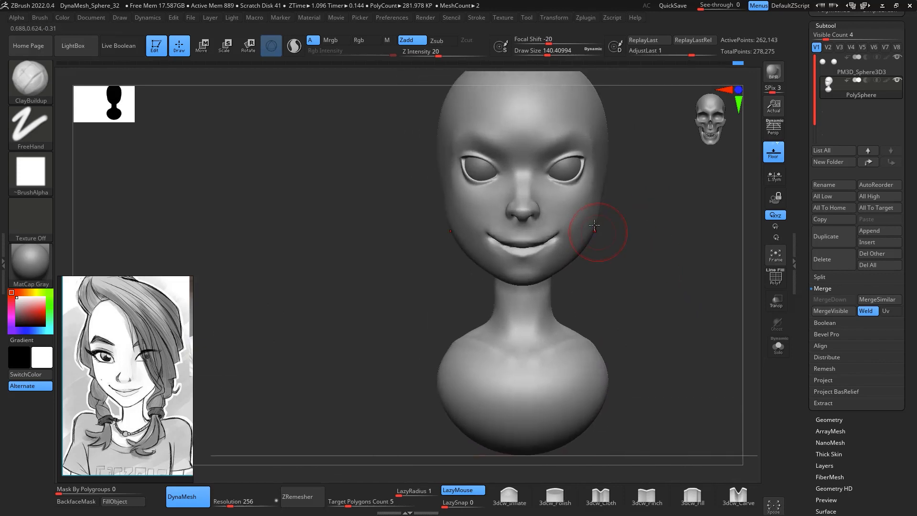
key("b")
key("m")
key("v")
key("space")
left_click_drag(603, 225, 615, 226)
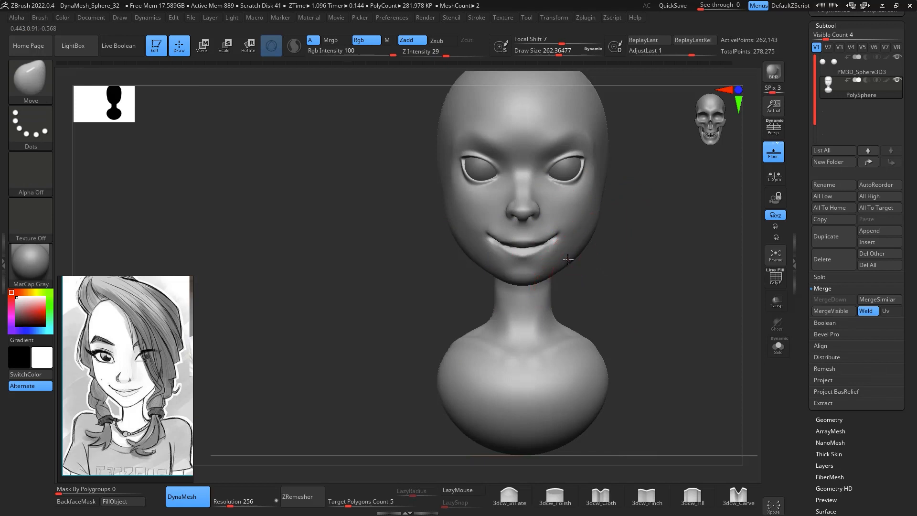
key("p")
left_click_drag(645, 155, 708, 189)
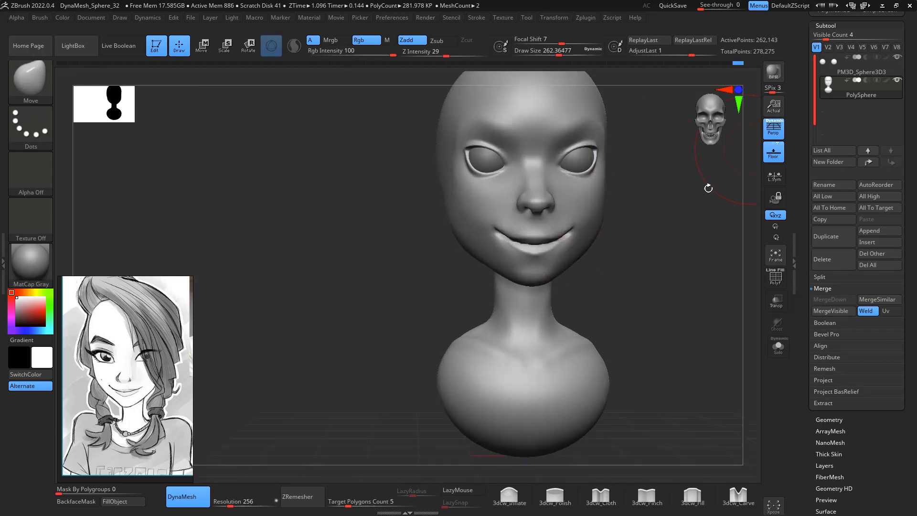
Set the Move brush's draw size to about 415 for shaping the cheeks and jaw in the front view
left_click_drag(692, 314, 602, 323)
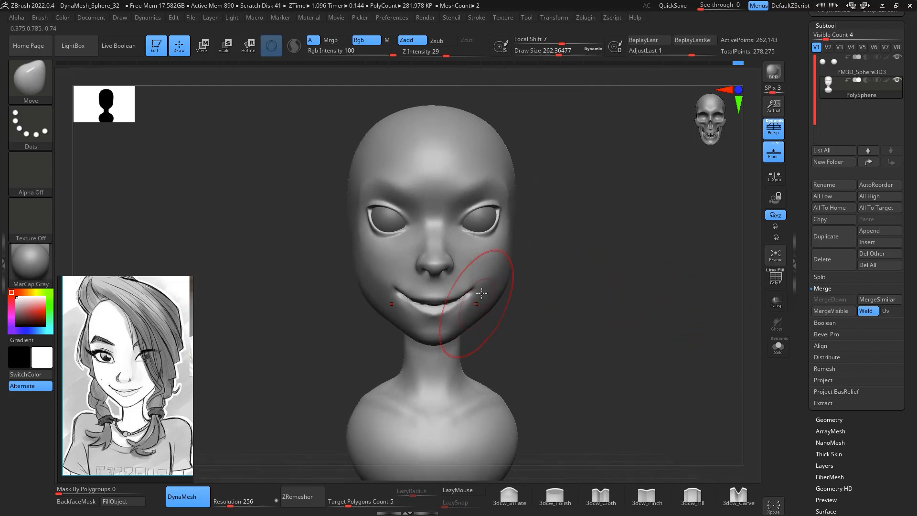
key("space")
left_click_drag(515, 261, 529, 265)
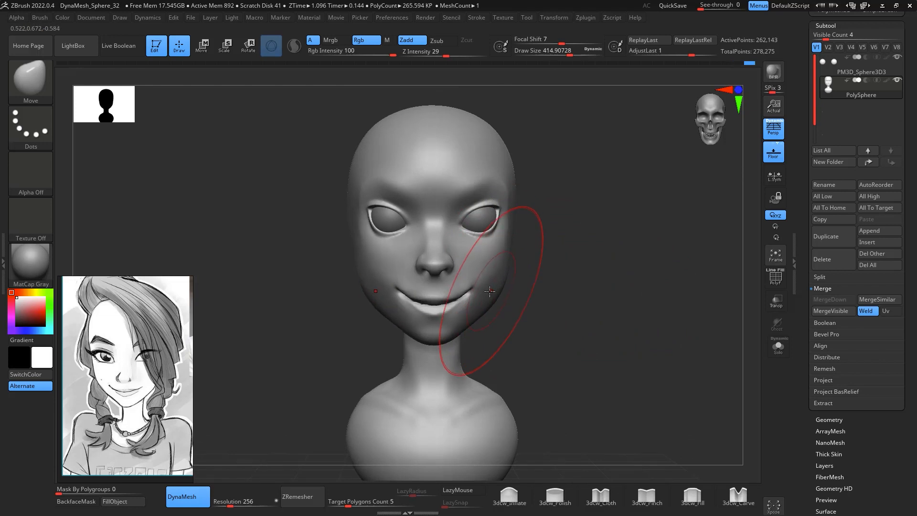
Refine the cheek and mouth area with the Move brush at a draw size of about 274
key("space")
left_click_drag(479, 311, 443, 290)
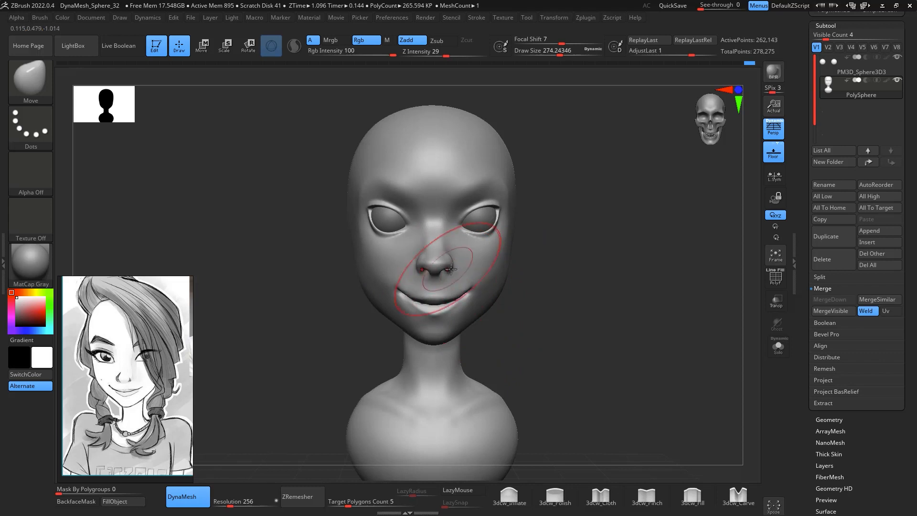
left_click_drag(581, 242, 587, 246, "shift")
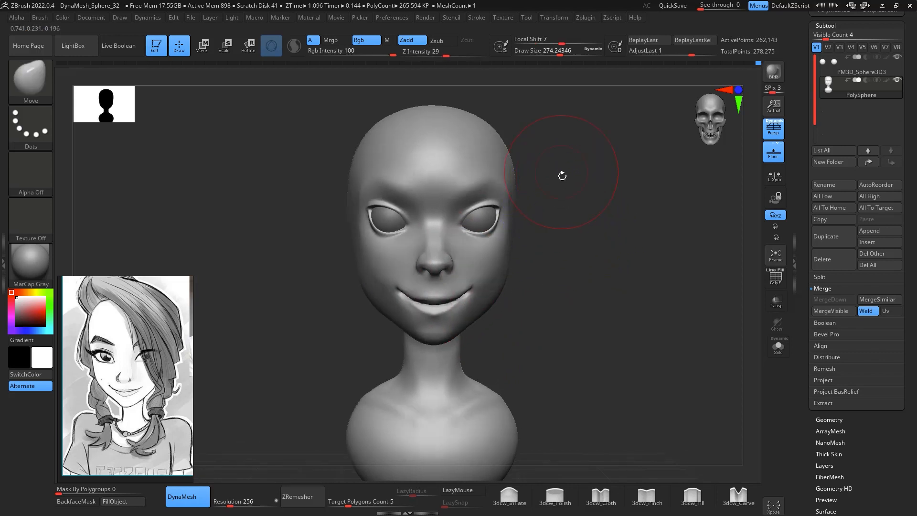
Round out the front of the skull from above with the Move brush at a draw size of about 639
mouse_move(577, 193)
left_mouse_down("alt")
mouse_move(549, 178)
mouse_move(575, 171)
left_mouse_up("alt")
key("space")
key("space")
mouse_move(499, 142)
left_mouse_down()
mouse_move(509, 142)
mouse_move(487, 150)
mouse_move(477, 171)
left_mouse_up()
mouse_move(593, 168)
left_mouse_down()
mouse_move(612, 168)
mouse_move(624, 204)
mouse_move(536, 180)
mouse_move(544, 164)
mouse_move(573, 256)
mouse_move(575, 183)
left_mouse_up()
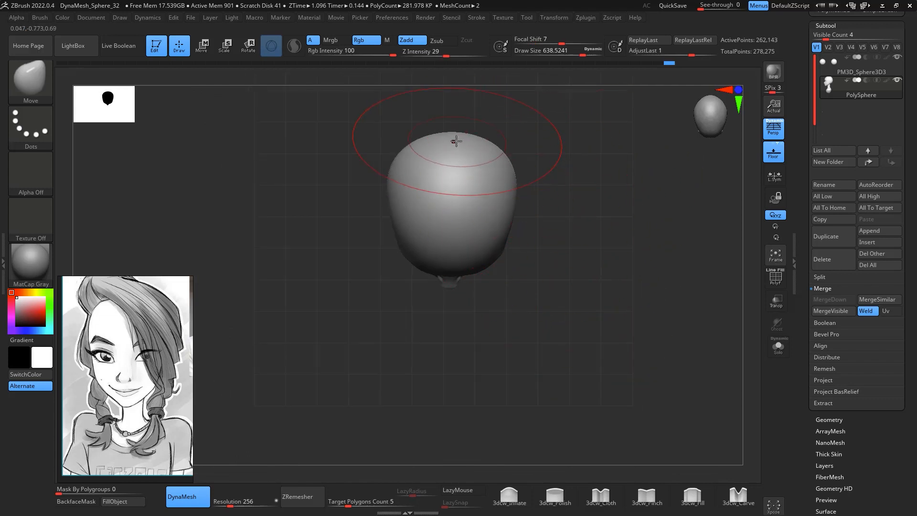
left_click_drag(455, 139, 457, 132)
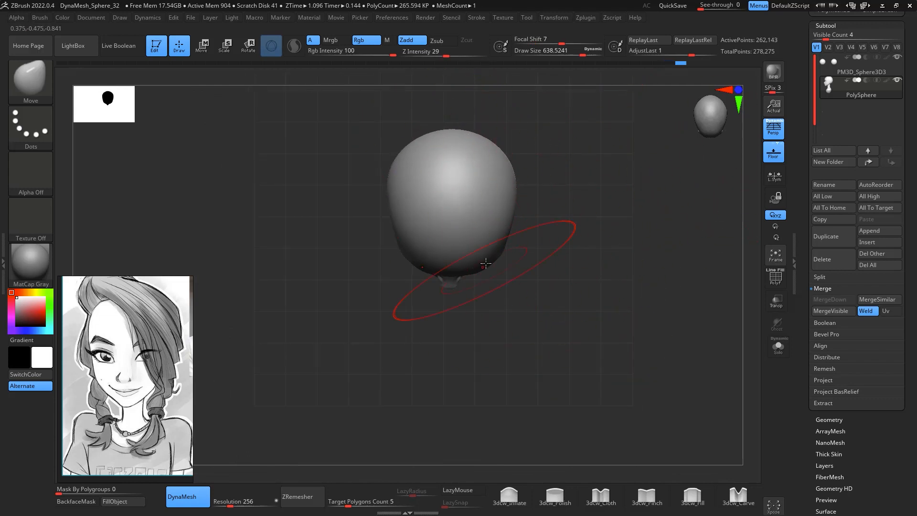
left_click_drag(529, 247, 634, 239)
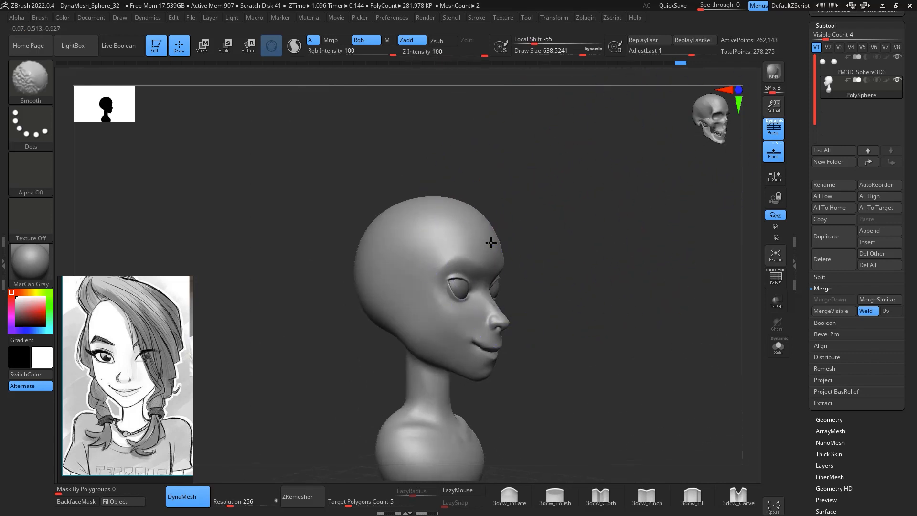
left_click_drag(621, 320, 576, 262)
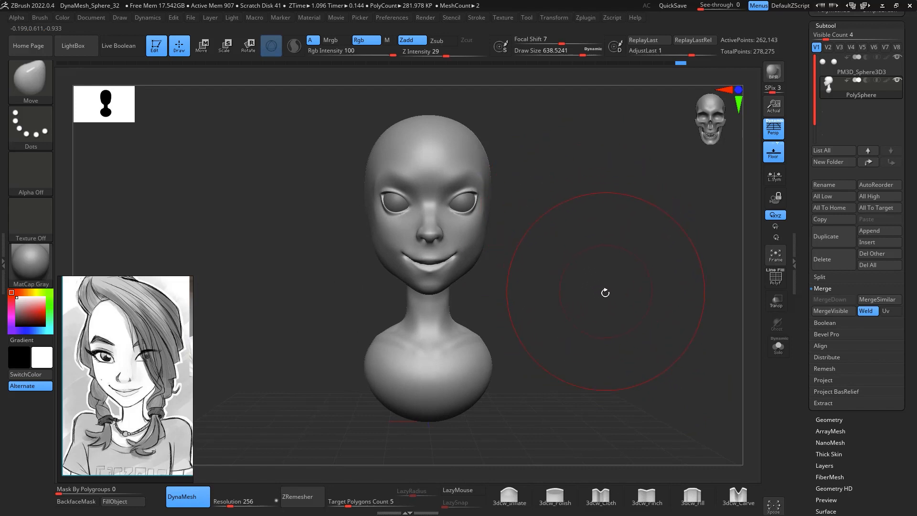
Adjust the lower face and the outer eyelids with the Move brush at draw sizes of about 331 and 177
left_click_drag(605, 292, 456, 345, "alt")
key("space")
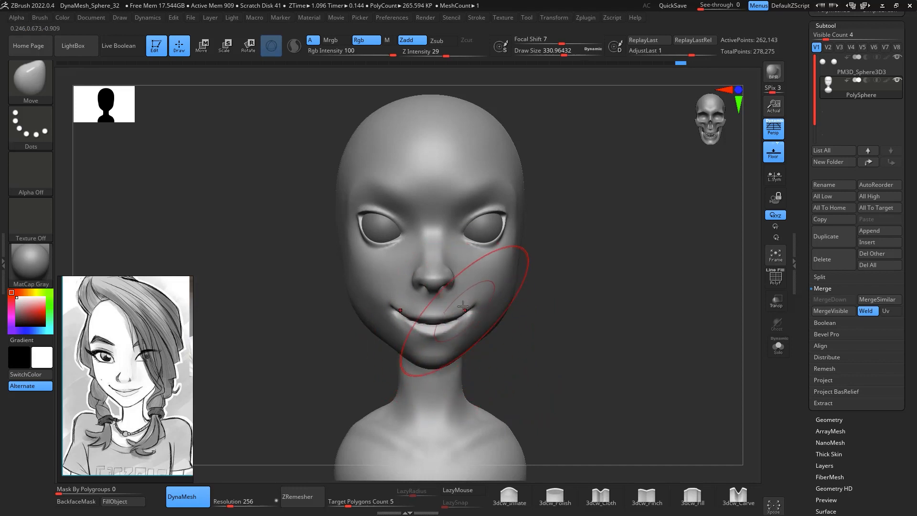
mouse_move(578, 185)
left_mouse_down()
mouse_move(616, 178)
mouse_move(543, 231)
mouse_move(546, 224)
mouse_move(503, 221)
left_mouse_up()
key("space")
key("space")
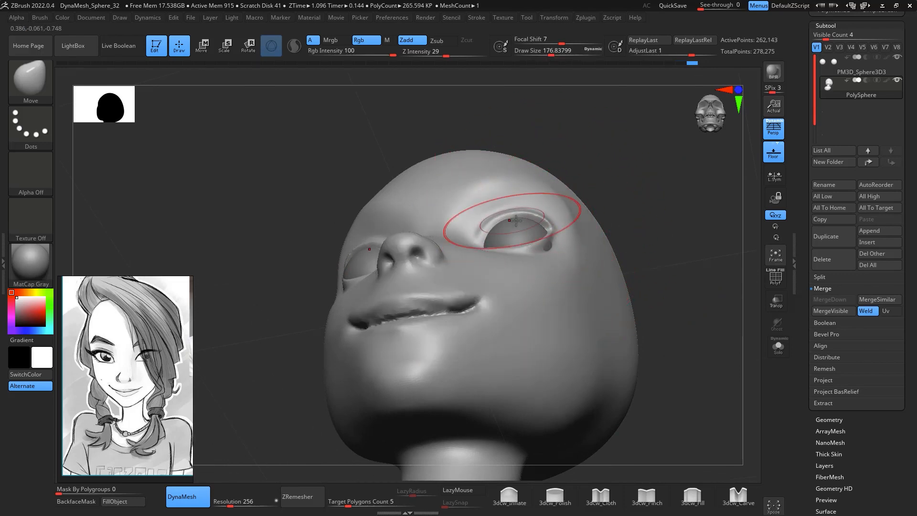
left_click_drag(609, 203, 629, 251)
left_click_drag(535, 258, 545, 262)
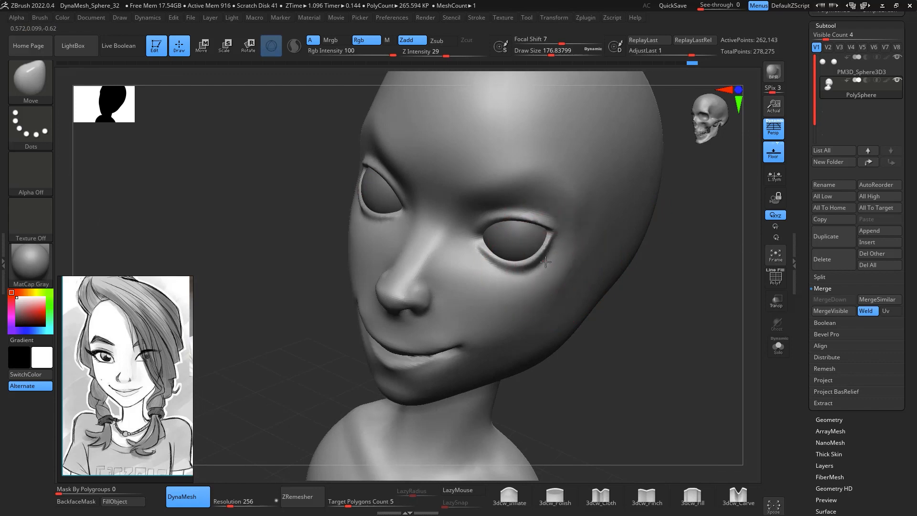
mouse_move(625, 298)
left_mouse_down()
mouse_move(667, 309)
mouse_move(684, 351)
mouse_move(648, 274)
mouse_move(667, 367)
left_mouse_up()
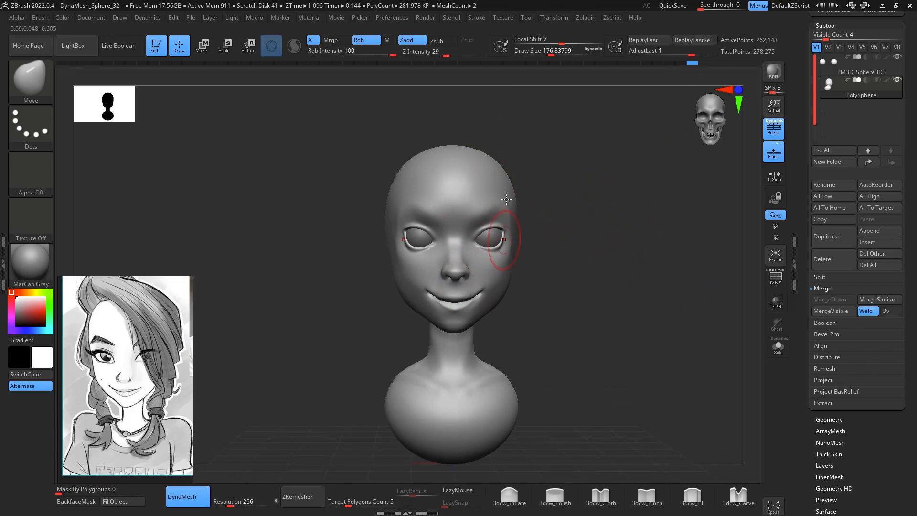
Select the ZRemesherGuides brush and set its draw size to about 33
mouse_move(641, 274)
left_mouse_down()
mouse_move(690, 259)
mouse_move(638, 284)
mouse_move(642, 271)
left_mouse_up()
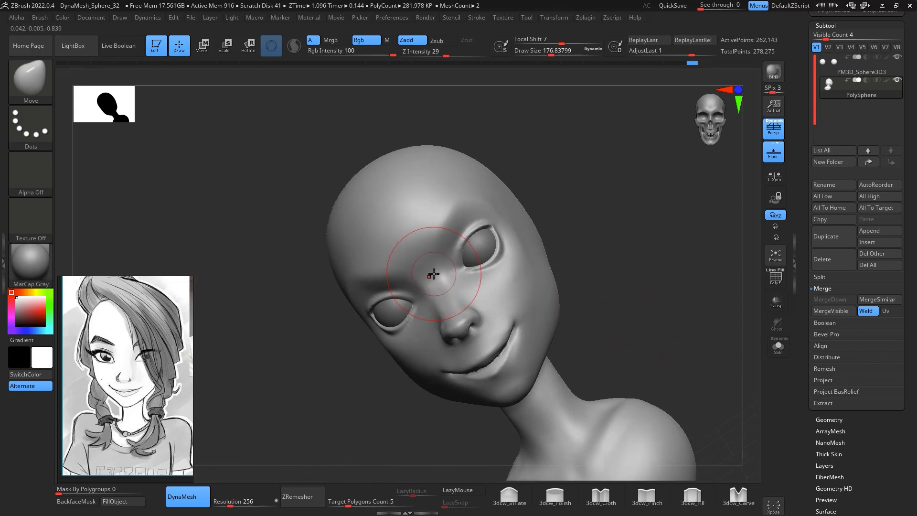
key("b")
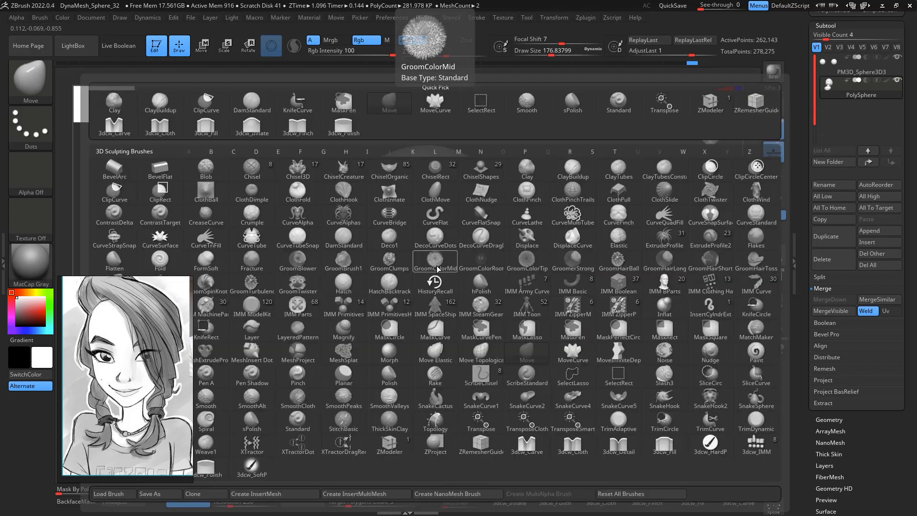
left_click(492, 447)
key("space")
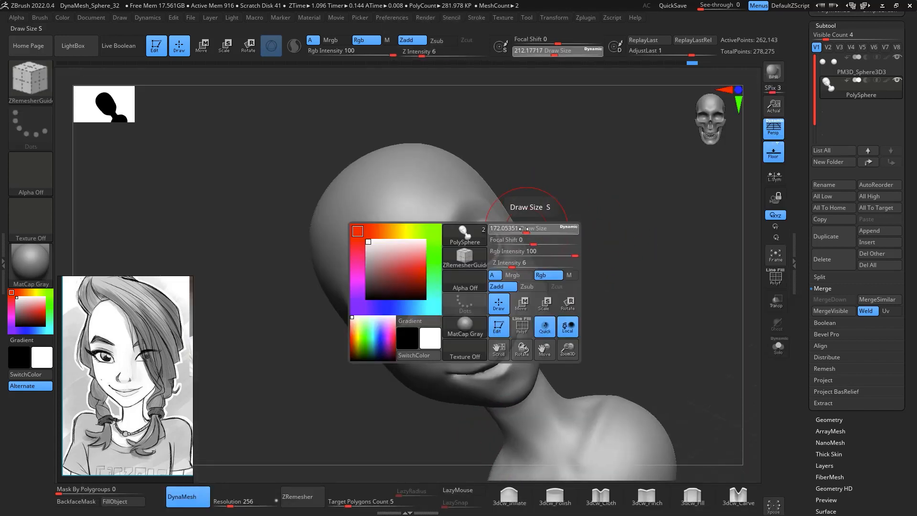
left_click_drag(524, 228, 507, 229)
mouse_move(525, 220)
right_mouse_down("ctrl")
mouse_move(548, 240)
mouse_move(550, 228)
right_mouse_up("ctrl")
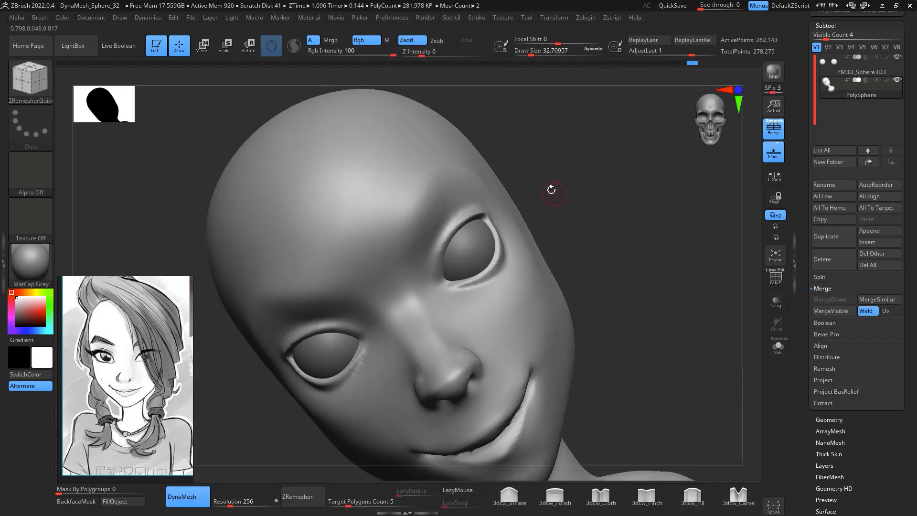
Draw a symmetrical ZRemesher guide from the centre of the brow around the eye socket to the bridge of the nose
left_click_drag(382, 275, 398, 245)
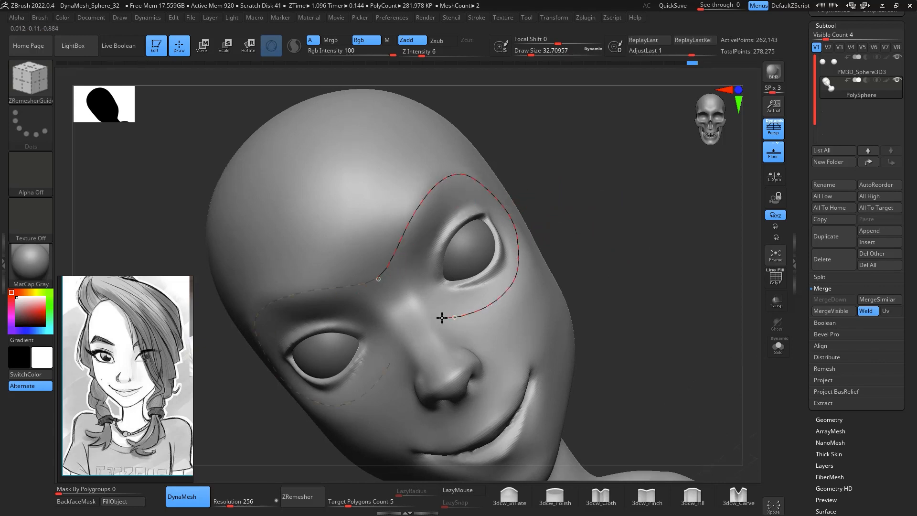
left_click_drag(417, 319, 409, 307)
mouse_move(658, 262)
left_mouse_down()
mouse_move(683, 258)
mouse_move(634, 265)
mouse_move(606, 242)
left_mouse_up()
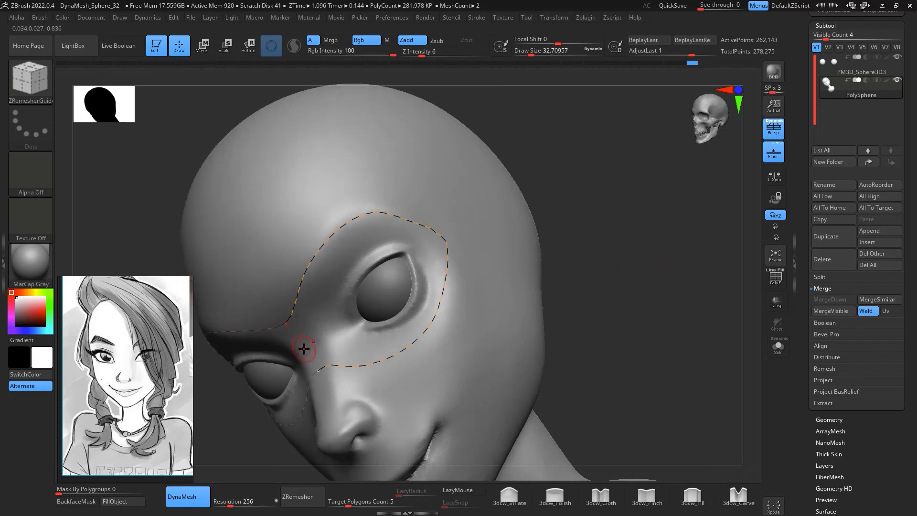
left_click_drag(310, 345, 337, 338)
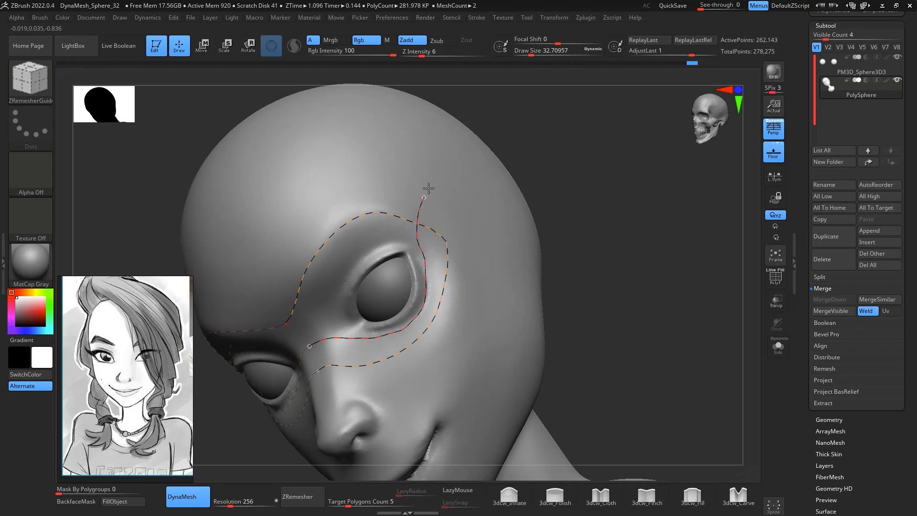
left_click_drag(458, 155, 479, 141)
left_click_drag(640, 250, 658, 276)
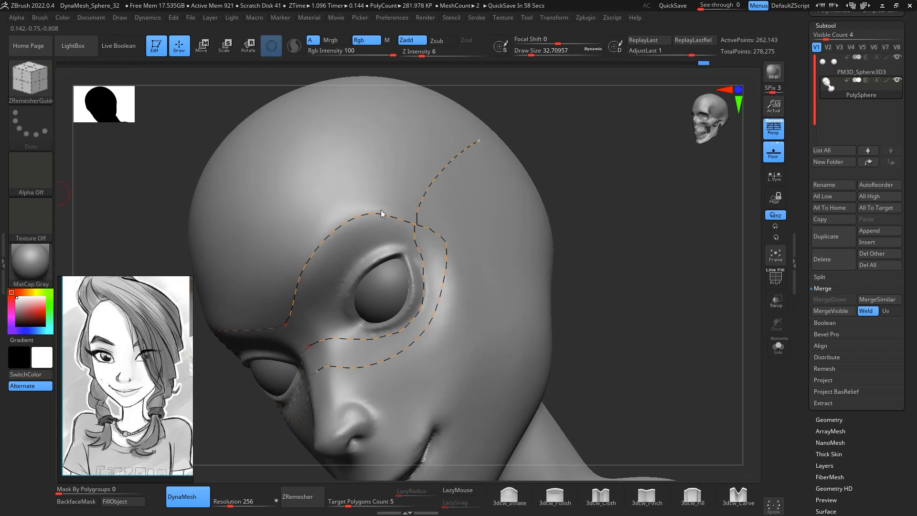
key("ctrl+z")
Draw ZRemesher guides around the eyelids, up the forehead, down past the nose to the nostril, and across the temple
mouse_move(611, 190)
left_mouse_down()
mouse_move(606, 216)
mouse_move(609, 193)
left_mouse_up()
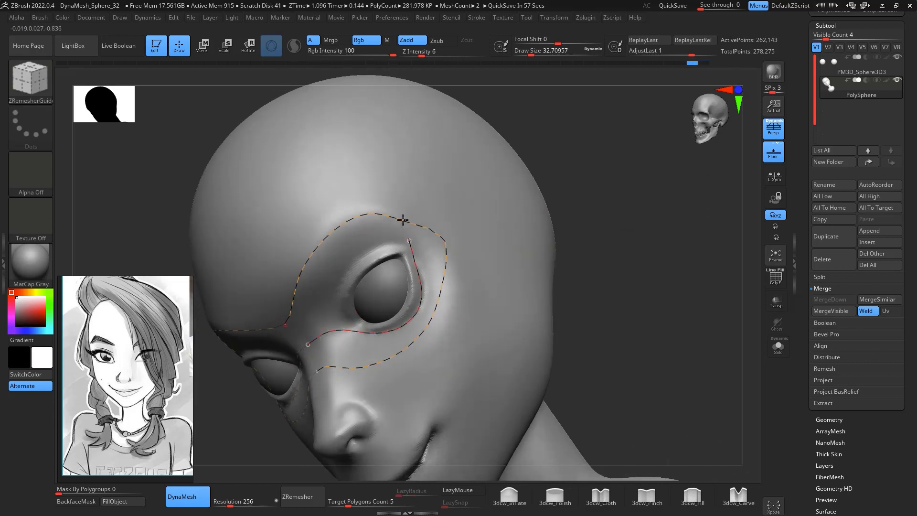
left_click_drag(648, 245, 639, 234)
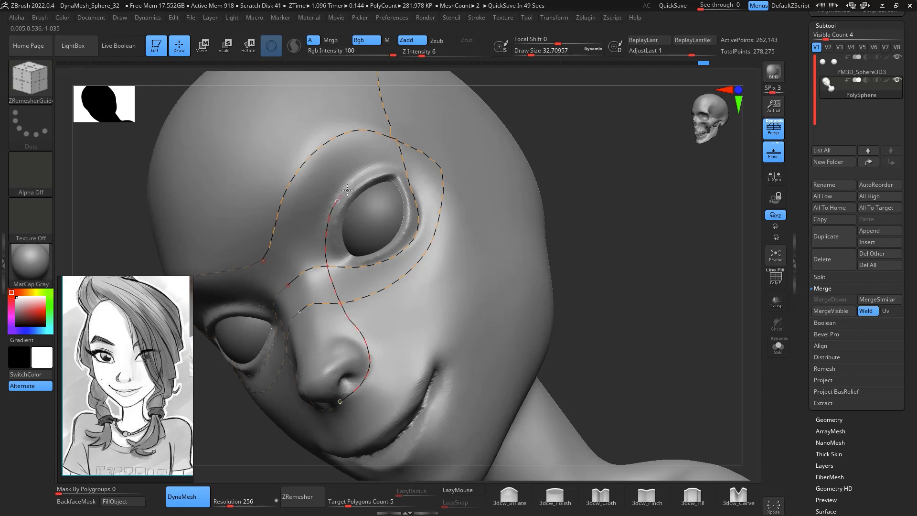
left_click_drag(588, 204, 667, 270)
left_click_drag(439, 155, 452, 131, "alt")
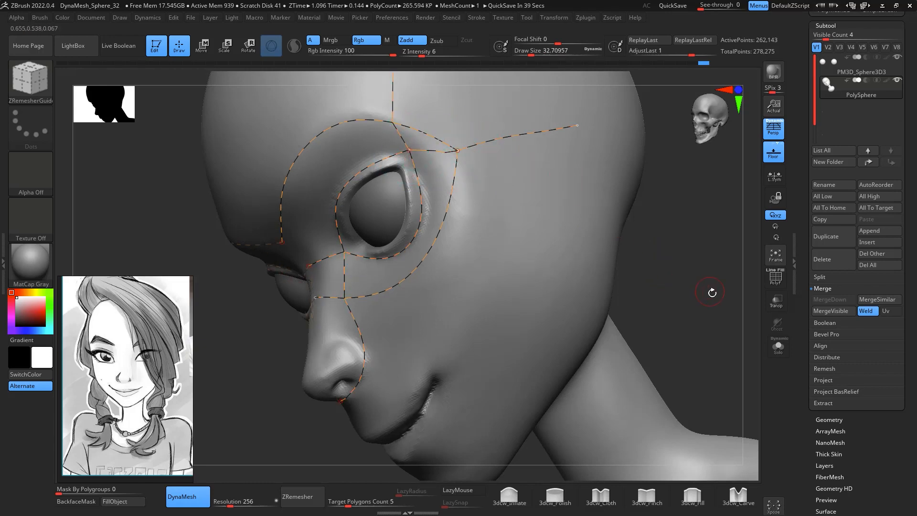
Draw a guide from the nose bridge around the mouth to the chin, and another around the outline of the lips
mouse_move(711, 292)
left_mouse_down()
mouse_move(728, 276)
mouse_move(672, 234)
mouse_move(681, 258)
mouse_move(672, 218)
left_mouse_up()
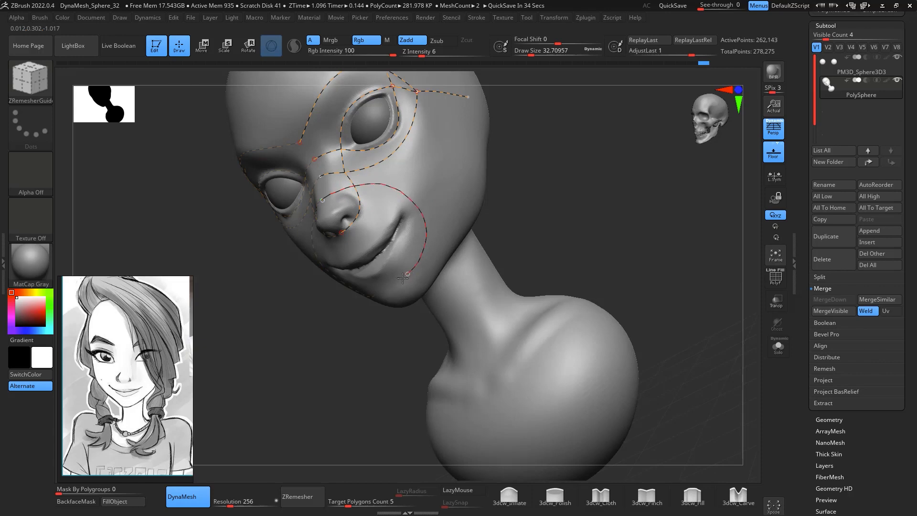
left_click_drag(650, 222, 673, 161)
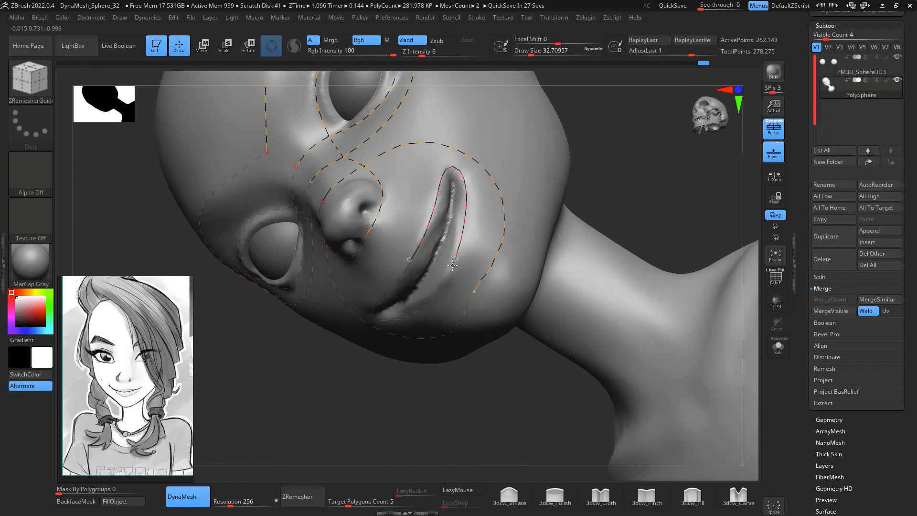
Draw a guide from between the lips through the mouth corner across the cheek, and tidy the guides where they meet at the corner
left_click_drag(675, 178, 614, 216)
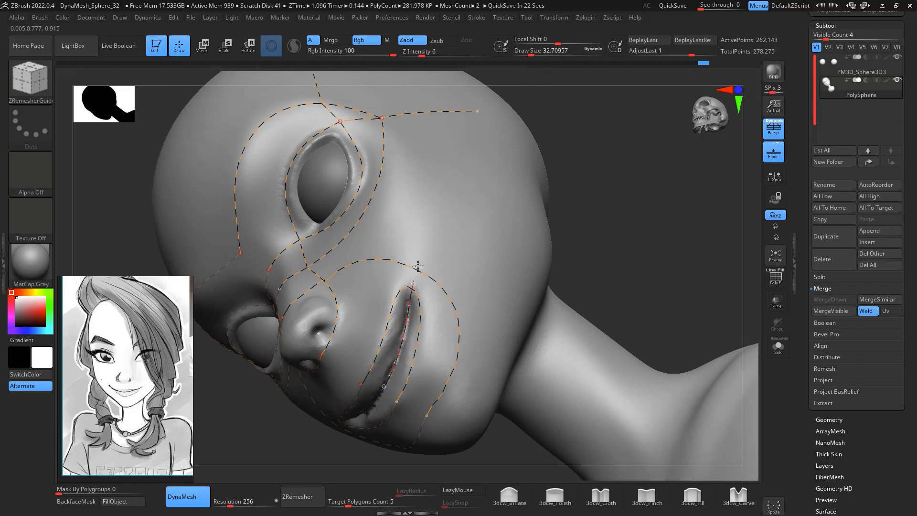
left_click_drag(467, 174, 498, 148)
left_click_drag(647, 229, 657, 243)
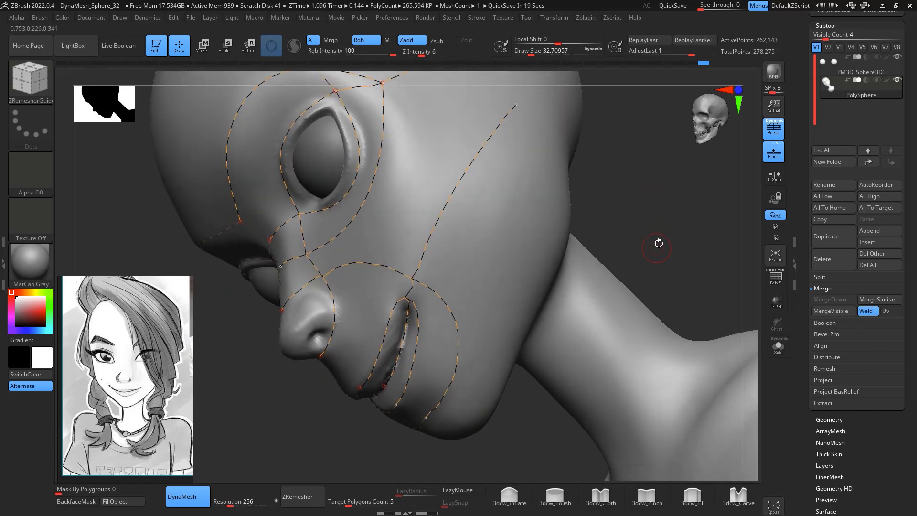
mouse_move(404, 285)
left_mouse_down("alt")
mouse_move(420, 301)
mouse_move(411, 266)
mouse_move(436, 227)
left_mouse_up("alt")
key("space")
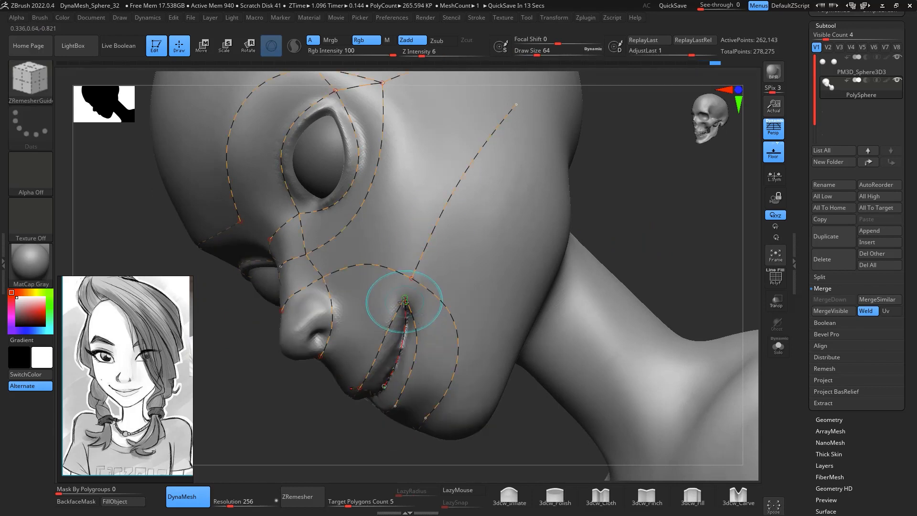
Draw a guide from the chin along the jaw and around the side of the head, and continue it down the neck
left_click_drag(647, 242, 645, 198, "alt")
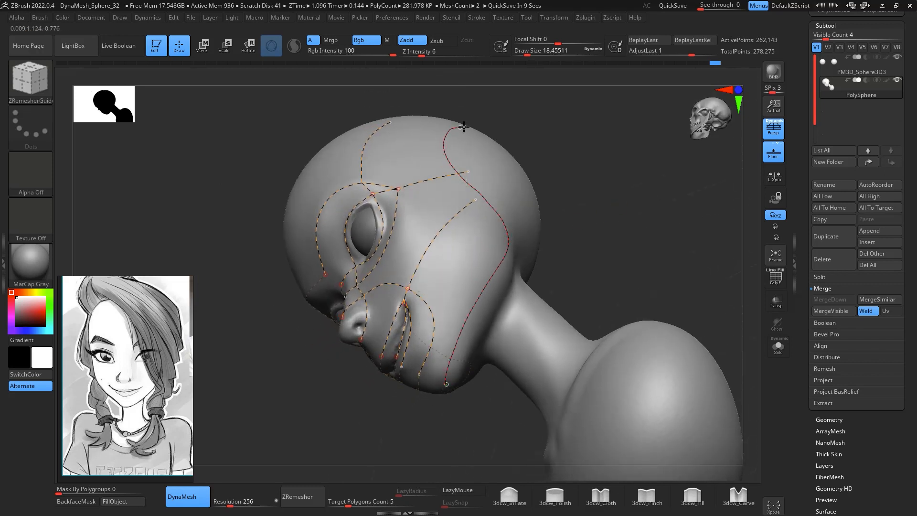
left_click_drag(479, 137, 499, 149)
mouse_move(610, 197)
left_mouse_down()
mouse_move(644, 216)
mouse_move(698, 202)
mouse_move(720, 327)
mouse_move(650, 316)
left_mouse_up()
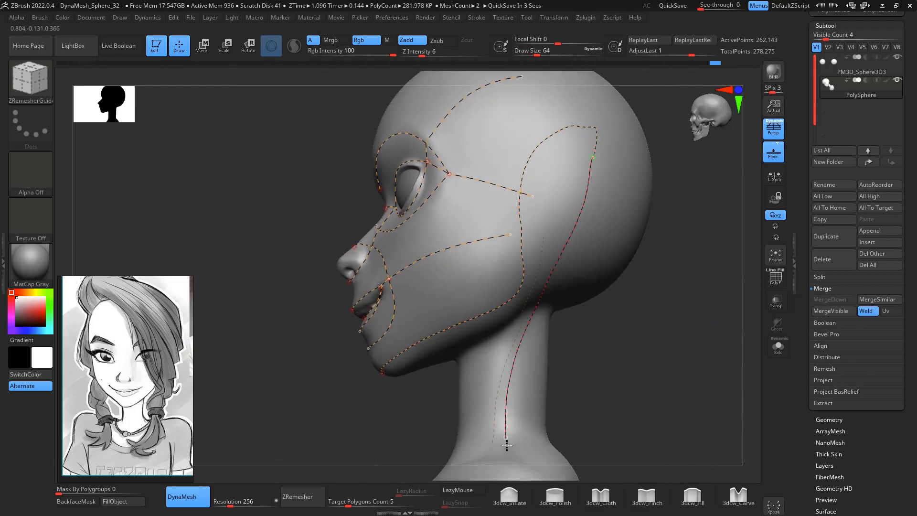
left_click_drag(641, 350, 644, 330)
Undo the last guide stroke and draw a ring guide around the neck, crossing the guide that runs down it
mouse_move(696, 286)
left_mouse_down()
mouse_move(669, 256)
mouse_move(576, 255)
mouse_move(586, 315)
mouse_move(618, 294)
mouse_move(597, 286)
mouse_move(646, 255)
mouse_move(631, 291)
left_mouse_up()
key("ctrl+z")
left_click_drag(495, 335, 510, 301)
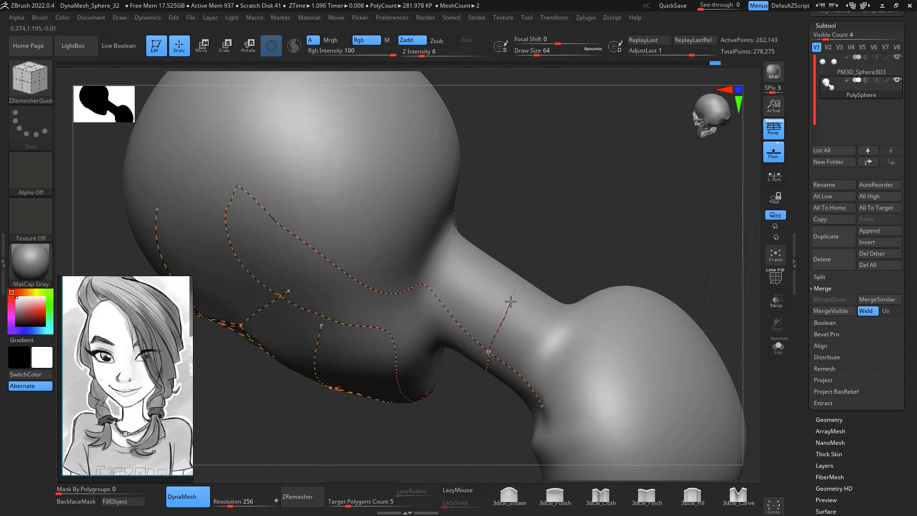
mouse_move(525, 266)
left_mouse_down()
mouse_move(548, 289)
mouse_move(510, 311)
left_mouse_up()
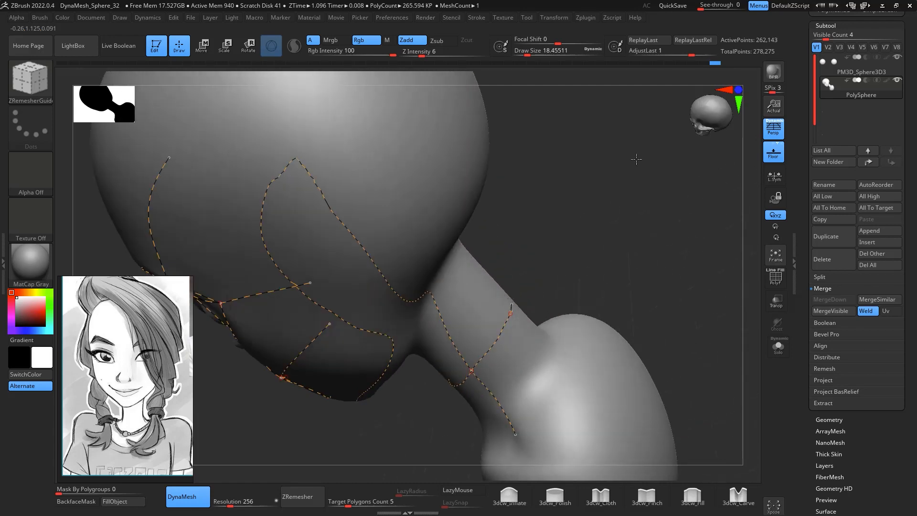
Remesh the bust with ZRemesher at a target polygon count of 5 and inspect the new surface
mouse_move(621, 249)
left_mouse_down()
mouse_move(660, 227)
mouse_move(681, 352)
mouse_move(653, 305)
mouse_move(599, 344)
mouse_move(598, 373)
mouse_move(607, 328)
mouse_move(596, 329)
mouse_move(603, 328)
mouse_move(588, 311)
left_mouse_up()
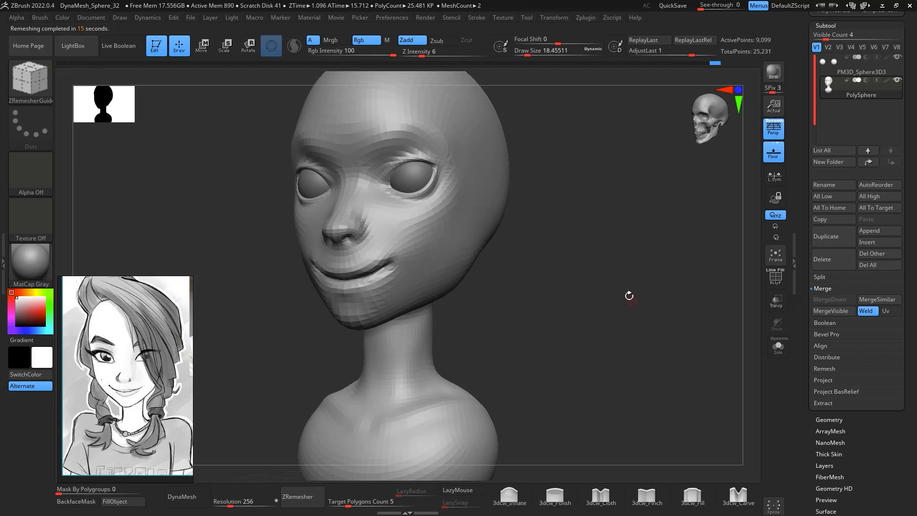
left_click_drag(629, 295, 559, 274, "shift")
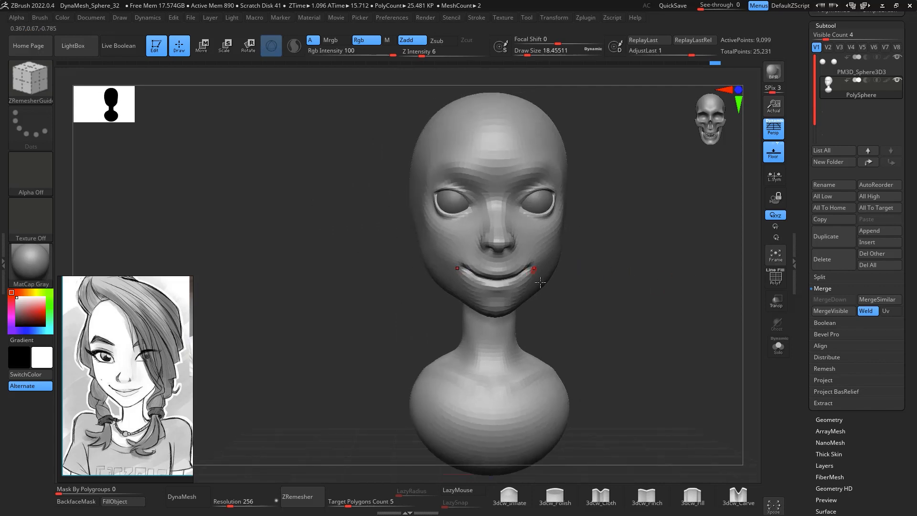
left_click_drag(625, 275, 603, 276)
Switch to the Move brush with a draw size of about 154 for reshaping the mouth corners
key("space")
left_click_drag(445, 280, 466, 281)
mouse_move(562, 282)
left_mouse_down("shift")
mouse_move(583, 277)
mouse_move(600, 296)
mouse_move(582, 279)
left_mouse_up("shift")
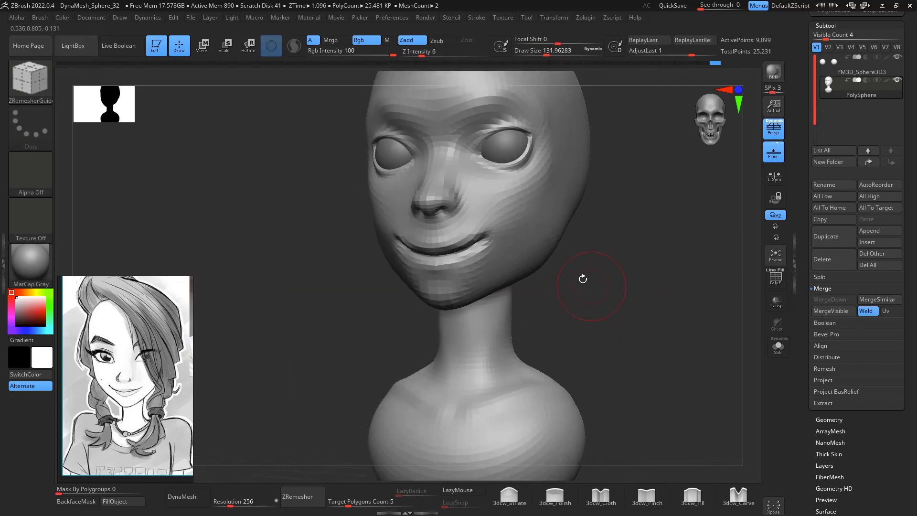
key("space")
left_click_drag(484, 241, 489, 241)
key("b")
key("m")
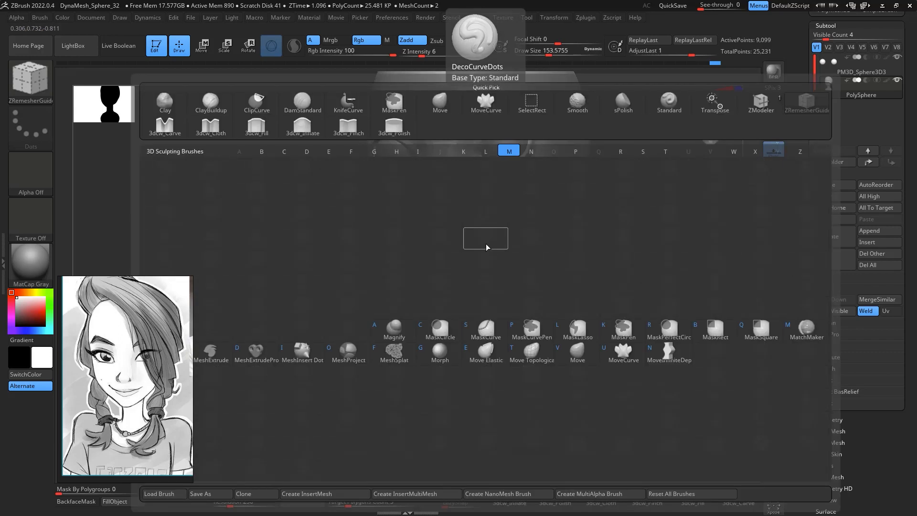
key("v")
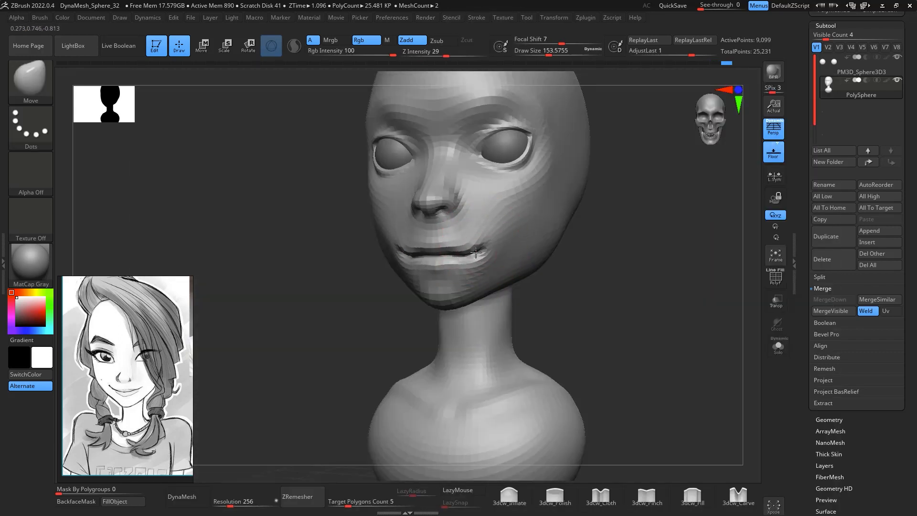
Pull the mouth corner up and outward to shape the smile with the Move brush
mouse_move(476, 252)
left_mouse_down()
mouse_move(470, 257)
mouse_move(489, 237)
left_mouse_up()
mouse_move(592, 334)
left_mouse_down()
mouse_move(680, 347)
mouse_move(674, 353)
mouse_move(637, 334)
left_mouse_up()
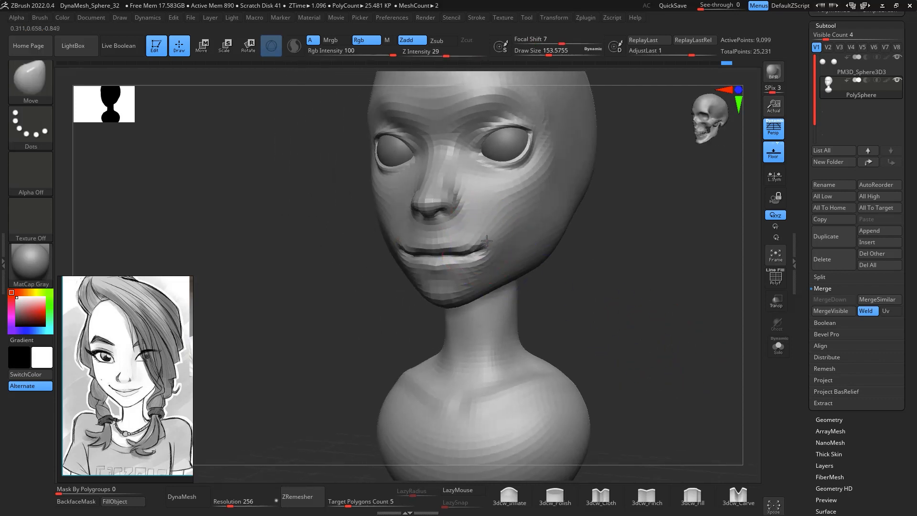
Try remeshing the bust again with ZRemesher, inspect its wireframe, and undo the remesh
left_click(297, 496)
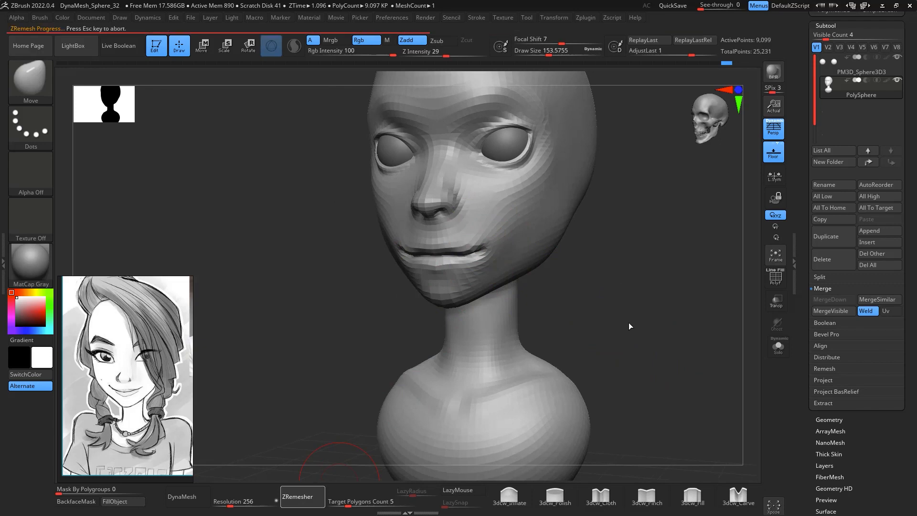
left_click(777, 281)
key("ctrl+z")
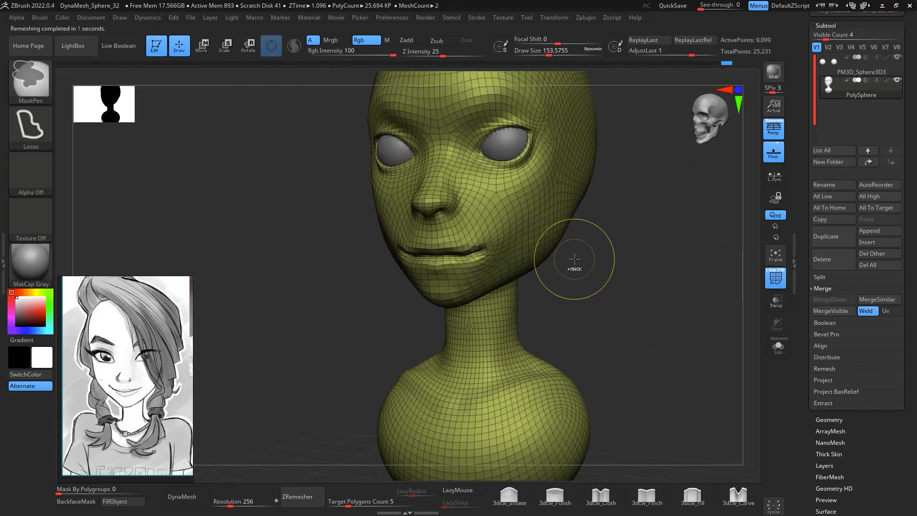
mouse_move(599, 265)
left_mouse_down()
mouse_move(618, 264)
mouse_move(535, 253)
mouse_move(583, 239)
mouse_move(636, 279)
mouse_move(624, 276)
left_mouse_up()
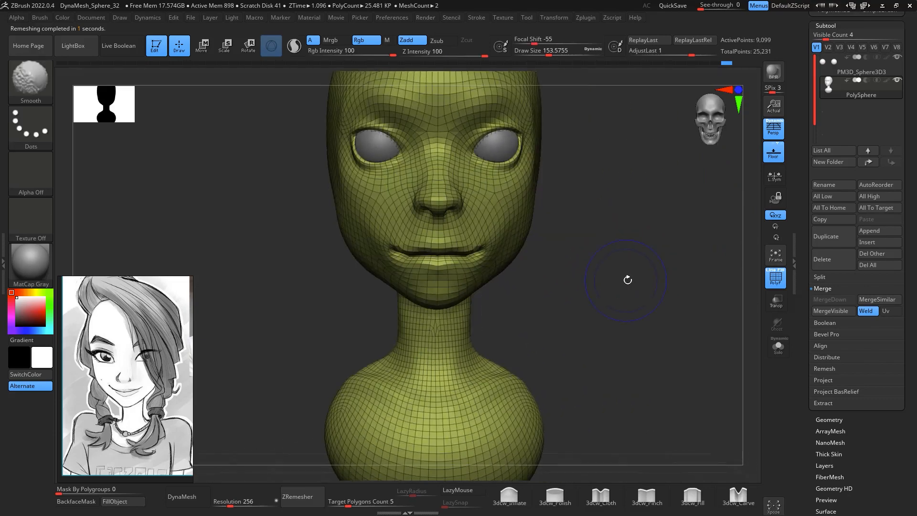
key("ctrl")
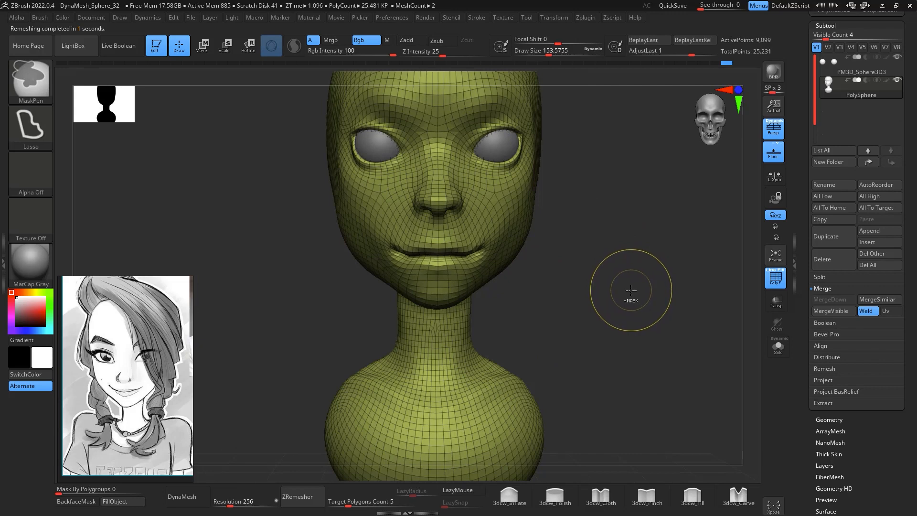
mouse_move(630, 300)
left_mouse_down()
mouse_move(620, 302)
mouse_move(666, 329)
mouse_move(699, 267)
mouse_move(661, 291)
mouse_move(559, 215)
mouse_move(576, 301)
mouse_move(586, 287)
mouse_move(561, 278)
mouse_move(594, 280)
mouse_move(592, 267)
mouse_move(593, 305)
mouse_move(606, 276)
mouse_move(647, 244)
mouse_move(608, 264)
left_mouse_up()
Hide the wireframe, subdivide the bust three times to SDiv 4, and show the Geometry settings
key("shift+f")
key("ctrl+d")
key("ctrl+d")
key("ctrl+d")
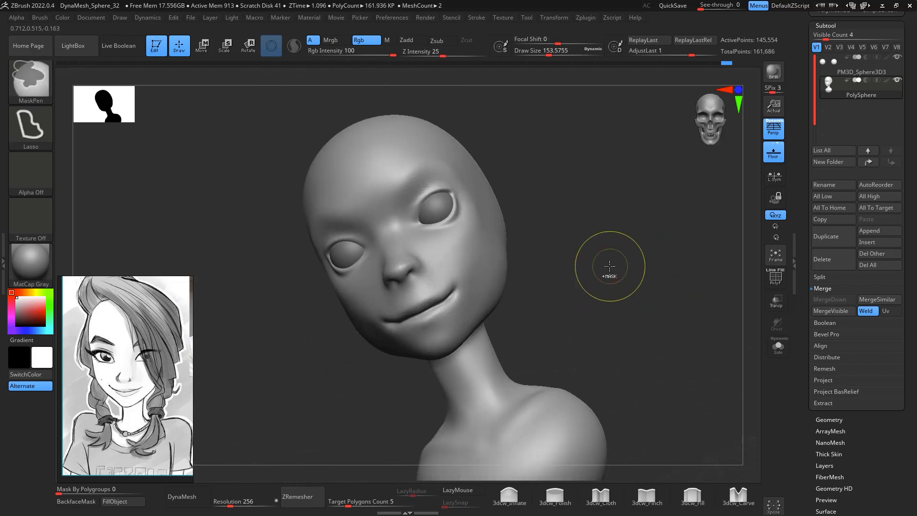
left_click(834, 420)
Carve the brow line above both eyes using the 3dcw_Pinch brush at a draw size of about 77, and smooth its edge
mouse_move(595, 222)
left_mouse_down()
mouse_move(616, 211)
mouse_move(602, 210)
mouse_move(640, 254)
mouse_move(544, 392)
left_mouse_up()
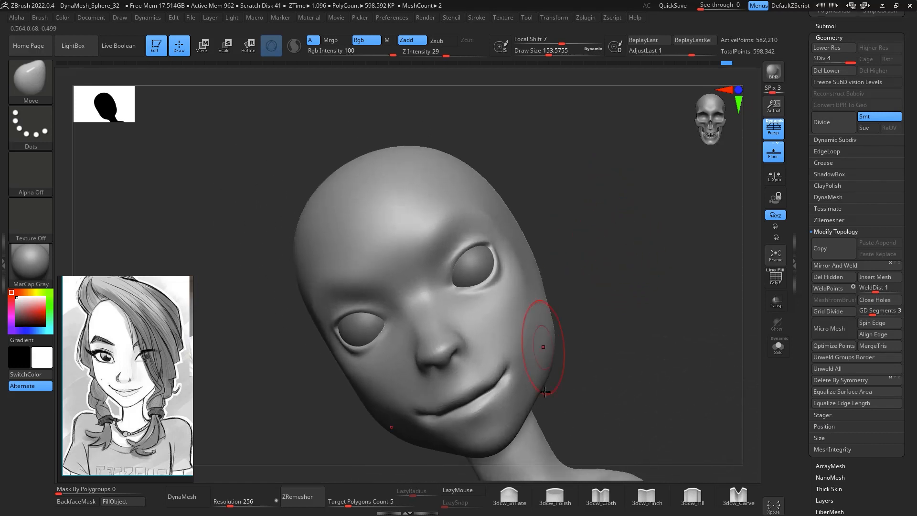
left_click(647, 497)
key("space")
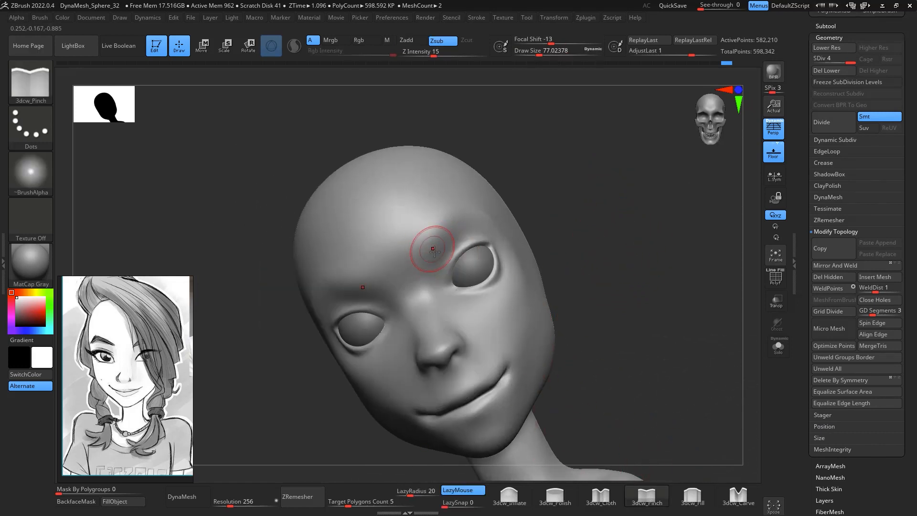
left_click_drag(330, 282, 465, 195)
mouse_move(444, 228)
left_mouse_down()
mouse_move(473, 207)
mouse_move(415, 280)
left_mouse_up()
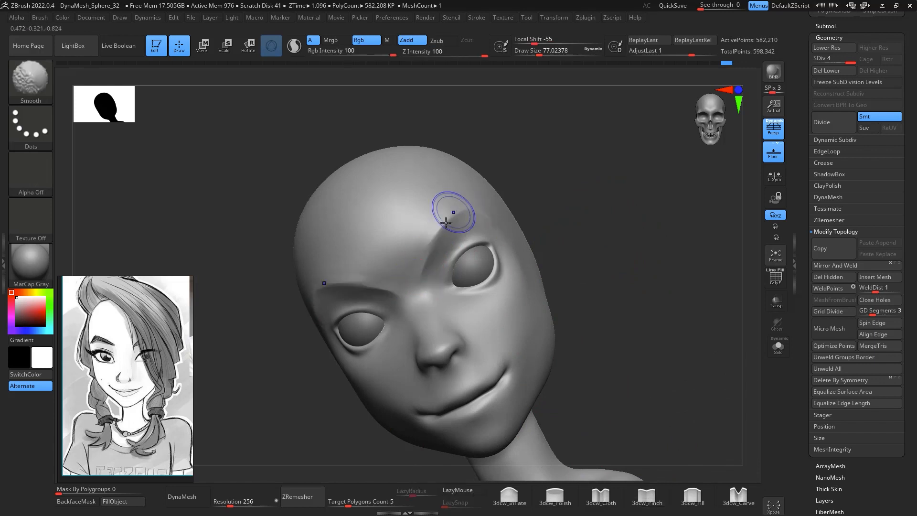
left_click_drag(448, 213, 423, 257, "shift")
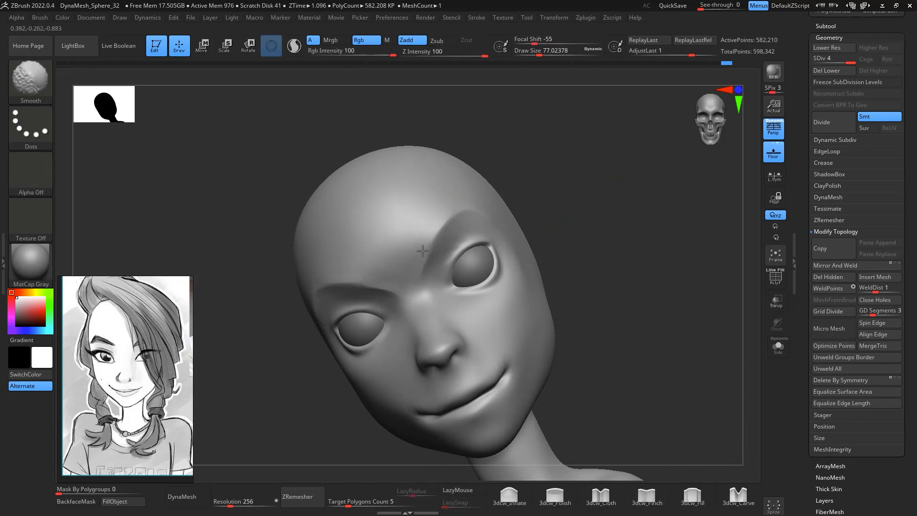
Pinch a crease along the upper eyelid from the inner to the outer corner, at a draw size of about 23
mouse_move(600, 219)
left_mouse_down()
mouse_move(655, 272)
mouse_move(645, 248)
mouse_move(668, 258)
left_mouse_up()
key("space")
mouse_move(459, 296)
left_mouse_down()
mouse_move(449, 300)
mouse_move(462, 333)
mouse_move(507, 222)
left_mouse_up()
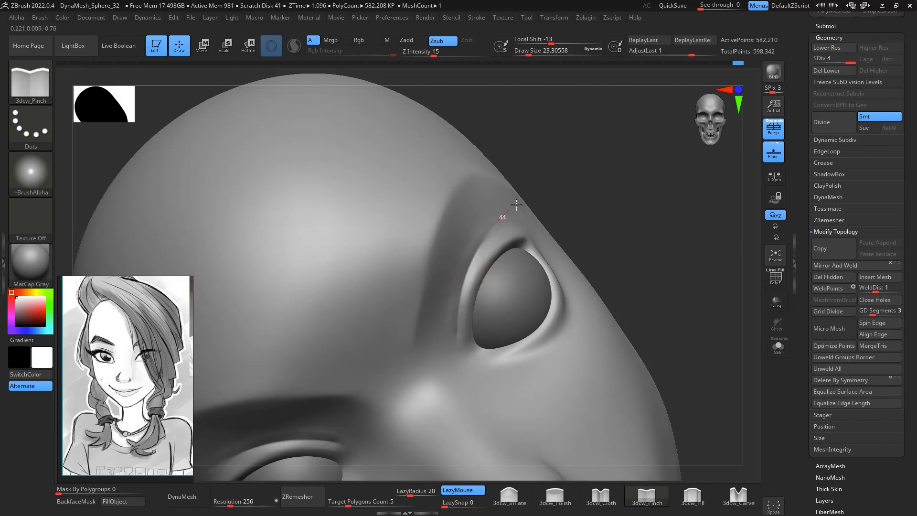
key("shift")
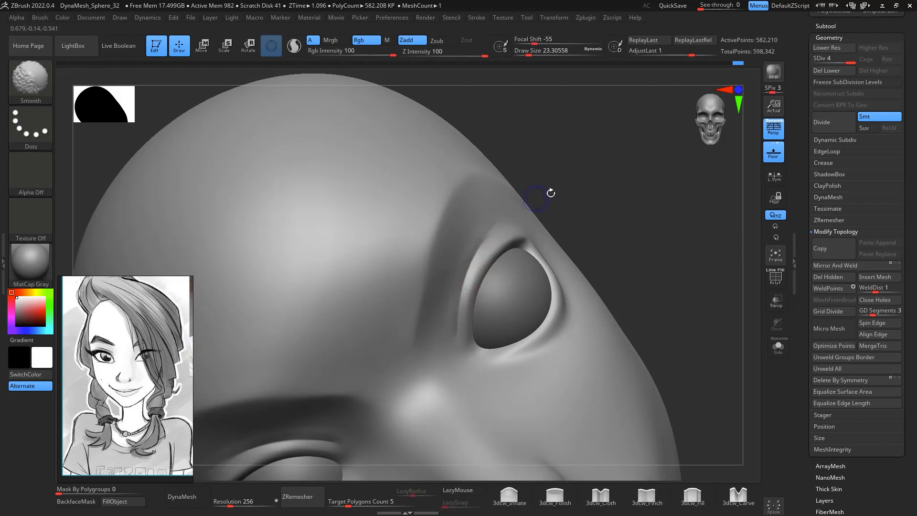
left_click_drag(550, 193, 599, 208)
left_click_drag(454, 325, 513, 217)
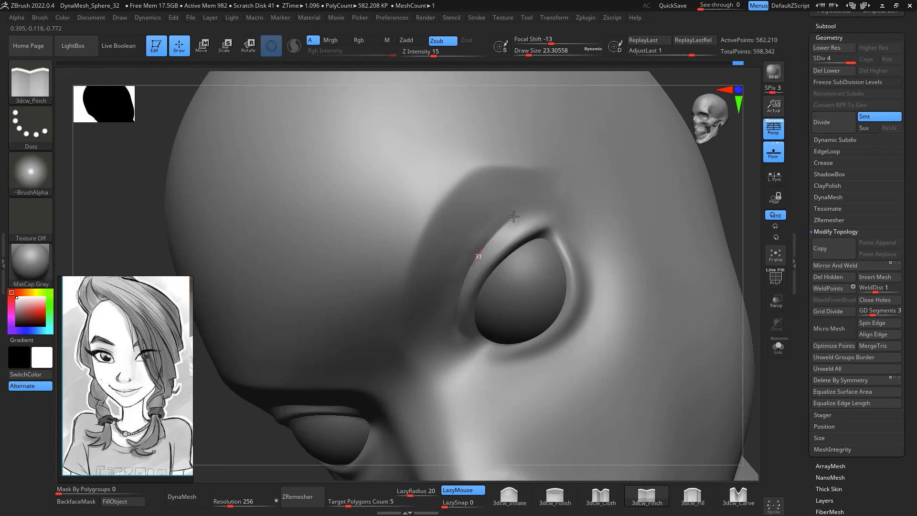
key("shift")
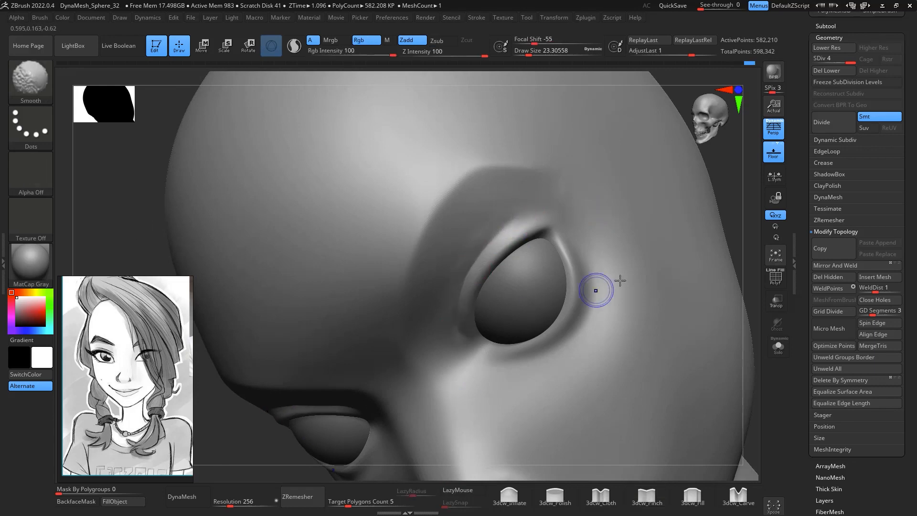
Rework the eyelid rim with 3dcw_Pinch at a draw size of about 33, undoing the first stroke and sharpening the edge again
mouse_move(740, 185)
left_mouse_down("shift")
mouse_move(733, 201)
mouse_move(703, 214)
mouse_move(728, 210)
mouse_move(706, 215)
mouse_move(710, 206)
mouse_move(466, 345)
mouse_move(477, 348)
left_mouse_up("shift")
key("space")
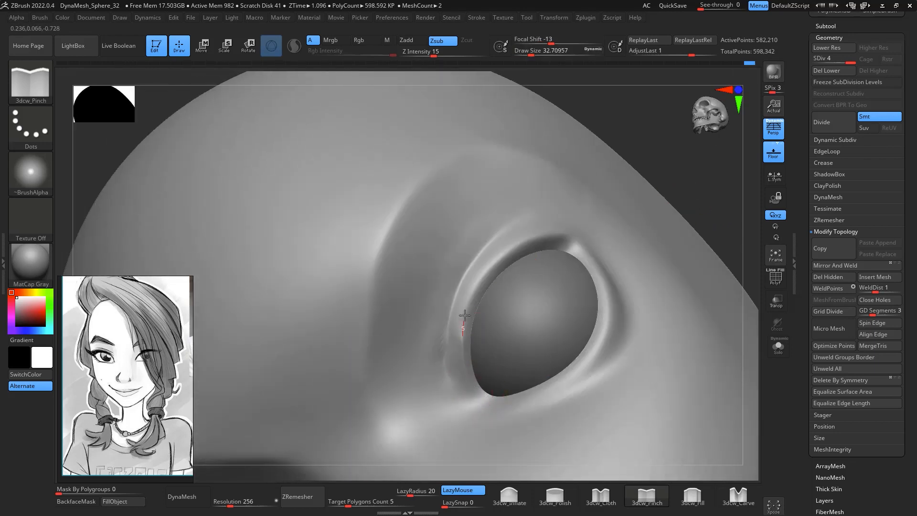
left_click_drag(464, 315, 522, 241)
key("ctrl+z")
left_click_drag(475, 395, 469, 388)
mouse_move(477, 284)
left_mouse_down()
mouse_move(545, 236)
mouse_move(575, 238)
left_mouse_up()
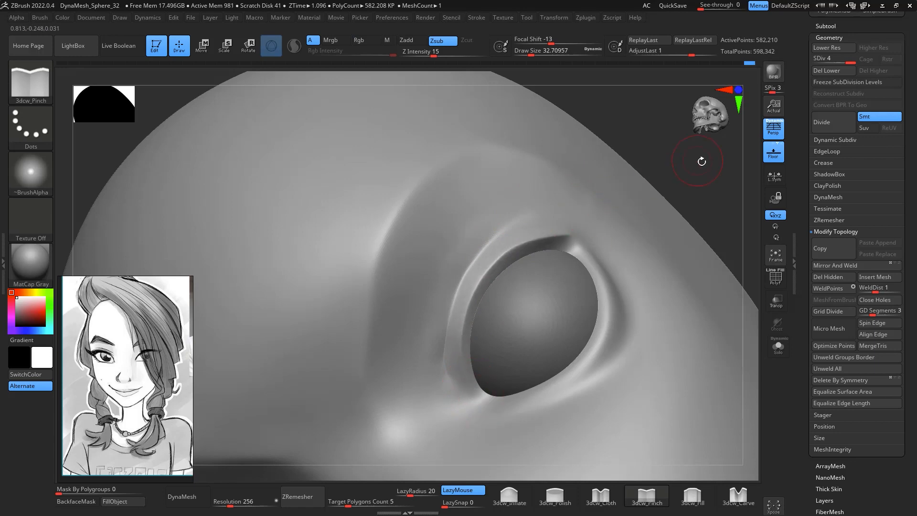
Cut in the inner eye corner using DamStandard at a draw size of about 29, and soften it with smoothing
left_click_drag(702, 160, 711, 257)
left_click_drag(751, 220, 737, 234, "alt")
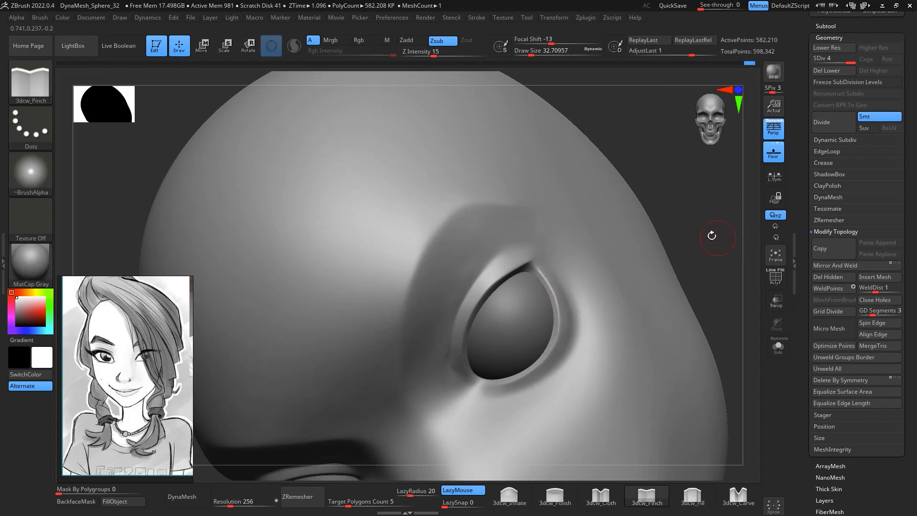
left_click_drag(711, 235, 718, 193)
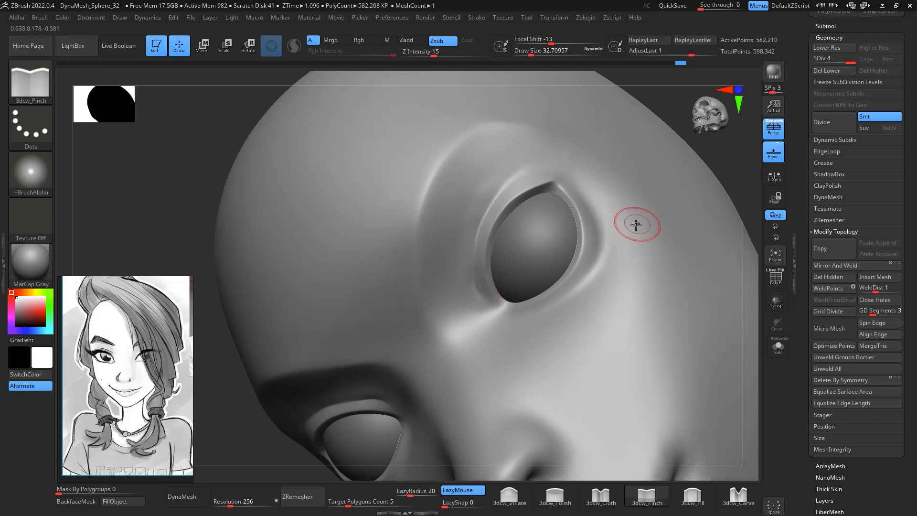
key("b")
key("d")
key("s")
key("space")
left_click_drag(520, 303, 517, 302)
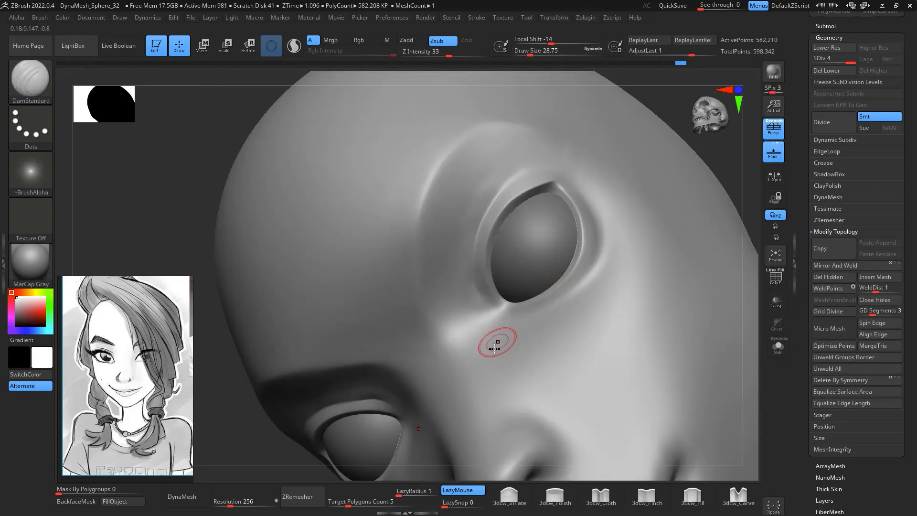
left_click_drag(743, 190, 763, 210)
left_click_drag(512, 308, 507, 311, "shift")
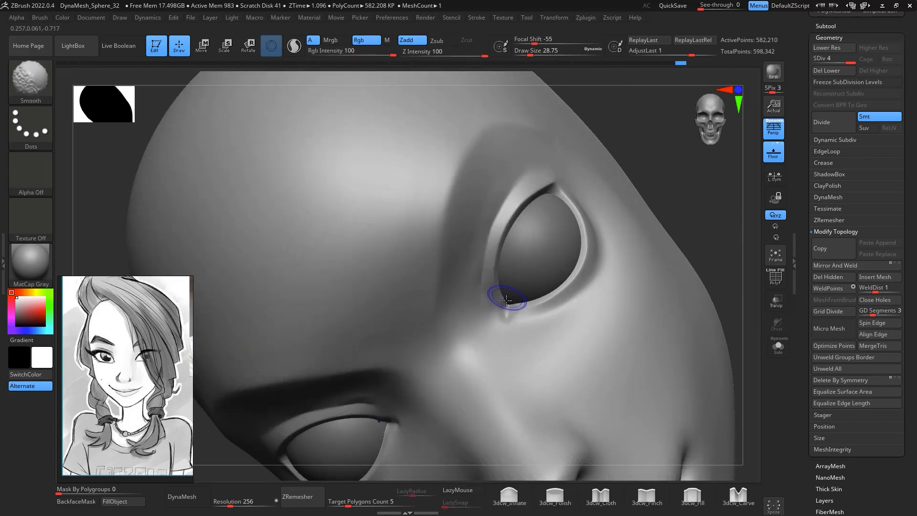
Carve the crease around the nostril wing using DamStandard at a draw size of about 41, and smooth the surrounding cheek
mouse_move(696, 207)
left_mouse_down()
mouse_move(714, 259)
mouse_move(741, 237)
mouse_move(723, 251)
mouse_move(740, 264)
left_mouse_up()
key("shift")
mouse_move(737, 295)
left_mouse_down("alt")
mouse_move(704, 227)
mouse_move(696, 237)
mouse_move(711, 284)
mouse_move(686, 248)
mouse_move(689, 223)
mouse_move(702, 246)
mouse_move(696, 261)
mouse_move(699, 254)
mouse_move(548, 270)
left_mouse_up("alt")
key("space")
key("space")
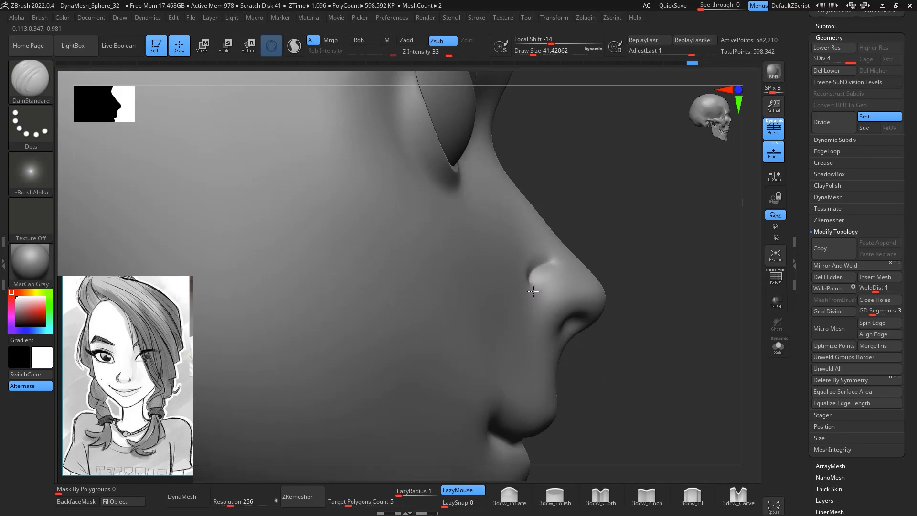
left_click_drag(673, 278, 590, 293)
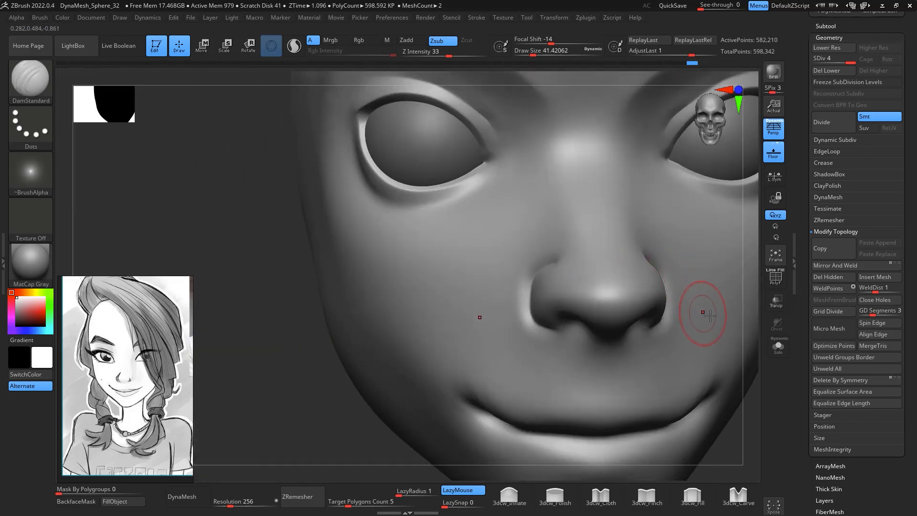
mouse_move(738, 363)
left_mouse_down("shift")
mouse_move(747, 371)
mouse_move(718, 387)
mouse_move(718, 399)
mouse_move(706, 398)
left_mouse_up("shift")
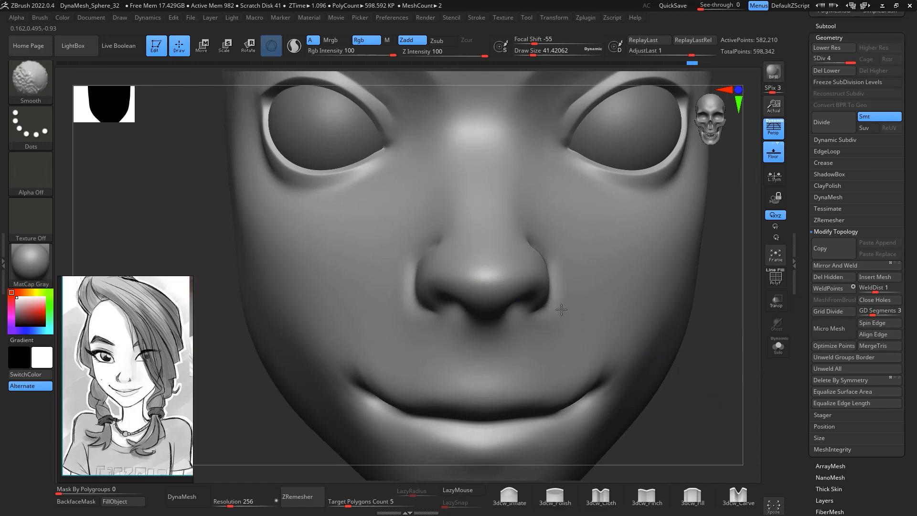
left_click_drag(702, 399, 616, 372)
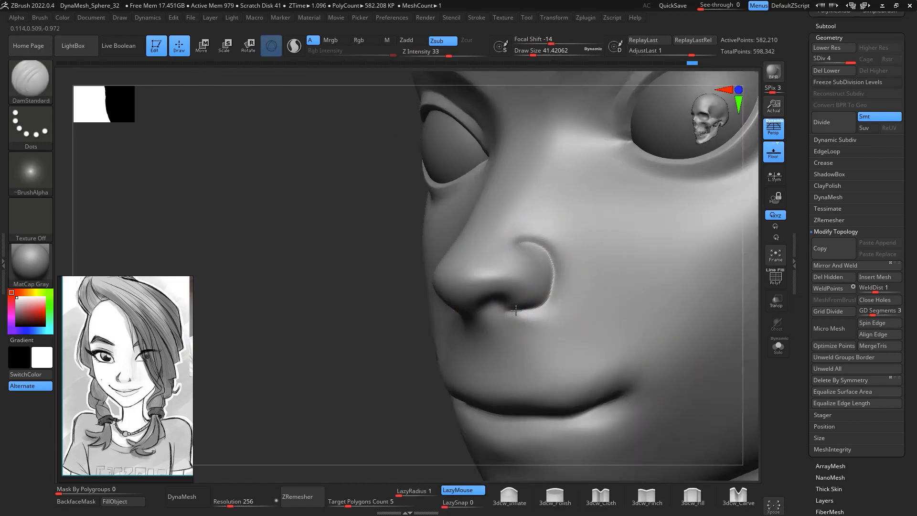
Deepen the nostrils from beneath the nose with DamStandard, bringing the draw size to about 37
left_click_drag(747, 358, 761, 300)
key("space")
left_click_drag(448, 329, 443, 330)
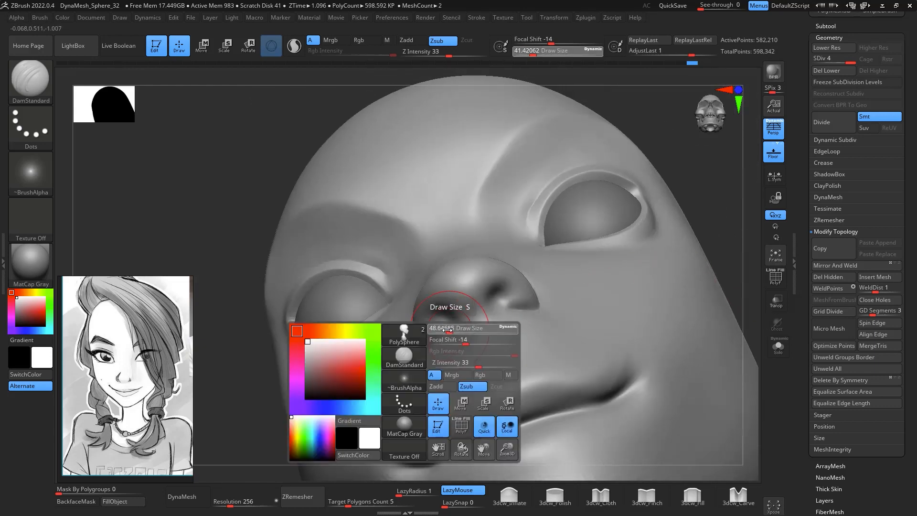
left_click_drag(714, 225, 716, 182)
mouse_move(456, 320)
left_mouse_down()
mouse_move(448, 313)
mouse_move(442, 326)
left_mouse_up()
mouse_move(692, 282)
left_mouse_down()
mouse_move(702, 344)
mouse_move(759, 301)
left_mouse_up()
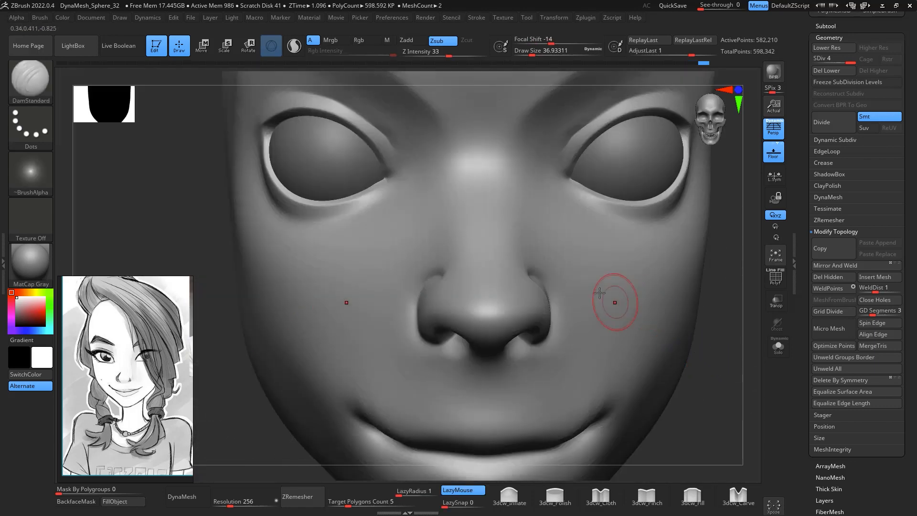
Polish the nose tip and nostril area using the sPolish brush at a draw size of about 44
left_click_drag(740, 371, 670, 278, "alt")
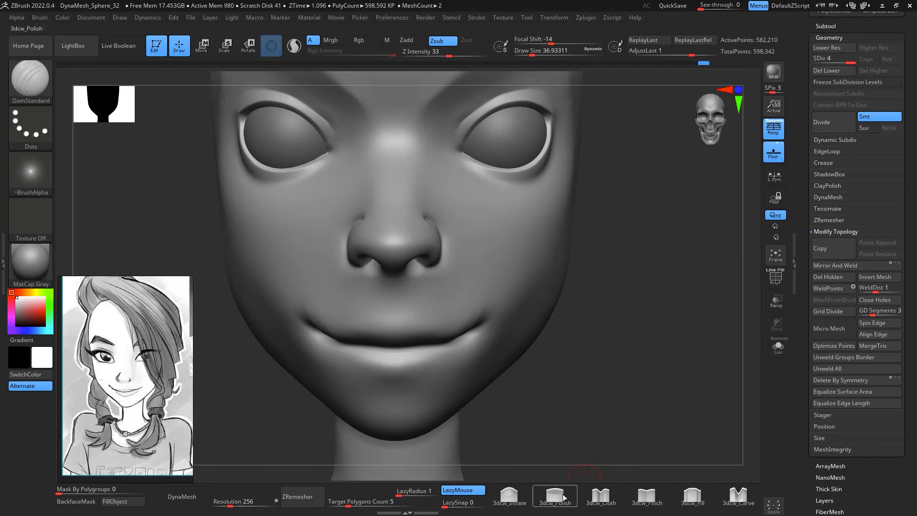
key("b")
key("s")
left_click_drag(684, 303, 615, 281)
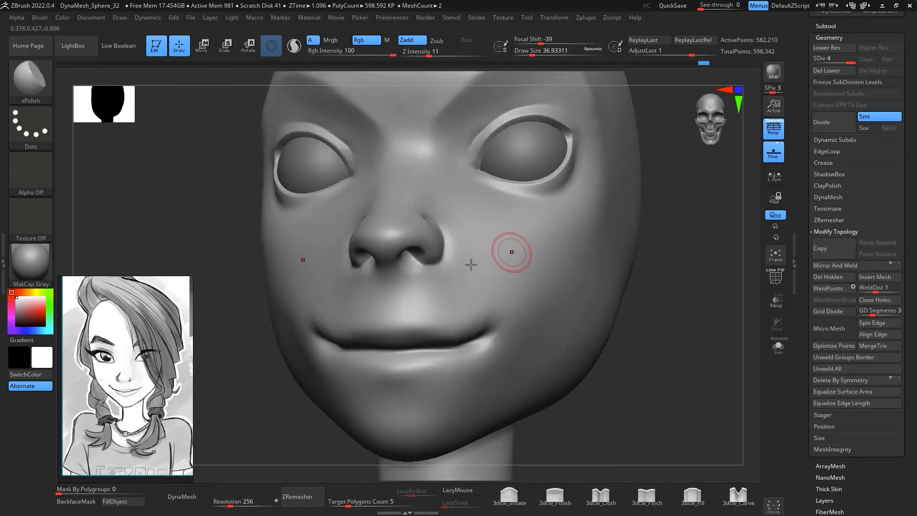
key("space")
left_click_drag(401, 250, 405, 251)
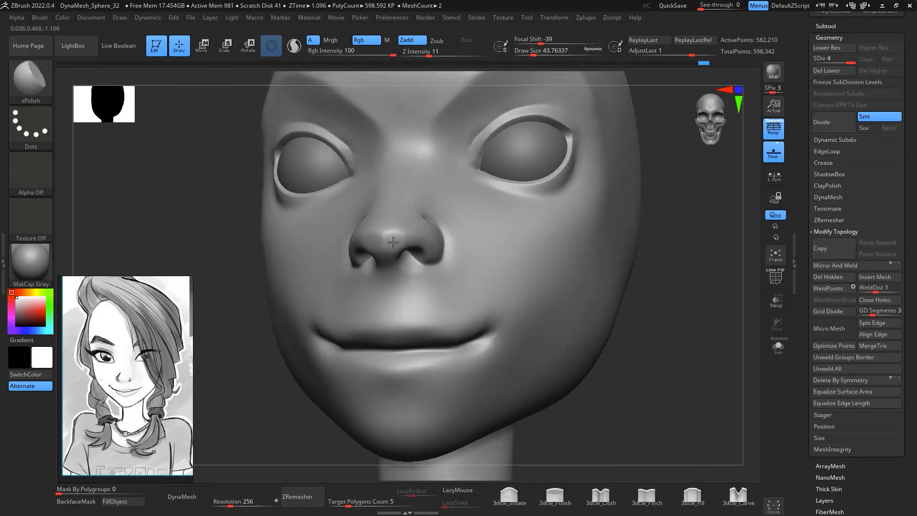
Smooth the sides of the nose and the cheek beside the mouth at a draw size of about 74
mouse_move(636, 358)
left_mouse_down("shift")
mouse_move(430, 267)
mouse_move(401, 244)
mouse_move(417, 252)
mouse_move(401, 235)
mouse_move(458, 205)
left_mouse_up("shift")
key("space")
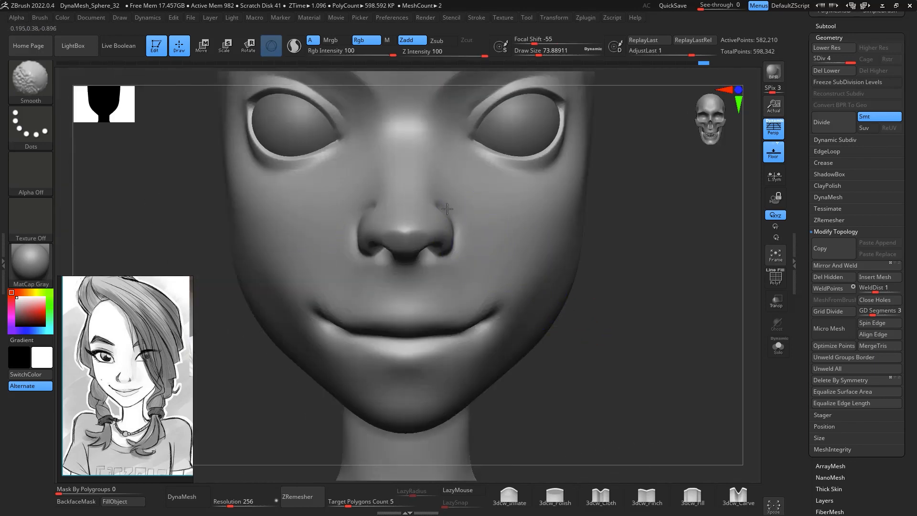
mouse_move(620, 349)
left_mouse_down()
mouse_move(560, 353)
mouse_move(501, 325)
mouse_move(544, 315)
left_mouse_up()
left_click_drag(751, 339, 764, 310)
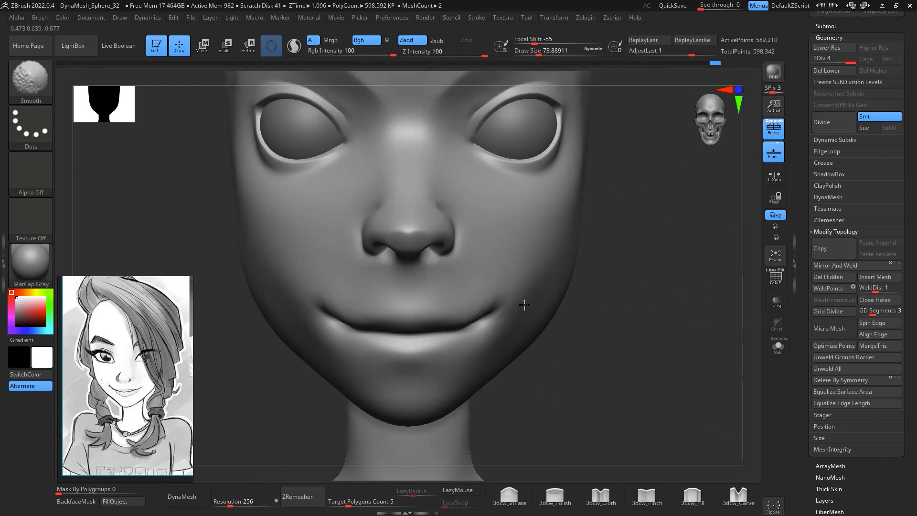
Fill out the cheek around the mouth corner using 3dcw_Fill at a draw size of about 132, and smooth the transitions
left_click(690, 502)
left_click_drag(655, 315, 522, 307)
key("space")
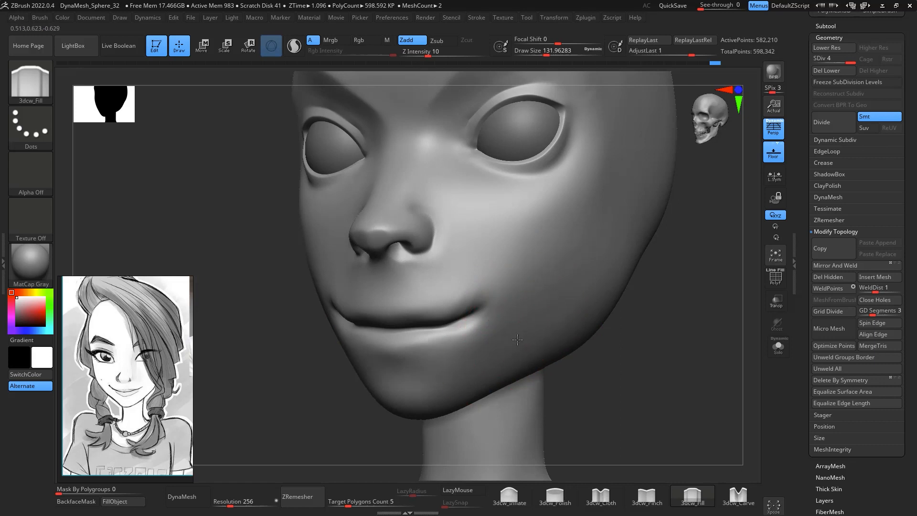
left_click_drag(613, 336, 537, 334, "shift")
left_click_drag(534, 247, 531, 255, "shift")
mouse_move(655, 319)
left_mouse_down("shift")
mouse_move(668, 330)
mouse_move(660, 286)
left_mouse_up("shift")
Smooth the nose bridge and brow area, and fill beneath the inner eye corner using 3dcw_Fill at a draw size of about 97
mouse_move(671, 343)
left_mouse_down("alt")
mouse_move(643, 322)
mouse_move(663, 348)
mouse_move(647, 354)
left_mouse_up("alt")
left_click_drag(389, 305, 393, 301, "shift")
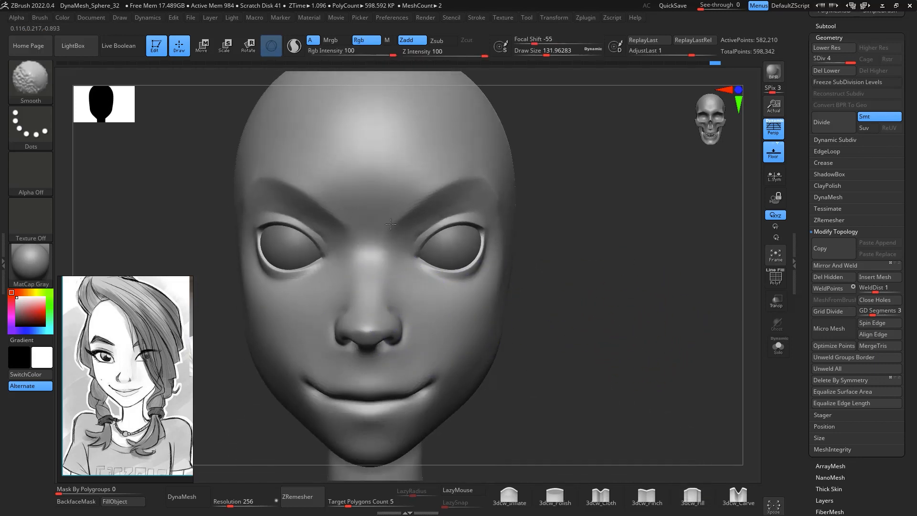
mouse_move(635, 303)
left_mouse_down()
mouse_move(675, 272)
mouse_move(637, 292)
left_mouse_up()
key("space")
mouse_move(462, 234)
left_mouse_down()
mouse_move(431, 188)
mouse_move(433, 220)
left_mouse_up()
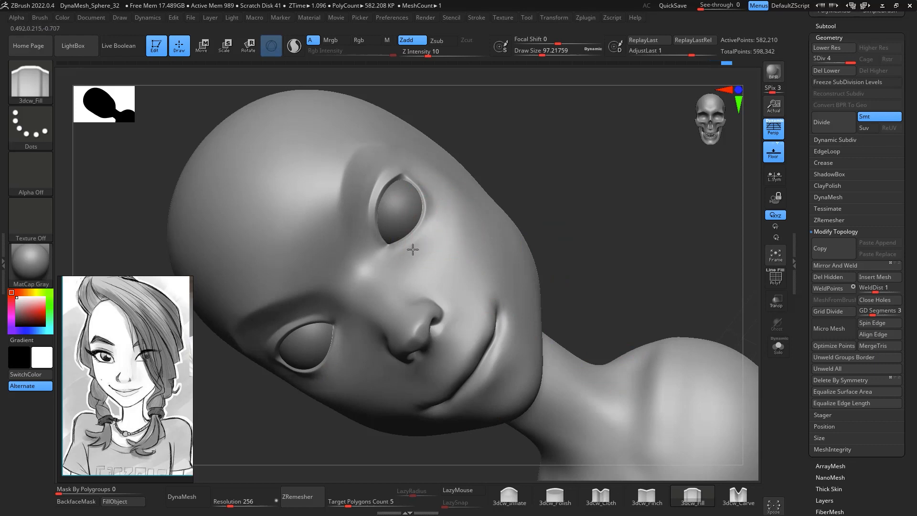
left_click_drag(508, 189, 630, 231)
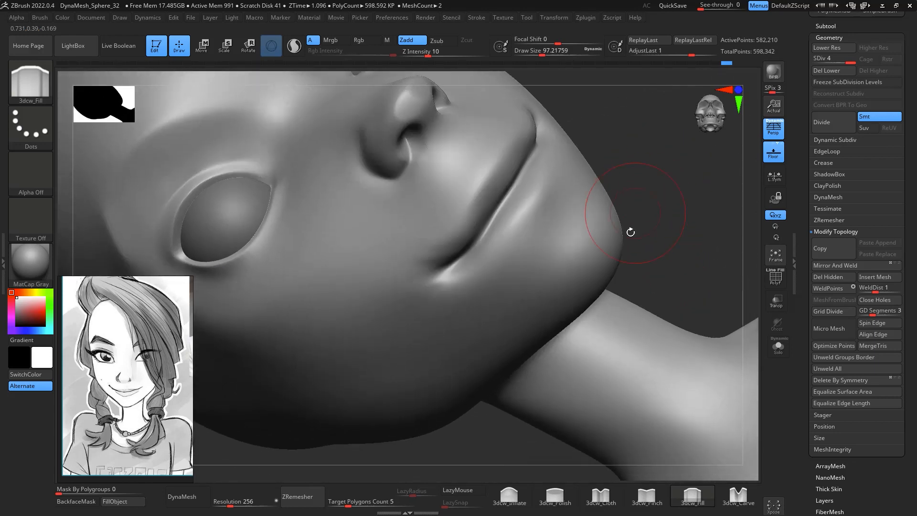
Carve the upper lip's outline using the DamStandard brush at a draw size of about 18, and smooth the lip edges
left_click_drag(513, 171, 510, 196)
key("b")
key("d")
key("s")
key("space")
mouse_move(495, 209)
left_mouse_down()
mouse_move(479, 174)
mouse_move(491, 164)
mouse_move(464, 240)
left_mouse_up()
left_click_drag(607, 160, 674, 169)
right_click_drag(675, 169, 690, 184, "ctrl")
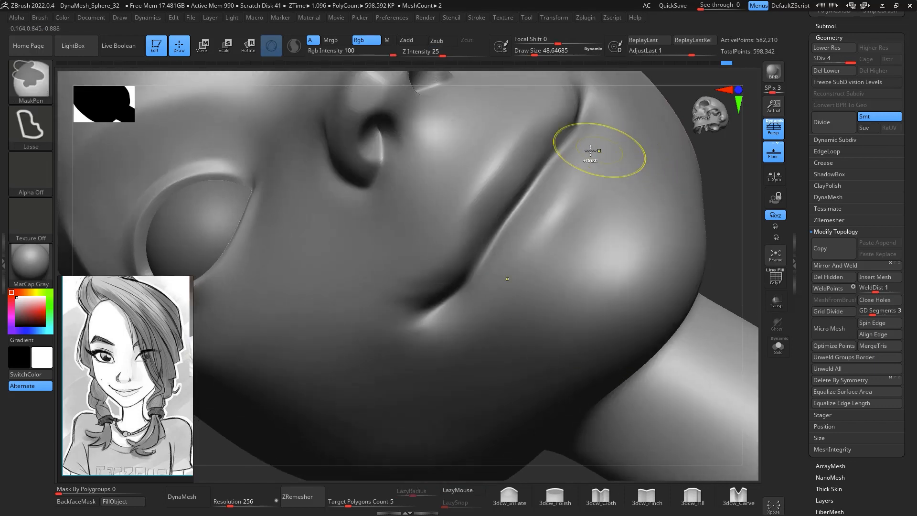
key("space")
mouse_move(493, 176)
left_mouse_down()
mouse_move(483, 173)
mouse_move(436, 286)
left_mouse_up()
left_click_drag(495, 164, 460, 215, "shift")
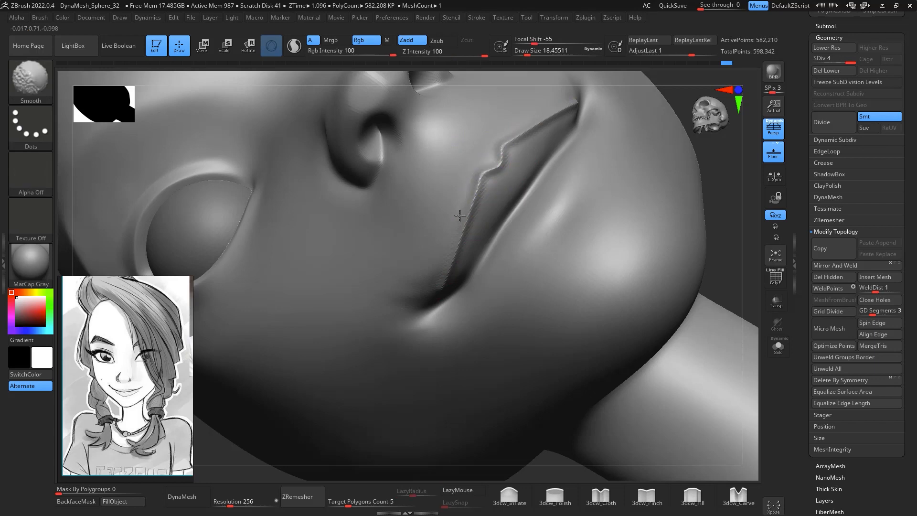
right_click_drag(598, 162, 722, 229)
left_click_drag(521, 179, 484, 245, "shift")
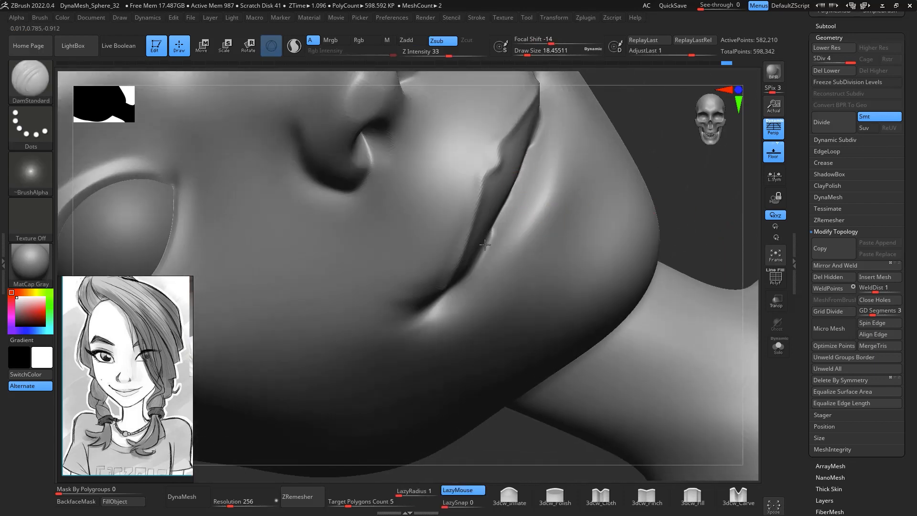
Set LazyRadius to 10 and carve the line between the lips with DamStandard, replacing the undone first stroke
right_click_drag(686, 178, 665, 153)
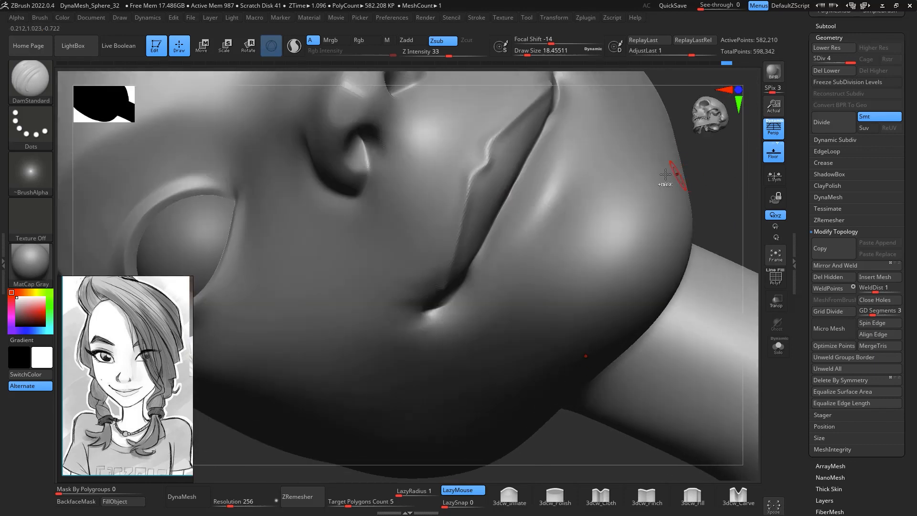
left_click_drag(520, 175, 447, 290)
key("ctrl+z")
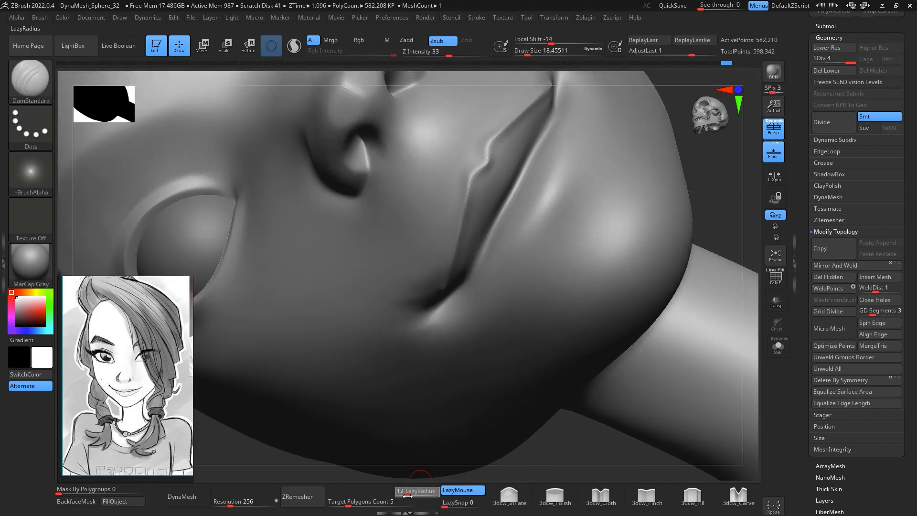
left_click_drag(407, 496, 405, 495)
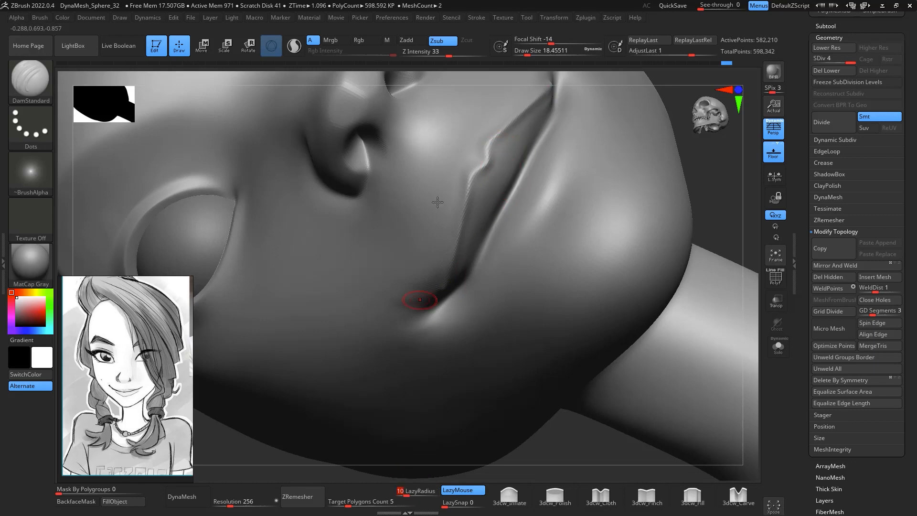
left_click(478, 18)
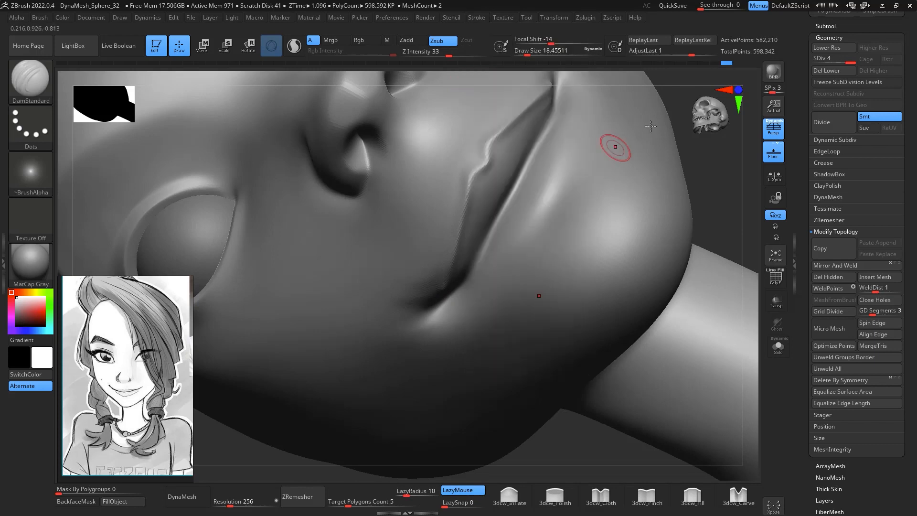
right_click_drag(603, 143, 697, 167)
left_click_drag(514, 186, 483, 244)
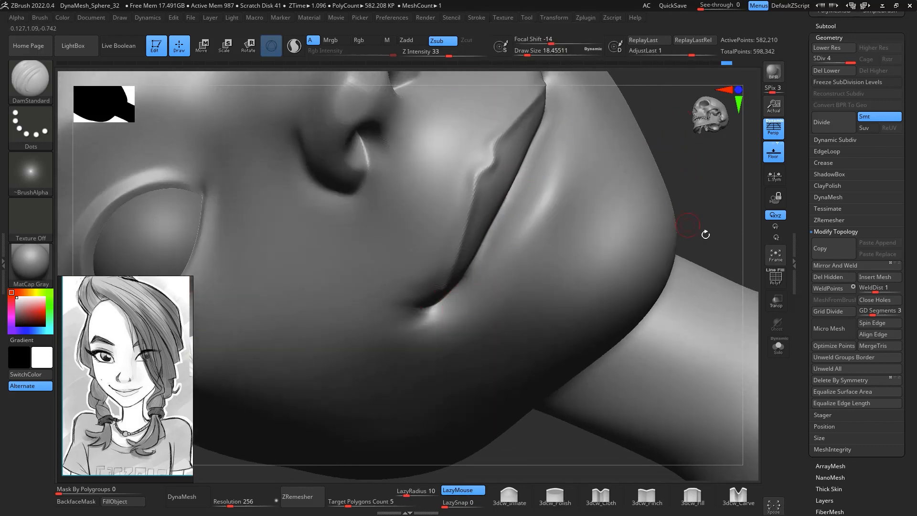
Carve and smooth the mouth corner using DamStandard at a draw size of about 18
mouse_move(705, 234)
right_mouse_down("shift")
mouse_move(738, 254)
mouse_move(687, 350)
mouse_move(643, 385)
mouse_move(666, 283)
mouse_move(688, 300)
mouse_move(680, 259)
mouse_move(668, 253)
right_mouse_up("shift")
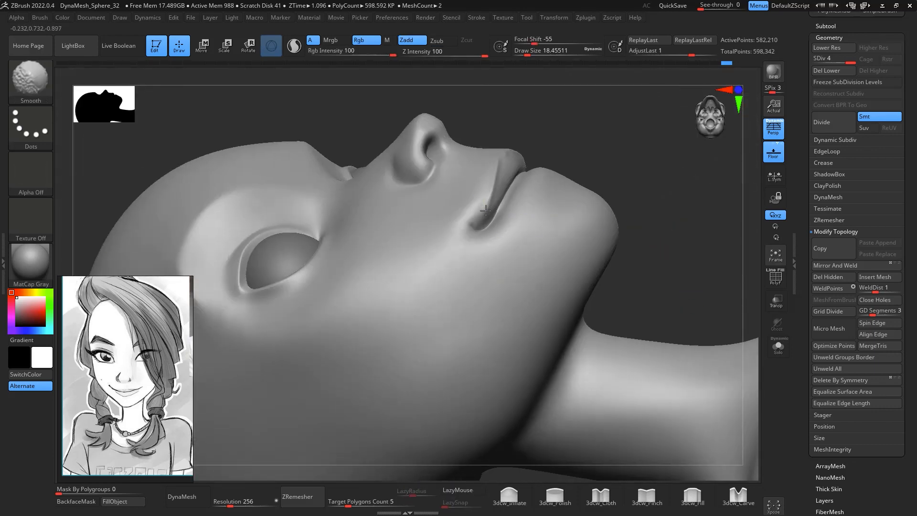
right_click_drag(638, 143, 620, 203)
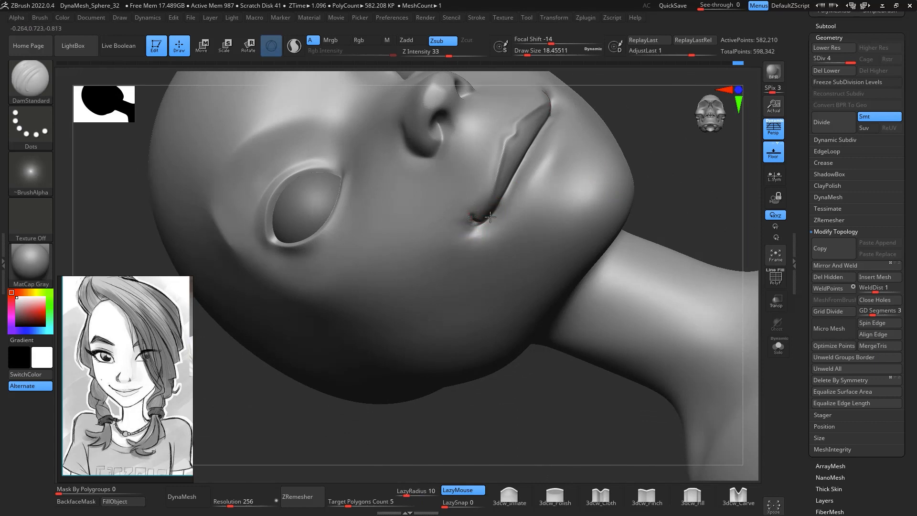
key("shift")
right_click_drag(659, 153, 679, 150, "shift")
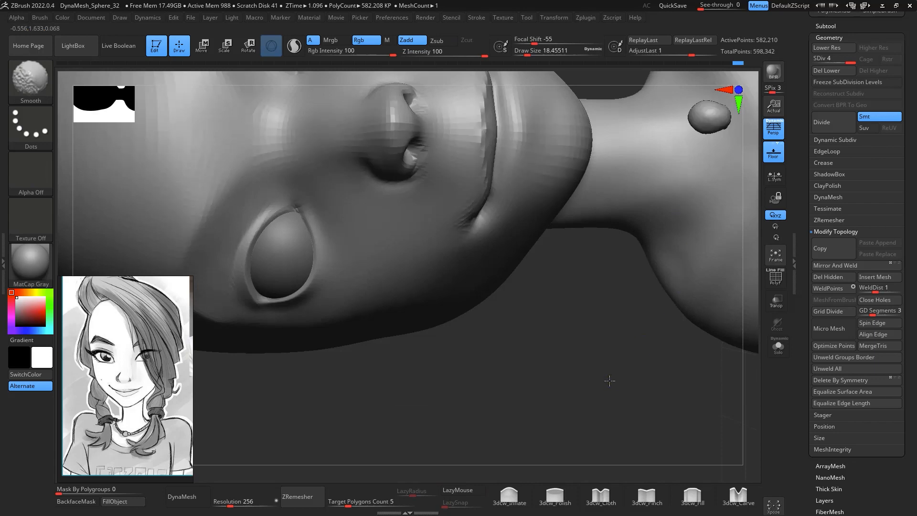
Carve the crease along the lower edge of the lower lip using DamStandard at a draw size of about 39
mouse_move(608, 381)
right_mouse_down("ctrl")
mouse_move(583, 360)
mouse_move(593, 326)
mouse_move(724, 321)
mouse_move(550, 298)
mouse_move(551, 350)
mouse_move(554, 316)
mouse_move(579, 370)
mouse_move(524, 211)
right_mouse_up("ctrl")
key("space")
left_click_drag(531, 230, 536, 229)
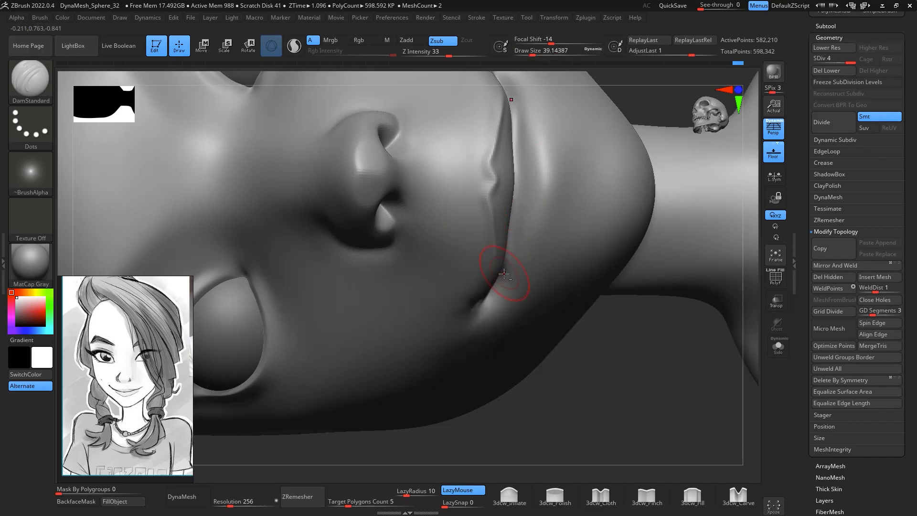
mouse_move(519, 263)
left_mouse_down()
mouse_move(540, 217)
mouse_move(543, 177)
left_mouse_up()
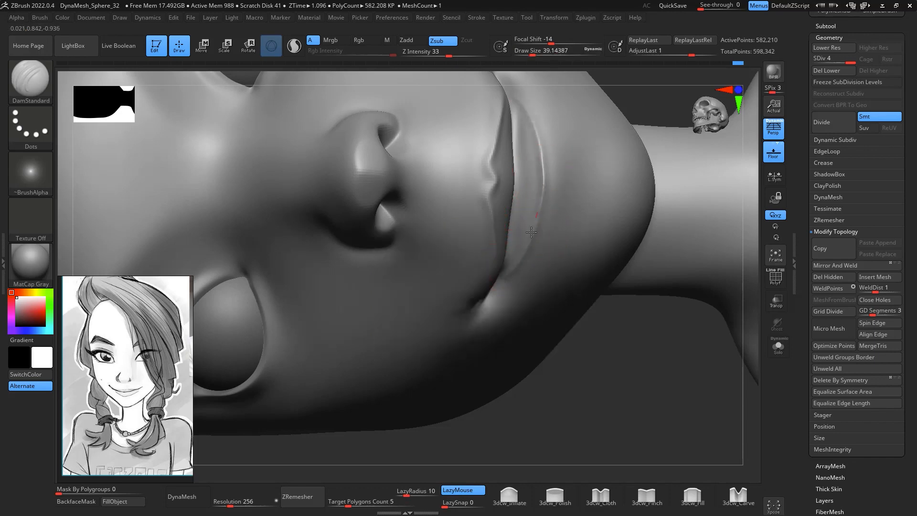
key("shift")
left_click_drag(621, 334, 659, 375)
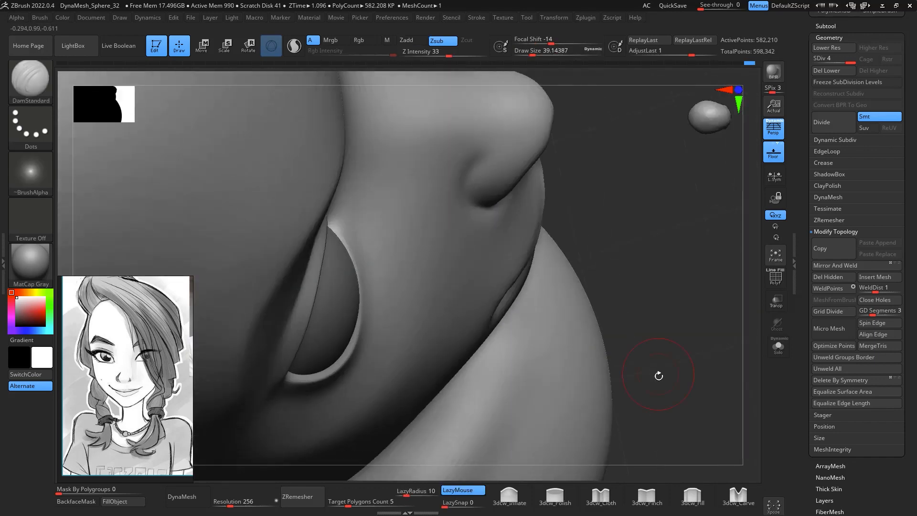
mouse_move(700, 340)
left_mouse_down()
mouse_move(698, 253)
mouse_move(700, 278)
mouse_move(618, 253)
left_mouse_up()
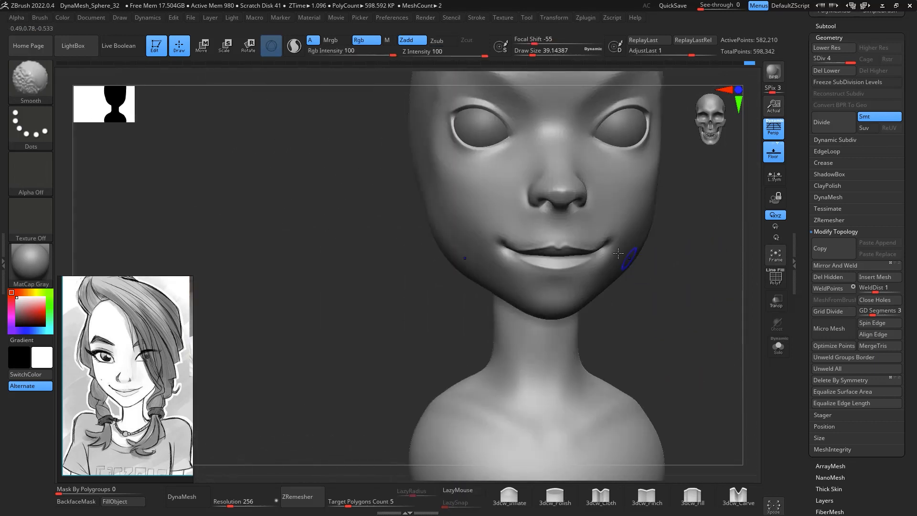
mouse_move(676, 292)
left_mouse_down("alt")
mouse_move(683, 301)
mouse_move(573, 288)
mouse_move(580, 305)
mouse_move(592, 308)
mouse_move(632, 248)
mouse_move(609, 205)
left_mouse_up("alt")
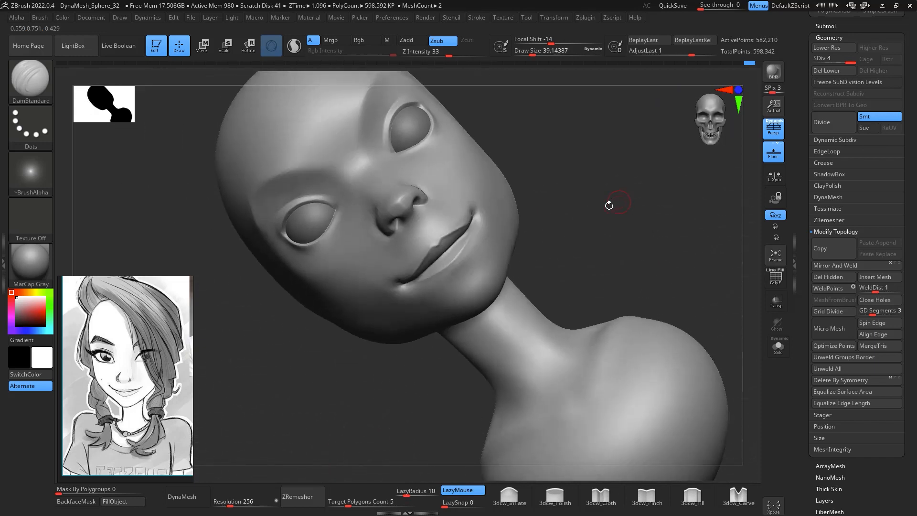
left_click_drag(519, 234, 471, 272)
mouse_move(581, 198)
left_mouse_down()
mouse_move(603, 205)
mouse_move(621, 286)
mouse_move(661, 218)
mouse_move(576, 212)
left_mouse_up()
Sharpen the lower lip's edge using 3dcw_Pinch at a draw size of about 39, and soften the area below it
left_click(653, 495)
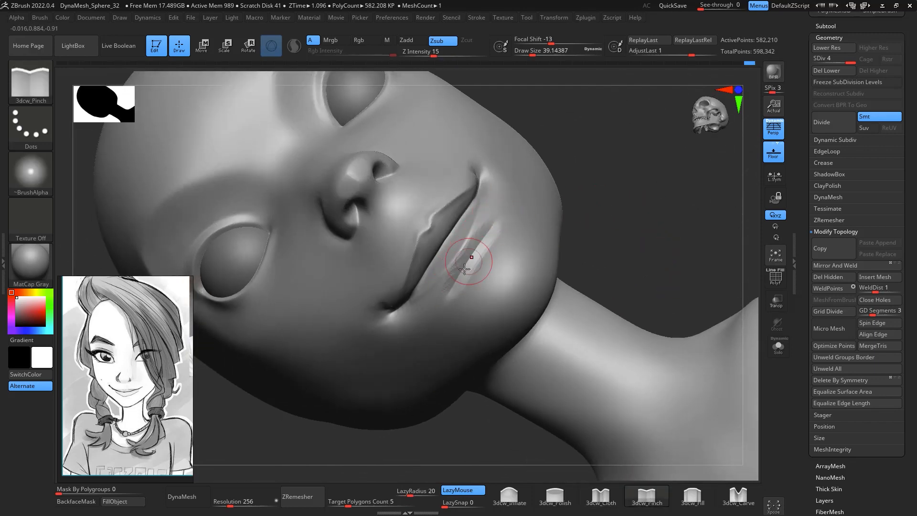
key("shift")
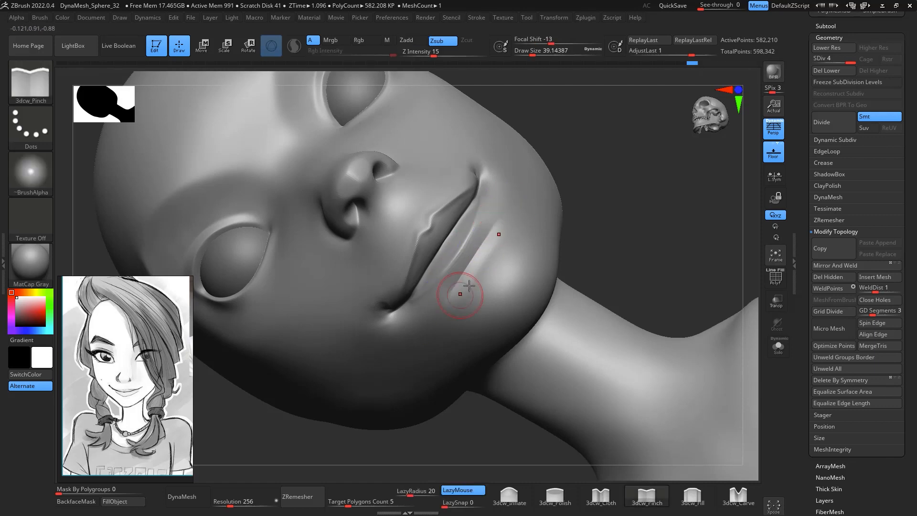
left_click_drag(461, 292, 465, 308, "shift")
Build up the area beneath the lower lip using ClayBuildup at a draw size of about 71, and smooth it into the chin
mouse_move(628, 178)
left_mouse_down()
mouse_move(649, 164)
mouse_move(628, 230)
mouse_move(506, 285)
mouse_move(498, 268)
mouse_move(507, 268)
left_mouse_up()
key("1")
key("space")
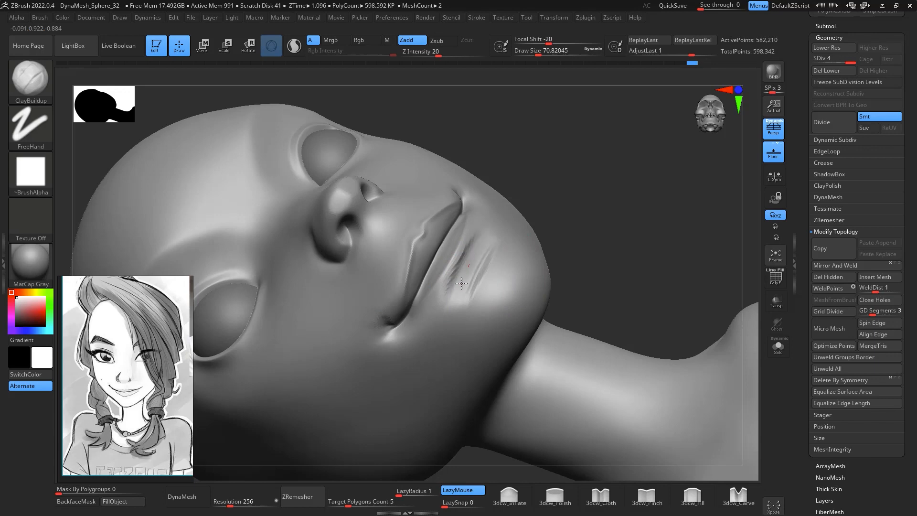
left_click_drag(461, 283, 469, 300, "shift")
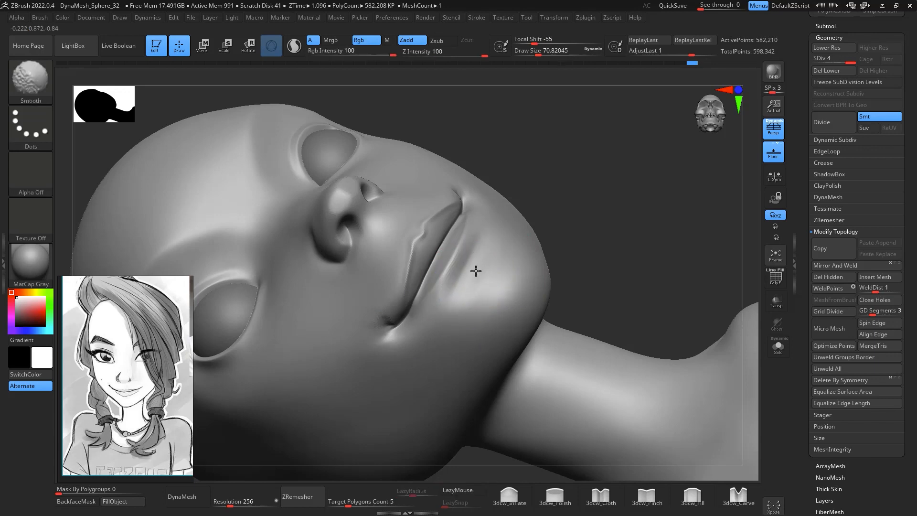
mouse_move(604, 185)
left_mouse_down()
mouse_move(600, 235)
mouse_move(654, 166)
mouse_move(668, 162)
mouse_move(606, 321)
left_mouse_up()
key("shift")
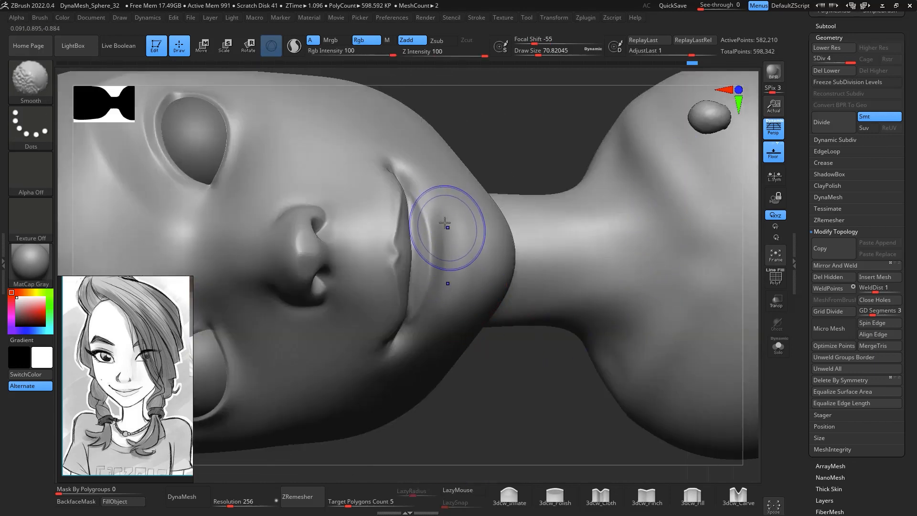
left_click_drag(444, 222, 442, 206, "shift")
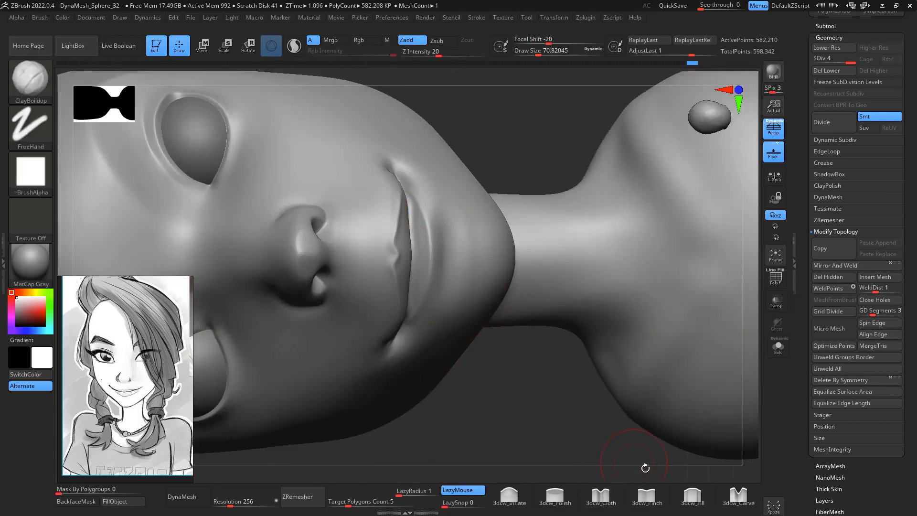
Define the crease between the lower lip and chin using 3dcw_Pinch at a draw size of about 71
left_click(646, 495)
left_click_drag(445, 309, 446, 215)
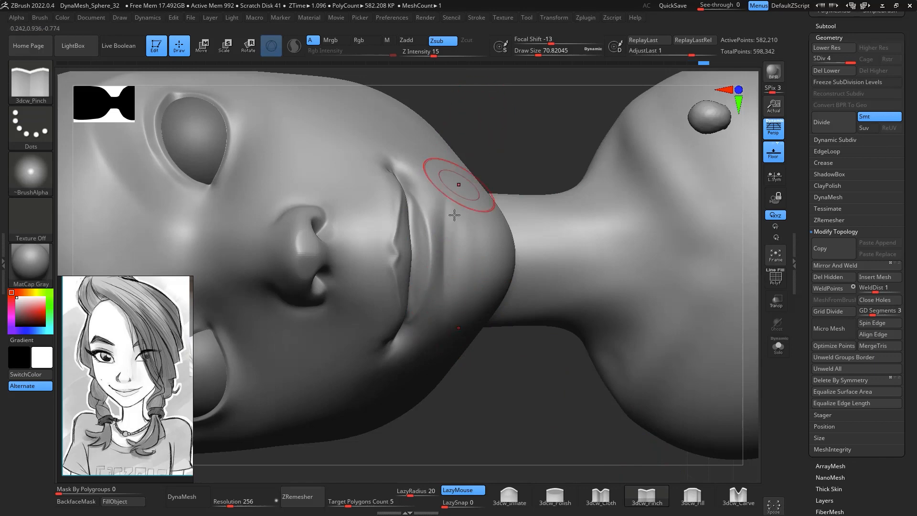
key("shift")
mouse_move(520, 121)
left_mouse_down()
mouse_move(612, 302)
mouse_move(624, 246)
mouse_move(480, 264)
left_mouse_up()
left_click_drag(457, 234, 593, 258)
left_click_drag(657, 275, 648, 234, "alt")
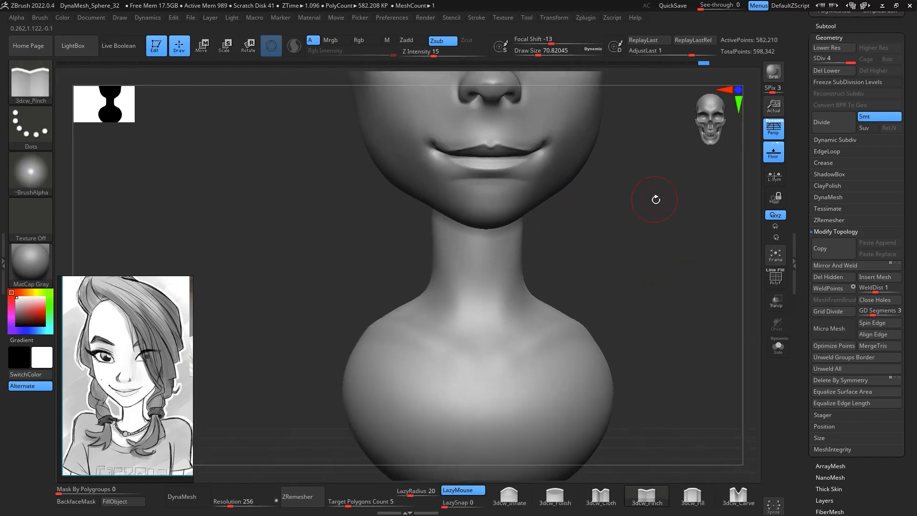
Build up the upper lip's side and the mouth corner using ClayBuildup at a draw size of about 37, and smooth the strokes
mouse_move(654, 199)
left_mouse_down()
mouse_move(655, 210)
mouse_move(695, 162)
mouse_move(667, 172)
mouse_move(686, 180)
mouse_move(650, 200)
mouse_move(612, 172)
mouse_move(578, 246)
left_mouse_up()
key("space")
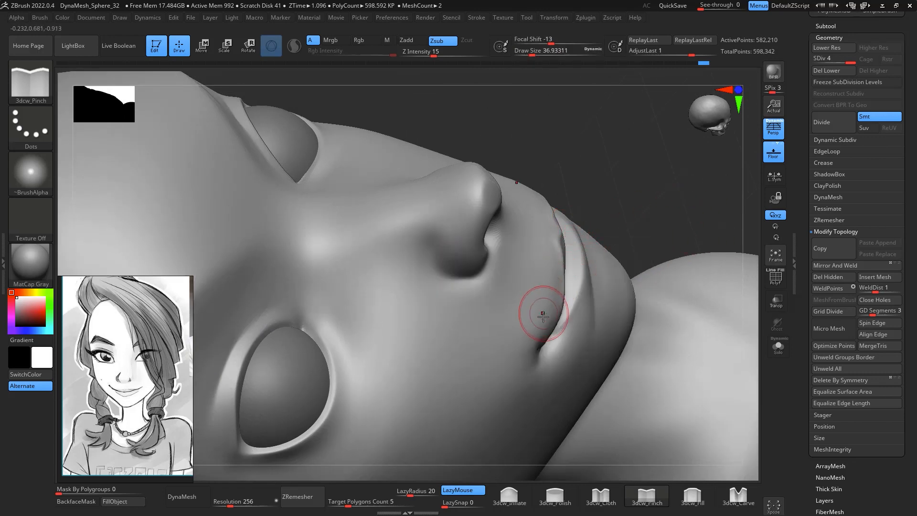
key("shift")
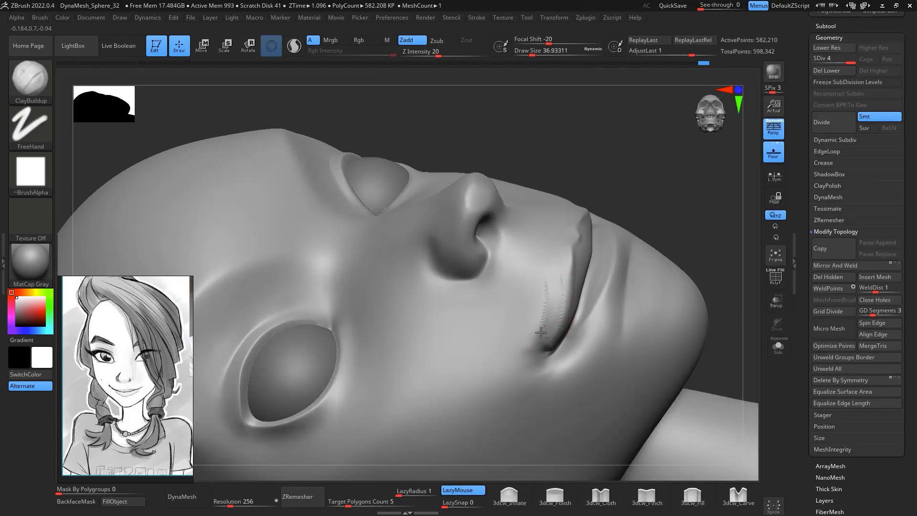
left_click_drag(539, 333, 538, 321)
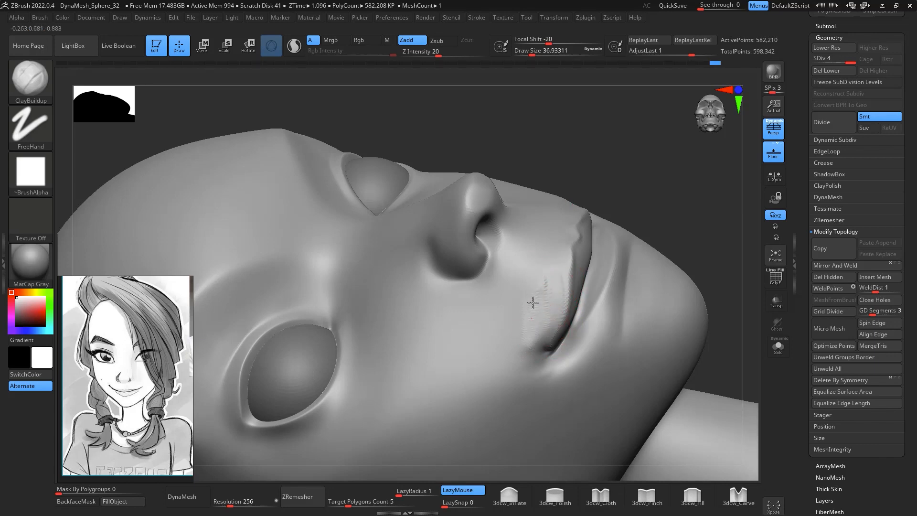
mouse_move(538, 319)
left_mouse_down("shift")
mouse_move(542, 292)
mouse_move(538, 324)
left_mouse_up("shift")
mouse_move(542, 315)
right_mouse_down()
mouse_move(651, 181)
mouse_move(690, 152)
right_mouse_up()
key("shift")
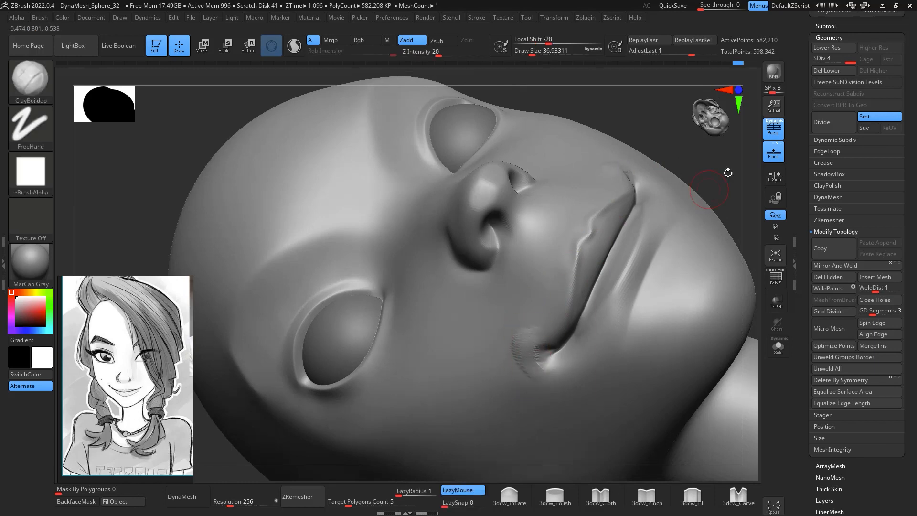
right_click_drag(751, 183, 657, 239, "shift")
left_click_drag(516, 358, 529, 368, "shift")
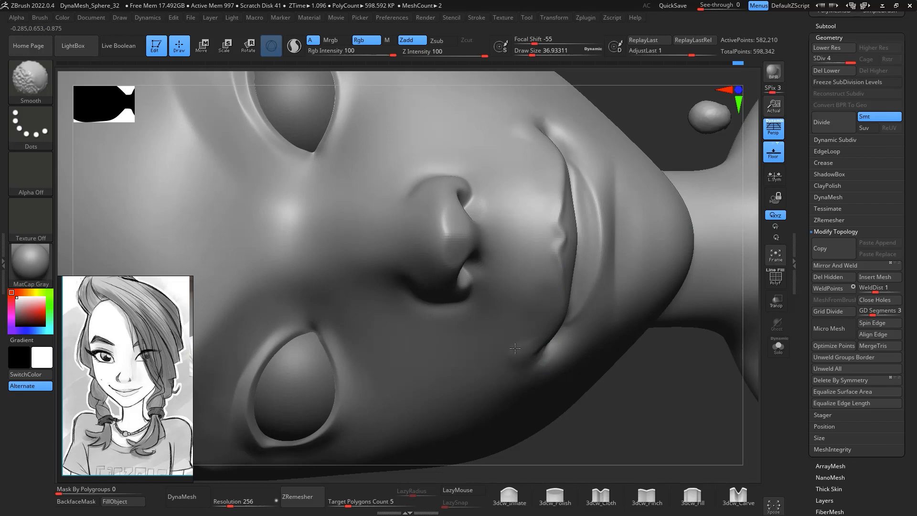
Adjust the underside of the nose in profile using the Move brush at a draw size of about 145
mouse_move(702, 198)
right_mouse_down()
mouse_move(720, 341)
mouse_move(727, 280)
mouse_move(761, 344)
mouse_move(751, 375)
mouse_move(754, 336)
mouse_move(583, 255)
mouse_move(606, 219)
mouse_move(667, 252)
right_mouse_up()
key("shift")
key("space")
left_click_drag(542, 264, 557, 264)
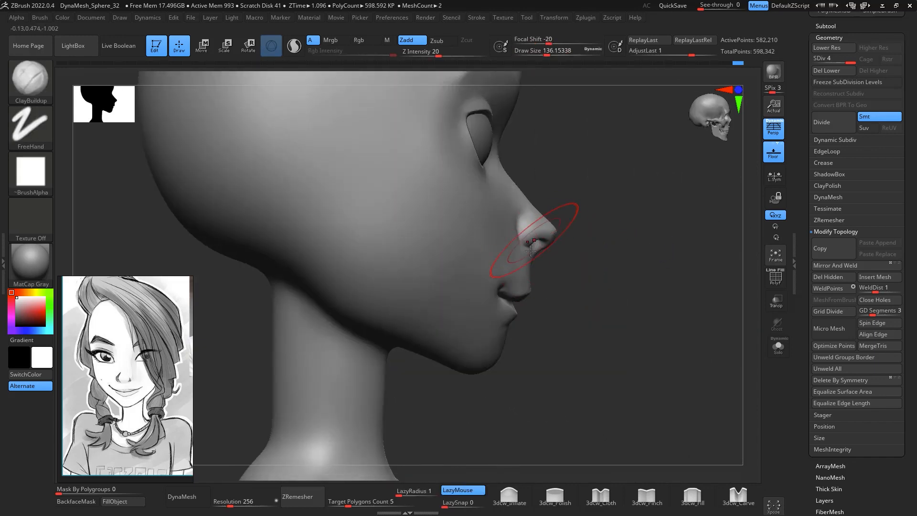
key("b")
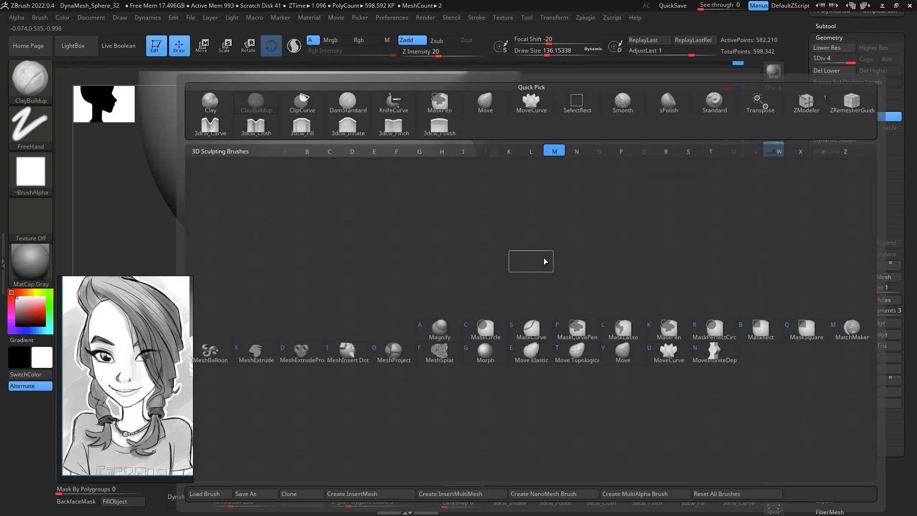
key("m")
key("v")
key("space")
left_click_drag(536, 257, 540, 250)
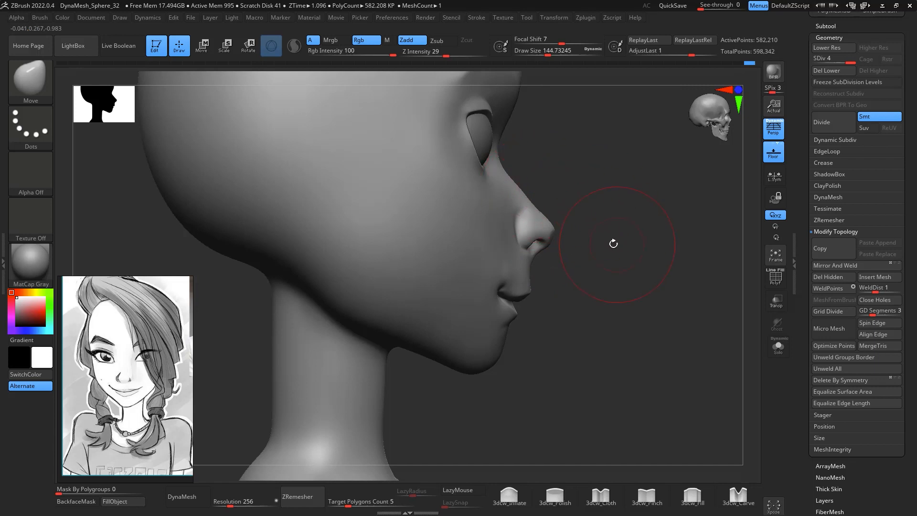
Pull the area around the eyes and brows upward in profile using the Move brush at a draw size of about 460
right_click_drag(613, 243, 580, 221, "shift")
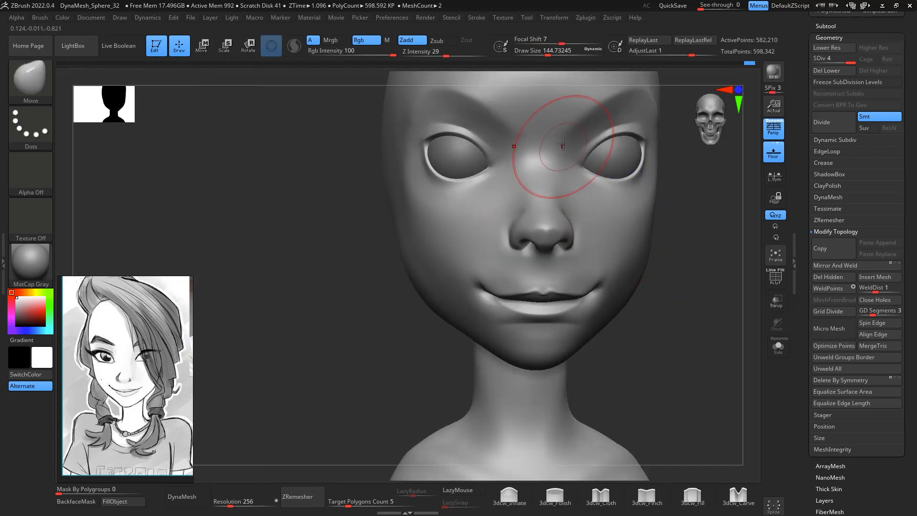
key("space")
left_click_drag(562, 145, 570, 145)
key("shift")
mouse_move(691, 306)
right_mouse_down()
mouse_move(646, 345)
mouse_move(579, 330)
right_mouse_up()
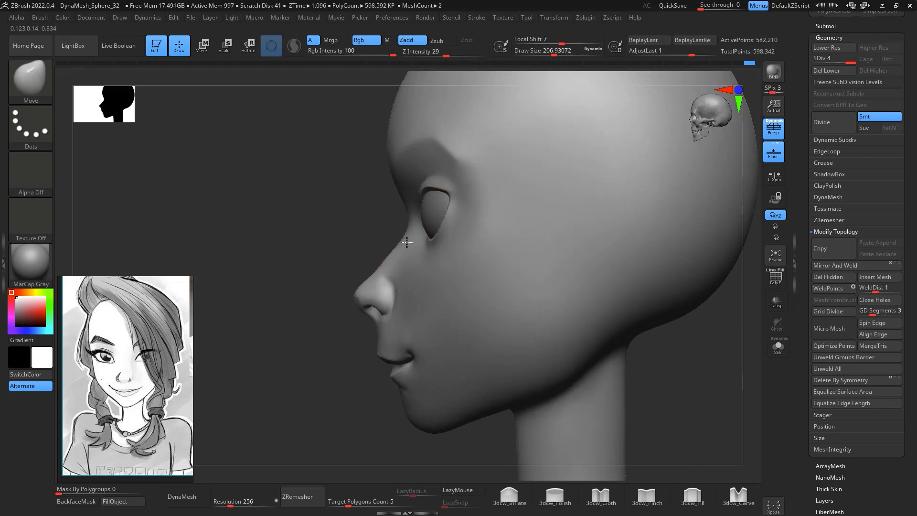
key("space")
left_click_drag(429, 244, 448, 245)
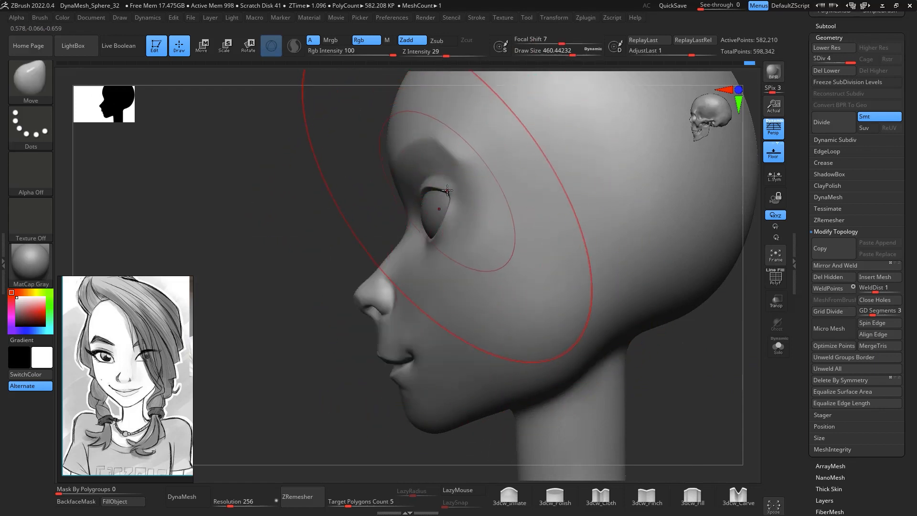
mouse_move(447, 190)
left_mouse_down()
mouse_move(448, 200)
mouse_move(406, 192)
mouse_move(445, 189)
mouse_move(442, 165)
left_mouse_up()
mouse_move(342, 433)
right_mouse_down()
mouse_move(385, 433)
mouse_move(483, 354)
mouse_move(534, 339)
right_mouse_up()
right_click_drag(593, 323, 721, 280, "alt")
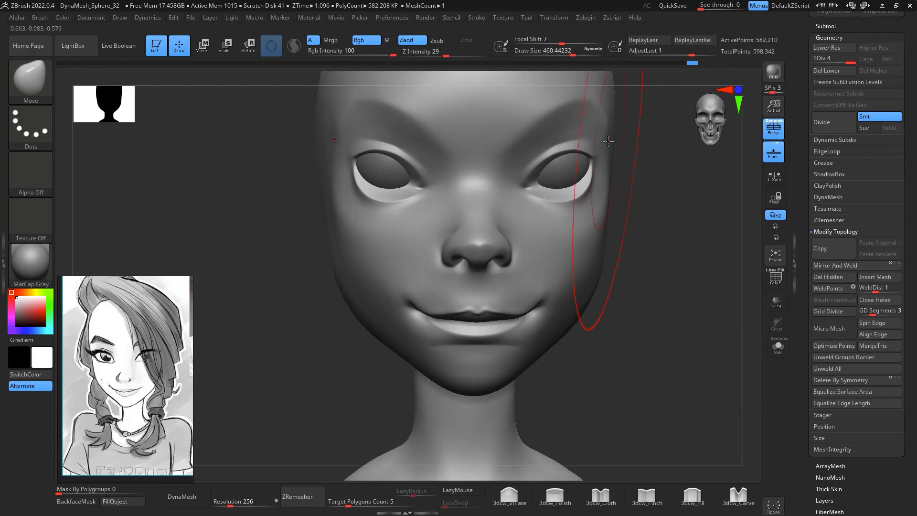
Reposition the eyeball subtool vertically inside the reshaped eye sockets, and make the head the active subtool again
left_click(832, 26)
left_click(852, 66)
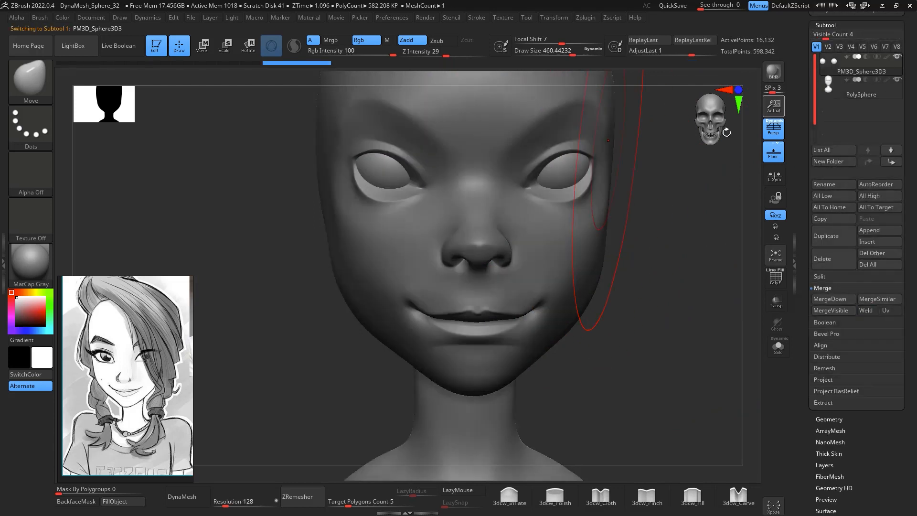
key("w")
left_click_drag(550, 106, 551, 125)
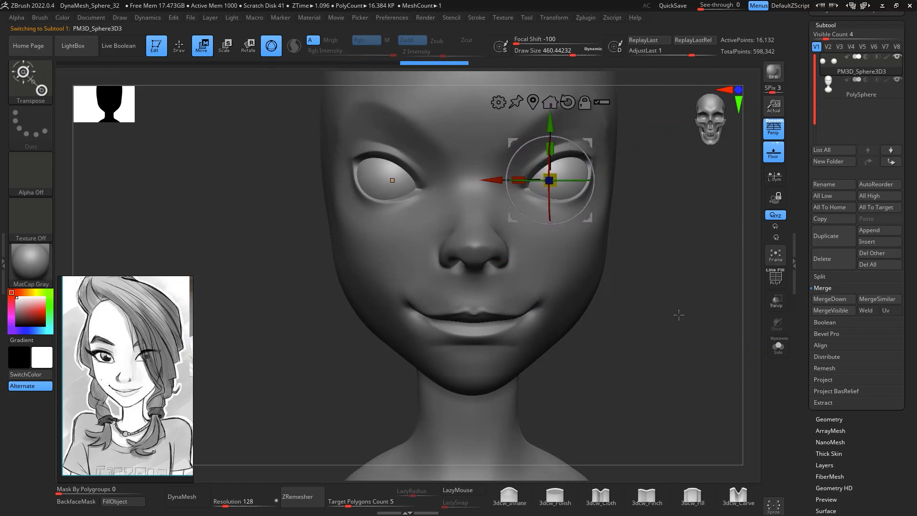
left_click_drag(675, 311, 674, 287)
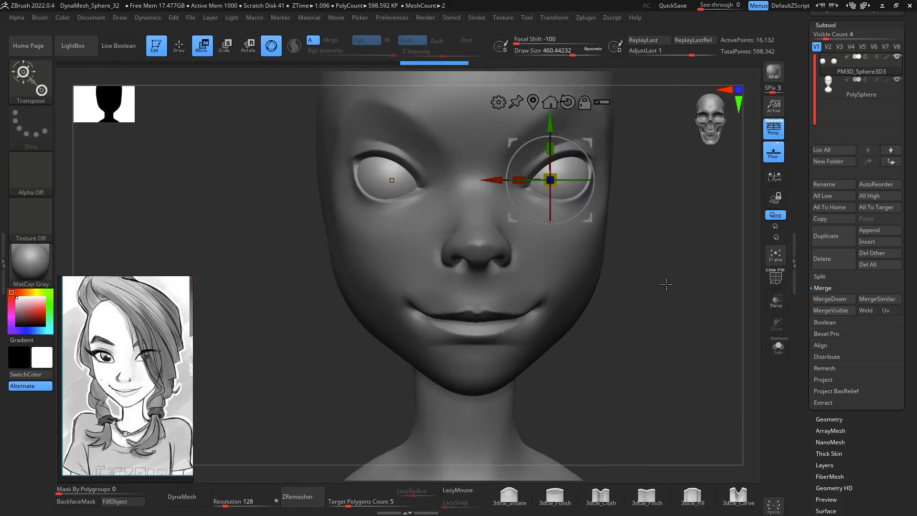
key("q")
left_click_drag(678, 320, 675, 301, "alt")
mouse_move(675, 302)
left_mouse_down()
mouse_move(657, 294)
mouse_move(724, 196)
left_mouse_up()
left_click(835, 88)
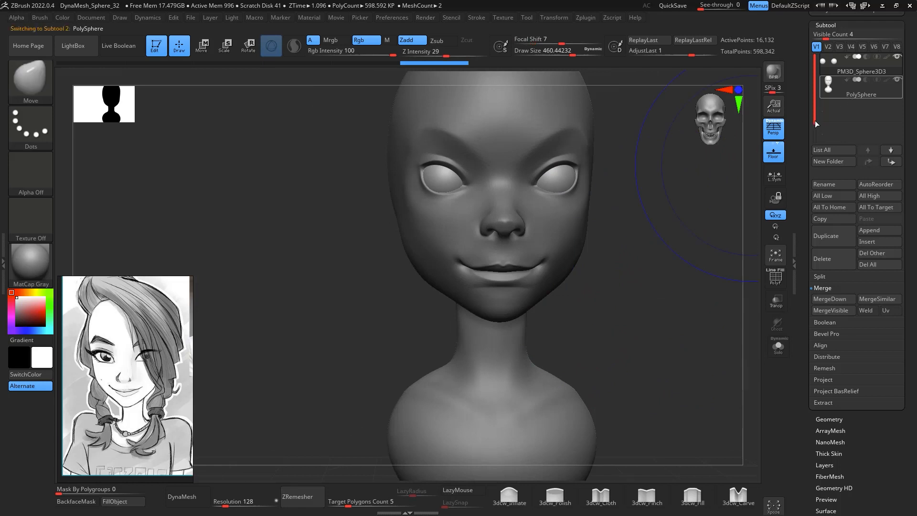
Examine the head's nose, mouth and overall proportions in profile and from the front
mouse_move(692, 267)
left_mouse_down()
mouse_move(625, 267)
mouse_move(681, 263)
mouse_move(673, 316)
mouse_move(663, 310)
mouse_move(704, 319)
mouse_move(610, 323)
mouse_move(608, 342)
mouse_move(573, 291)
mouse_move(533, 307)
mouse_move(547, 320)
mouse_move(528, 328)
left_mouse_up()
key("space")
key("space")
key("space")
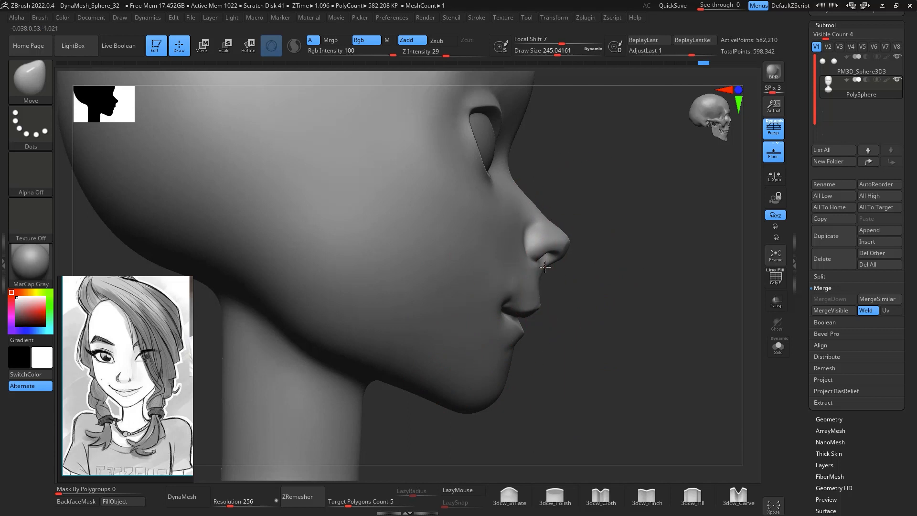
left_click_drag(726, 307, 665, 307)
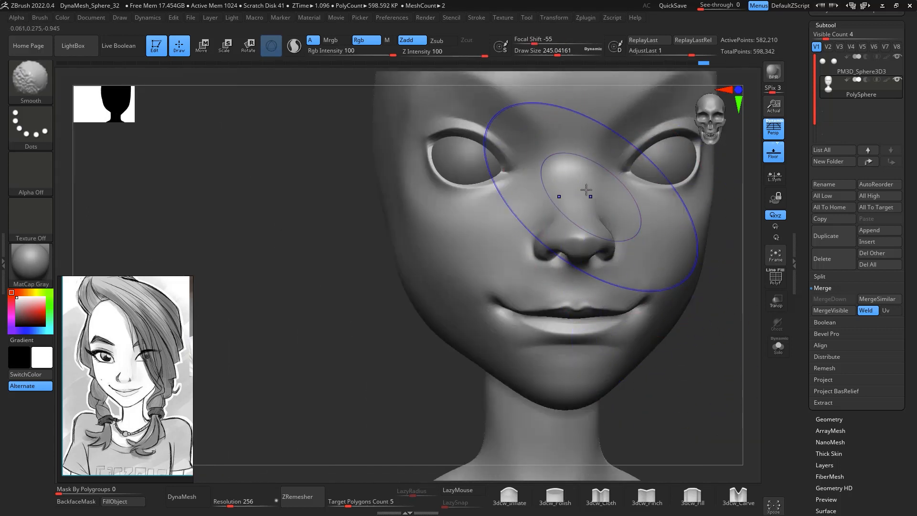
left_click_drag(719, 267, 579, 303, "alt")
left_click_drag(624, 266, 680, 249, "alt")
key("space")
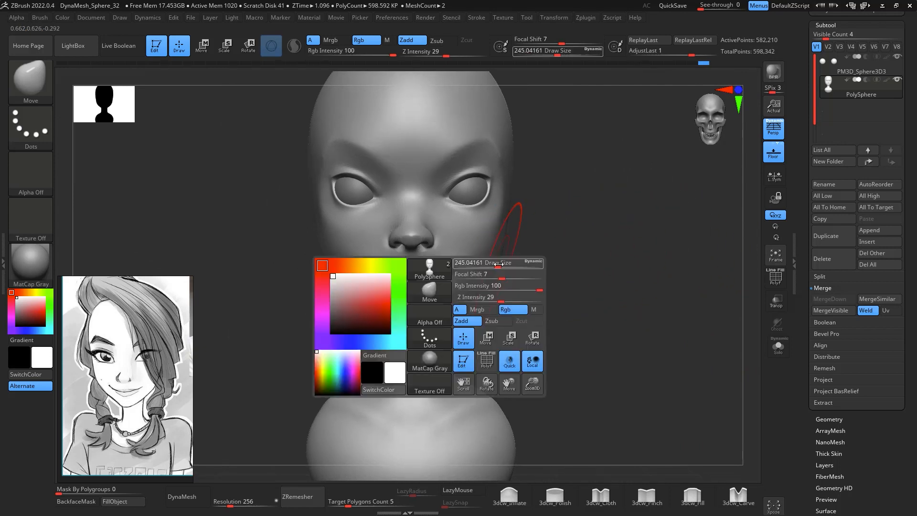
left_click_drag(496, 262, 483, 262)
left_click_drag(585, 301, 632, 327, "alt")
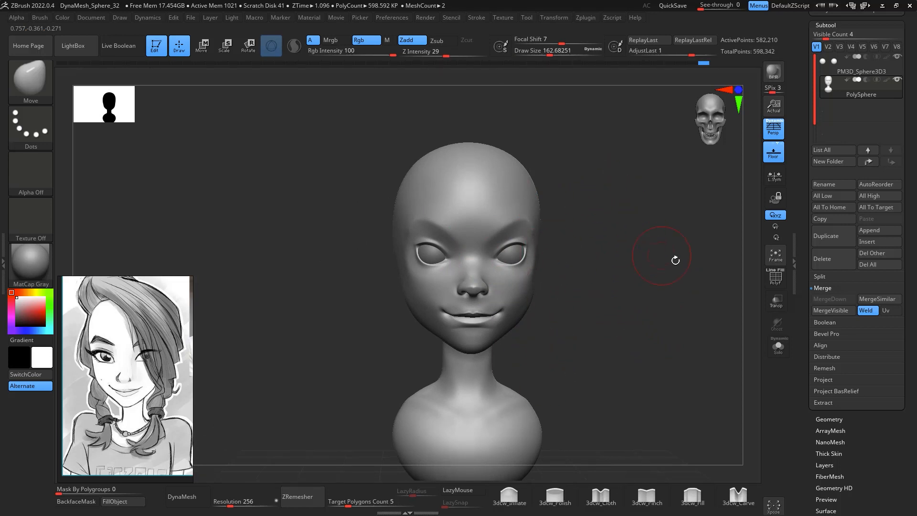
mouse_move(682, 311)
left_mouse_down()
mouse_move(603, 322)
mouse_move(651, 313)
left_mouse_up()
Append a Sphere3D as a subtool for the hair mass, and make it active
left_click(881, 231)
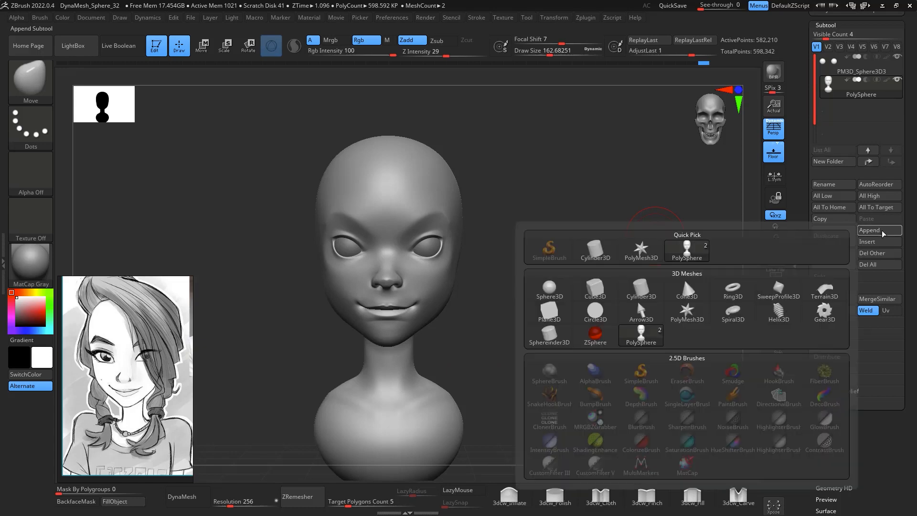
left_click(866, 231)
left_click(549, 298)
left_click(835, 111)
Place the new sphere beside the head over the swept hair's side, and flatten it into a tall, narrow ellipsoid
left_click_drag(617, 253, 636, 320, "alt")
key("w")
left_click_drag(418, 231, 422, 166)
left_click_drag(455, 228, 548, 239)
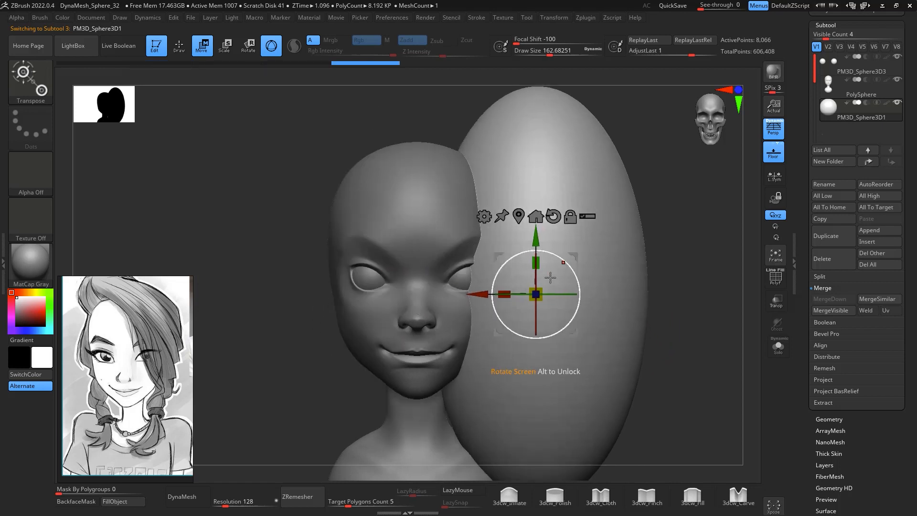
left_click_drag(505, 295, 574, 291)
left_click_drag(575, 256, 618, 208)
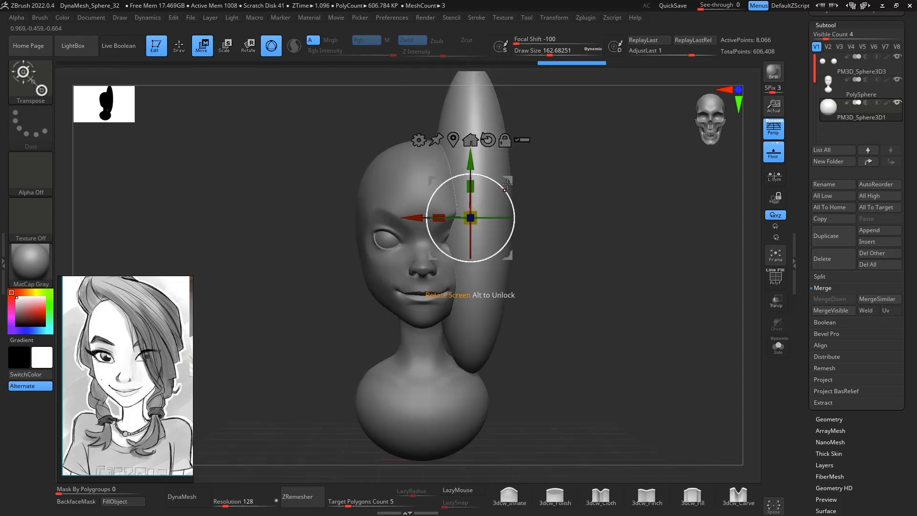
left_click_drag(509, 179, 506, 187)
Bend the ellipsoid's upper end toward the top of the head using the Move brush at a draw size of about 794
key("b")
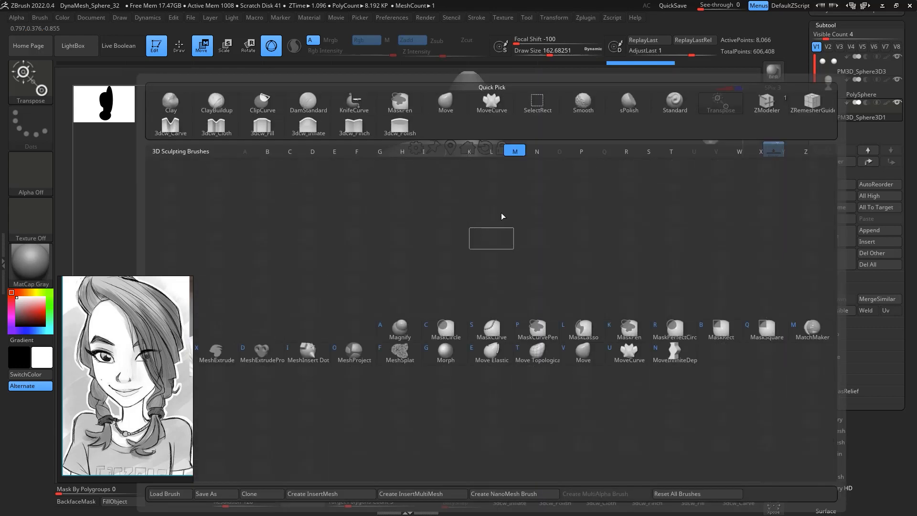
key("m")
key("v")
key("space")
left_click_drag(544, 221, 552, 221)
left_click_drag(480, 110, 419, 174)
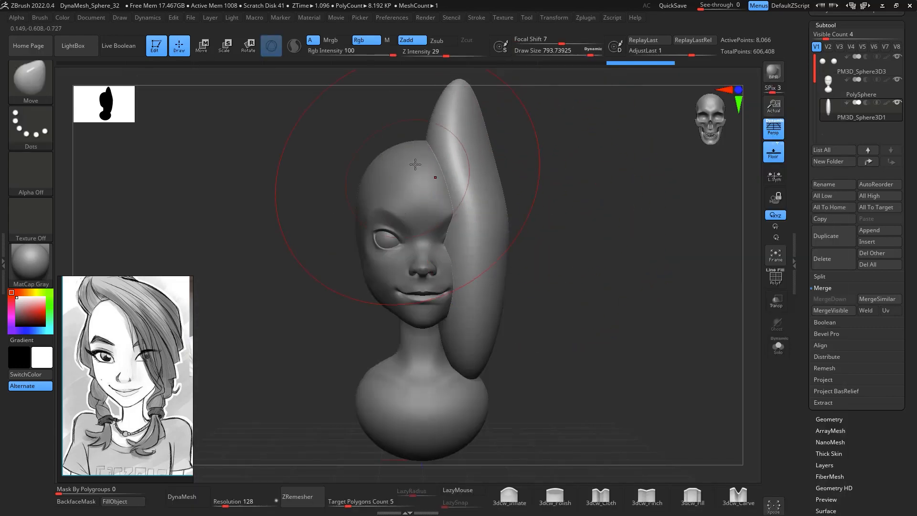
left_click_drag(482, 93, 429, 126)
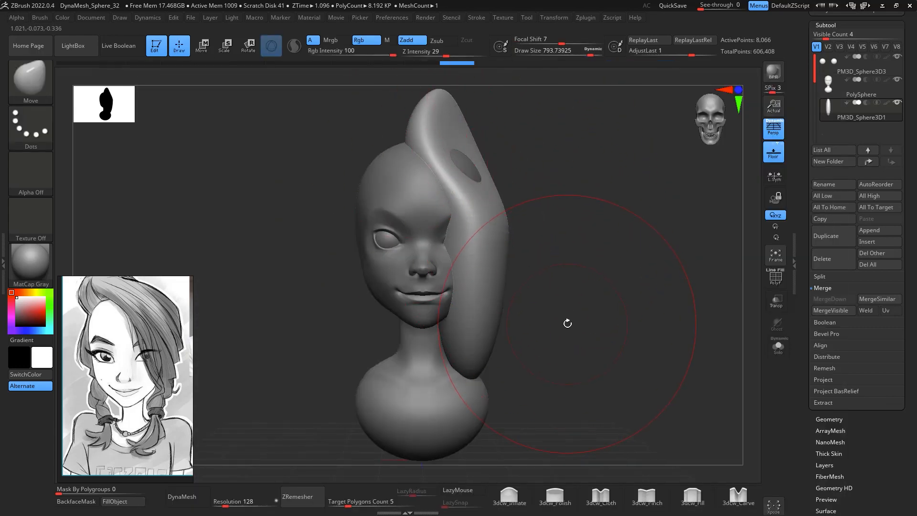
Wrap the hair mass over the crown and along the temple using SnakeHook at a draw size of about 794, smoothing the top
key("b")
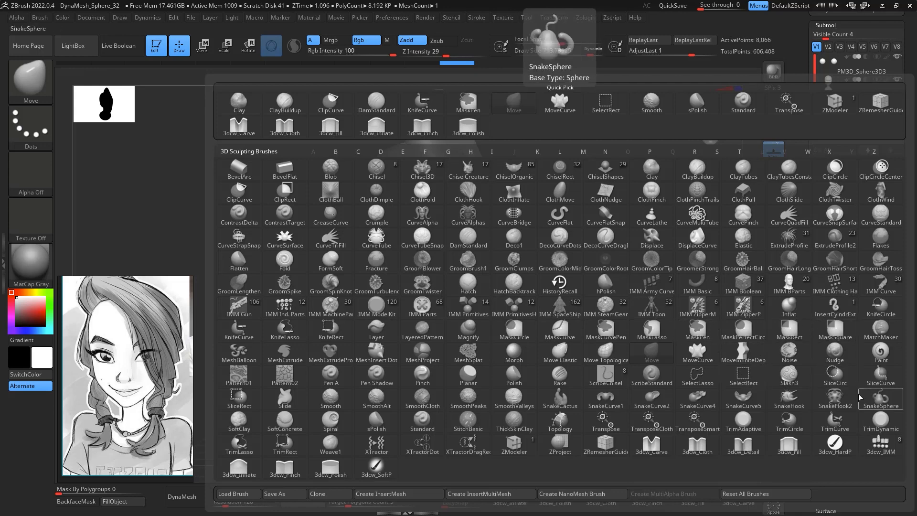
left_click(788, 396)
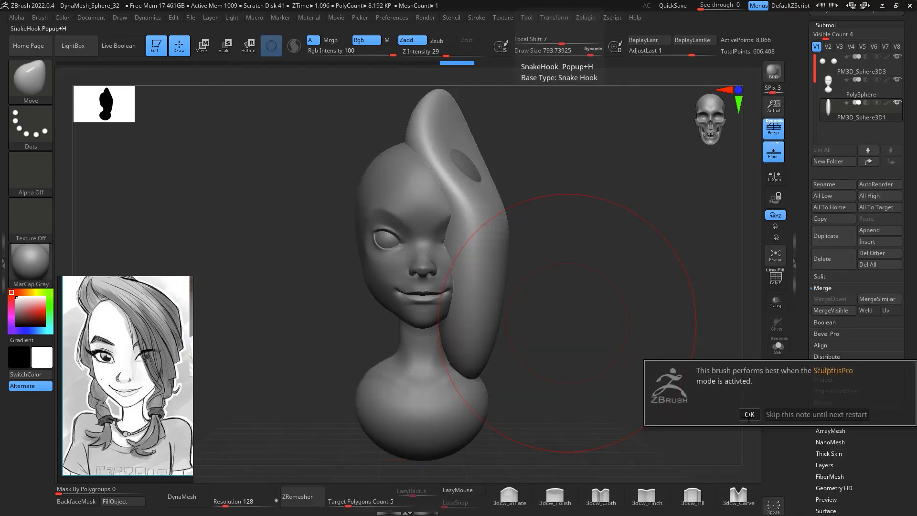
left_click(748, 415)
mouse_move(466, 103)
left_mouse_down()
mouse_move(430, 137)
mouse_move(459, 136)
left_mouse_up()
left_click_drag(477, 168, 475, 186, "shift")
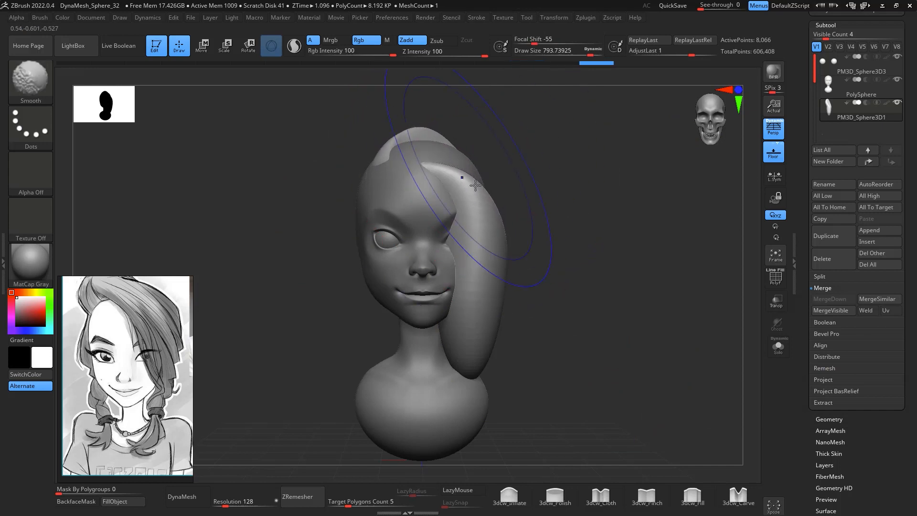
left_click_drag(473, 258, 495, 287)
Smooth the hair mass from the side, and pull its upper part outward from the head with SnakeHook
mouse_move(658, 267)
left_mouse_down()
mouse_move(567, 253)
mouse_move(542, 195)
mouse_move(495, 156)
mouse_move(470, 152)
left_mouse_up()
left_click_drag(571, 172, 561, 155, "shift")
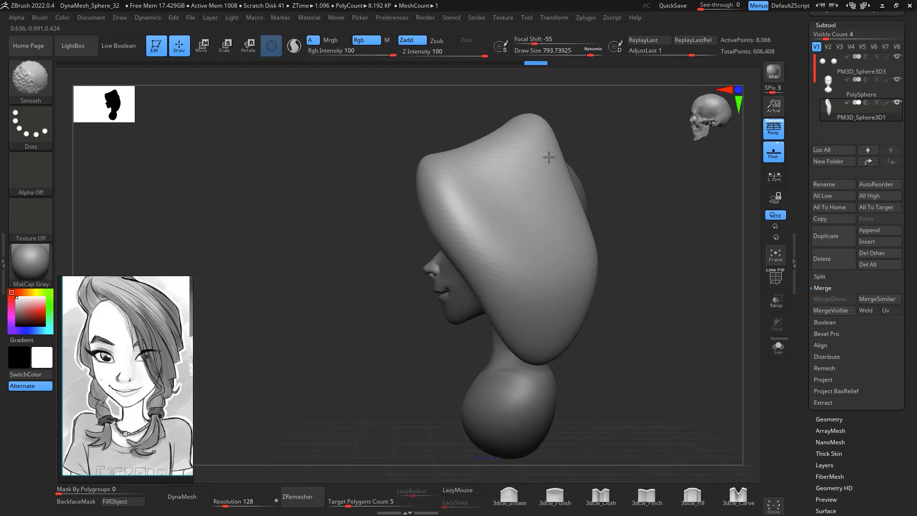
mouse_move(435, 193)
left_mouse_down("shift")
mouse_move(554, 302)
mouse_move(501, 139)
mouse_move(538, 145)
mouse_move(456, 196)
mouse_move(540, 200)
left_mouse_up("shift")
left_click_drag(635, 244, 692, 272)
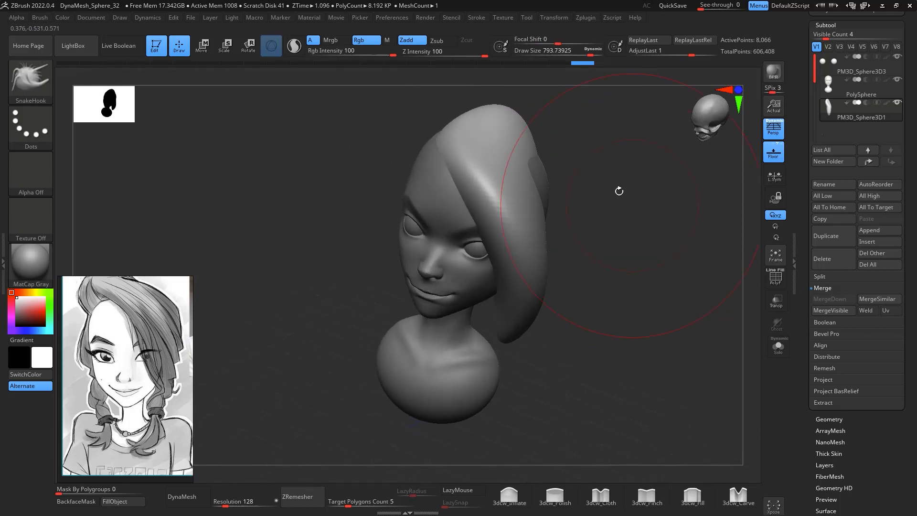
left_click_drag(525, 177, 557, 176)
mouse_move(616, 187)
left_mouse_down()
mouse_move(632, 199)
mouse_move(650, 280)
mouse_move(644, 263)
left_mouse_up()
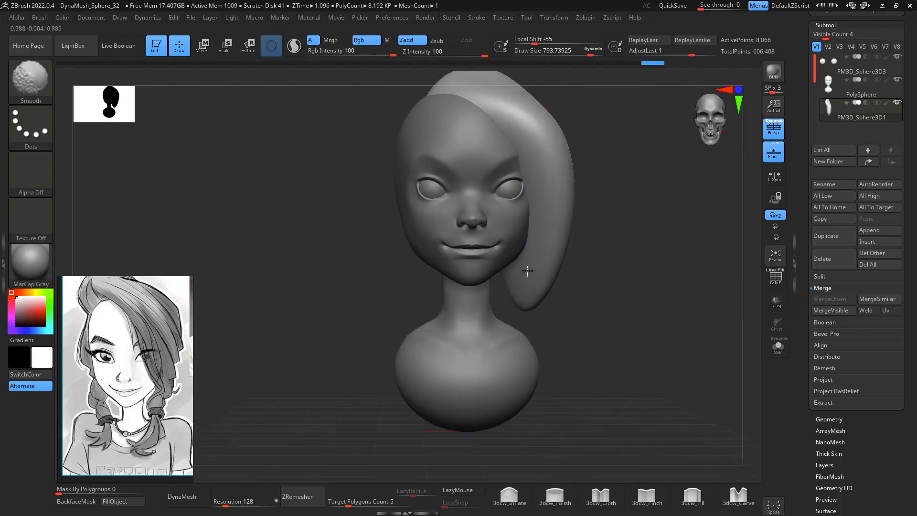
Smooth the lower tip of the hair, and draw its outer edge and tip inward over the side of the face
left_click_drag(527, 270, 515, 280, "shift")
left_click_drag(621, 267, 564, 234)
left_click_drag(589, 196, 575, 182)
mouse_move(652, 220)
left_mouse_down()
mouse_move(662, 225)
mouse_move(623, 227)
left_mouse_up()
left_click_drag(546, 294, 539, 286)
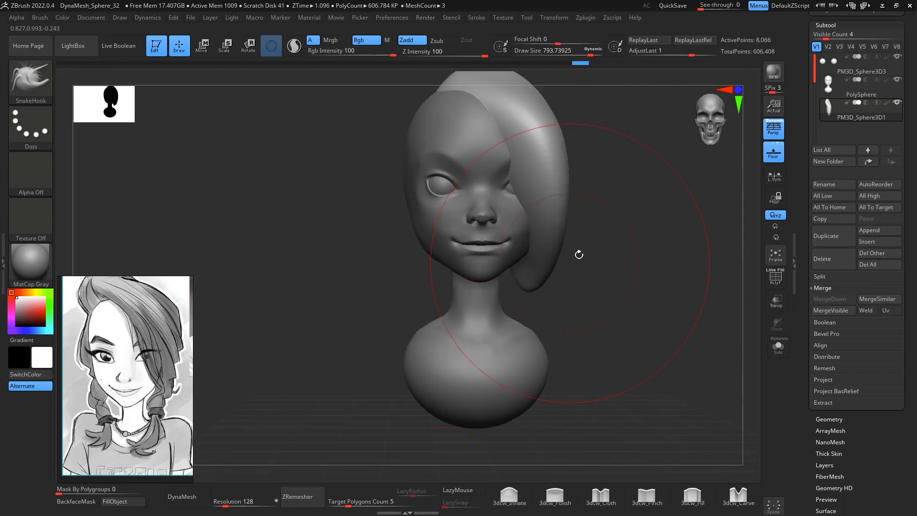
Smooth the upper back of the hair mass, and remesh it with DynaMesh at a resolution of 128
mouse_move(579, 254)
left_mouse_down()
mouse_move(592, 206)
mouse_move(626, 199)
mouse_move(655, 267)
mouse_move(651, 295)
left_mouse_up()
mouse_move(533, 146)
left_mouse_down()
mouse_move(542, 191)
mouse_move(534, 144)
mouse_move(552, 162)
left_mouse_up()
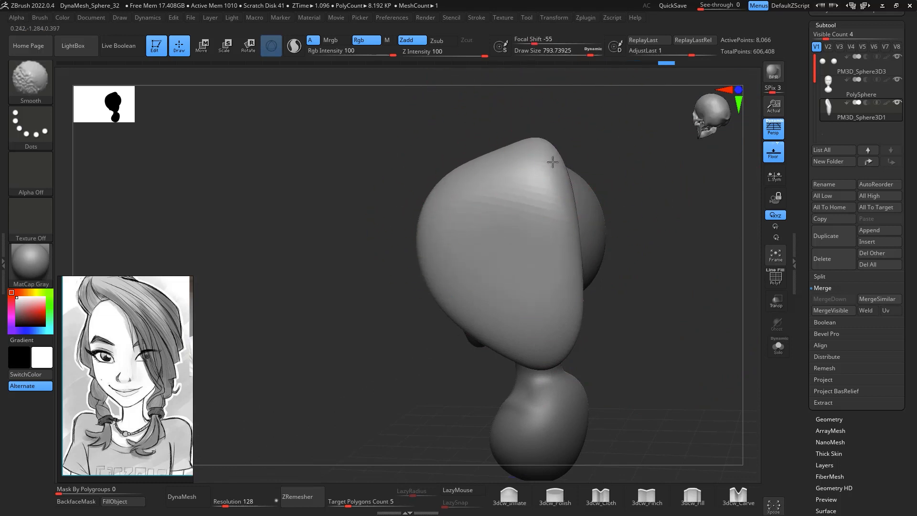
left_click(197, 497)
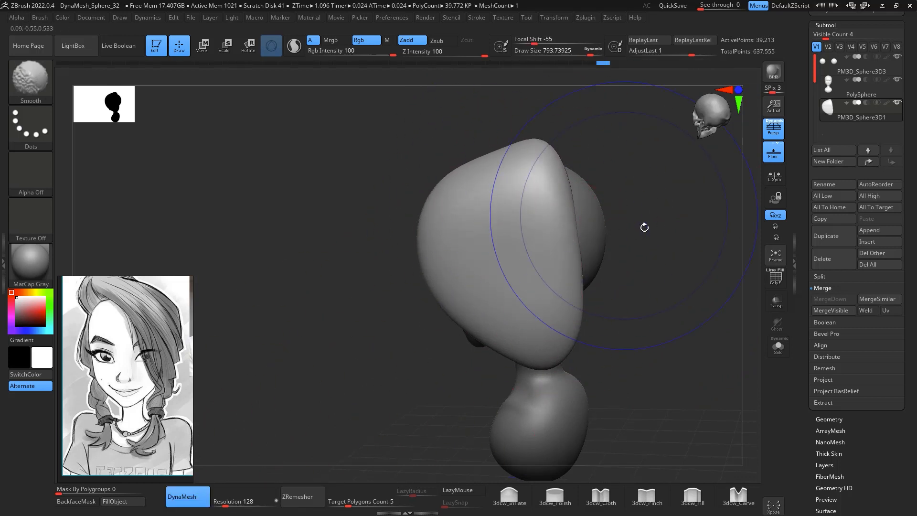
Raise the hair at the crown and pull its side section outward beside the eye using SnakeHook at a draw size of about 585
left_click_drag(644, 227, 726, 225, "shift")
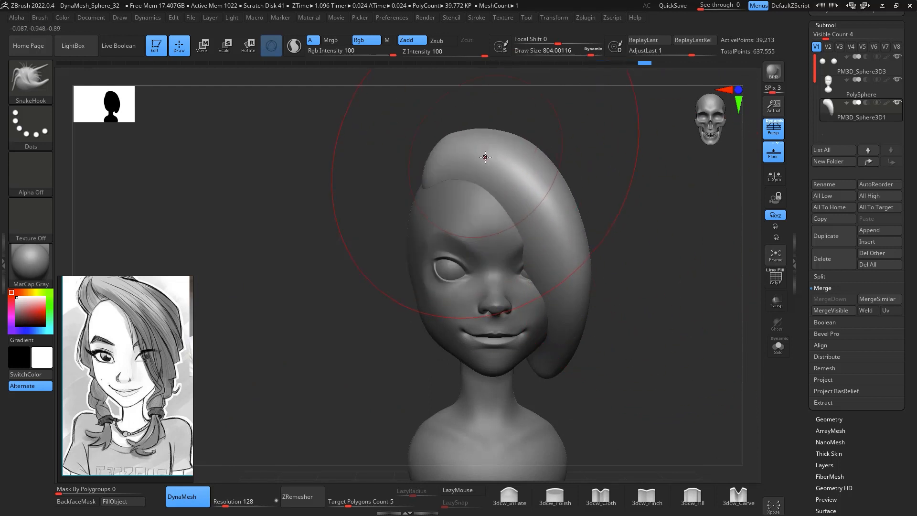
key("space")
left_click_drag(485, 159, 450, 134)
left_click_drag(529, 276, 545, 264)
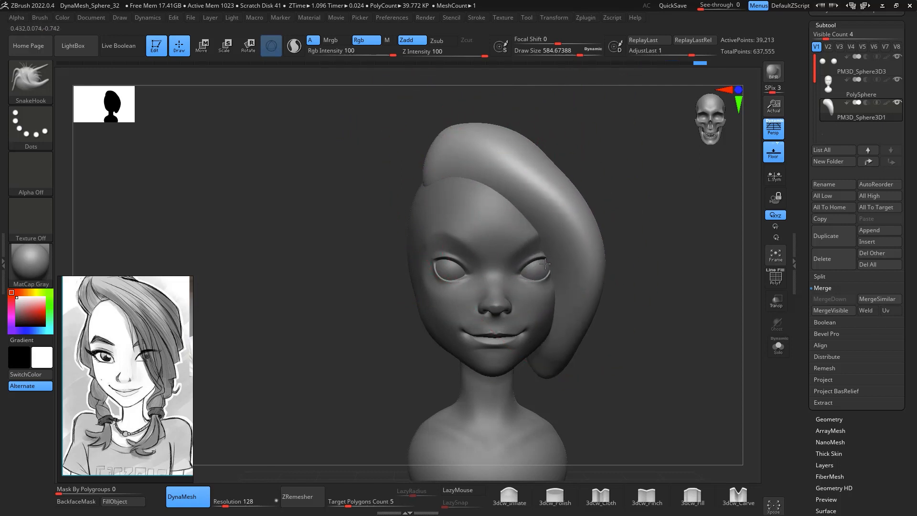
Pull the hair's front edge back from the cheek with SnakeHook, and smooth its lower side section
mouse_move(645, 236)
left_mouse_down()
mouse_move(587, 279)
mouse_move(582, 311)
mouse_move(524, 230)
mouse_move(542, 215)
left_mouse_up()
left_click_drag(712, 303, 669, 264, "alt")
left_click_drag(533, 278, 556, 271)
left_click_drag(626, 318, 614, 291, "shift")
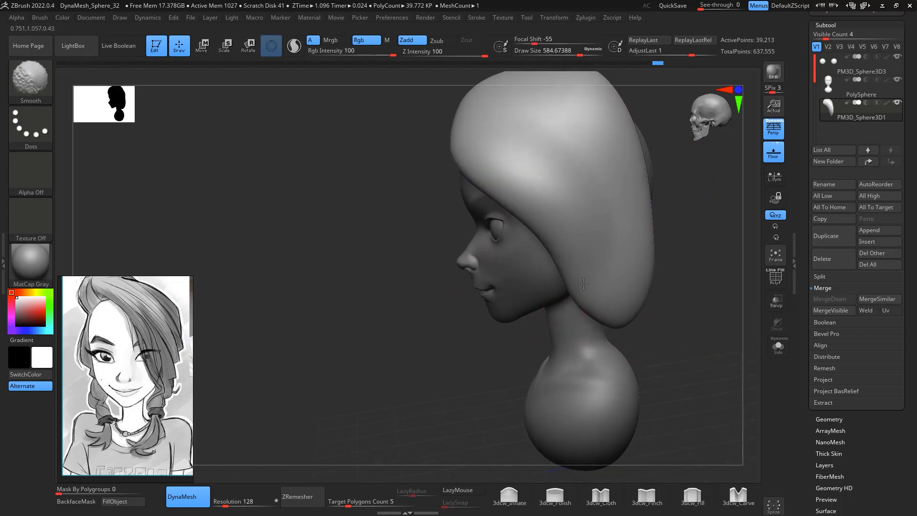
mouse_move(644, 223)
left_mouse_down("shift")
mouse_move(644, 198)
mouse_move(720, 200)
mouse_move(601, 336)
left_mouse_up("shift")
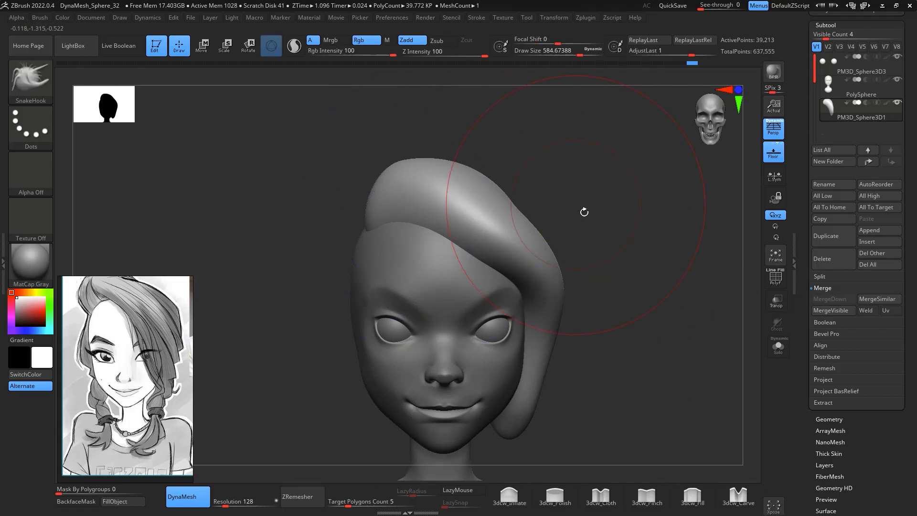
Extend the hair at the front of the crown toward the parting using SnakeHook at a draw size of about 585
left_click_drag(583, 208, 597, 243)
left_click_drag(430, 205, 411, 198)
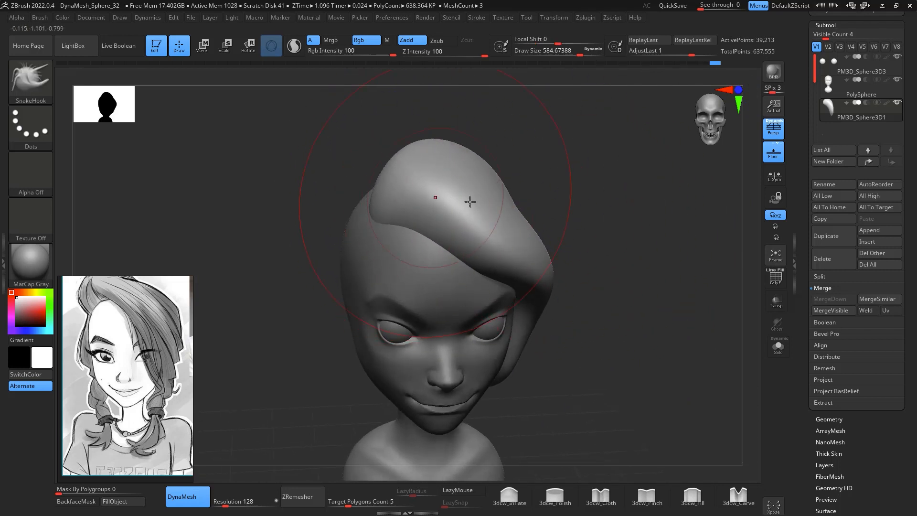
left_click_drag(573, 191, 572, 237)
Stretch the hair's parting edge across the top of the head using SnakeHook at a draw size of about 305, smoothing it and refining the hairline
key("space")
left_click_drag(445, 247, 400, 253)
left_click_drag(557, 176, 556, 222)
left_click_drag(401, 143, 371, 153)
left_click_drag(385, 207, 372, 143, "shift")
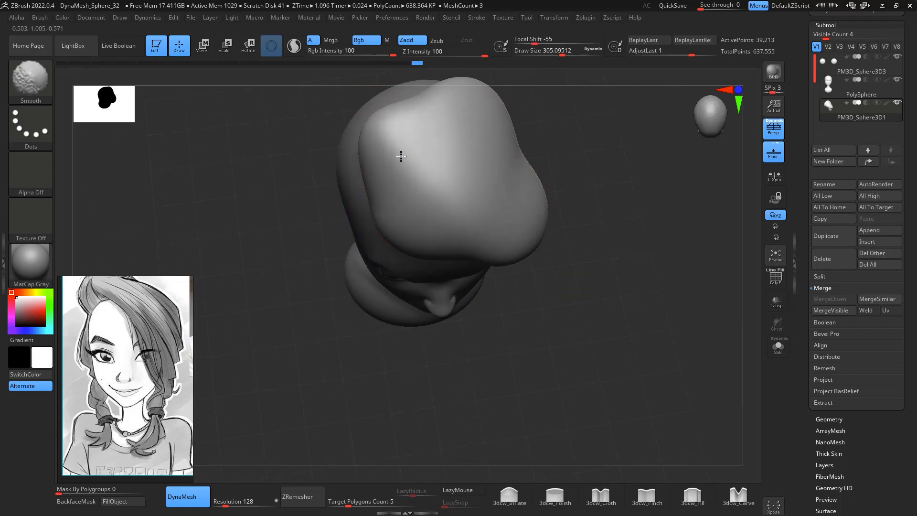
mouse_move(628, 273)
left_mouse_down()
mouse_move(640, 242)
mouse_move(620, 216)
left_mouse_up()
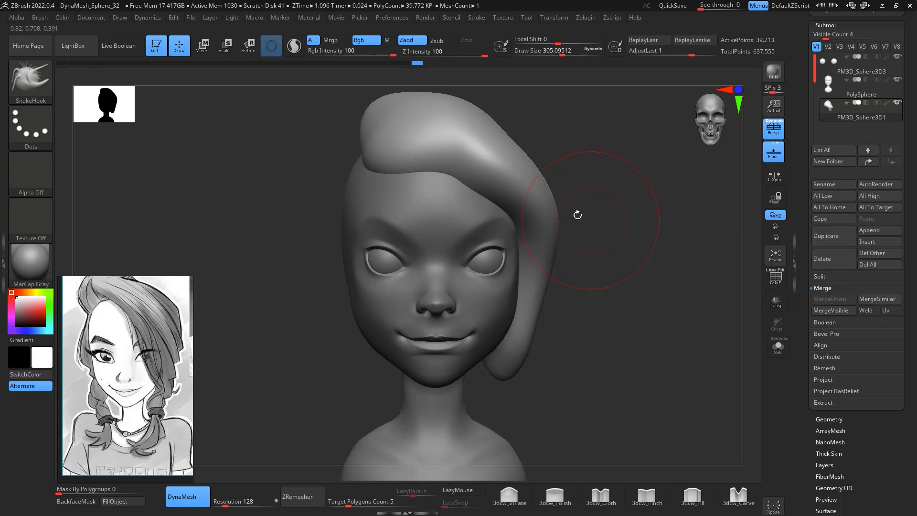
left_click_drag(385, 173, 378, 156)
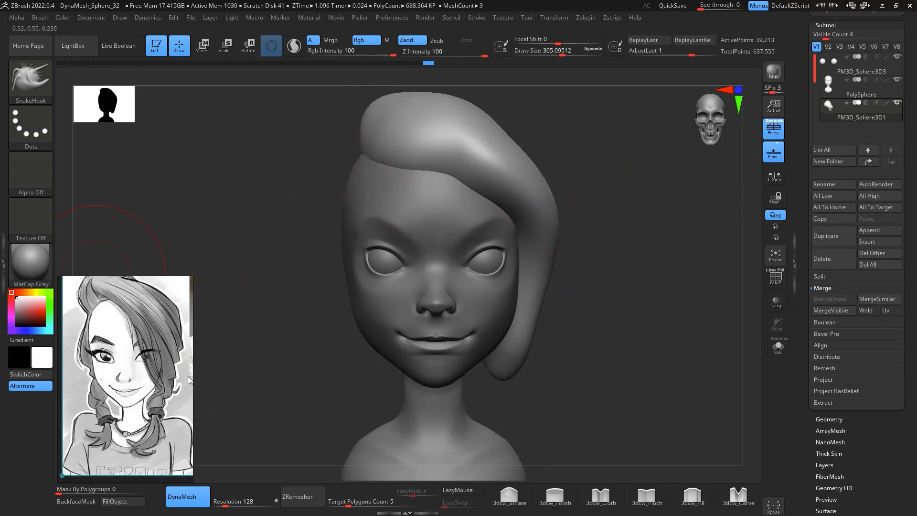
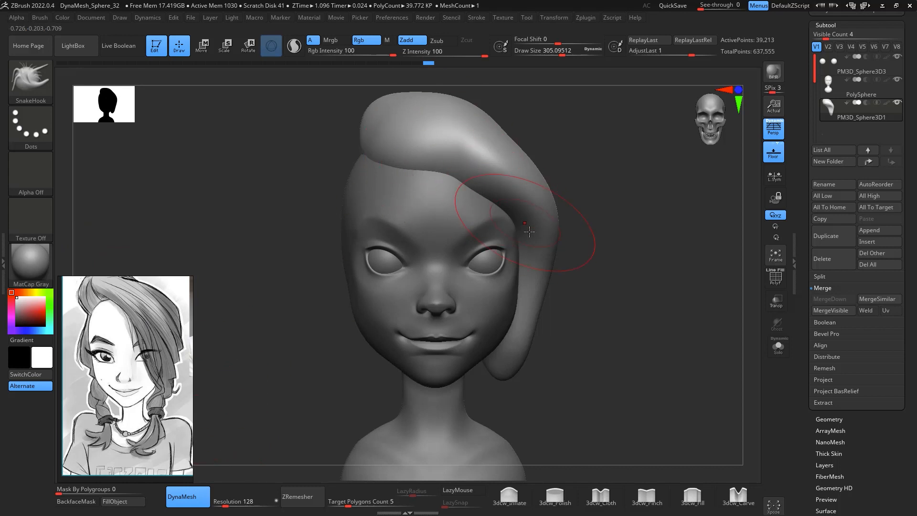
Smooth the swept hair's front edge and side surface along the temple and cheek
left_click_drag(525, 391, 482, 363)
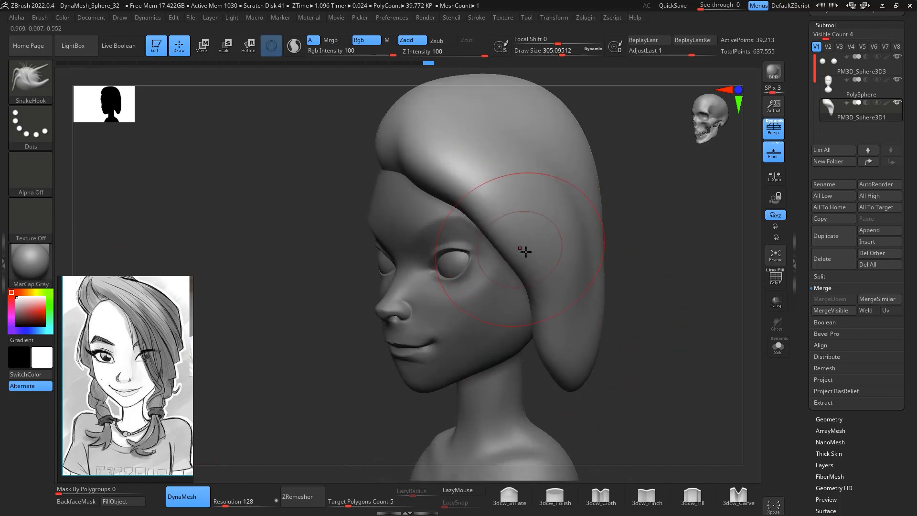
left_click_drag(642, 314, 585, 206, "shift")
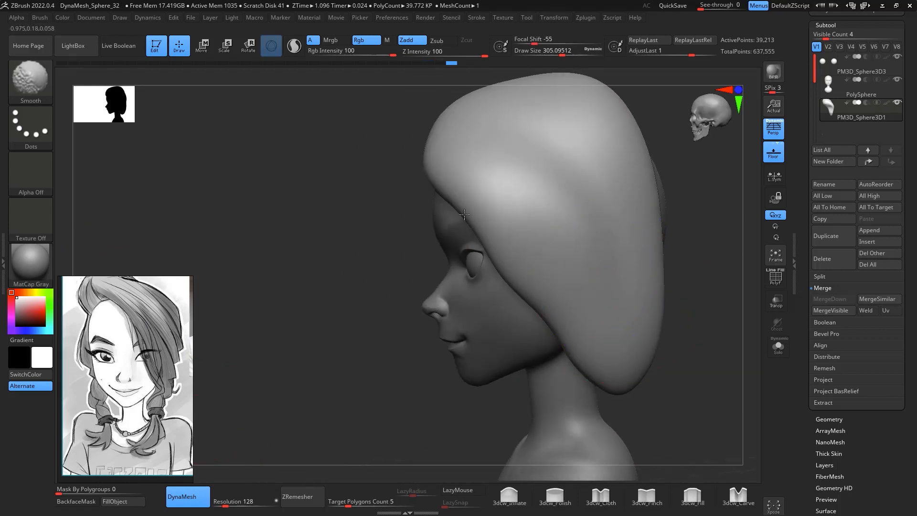
left_click_drag(726, 344, 688, 283)
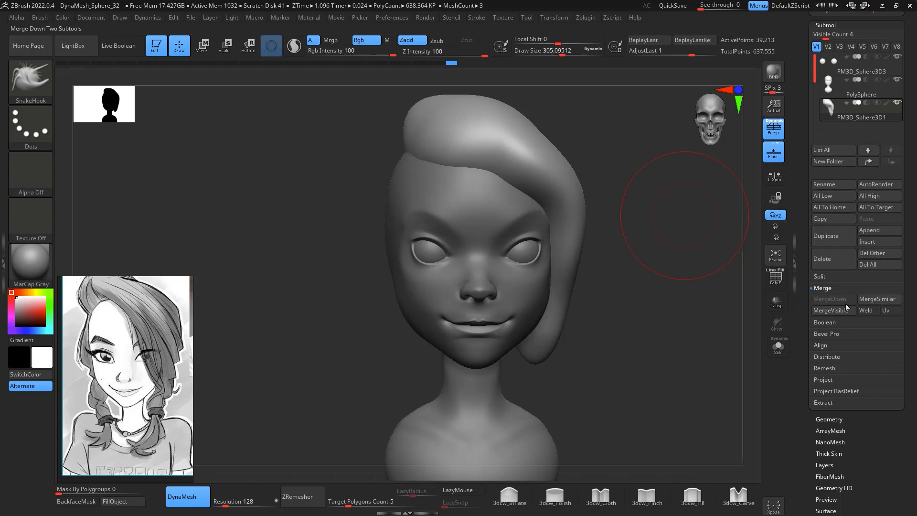
Append a Sphere3D subtool for the other side of the hair and make it the active subtool
left_click(876, 229)
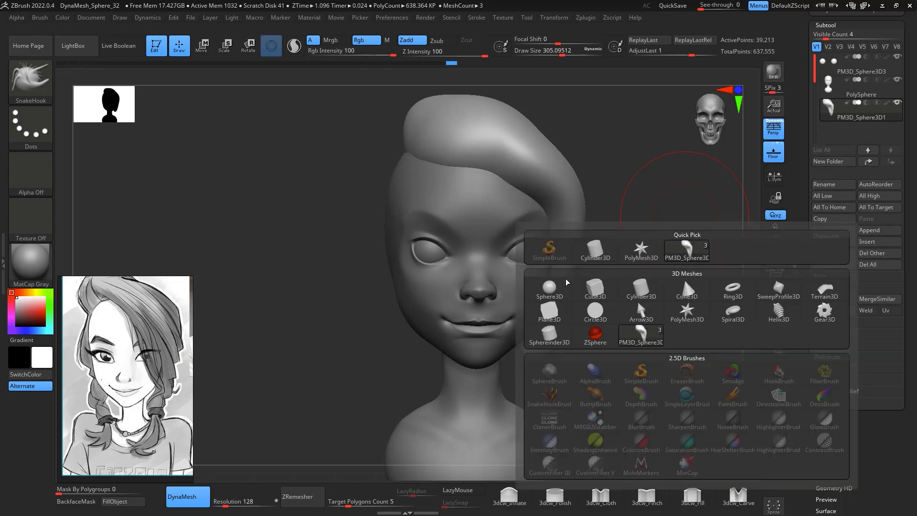
left_click(684, 277)
right_click_drag(675, 309, 749, 163, "ctrl")
key("n")
left_click(587, 288)
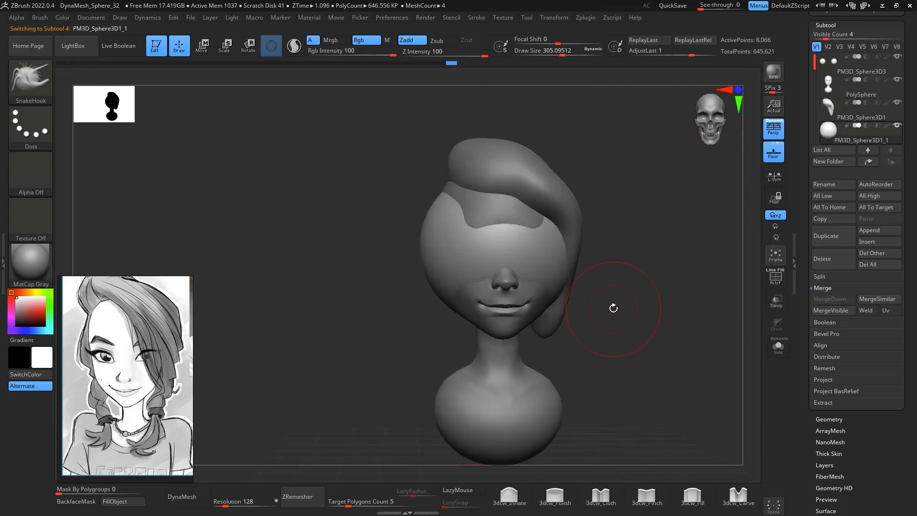
Move the new sphere to the bare side of the head and flatten it into a tall, thin oval against the temple
key("w")
left_click_drag(538, 207, 449, 203)
left_click_drag(408, 242, 408, 282)
left_click_drag(407, 208, 413, 176)
left_click_drag(445, 204, 475, 196)
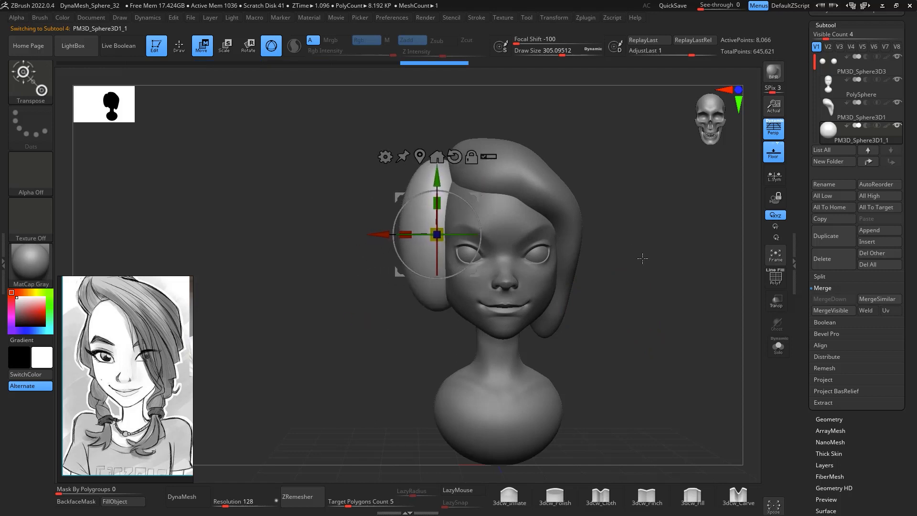
right_click_drag(640, 258, 660, 222, "shift")
right_click_drag(498, 219, 669, 204, "shift")
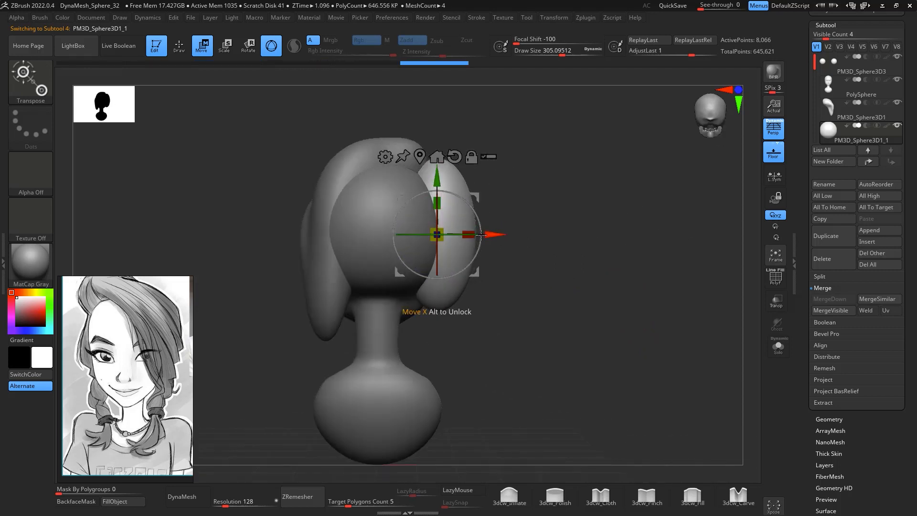
right_click_drag(470, 218, 651, 254, "shift")
Choose the SnakeHook brush and convert the flattened side piece to DynaMesh at resolution 128
key("b")
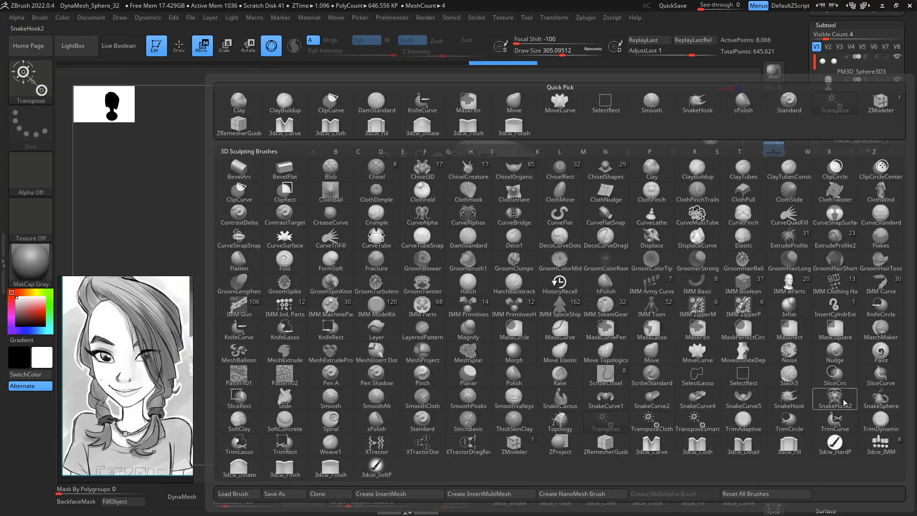
left_click(791, 400)
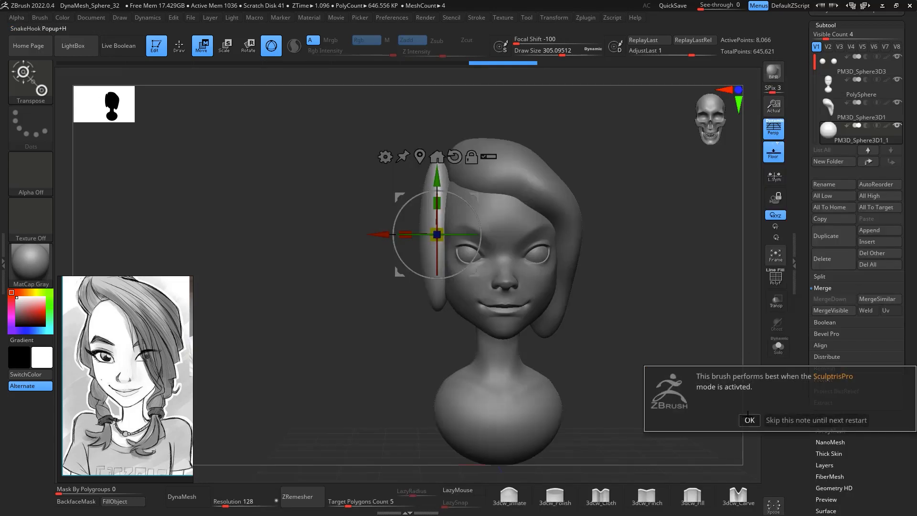
left_click(748, 415)
left_click(185, 497)
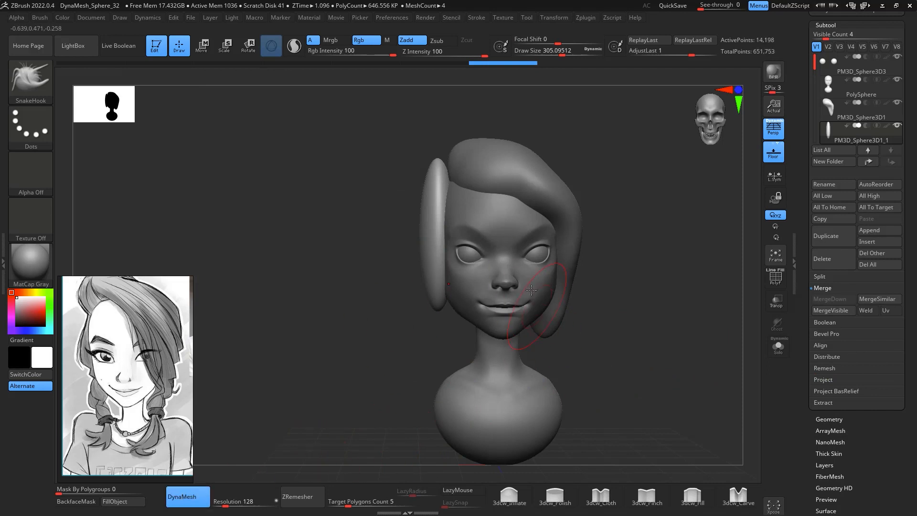
Pull the side piece's upper end to the parting and its lower end under the jaw using SnakeHook at a draw size of about 453
key("space")
left_click_drag(479, 195, 492, 195)
left_click_drag(432, 183, 450, 166)
left_click_drag(438, 306, 432, 305)
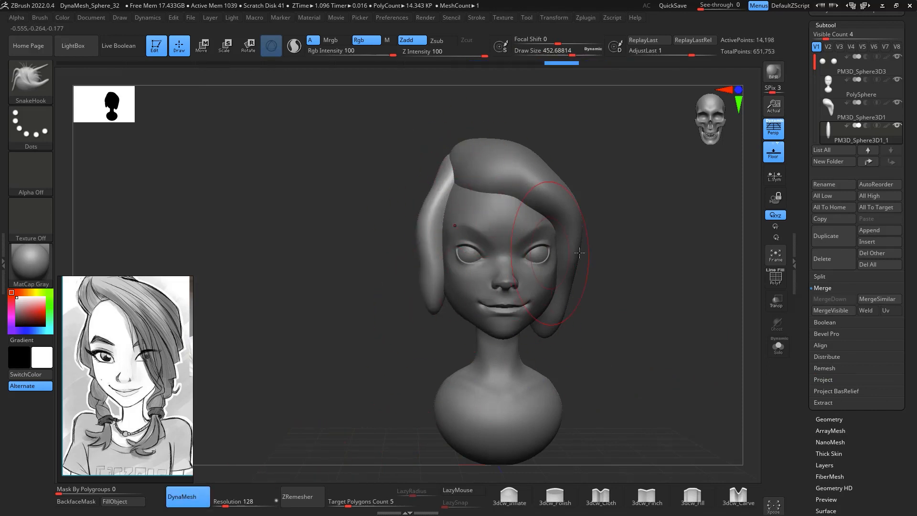
left_click_drag(635, 262, 612, 258)
left_click_drag(426, 306, 452, 317)
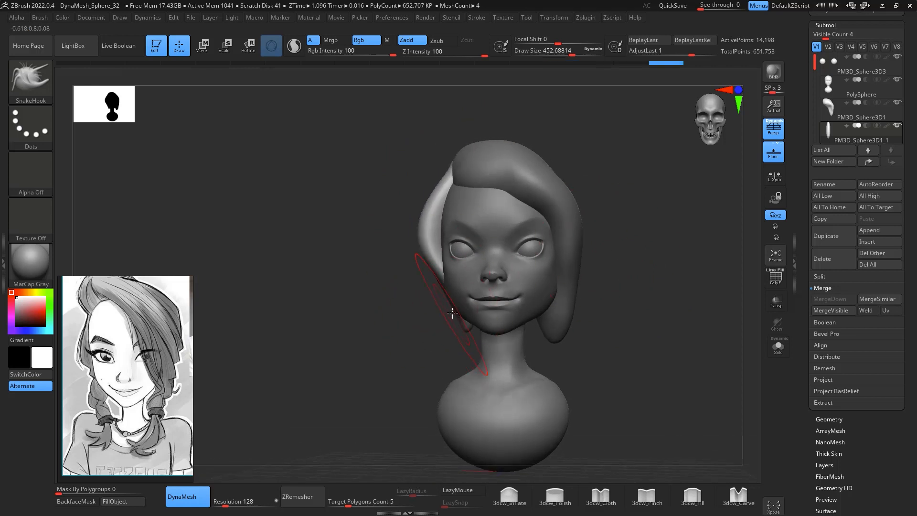
Fill out the side piece's lower half from behind with SnakeHook and smooth its outer contour
left_click_drag(658, 288, 721, 286)
left_click_drag(556, 281, 626, 266)
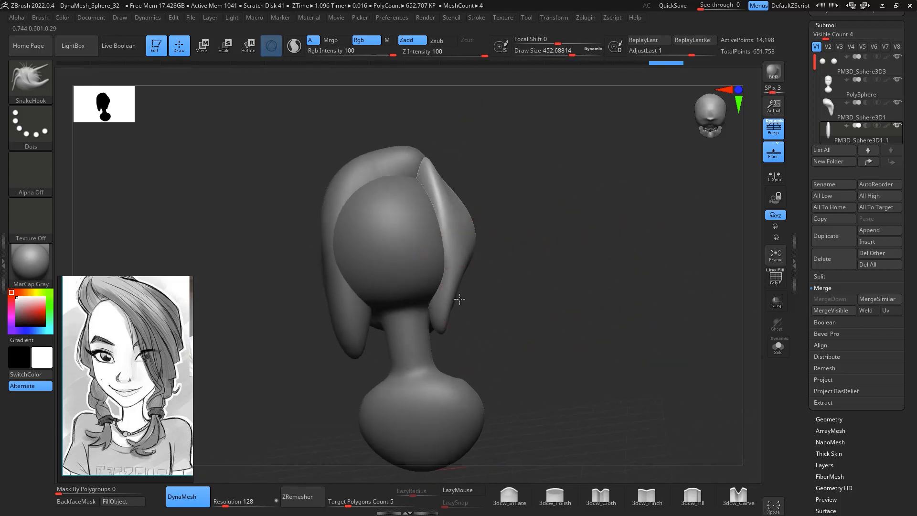
mouse_move(459, 301)
left_mouse_down()
mouse_move(467, 304)
mouse_move(458, 254)
left_mouse_up()
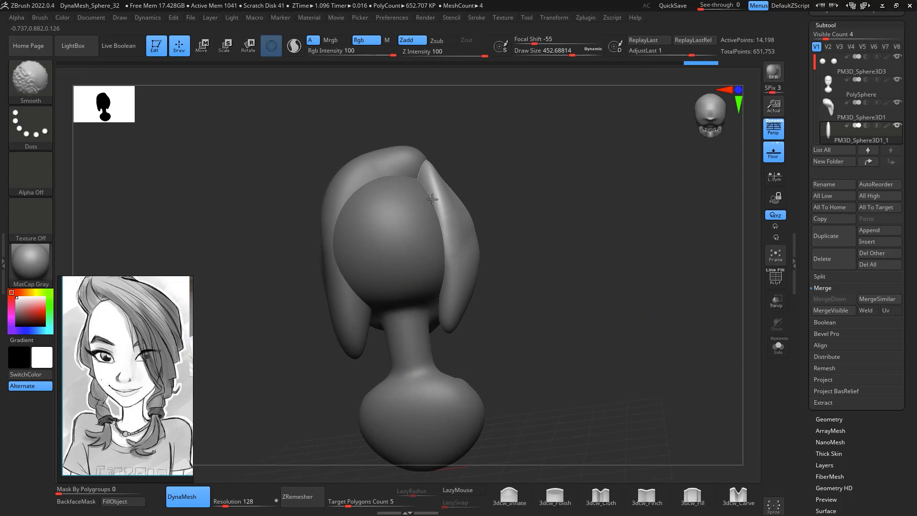
mouse_move(568, 239)
left_mouse_down()
mouse_move(635, 317)
mouse_move(617, 287)
mouse_move(637, 263)
left_mouse_up()
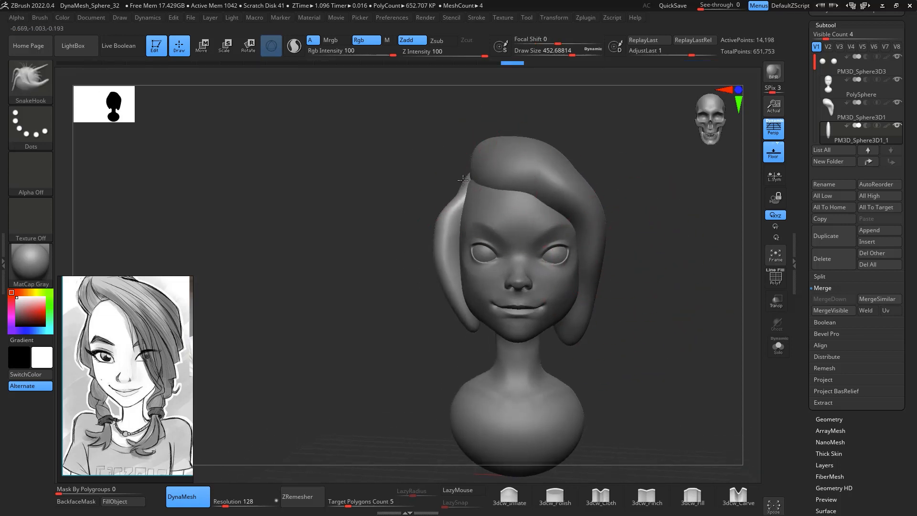
left_click_drag(464, 197, 446, 218, "shift")
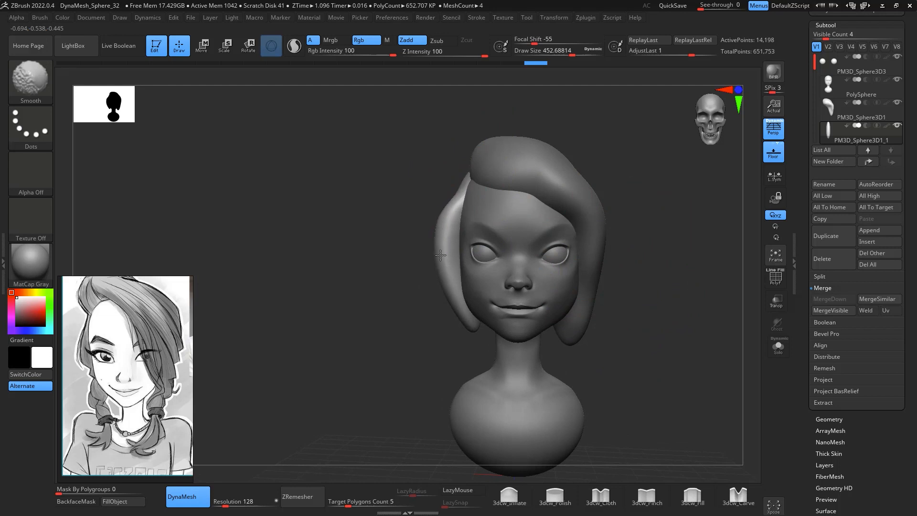
left_click_drag(441, 270, 449, 281)
left_click_drag(448, 229, 450, 281)
Pull the side piece's upper front edge toward the forehead using SnakeHook at a draw size of about 299
right_click_drag(465, 203, 506, 201)
key("space")
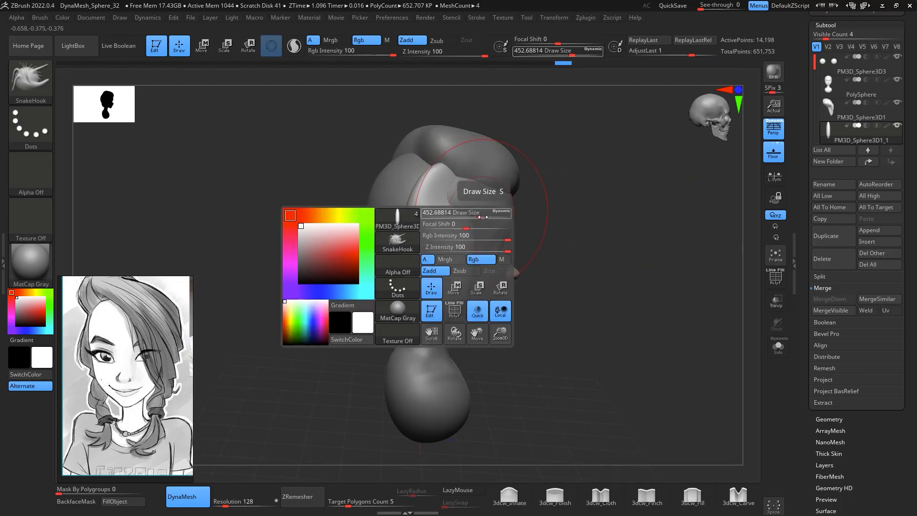
left_click_drag(482, 217, 471, 217)
mouse_move(573, 208)
right_mouse_down()
mouse_move(591, 210)
mouse_move(590, 230)
right_mouse_up()
left_click_drag(456, 206, 478, 210)
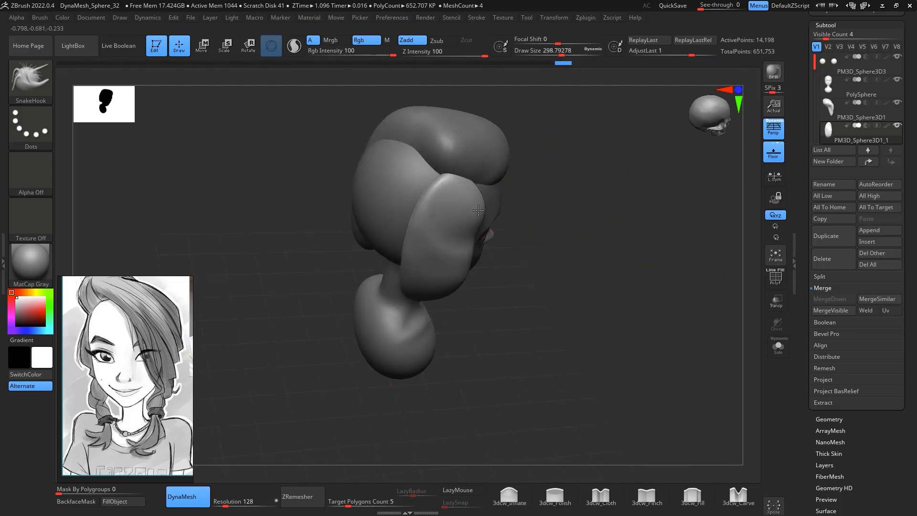
right_click_drag(586, 168, 505, 202)
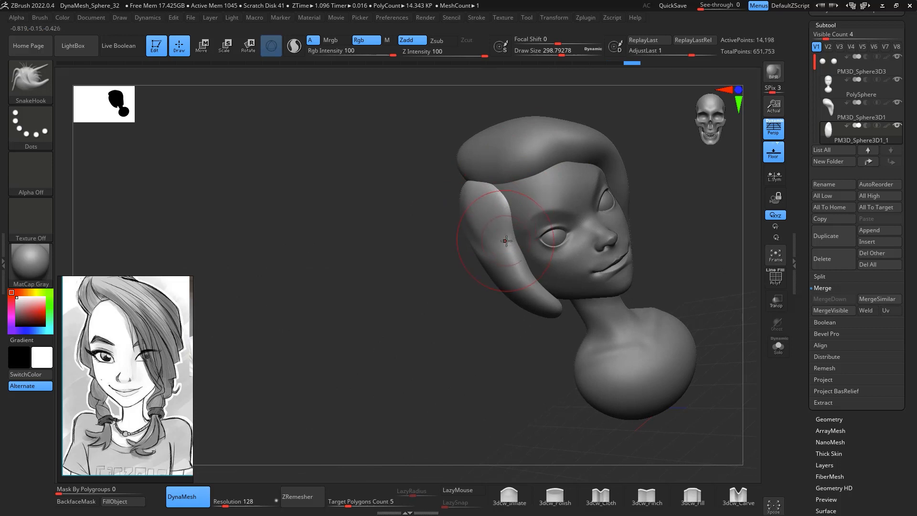
Refine the side piece's front edge, outer curve and lower tip with SnakeHook so it wraps around the cheek
left_click_drag(506, 241, 509, 268)
right_click_drag(680, 252, 622, 196)
mouse_move(523, 281)
left_mouse_down()
mouse_move(520, 300)
mouse_move(510, 282)
left_mouse_up()
right_click_drag(659, 219, 589, 268)
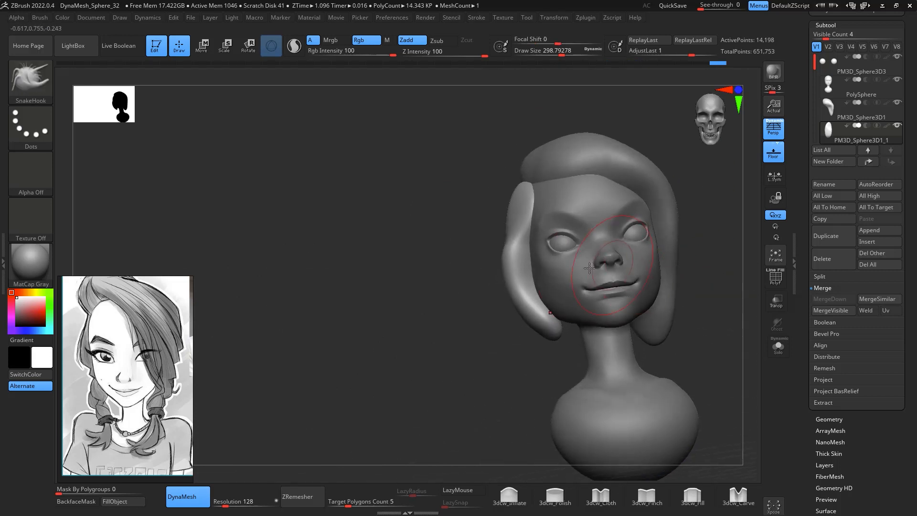
left_click_drag(523, 284, 523, 266)
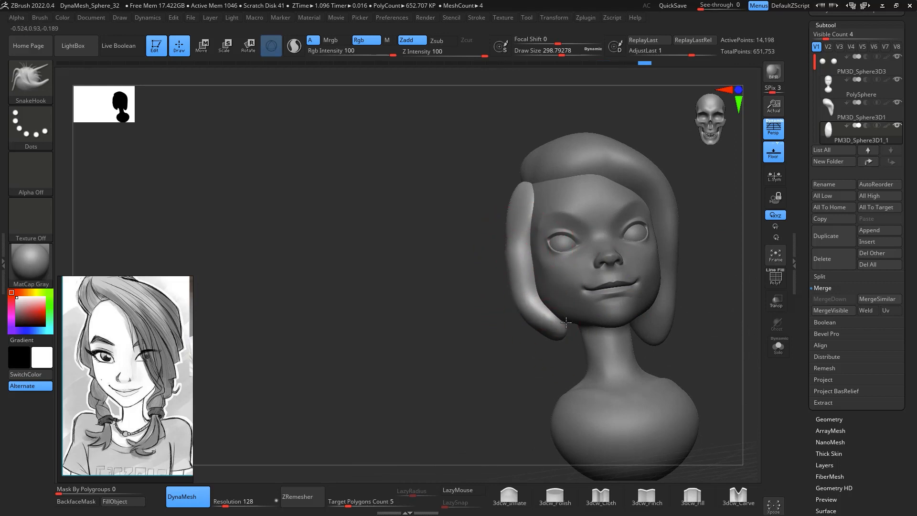
right_click_drag(706, 286, 658, 324)
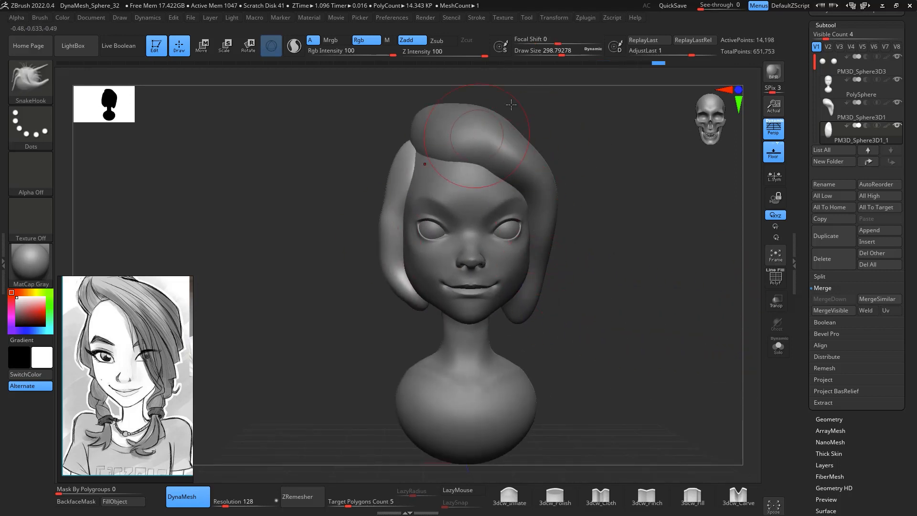
Select the swept top hair subtool and pull its crown and parting end outward over the side piece with SnakeHook
mouse_move(609, 248)
left_mouse_down()
mouse_move(612, 219)
mouse_move(664, 165)
left_mouse_up()
left_click(846, 110)
left_click_drag(514, 151, 515, 127)
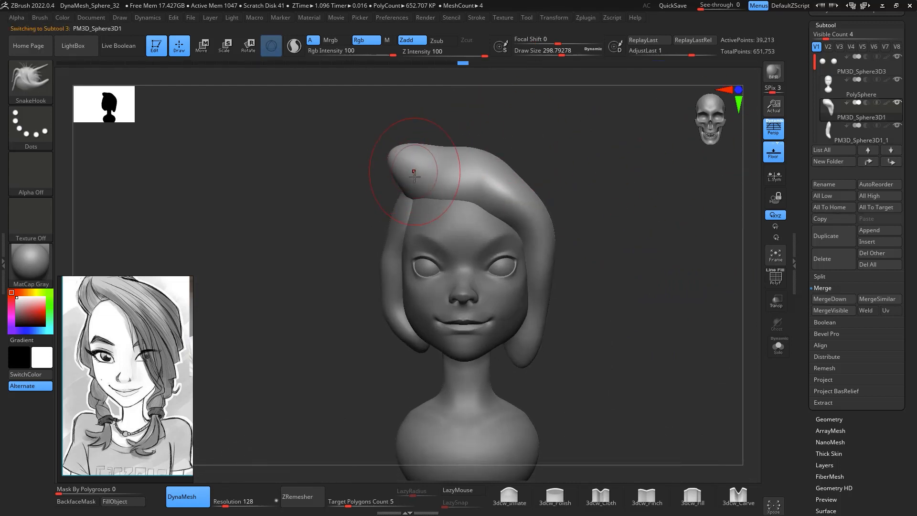
left_click_drag(520, 120, 522, 178)
mouse_move(427, 216)
left_mouse_down()
mouse_move(394, 200)
mouse_move(414, 234)
mouse_move(456, 213)
mouse_move(404, 209)
left_mouse_up()
Reshape the top hair's crown using the Move brush at a draw size of about 408 and smooth its surface
key("b")
key("m")
key("v")
key("space")
left_click_drag(444, 177, 447, 172)
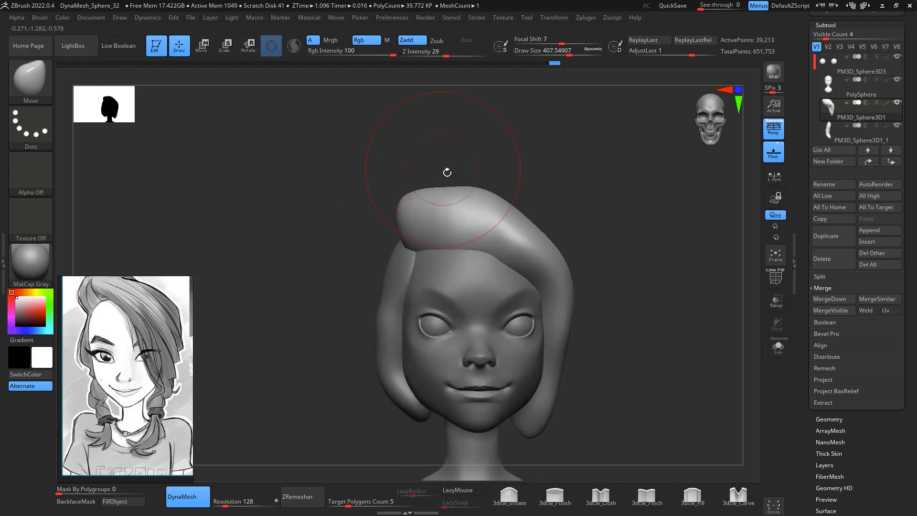
left_click_drag(524, 183, 497, 191, "shift")
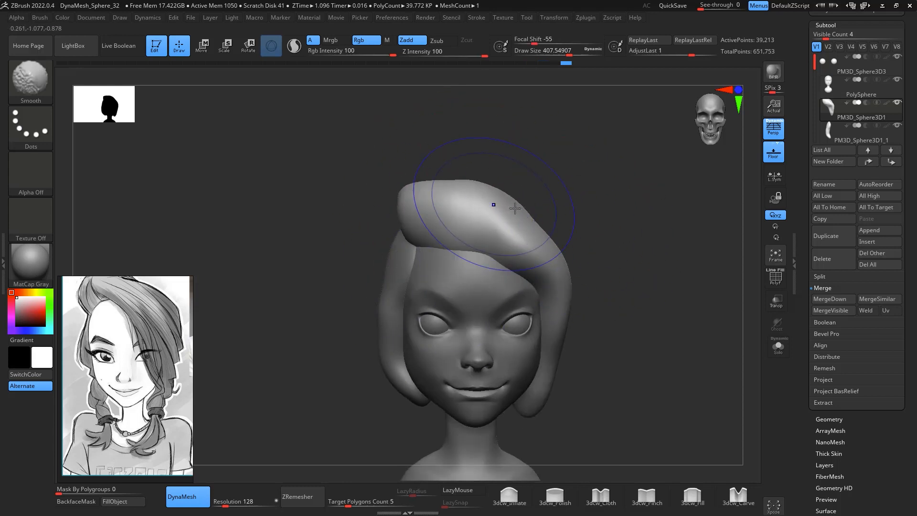
mouse_move(547, 402)
left_mouse_down("shift")
mouse_move(640, 309)
mouse_move(403, 290)
left_mouse_up("shift")
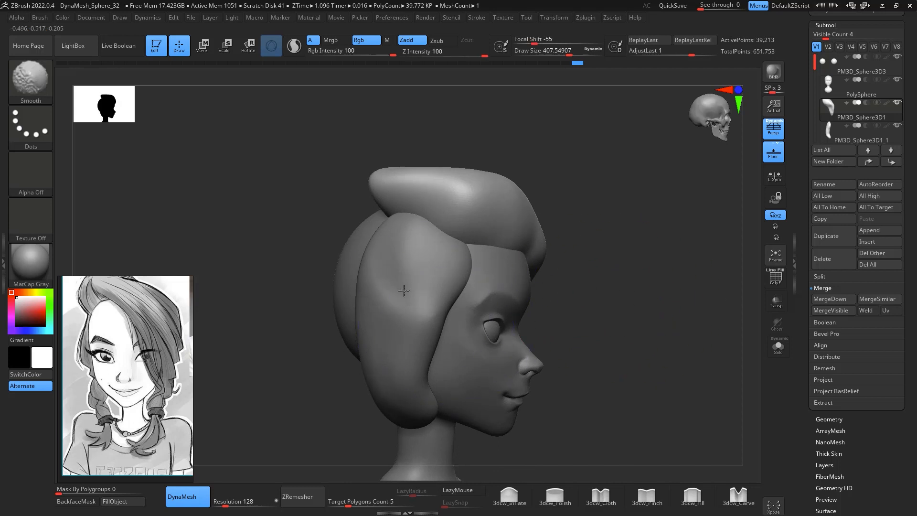
Select the side hair piece and smooth its outer surface, checking its shape from the front and back
left_click(412, 319, "alt")
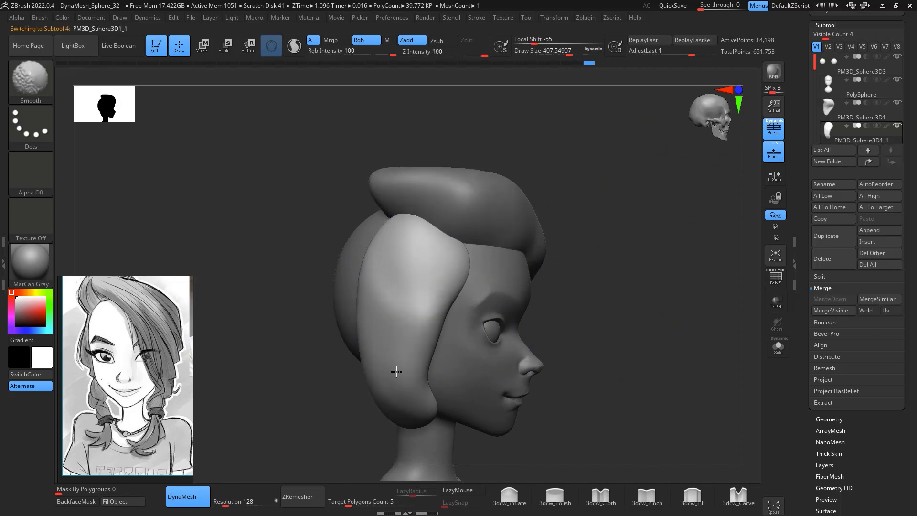
left_click_drag(554, 313, 700, 319, "shift")
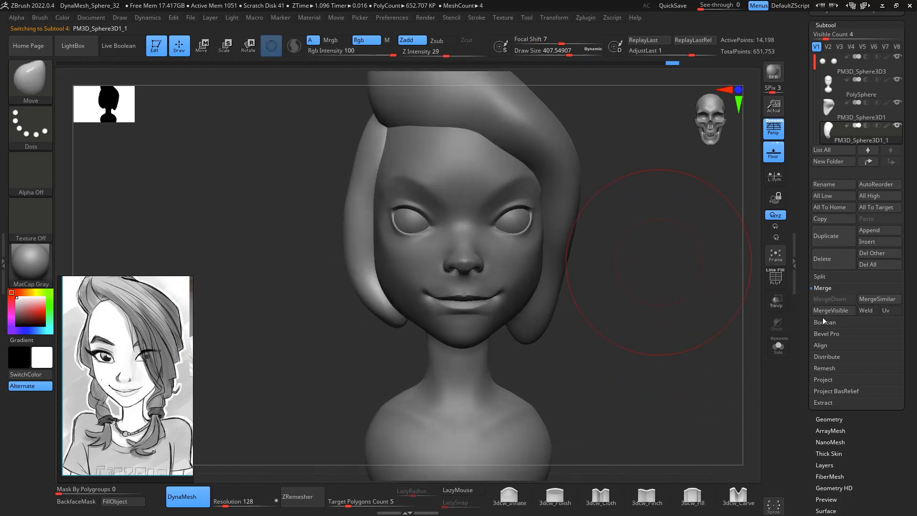
left_click_drag(697, 396, 724, 388)
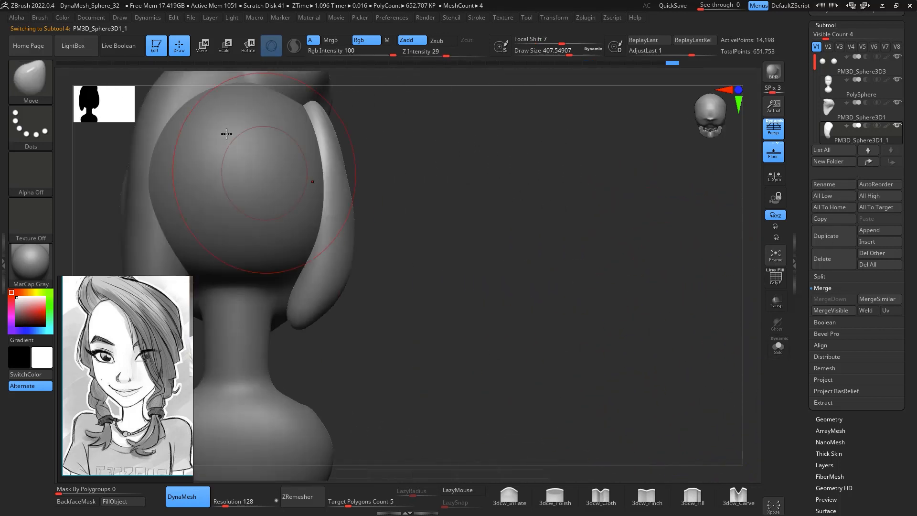
left_click_drag(628, 317, 665, 338, "alt")
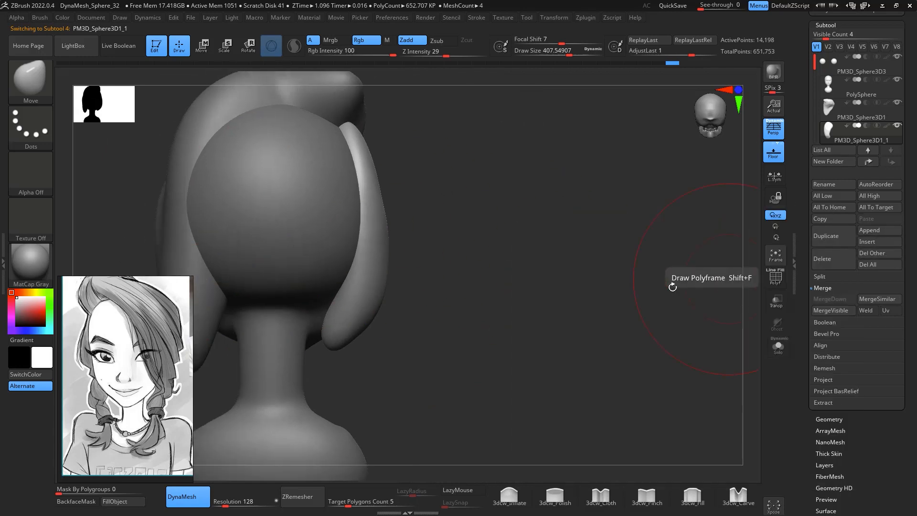
Append another Sphere3D subtool for the back of the hair and make it the active subtool
left_click(862, 231)
left_click(546, 296)
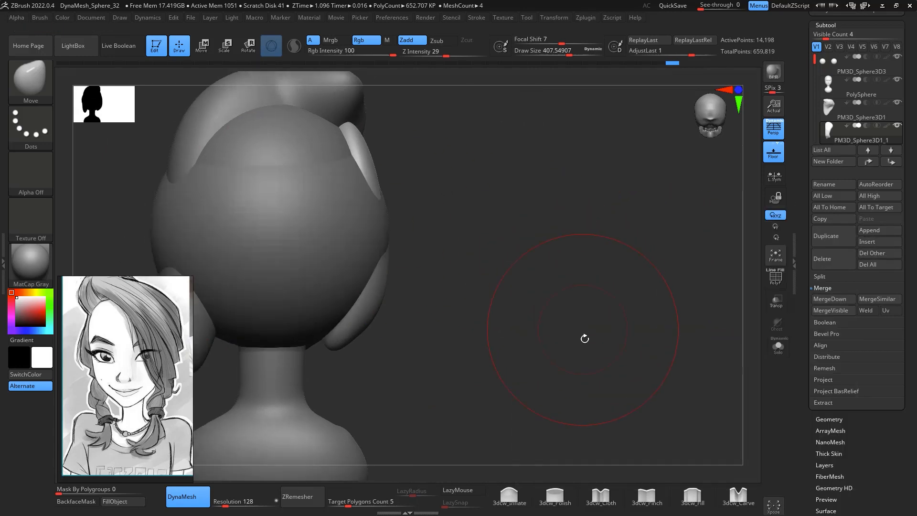
mouse_move(583, 338)
left_mouse_down("alt")
mouse_move(573, 264)
mouse_move(589, 325)
left_mouse_up("alt")
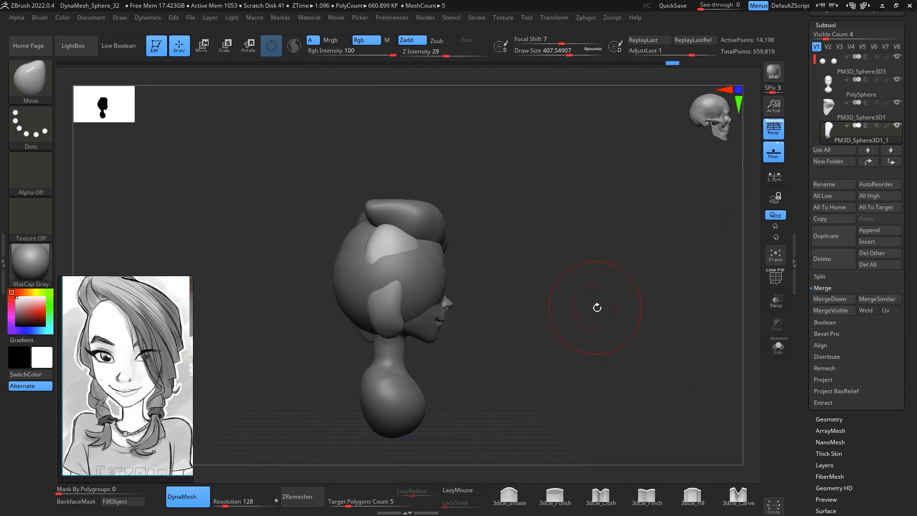
key("n")
left_click(588, 346)
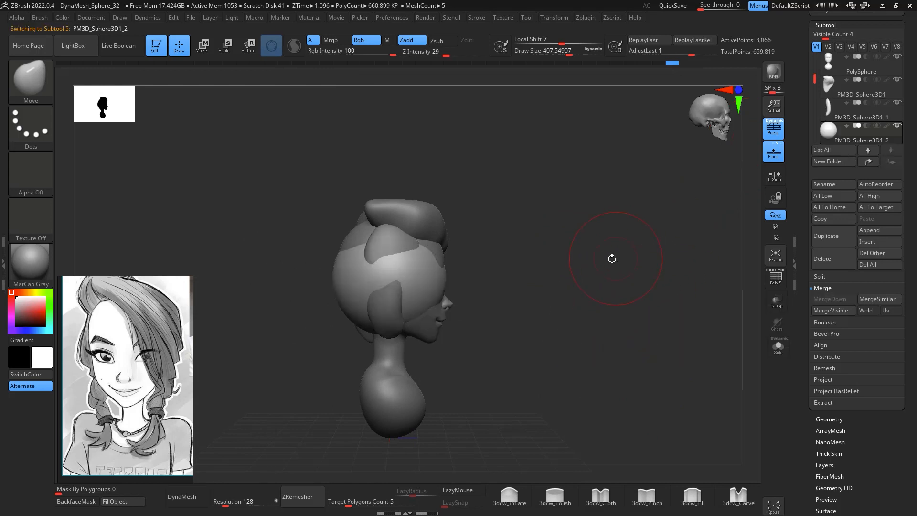
Move the new sphere behind the head and flatten it front to back into a thin oval
left_click_drag(612, 258, 683, 237, "alt")
key("w")
left_click_drag(470, 251, 438, 244)
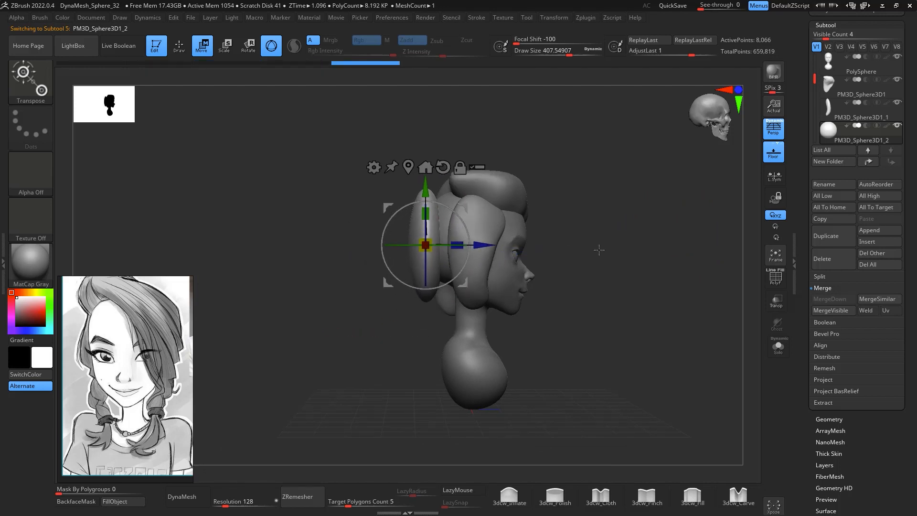
Pull the flattened back hair sphere toward the crown with the Move brush at a draw size of about 629
left_click_drag(597, 251, 579, 198, "shift")
key("b")
key("m")
key("v")
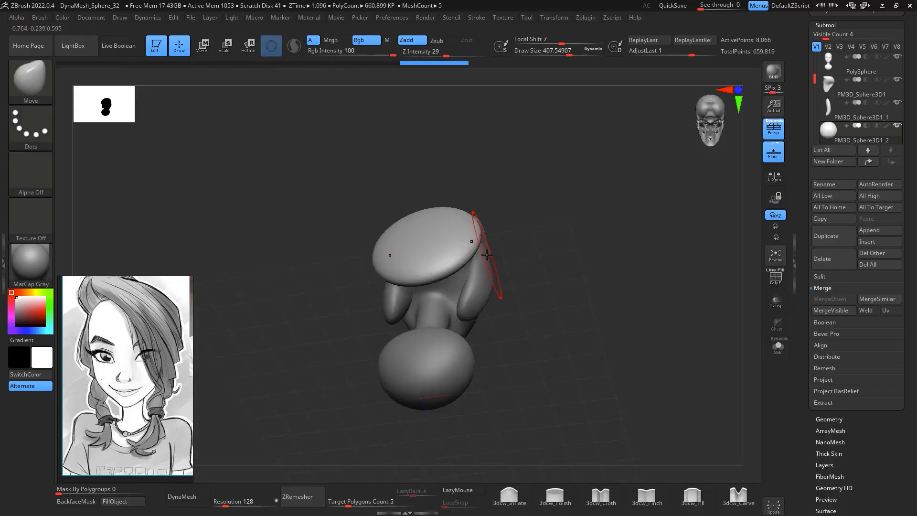
key("space")
left_click_drag(455, 258, 449, 275)
right_click_drag(449, 275, 506, 210)
left_click_drag(473, 184, 519, 194)
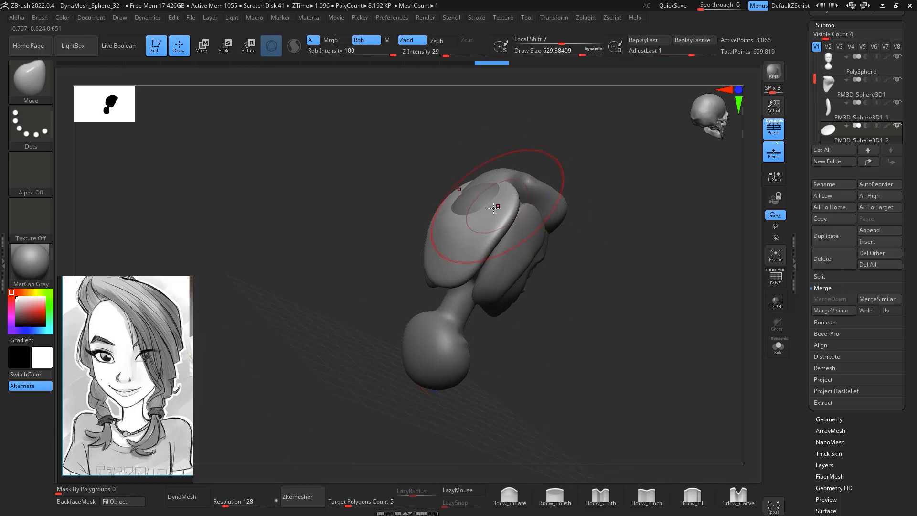
Wrap the back hair piece around the rear of the skull so its edges meet the top and side hair
mouse_move(506, 196)
right_mouse_down()
mouse_move(574, 249)
mouse_move(528, 204)
mouse_move(499, 202)
mouse_move(480, 256)
mouse_move(428, 220)
right_mouse_up()
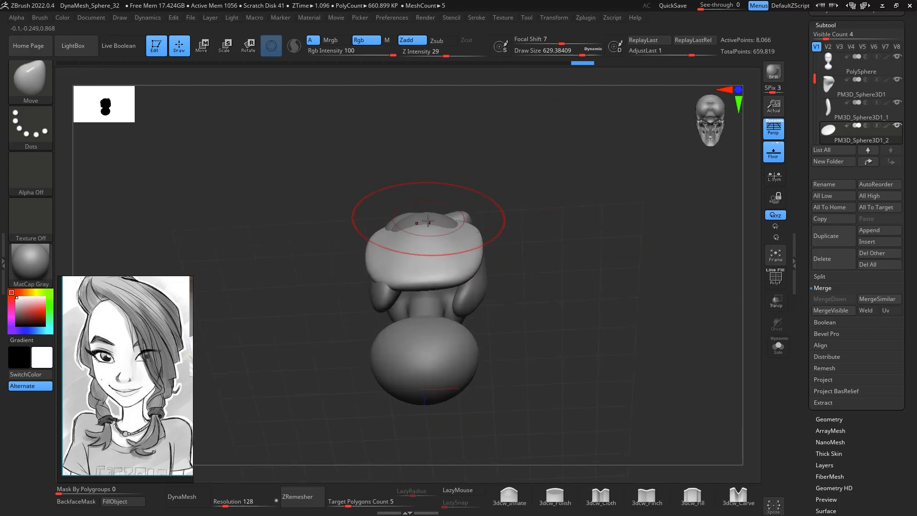
right_click_drag(549, 169, 462, 189)
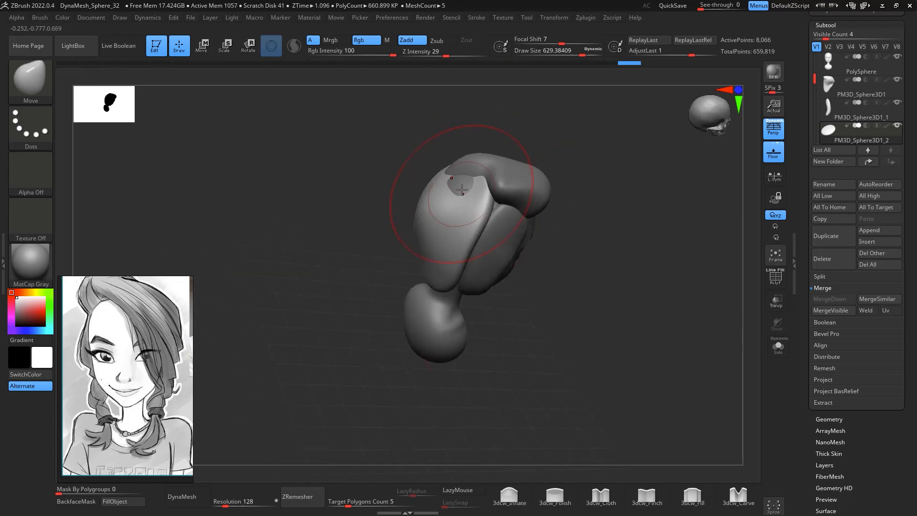
mouse_move(608, 249)
right_mouse_down()
mouse_move(467, 224)
mouse_move(458, 237)
mouse_move(421, 221)
right_mouse_up()
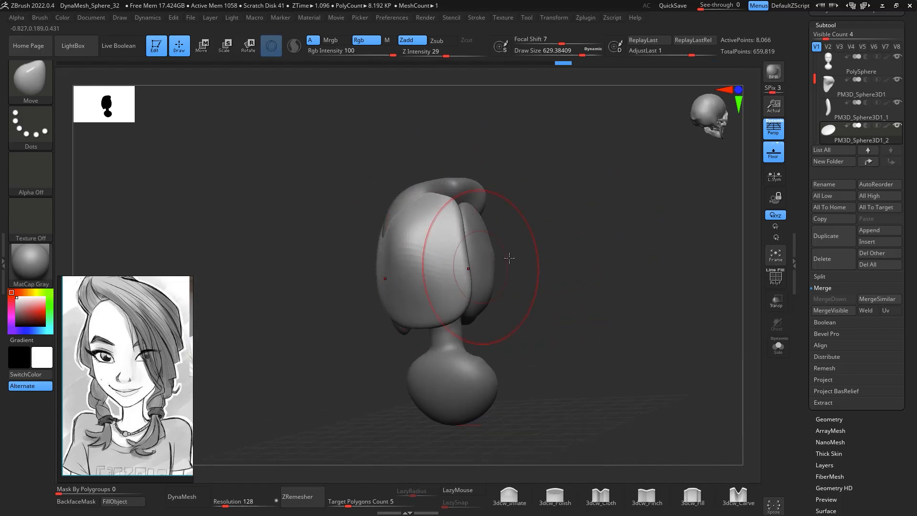
right_click_drag(459, 253, 368, 270)
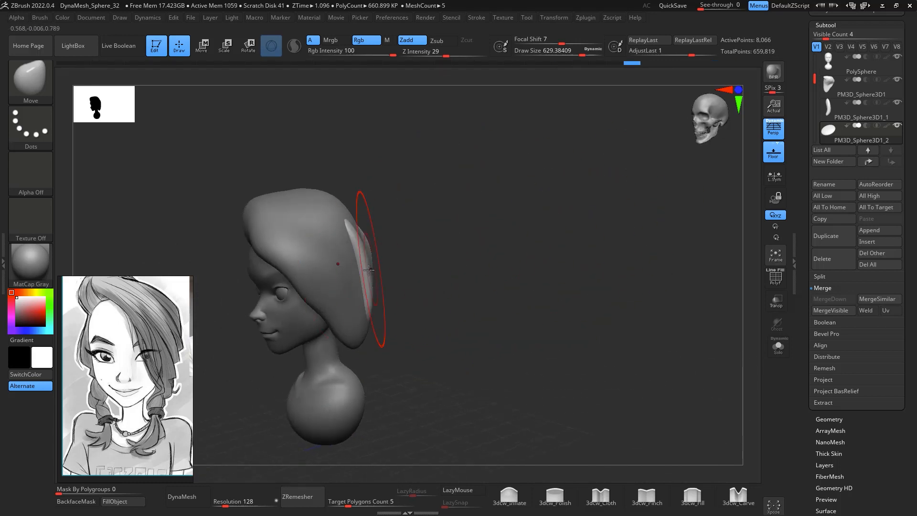
mouse_move(448, 238)
right_mouse_down()
mouse_move(467, 188)
mouse_move(477, 187)
right_mouse_up()
left_click_drag(368, 256, 356, 257)
right_click_drag(458, 248, 358, 276)
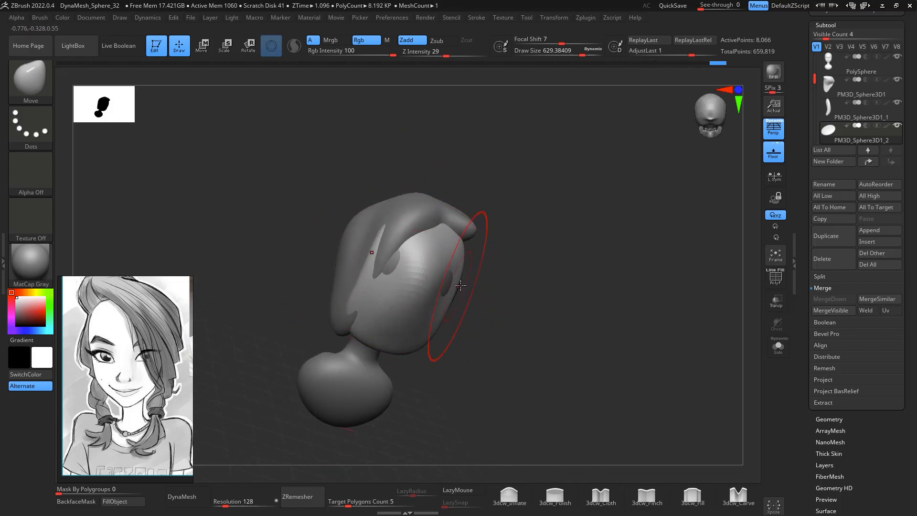
Tuck in the back hair's edges at a draw size of about 508 and DynaMesh the piece at resolution 128
right_click_drag(461, 285, 462, 299)
key("space")
left_click_drag(463, 284, 453, 283)
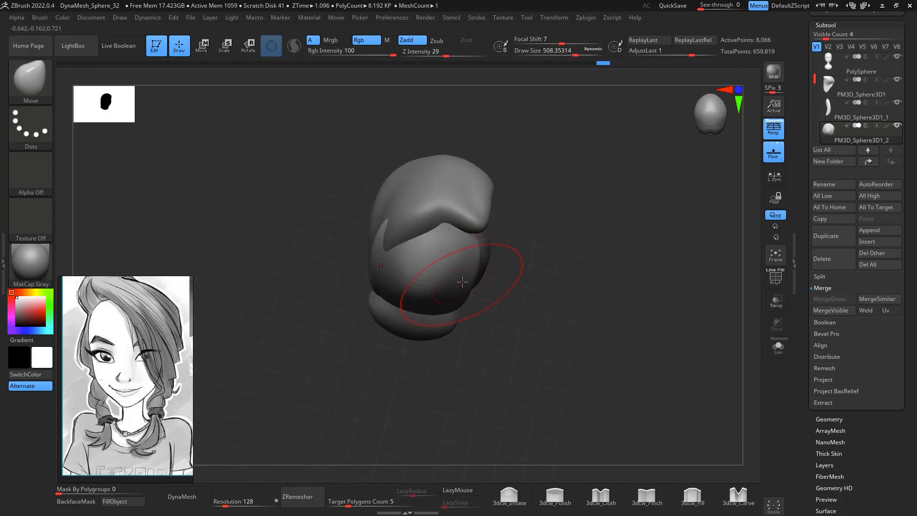
right_click_drag(501, 269, 425, 229)
left_click(187, 497)
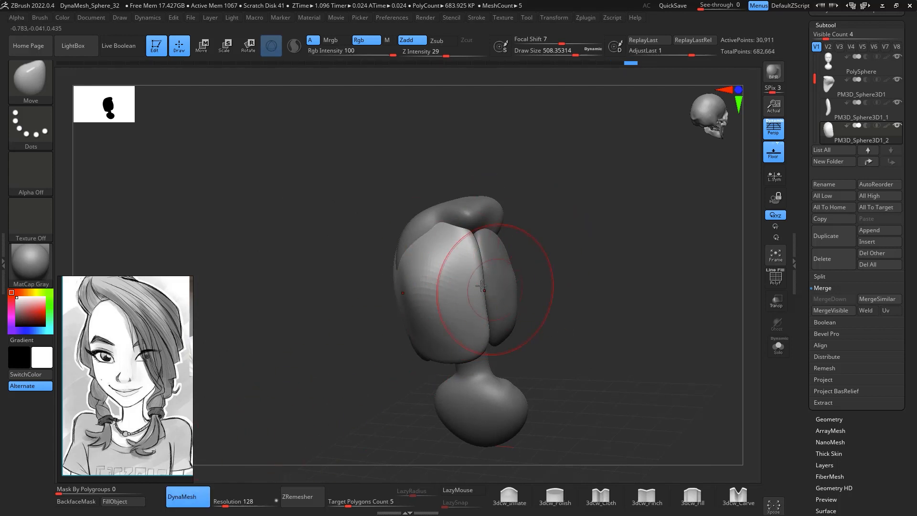
Refine the back hair's side profile and its lower end near the nape, using transparency temporarily to see through the piece
key("shift")
right_click_drag(549, 254, 494, 246)
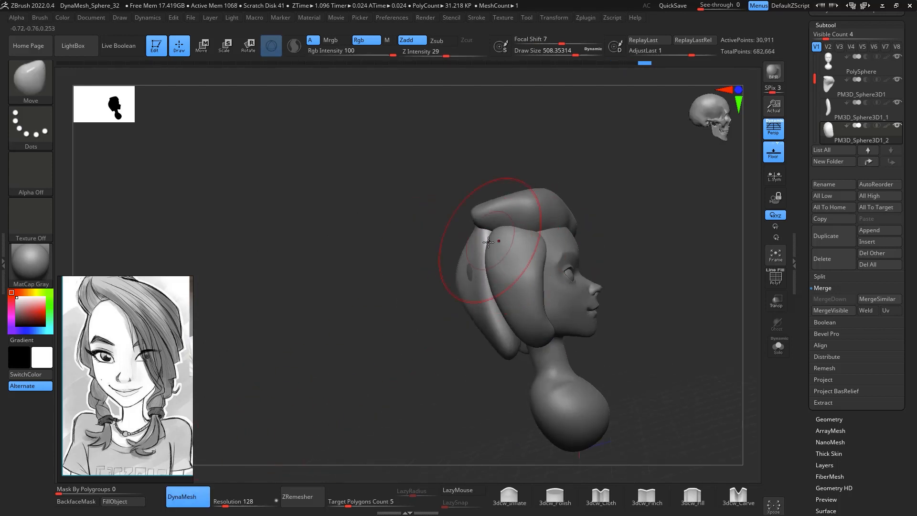
right_click_drag(633, 236, 745, 286)
left_click(776, 300)
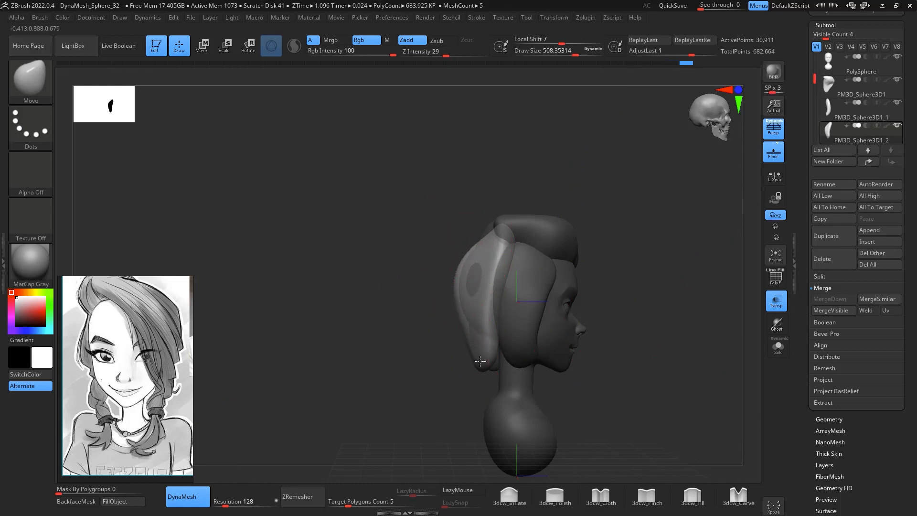
right_click_drag(579, 317, 566, 300)
right_click_drag(487, 364, 498, 357)
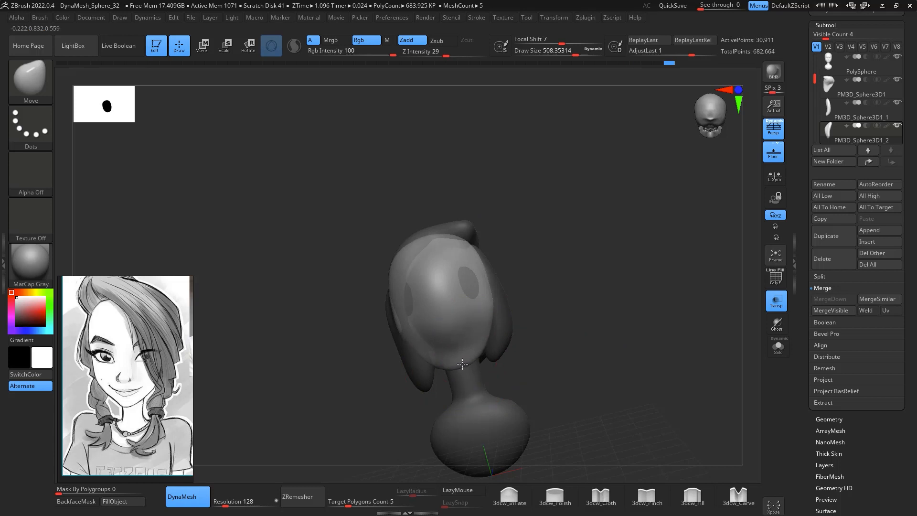
right_click_drag(542, 293, 597, 208)
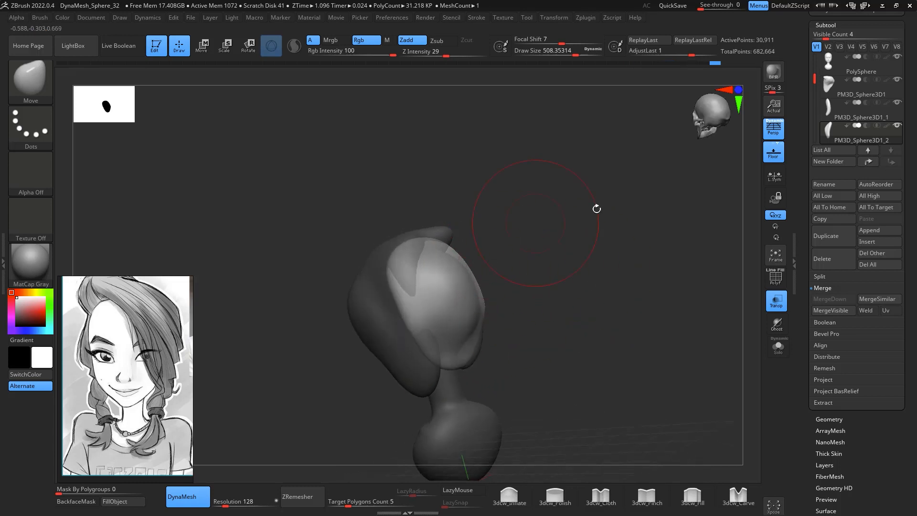
left_click(780, 308)
Adjust the back hair's outline and underside against the side hair, checking the whole head from the front
right_click_drag(597, 328, 650, 272)
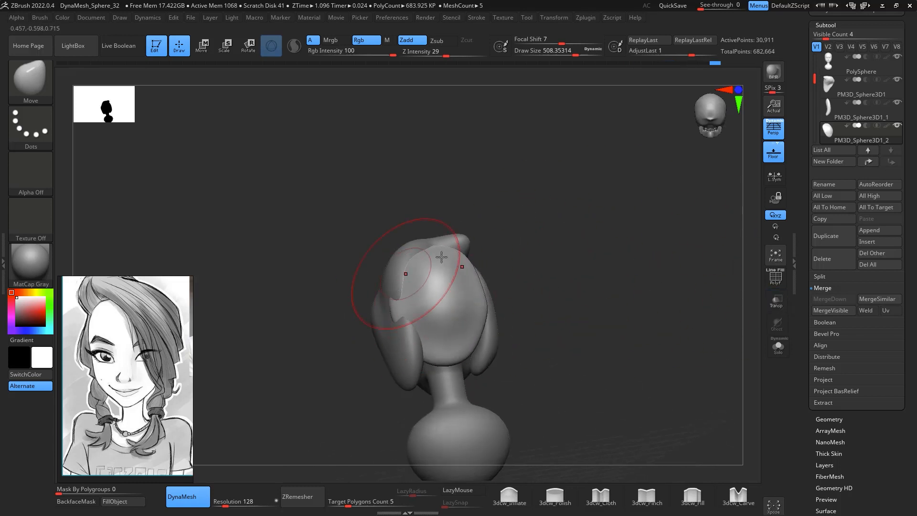
right_click_drag(527, 317, 491, 323)
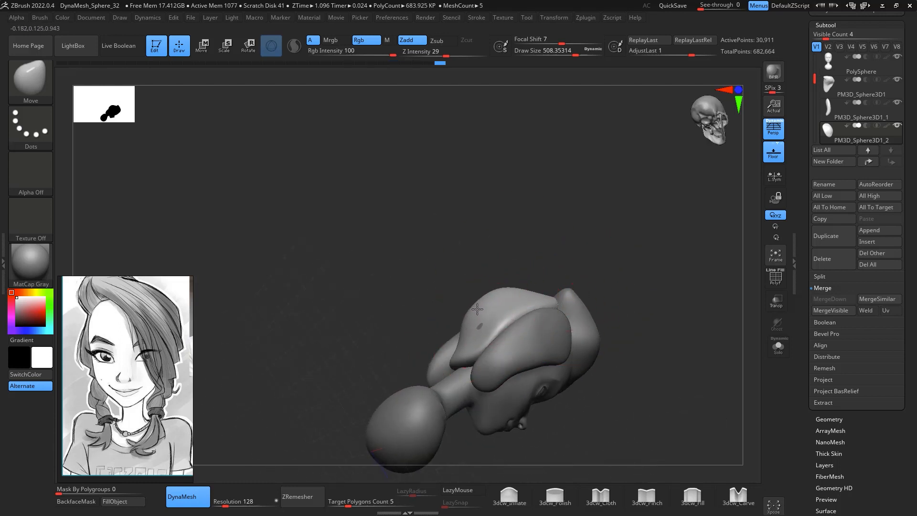
left_click_drag(477, 309, 494, 303, "ctrl")
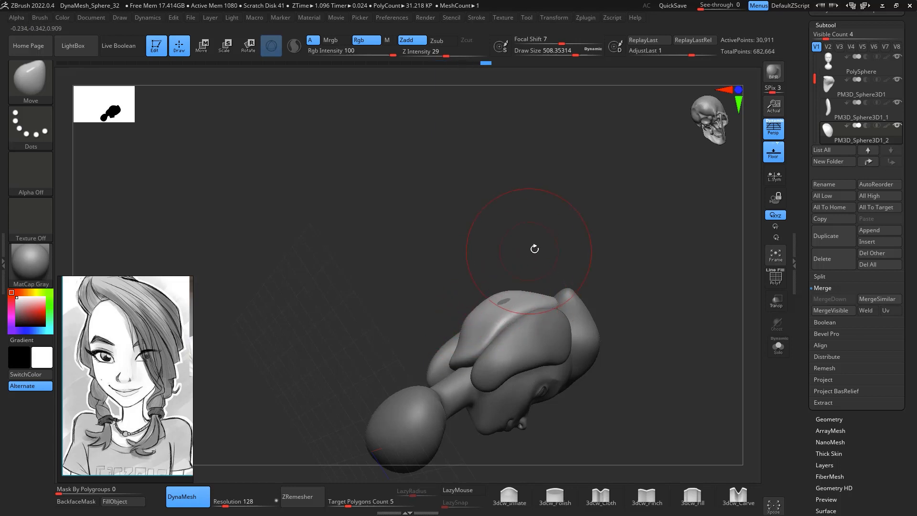
right_click_drag(534, 249, 639, 330)
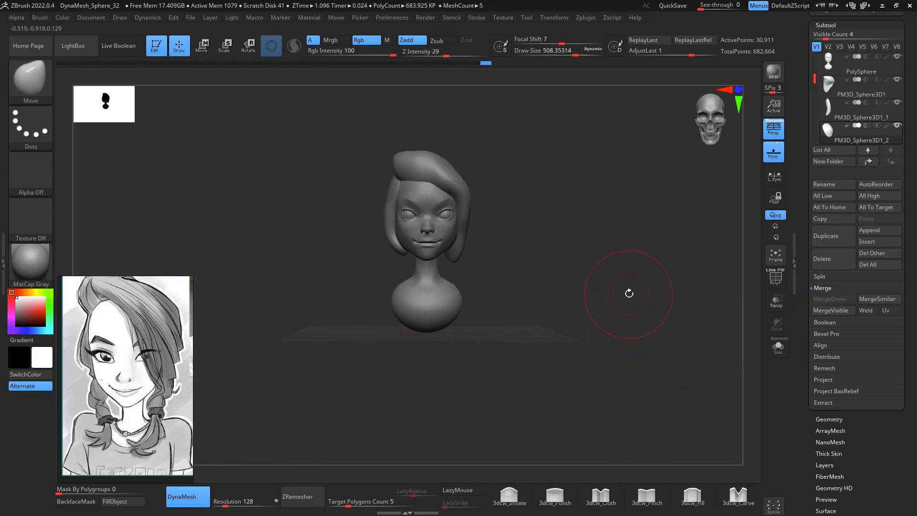
right_click_drag(609, 233, 586, 205)
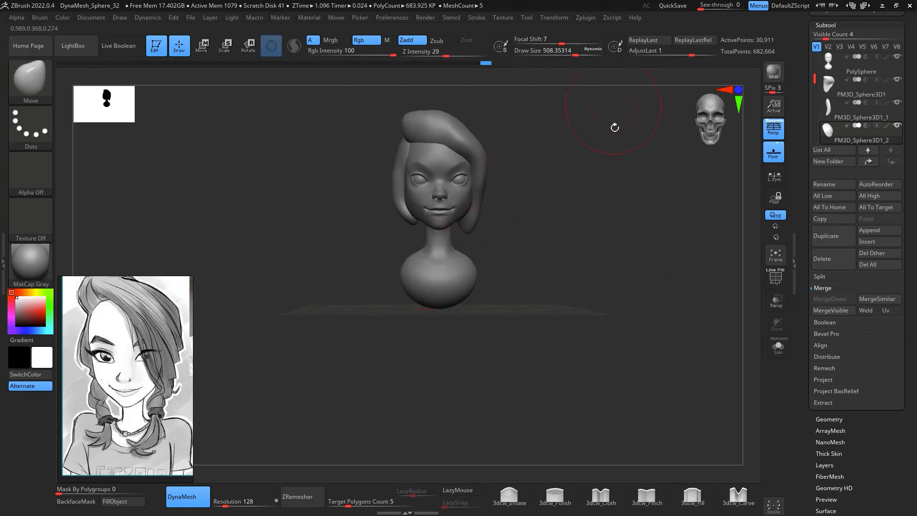
right_click_drag(614, 127, 623, 179)
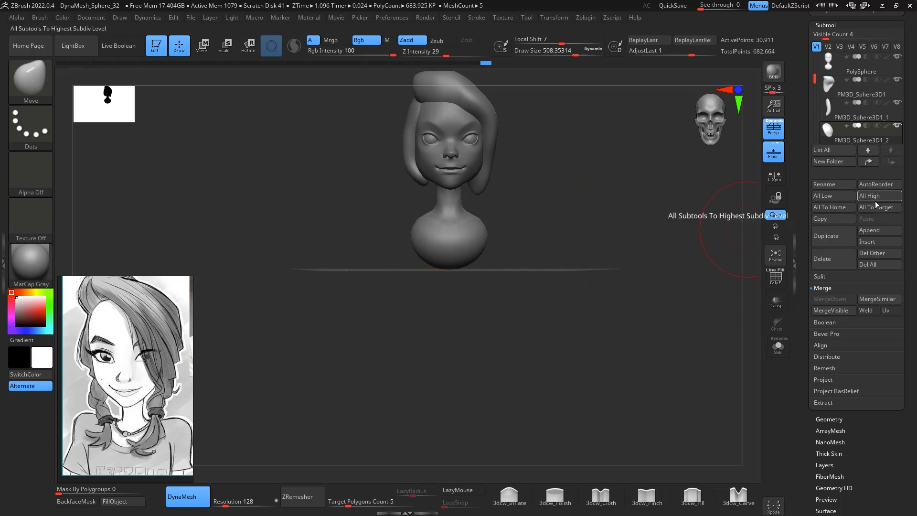
Append another Sphere3D subtool for a hanging braid and make it the active subtool
left_click(875, 231)
left_click(549, 291)
right_click_drag(552, 287, 690, 188)
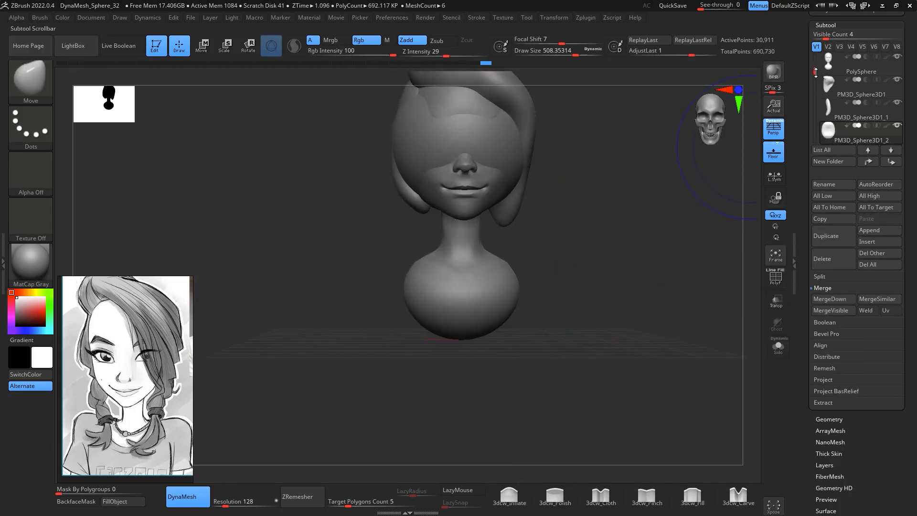
left_click_drag(816, 73, 815, 106)
right_click_drag(696, 212, 622, 258, "ctrl")
Move the new sphere below the hair on the character's left side and stretch it into a tilted, elongated strand
key("w")
left_click_drag(434, 108, 450, 221)
right_click_drag(549, 224, 458, 231)
mouse_move(488, 245)
left_mouse_down()
mouse_move(497, 174)
mouse_move(505, 244)
left_mouse_up()
right_click_drag(520, 217, 564, 212, "shift")
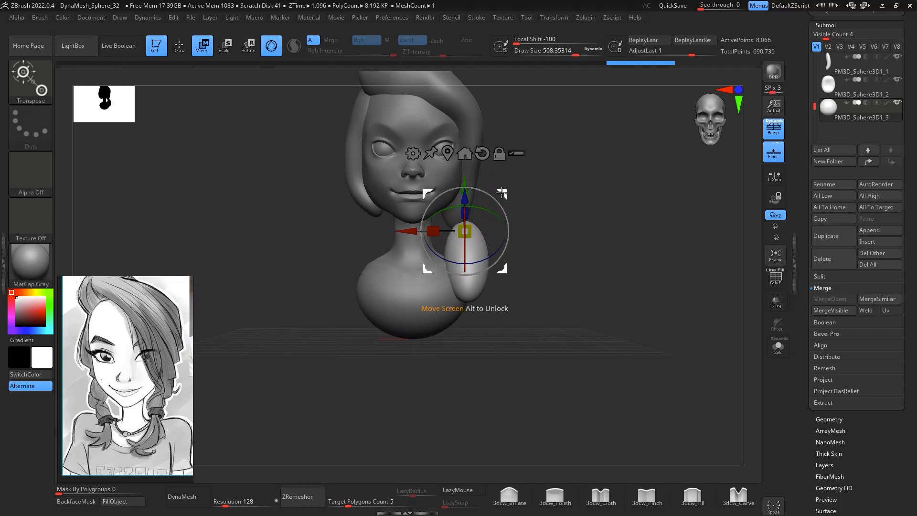
Slim the braid strand and position it beside the neck, tucked directly under the side hair
left_click_drag(501, 193, 486, 188)
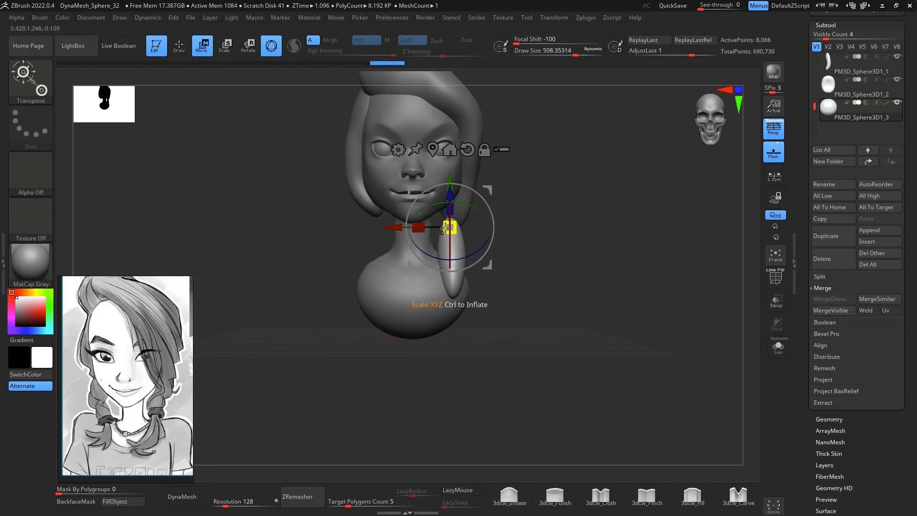
left_click_drag(455, 217, 453, 222)
right_click_drag(539, 210, 488, 210)
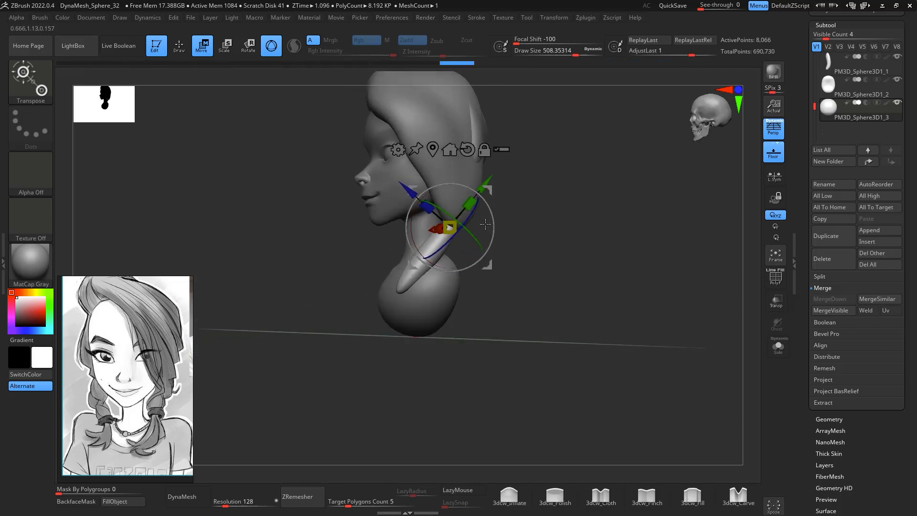
left_click_drag(489, 190, 492, 186)
right_click_drag(549, 265, 616, 267)
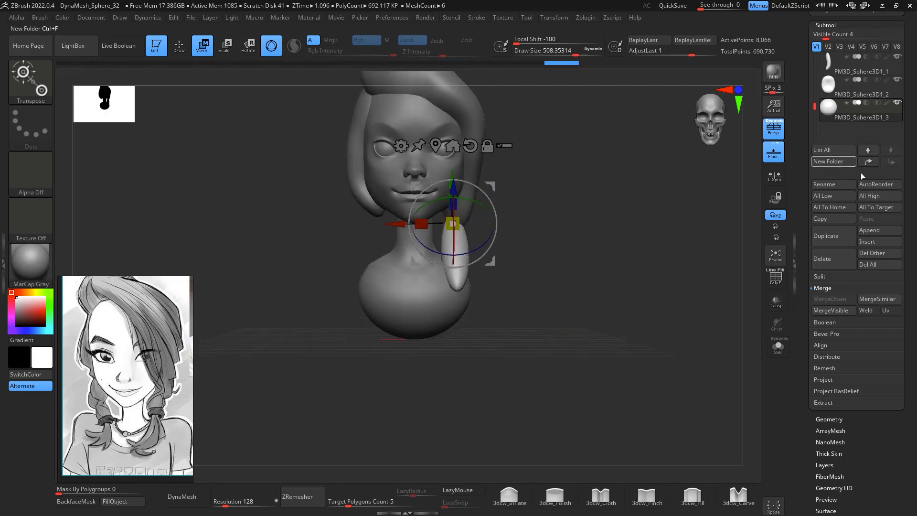
Duplicate the strand to the character's right side and bend the copy into a curve with the Move brush at about 386 draw size
left_click_drag(490, 185, 419, 177)
mouse_move(575, 226)
right_mouse_down("alt")
mouse_move(602, 268)
mouse_move(571, 242)
right_mouse_up("alt")
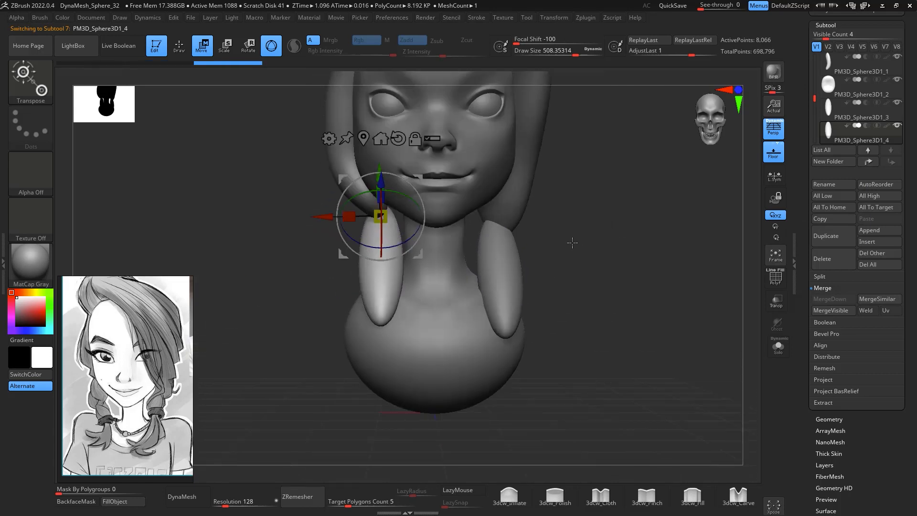
key("q")
mouse_move(391, 258)
left_mouse_down()
mouse_move(368, 258)
mouse_move(368, 295)
mouse_move(386, 305)
mouse_move(408, 280)
left_mouse_up()
key("space")
left_click_drag(379, 266, 361, 267)
left_click_drag(383, 305, 390, 316)
right_click_drag(386, 216, 403, 200)
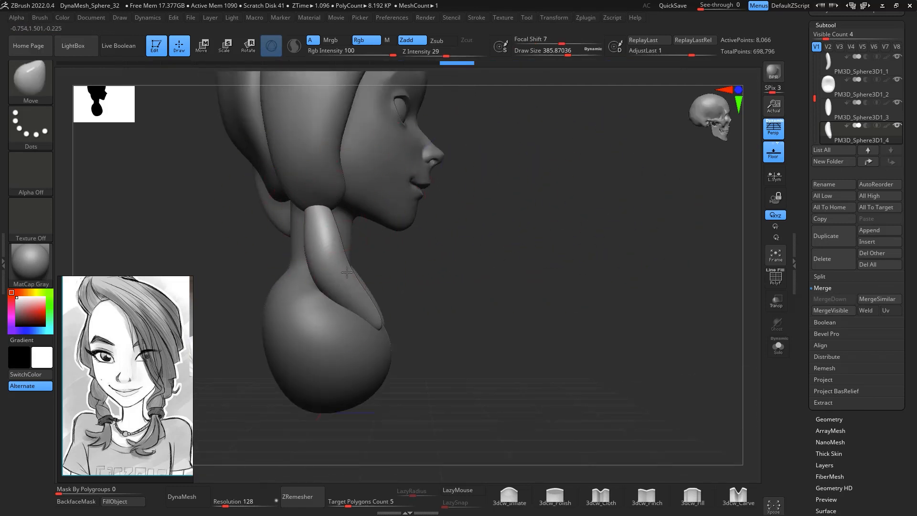
right_click_drag(340, 203, 396, 300)
Select the strand on the character's left side and curve it inward over the shoulder with the Move brush
right_click_drag(585, 271, 805, 125)
left_click(849, 119)
mouse_move(651, 190)
right_mouse_down()
mouse_move(626, 201)
mouse_move(599, 231)
mouse_move(665, 242)
mouse_move(638, 244)
right_mouse_up()
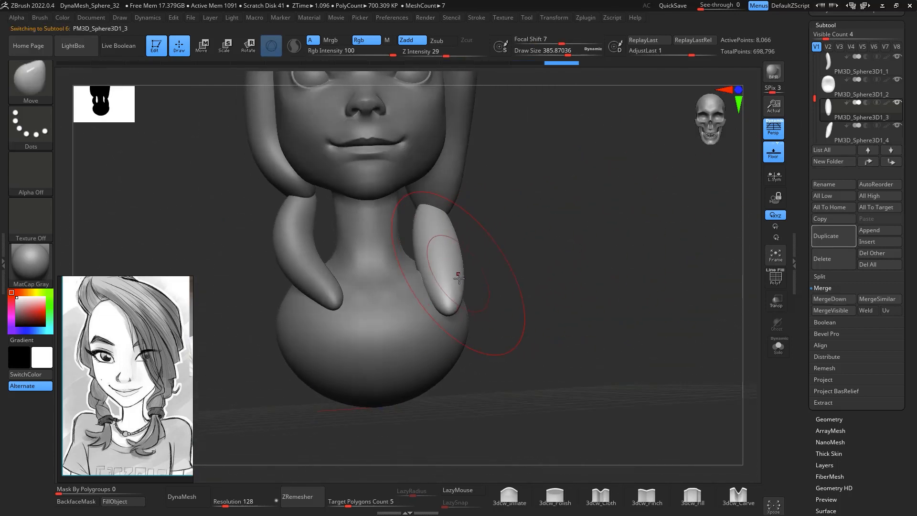
left_click_drag(436, 253, 430, 247)
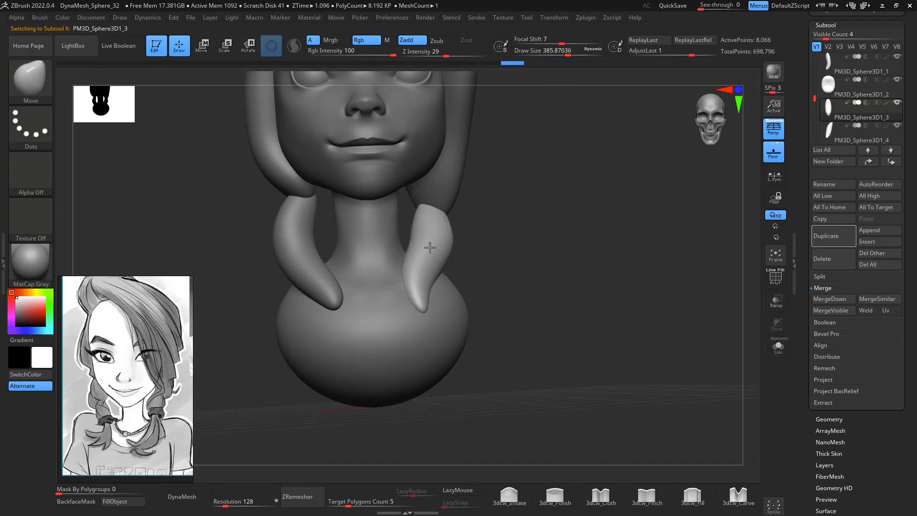
right_click_drag(568, 212, 597, 252)
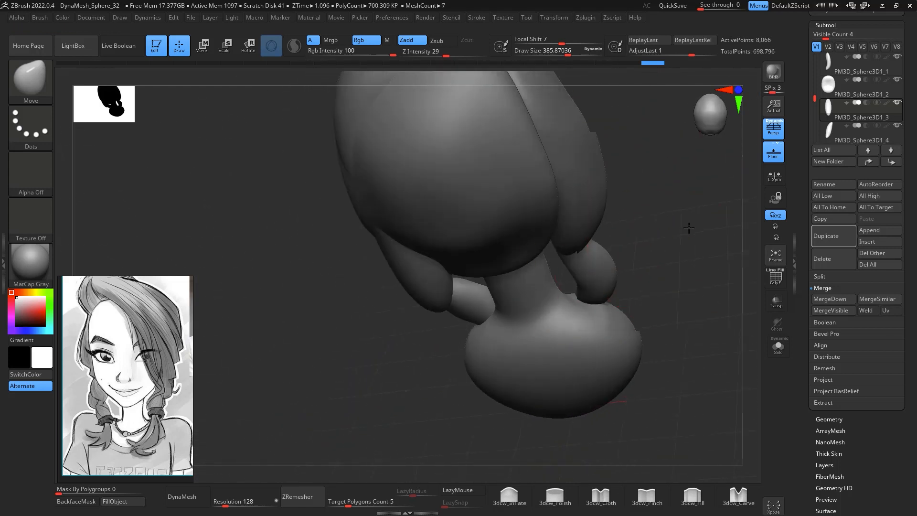
right_click_drag(689, 227, 640, 206)
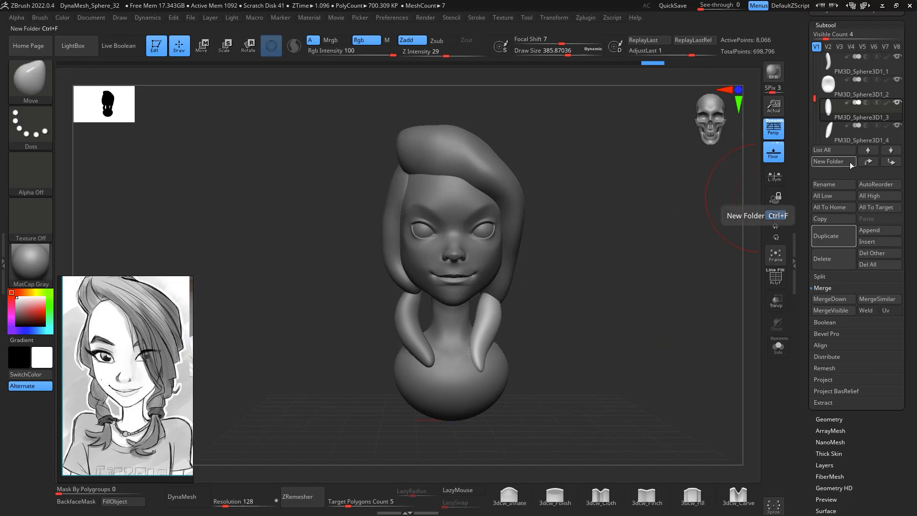
Merge all the hair pieces down into one subtool, starting from the top hair, and DynaMesh it at resolution 128
mouse_move(844, 87)
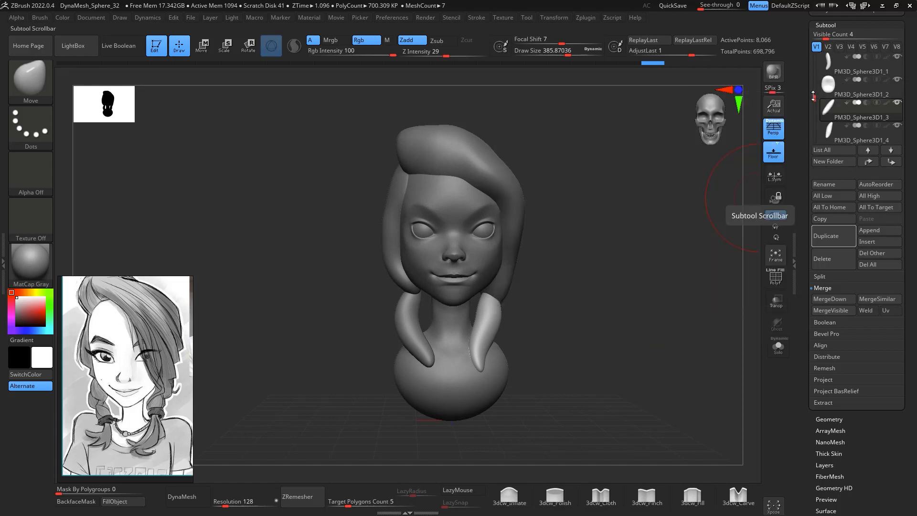
left_click_drag(815, 98, 816, 68)
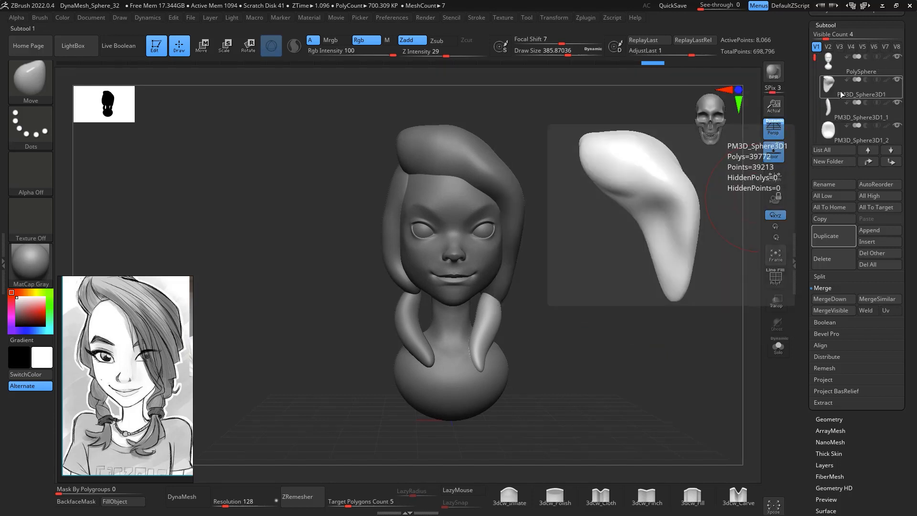
left_click(840, 90)
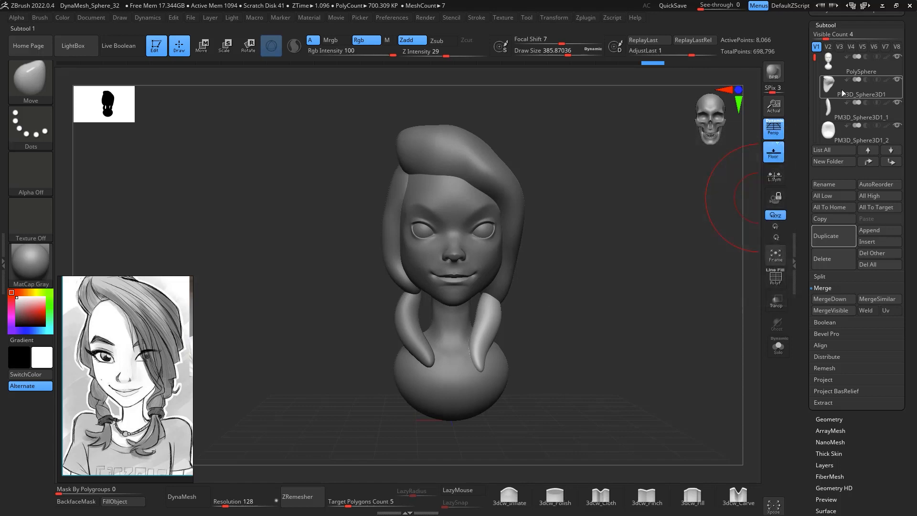
left_click(842, 299)
left_click(843, 299)
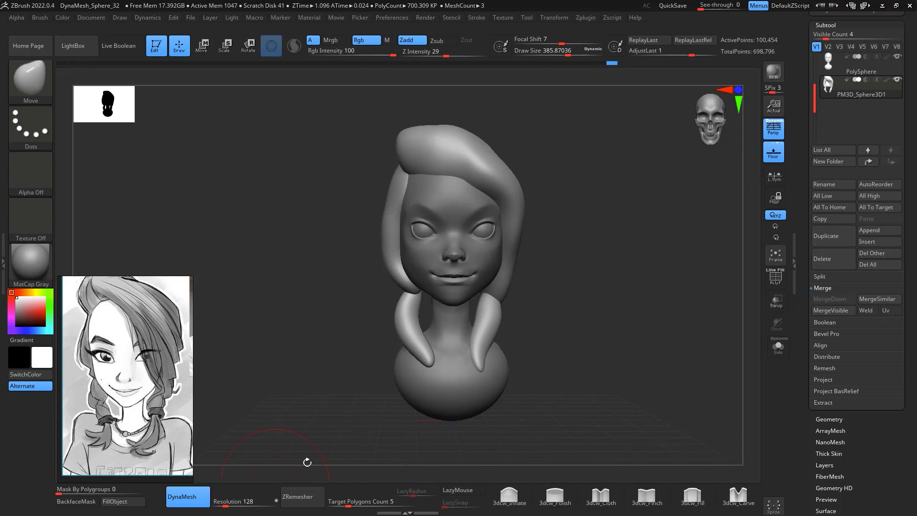
left_click_drag(624, 303, 489, 304)
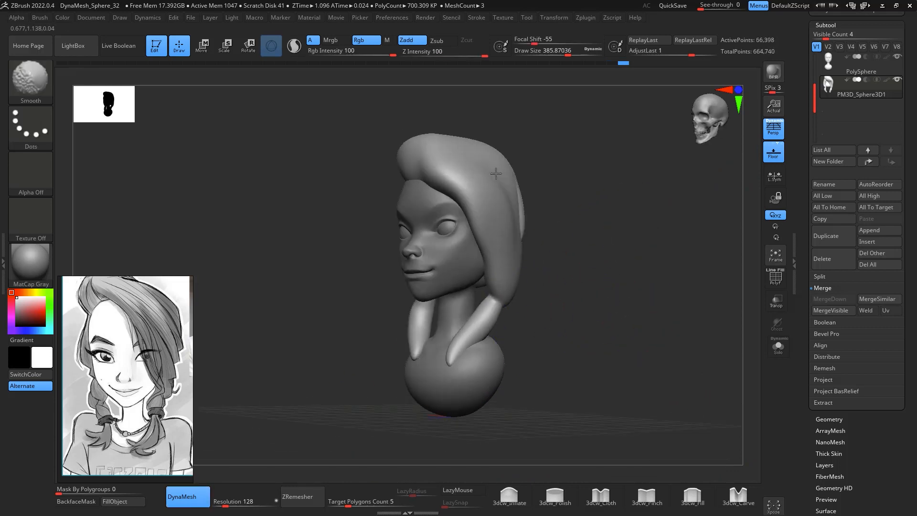
Smooth the seams between the merged hair pieces on the side and back of the head and re-run DynaMesh at resolution 128
left_click_drag(518, 196, 540, 169)
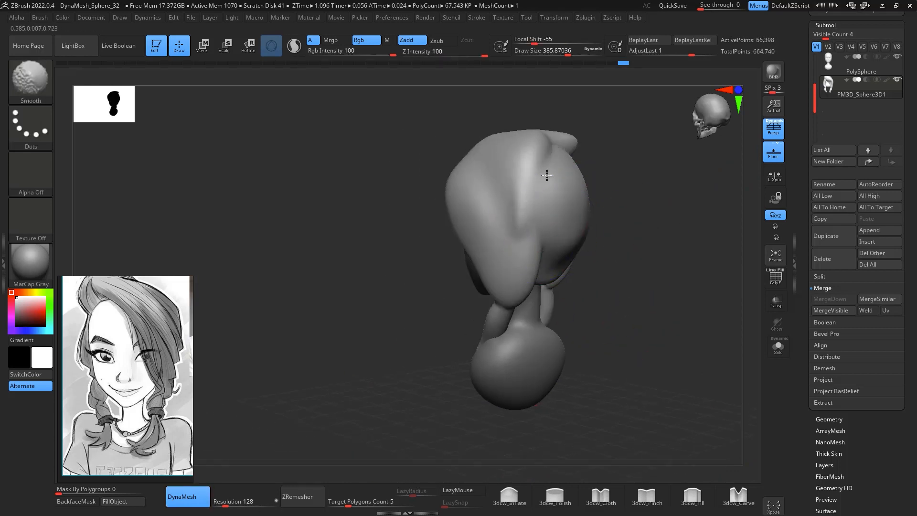
mouse_move(541, 211)
left_mouse_down()
mouse_move(621, 201)
mouse_move(637, 241)
left_mouse_up()
left_click_drag(707, 228, 686, 209, "ctrl")
left_click_drag(630, 219, 628, 205, "shift")
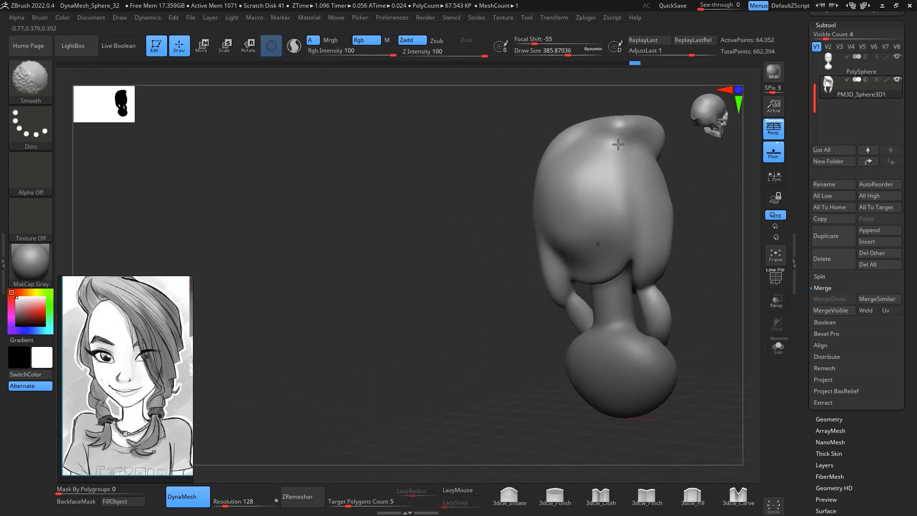
left_click_drag(601, 245, 623, 210, "shift")
Reshape the lower back of the hair behind the neck with the Move brush, enlarging its draw size to about 453
left_click_drag(700, 225, 733, 256)
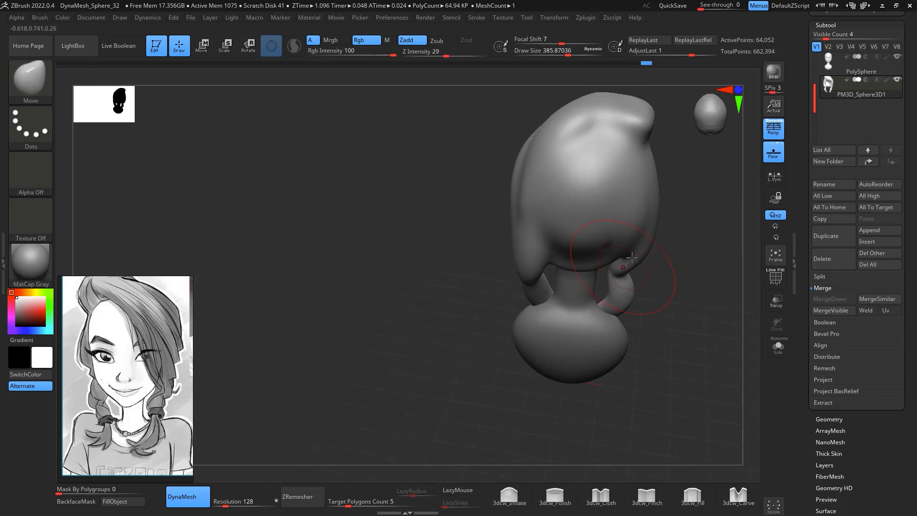
key("space")
left_click_drag(637, 258, 643, 257)
left_click_drag(687, 229, 735, 215)
mouse_move(734, 288)
left_mouse_down()
mouse_move(704, 303)
mouse_move(709, 296)
mouse_move(663, 296)
mouse_move(726, 261)
left_mouse_up()
Smooth the crease where the top hair meets the back of the head
mouse_move(486, 358)
left_mouse_down()
mouse_move(512, 375)
mouse_move(406, 470)
left_mouse_up()
left_click_drag(537, 208, 460, 209, "shift")
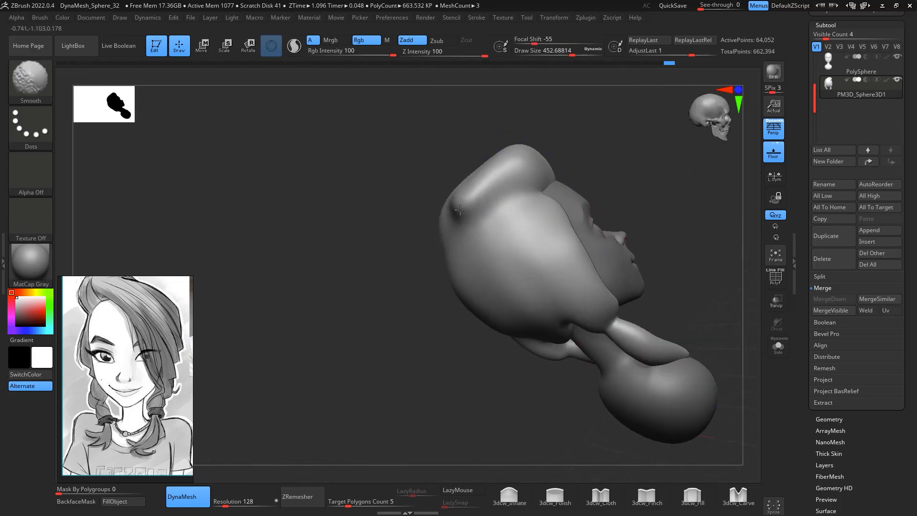
left_click_drag(612, 151, 505, 208)
mouse_move(634, 170)
left_mouse_down()
mouse_move(677, 181)
mouse_move(714, 220)
mouse_move(689, 205)
mouse_move(654, 205)
left_mouse_up()
key("b")
key("s")
key("p")
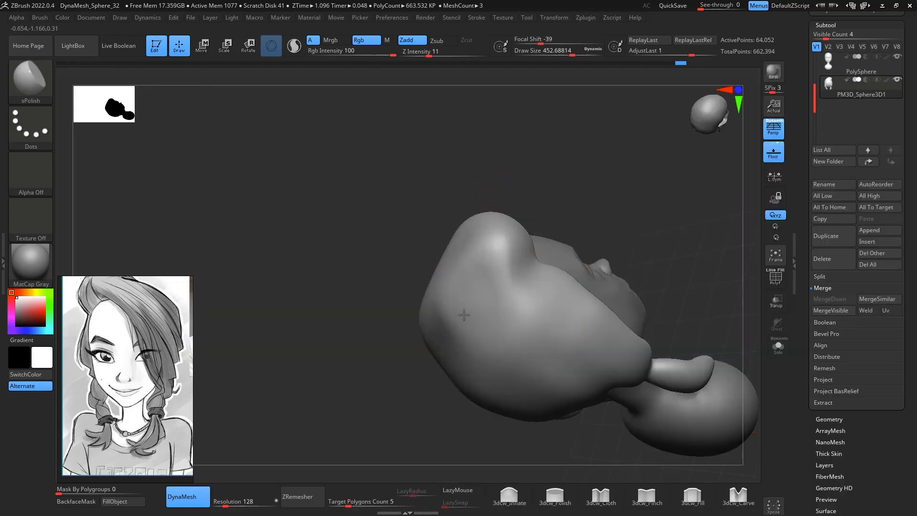
left_click_drag(641, 189, 688, 167)
left_click_drag(680, 211, 677, 208, "alt")
Carve the parting groove between the top hair and the side hair with the DamStandard brush at about 202 draw size
key("b")
key("d")
key("s")
mouse_move(673, 248)
left_mouse_down()
mouse_move(697, 207)
mouse_move(606, 172)
left_mouse_up()
key("space")
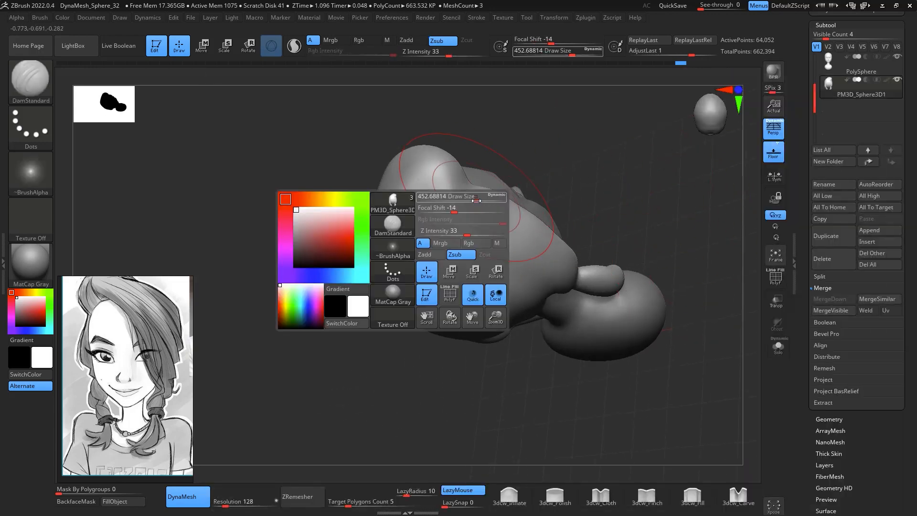
mouse_move(473, 200)
left_mouse_down()
mouse_move(454, 201)
mouse_move(463, 191)
mouse_move(428, 297)
left_mouse_up()
left_click_drag(616, 143, 633, 231)
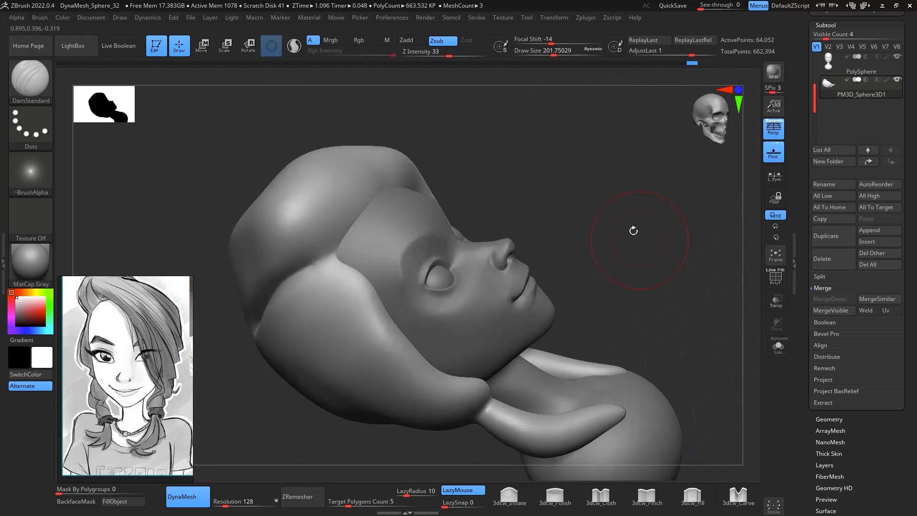
left_click_drag(334, 258, 298, 273)
mouse_move(585, 193)
left_mouse_down()
mouse_move(630, 328)
mouse_move(624, 364)
mouse_move(644, 384)
mouse_move(658, 314)
left_mouse_up()
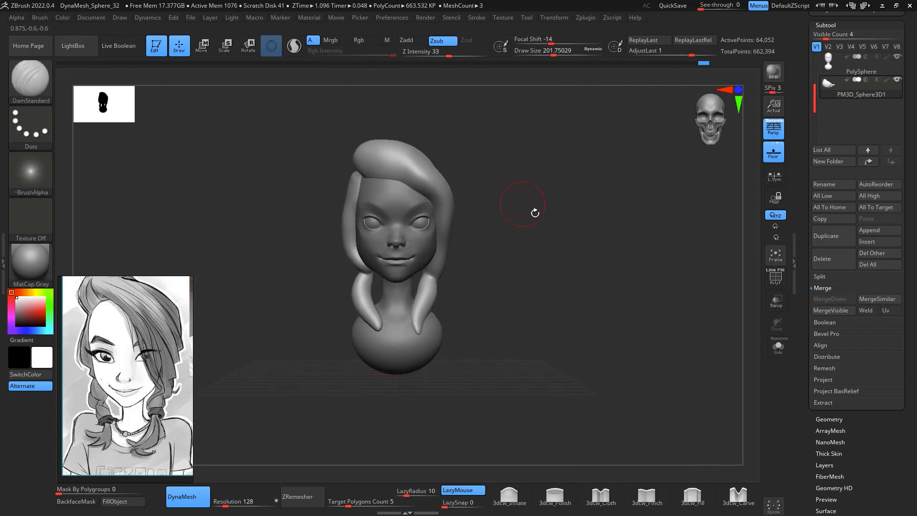
Carve a hollow into the front of the top hair roll with ClayBuildup at about 83 draw size and smooth the strokes
mouse_move(535, 213)
left_mouse_down()
mouse_move(604, 231)
mouse_move(630, 254)
mouse_move(640, 224)
mouse_move(611, 217)
mouse_move(624, 283)
mouse_move(540, 201)
mouse_move(646, 301)
mouse_move(538, 268)
mouse_move(445, 276)
mouse_move(468, 249)
left_mouse_up()
key("b")
key("c")
key("b")
key("space")
left_click_drag(445, 286, 448, 240)
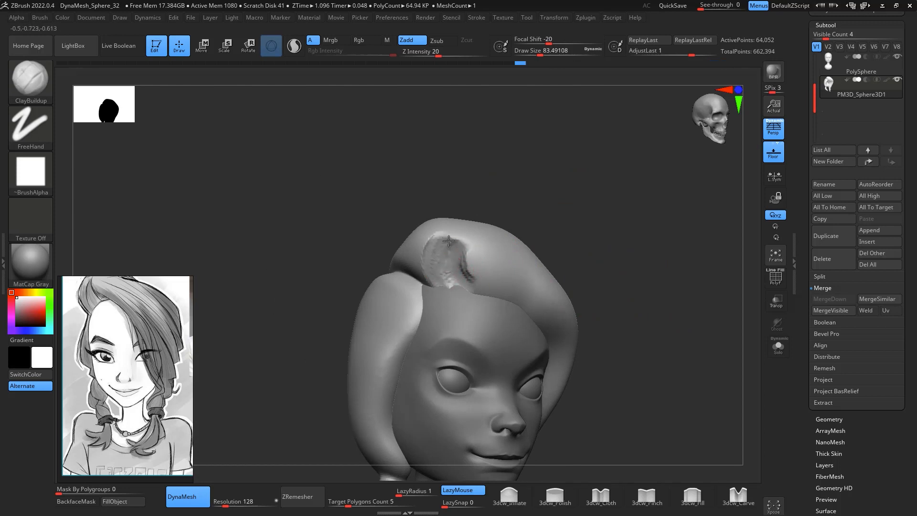
mouse_move(445, 283)
left_mouse_down("alt")
mouse_move(452, 241)
mouse_move(479, 237)
left_mouse_up("alt")
left_click_drag(584, 196, 549, 201)
mouse_move(473, 267)
left_mouse_down()
mouse_move(489, 255)
mouse_move(477, 291)
mouse_move(487, 282)
left_mouse_up()
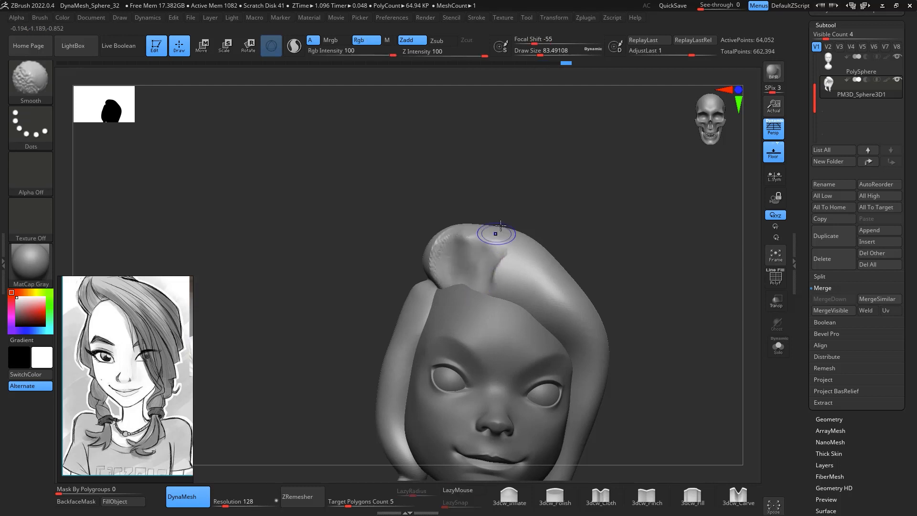
mouse_move(603, 268)
left_mouse_down("shift")
mouse_move(616, 278)
mouse_move(589, 223)
mouse_move(618, 262)
mouse_move(603, 266)
mouse_move(601, 245)
left_mouse_up("shift")
left_click_drag(656, 276, 648, 312, "alt")
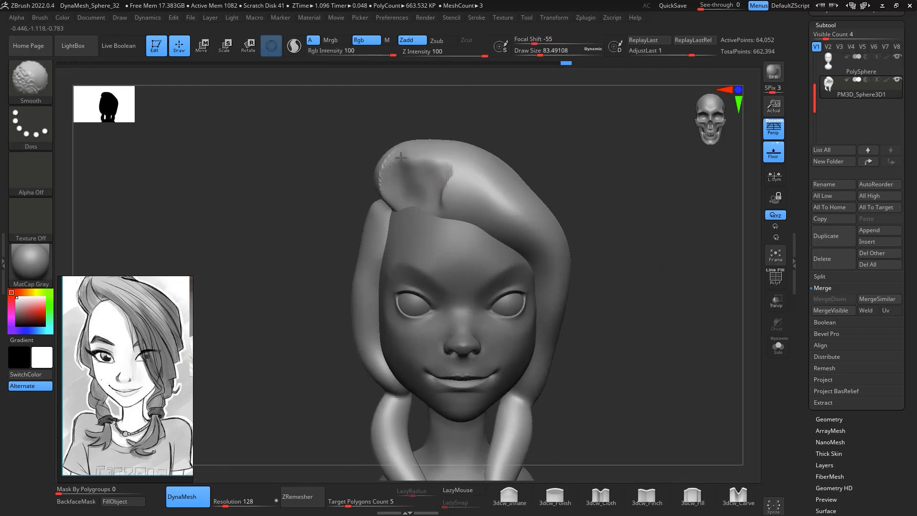
Flatten the side hair along the parting groove with the sPolish brush, raising the draw size to about 172
mouse_move(611, 265)
left_mouse_down()
mouse_move(646, 220)
mouse_move(733, 249)
mouse_move(647, 269)
mouse_move(651, 225)
mouse_move(596, 229)
left_mouse_up()
key("b")
key("s")
key("p")
key("space")
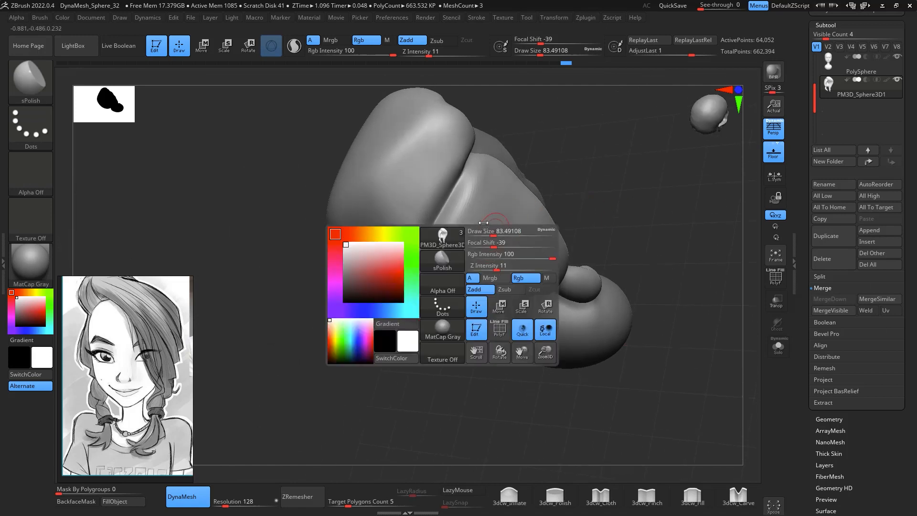
left_click_drag(492, 232, 500, 232)
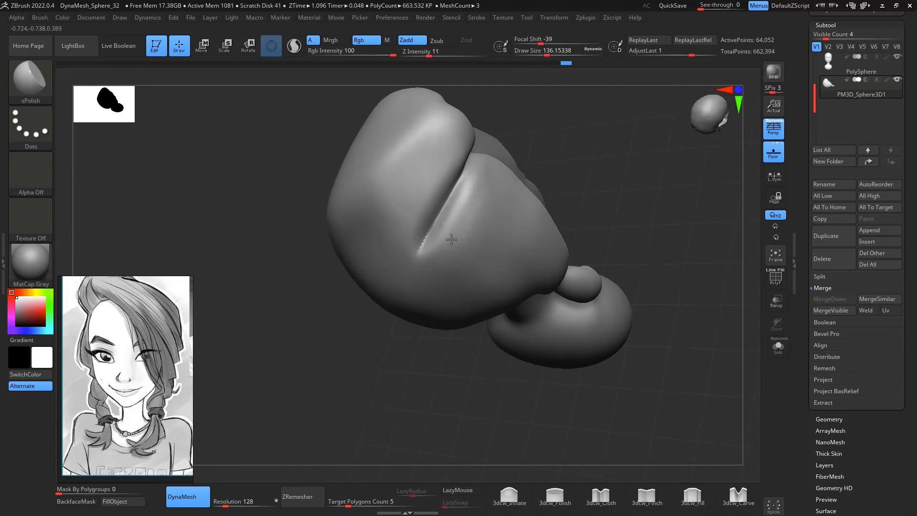
key("space")
mouse_move(484, 187)
left_mouse_down()
mouse_move(480, 202)
mouse_move(490, 206)
left_mouse_up()
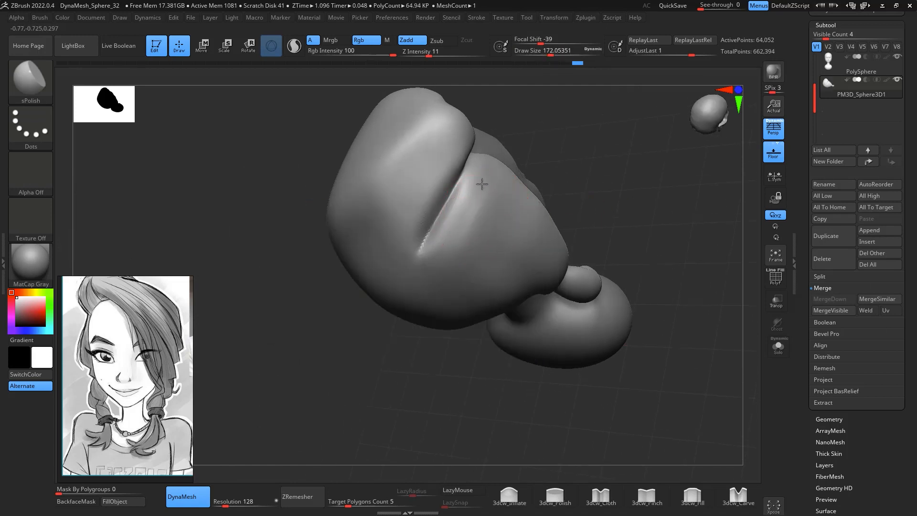
mouse_move(487, 164)
right_mouse_down()
mouse_move(557, 196)
mouse_move(573, 315)
right_mouse_up()
Plane the side hair next to the parting groove with TrimDynamic, and try TrimAdaptive there at draw size 112
key("b")
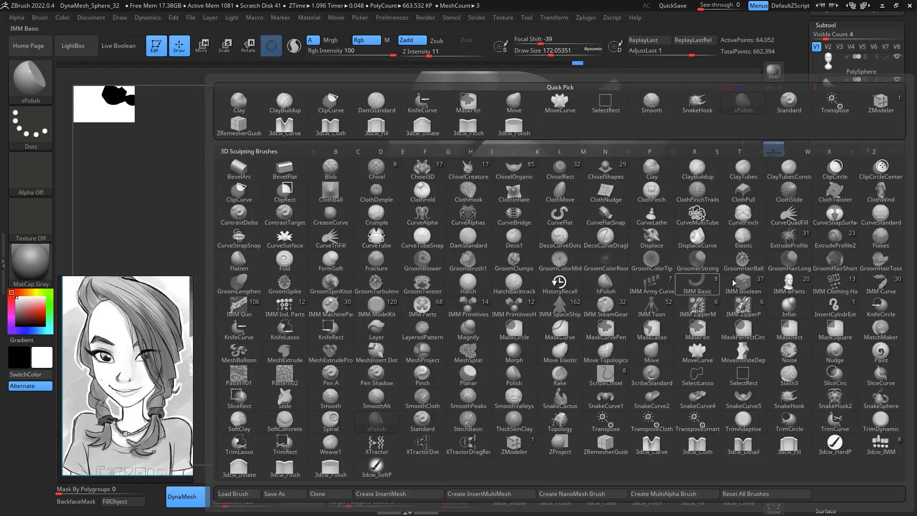
left_click(881, 420)
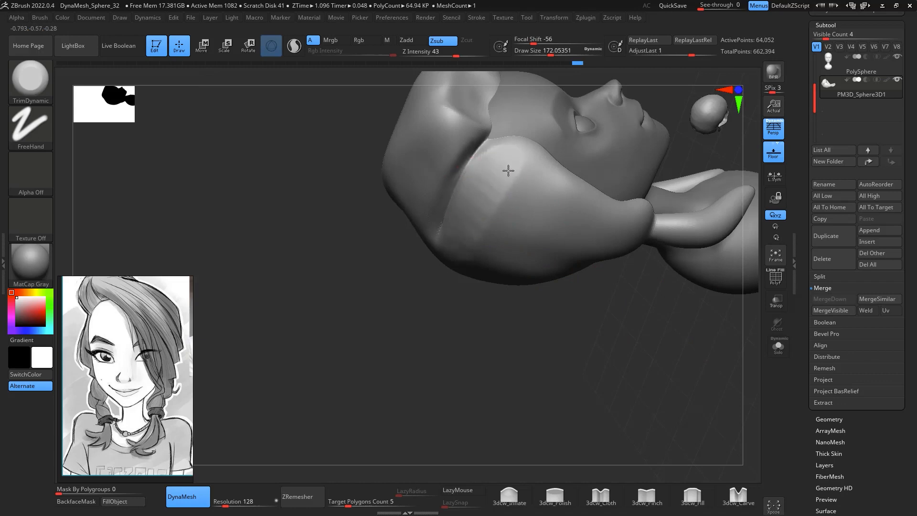
key("b")
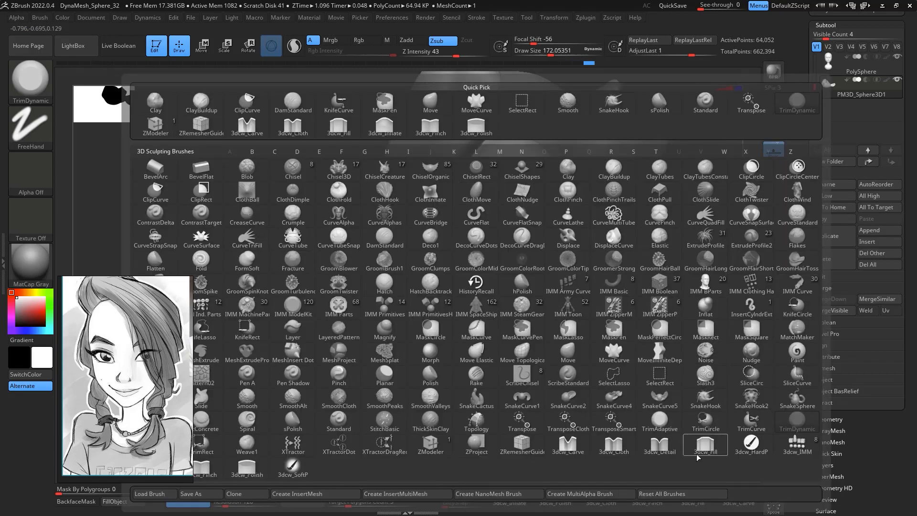
left_click(662, 426)
mouse_move(495, 173)
left_mouse_down()
mouse_move(475, 224)
mouse_move(505, 217)
mouse_move(498, 216)
mouse_move(501, 226)
mouse_move(488, 178)
left_mouse_up()
key("space")
Smooth the side hair below the parting groove and flatten it with TrimDynamic, enlarging the draw size to about 167
key("b")
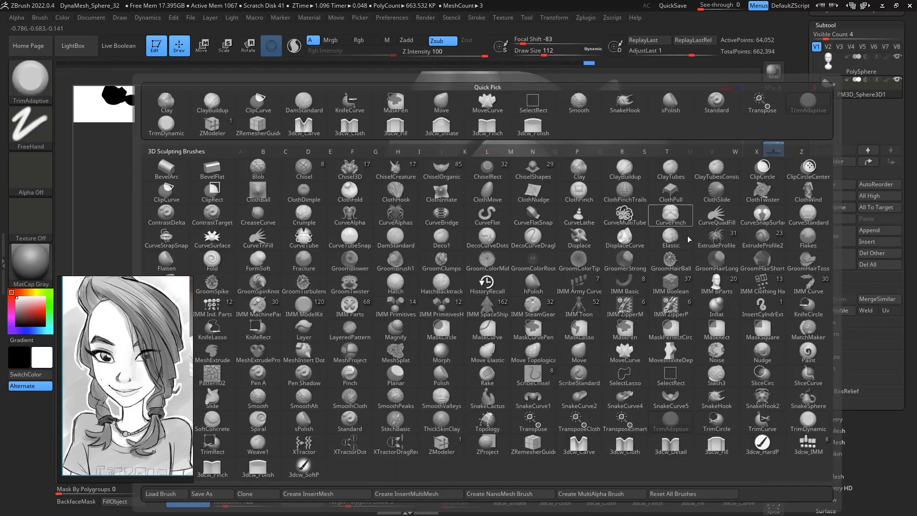
left_click(808, 420)
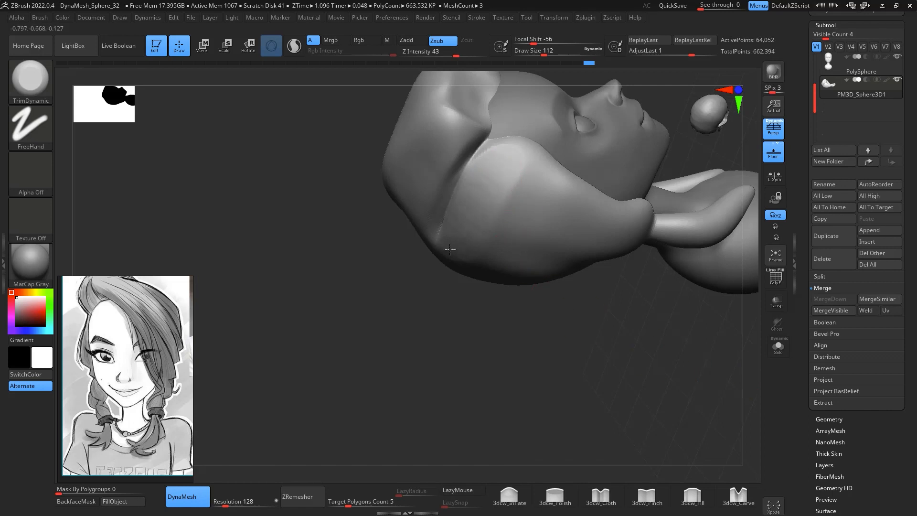
mouse_move(502, 206)
left_mouse_down("shift")
mouse_move(491, 220)
mouse_move(513, 205)
mouse_move(468, 224)
left_mouse_up("shift")
key("space")
right_click_drag(479, 268, 543, 221)
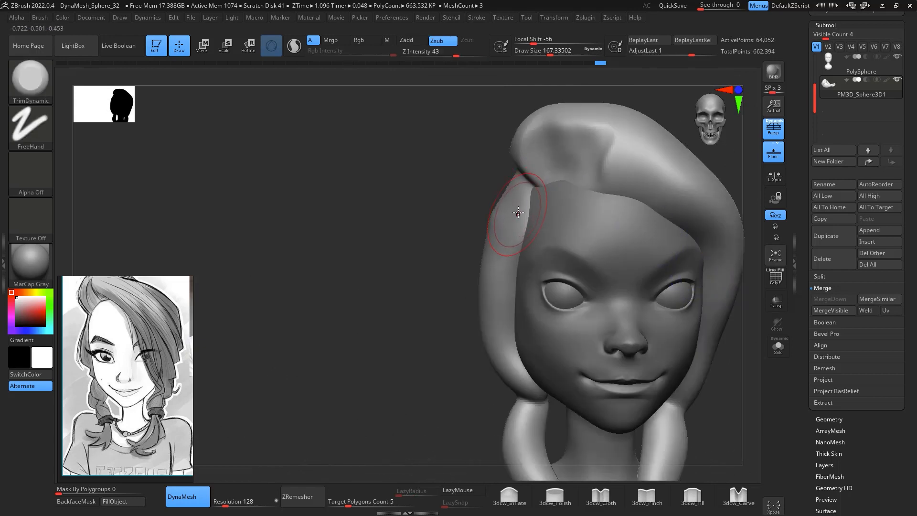
Reshape the outline of the character's right side hair with the Move brush at about 234 draw size and focal shift 12
key("b")
key("m")
key("v")
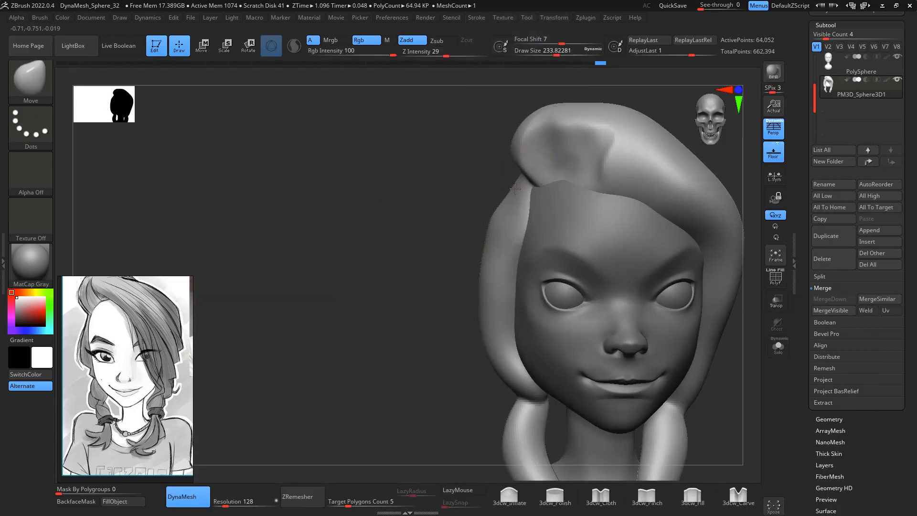
right_click_drag(514, 189, 388, 174, "alt")
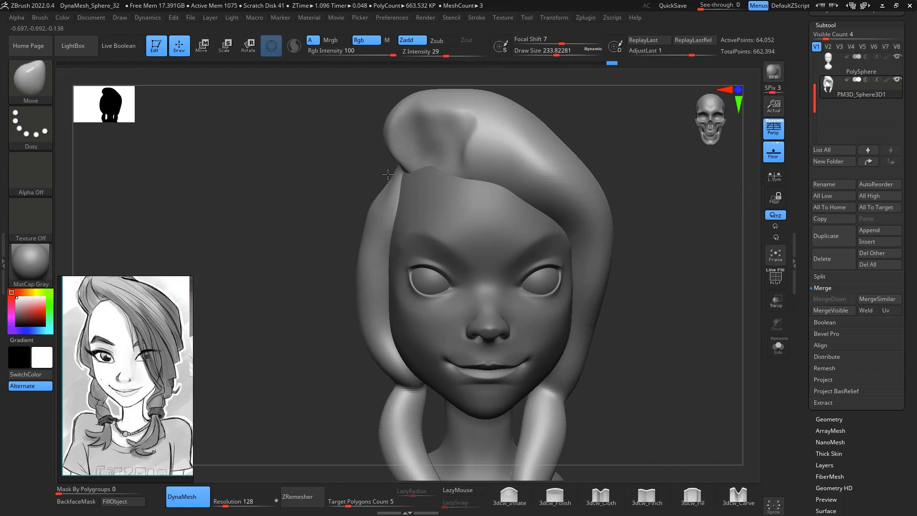
key("space")
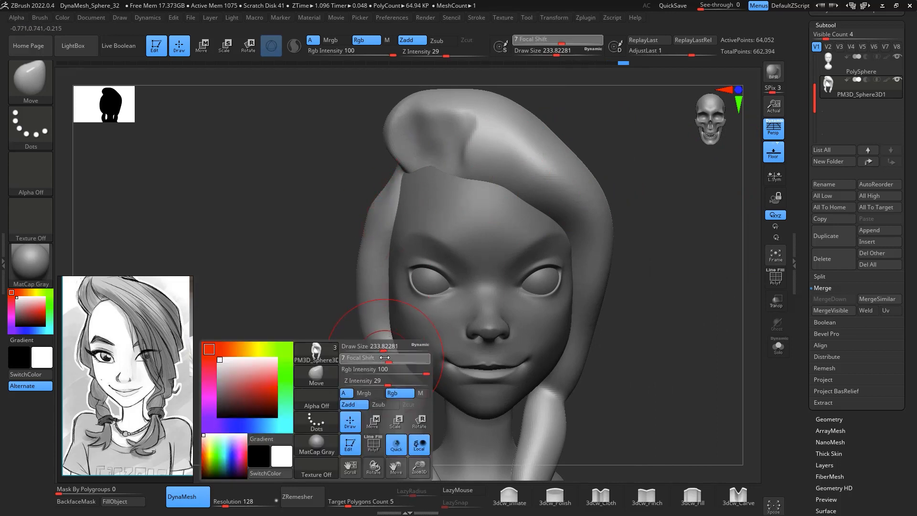
left_click_drag(391, 357, 363, 292)
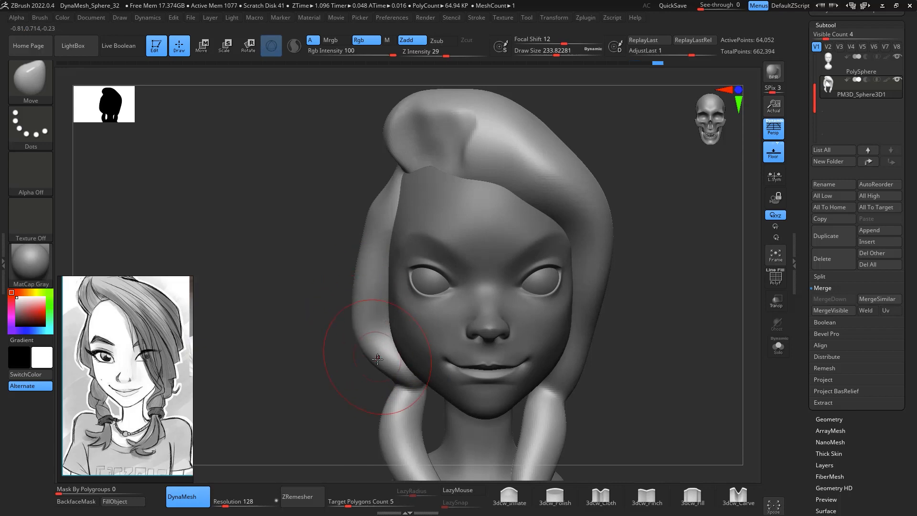
Shape and smooth the inner edge of the side hair beside the face with ClayBuildup, reducing the draw size to about 132
key("b")
key("c")
key("b")
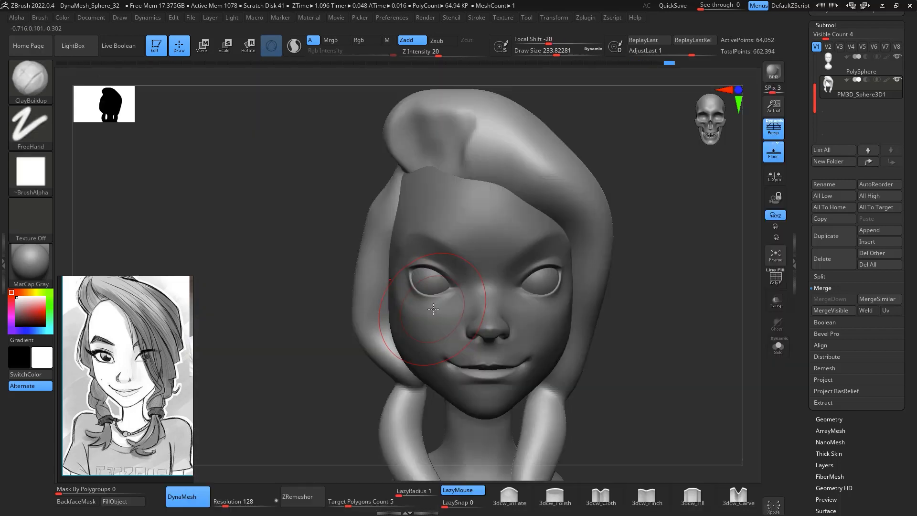
key("space")
left_click_drag(383, 277, 381, 251)
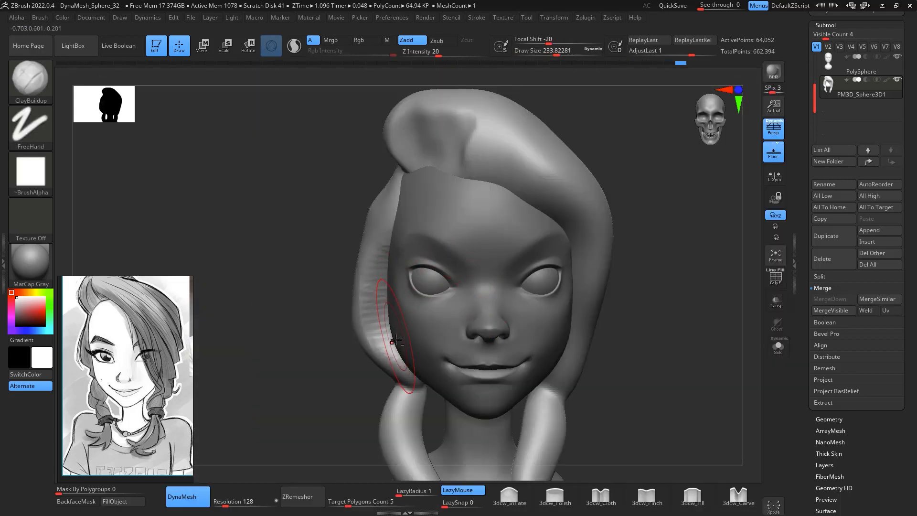
key("space")
left_click_drag(399, 285, 393, 285)
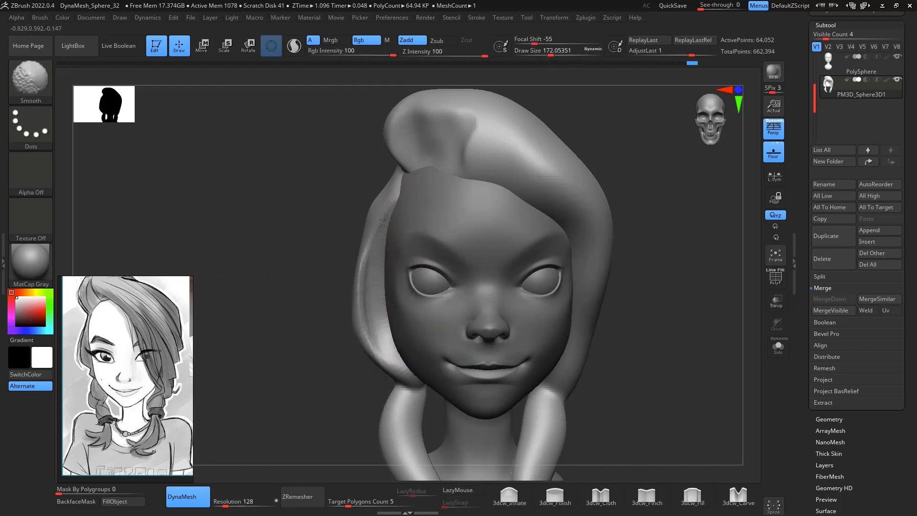
key("space")
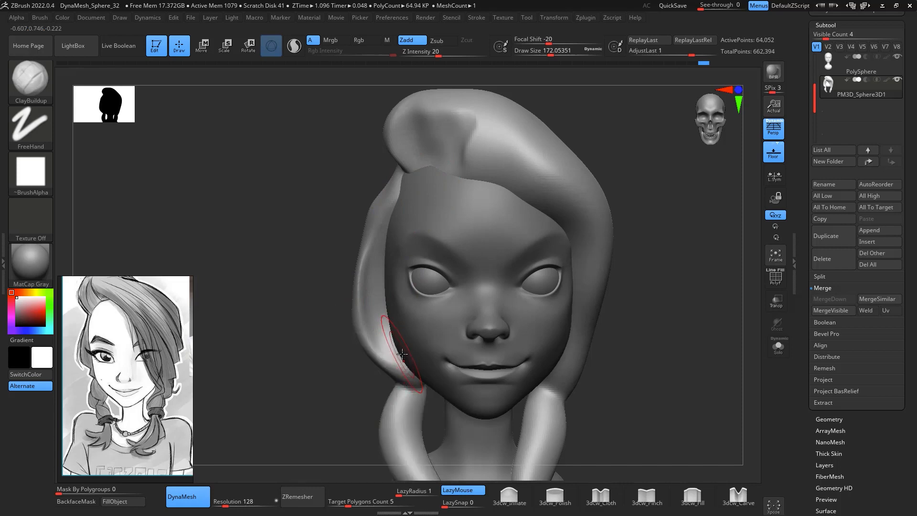
key("space")
left_click_drag(400, 347, 395, 347)
Try to deepen the inner edge of the side hair with ClayBuildup strokes and smoothing, and undo them
mouse_move(406, 383)
left_mouse_down()
mouse_move(361, 315)
mouse_move(367, 228)
left_mouse_up()
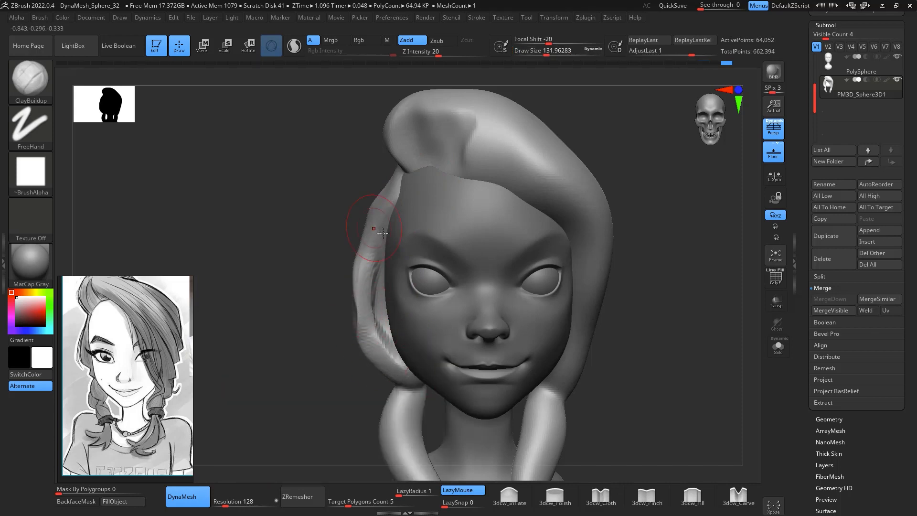
mouse_move(638, 206)
left_mouse_down()
mouse_move(669, 202)
mouse_move(643, 204)
left_mouse_up()
mouse_move(372, 305)
left_mouse_down("shift")
mouse_move(359, 330)
mouse_move(377, 356)
left_mouse_up("shift")
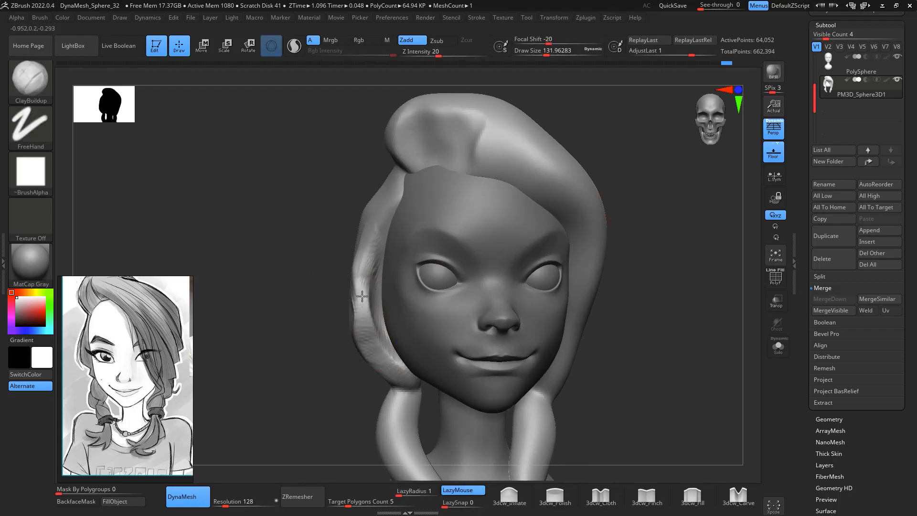
key("ctrl")
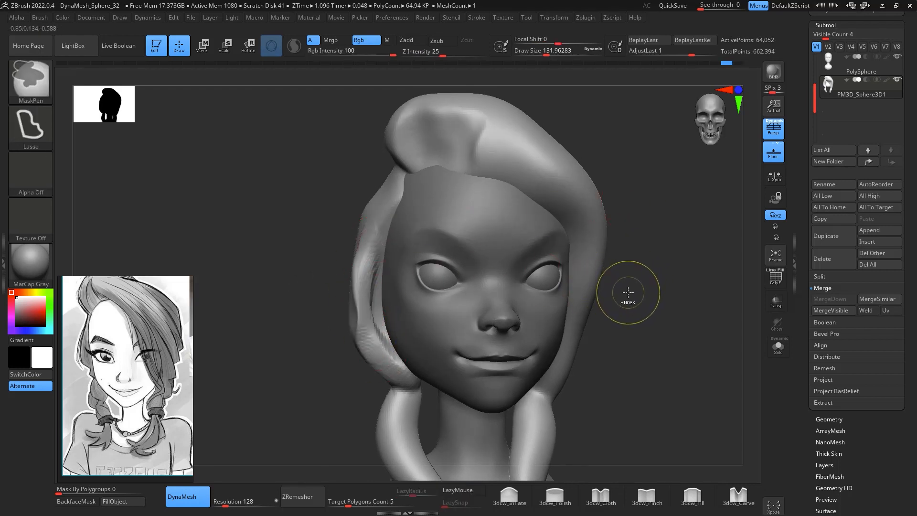
Enable backface masking for ClayBuildup and resculpt the inner edge of the side hair from the jaw up to the temple
left_click(77, 501)
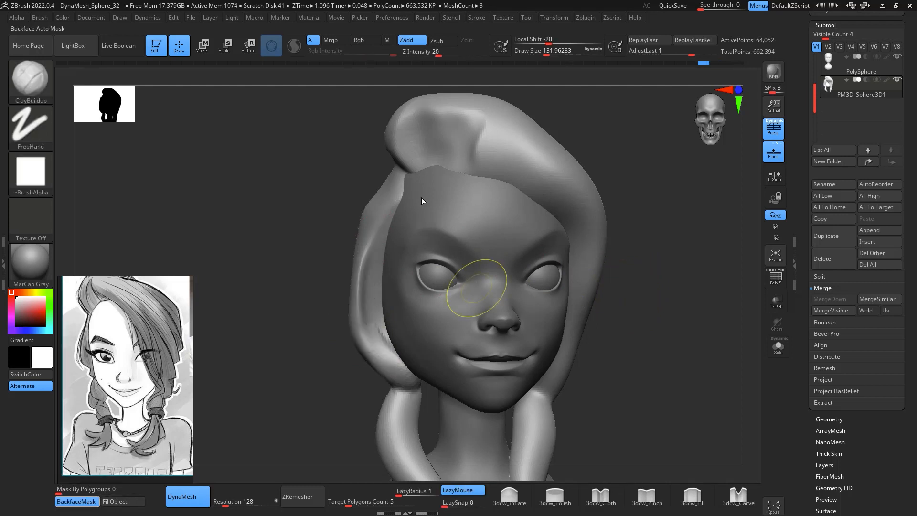
left_click(46, 20)
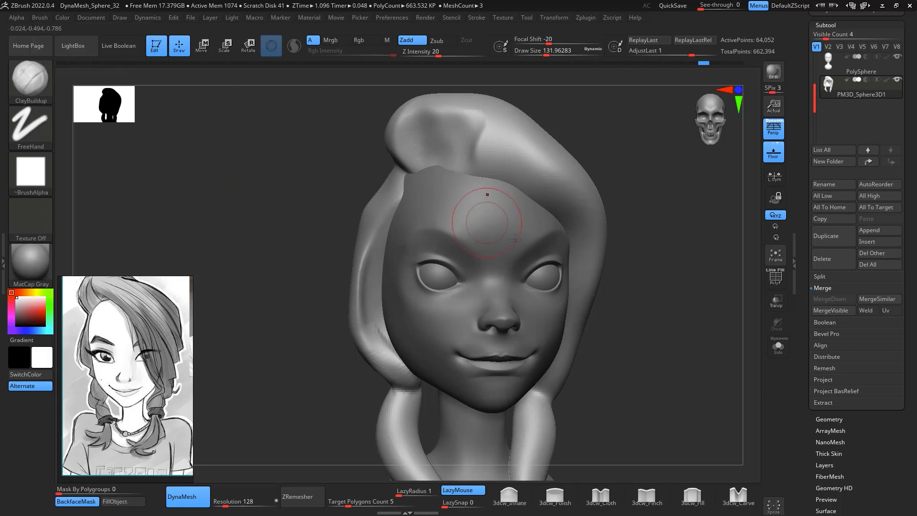
left_click_drag(690, 259, 689, 285, "alt")
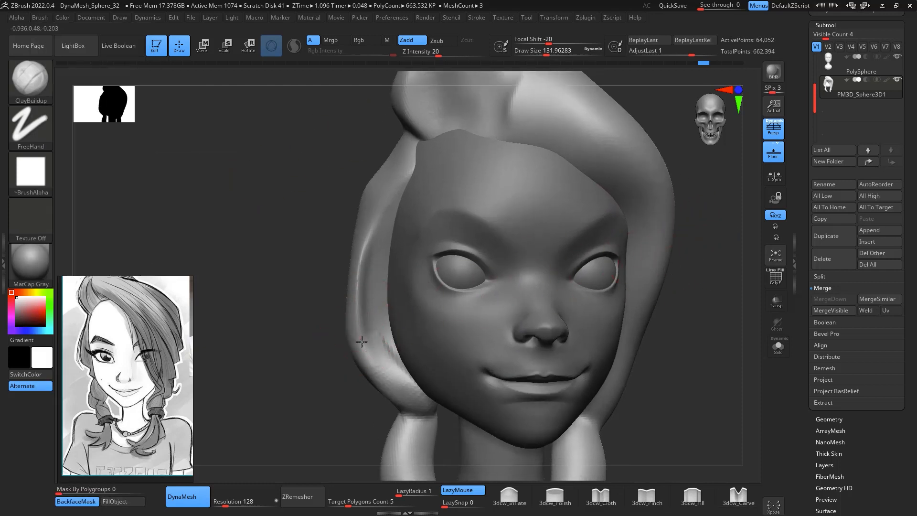
mouse_move(362, 342)
left_mouse_down()
mouse_move(370, 260)
mouse_move(368, 358)
mouse_move(358, 327)
mouse_move(395, 182)
left_mouse_up()
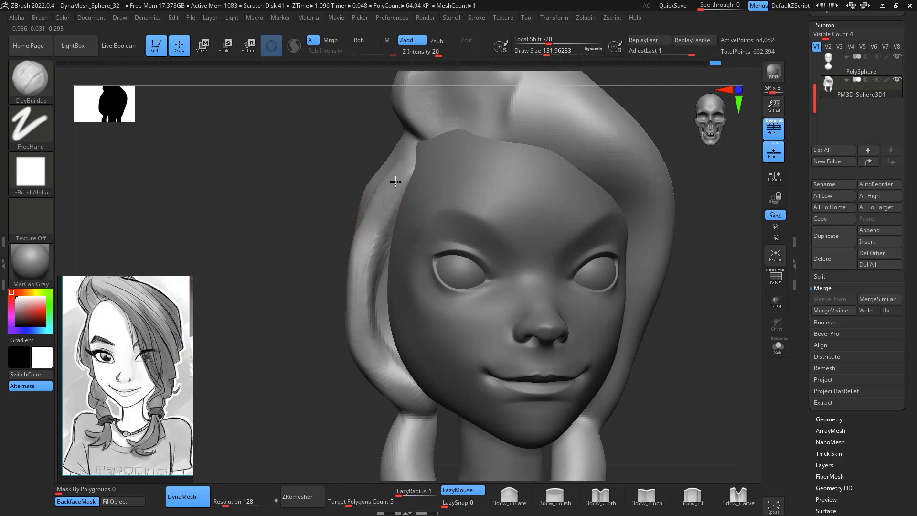
Build up the inner side hair between temple and jaw with ClayBuildup, undo the stray jaw stroke, and smooth the surface
left_click_drag(385, 272, 398, 196)
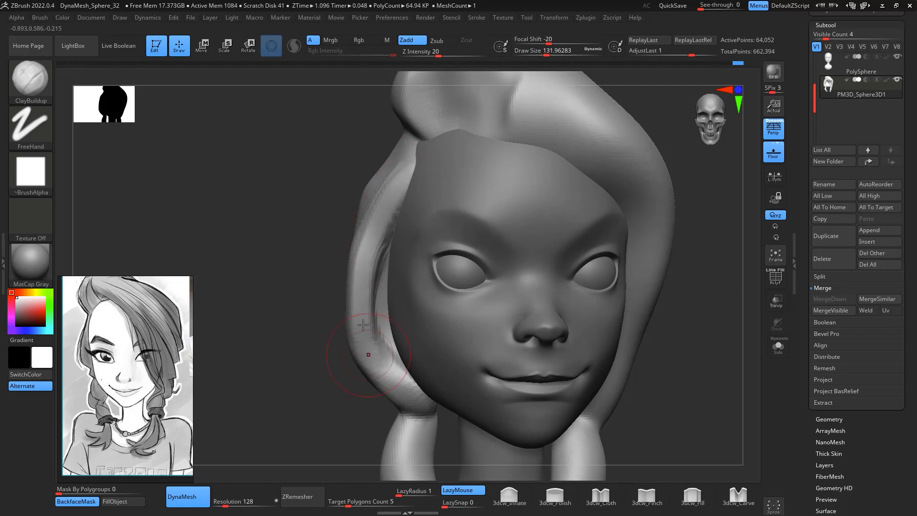
left_click_drag(363, 325, 393, 374)
key("ctrl+z")
left_click_drag(380, 260, 363, 256)
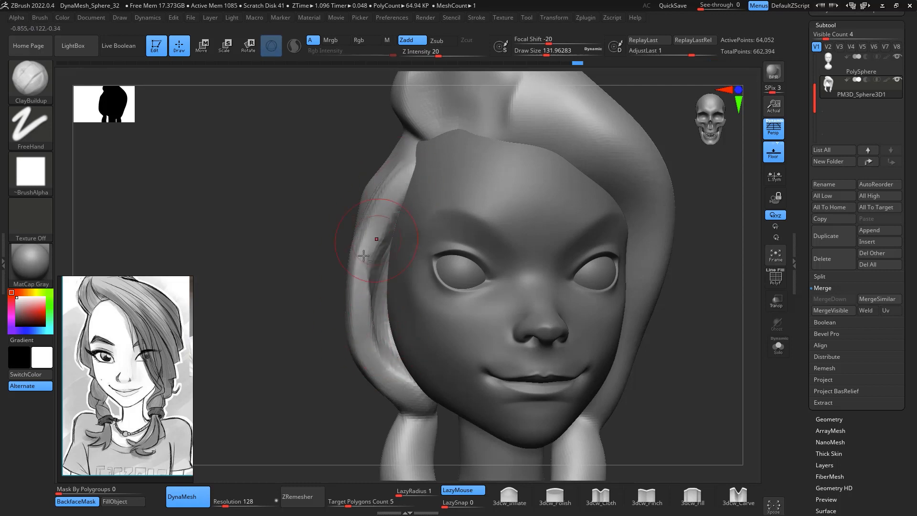
key("shift")
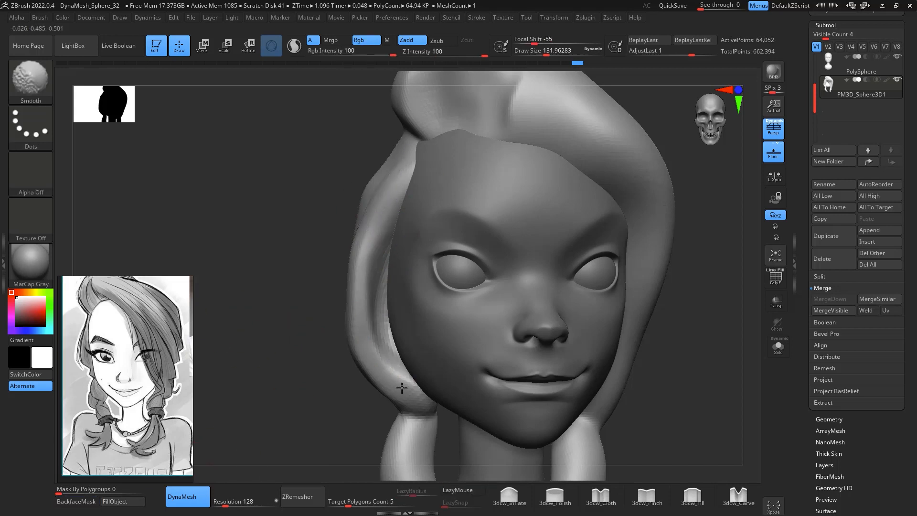
Smooth the side hair on the character's right at about 228 draw size
left_click_drag(723, 287, 706, 291)
left_click_drag(715, 340, 665, 308, "alt")
key("space")
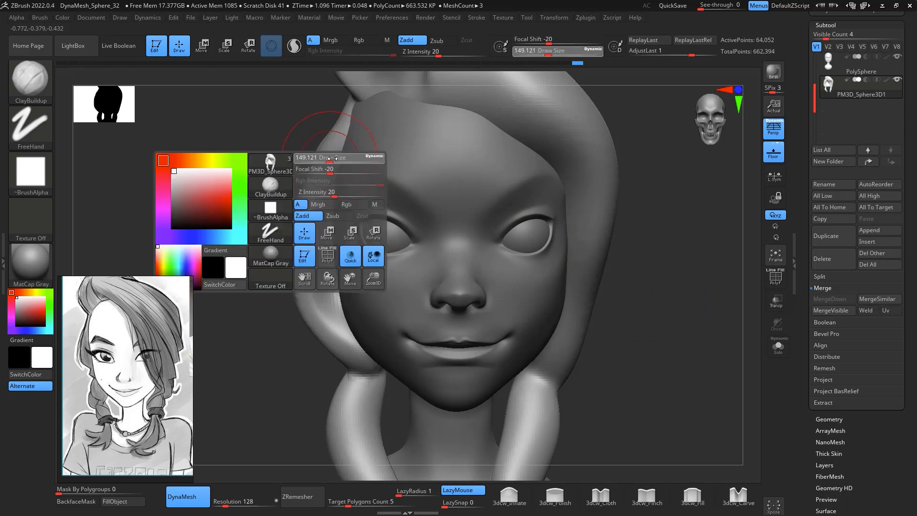
key("shift")
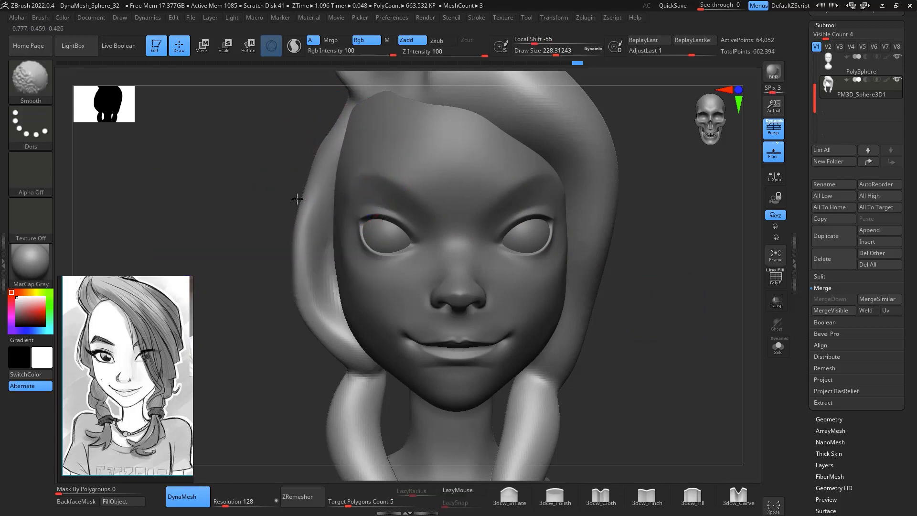
Reshape the side hair on the character's left with the Move brush at about 358 draw size
left_click_drag(673, 309, 673, 251, "alt")
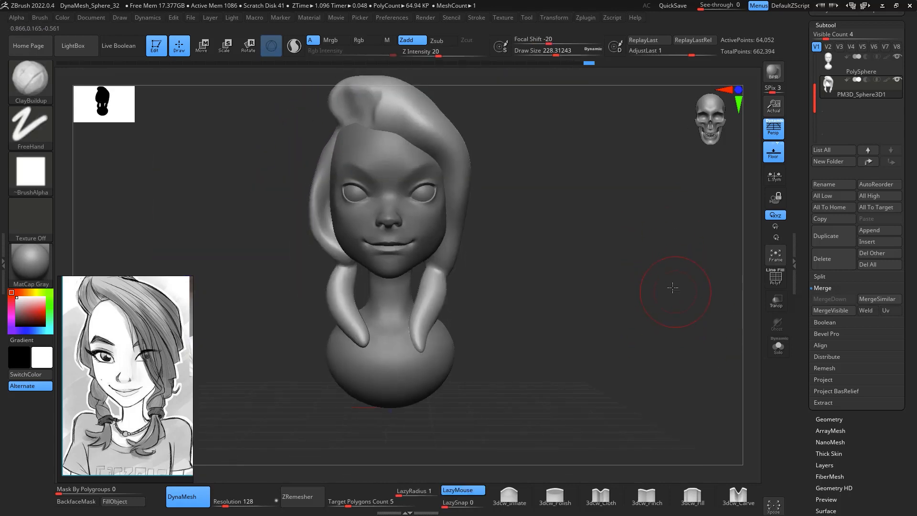
mouse_move(671, 286)
left_mouse_down("alt")
mouse_move(657, 283)
mouse_move(639, 326)
left_mouse_up("alt")
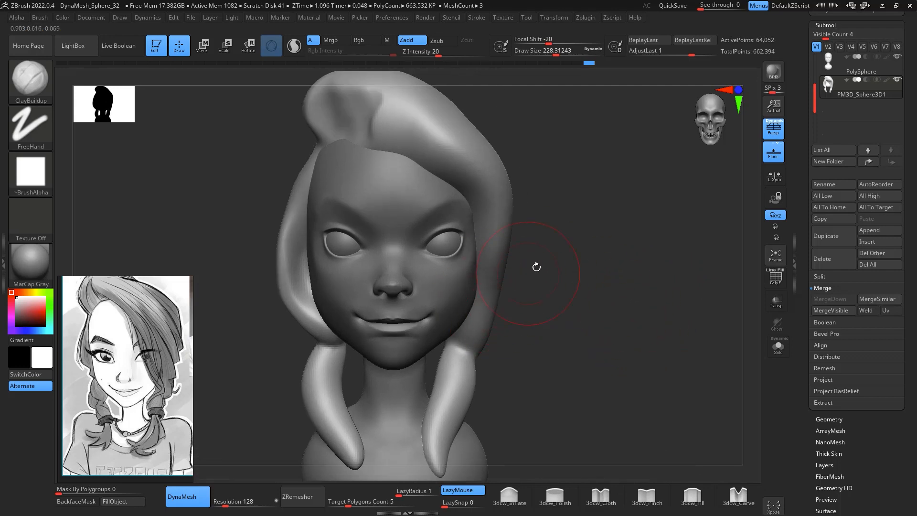
mouse_move(536, 267)
left_mouse_down()
mouse_move(589, 259)
mouse_move(573, 229)
mouse_move(581, 239)
left_mouse_up()
key("space")
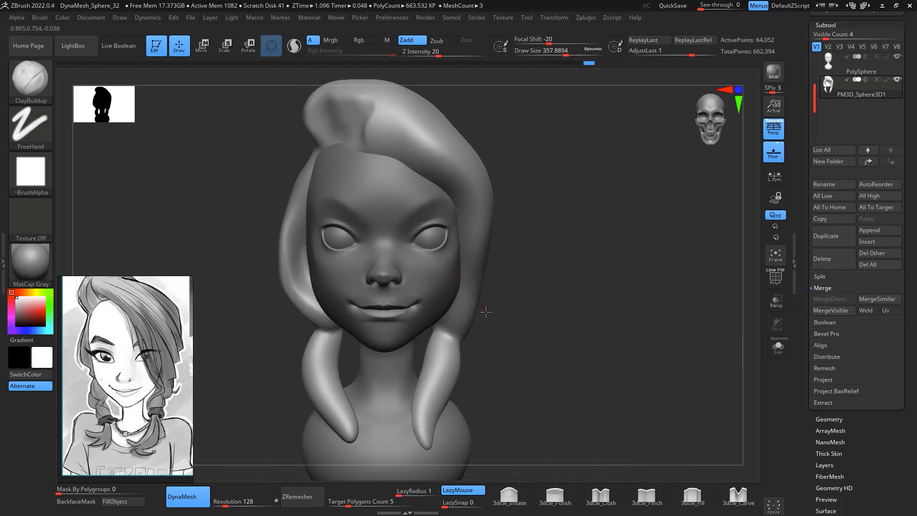
key("b")
key("m")
key("v")
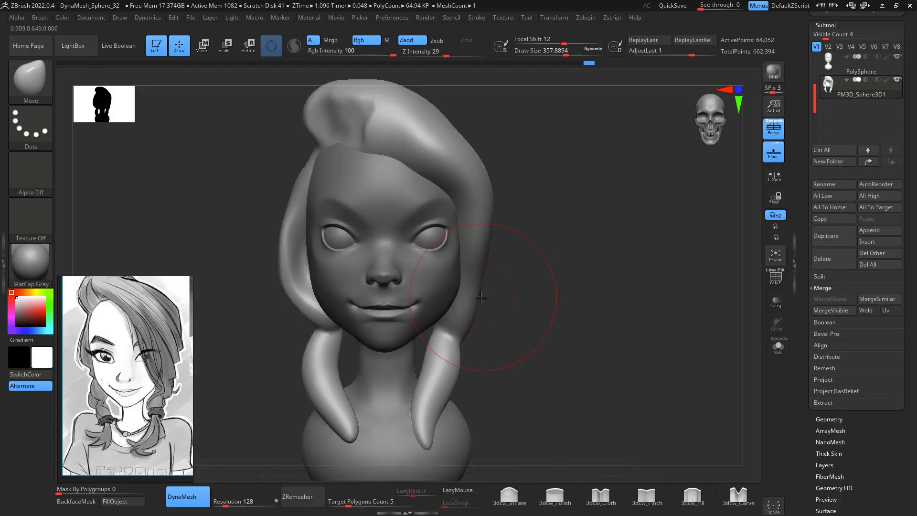
left_click_drag(498, 307, 494, 321)
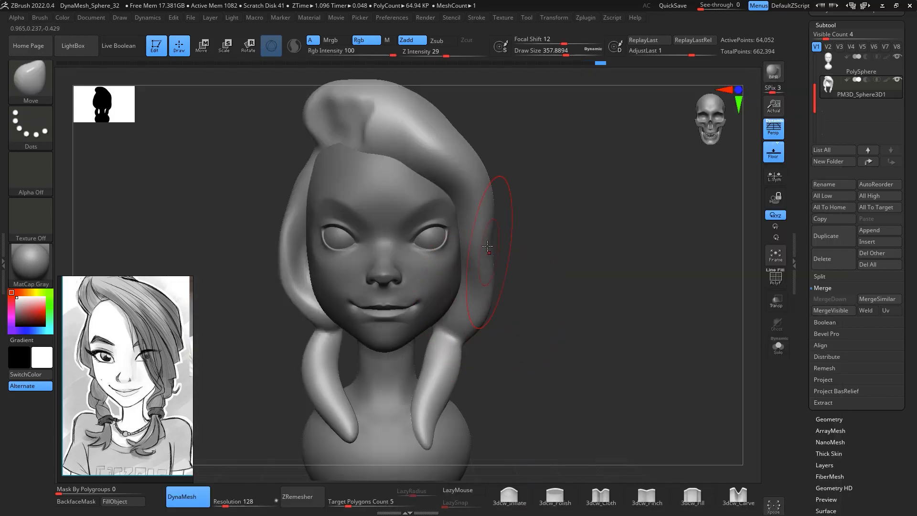
mouse_move(490, 253)
right_mouse_down()
mouse_move(523, 208)
mouse_move(603, 153)
mouse_move(661, 195)
mouse_move(654, 178)
mouse_move(492, 258)
right_mouse_up()
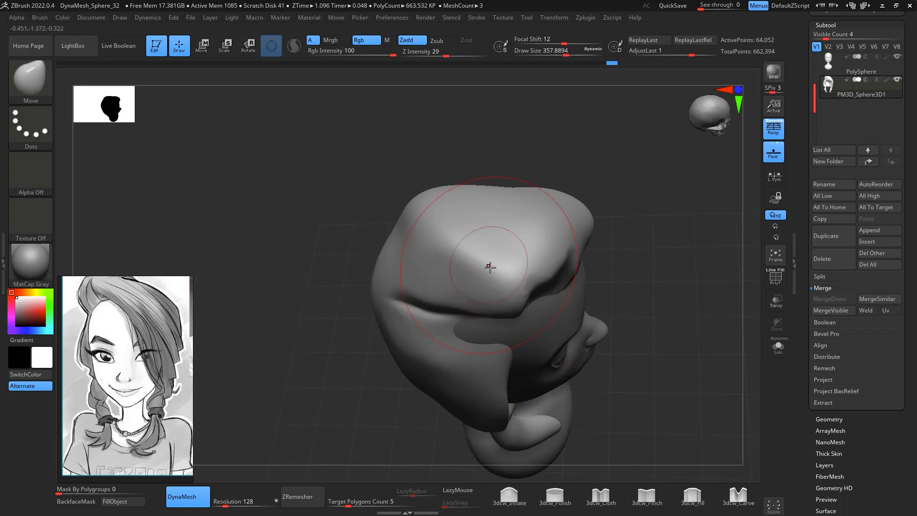
Carve a parting groove over the top and back of the hair with the DamStandard brush at about 358 draw size
key("ctrl")
key("b")
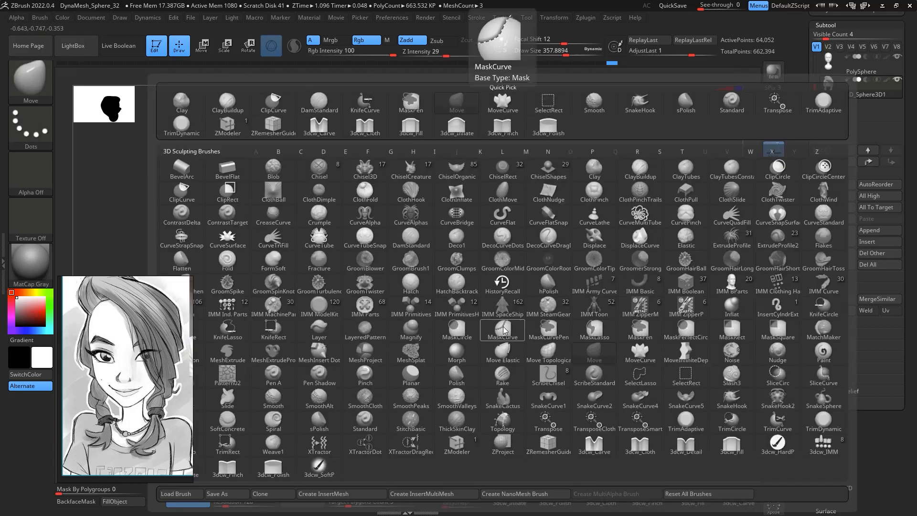
key("d")
key("s")
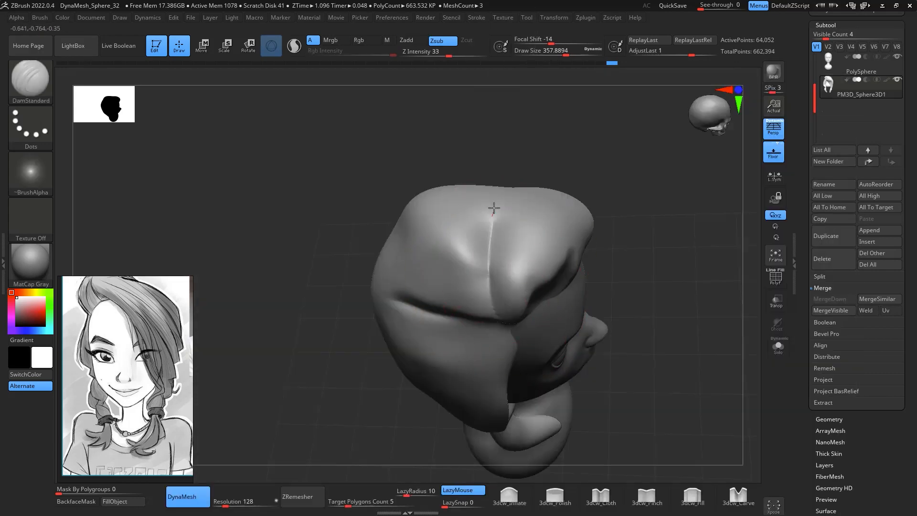
left_click_drag(599, 168, 612, 258)
left_click_drag(488, 313, 518, 139)
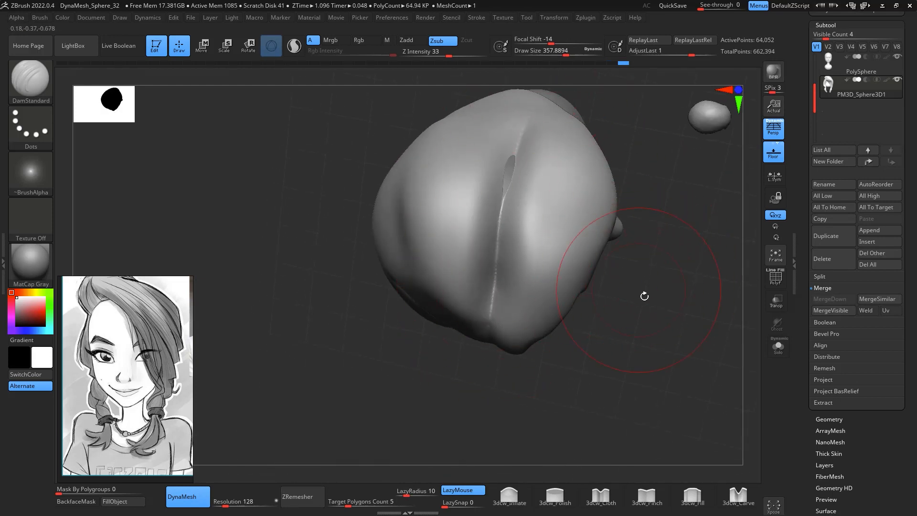
left_click_drag(644, 296, 592, 206)
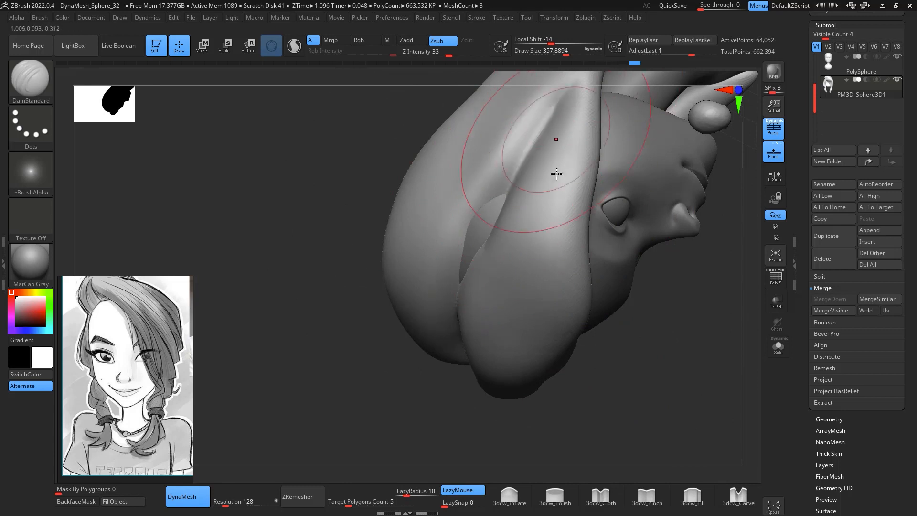
Remesh the hair with DynaMesh at resolution 128 and smooth along the parting groove
left_click_drag(669, 229, 685, 282)
left_click_drag(680, 248, 610, 269, "ctrl")
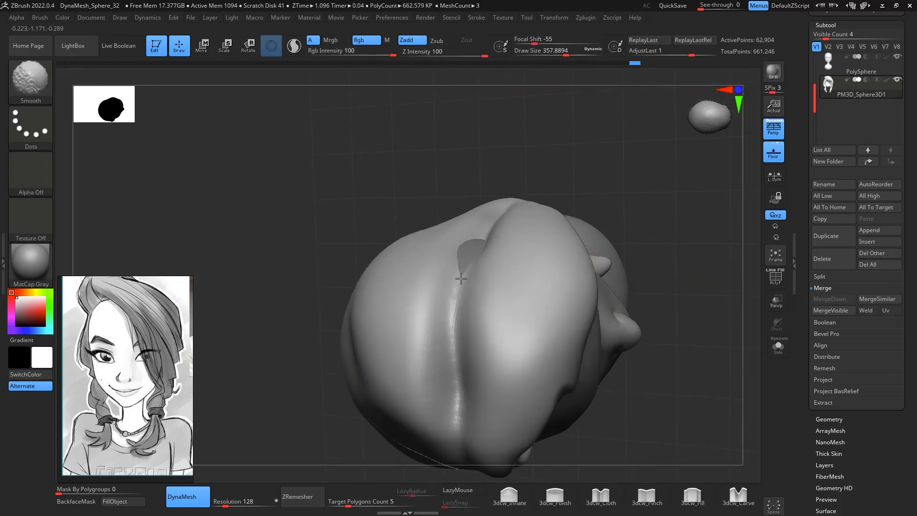
mouse_move(616, 215)
left_mouse_down("shift")
mouse_move(635, 248)
mouse_move(626, 266)
mouse_move(649, 229)
mouse_move(656, 248)
left_mouse_up("shift")
Adjust the hair's overall form with the Move brush at about 517 draw size
key("b")
key("m")
key("v")
key("space")
mouse_move(584, 270)
left_mouse_down()
mouse_move(625, 270)
mouse_move(560, 209)
mouse_move(559, 175)
left_mouse_up()
mouse_move(616, 246)
left_mouse_down()
mouse_move(640, 258)
mouse_move(643, 271)
left_mouse_up()
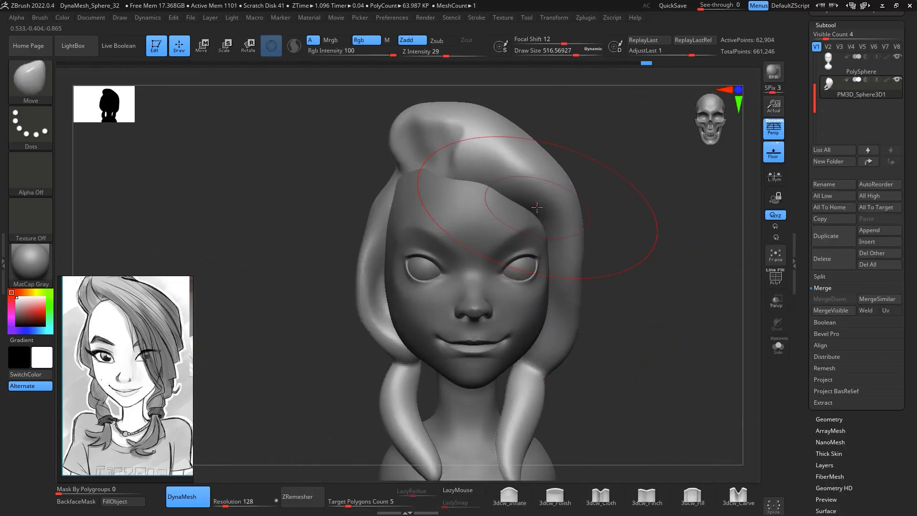
Select the PolySphere head and reshape the lower eyelids and inner eye corners with the Move brush at about 90 draw size
mouse_move(631, 230)
left_mouse_down("alt")
mouse_move(636, 255)
mouse_move(602, 250)
mouse_move(620, 268)
left_mouse_up("alt")
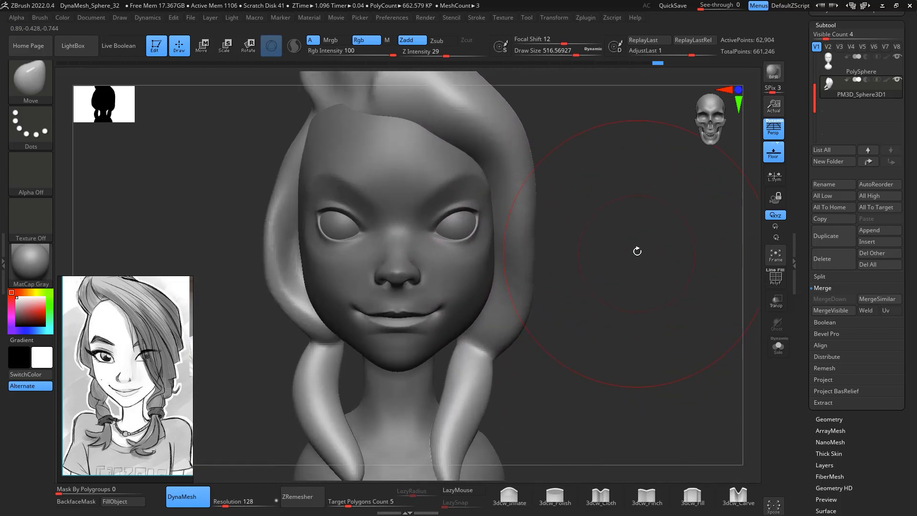
left_click_drag(817, 100, 817, 71)
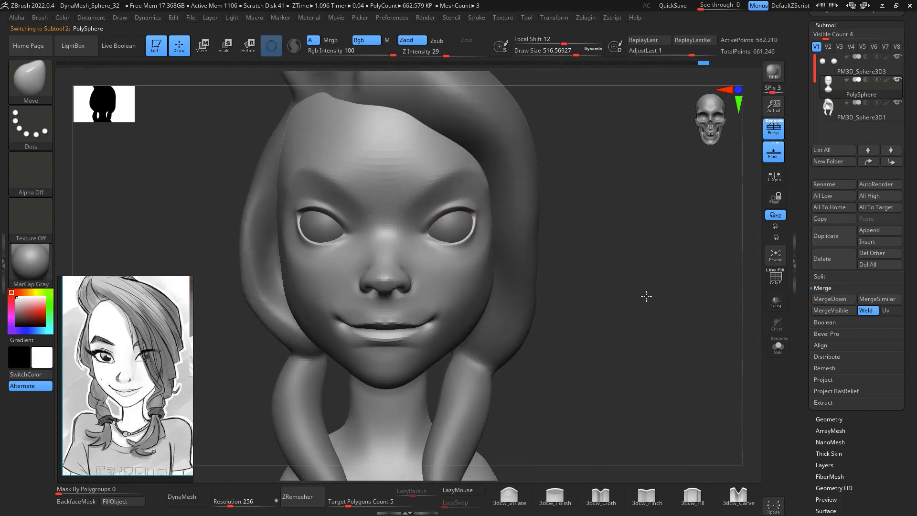
mouse_move(645, 293)
left_mouse_down("alt")
mouse_move(645, 204)
mouse_move(646, 288)
left_mouse_up("alt")
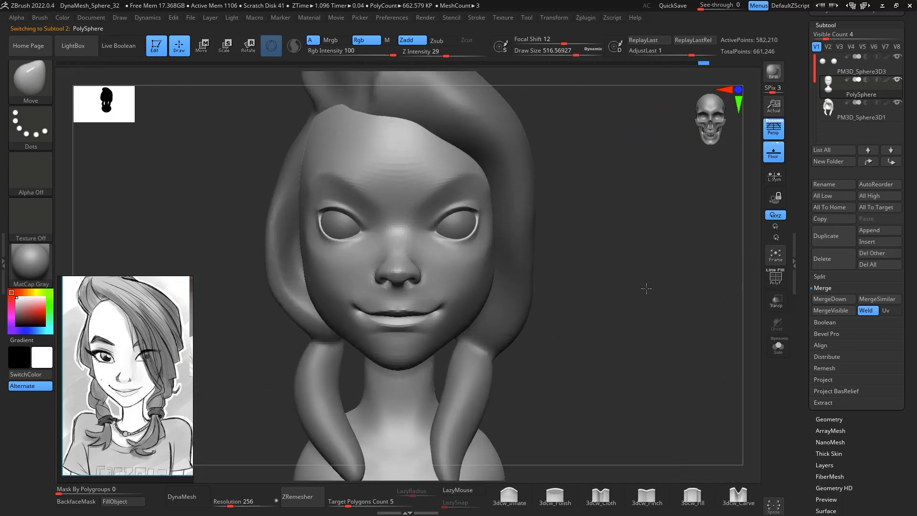
left_click_drag(634, 234, 681, 321, "alt")
left_click_drag(643, 258, 644, 215, "alt")
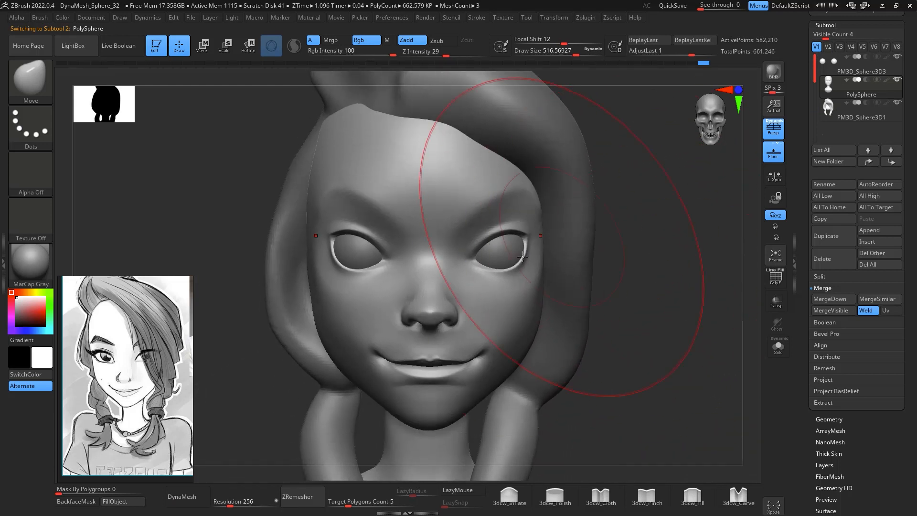
key("space")
left_click_drag(523, 261, 485, 265)
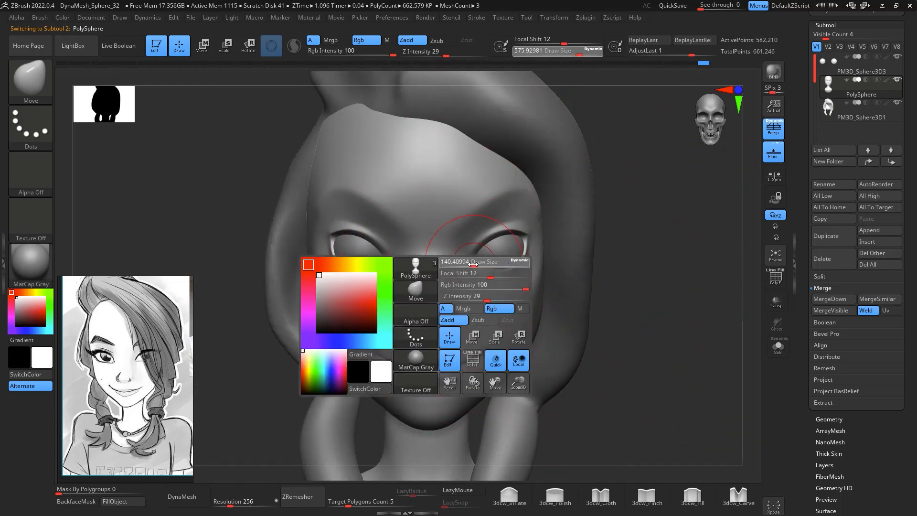
left_click_drag(610, 260, 614, 311, "alt")
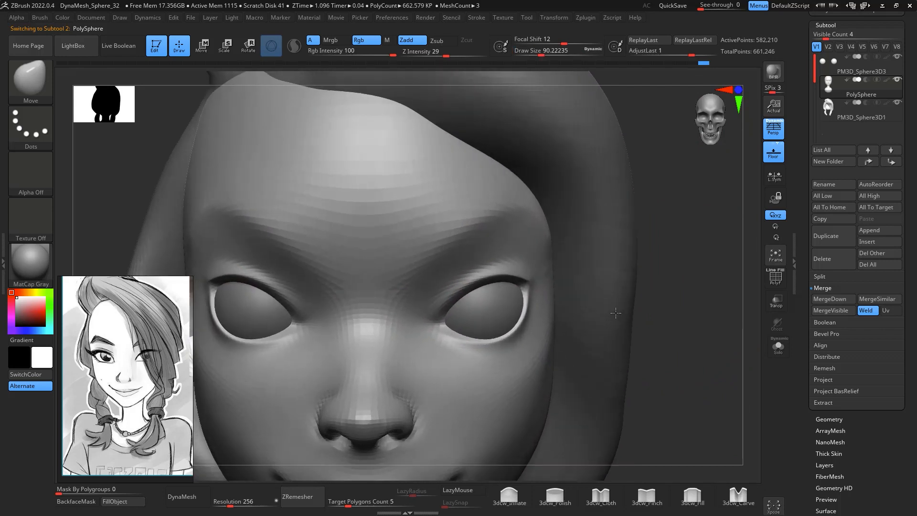
left_click_drag(666, 268, 678, 210, "alt")
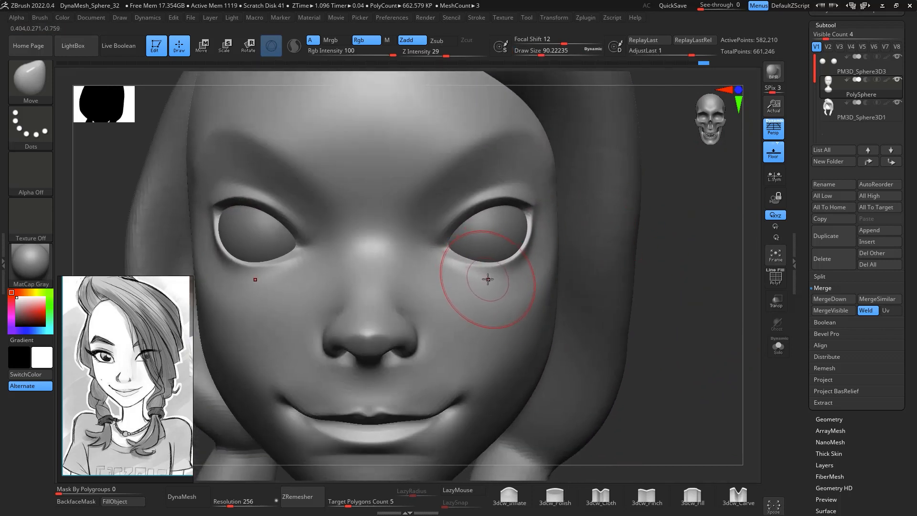
left_click_drag(488, 279, 486, 280)
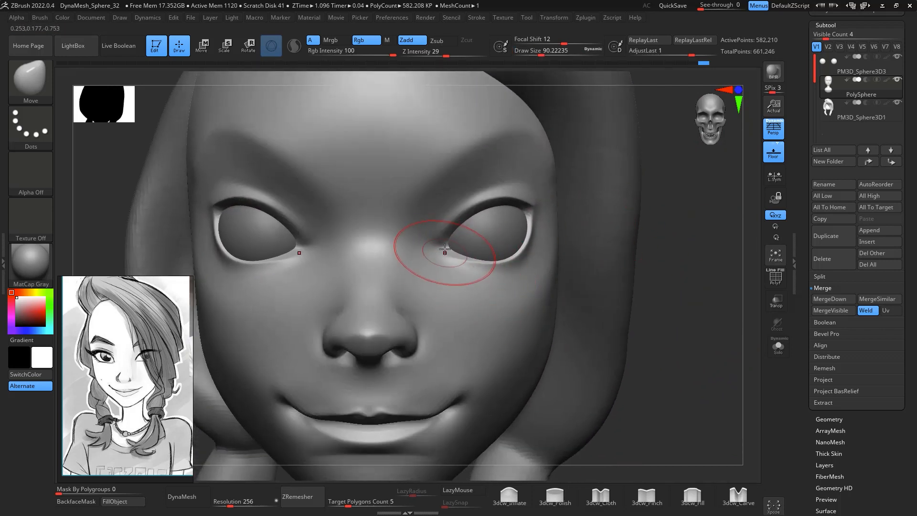
mouse_move(447, 252)
left_mouse_down()
mouse_move(440, 240)
mouse_move(490, 231)
mouse_move(453, 227)
mouse_move(514, 179)
mouse_move(534, 201)
left_mouse_up()
Refine the curve of the lower eyelids as seen from above with the Move brush at about 87 draw size
key("space")
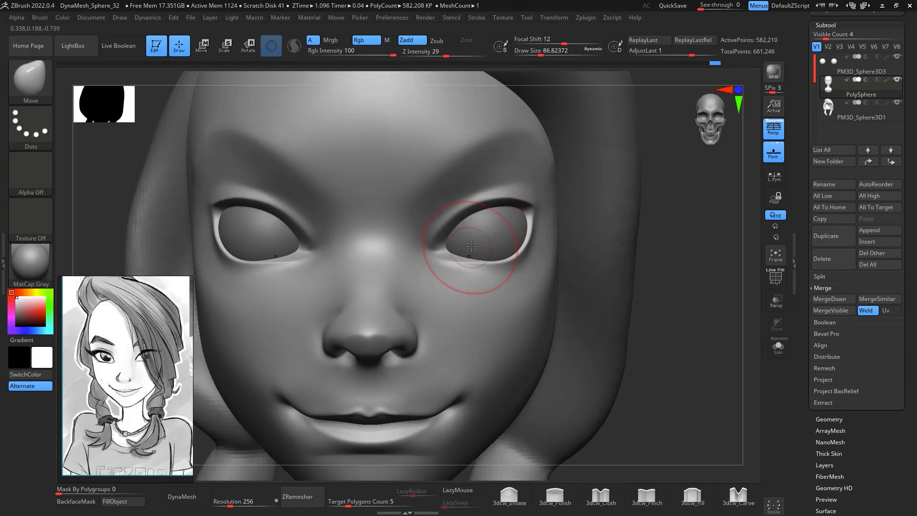
left_click_drag(679, 304, 675, 334)
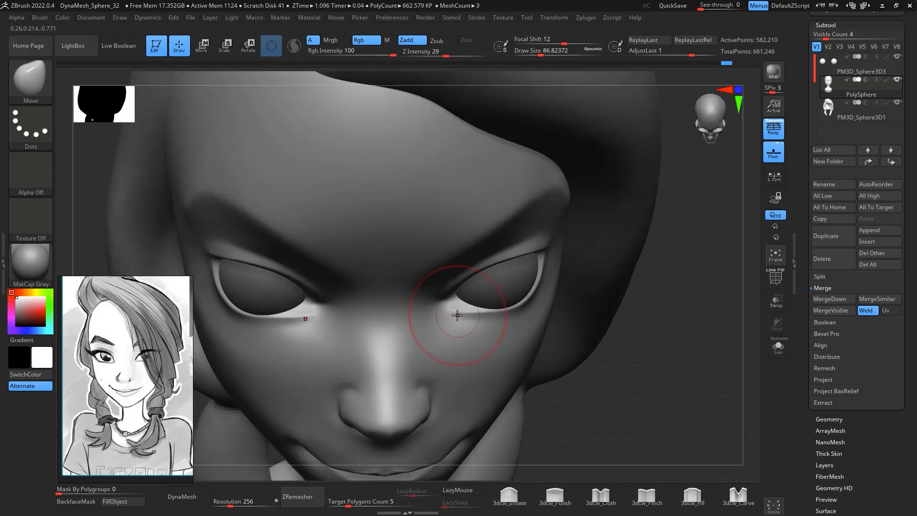
mouse_move(504, 319)
left_mouse_down()
mouse_move(524, 311)
mouse_move(446, 301)
left_mouse_up()
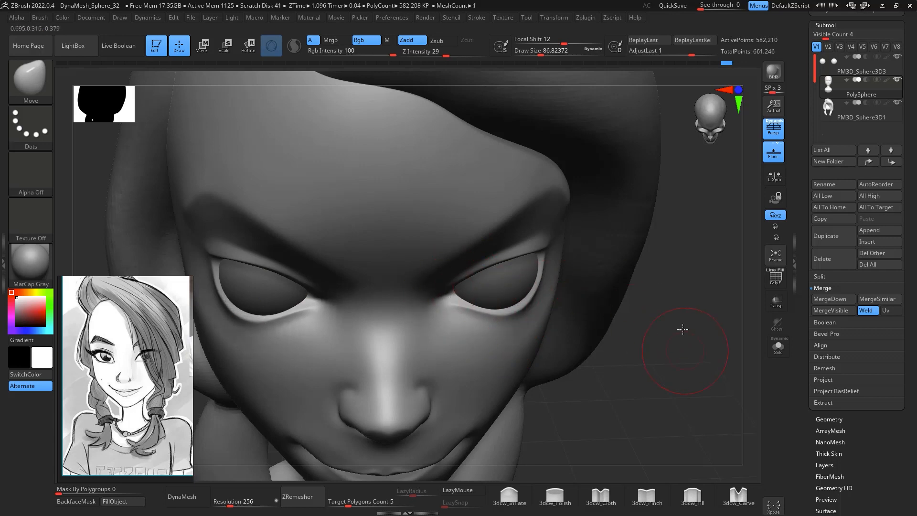
mouse_move(681, 323)
left_mouse_down()
mouse_move(698, 307)
mouse_move(691, 262)
mouse_move(683, 297)
mouse_move(699, 220)
left_mouse_up()
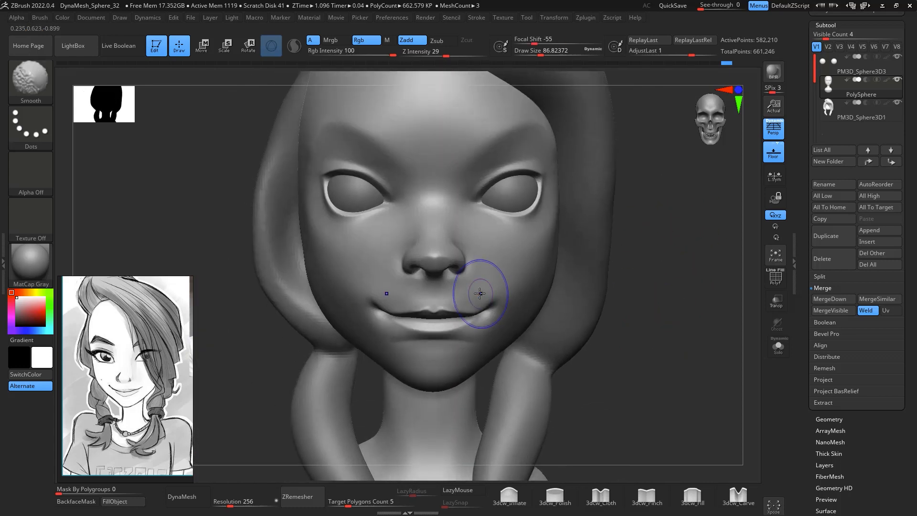
Smooth around the mouth corners and adjust the nostrils with the Move brush at about 80 draw size
mouse_move(481, 292)
left_mouse_down("shift")
mouse_move(505, 260)
mouse_move(447, 265)
mouse_move(457, 267)
left_mouse_up("shift")
key("space")
key("space")
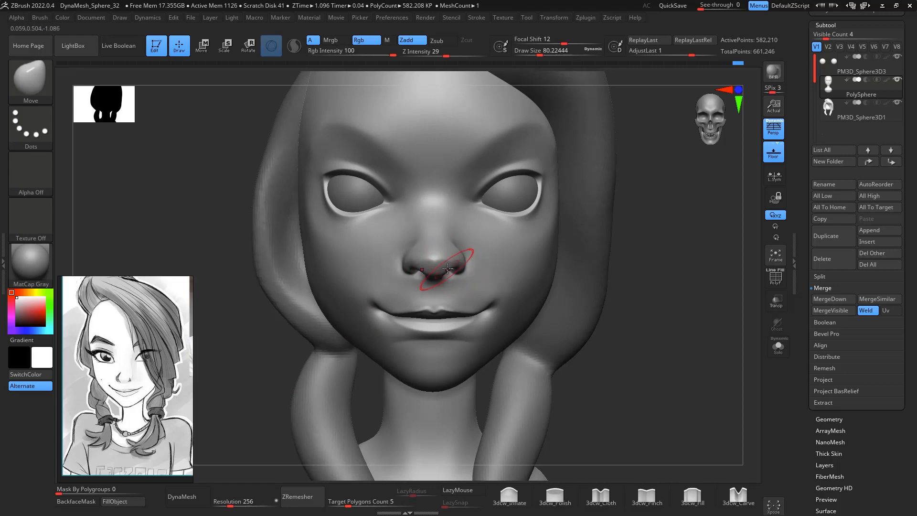
mouse_move(459, 238)
left_mouse_down("shift")
mouse_move(496, 258)
mouse_move(452, 300)
mouse_move(465, 287)
left_mouse_up("shift")
Smooth the temples beside the outer brows on the PolySphere head at about 80 draw size
mouse_move(611, 277)
right_mouse_down("ctrl")
mouse_move(644, 225)
mouse_move(620, 287)
right_mouse_up("ctrl")
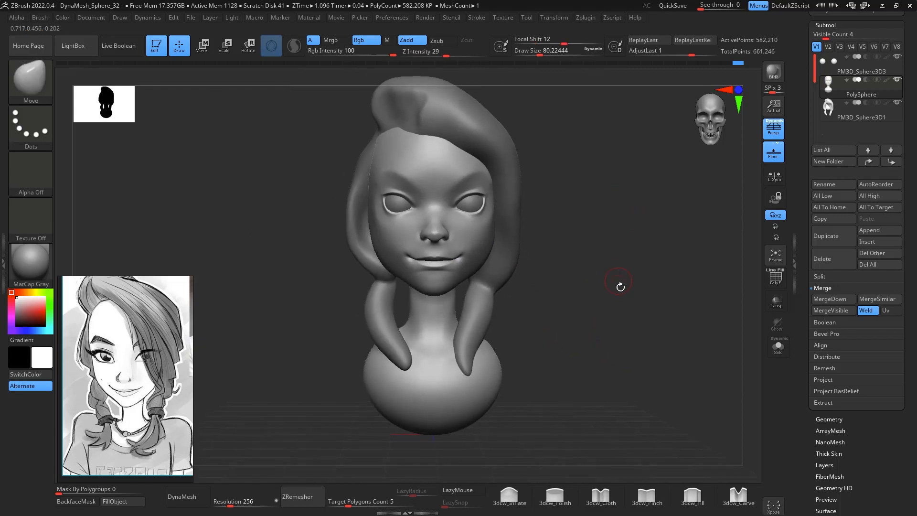
right_click_drag(571, 181, 585, 215, "ctrl")
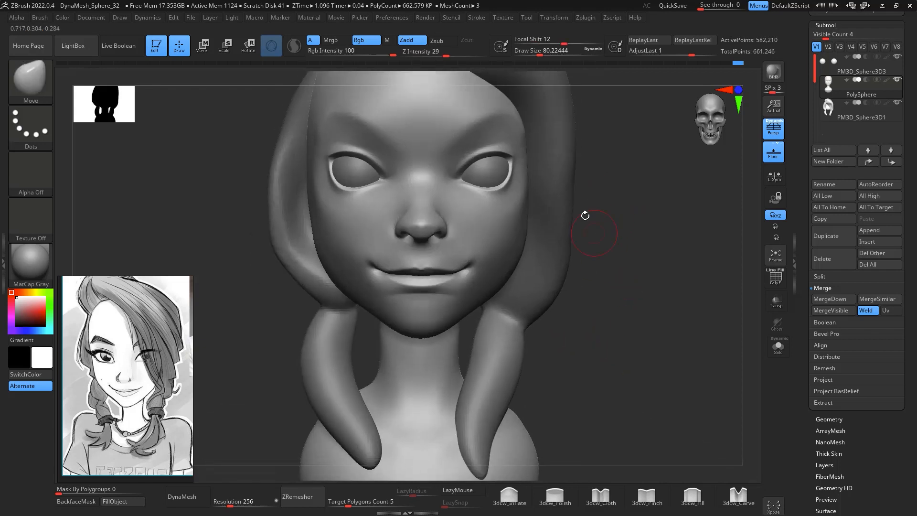
mouse_move(602, 131)
left_mouse_down()
mouse_move(661, 139)
mouse_move(696, 171)
mouse_move(542, 172)
left_mouse_up()
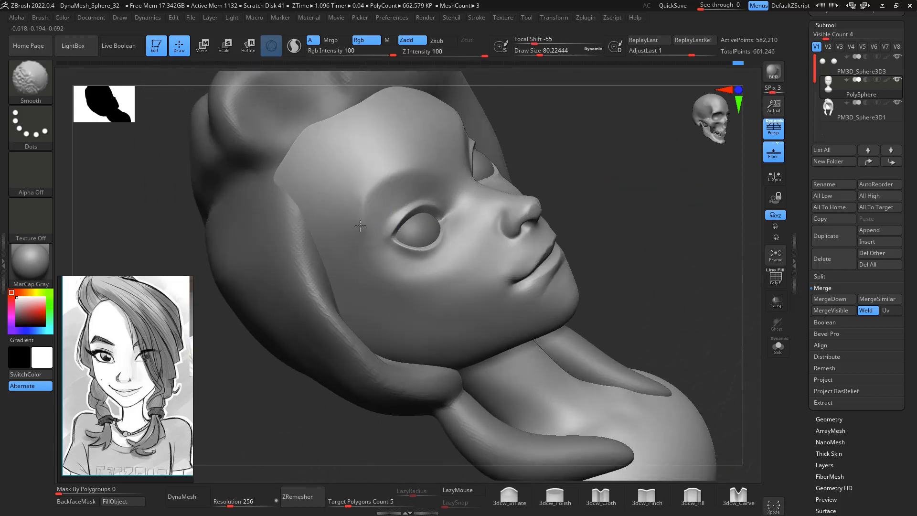
left_click_drag(359, 228, 377, 206, "shift")
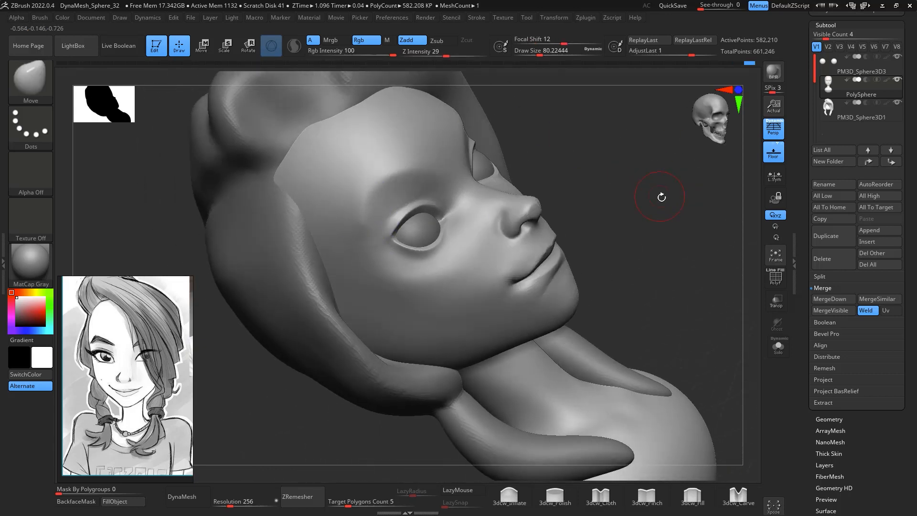
left_click_drag(661, 196, 631, 194)
key("shift")
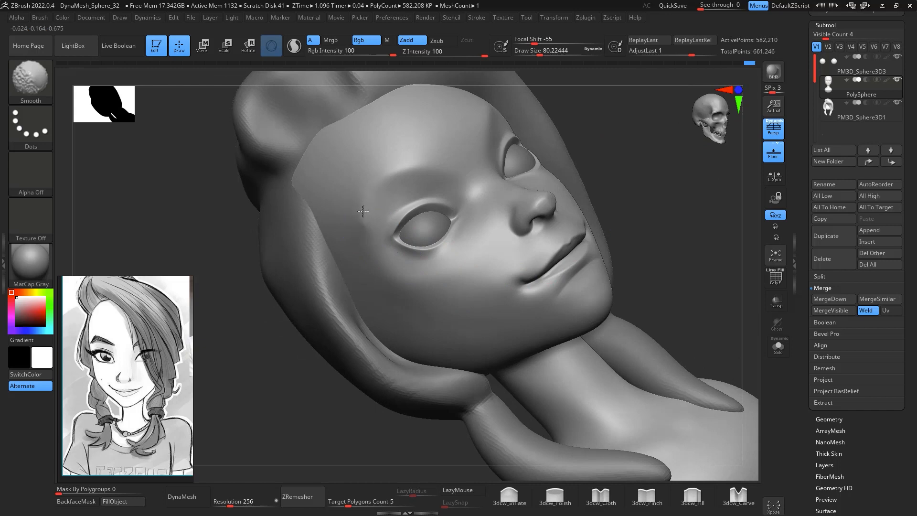
Smooth the face at subdivision level 2 with about 68 draw size and return the head to level 4
left_click(831, 418)
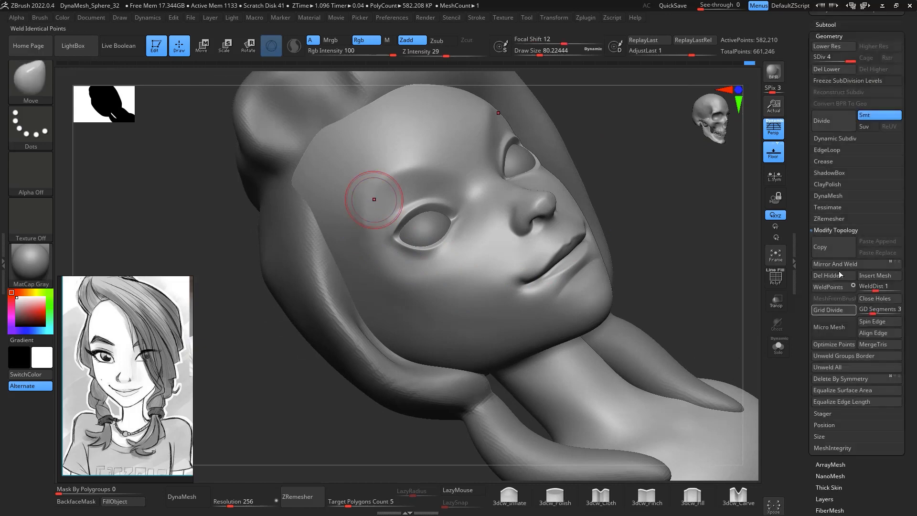
left_click_drag(828, 61, 830, 61)
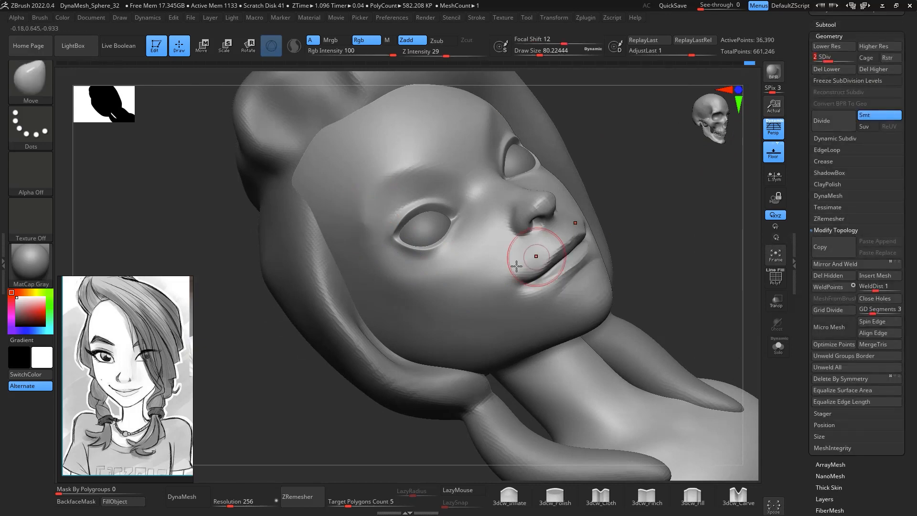
key("space")
key("shift")
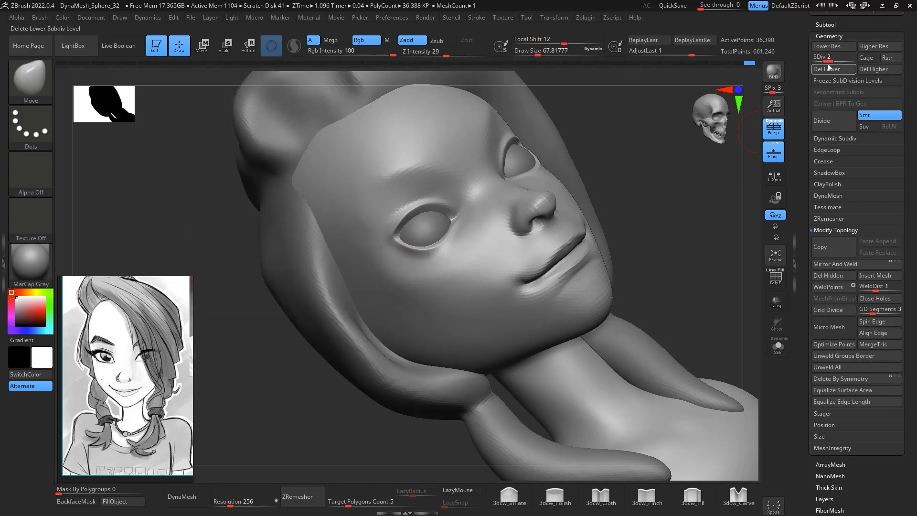
left_click_drag(829, 61, 852, 62)
mouse_move(738, 158)
left_mouse_down()
mouse_move(706, 195)
mouse_move(729, 200)
left_mouse_up()
left_click_drag(723, 260, 613, 303, "alt")
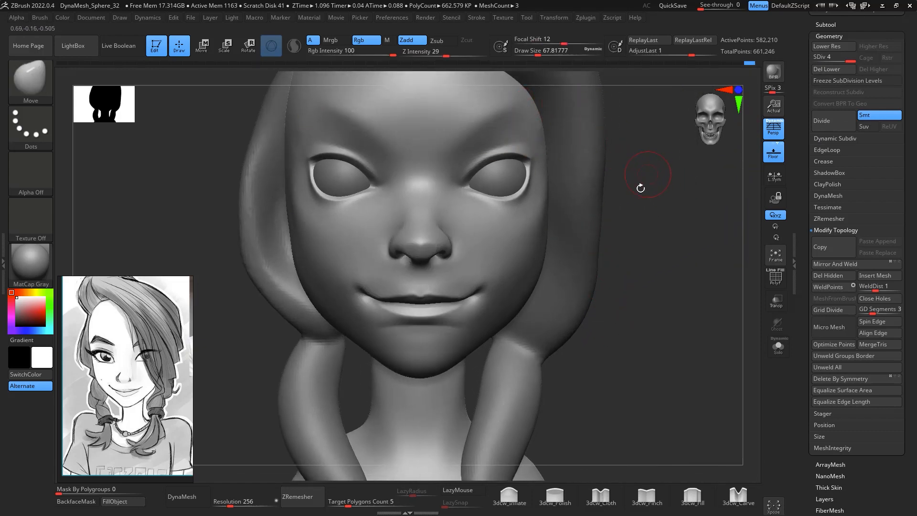
Sharpen the upper eyelid creases from the inner to the outer corners with the 3dcw_Pinch brush at about 37 draw size
mouse_move(640, 188)
left_mouse_down()
mouse_move(725, 160)
mouse_move(609, 192)
mouse_move(651, 186)
mouse_move(613, 146)
left_mouse_up()
left_click(646, 496)
key("space")
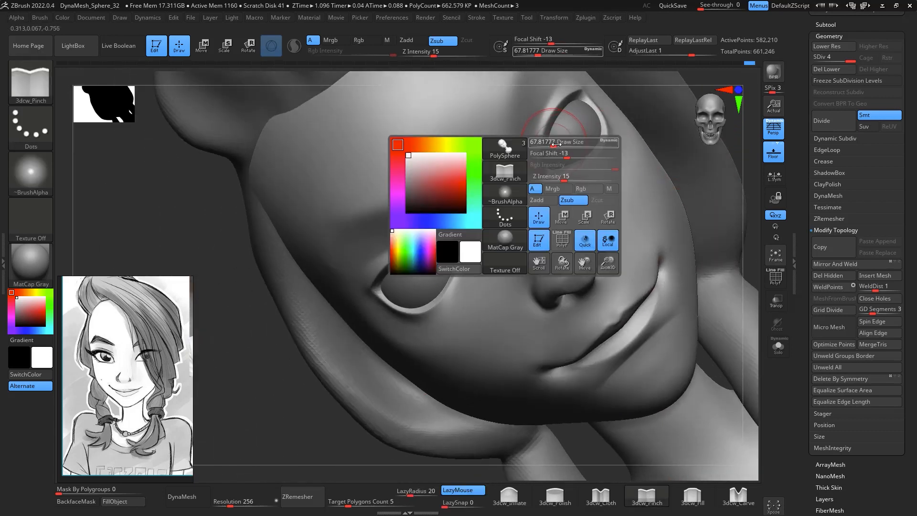
left_click_drag(554, 143, 547, 142)
left_click_drag(743, 224, 681, 341, "alt")
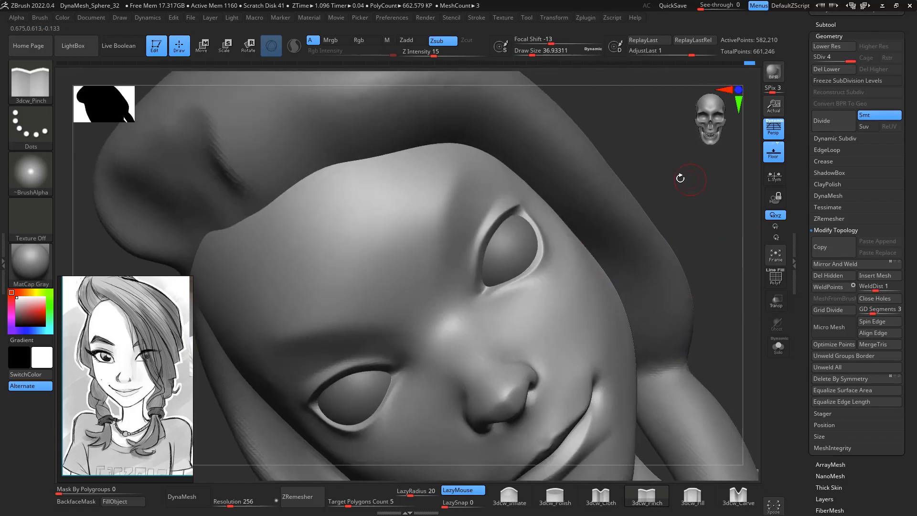
left_click_drag(475, 233, 507, 199)
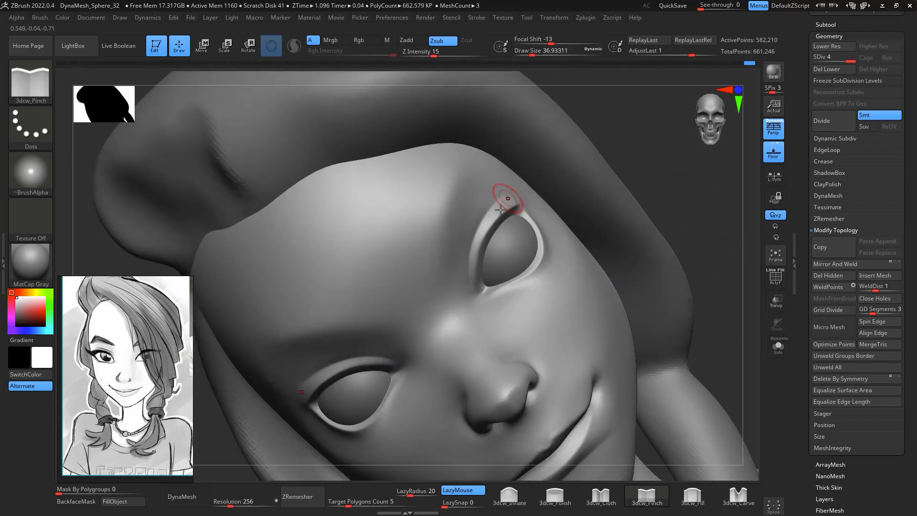
left_click_drag(473, 294, 468, 266)
left_click_drag(504, 196, 523, 185)
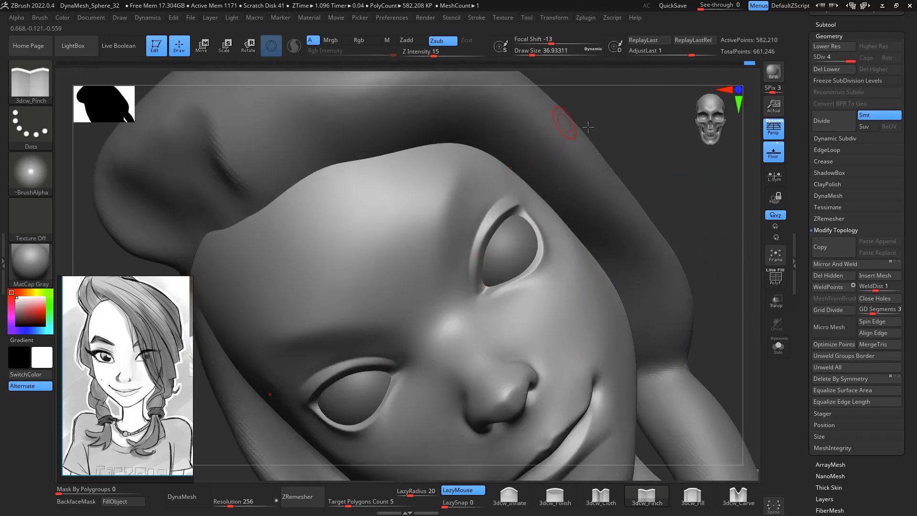
mouse_move(668, 174)
left_mouse_down("shift")
mouse_move(720, 238)
mouse_move(689, 207)
left_mouse_up("shift")
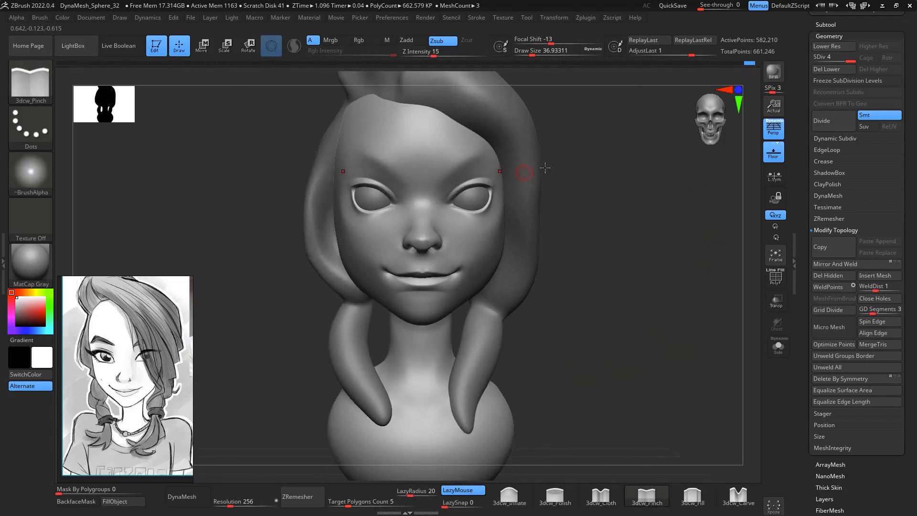
Set the MaskPen stroke to FreeHand and paint arched eyebrow masks symmetrically above the eyes
left_click_drag(639, 217, 683, 234)
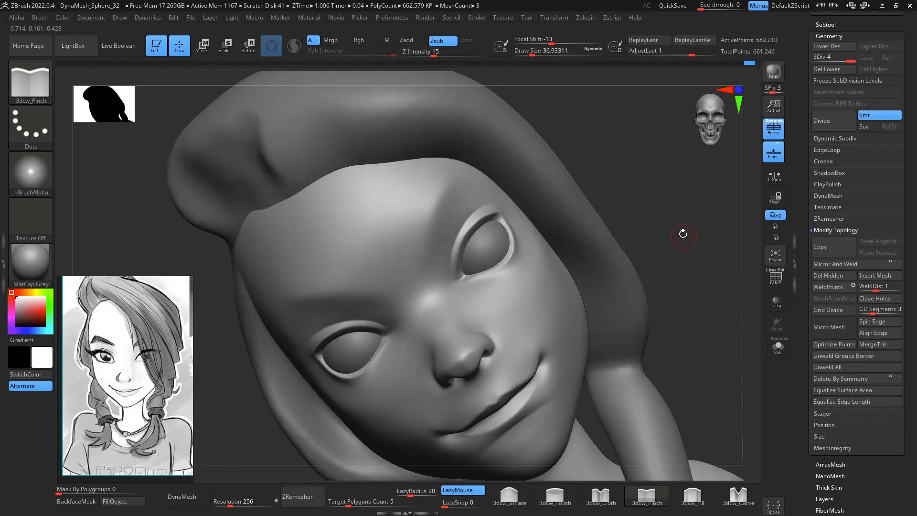
key("ctrl")
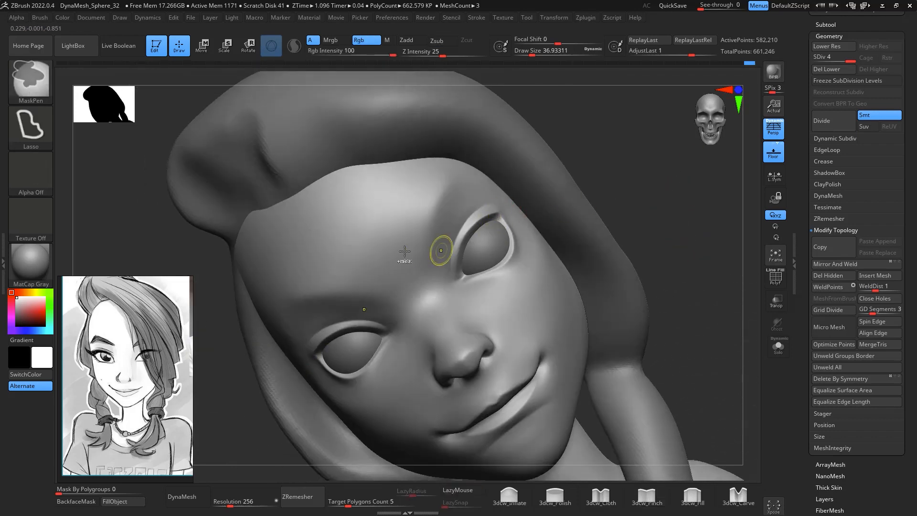
left_click(32, 124)
left_click(181, 135)
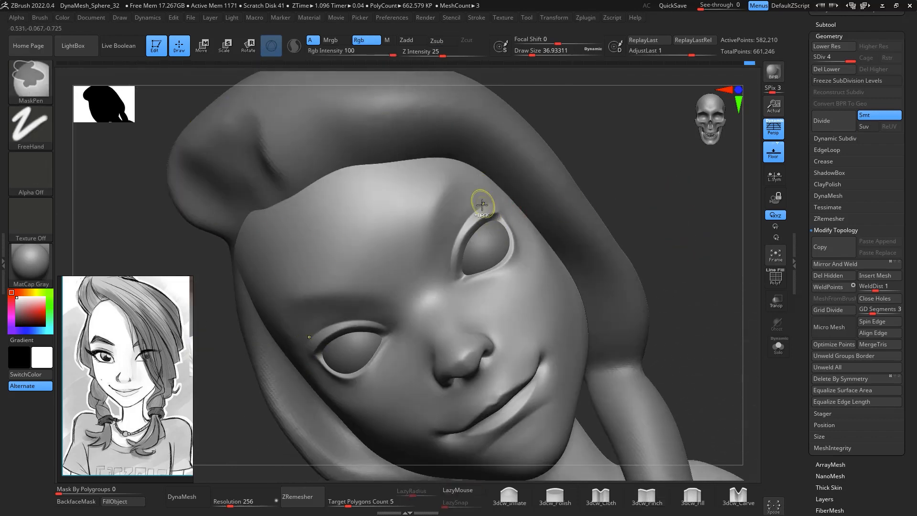
left_click_drag(424, 259, 454, 186, "ctrl")
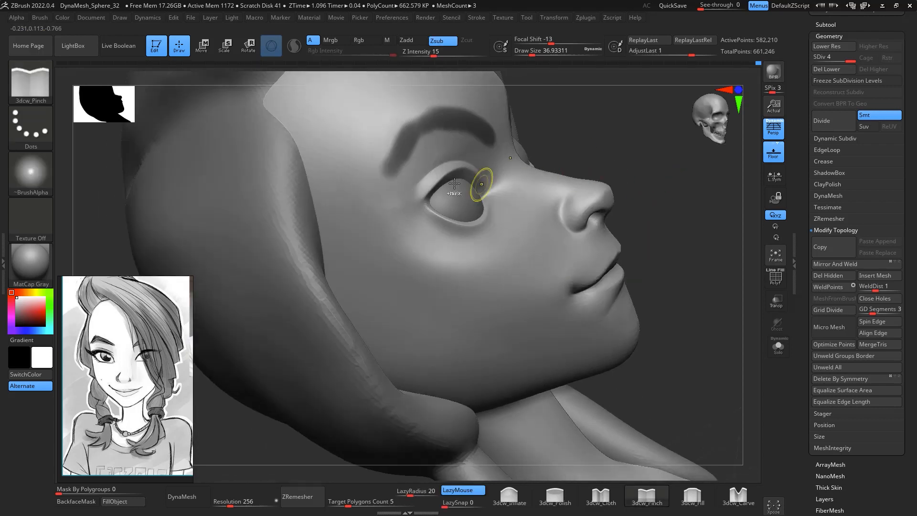
mouse_move(396, 153)
left_mouse_down("ctrl")
mouse_move(416, 114)
mouse_move(403, 140)
left_mouse_up("ctrl")
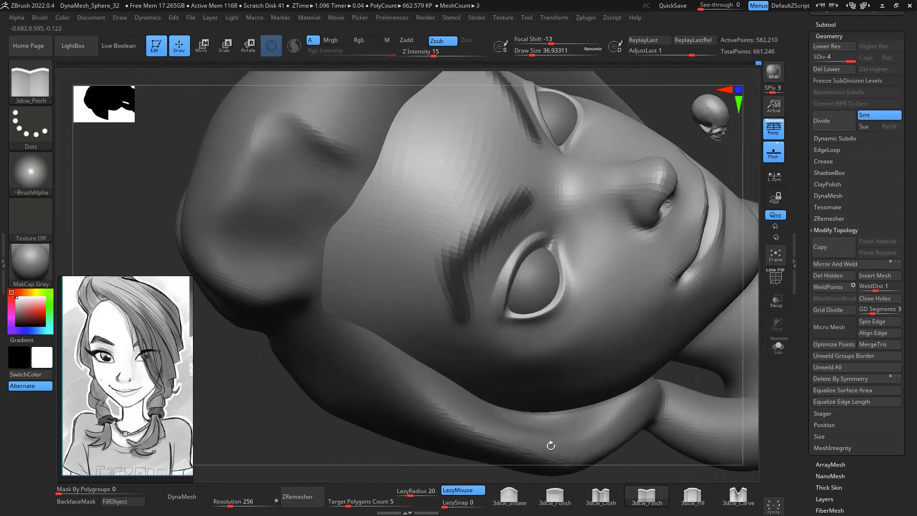
Thicken the eyebrow masks along the arch and tail, and trim their edges to a clean angular shape
left_click_drag(500, 198, 445, 260, "ctrl")
left_click_drag(482, 228, 453, 252, "ctrl")
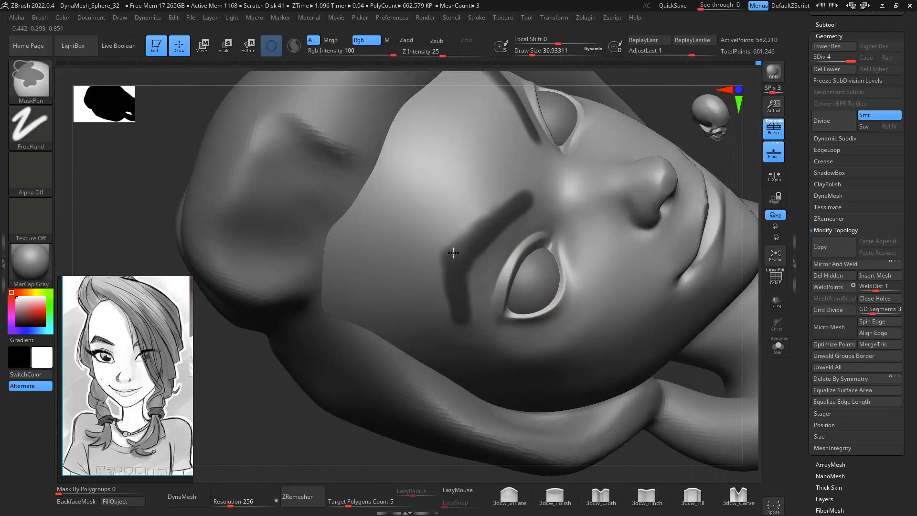
mouse_move(462, 287)
left_mouse_down("ctrl")
mouse_move(459, 308)
mouse_move(473, 303)
left_mouse_up("ctrl")
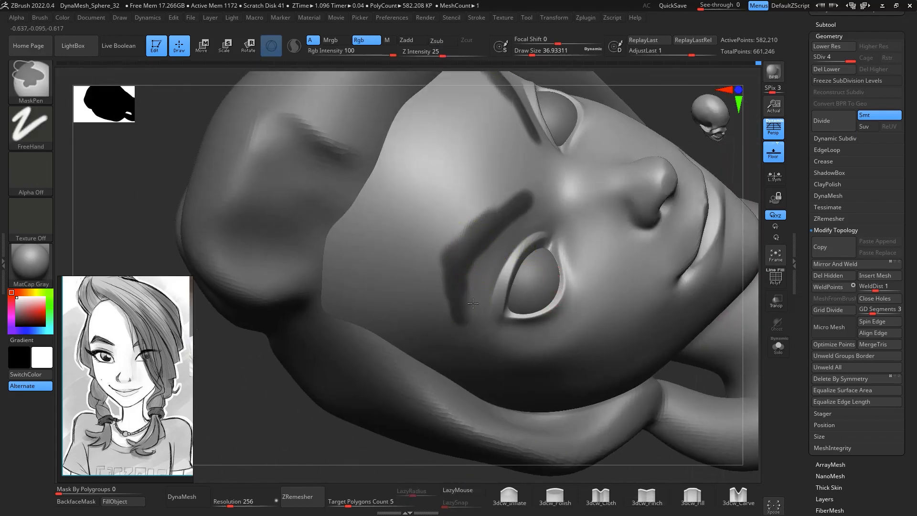
mouse_move(537, 210)
left_mouse_down("ctrl+alt")
mouse_move(521, 229)
mouse_move(446, 239)
left_mouse_up("ctrl+alt")
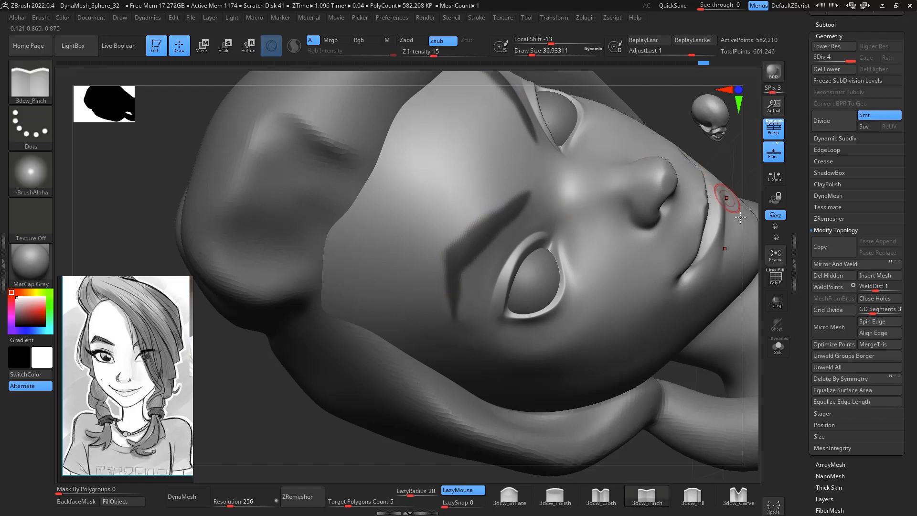
mouse_move(735, 175)
left_mouse_down()
mouse_move(757, 176)
mouse_move(743, 198)
mouse_move(755, 238)
left_mouse_up()
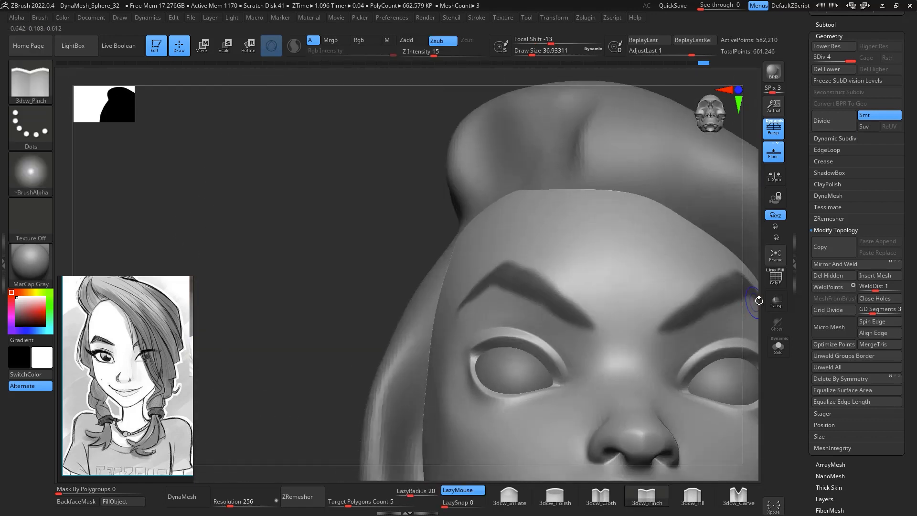
left_click_drag(627, 159, 625, 174)
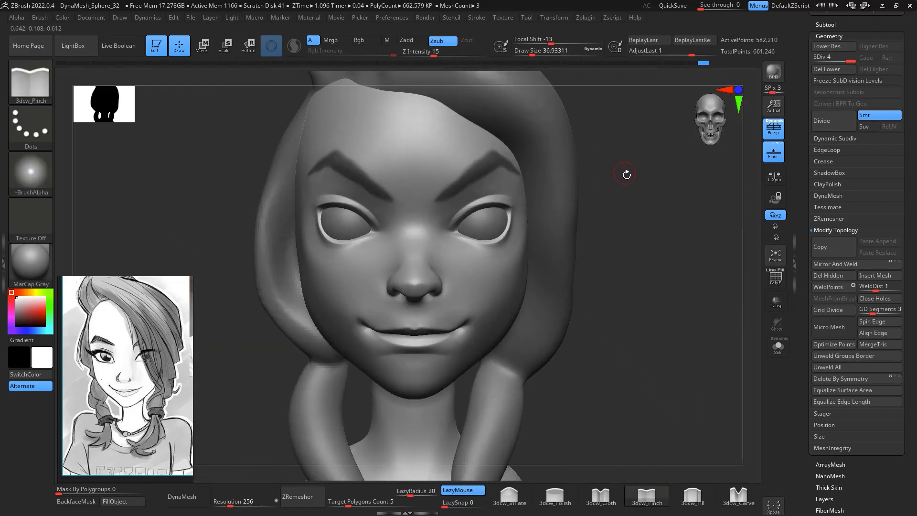
Shorten and repaint the inner ends of the eyebrow masks and trim their lower edges into a softer curve
key("ctrl")
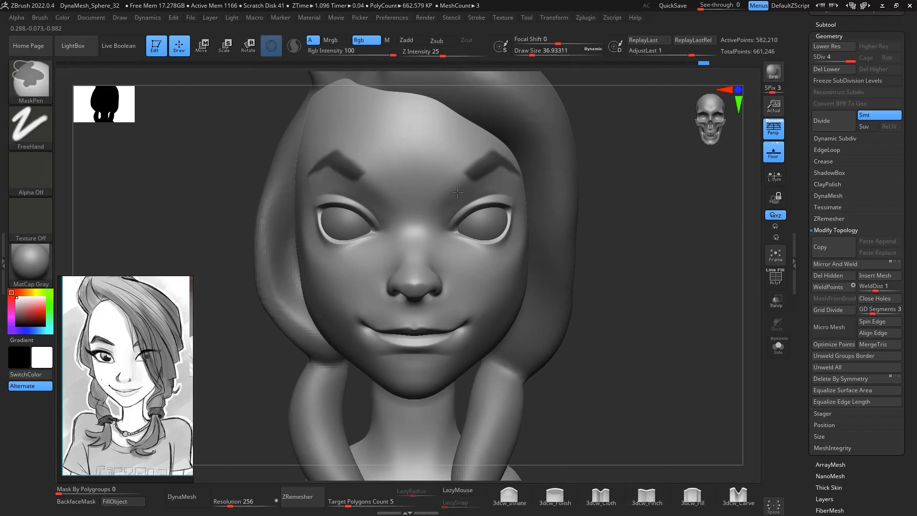
mouse_move(611, 177)
left_mouse_down()
mouse_move(688, 203)
mouse_move(678, 256)
mouse_move(671, 202)
mouse_move(662, 209)
left_mouse_up()
left_click_drag(450, 180, 462, 141, "ctrl")
left_click_drag(443, 195, 448, 205, "ctrl")
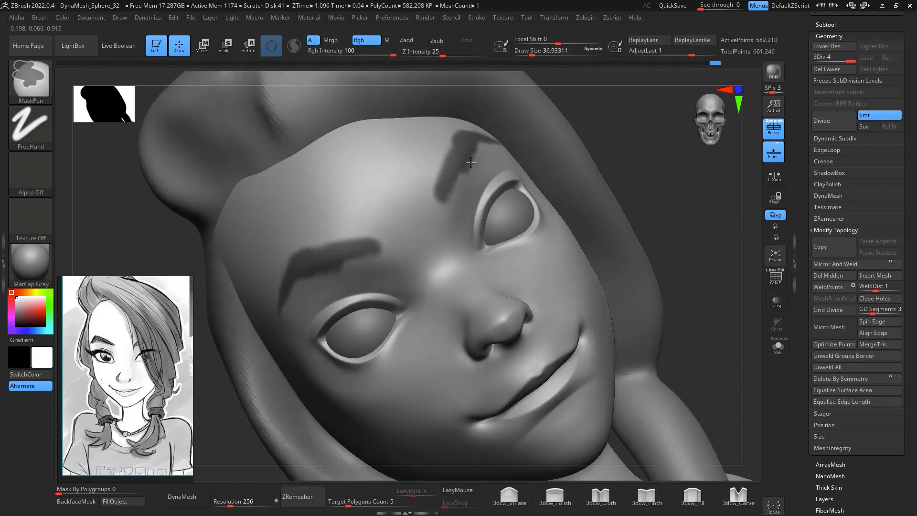
left_click_drag(471, 163, 482, 152, "ctrl+alt")
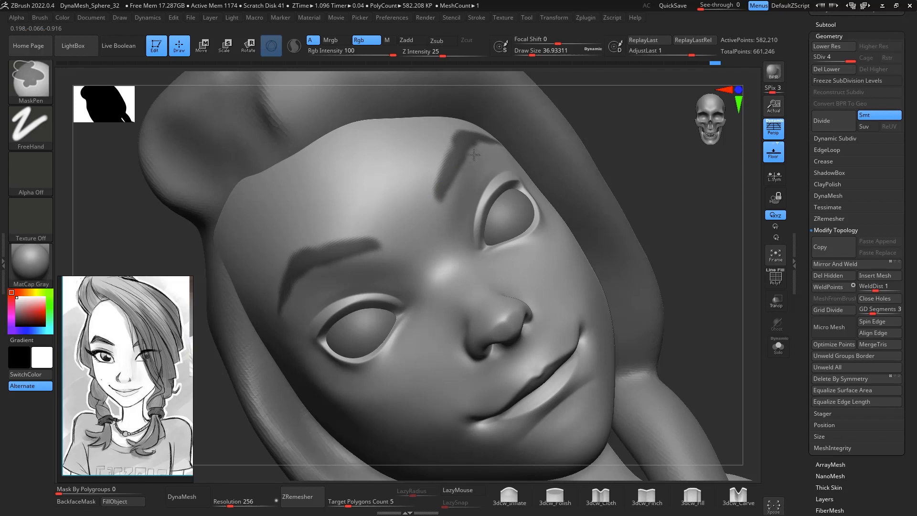
mouse_move(620, 112)
left_mouse_down()
mouse_move(631, 126)
mouse_move(640, 113)
left_mouse_up()
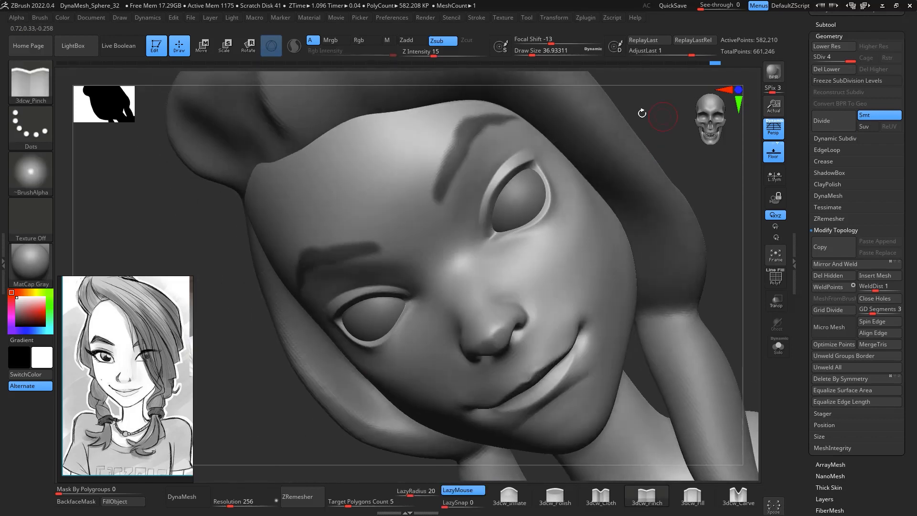
key("ctrl")
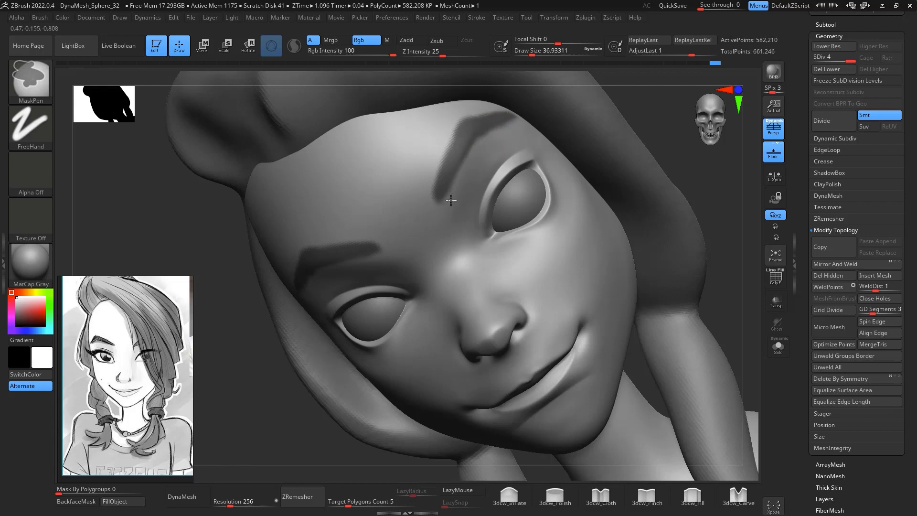
left_click(646, 496)
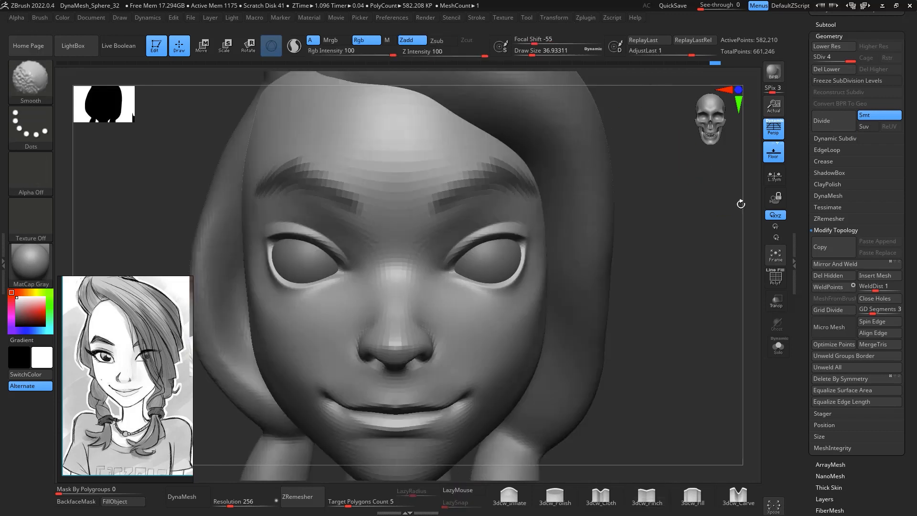
Extract the masked eyebrows from the head with a thickness of 0 and accept them as a separate subtool
mouse_move(678, 210)
left_mouse_down()
mouse_move(698, 207)
mouse_move(700, 232)
left_mouse_up()
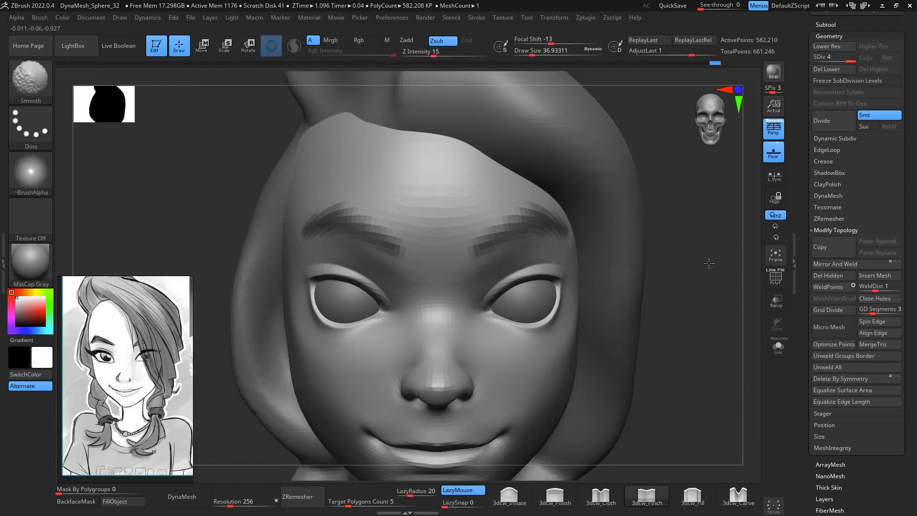
left_click_drag(708, 263, 700, 213, "alt")
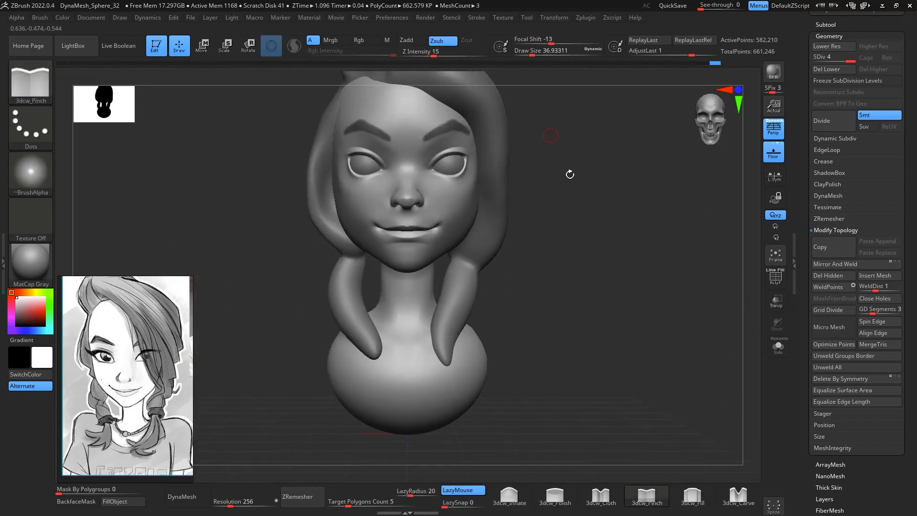
left_click_drag(675, 229, 655, 260, "alt")
left_click_drag(595, 175, 655, 155)
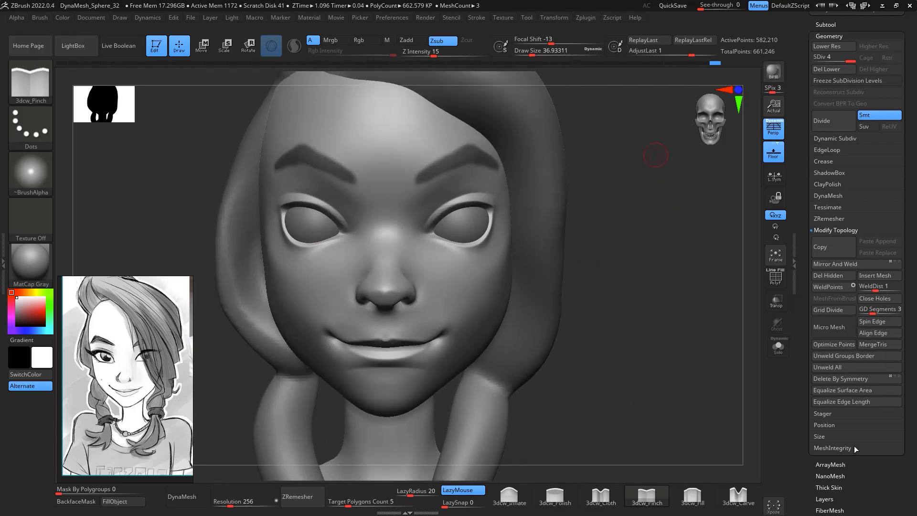
left_click(825, 24)
left_click(838, 403)
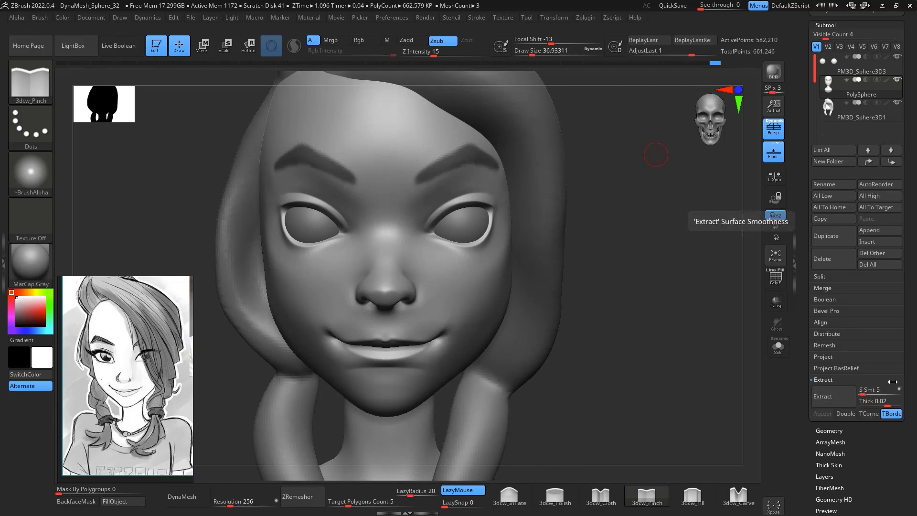
left_click_drag(877, 401, 873, 402)
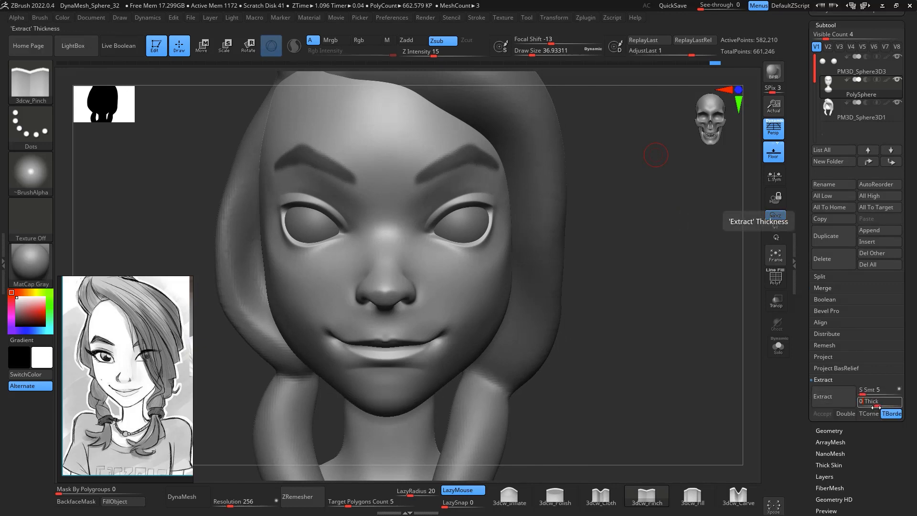
left_click(844, 399)
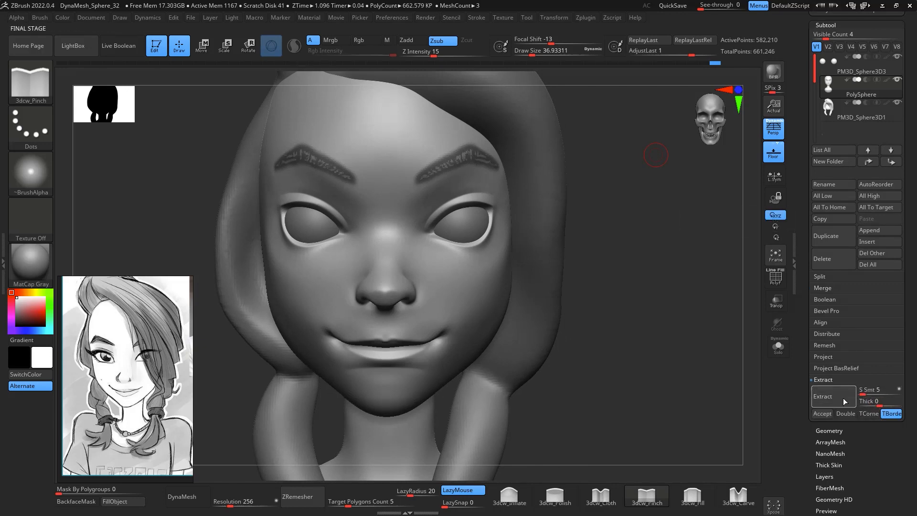
left_click(831, 415)
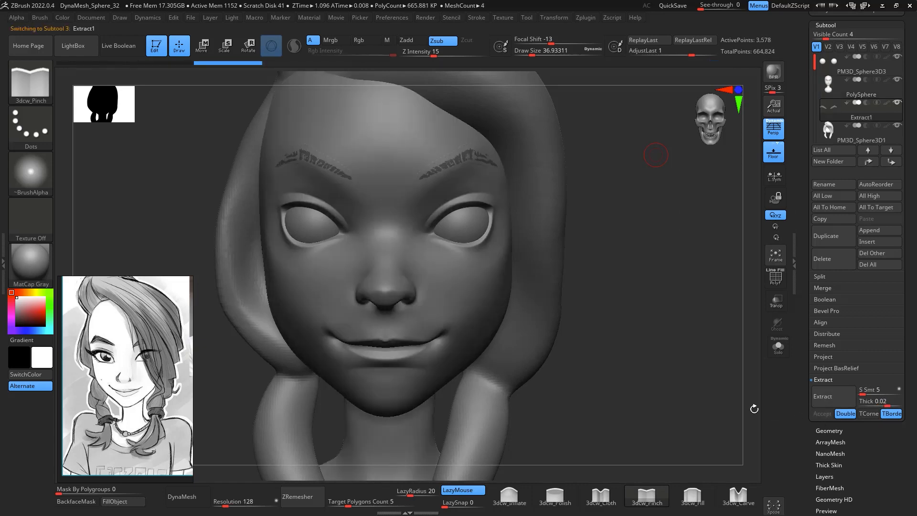
ZRemesh the extracted eyebrows with a target polygon count of 0.1 and show their wireframe
left_click(367, 501)
type(".1")
key("Return")
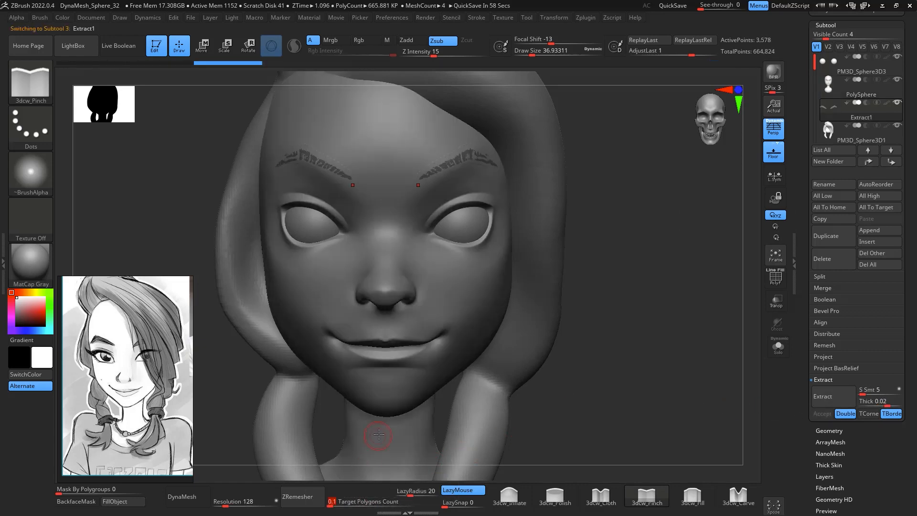
left_click(306, 496)
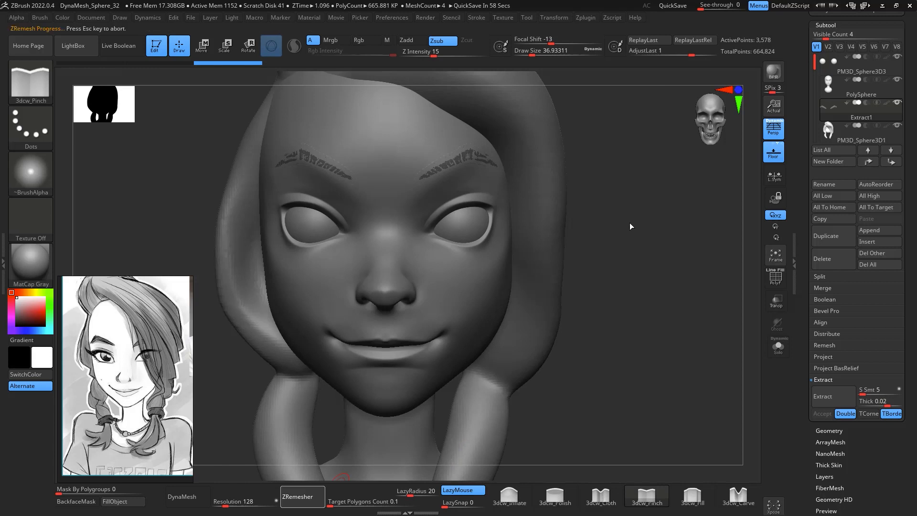
left_click_drag(627, 205, 676, 189)
left_click(777, 275)
left_click_drag(709, 279, 506, 363)
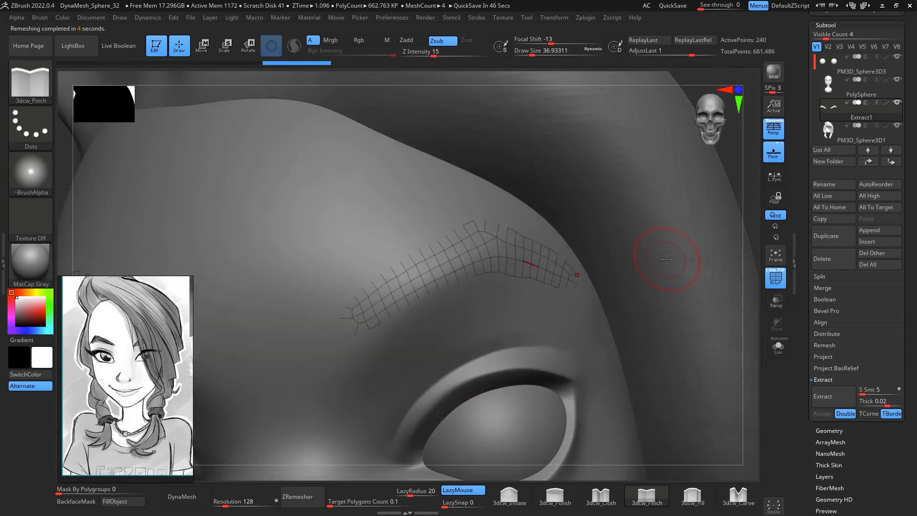
Thicken the flat eyebrow meshes outward by extruding all polygons with the ZModeler brush
key("b")
key("z")
key("m")
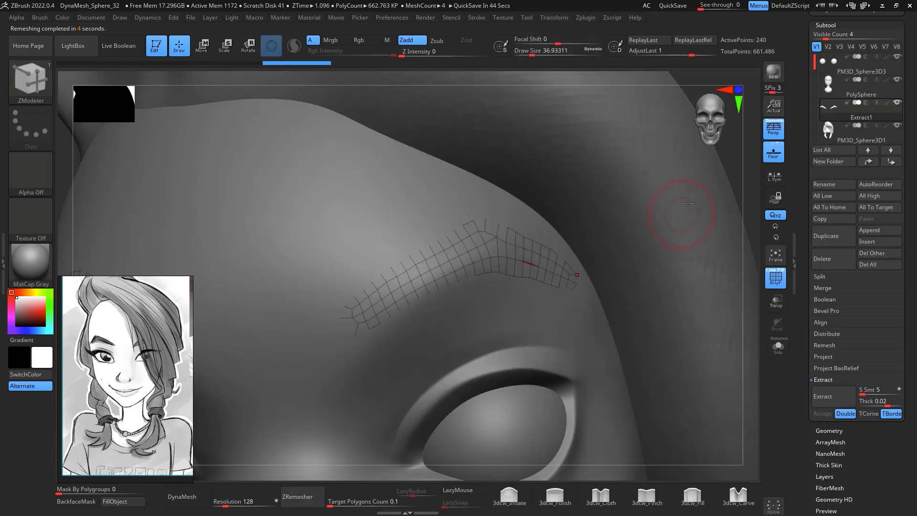
left_click_drag(751, 184, 718, 184)
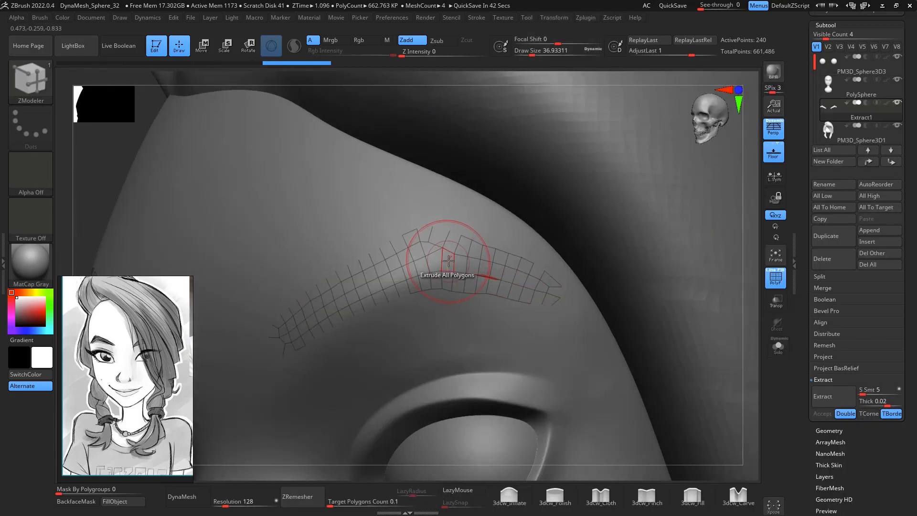
key("space")
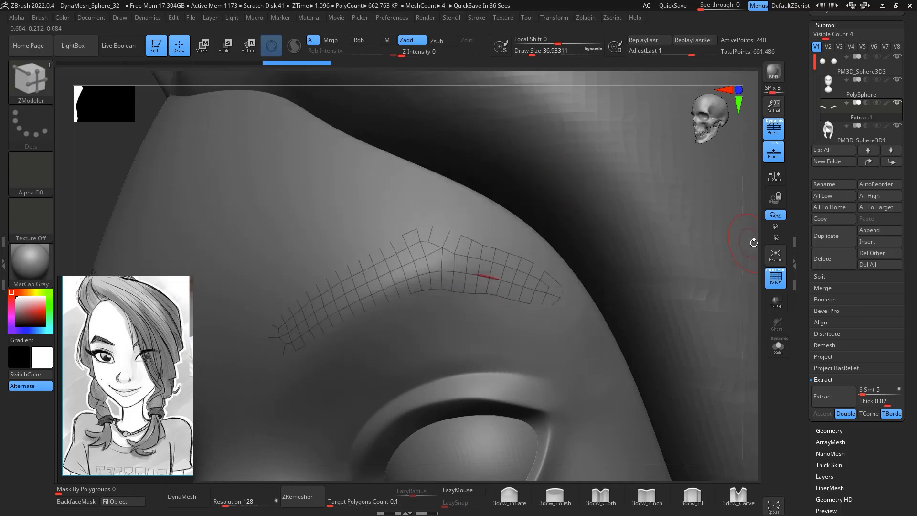
left_click_drag(753, 241, 749, 196)
left_click_drag(485, 174, 551, 84)
mouse_move(747, 262)
left_mouse_down("shift")
mouse_move(755, 324)
mouse_move(761, 196)
left_mouse_up("shift")
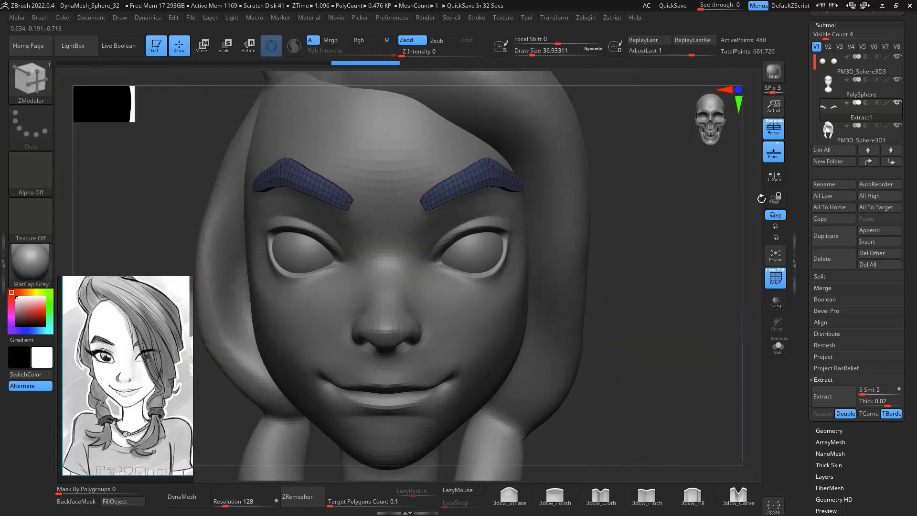
Move the thickened eyebrows slightly back along the Z axis so they sit deeper in the forehead
mouse_move(686, 282)
left_mouse_down("alt")
mouse_move(718, 301)
mouse_move(709, 286)
mouse_move(712, 248)
mouse_move(723, 260)
mouse_move(710, 266)
mouse_move(733, 267)
left_mouse_up("alt")
key("w")
left_click(331, 230)
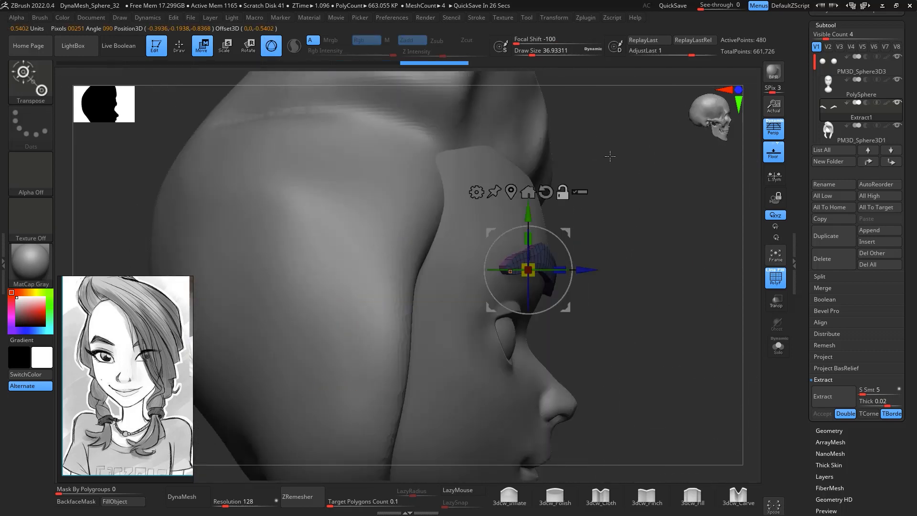
left_click_drag(626, 254, 636, 276)
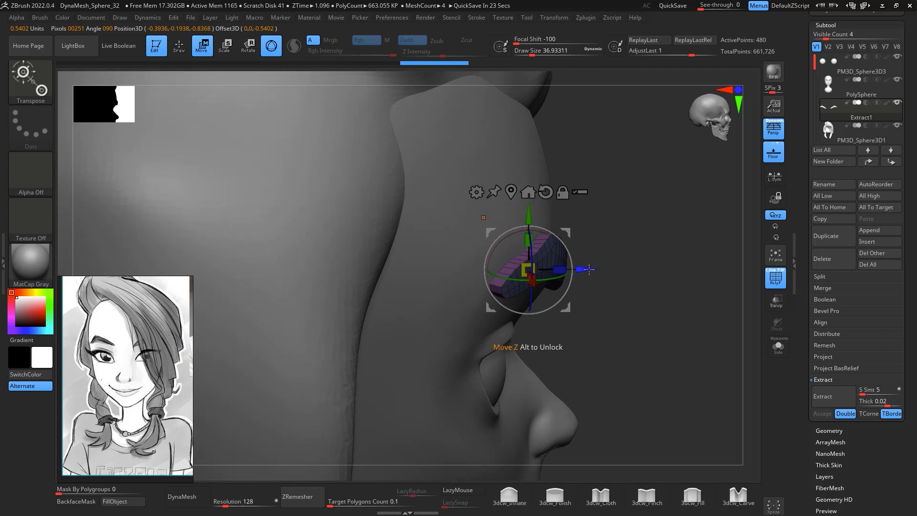
left_click_drag(588, 269, 579, 270)
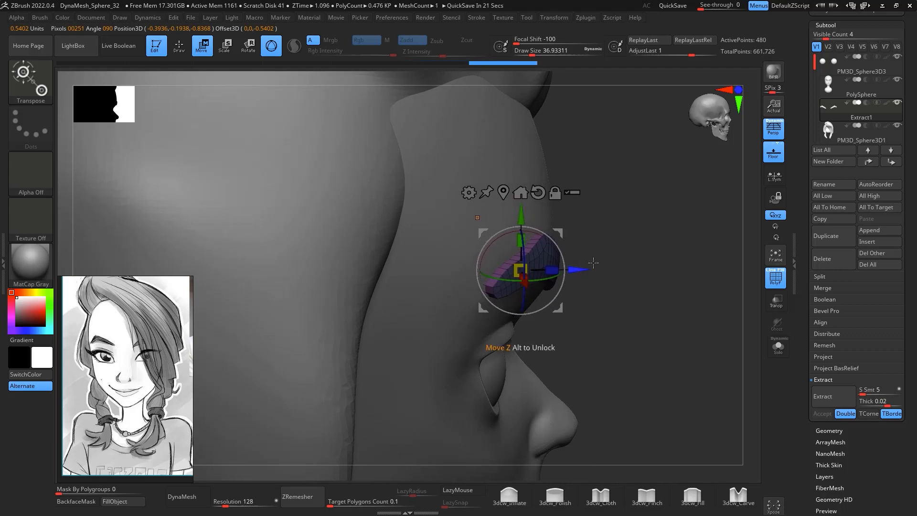
left_click_drag(745, 287, 686, 348)
left_click_drag(753, 305, 435, 233, "shift")
left_click_drag(694, 189, 682, 247, "alt")
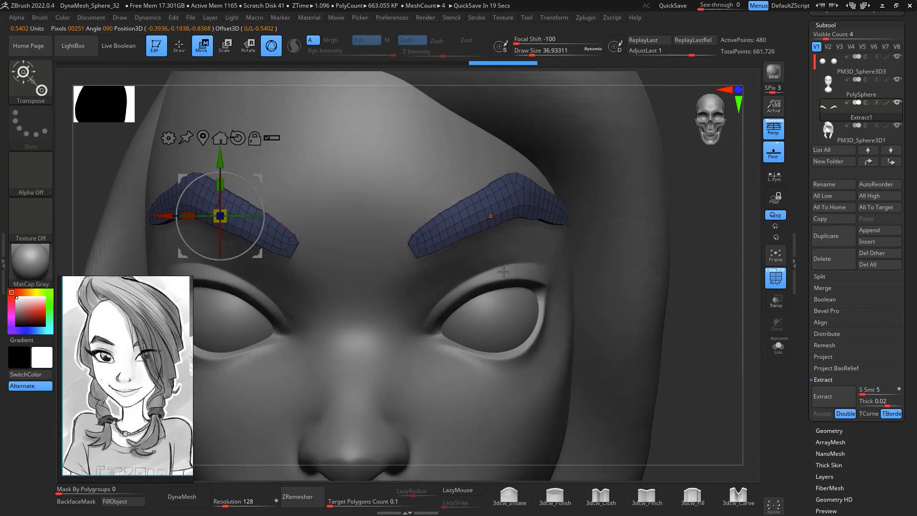
Hide the polygon wireframe, set the draw size to about 187, and subdivide the eyebrow mesh three times
left_click(776, 280)
key("space")
mouse_move(496, 230)
left_mouse_down()
mouse_move(481, 210)
mouse_move(519, 208)
left_mouse_up()
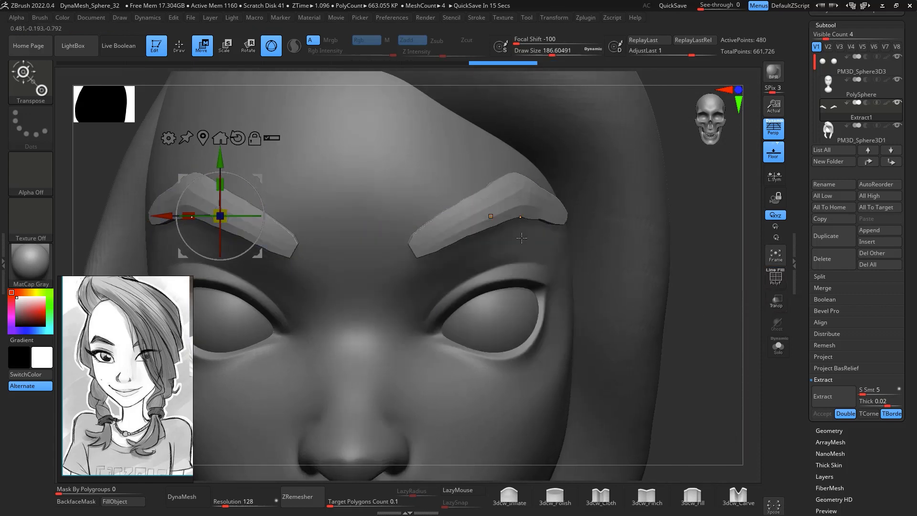
key("ctrl+d")
key("ctrl+d")
key("ctrl+d")
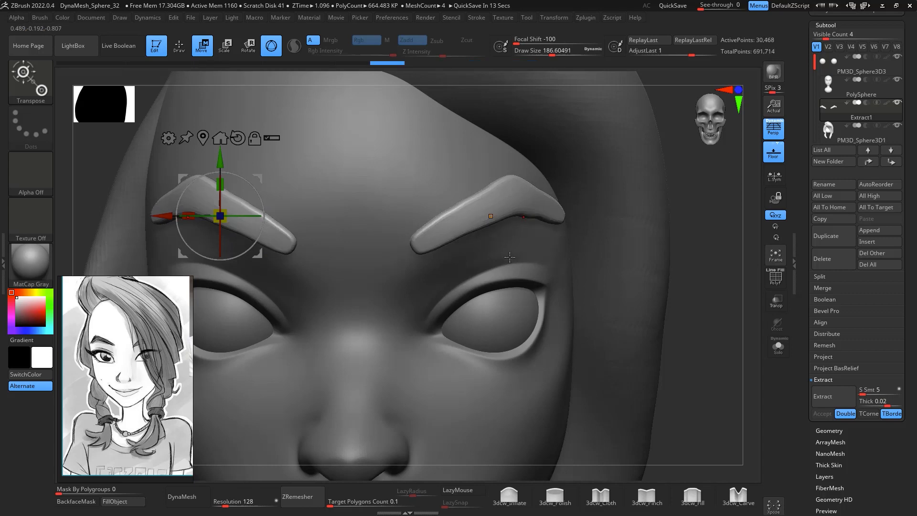
Switch to draw mode and smooth the eyebrows from arch to inner end, lowering the draw size to about 140 and finally about 87
left_click_drag(695, 251, 708, 291)
key("space")
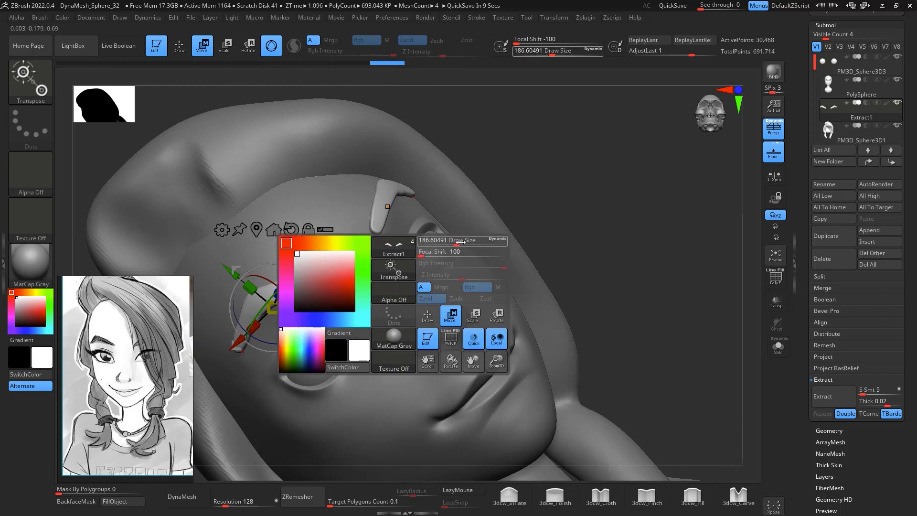
left_click_drag(455, 242, 470, 242)
key("q")
key("space")
left_click_drag(402, 214, 382, 214)
mouse_move(580, 191)
left_mouse_down()
mouse_move(712, 125)
mouse_move(697, 119)
left_mouse_up()
left_click_drag(389, 153, 384, 151, "shift")
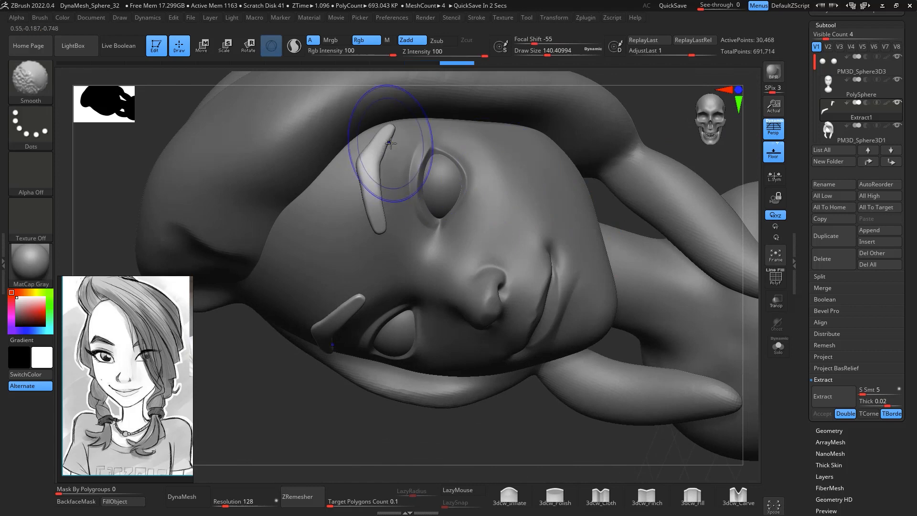
key("space")
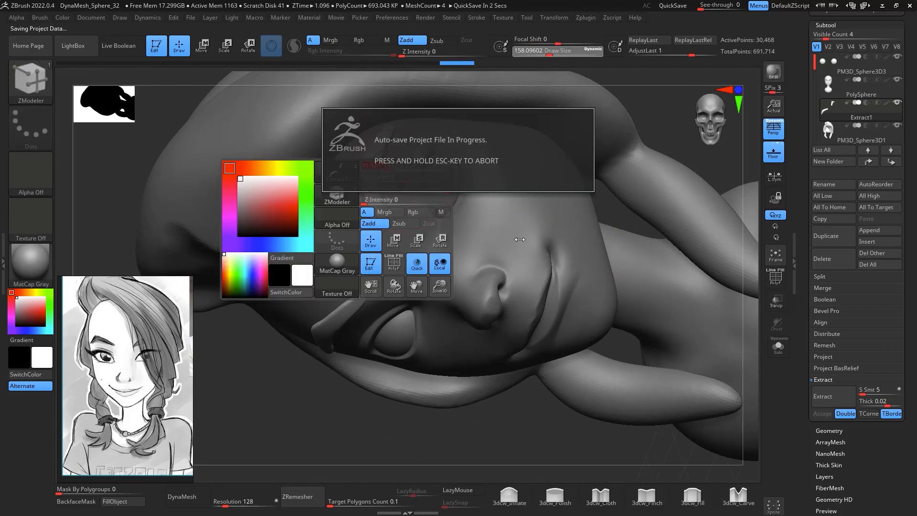
left_click_drag(383, 152, 378, 177, "shift")
left_click_drag(383, 237, 384, 238, "shift")
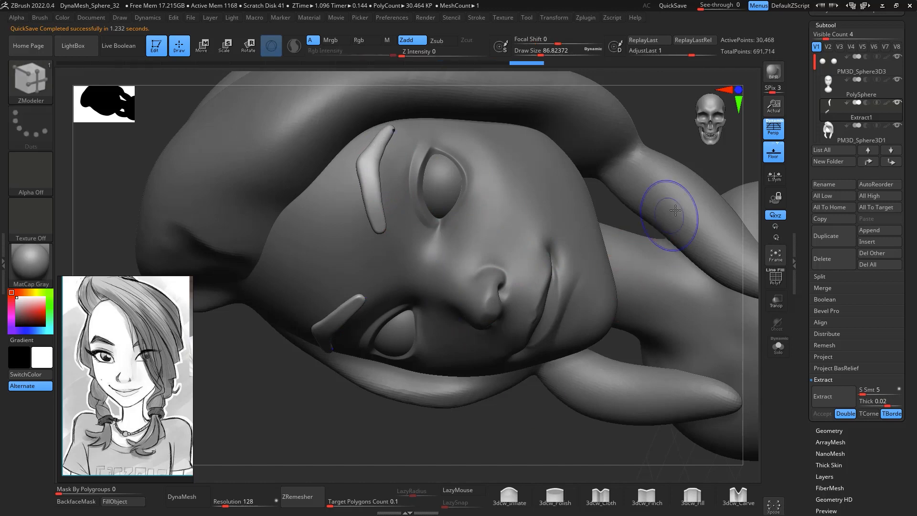
Smooth the inner and outer ends of the eyebrows at a draw size of about 87
left_click_drag(742, 198, 737, 235, "shift")
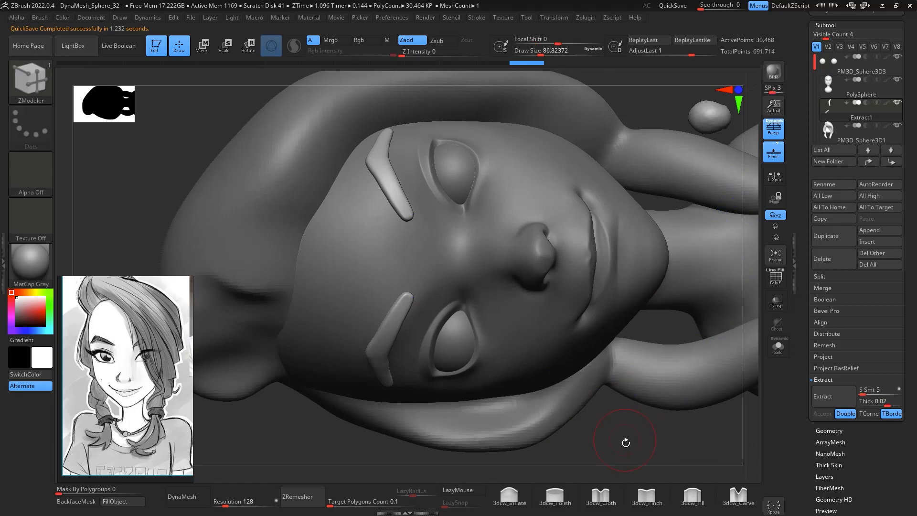
left_click_drag(624, 442, 624, 259)
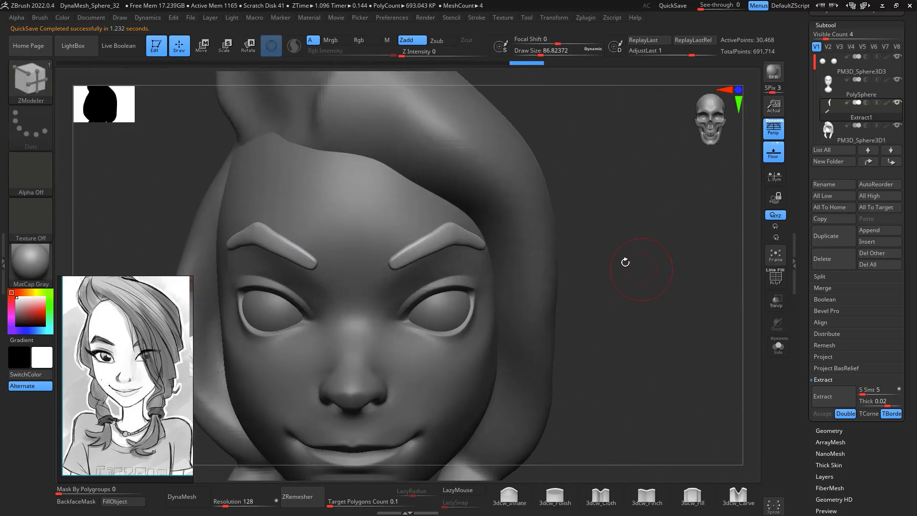
key("space")
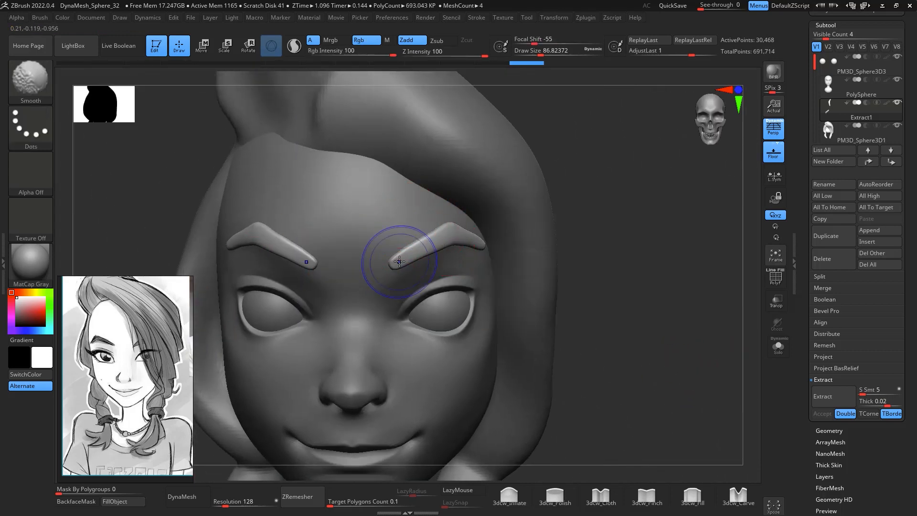
left_click_drag(394, 265, 393, 263, "shift")
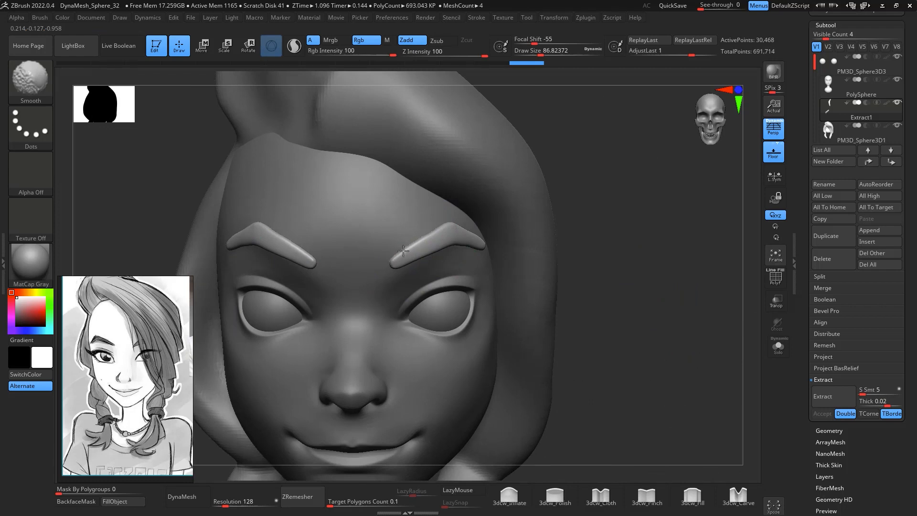
left_click_drag(479, 247, 477, 241, "shift")
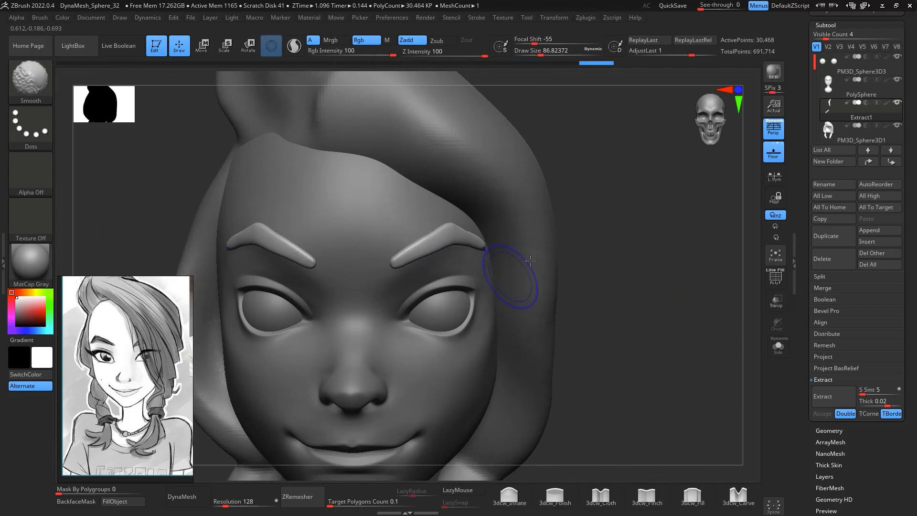
right_click_drag(630, 270, 662, 301, "ctrl")
right_click_drag(661, 302, 609, 306)
left_click_drag(463, 236, 483, 231, "shift")
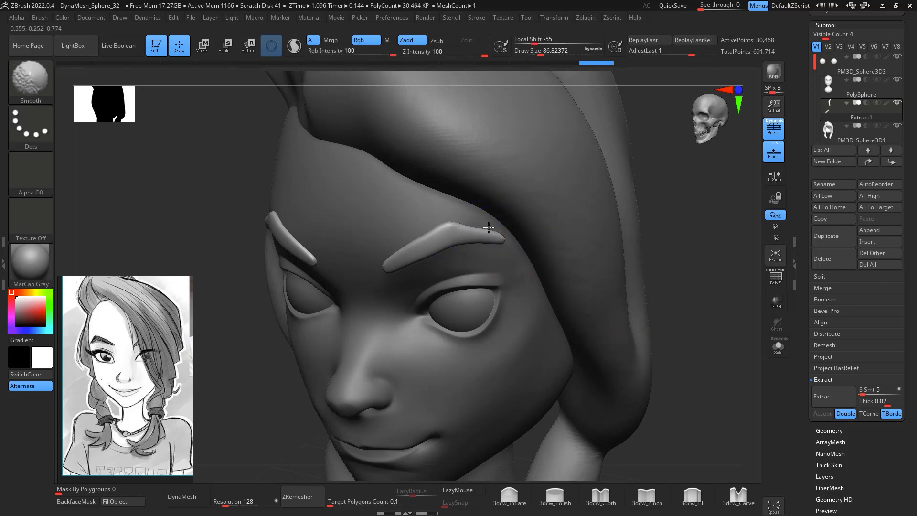
Refine the eyebrow shape near its outer end using the Move brush at a draw size of about 71
right_click_drag(606, 244, 697, 243, "shift")
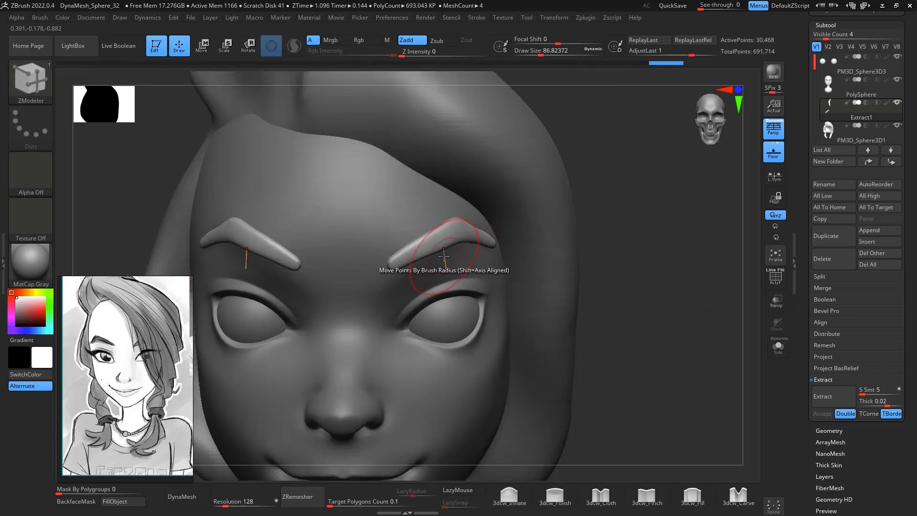
key("b")
key("m")
key("v")
key("space")
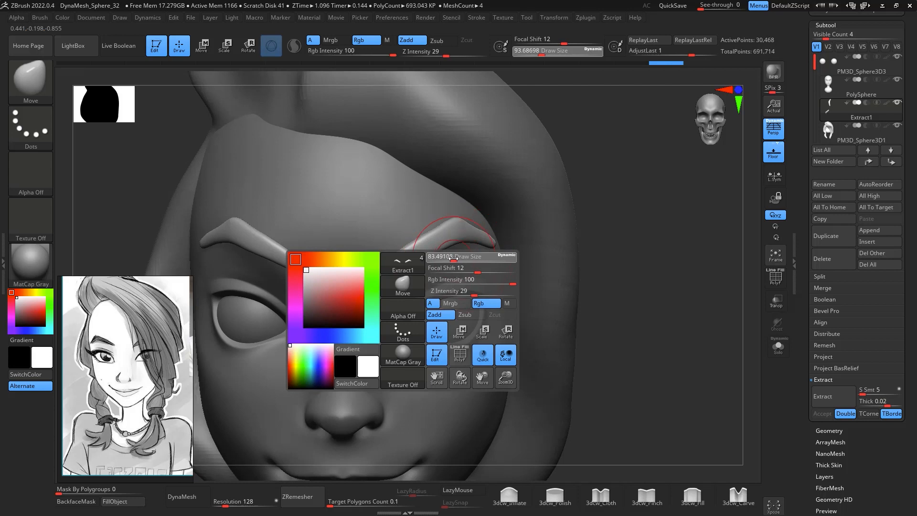
mouse_move(453, 259)
left_mouse_down()
mouse_move(436, 254)
mouse_move(468, 219)
mouse_move(484, 230)
left_mouse_up()
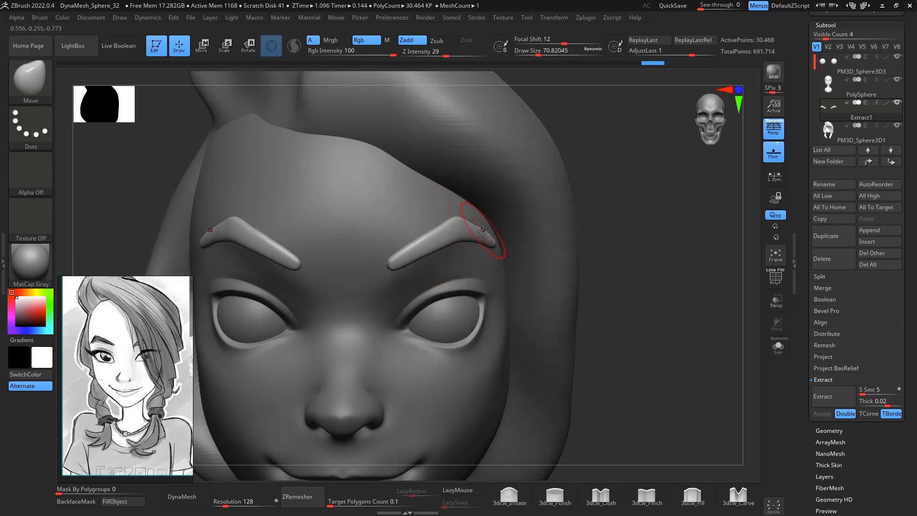
mouse_move(636, 260)
left_mouse_down("alt")
mouse_move(653, 296)
mouse_move(652, 268)
left_mouse_up("alt")
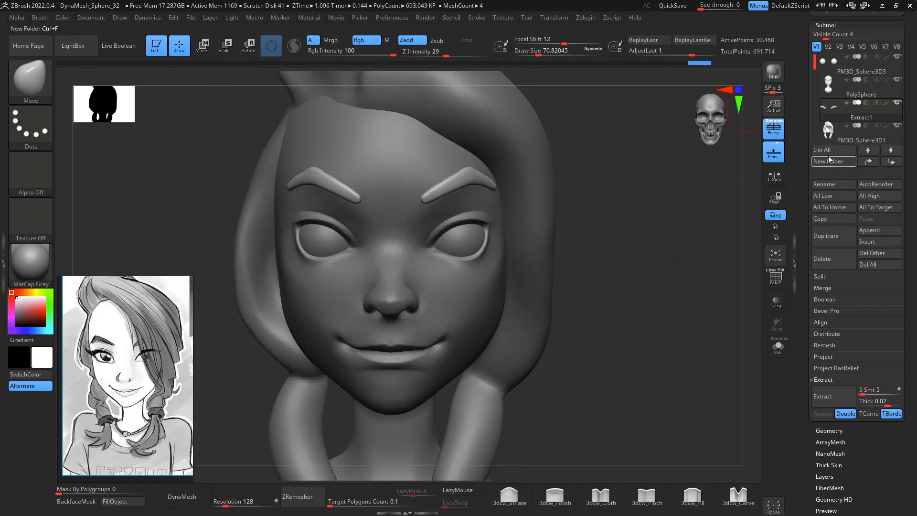
Select the PolySphere head, clear its mask, and adjust the area around the eyes using the Move brush at a draw size of about 149
left_click(836, 90)
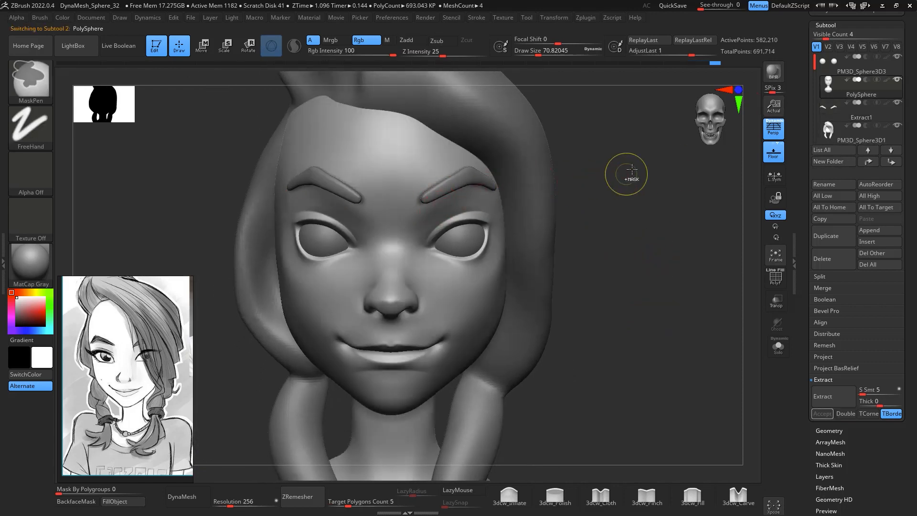
left_click_drag(630, 179, 668, 258, "ctrl")
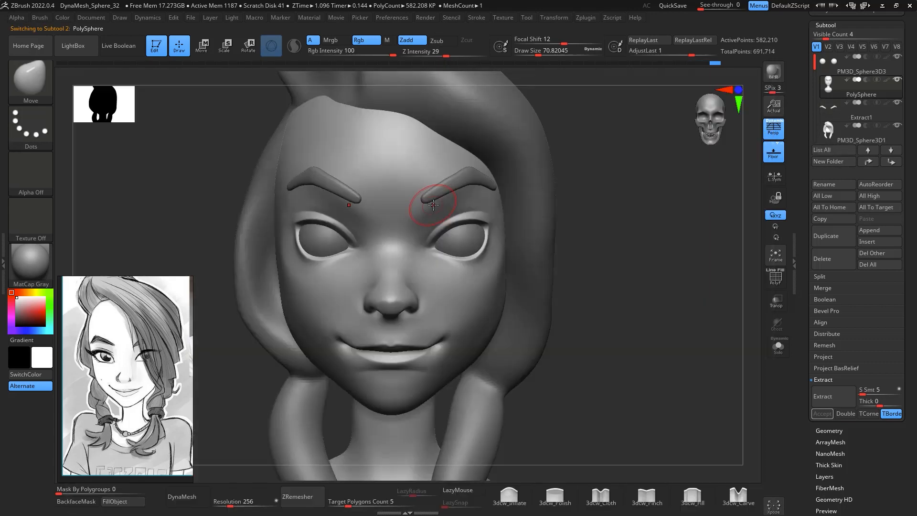
key("space")
left_click_drag(423, 205, 432, 206)
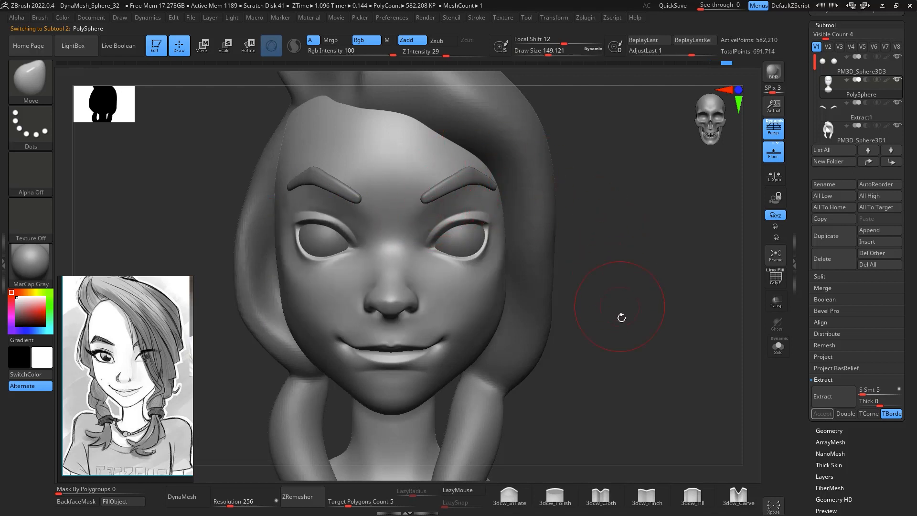
right_click_drag(633, 333, 655, 209, "ctrl")
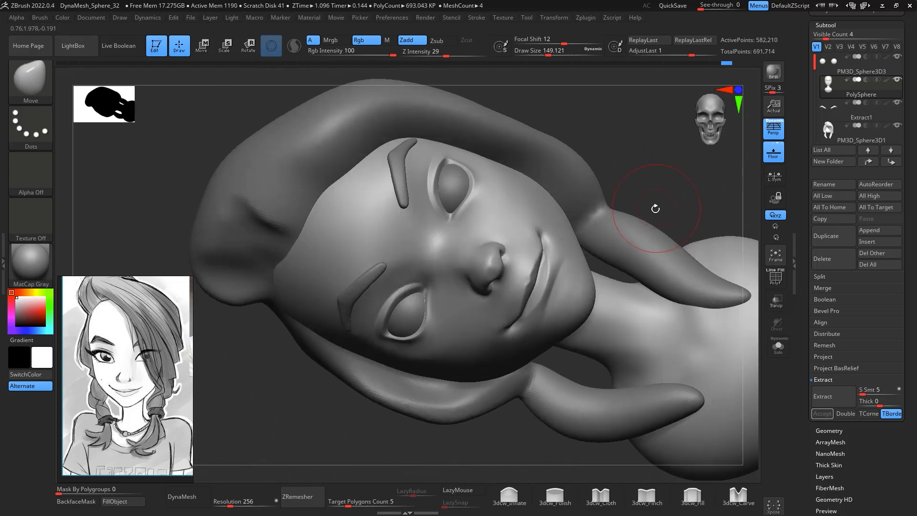
right_click_drag(471, 158, 536, 164)
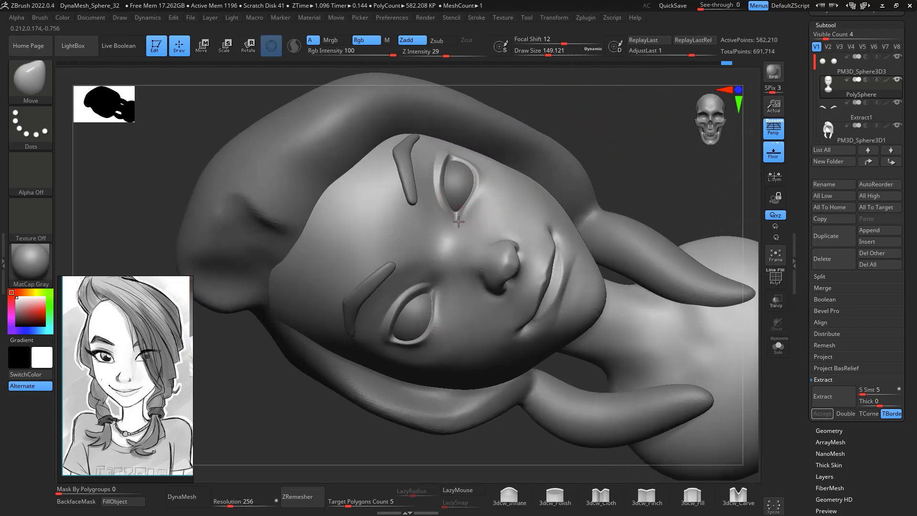
mouse_move(599, 114)
right_mouse_down()
mouse_move(671, 172)
mouse_move(573, 164)
right_mouse_up()
mouse_move(498, 253)
right_mouse_down()
mouse_move(630, 225)
mouse_move(614, 256)
right_mouse_up()
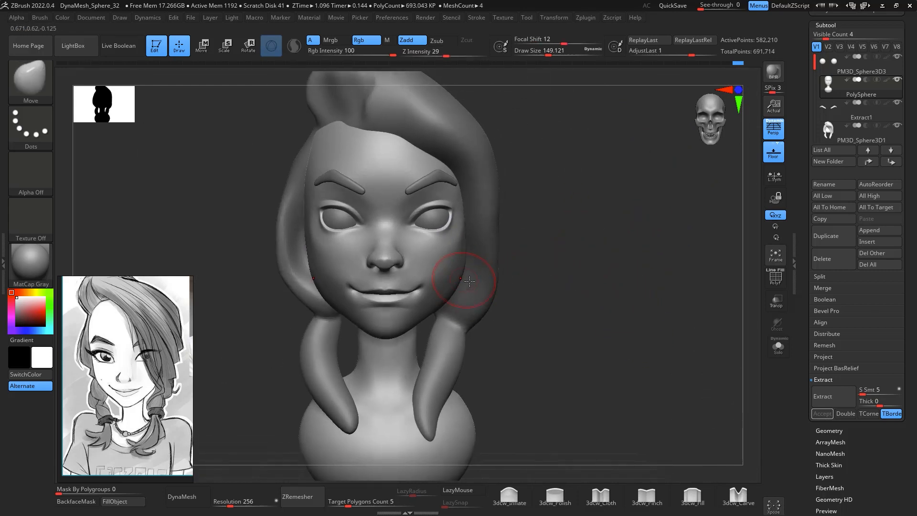
right_click_drag(599, 322, 624, 230)
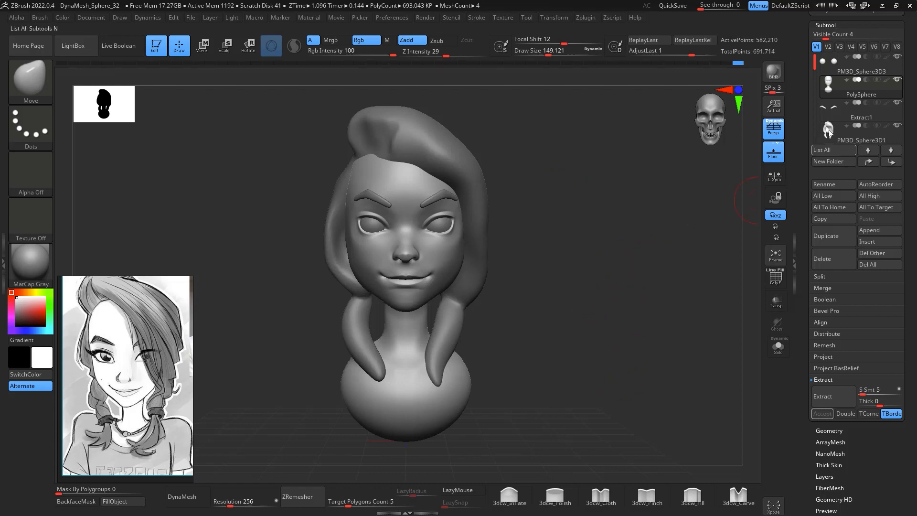
Select the Extract1 eyebrows and fill them with a near-black grey colour
left_click(843, 114)
right_click_drag(607, 272, 594, 264)
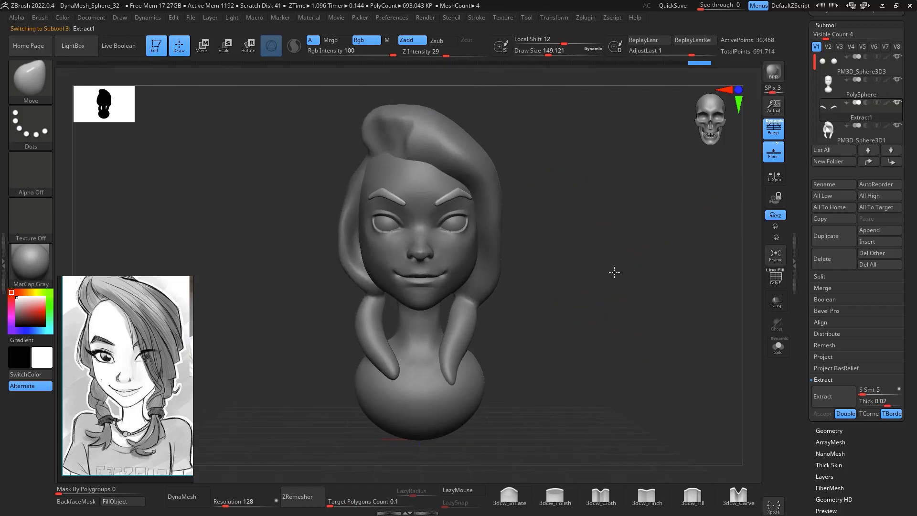
left_click(21, 324)
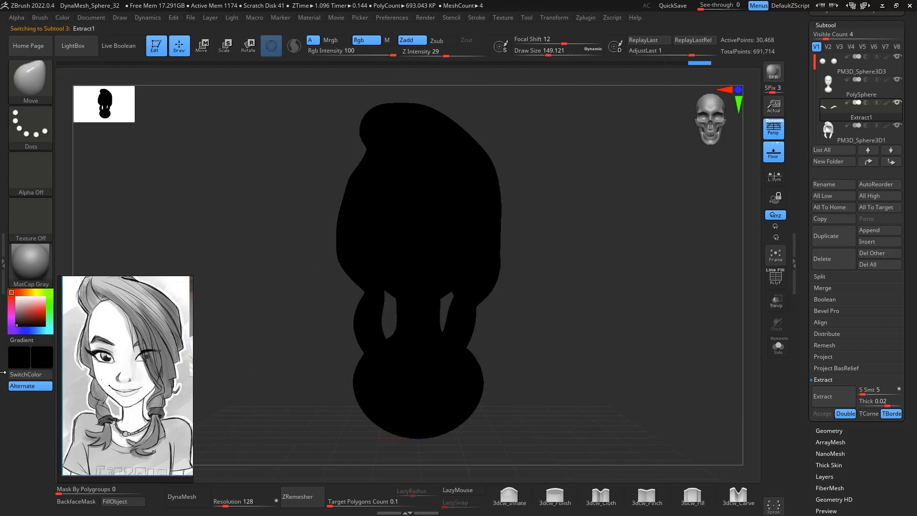
left_click(16, 320)
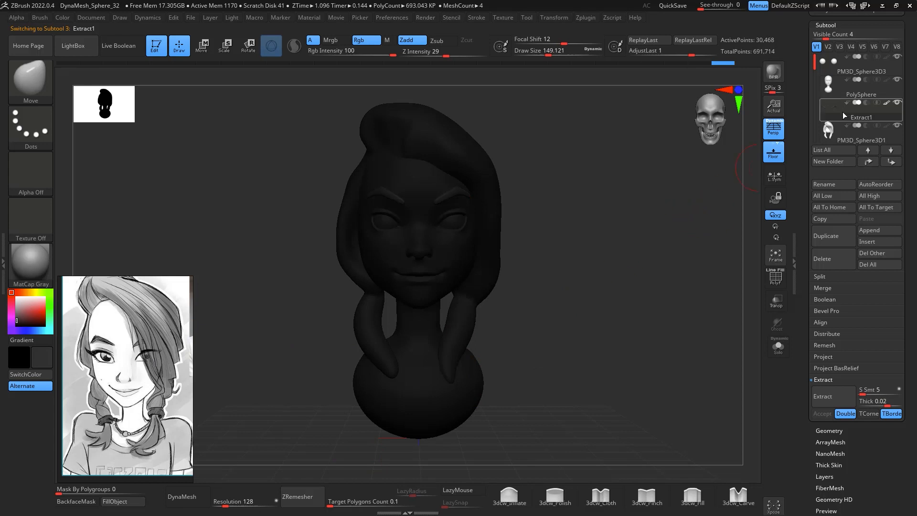
Select the PolySphere head and fill it with a warm peach-brown skin colour
mouse_move(849, 120)
left_click(855, 87)
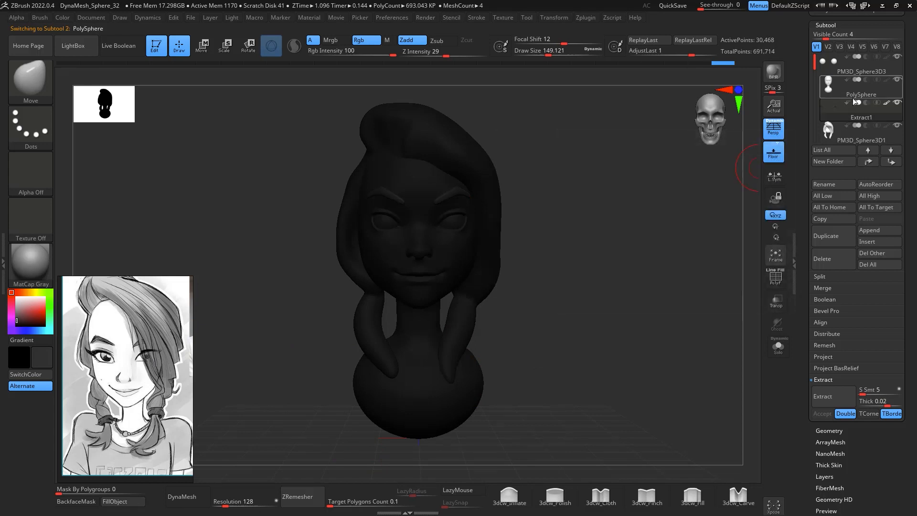
left_click(25, 306)
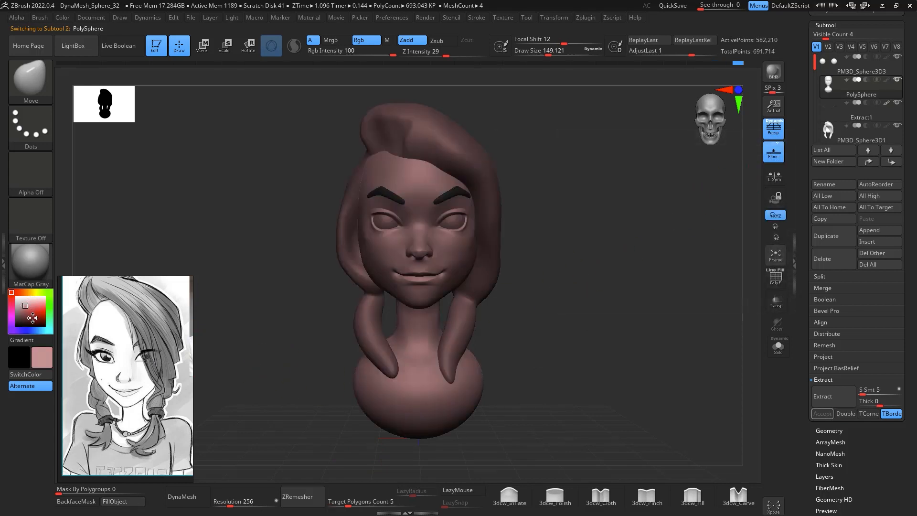
left_click_drag(14, 291, 22, 292)
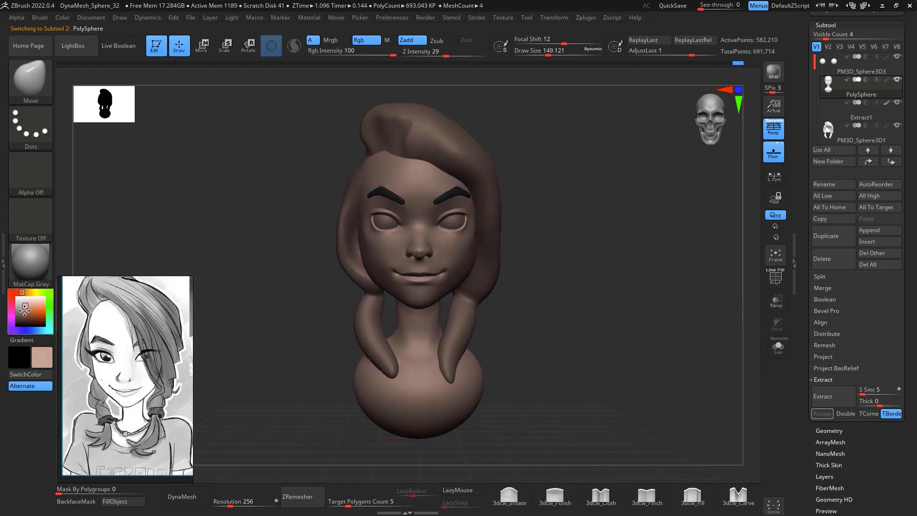
left_click(27, 307)
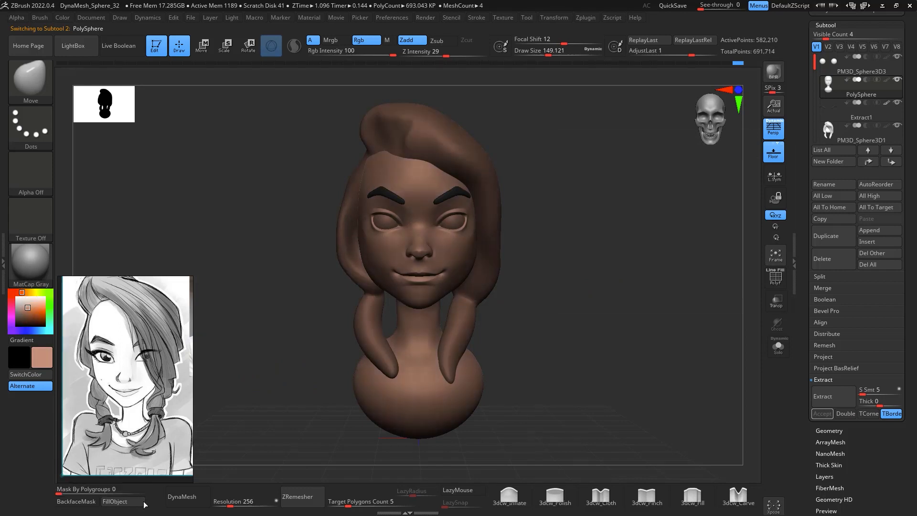
Change the current material to SkinShade4
left_click(34, 264)
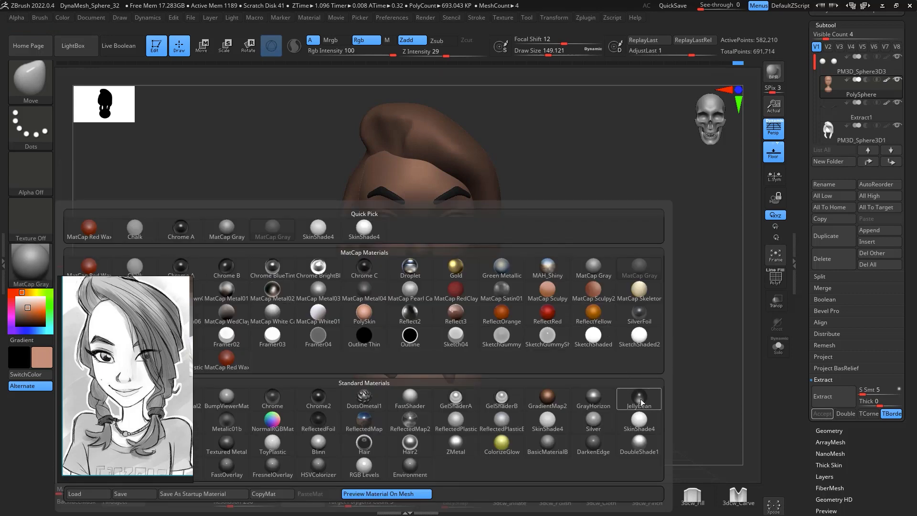
left_click(639, 420)
left_click_drag(665, 273, 620, 268)
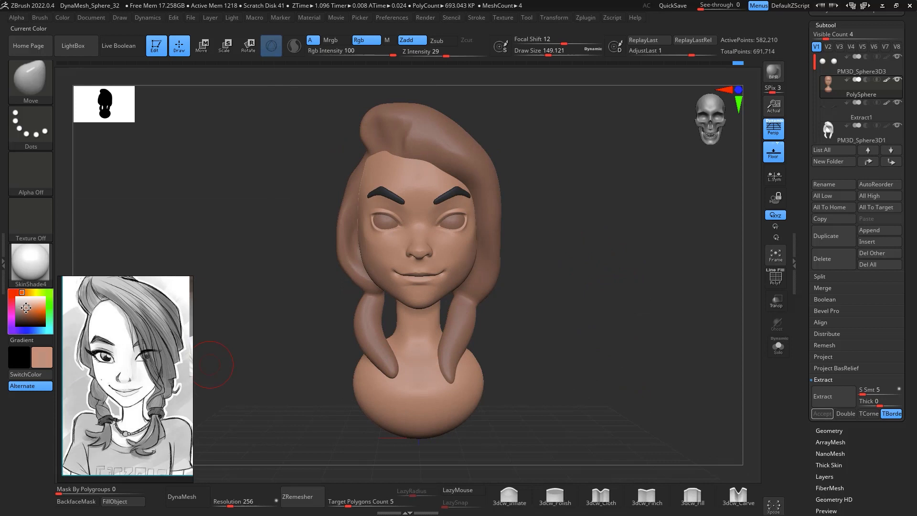
Choose a slightly lighter, less saturated peach skin tone and fill the head with it
left_click(25, 305)
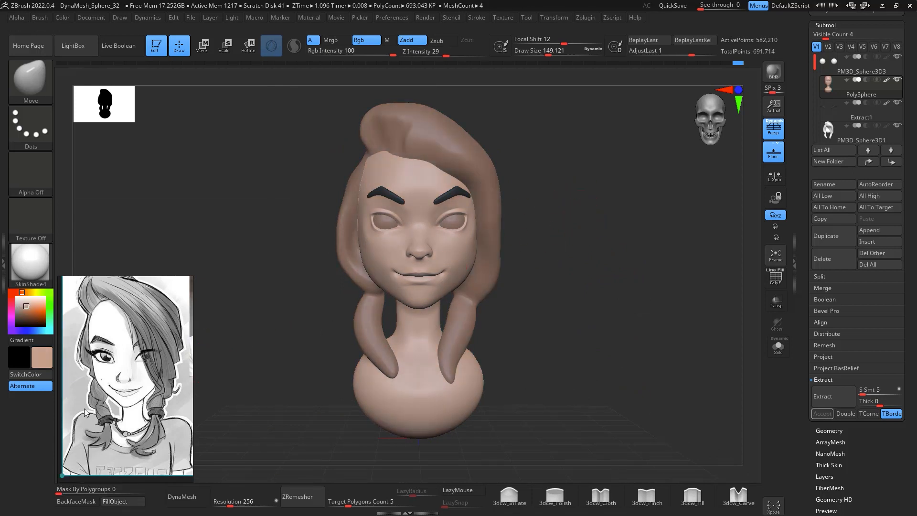
left_click(123, 501)
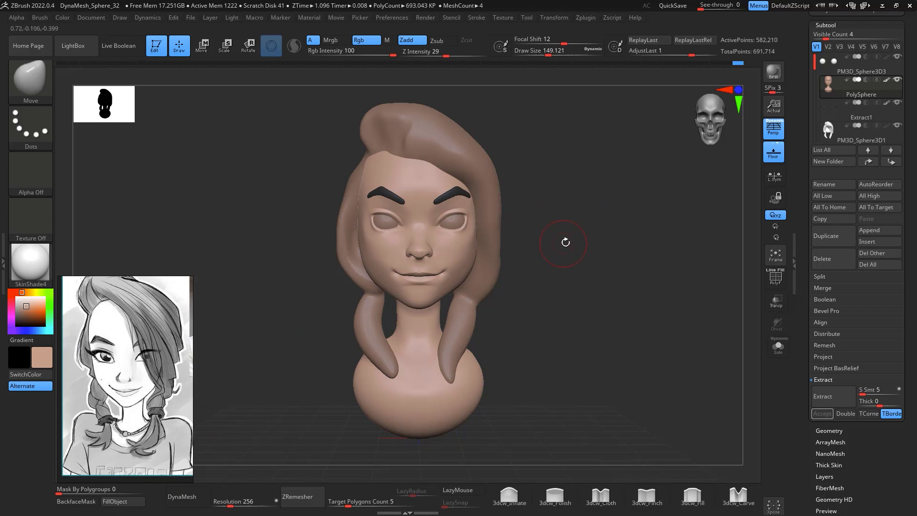
mouse_move(565, 239)
left_mouse_down()
mouse_move(565, 219)
mouse_move(563, 251)
mouse_move(561, 244)
left_mouse_up()
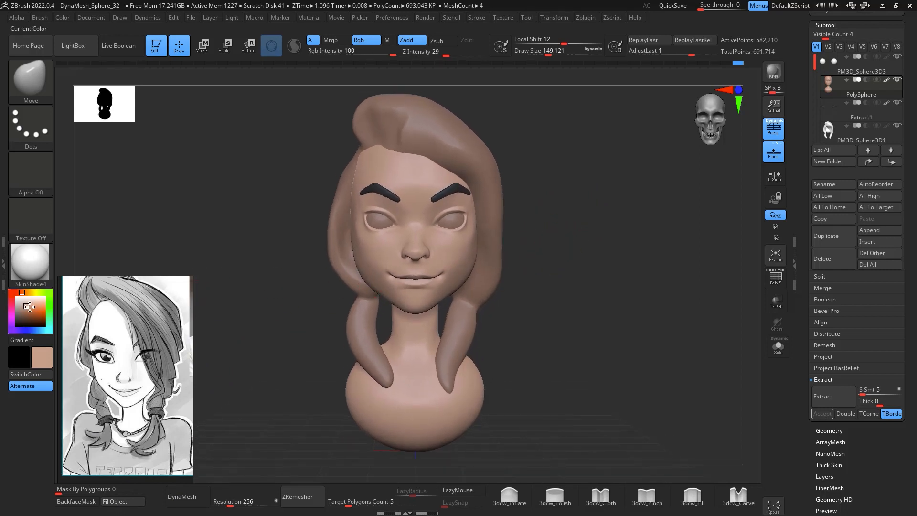
Fine-tune the skin tone to a soft, slightly muted peach and fill the PolySphere head with it
left_click(26, 308)
left_click(136, 504)
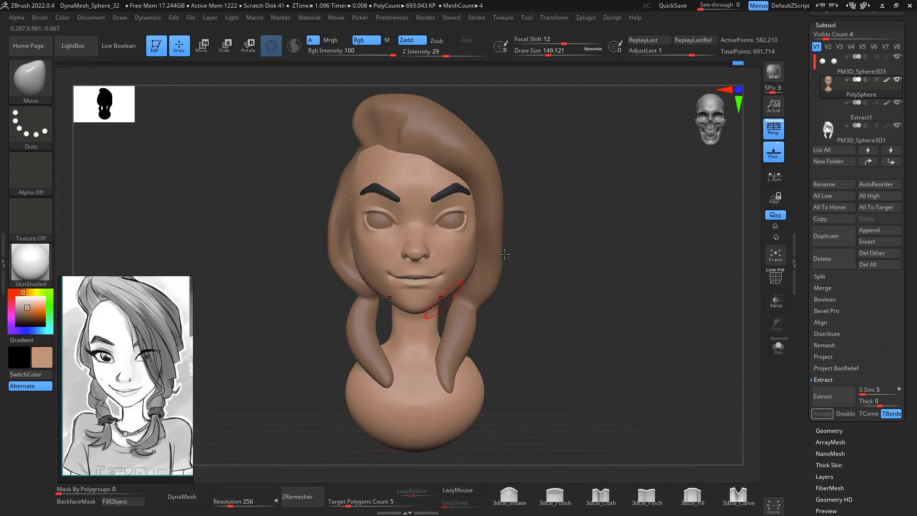
left_click_drag(603, 219, 609, 239, "alt")
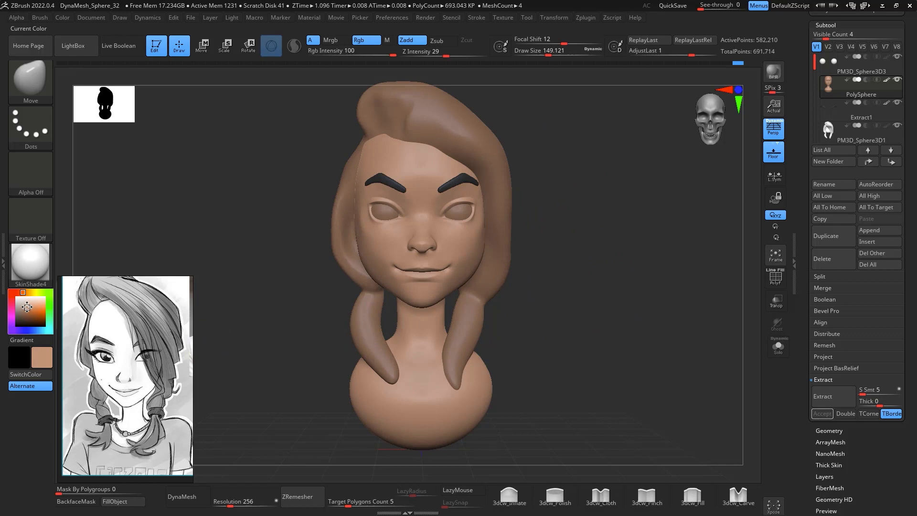
left_click(26, 306)
left_click(114, 501)
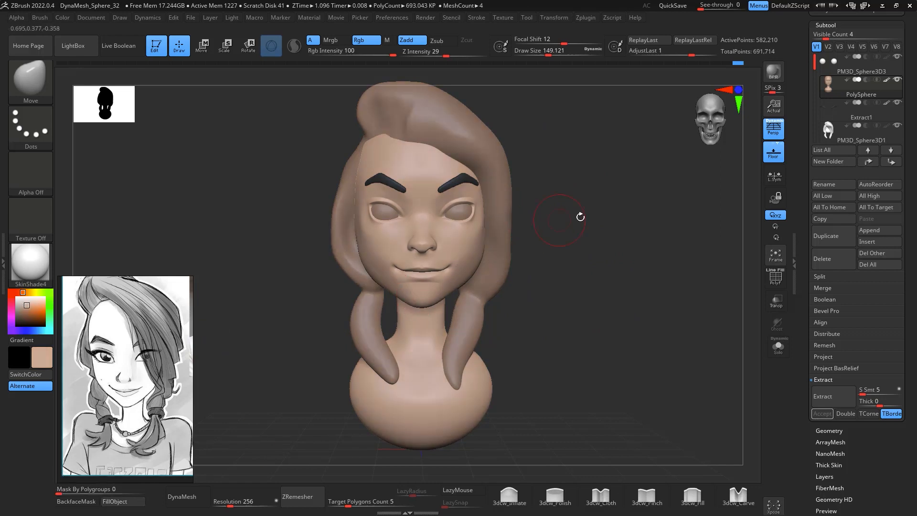
left_click(26, 306)
left_click(138, 504)
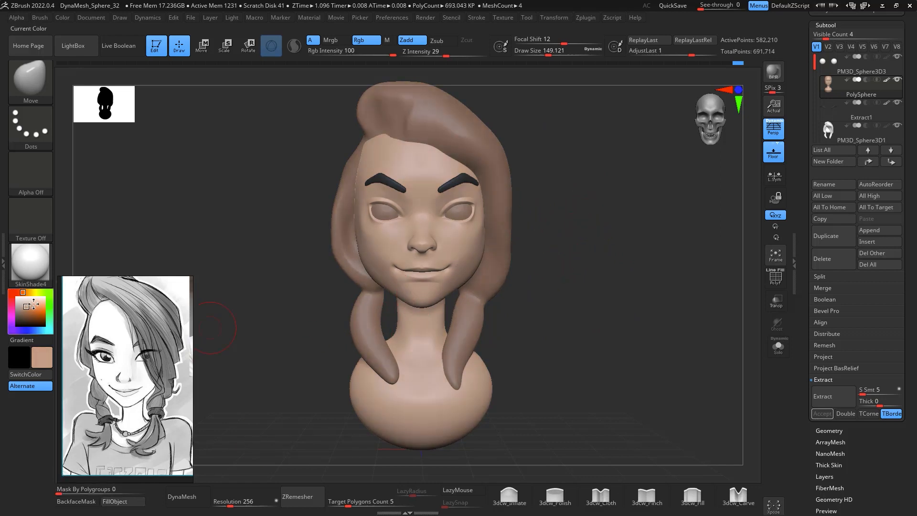
left_click(140, 505)
mouse_move(583, 221)
left_mouse_down("alt")
mouse_move(586, 280)
mouse_move(596, 213)
left_mouse_up("alt")
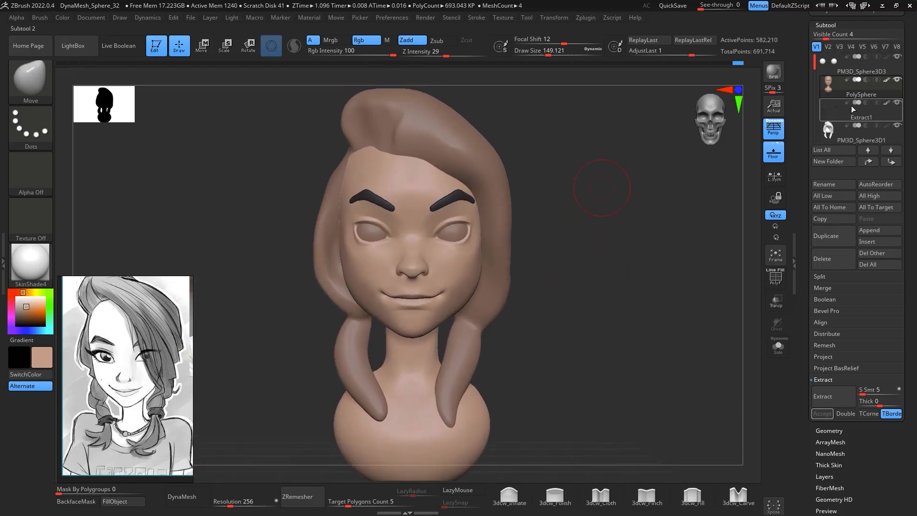
Reduce the draw size to 28.75 and mask the eyelid rims around both eyes on the PolySphere head
mouse_move(614, 221)
left_mouse_down()
mouse_move(635, 221)
mouse_move(606, 236)
left_mouse_up()
key("space")
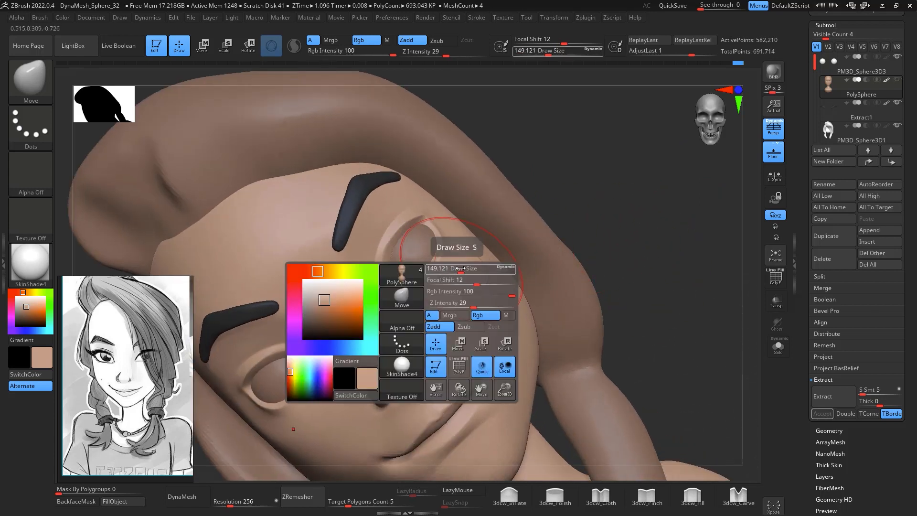
left_click_drag(452, 268, 445, 264)
left_click_drag(629, 241, 679, 256, "alt")
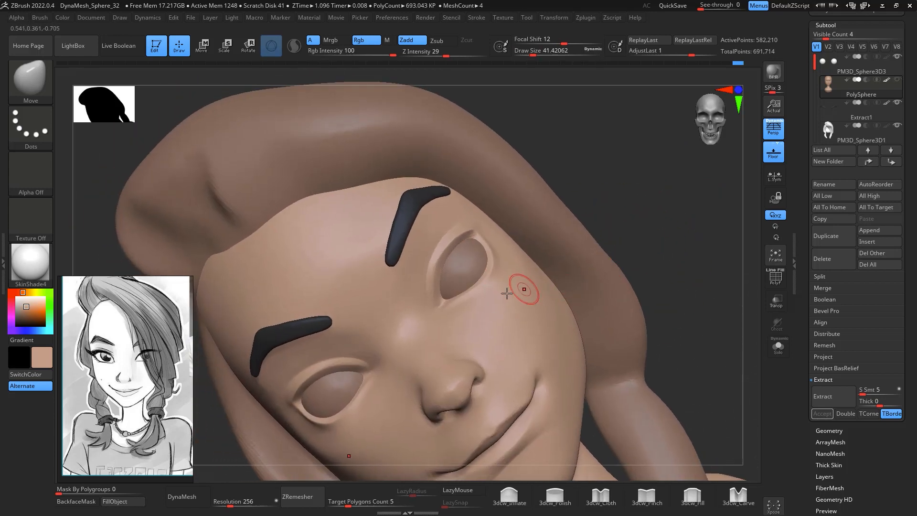
key("space")
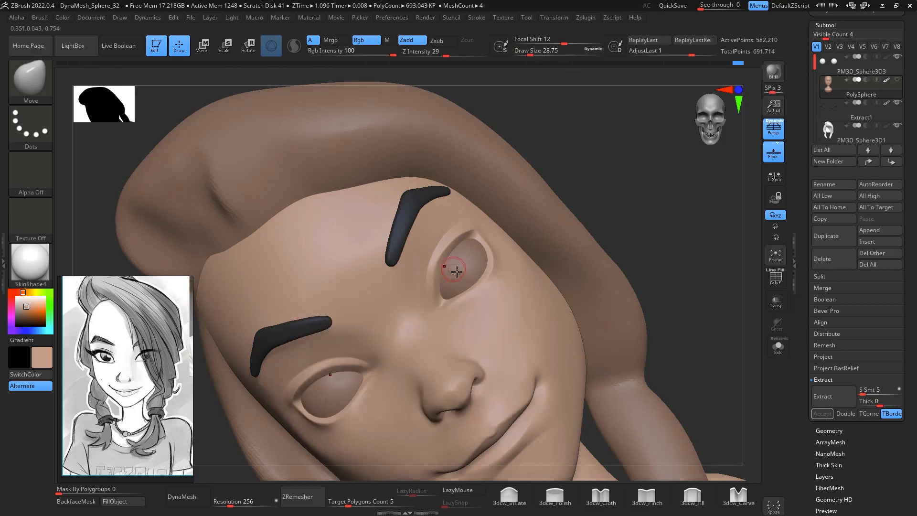
key("ctrl")
mouse_move(434, 300)
left_mouse_down("ctrl")
mouse_move(438, 263)
mouse_move(462, 229)
mouse_move(480, 234)
mouse_move(477, 286)
mouse_move(456, 301)
mouse_move(432, 293)
left_mouse_up("ctrl")
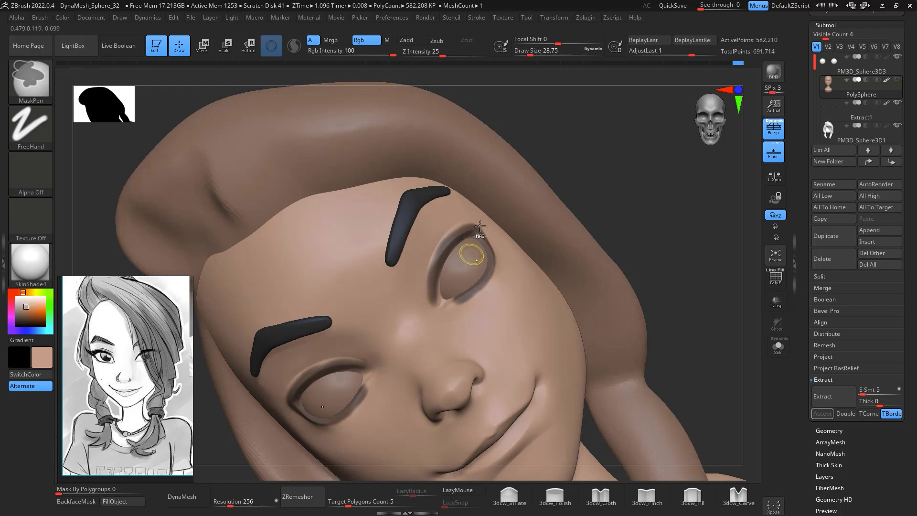
Extract the masked eyelid rims as a new subtool with a thickness of 0.02 and accept the result
mouse_move(635, 210)
left_mouse_down("shift")
mouse_move(659, 221)
mouse_move(701, 283)
left_mouse_up("shift")
left_click_drag(692, 154, 716, 174)
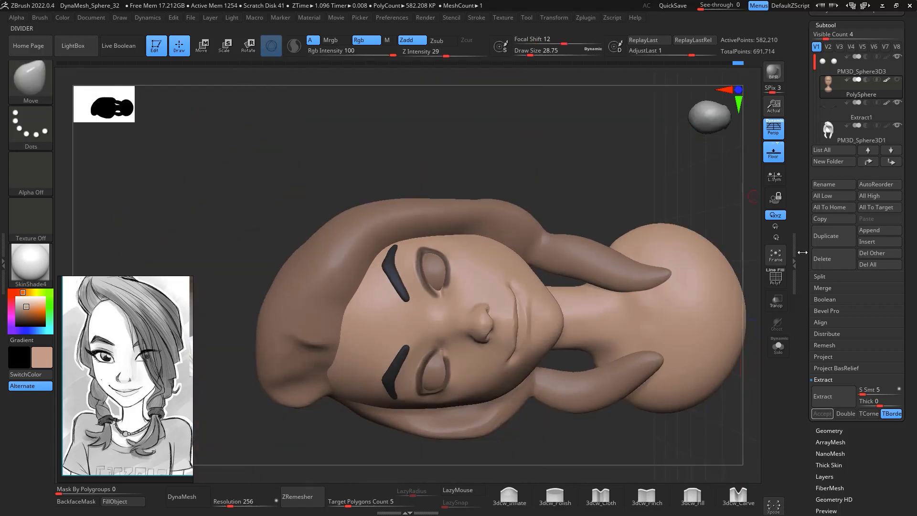
left_click(873, 402)
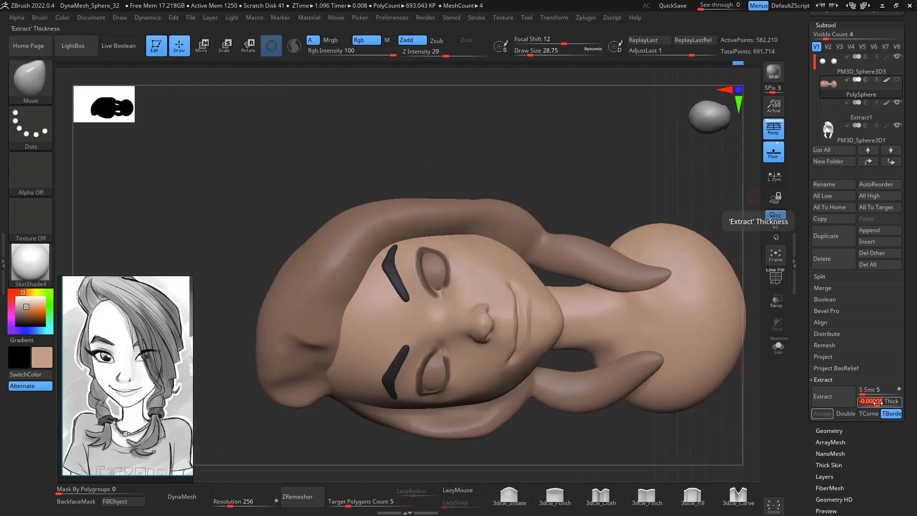
key("Return")
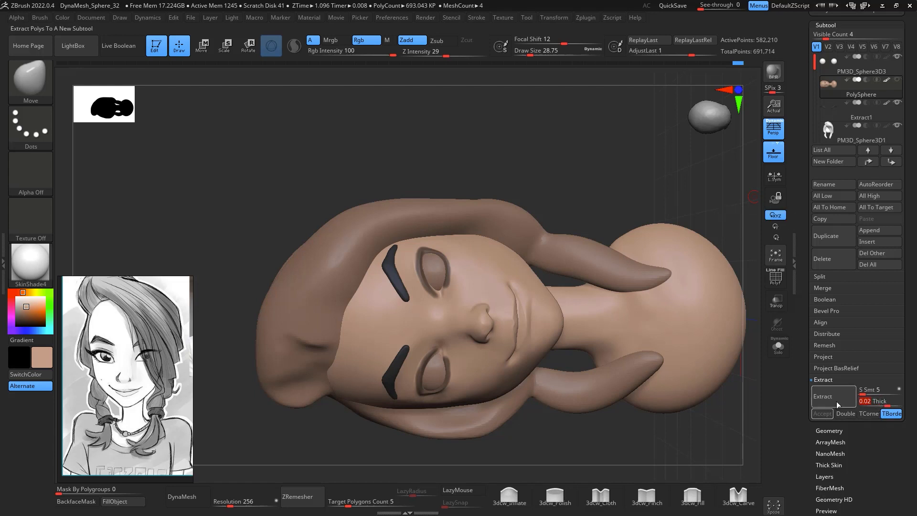
left_click(834, 399)
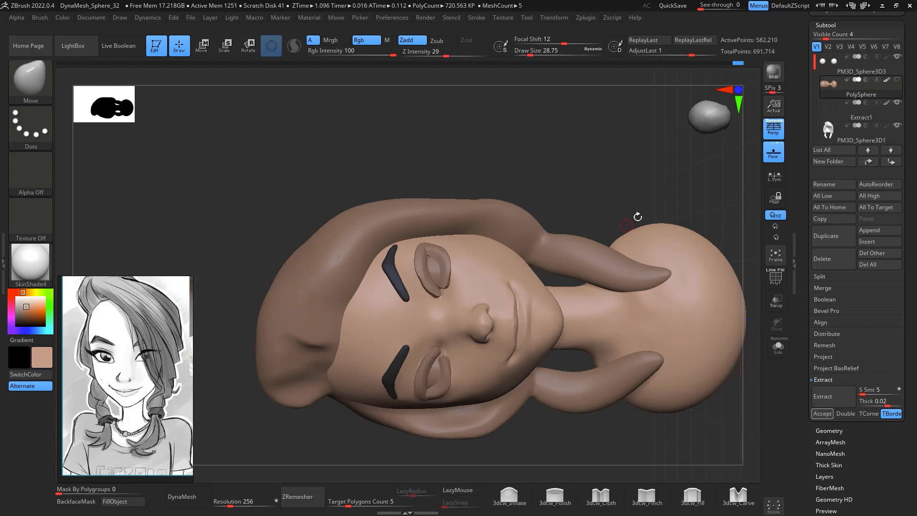
left_click(822, 414)
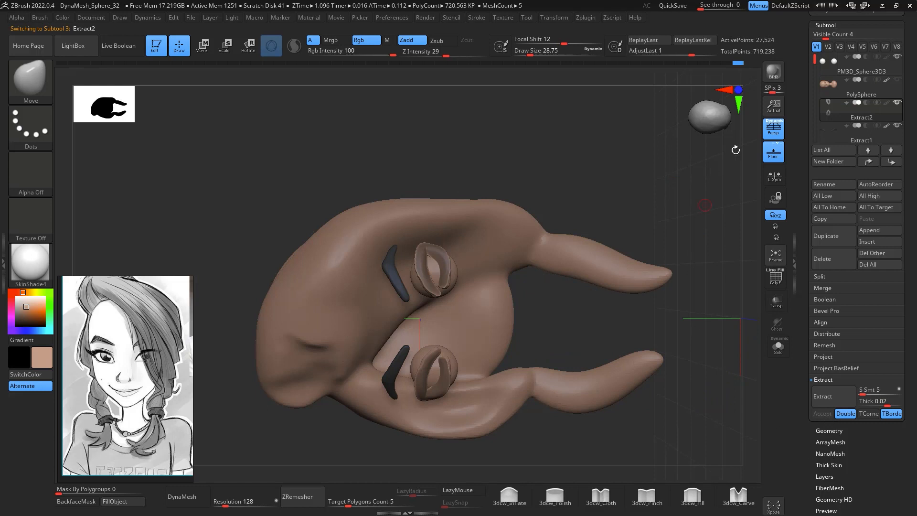
Clear the eyelid mask from the head and make the head visible again with the extracted eye outlines selected
left_click(844, 91)
key("ctrl")
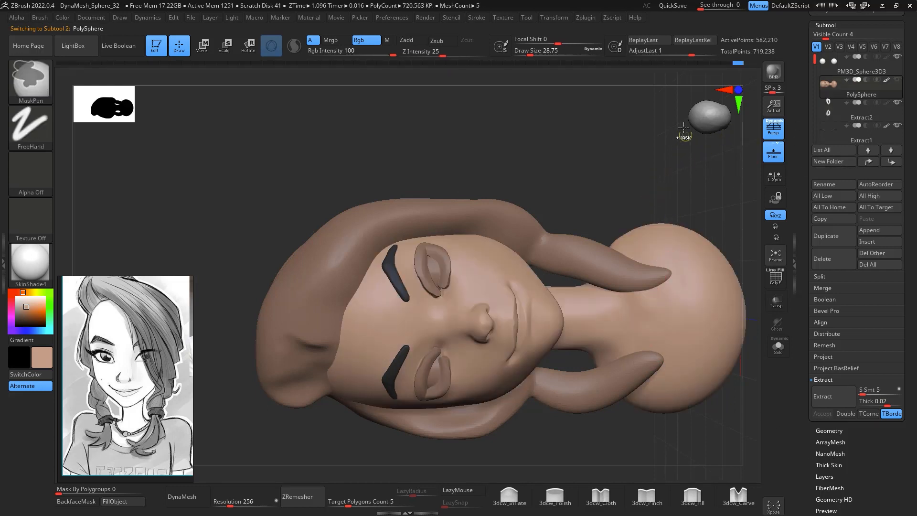
left_click(862, 117)
mouse_move(729, 199)
left_mouse_down()
mouse_move(683, 190)
mouse_move(696, 268)
mouse_move(649, 205)
left_mouse_up()
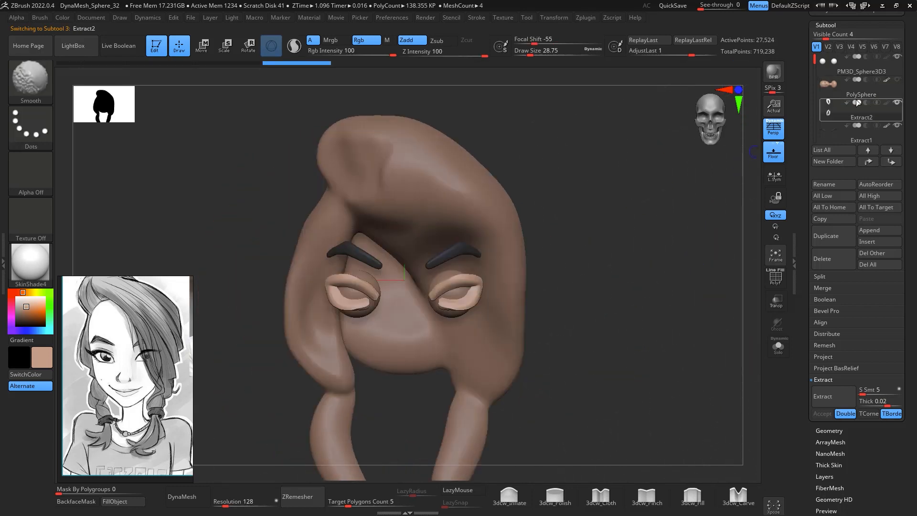
left_click(896, 79)
left_click_drag(660, 250, 692, 279, "alt")
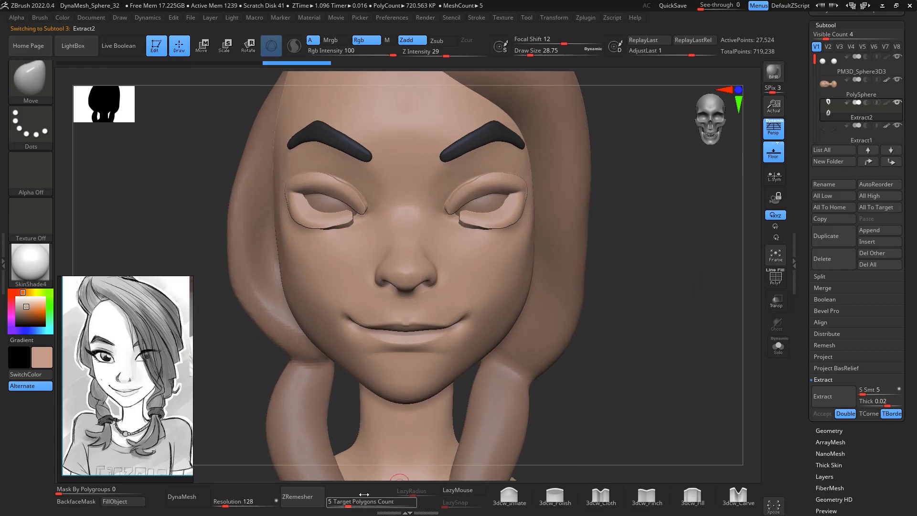
ZRemesh the extracted eye outlines with a target polygon count of 0.1
left_click_drag(369, 499, 369, 496)
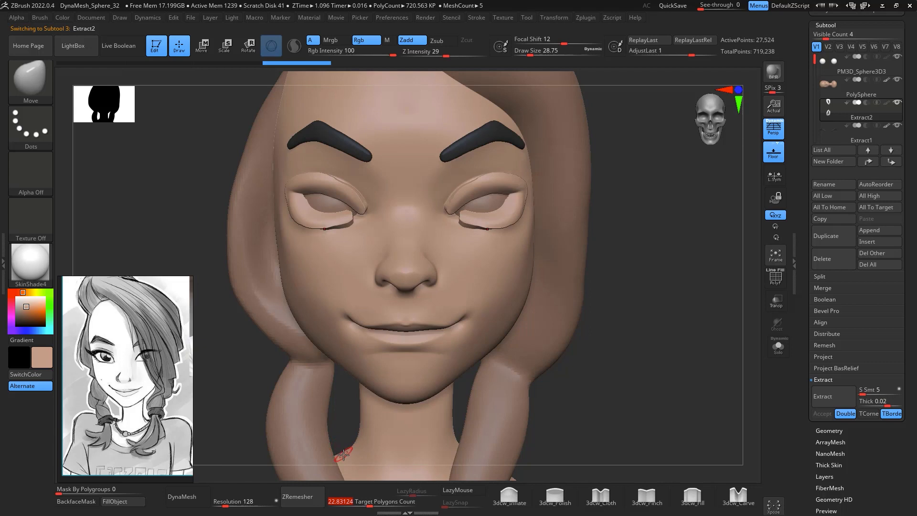
type("0.1")
left_click(319, 491)
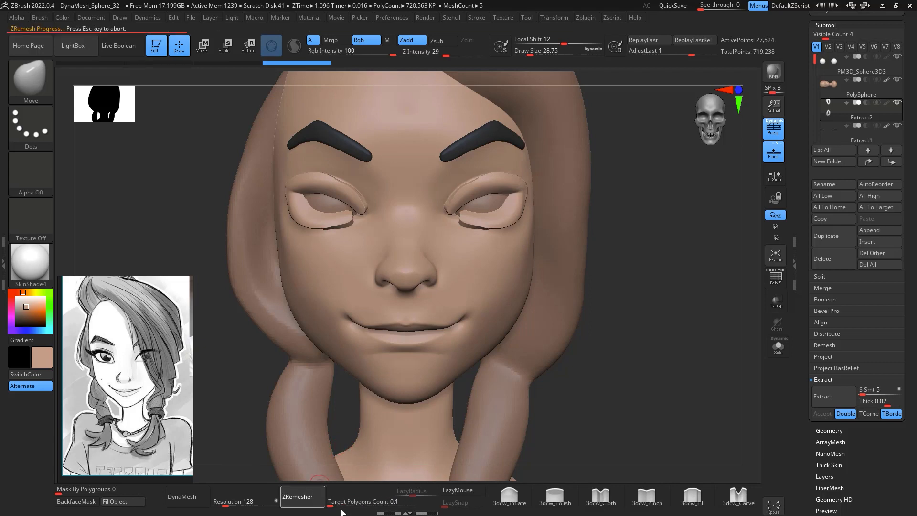
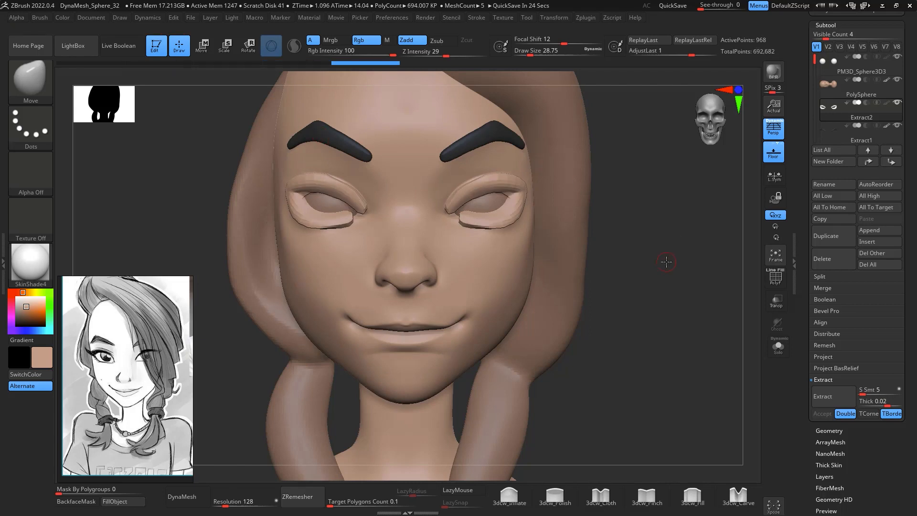
Fill the eye outlines with the eyebrows' near-black colour, and set the current colour to near-white
left_click_drag(554, 253, 667, 283)
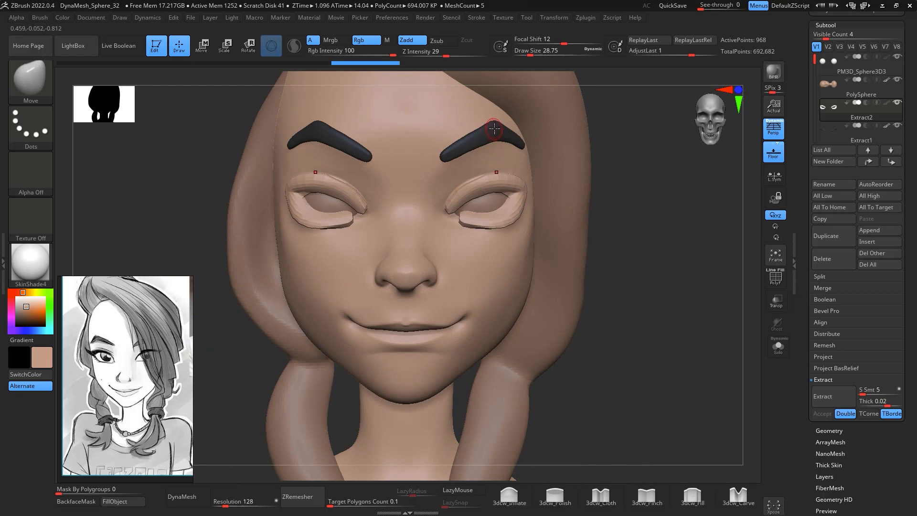
key("c")
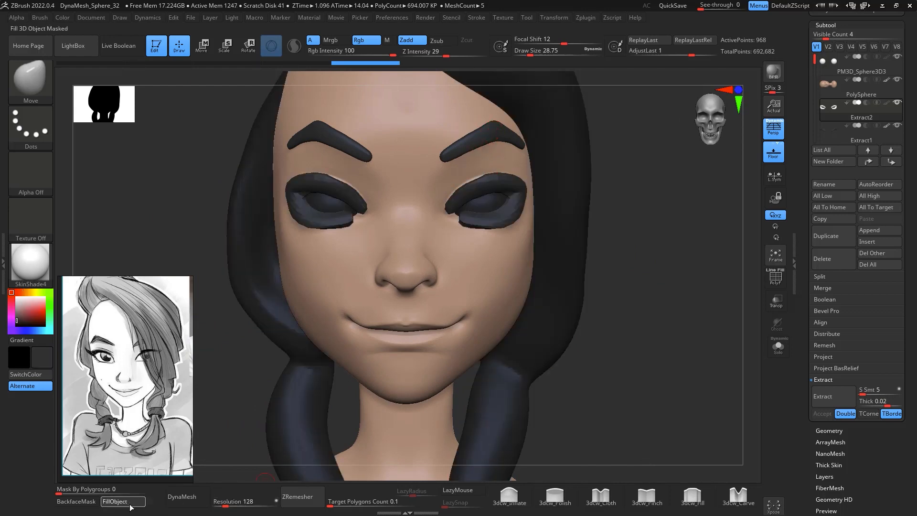
left_click_drag(622, 207, 651, 225, "alt")
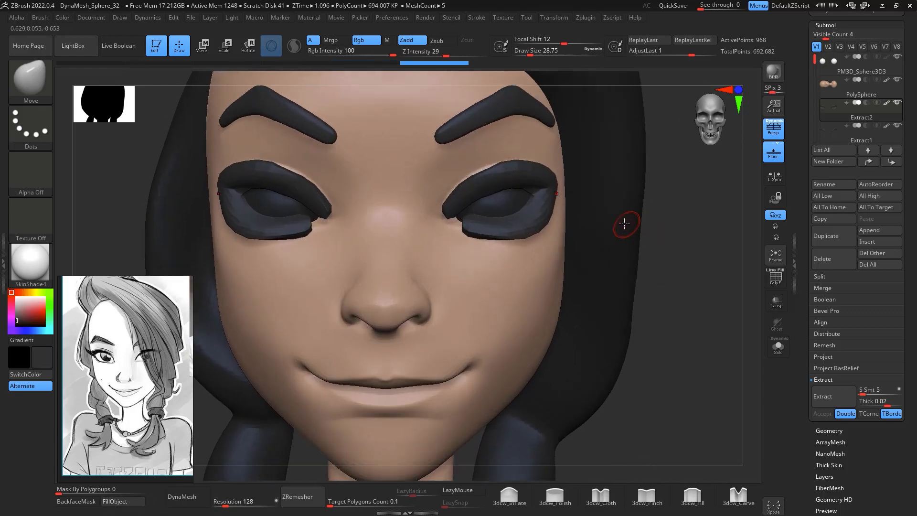
key("c")
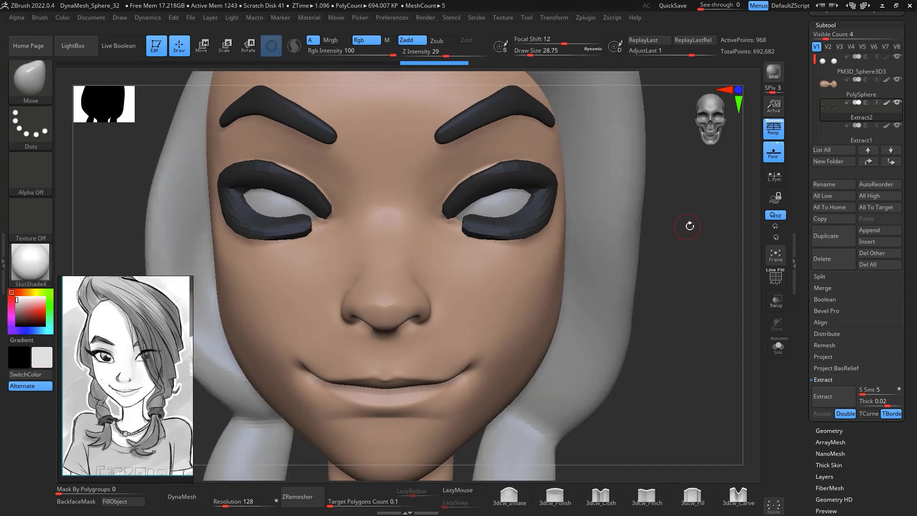
Shape and smooth the eye outlines into even rounded bands, using a draw size of about 83
key("space")
left_click_drag(689, 231, 702, 231)
mouse_move(491, 205)
left_mouse_down("shift")
mouse_move(470, 196)
mouse_move(532, 180)
mouse_move(484, 226)
mouse_move(513, 219)
mouse_move(541, 180)
left_mouse_up("shift")
left_click_drag(655, 235, 636, 235)
key("space")
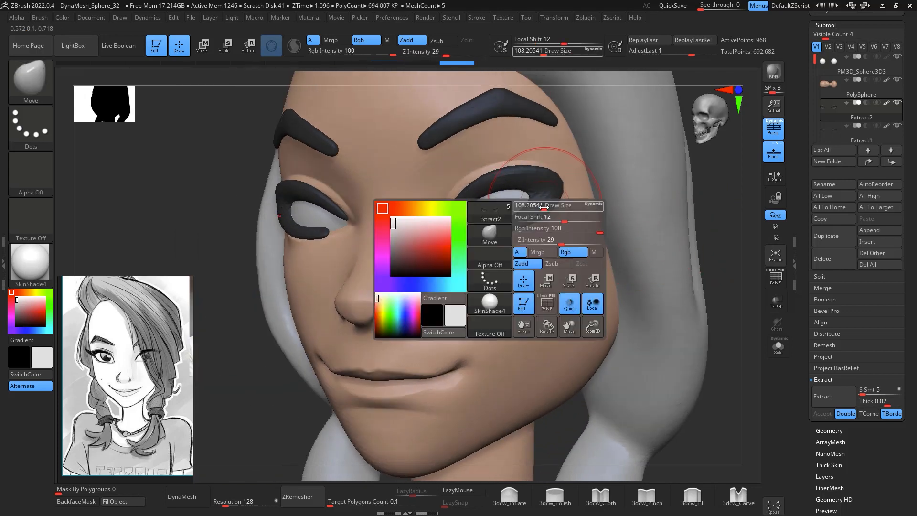
mouse_move(544, 206)
left_mouse_down()
mouse_move(534, 205)
mouse_move(538, 226)
mouse_move(494, 228)
left_mouse_up()
key("space")
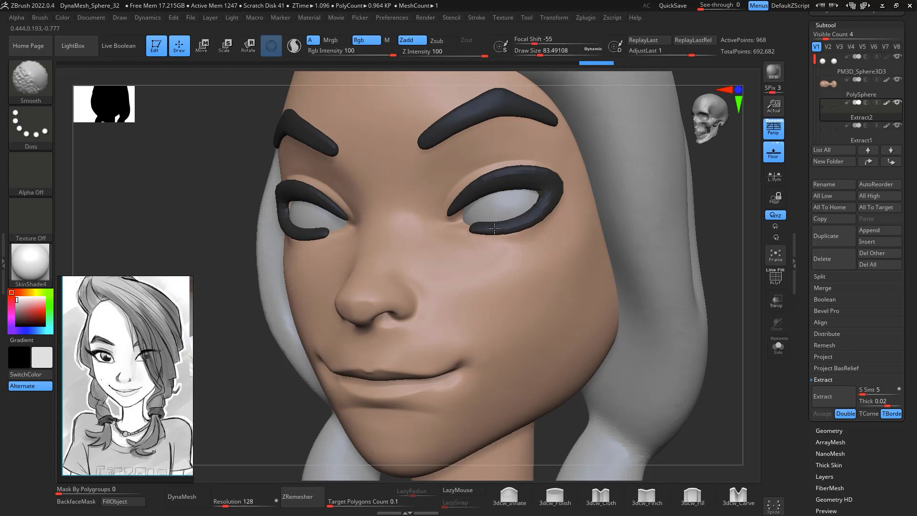
Thin the lower lash lines and smooth the upper ones so they follow the curve of the eyes
left_click_drag(654, 236, 650, 251)
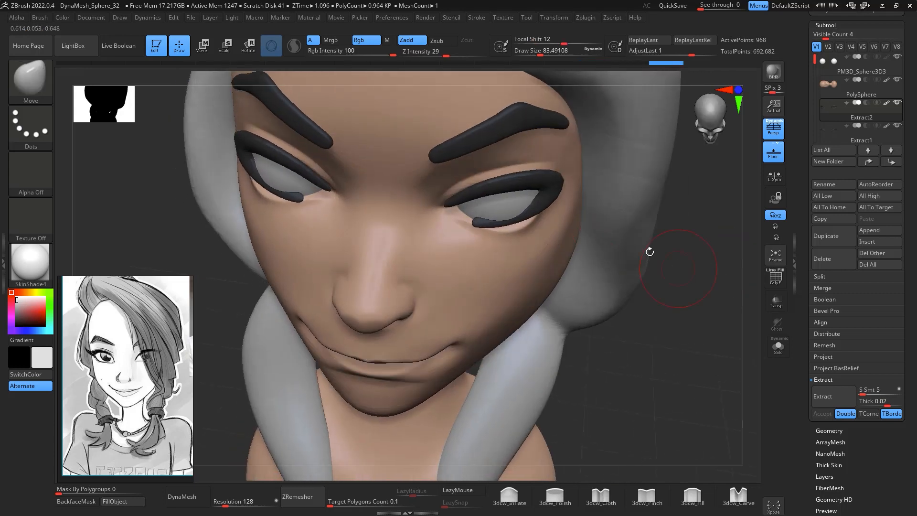
left_click_drag(518, 224, 483, 226)
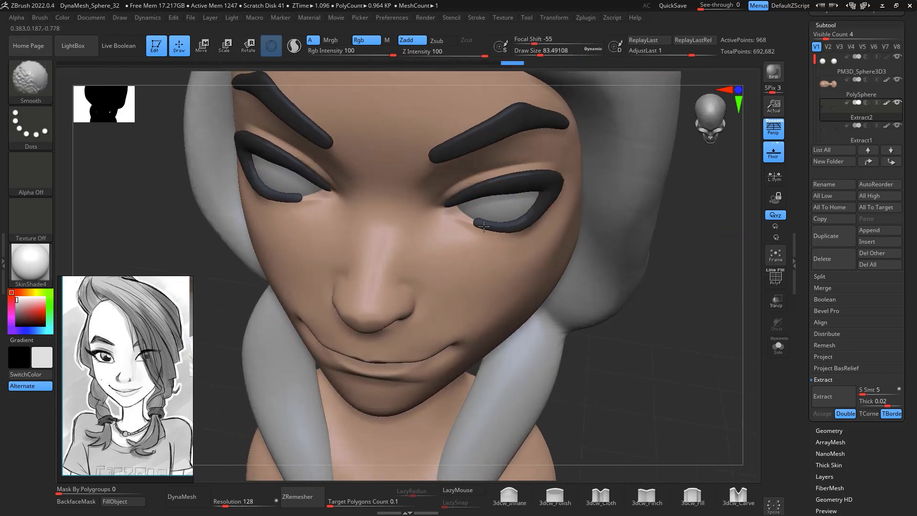
mouse_move(692, 228)
left_mouse_down()
mouse_move(705, 207)
mouse_move(683, 184)
left_mouse_up()
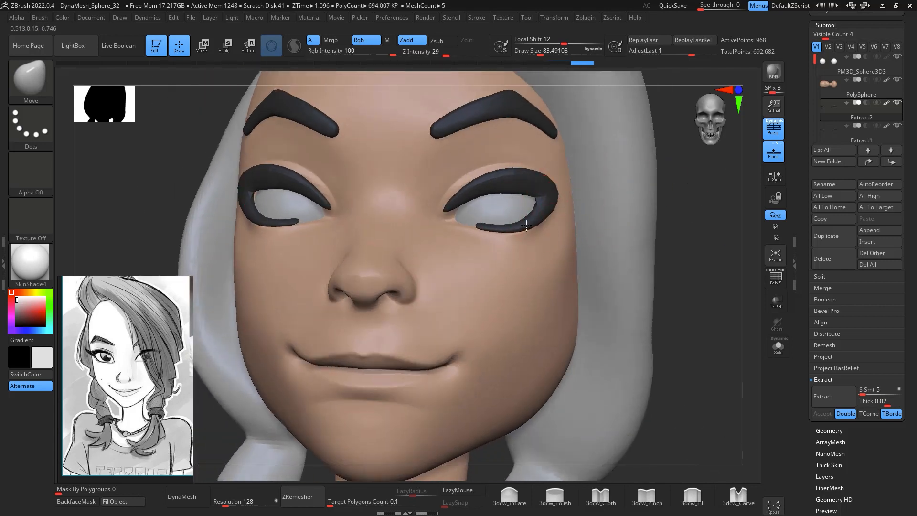
mouse_move(692, 225)
left_mouse_down()
mouse_move(696, 204)
mouse_move(669, 203)
left_mouse_up()
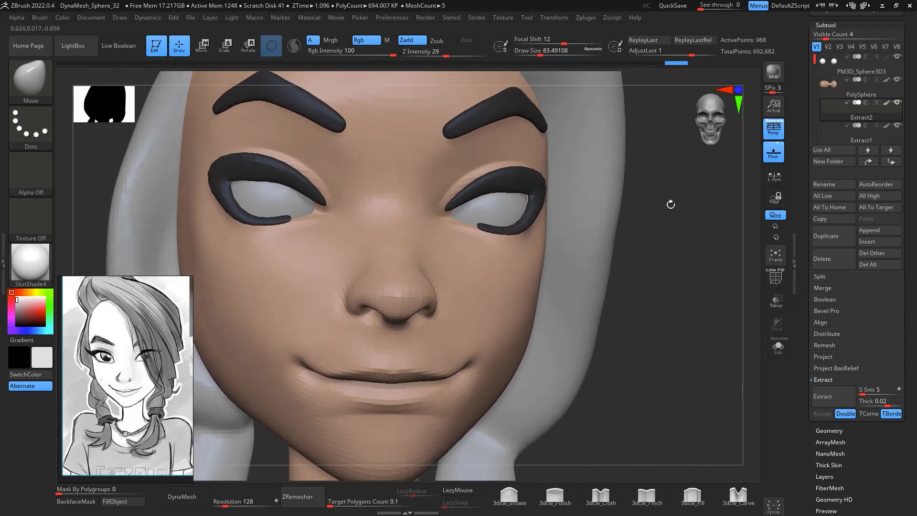
key("shift")
left_click_drag(502, 191, 479, 189, "shift")
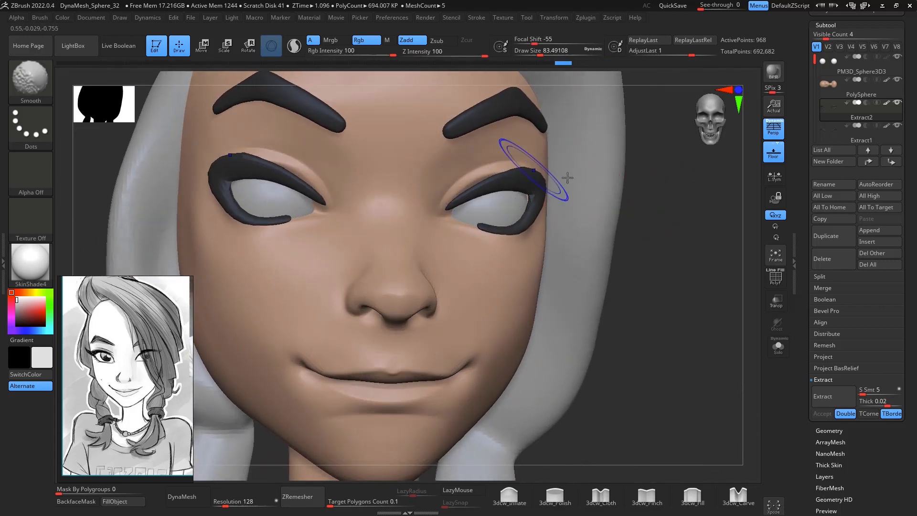
Raise the draw size to about 120 and pull the upper lash lines into shape towards the inner eye corners
left_click_drag(567, 177, 579, 205)
key("space")
mouse_move(511, 200)
left_mouse_down()
mouse_move(520, 200)
mouse_move(461, 186)
mouse_move(511, 179)
left_mouse_up()
mouse_move(642, 158)
left_mouse_down()
mouse_move(612, 149)
mouse_move(611, 119)
left_mouse_up()
left_click_drag(497, 168, 445, 192)
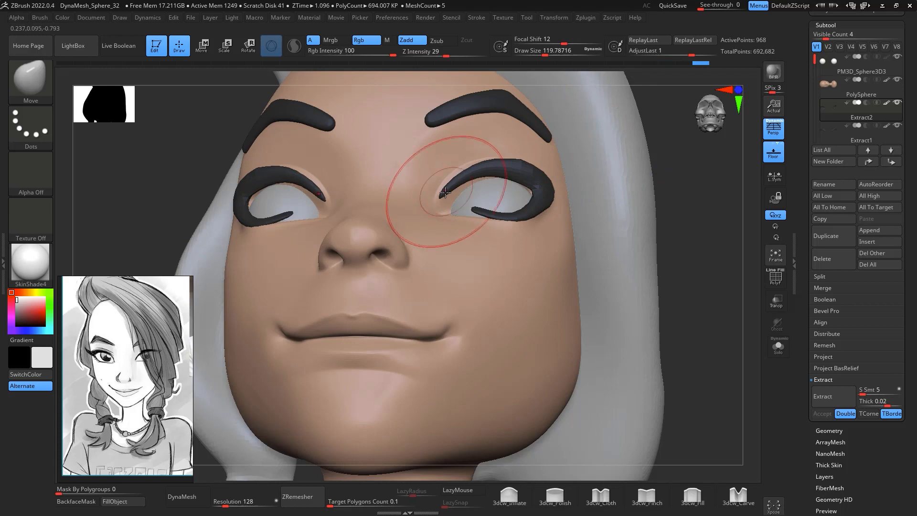
Reduce the draw size to about 65 and refine the outer corners of the lash lines with Move and Smooth
left_click_drag(659, 250, 721, 212)
key("space")
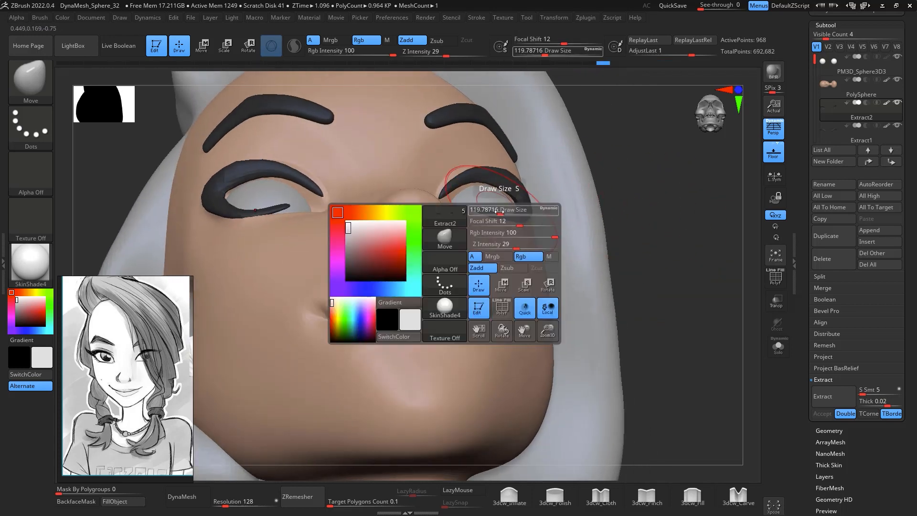
mouse_move(498, 212)
left_mouse_down()
mouse_move(482, 212)
mouse_move(498, 215)
left_mouse_up()
mouse_move(634, 231)
left_mouse_down()
mouse_move(669, 240)
mouse_move(638, 270)
left_mouse_up()
mouse_move(722, 215)
left_mouse_down("alt")
mouse_move(669, 299)
mouse_move(640, 250)
left_mouse_up("alt")
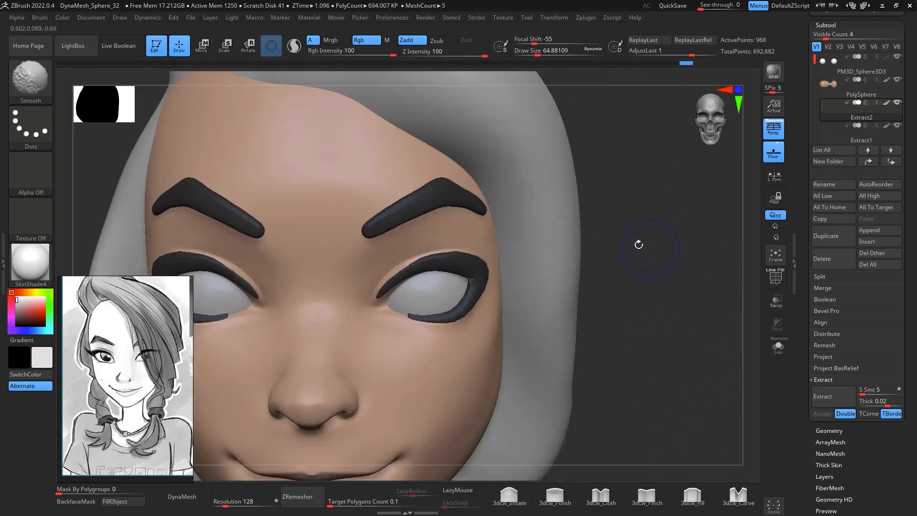
left_click_drag(479, 286, 472, 270)
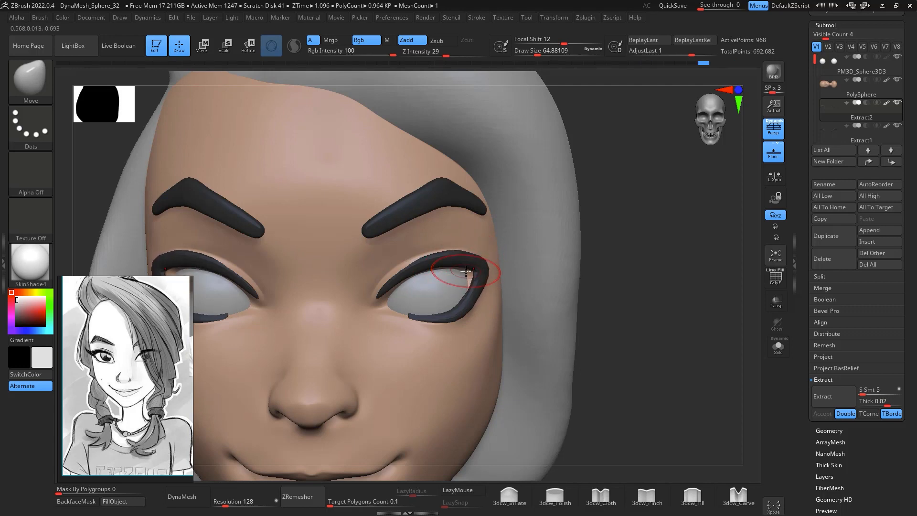
Pull the outer corners of the lash lines into pointed wings at a draw size of about 39 and smooth them
key("space")
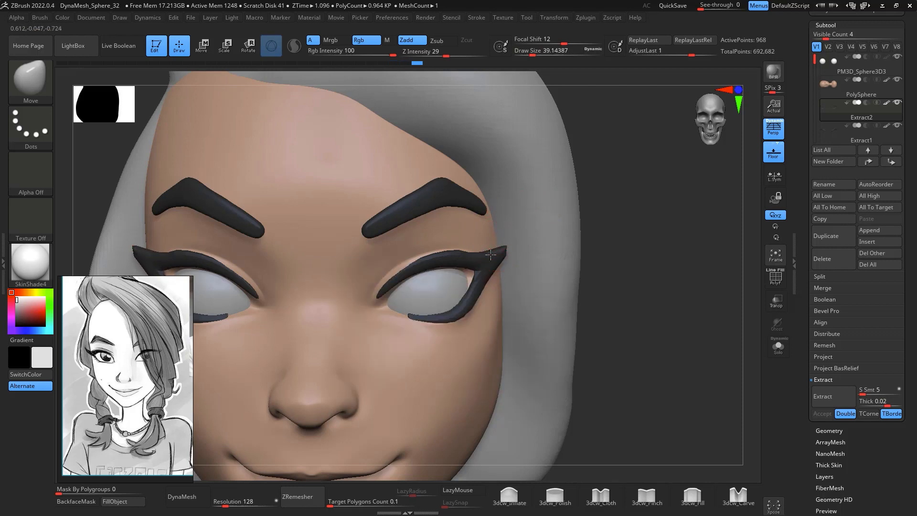
mouse_move(600, 283)
left_mouse_down("alt")
mouse_move(641, 283)
mouse_move(673, 256)
mouse_move(659, 272)
mouse_move(609, 271)
left_mouse_up("alt")
left_click_drag(562, 208, 572, 287, "alt")
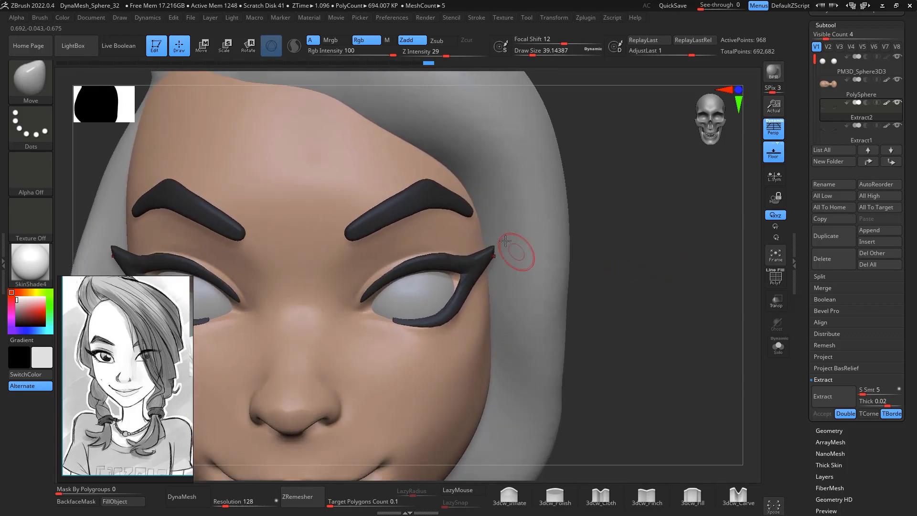
left_click_drag(489, 256, 469, 281, "shift")
Raise the draw size to about 51 and refine the lash wings so they sit close to the sides of the face
key("space")
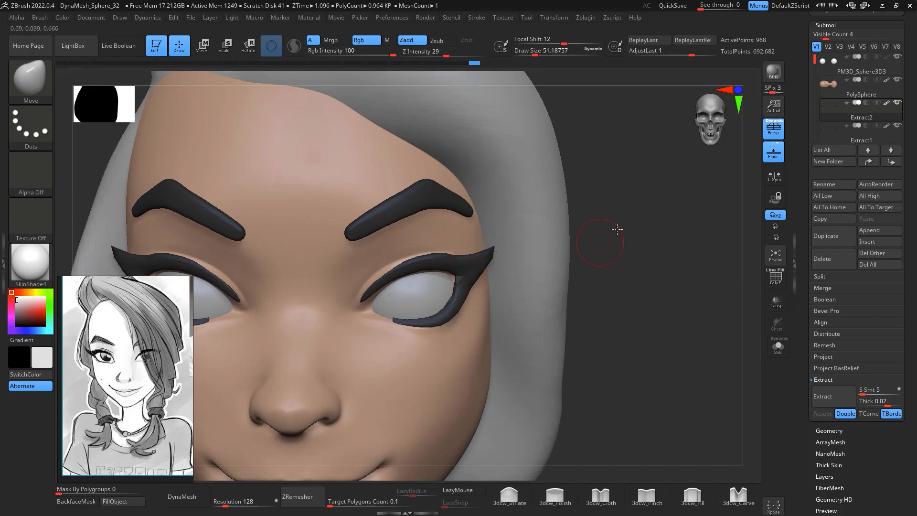
left_click_drag(617, 229, 495, 242)
left_click_drag(457, 274, 468, 283)
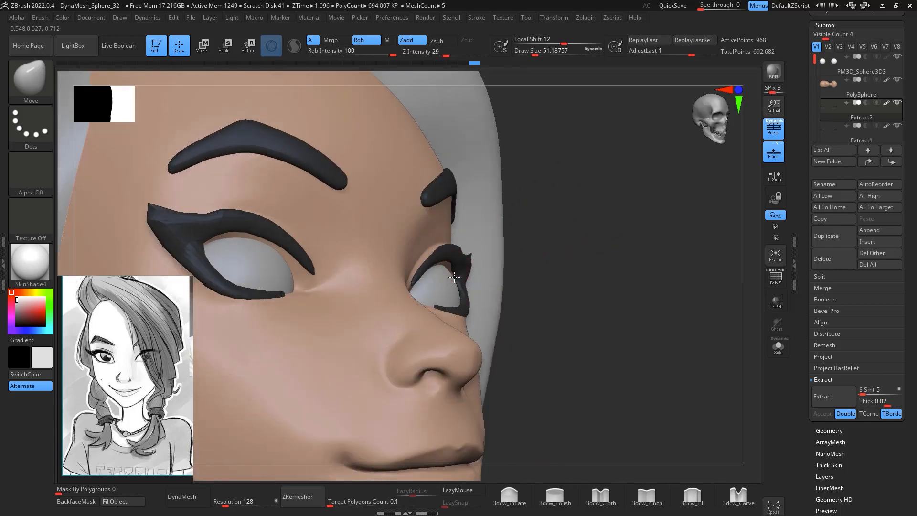
left_click_drag(542, 279, 392, 289)
left_click_drag(480, 289, 487, 252, "shift")
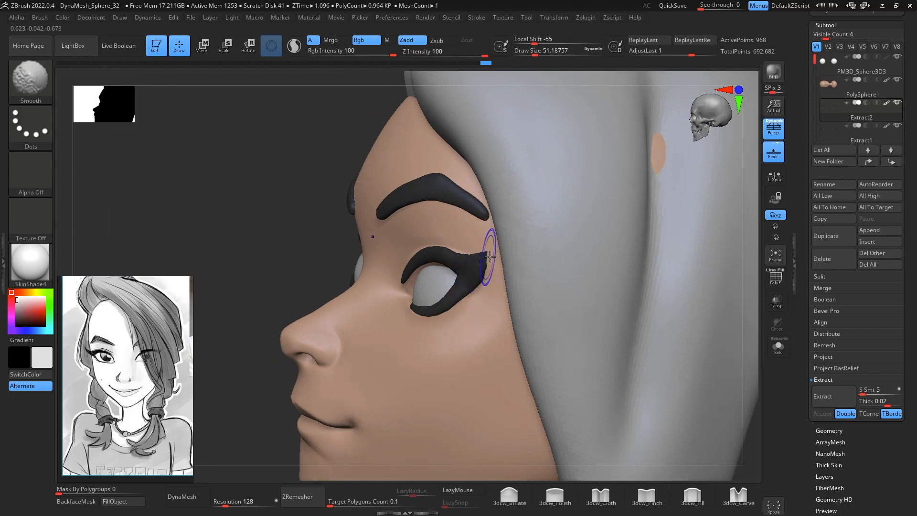
Reduce the draw size to about 44 and adjust the inner corners of the upper lash lines with Move
mouse_move(743, 340)
left_mouse_down()
mouse_move(764, 338)
mouse_move(716, 368)
mouse_move(745, 309)
left_mouse_up()
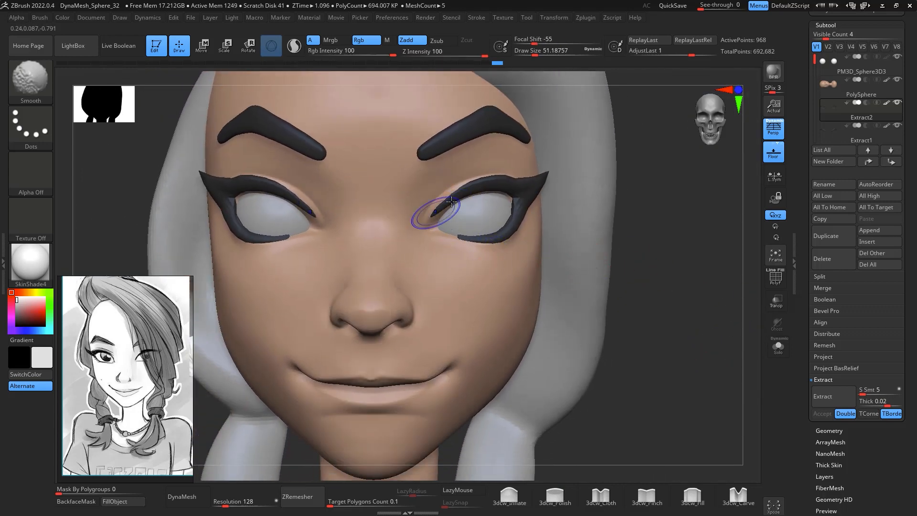
key("space")
mouse_move(471, 223)
left_mouse_down()
mouse_move(461, 193)
mouse_move(434, 213)
left_mouse_up()
key("space")
left_click_drag(675, 346, 654, 348, "alt")
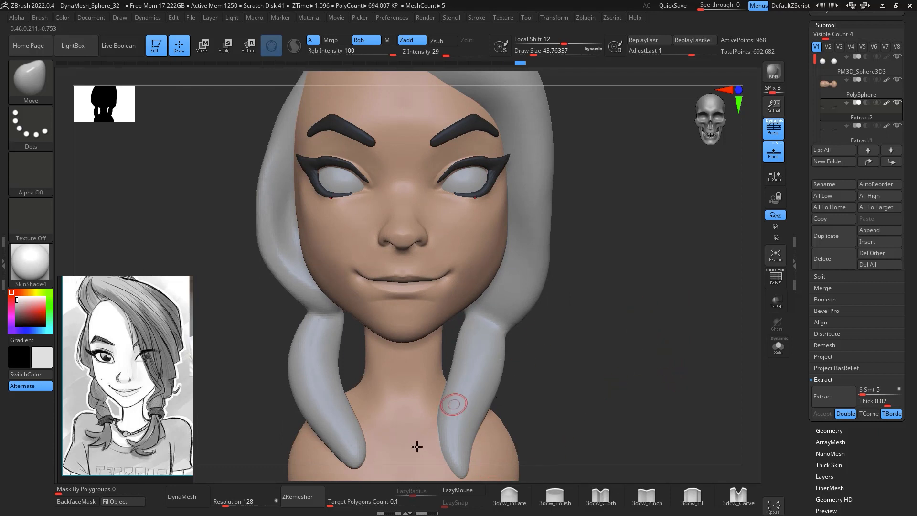
Remesh the lash lines with ZRemesher and fill them with the dark colour sampled from the model
left_click(297, 496)
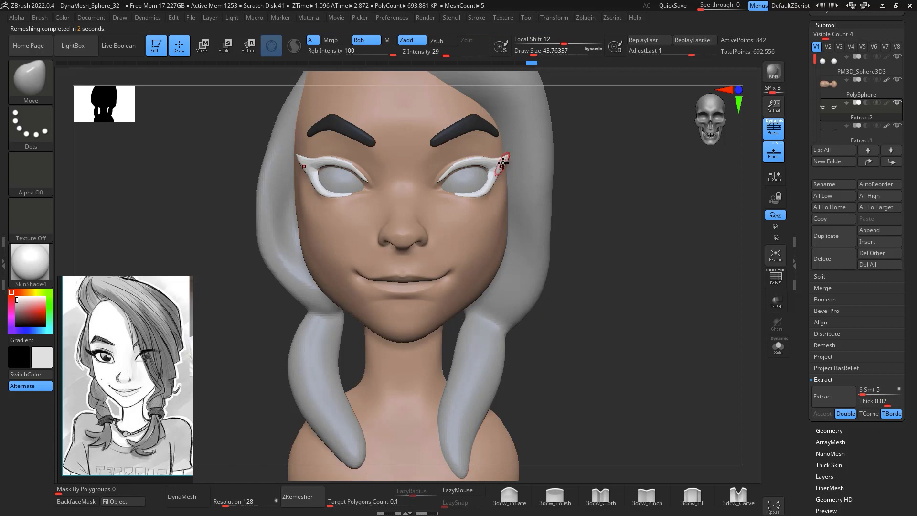
key("c")
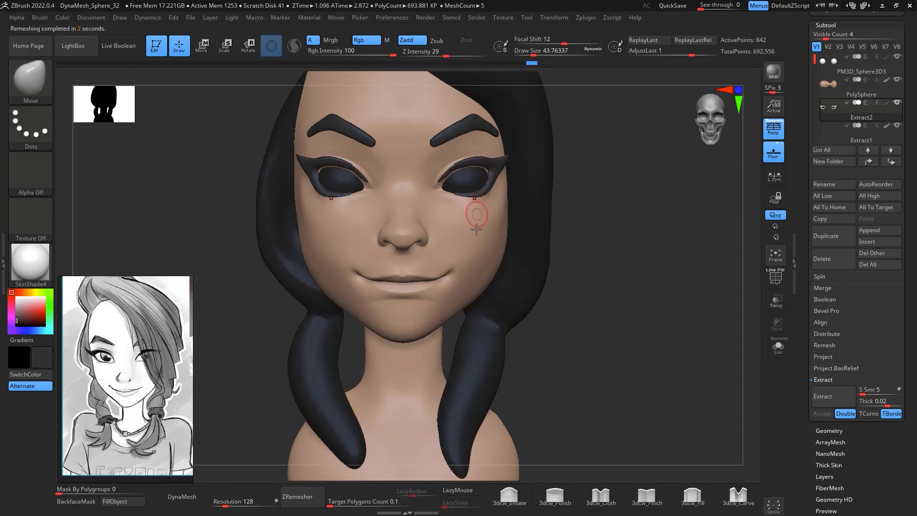
left_click(134, 503)
Select the eyeball subtool PM3D_Sphere3D3 and fill the eyeballs with pure white
mouse_move(640, 311)
right_mouse_down("ctrl")
mouse_move(640, 254)
mouse_move(640, 293)
right_mouse_up("ctrl")
left_click(855, 65)
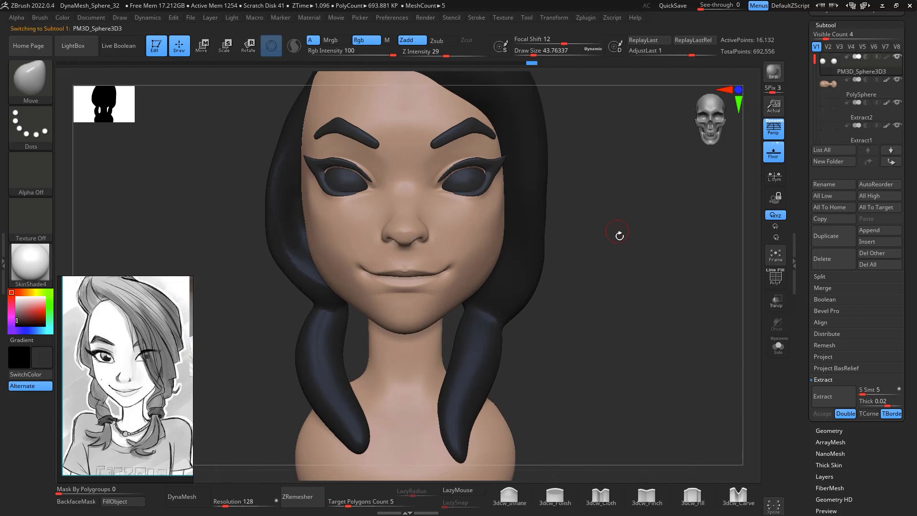
left_click_drag(10, 285, 108, 427)
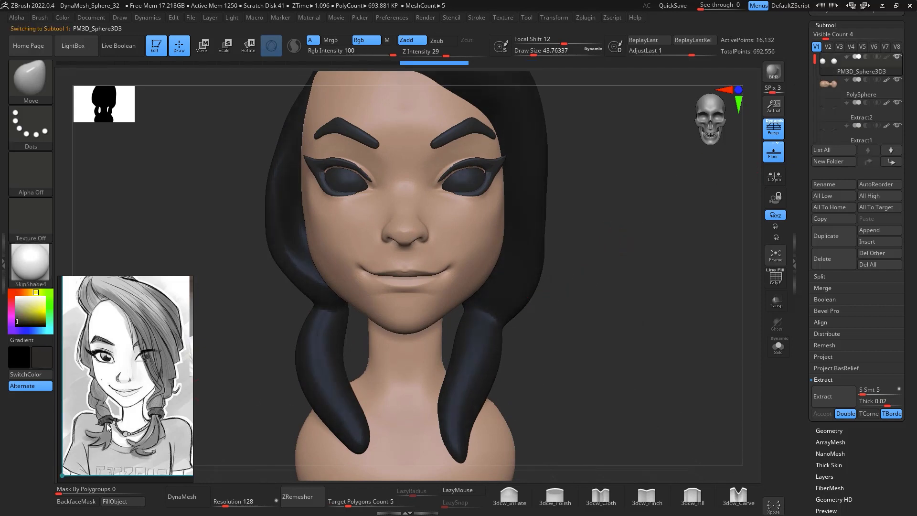
left_click(128, 502)
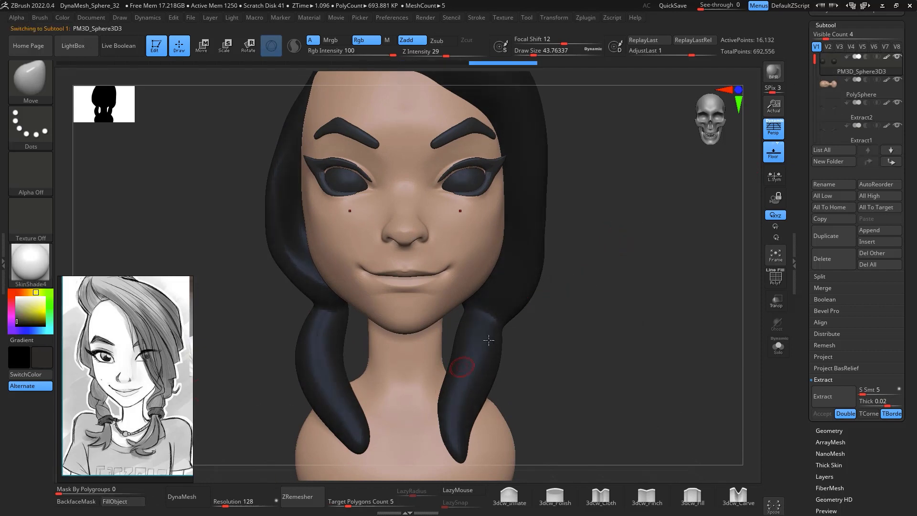
left_click(16, 296)
left_click(117, 501)
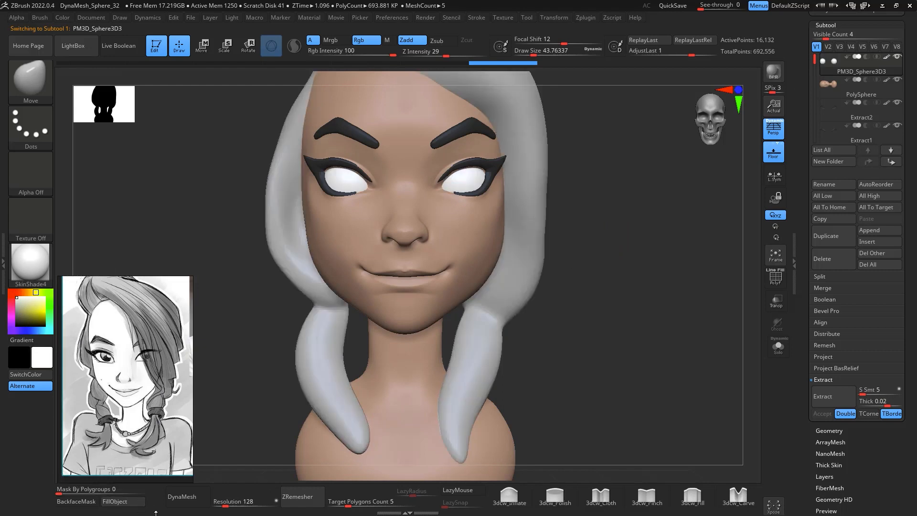
Subdivide the eyeballs twice and stamp a round black iris on them using the Standard brush with a DragRect stroke and Zadd off
left_click_drag(627, 223, 667, 287, "alt")
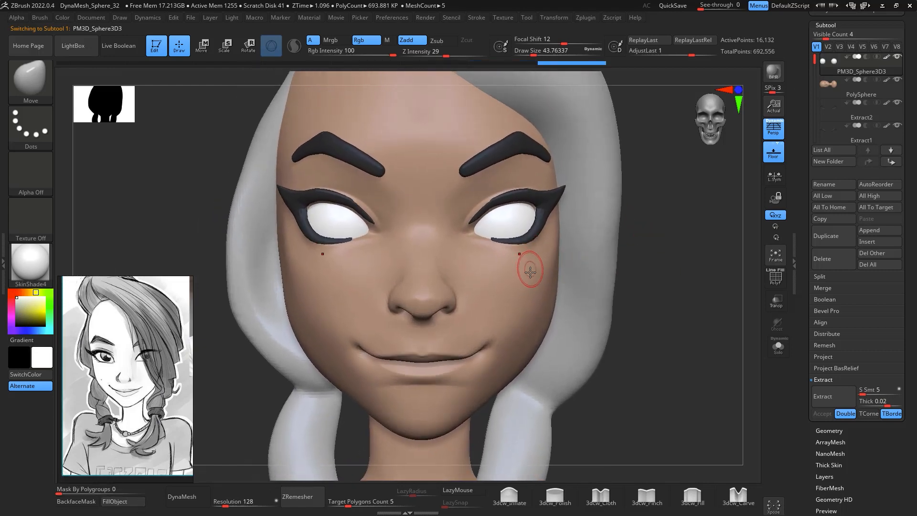
key("b")
key("s")
key("t")
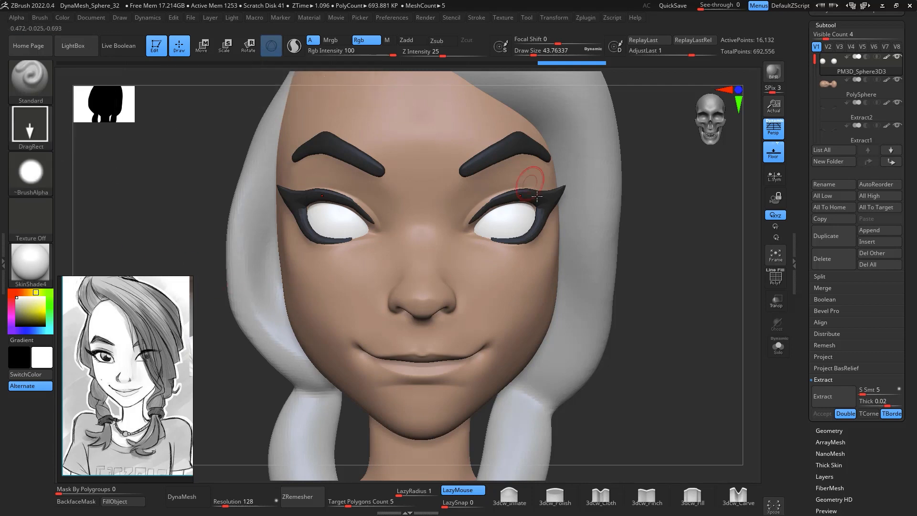
left_click_drag(36, 323, 7, 334)
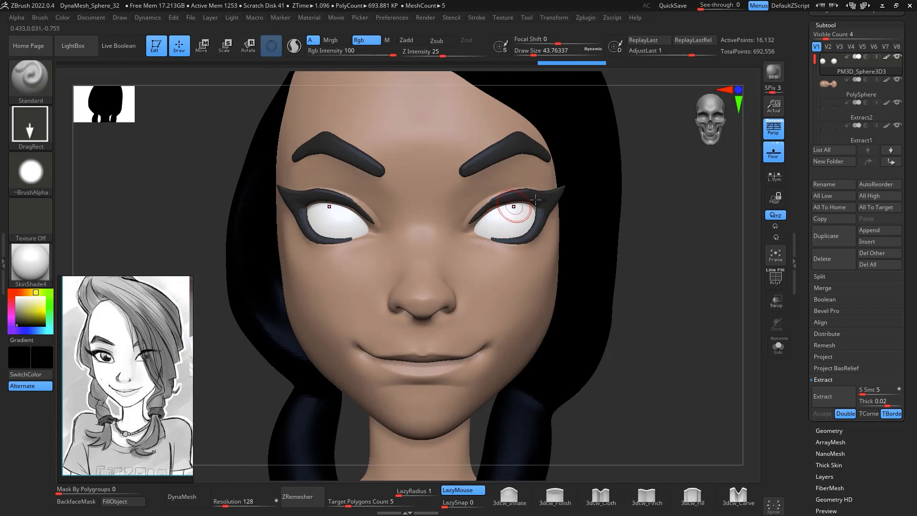
left_click_drag(667, 210, 663, 377, "alt")
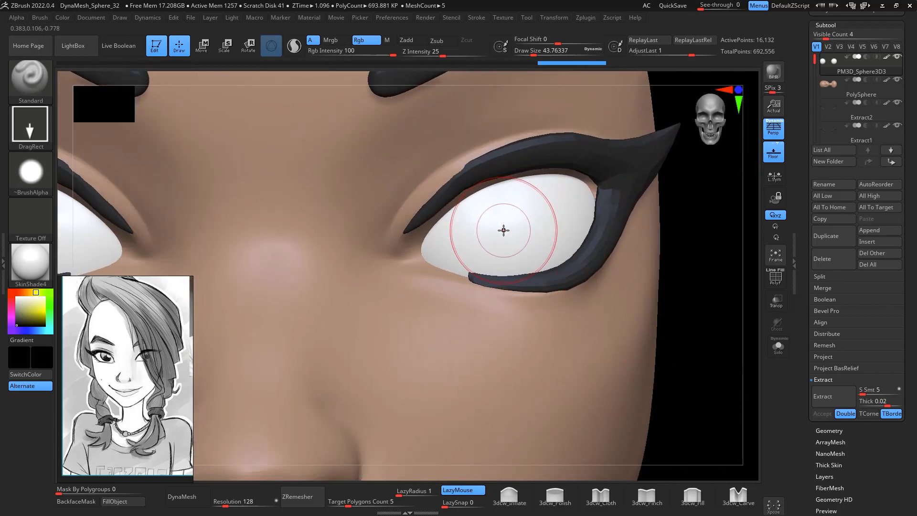
key("ctrl")
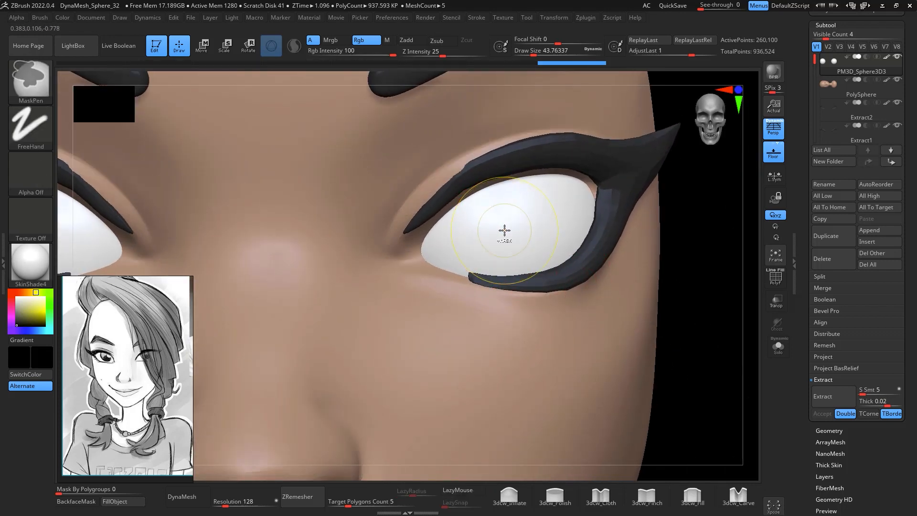
left_click_drag(504, 227, 499, 303)
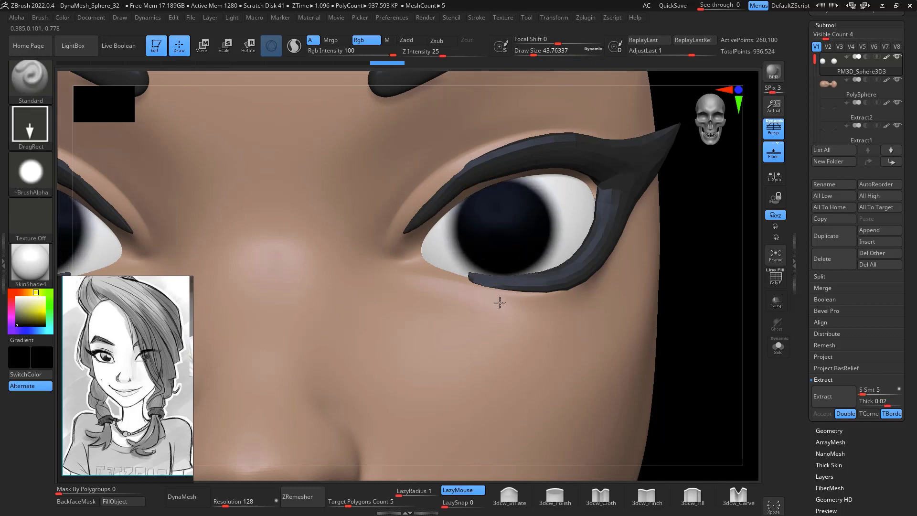
Undo the black irises and recreate them slightly larger on the white eyeballs
left_click_drag(743, 315, 743, 160, "alt")
left_click_drag(714, 252, 711, 221, "alt")
key("ctrl+z")
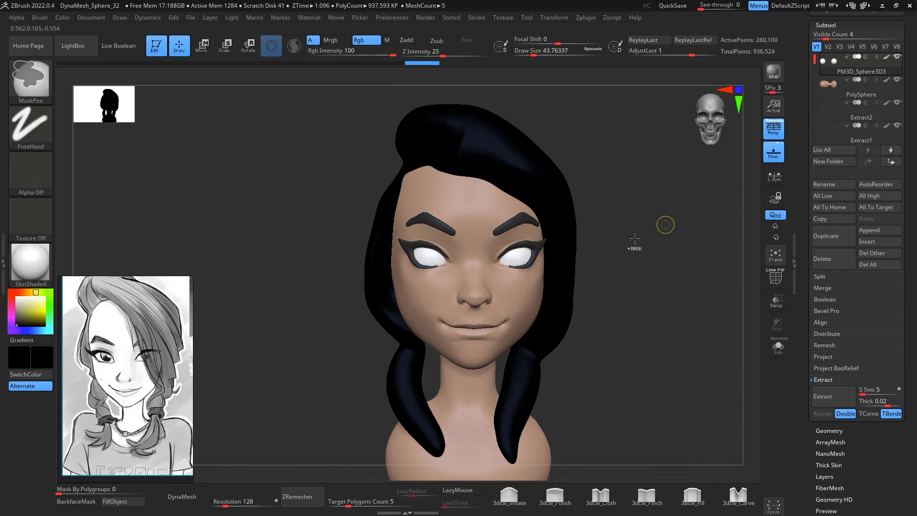
left_click_drag(620, 205, 512, 301, "alt")
key("e")
left_click_drag(507, 241, 507, 226)
mouse_move(733, 282)
left_mouse_down()
mouse_move(737, 243)
mouse_move(746, 302)
mouse_move(714, 265)
mouse_move(703, 288)
mouse_move(705, 302)
mouse_move(733, 293)
left_mouse_up()
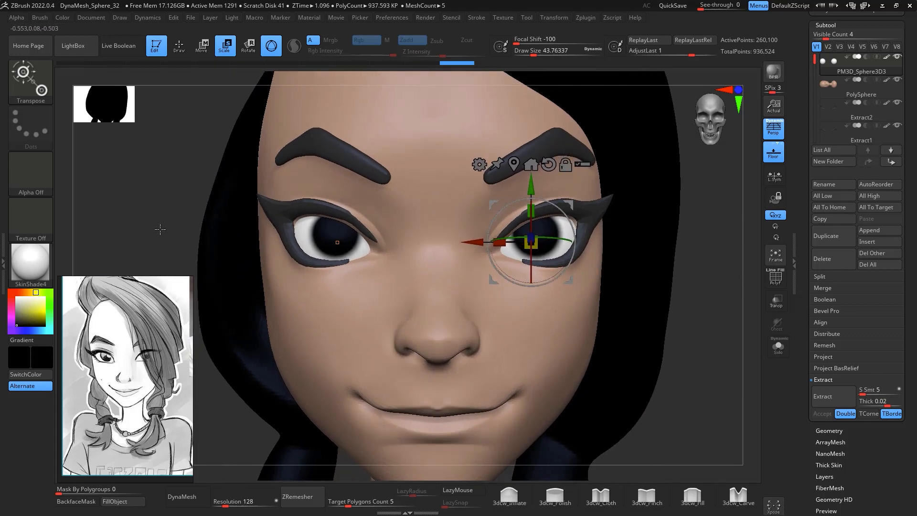
Stamp a round white highlight on the inner side of one iris and the outer side of the other with the Standard brush
key("b")
key("s")
key("t")
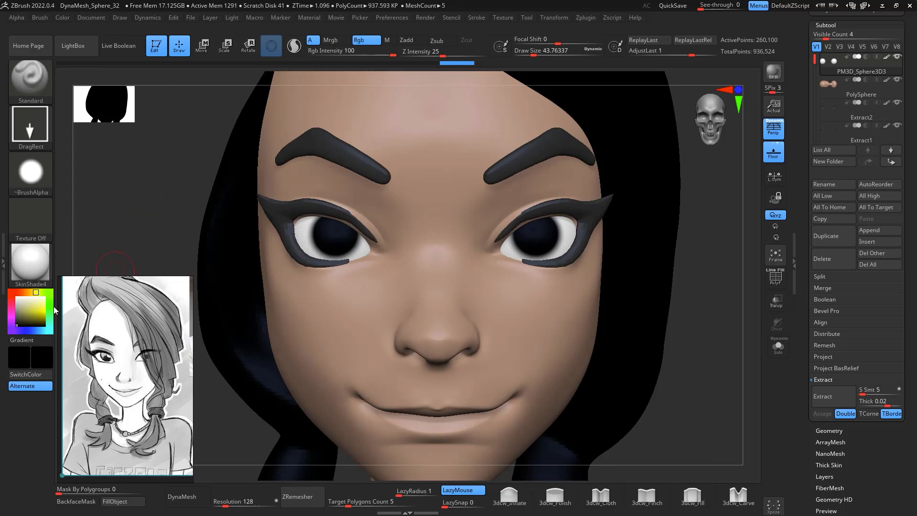
left_click(17, 298)
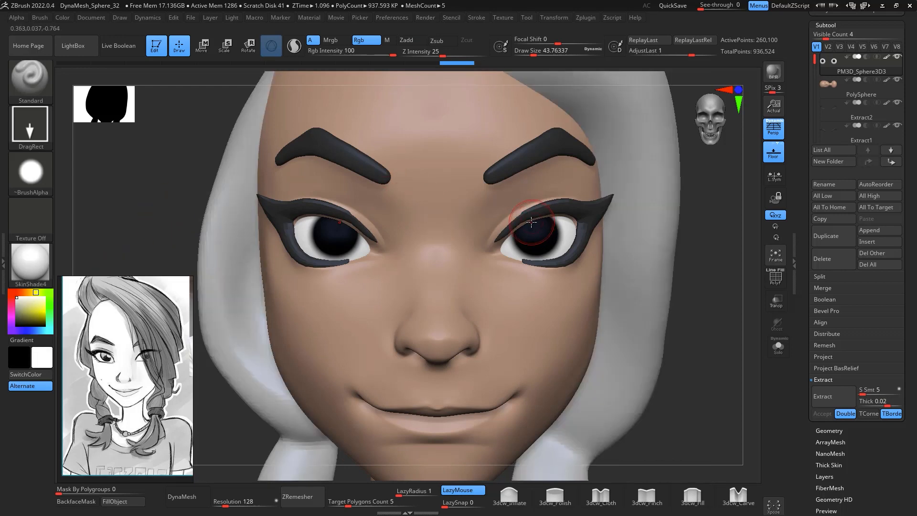
key("space")
left_click_drag(442, 269, 431, 269)
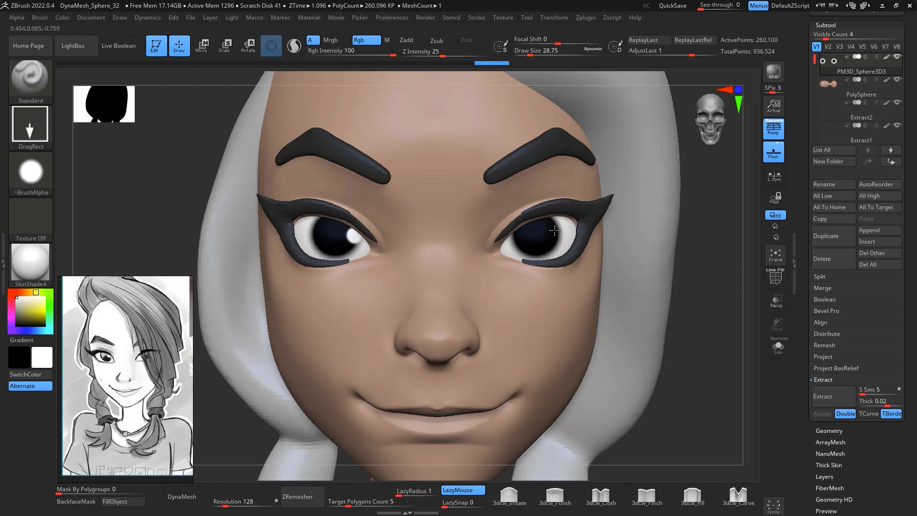
left_click_drag(560, 245, 562, 250)
mouse_move(634, 275)
right_mouse_down("ctrl")
mouse_move(686, 262)
mouse_move(629, 302)
mouse_move(651, 292)
mouse_move(661, 299)
mouse_move(655, 317)
mouse_move(540, 247)
right_mouse_up("ctrl")
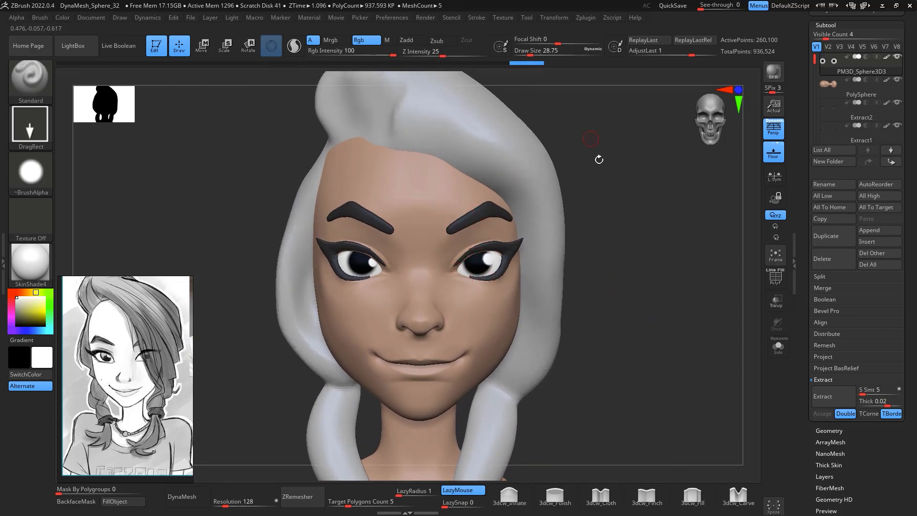
Select the PolySphere head subtool and prepare the Move brush at a draw size of about 124 for reshaping the mouth corners
right_click_drag(641, 303, 624, 289)
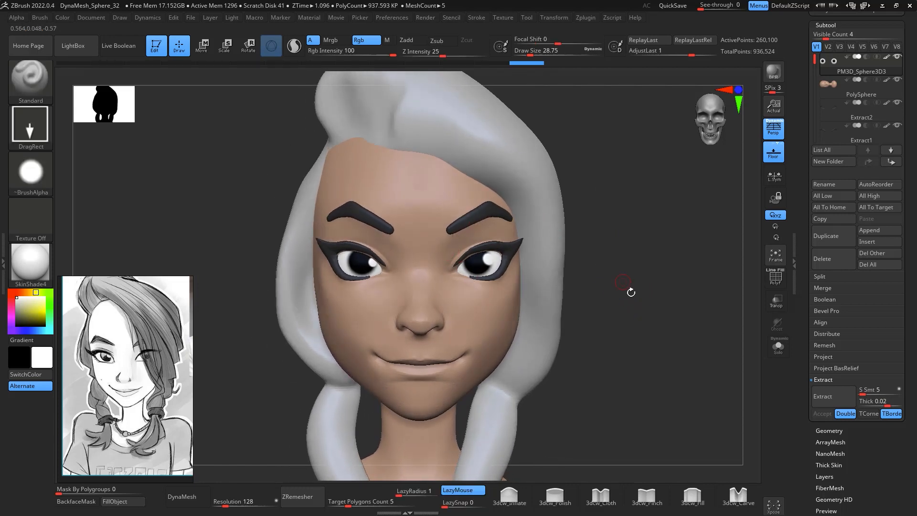
right_click_drag(624, 326, 574, 285)
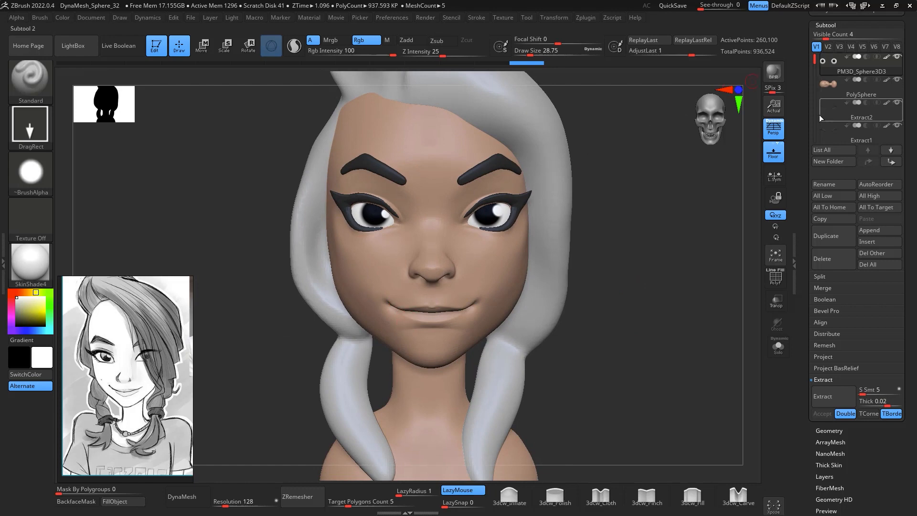
key("space")
left_click_drag(486, 280, 499, 281)
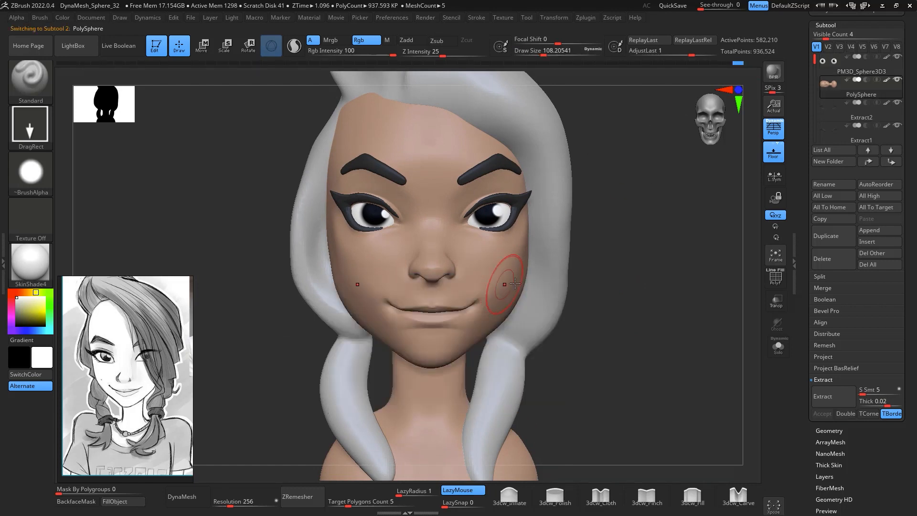
right_click_drag(632, 281, 478, 306)
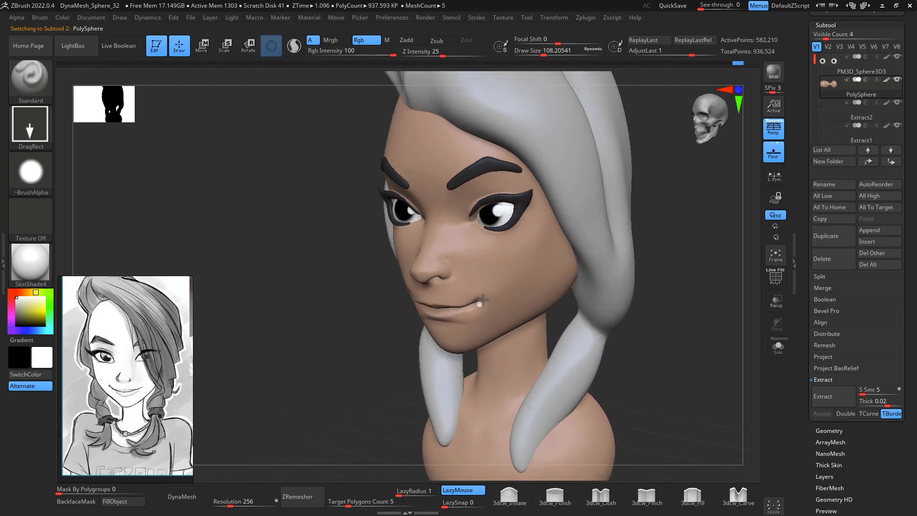
mouse_move(482, 299)
left_mouse_down()
mouse_move(489, 334)
mouse_move(481, 298)
left_mouse_up()
key("b")
key("m")
key("v")
key("space")
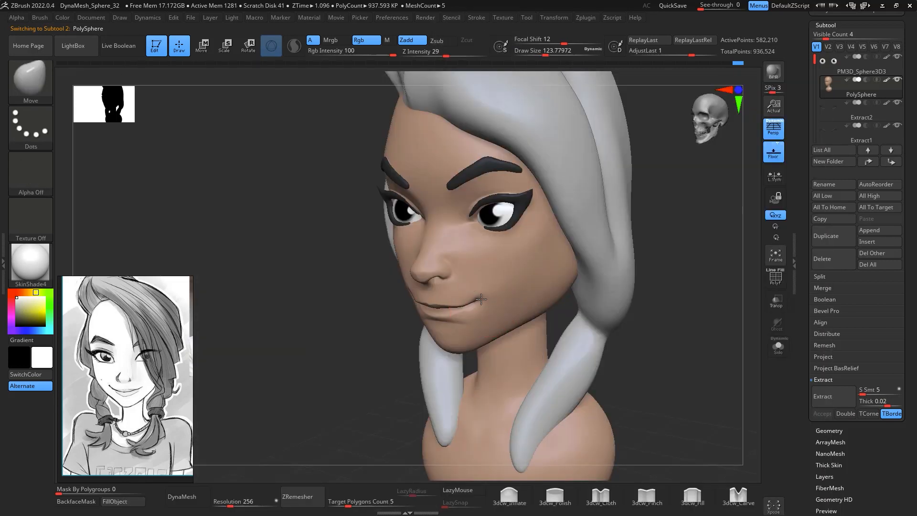
Adjust the mouth corners and cheeks from profile and three-quarter views with Move and Smooth
left_click_drag(640, 276, 731, 256)
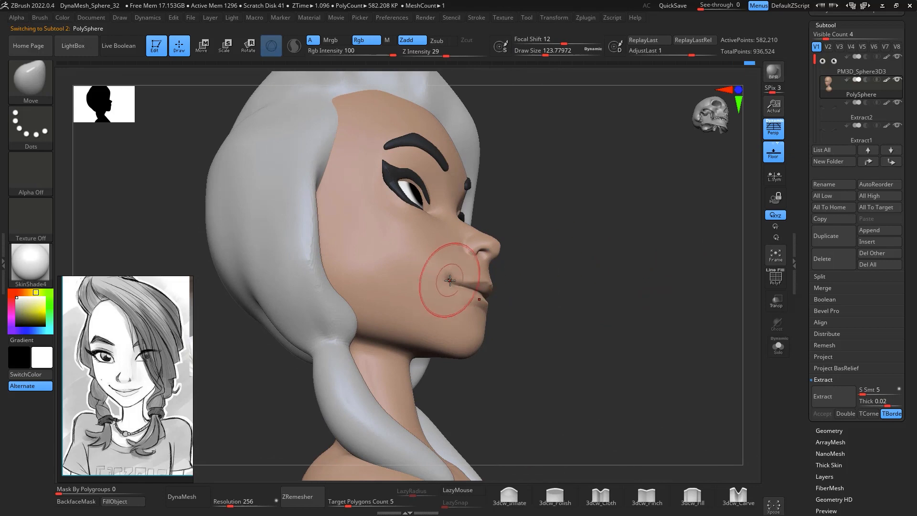
left_click_drag(632, 279, 522, 306)
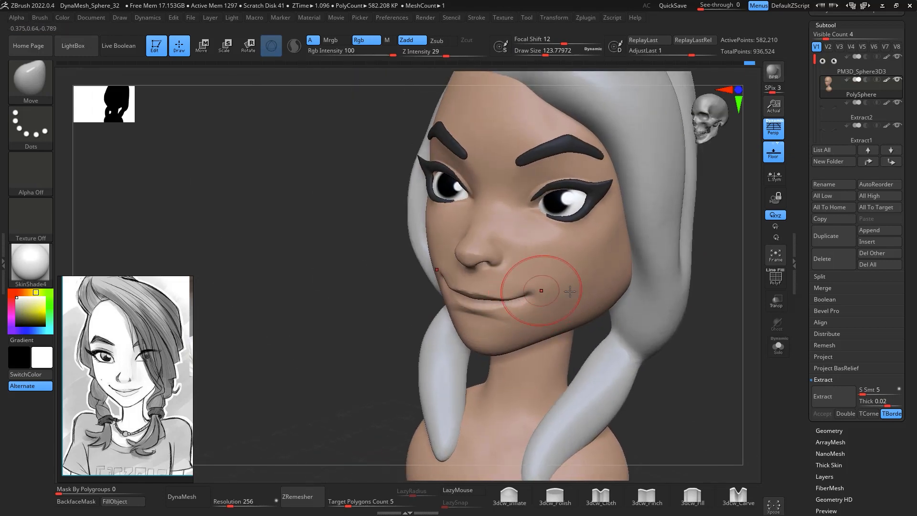
mouse_move(693, 303)
left_mouse_down()
mouse_move(720, 311)
mouse_move(621, 277)
left_mouse_up()
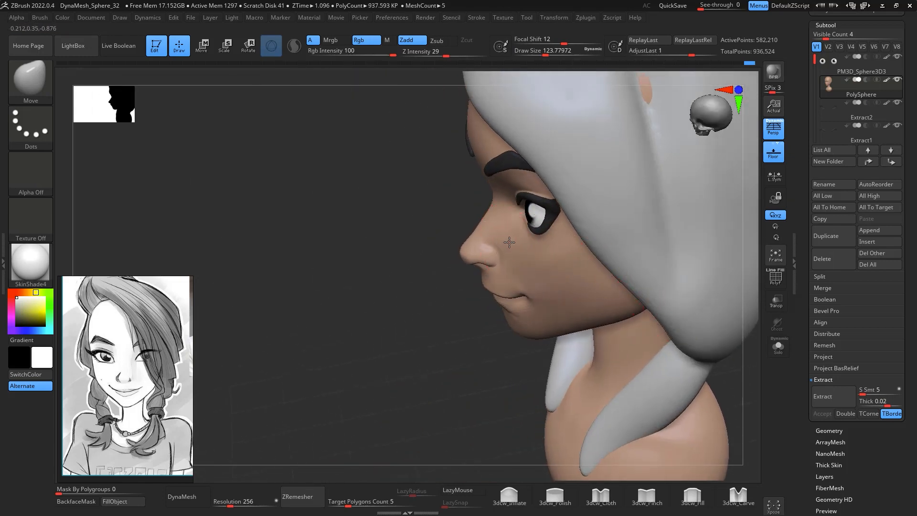
left_click_drag(470, 340, 549, 353)
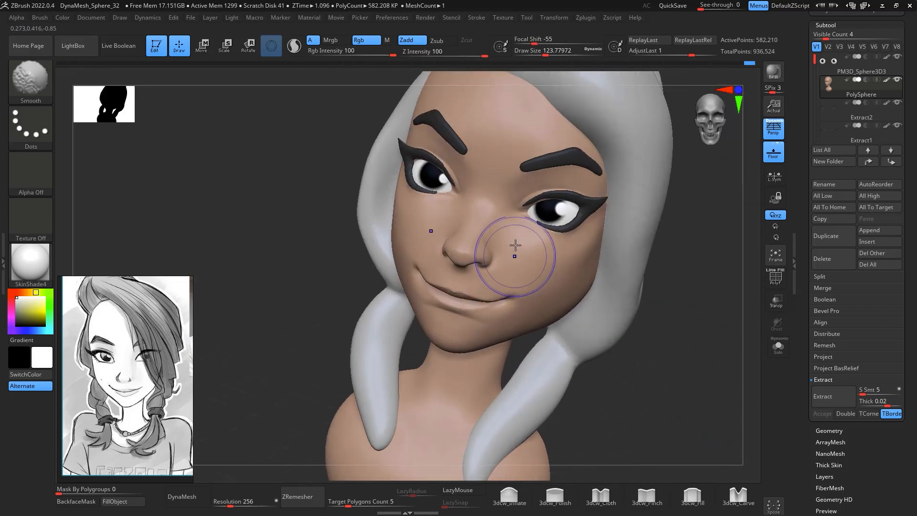
mouse_move(671, 334)
left_mouse_down("shift")
mouse_move(698, 345)
mouse_move(698, 307)
mouse_move(677, 284)
mouse_move(664, 297)
left_mouse_up("shift")
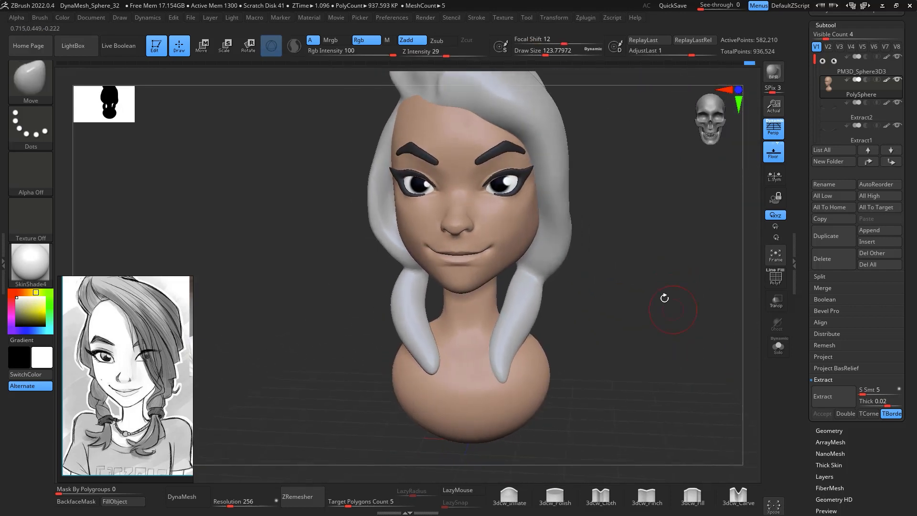
Reshape the chin and jawline in profile with the Move brush at a draw size of about 158
right_click_drag(465, 293, 484, 272)
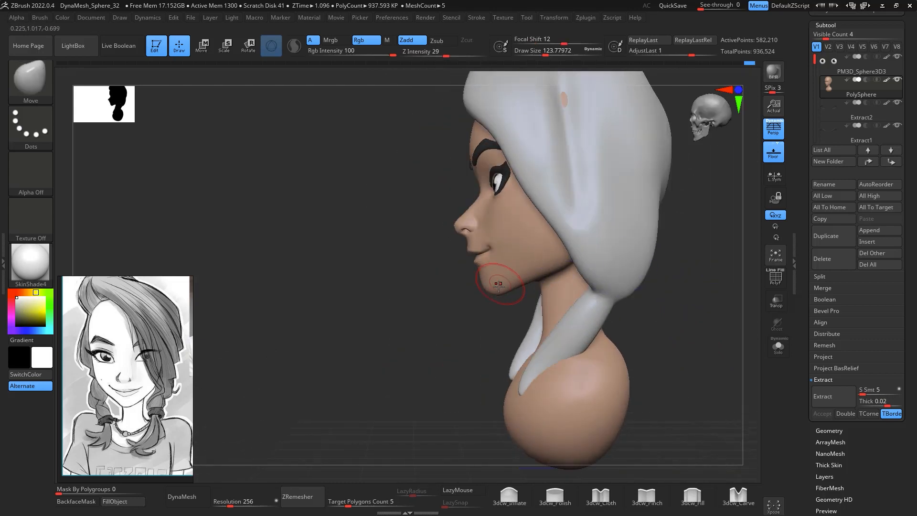
key("space")
left_click_drag(499, 297, 501, 296)
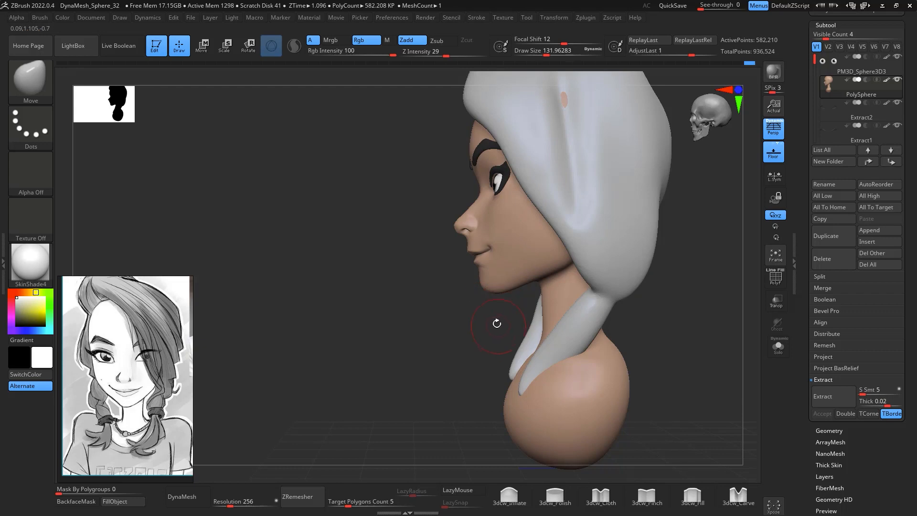
right_click_drag(495, 322, 510, 372, "ctrl")
key("space")
left_click_drag(501, 293, 507, 291)
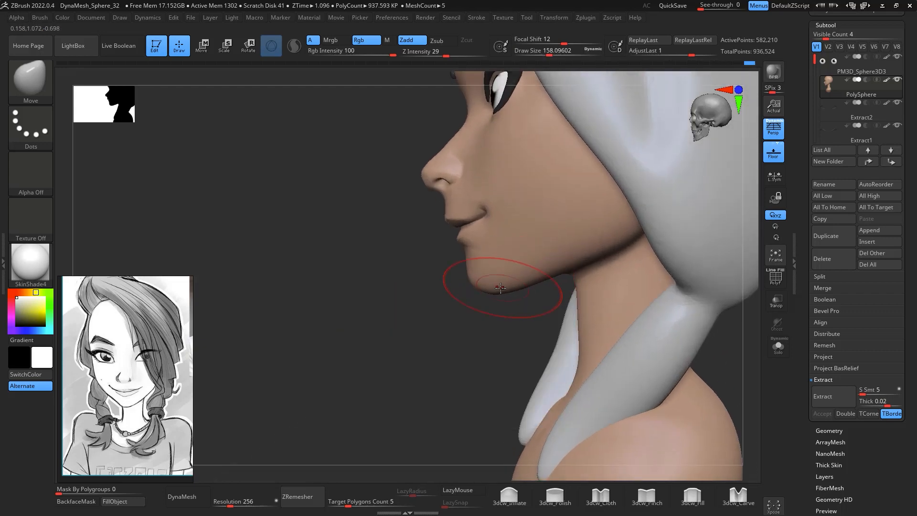
left_click_drag(463, 339, 555, 272)
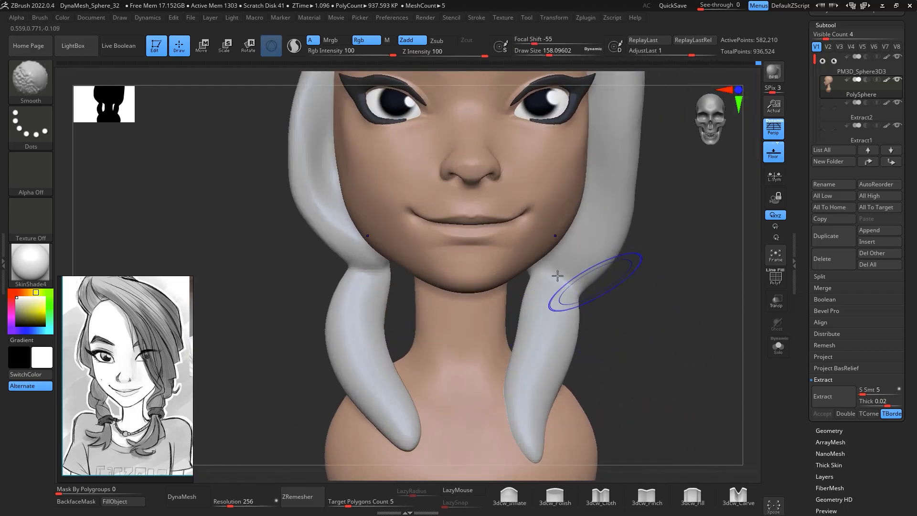
Refine the jaw and cheek contours from front and low three-quarter views with Move and Smooth
right_click_drag(667, 310, 633, 354, "ctrl")
left_click_drag(420, 197, 416, 177, "shift")
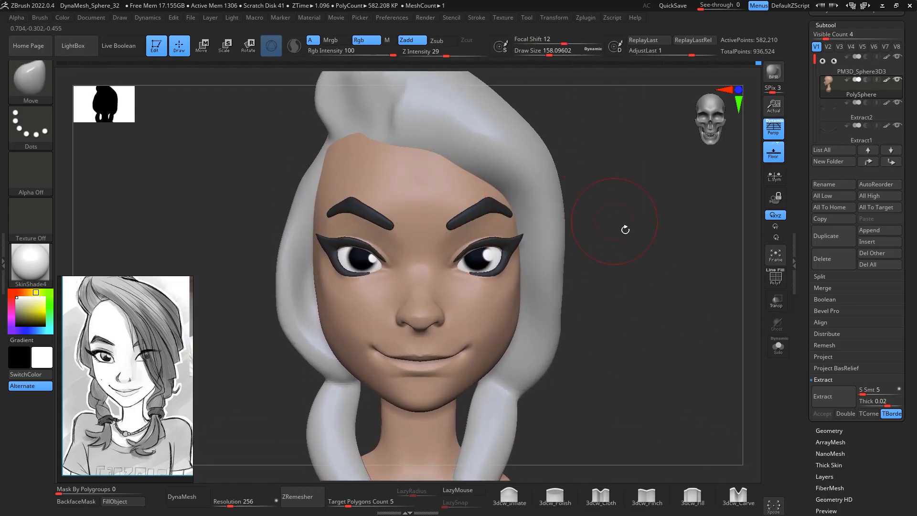
left_click_drag(624, 227, 557, 213)
left_click_drag(679, 232, 645, 195)
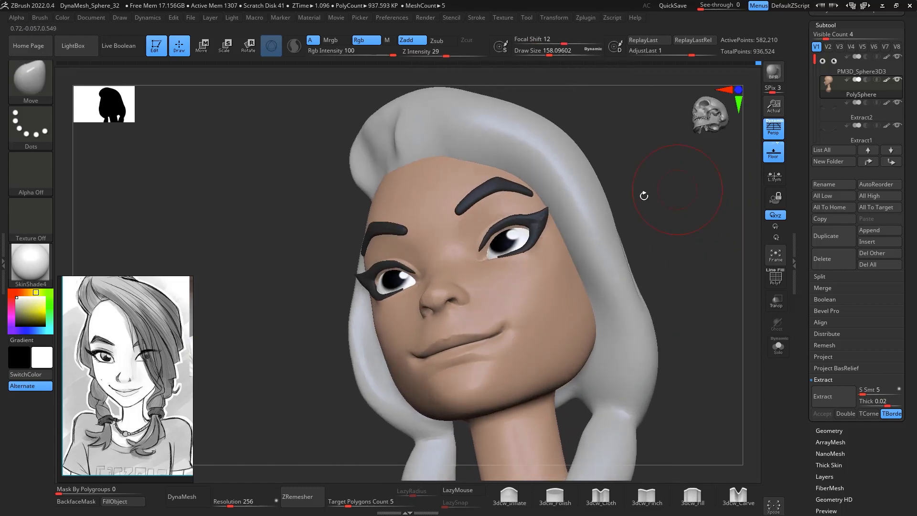
left_click_drag(485, 191, 502, 174, "shift")
mouse_move(630, 215)
left_mouse_down("shift")
mouse_move(678, 292)
mouse_move(667, 238)
mouse_move(653, 250)
mouse_move(640, 239)
mouse_move(651, 250)
mouse_move(613, 285)
left_mouse_up("shift")
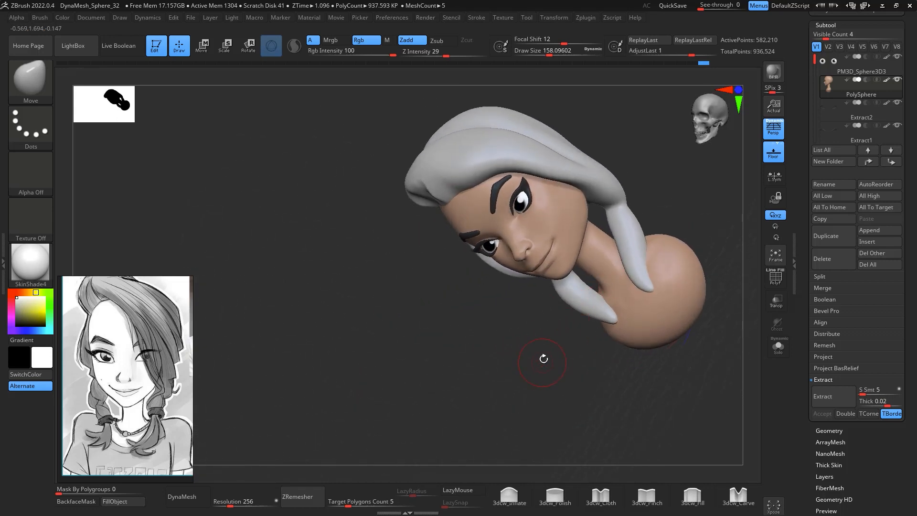
Adjust the cheeks and the area beside the mouth with Move and Smooth at a draw size of about 101
left_click_drag(543, 359, 544, 401, "alt")
key("space")
mouse_move(599, 219)
left_mouse_down()
mouse_move(589, 219)
mouse_move(573, 251)
left_mouse_up()
mouse_move(554, 370)
left_mouse_down()
mouse_move(546, 388)
mouse_move(548, 318)
left_mouse_up()
left_click_drag(669, 234, 686, 221, "shift")
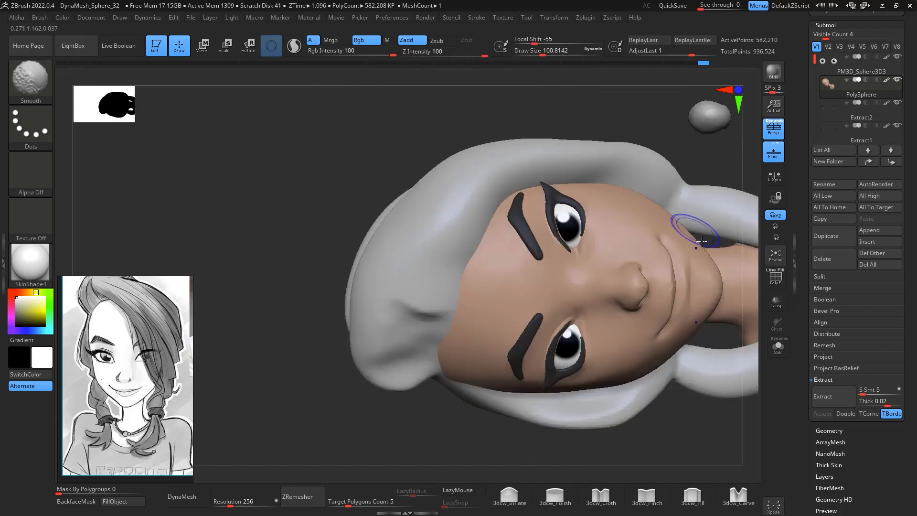
left_click_drag(676, 456, 642, 310, "alt")
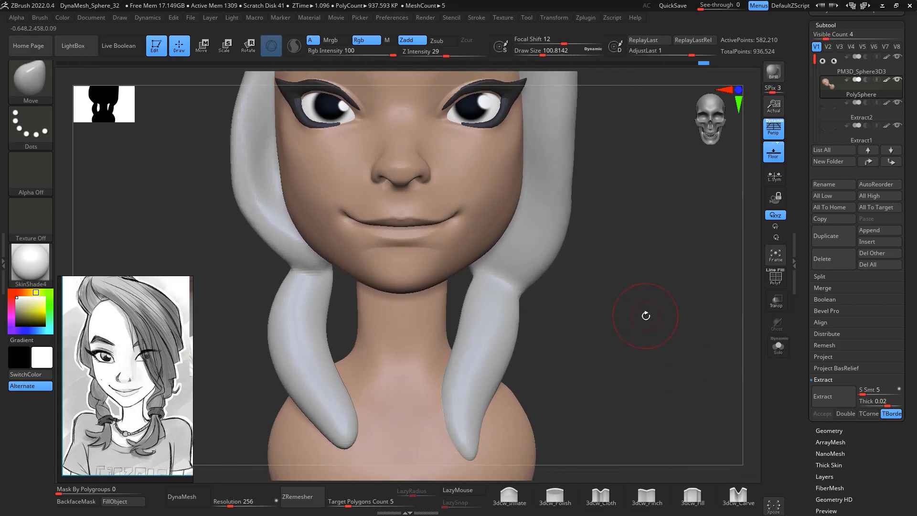
Reselect the Move brush, enlarge its draw size and refine the lower lip and chin from the front
key("b")
key("m")
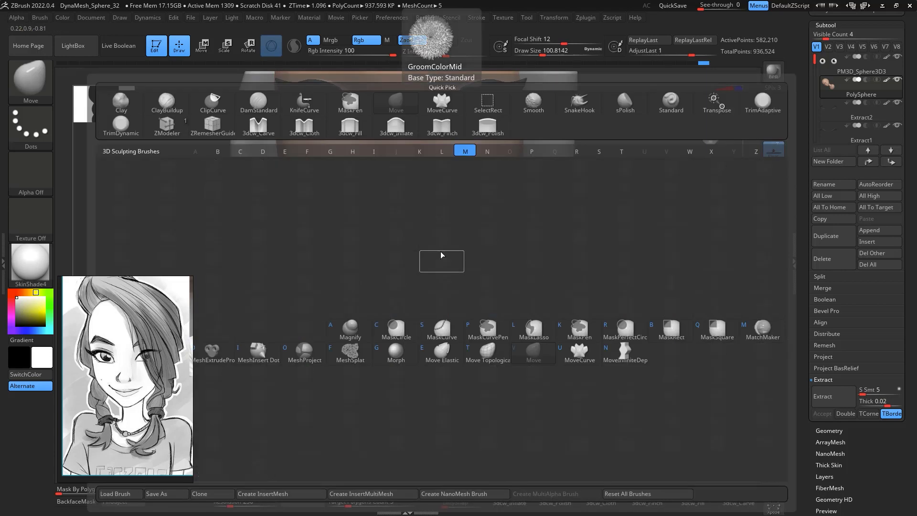
key("v")
key("space")
left_click_drag(440, 250, 448, 249)
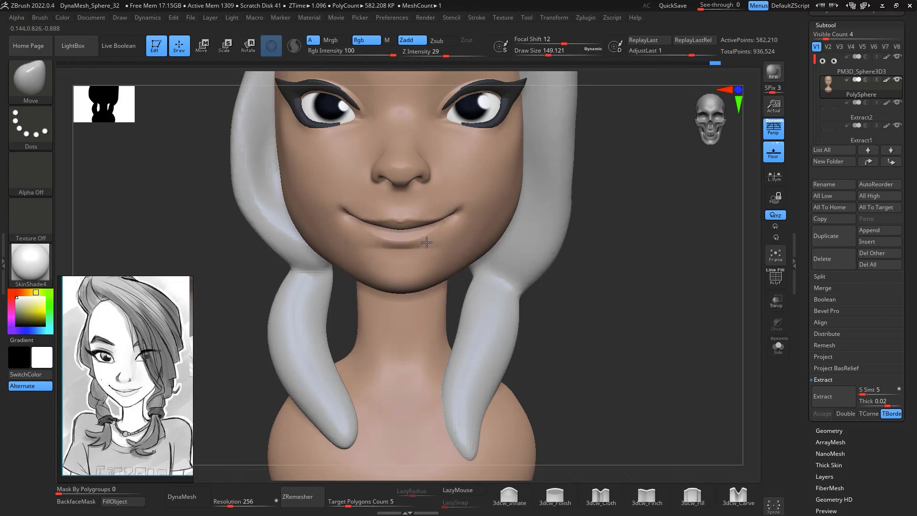
left_click_drag(629, 274, 611, 294, "alt")
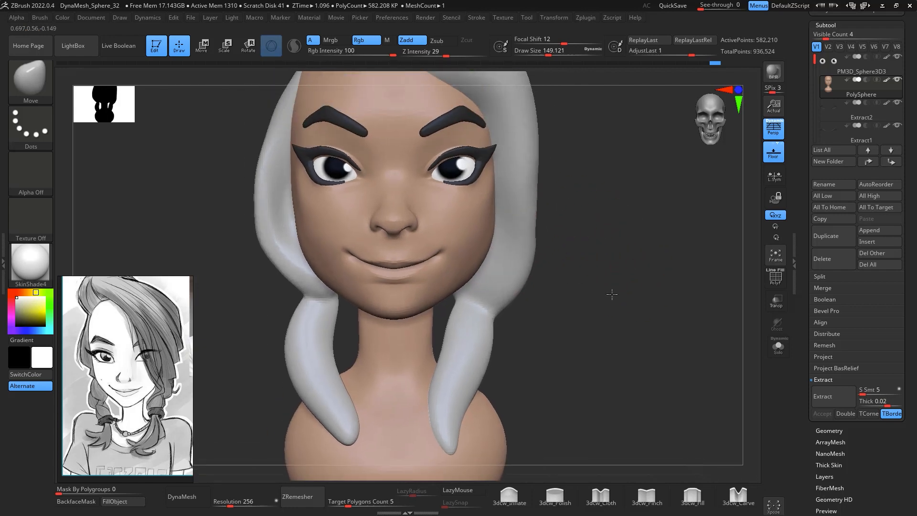
left_click_drag(691, 256, 693, 333, "alt")
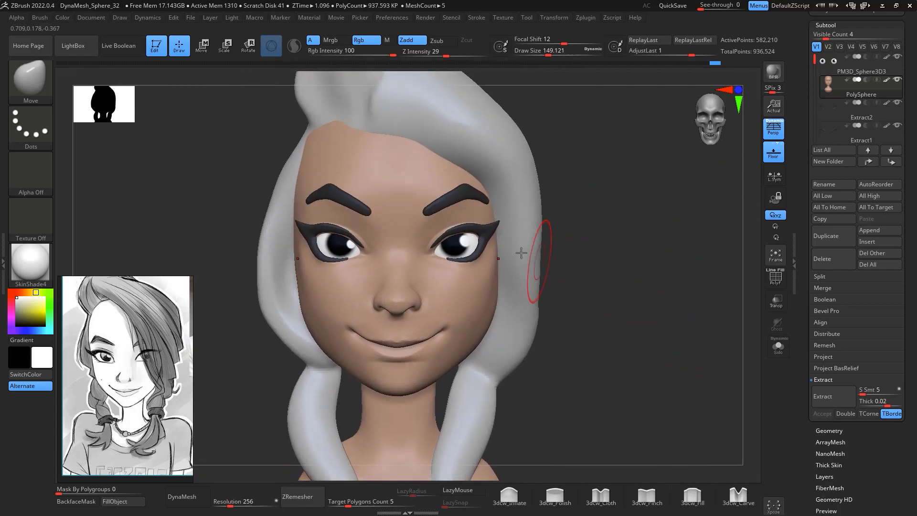
Select the Extract2 lash subtool and thin and reshape its lower outer curves with Move and Smooth at a draw size of about 62
key("space")
left_click_drag(568, 258, 624, 307)
left_click(408, 270, "alt")
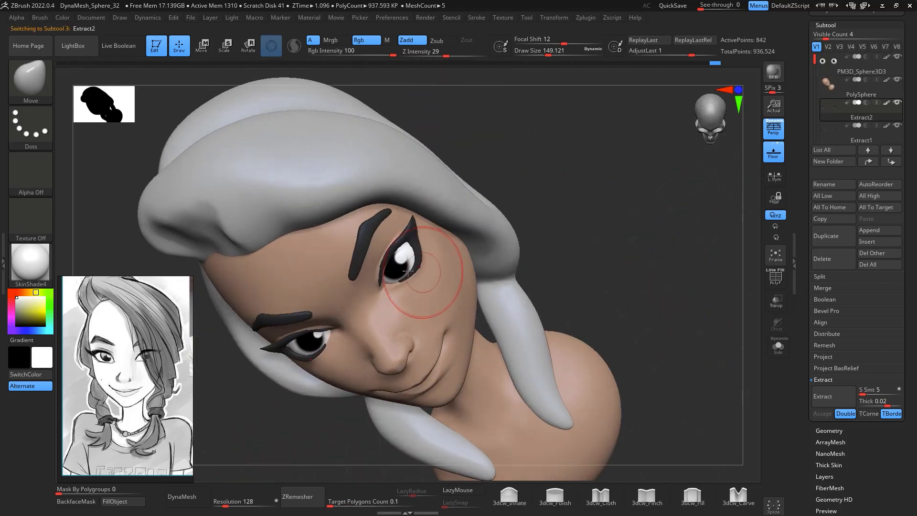
key("space")
left_click_drag(408, 269, 399, 269)
mouse_move(544, 206)
left_mouse_down("alt")
mouse_move(578, 178)
mouse_move(616, 185)
mouse_move(697, 229)
left_mouse_up("alt")
key("space")
left_click_drag(521, 278, 510, 279)
key("shift")
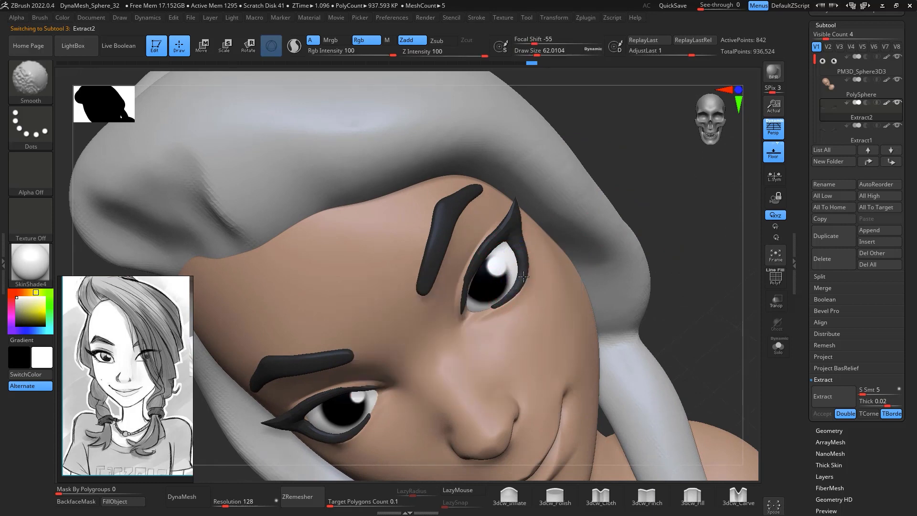
mouse_move(522, 260)
left_mouse_down("shift")
mouse_move(518, 249)
mouse_move(516, 268)
left_mouse_up("shift")
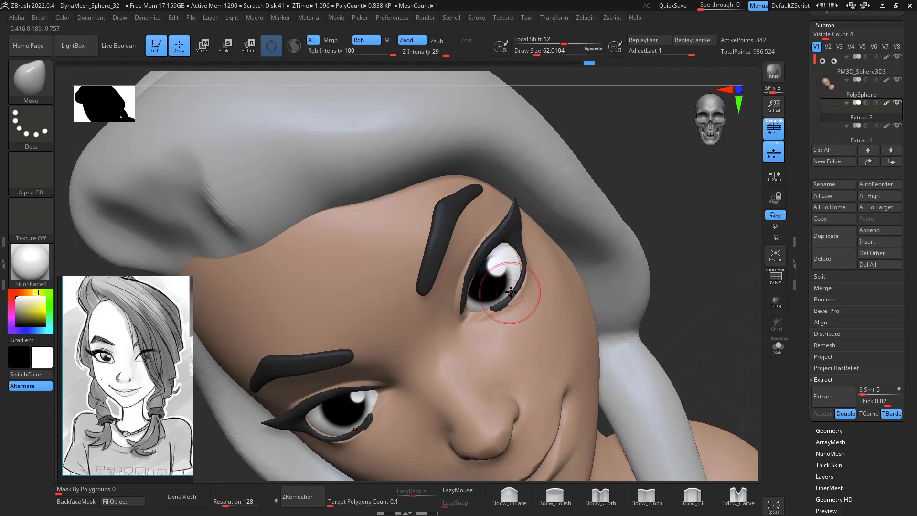
key("shift")
mouse_move(522, 281)
left_mouse_down()
mouse_move(502, 309)
mouse_move(524, 285)
left_mouse_up()
mouse_move(635, 201)
left_mouse_down("shift")
mouse_move(681, 178)
mouse_move(640, 199)
left_mouse_up("shift")
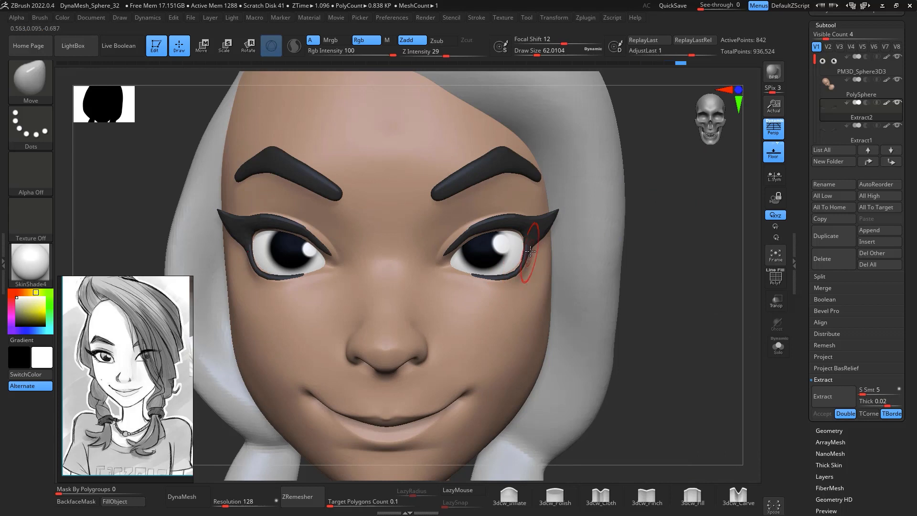
left_click_drag(680, 347, 637, 266, "alt")
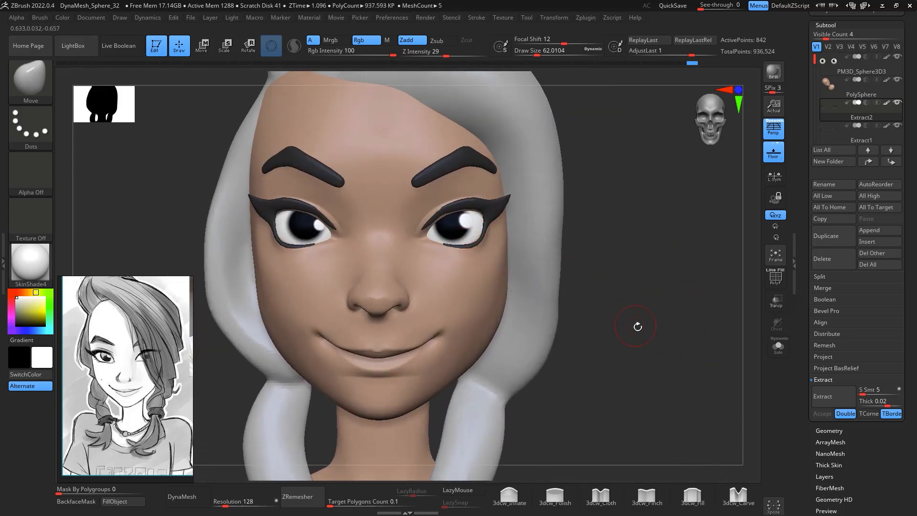
Select the PolySphere head subtool and adjust the nose and upper lip in profile with Move at a draw size of about 274
left_click_drag(638, 323, 548, 327, "shift")
key("space")
left_click_drag(466, 347, 483, 347)
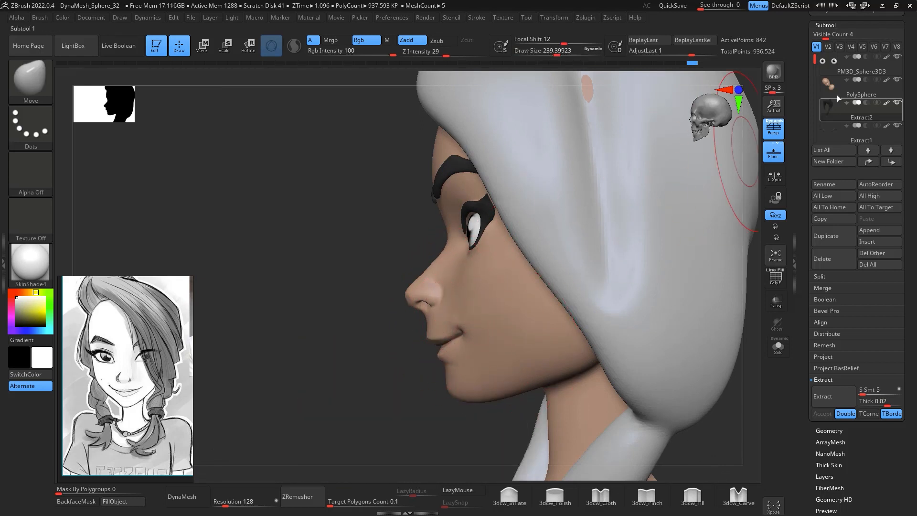
left_click(467, 303, "alt")
key("space")
left_click_drag(431, 316, 436, 316)
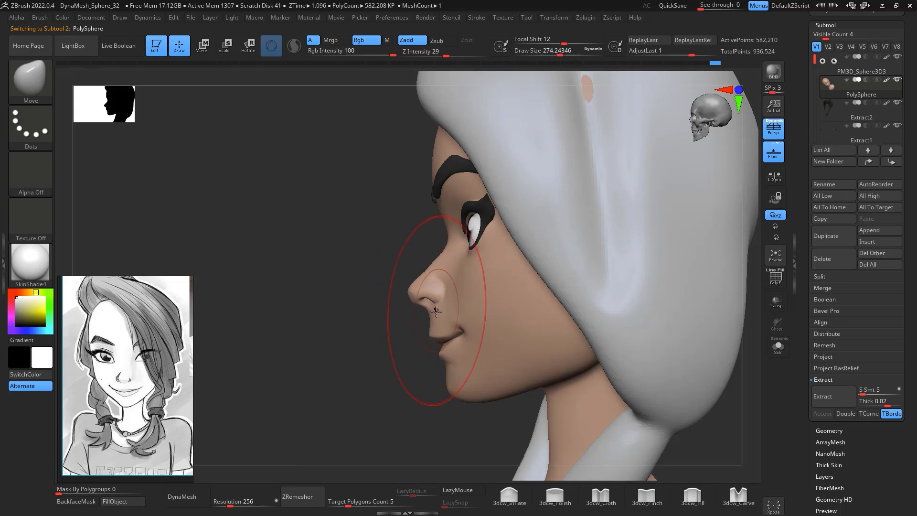
Reshape the mouth corners and cheeks from several angles with Move at a draw size of about 158
mouse_move(436, 311)
right_mouse_down()
mouse_move(534, 377)
mouse_move(623, 317)
mouse_move(678, 325)
mouse_move(666, 322)
right_mouse_up()
key("space")
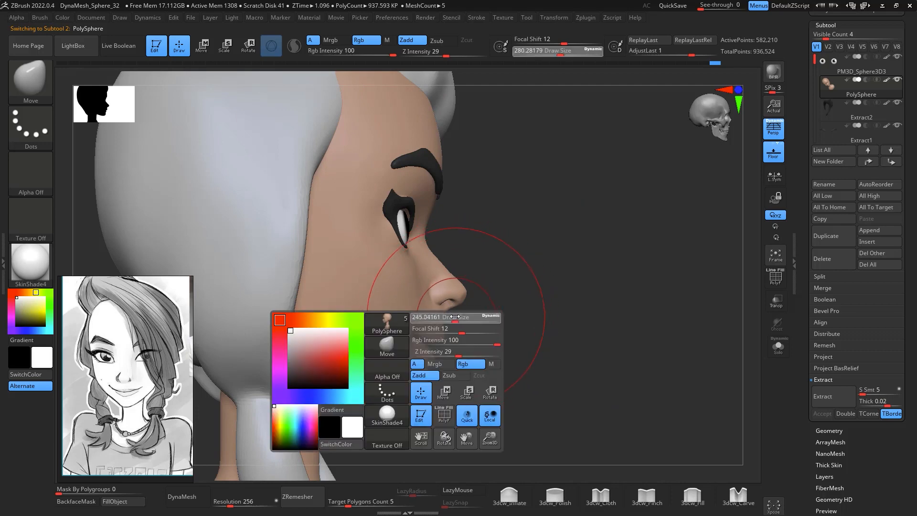
left_click_drag(454, 318, 444, 319)
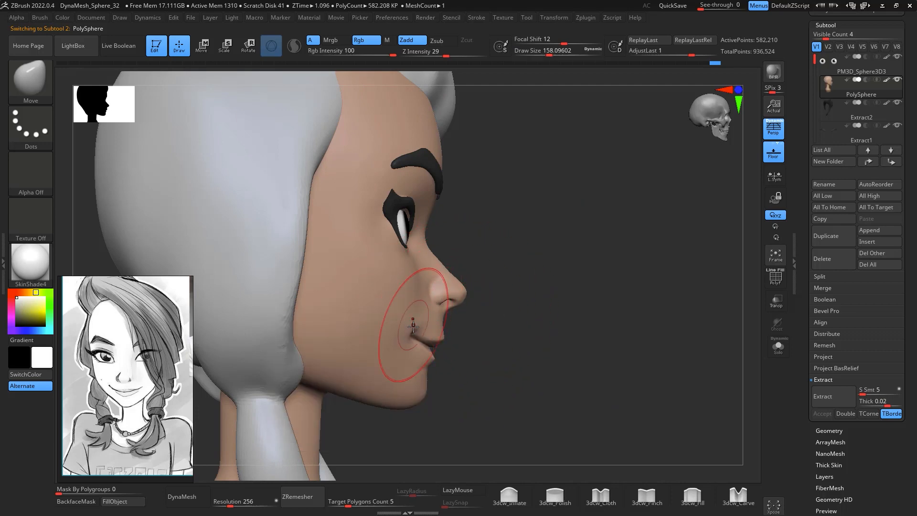
right_click_drag(587, 330, 465, 334)
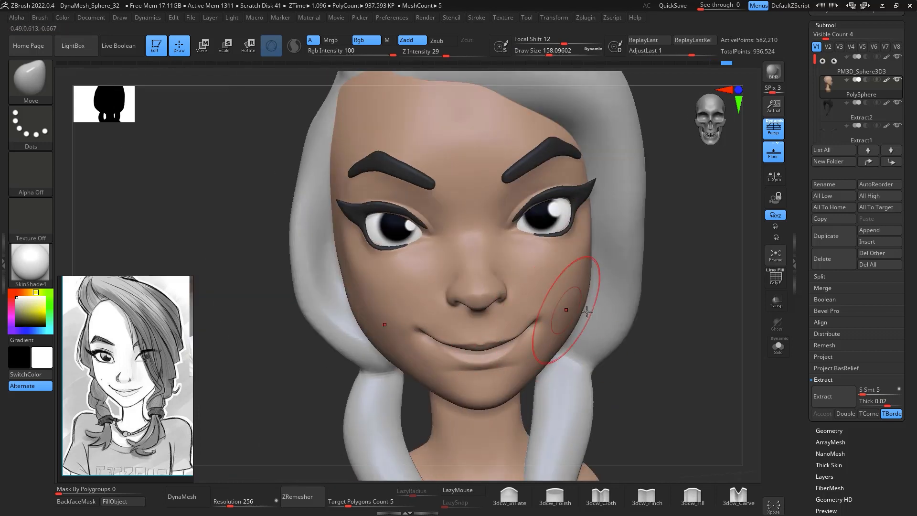
right_click_drag(644, 326, 525, 267, "shift")
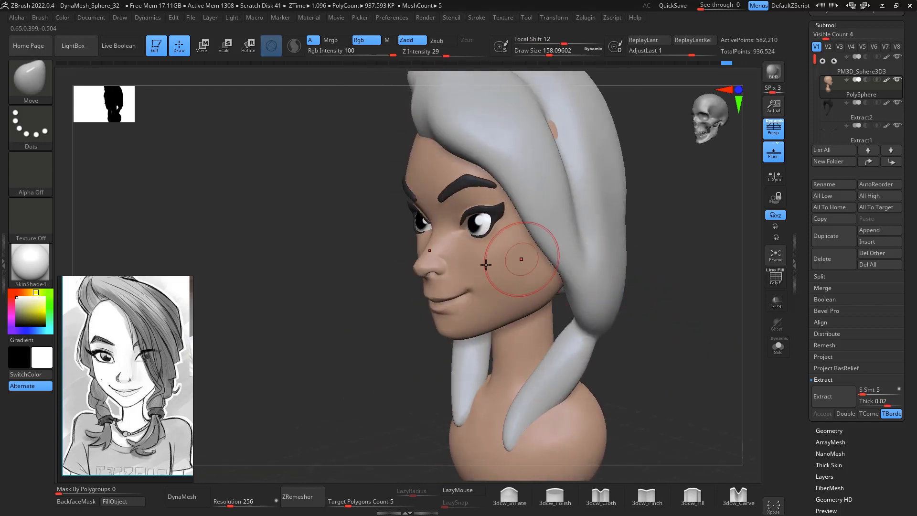
right_click_drag(621, 289, 701, 310)
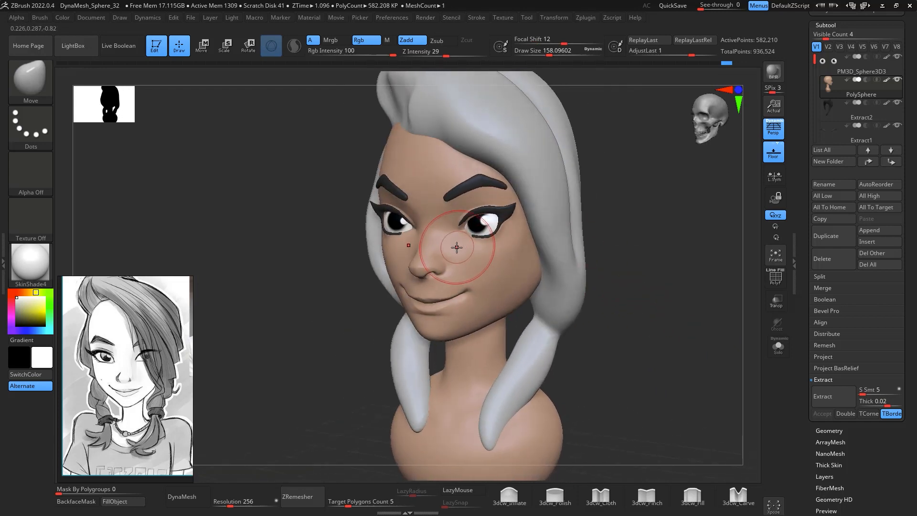
mouse_move(654, 276)
right_mouse_down("shift")
mouse_move(638, 278)
mouse_move(645, 309)
mouse_move(592, 296)
right_mouse_up("shift")
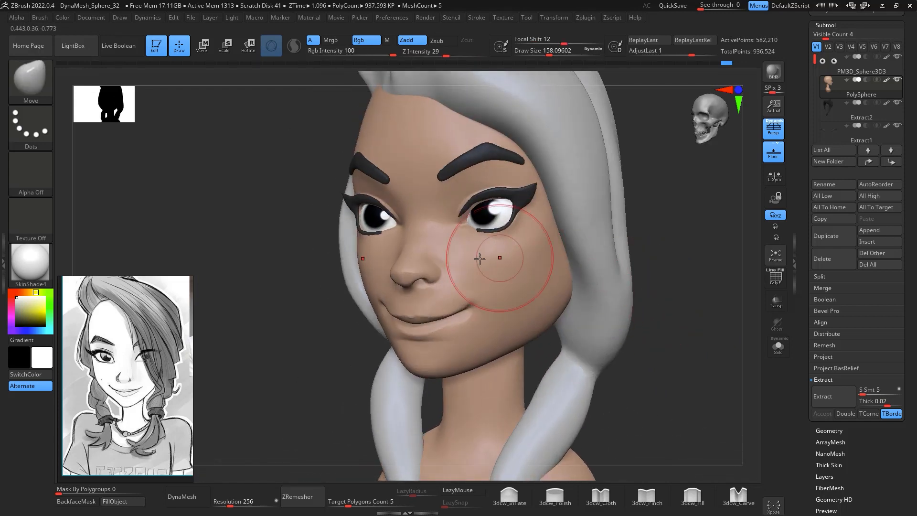
Build up the cheeks beside the nose with ClayBuildup at a draw size of about 101 and smooth the strokes
key("b")
key("c")
key("b")
key("space")
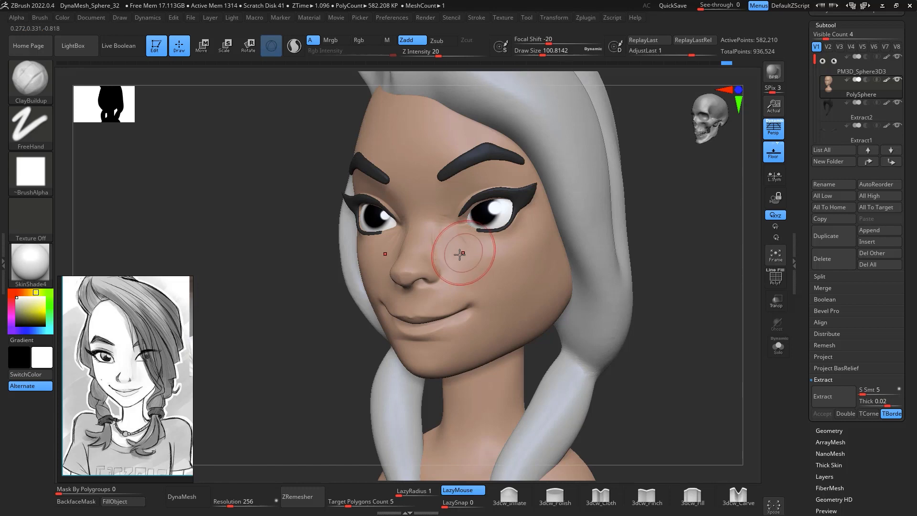
key("shift")
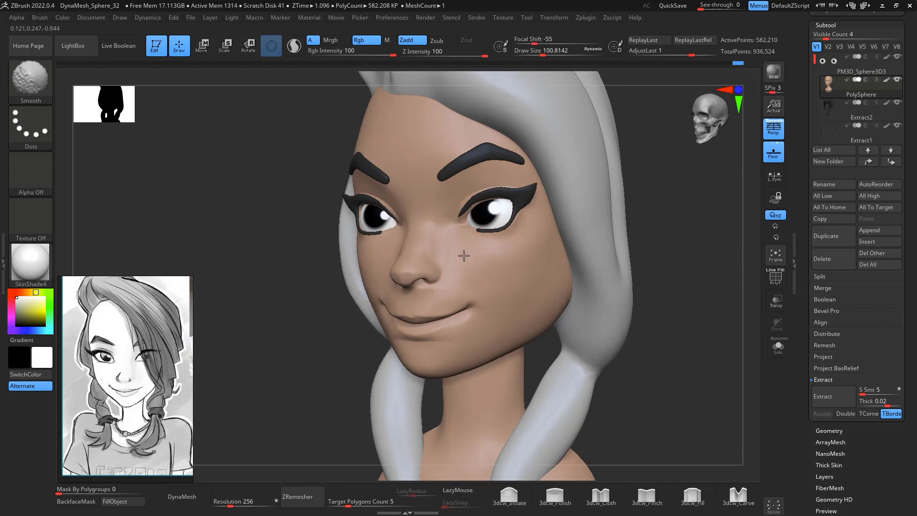
mouse_move(635, 279)
left_mouse_down()
mouse_move(697, 307)
mouse_move(656, 284)
left_mouse_up()
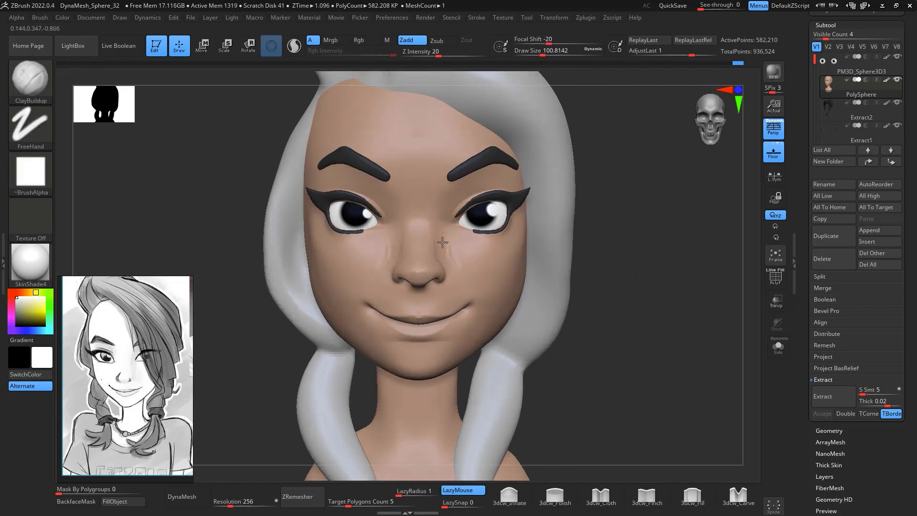
left_click_drag(625, 267, 452, 252)
key("shift")
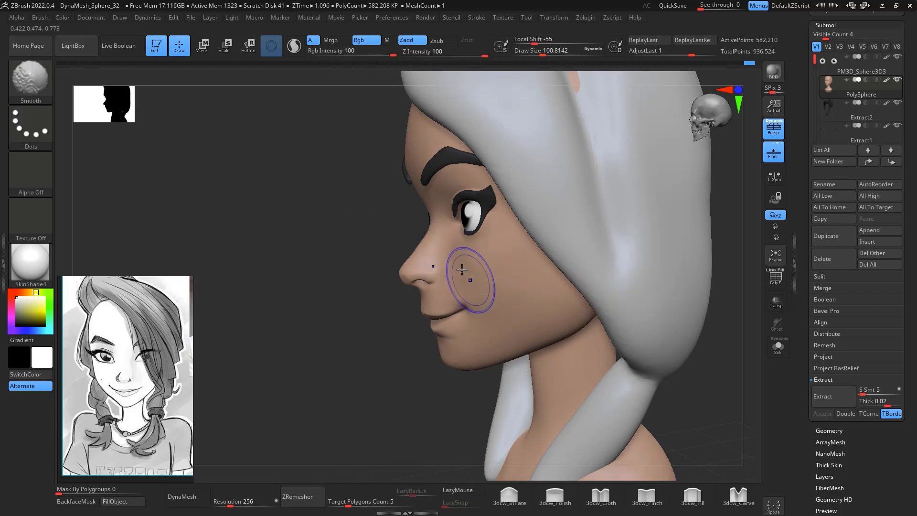
left_click_drag(721, 330, 687, 358, "shift")
Carve the creases around the nostril wings with DamStandard at a draw size of about 37 and smooth them
mouse_move(448, 399)
left_mouse_down("alt")
mouse_move(452, 303)
mouse_move(434, 311)
left_mouse_up("alt")
key("b")
key("d")
key("s")
key("space")
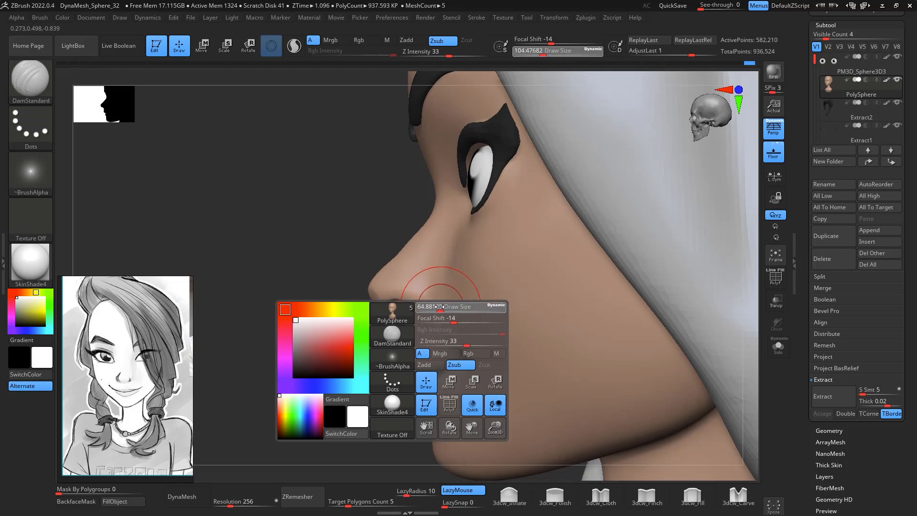
left_click_drag(413, 271, 421, 268)
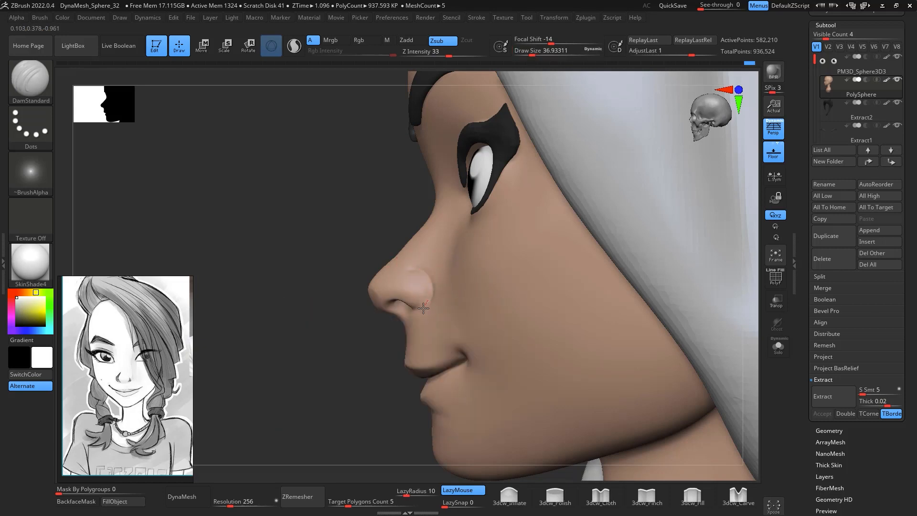
left_click_drag(484, 242, 485, 243)
left_click_drag(374, 425, 454, 286, "shift")
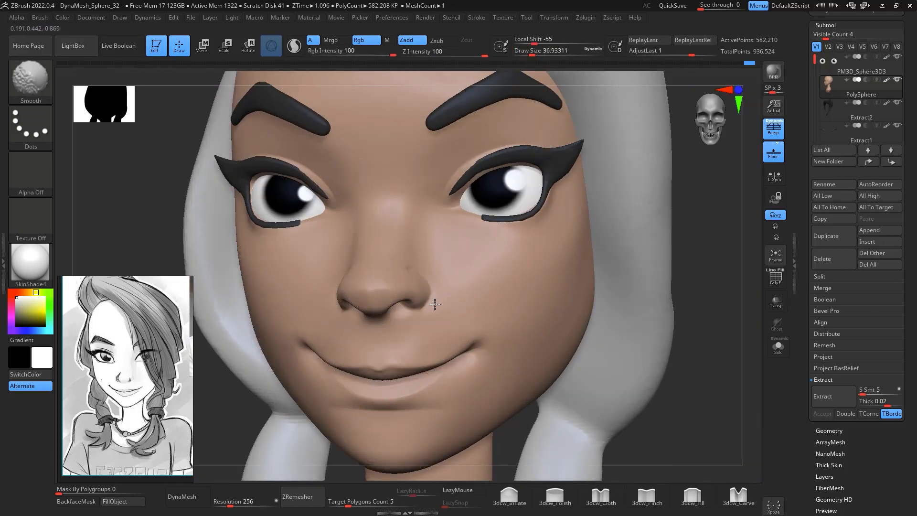
Frame the whole bust from the front and enlarge the brush draw size to about 338
mouse_move(687, 349)
left_mouse_down("shift")
mouse_move(704, 377)
mouse_move(688, 293)
mouse_move(671, 264)
mouse_move(659, 319)
left_mouse_up("shift")
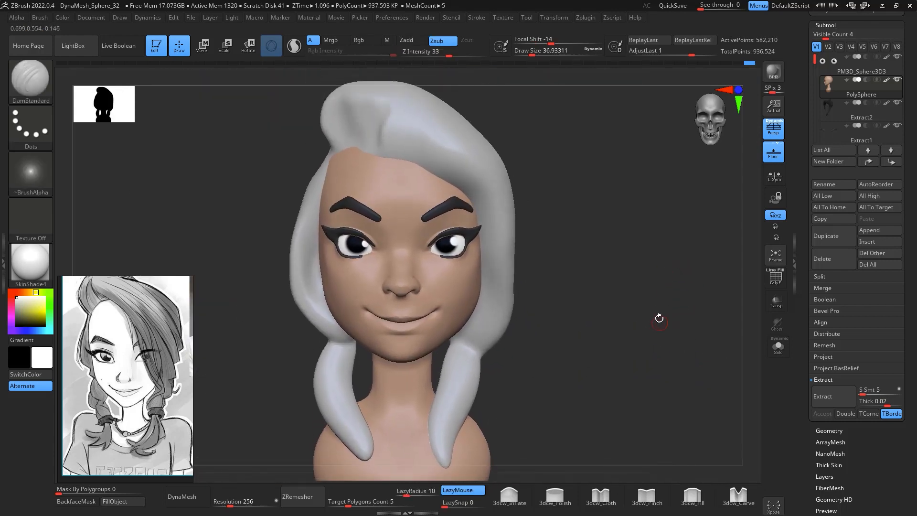
key("space")
left_click_drag(445, 316, 479, 316)
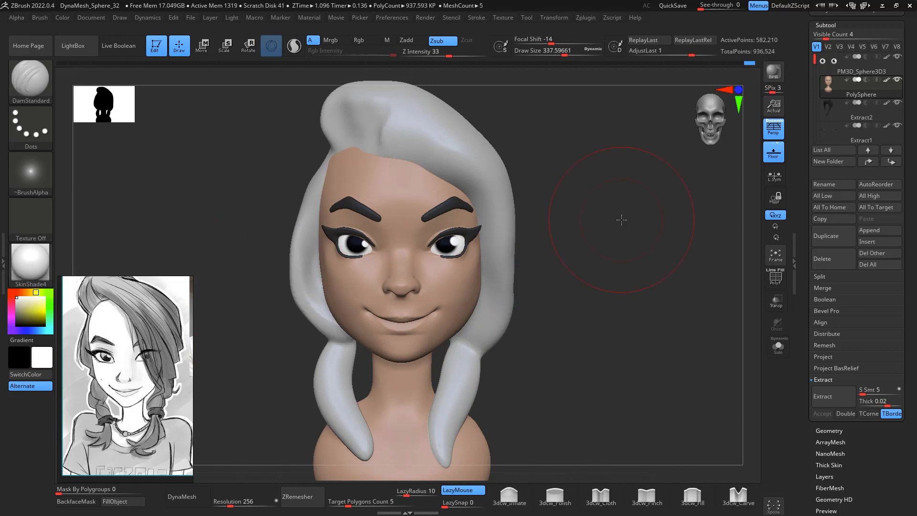
Show the perspective camera settings and move the reference drawing to the opposite side of the bust
mouse_move(627, 271)
left_mouse_down("alt")
mouse_move(632, 237)
mouse_move(656, 294)
left_mouse_up("alt")
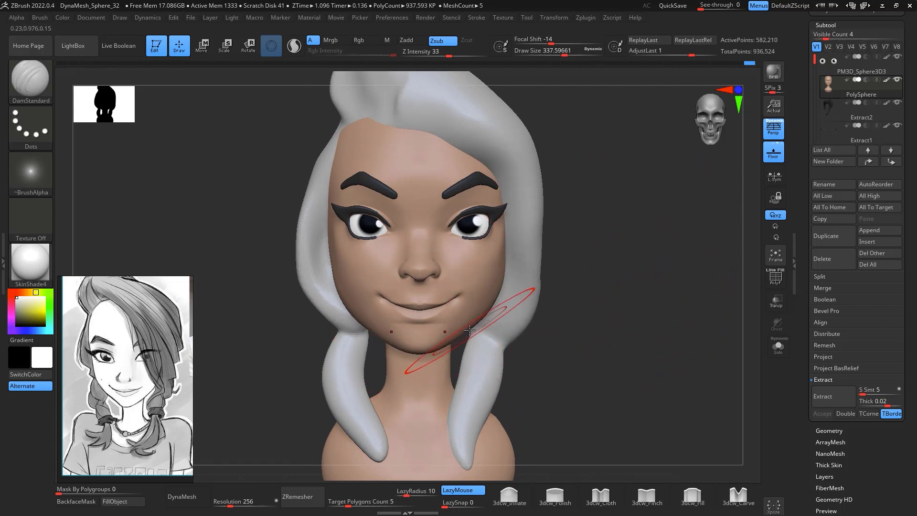
left_click(120, 18)
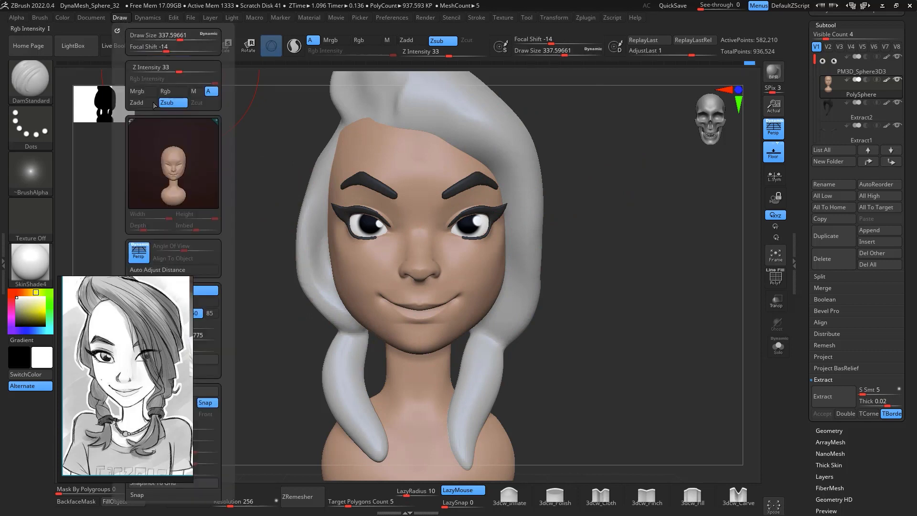
mouse_move(165, 300)
left_mouse_down()
mouse_move(184, 289)
mouse_move(606, 283)
mouse_move(735, 305)
left_mouse_up()
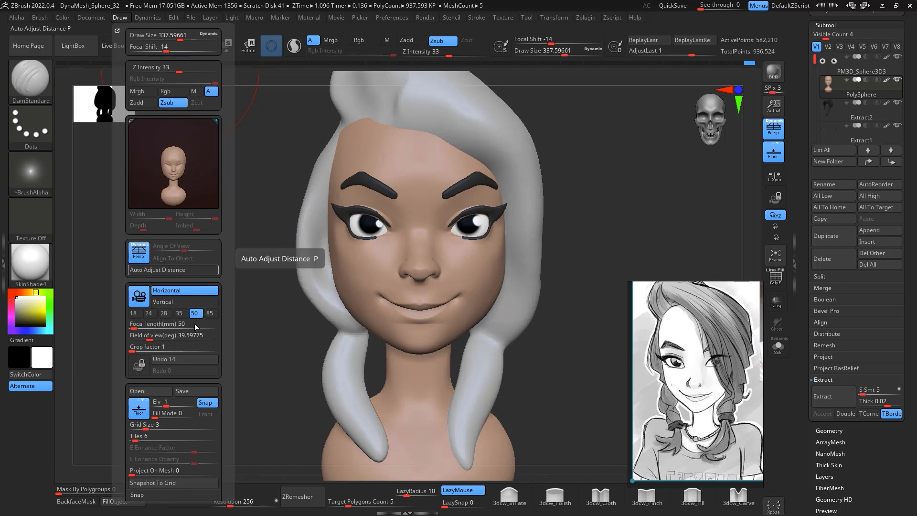
Adjust the cheek contour of the head with the Move brush at a draw size of about 338
mouse_move(635, 206)
left_mouse_down()
mouse_move(615, 242)
mouse_move(551, 221)
left_mouse_up()
key("b")
key("m")
key("v")
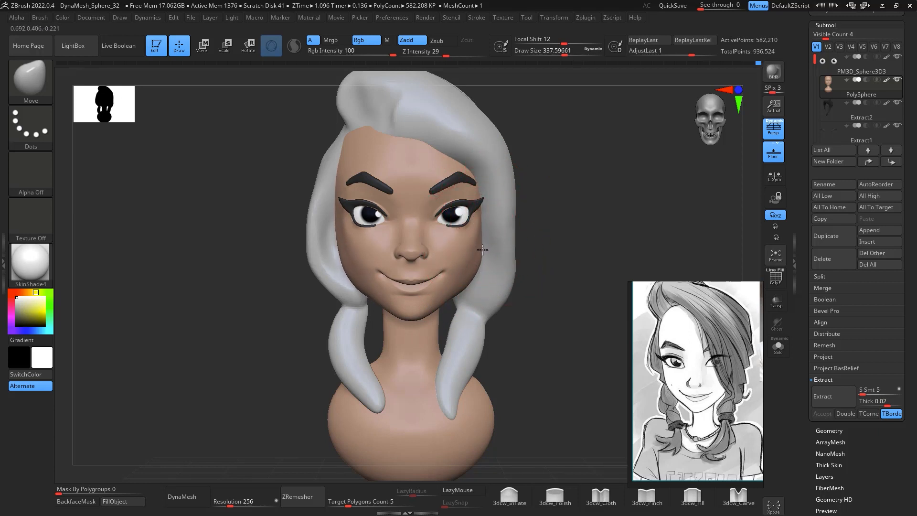
right_click_drag(603, 187, 611, 215, "ctrl")
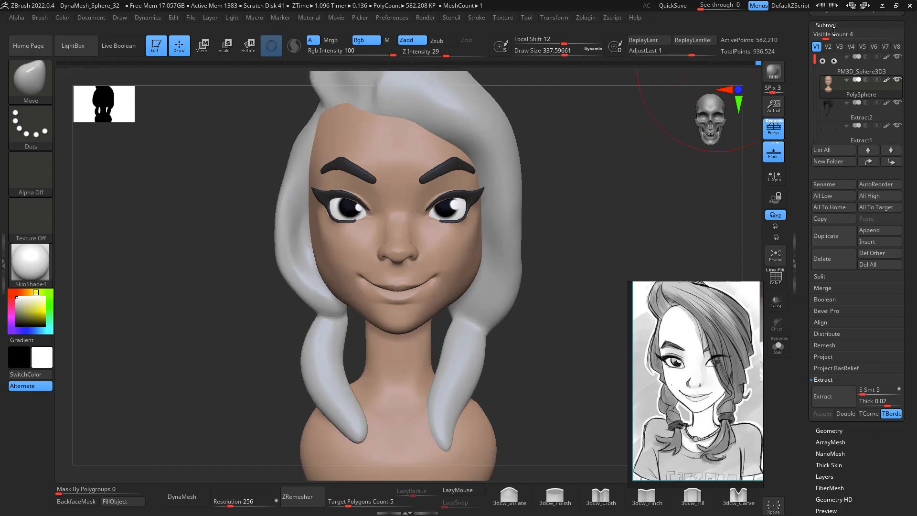
Select the eyeball subtool and nudge the eyes slightly closer together with the Move gizmo
left_click(834, 69)
key("w")
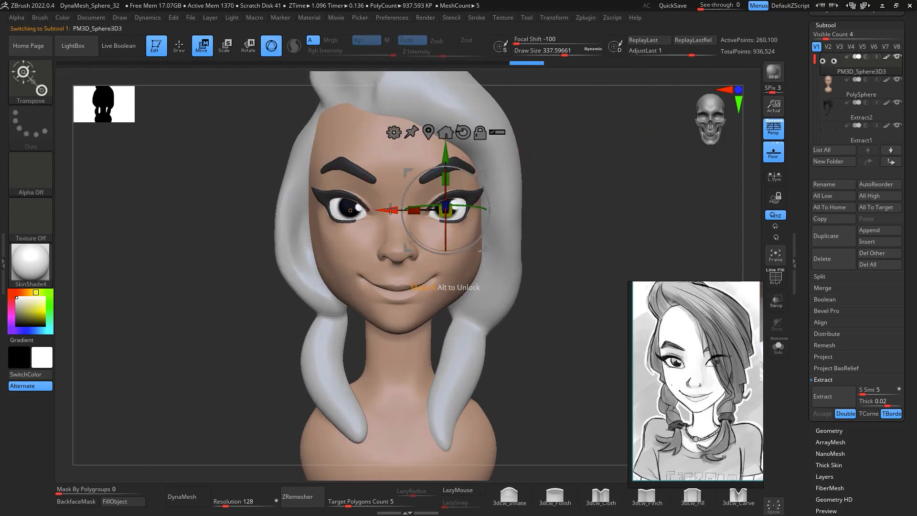
left_click_drag(390, 209, 389, 209)
right_click_drag(591, 188, 841, 11, "ctrl")
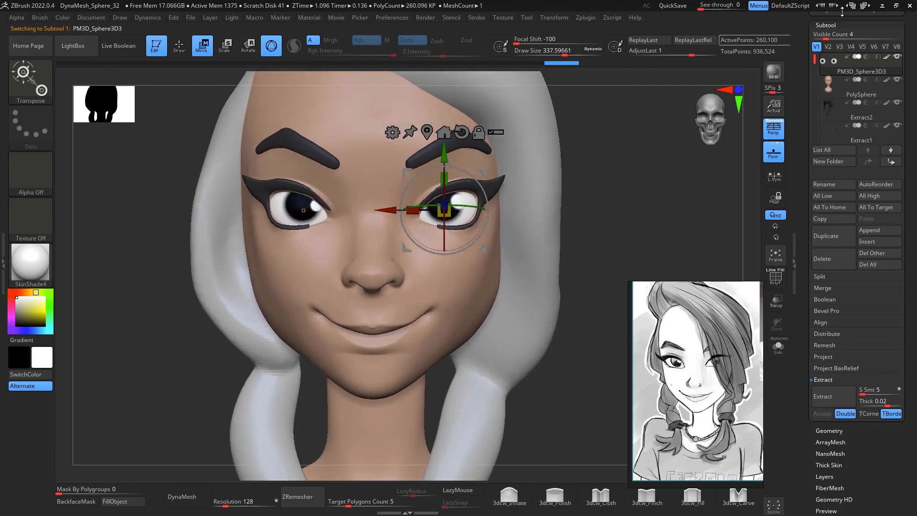
Reshape the inner eye corners of the head mesh with the Move brush at a draw size of about 101
left_click(840, 88)
key("q")
key("space")
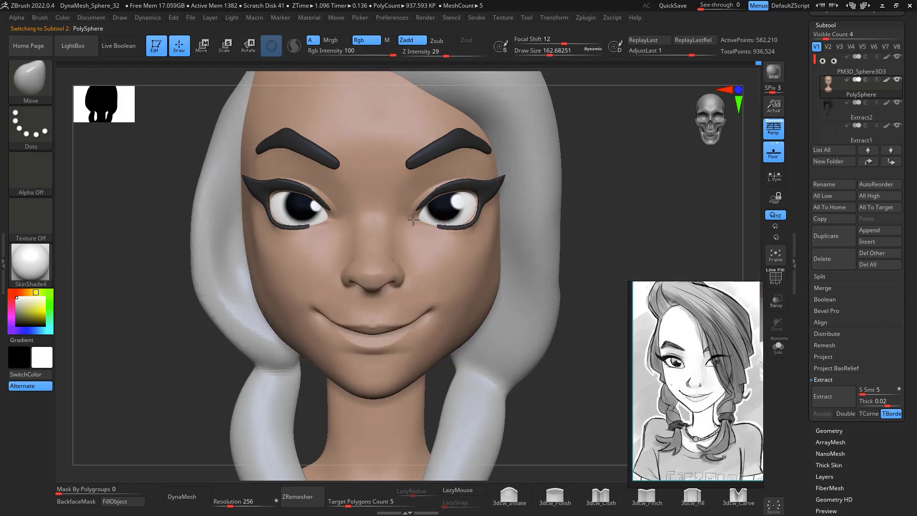
key("space")
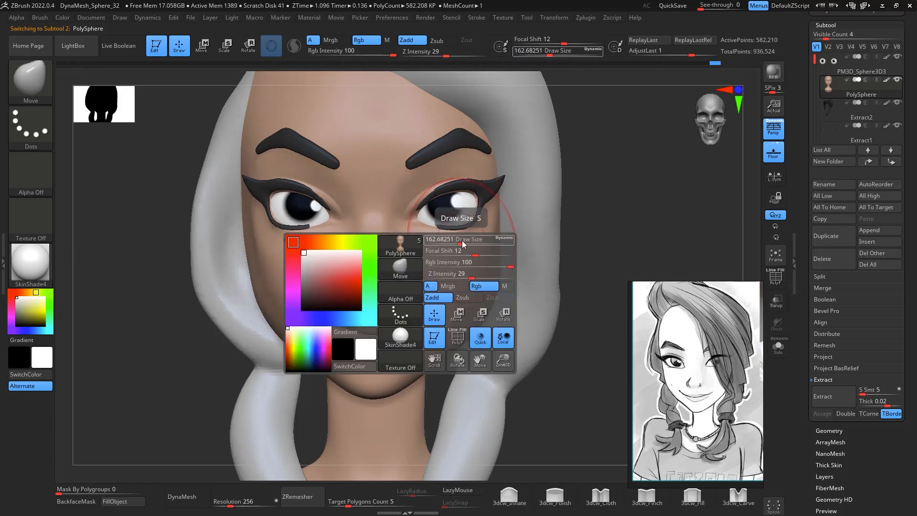
left_click_drag(462, 242, 451, 242)
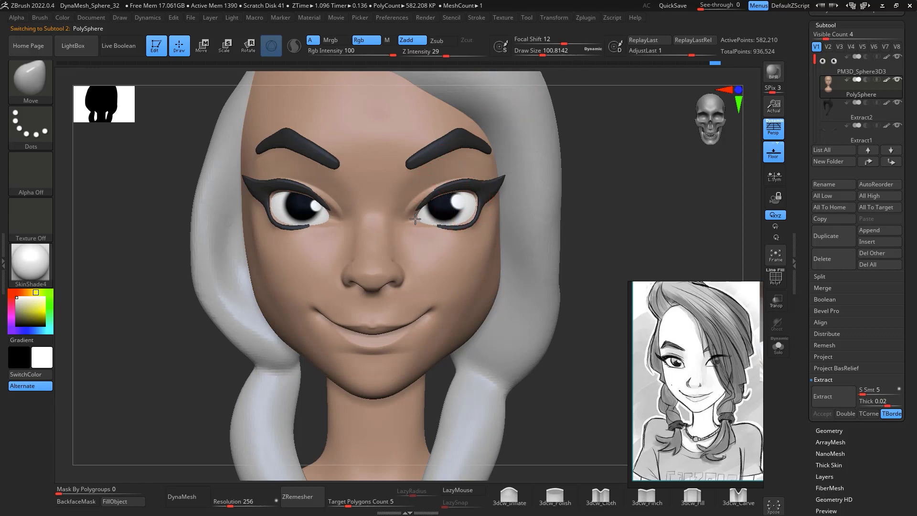
Carve the inner eye corners of the head mesh with DamStandard at a draw size of about 23
left_click(839, 71)
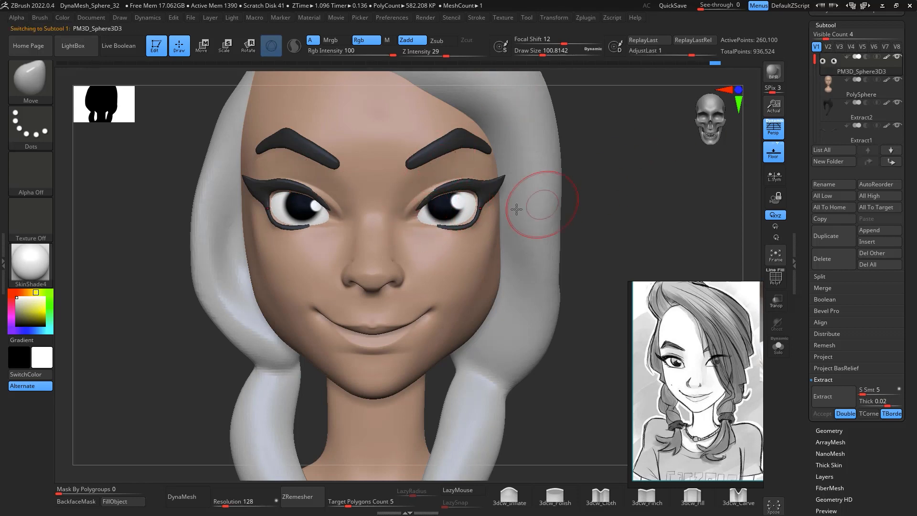
mouse_move(616, 198)
left_mouse_down()
mouse_move(677, 180)
mouse_move(637, 189)
mouse_move(646, 168)
mouse_move(637, 173)
mouse_move(644, 181)
left_mouse_up()
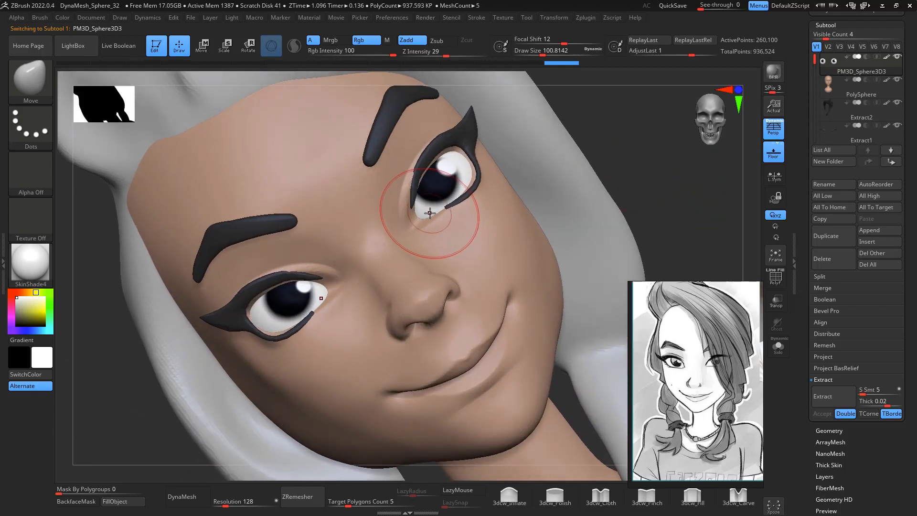
key("b")
key("space")
left_click_drag(442, 222, 419, 220)
key("b")
key("d")
key("s")
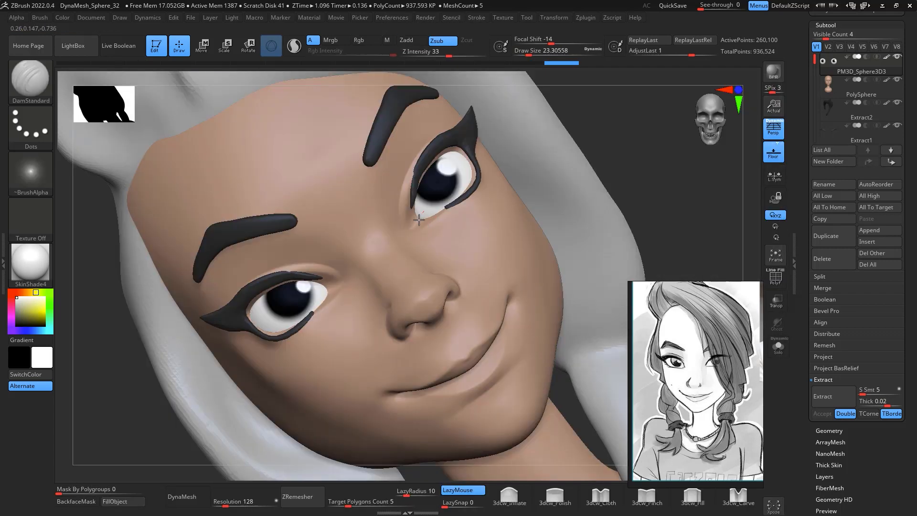
key("ctrl")
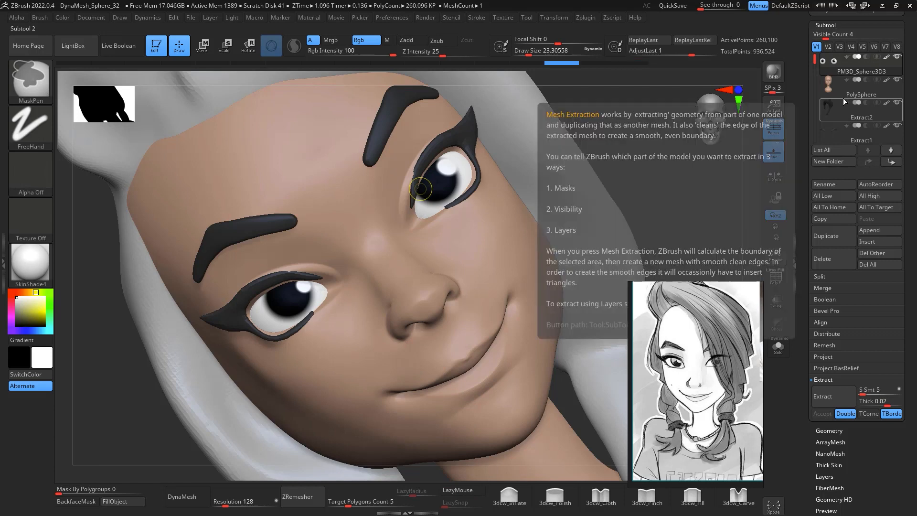
left_click(844, 92)
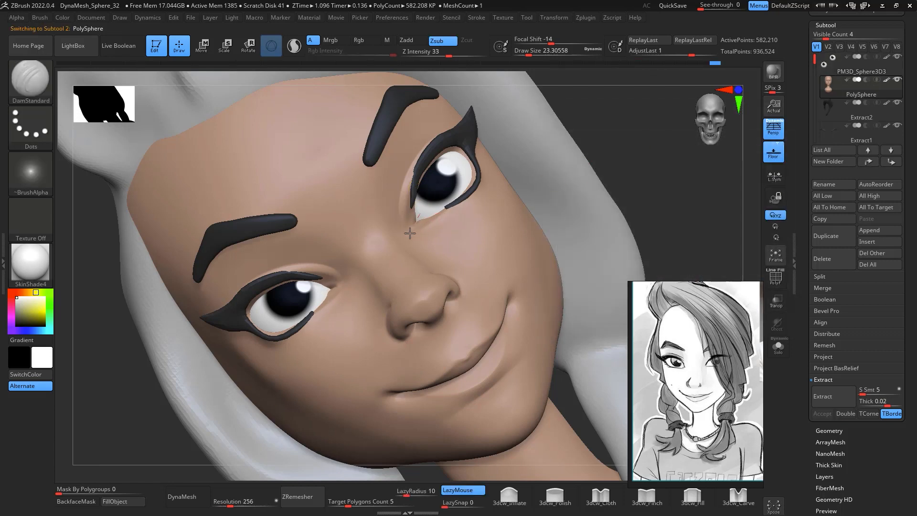
right_click_drag(410, 233, 418, 219)
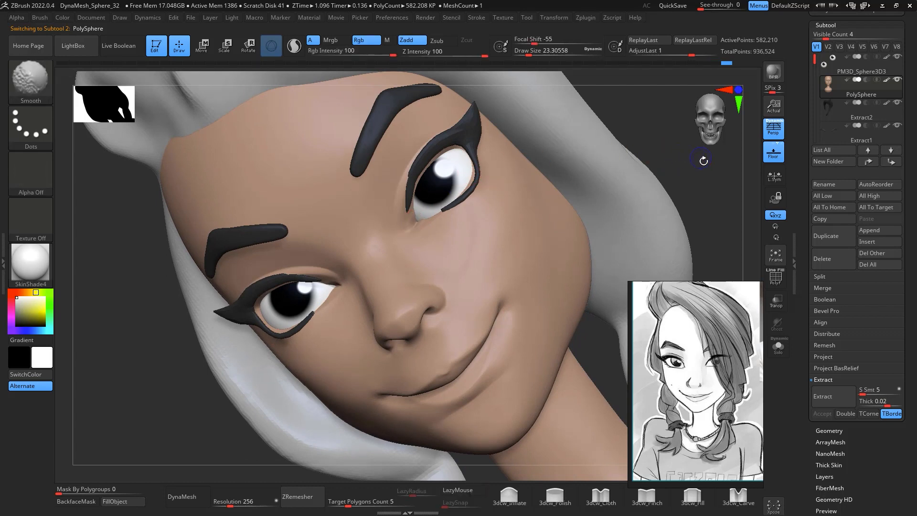
Refine and smooth the lower eyelid edges near the inner corners from below and from the front
left_click_drag(703, 171, 726, 213, "shift")
right_click_drag(715, 223, 690, 188, "ctrl")
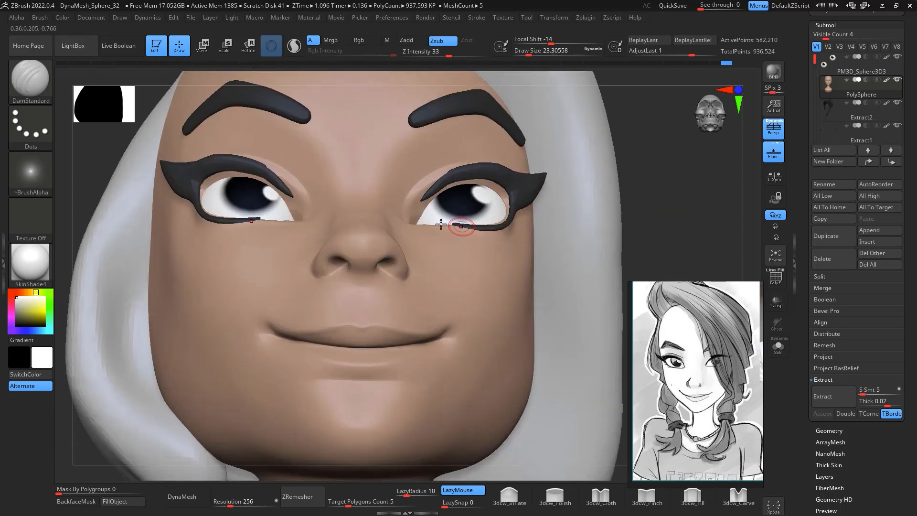
key("shift")
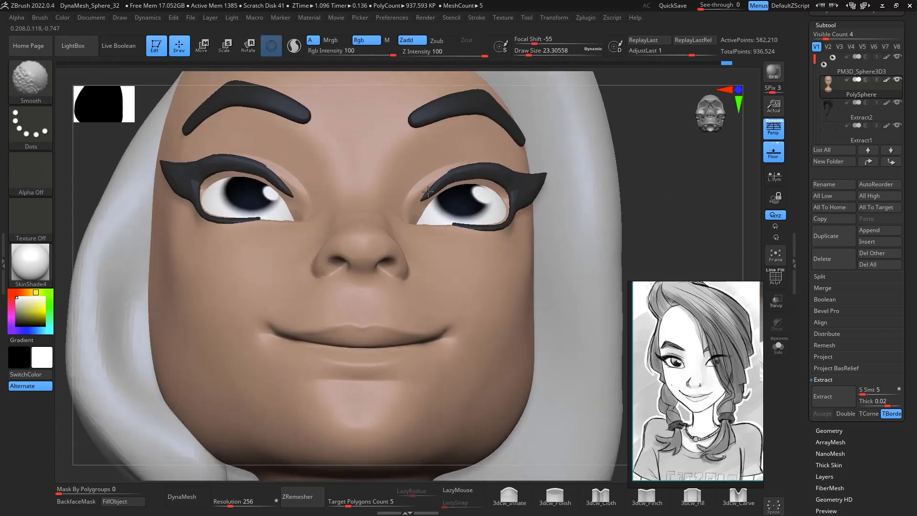
mouse_move(658, 151)
left_mouse_down("shift")
mouse_move(703, 199)
mouse_move(699, 213)
left_mouse_up("shift")
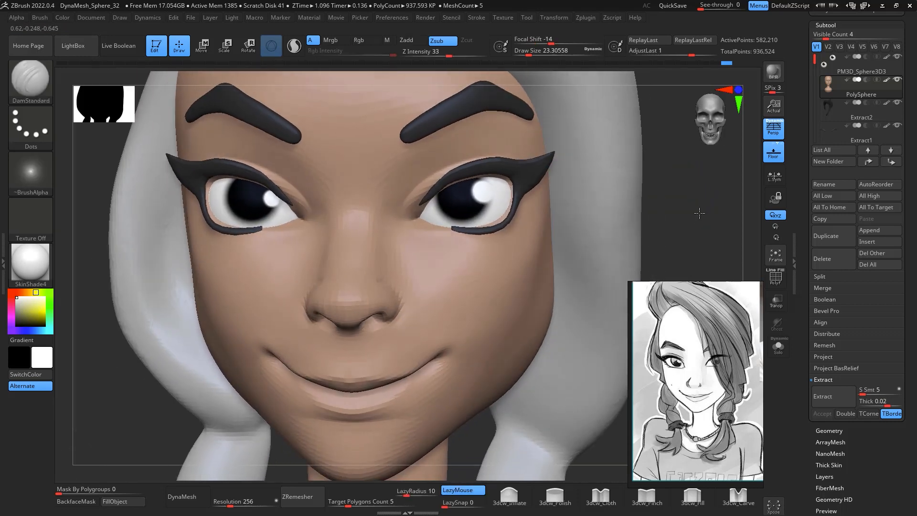
Extend the lower lash lines of Extract2 toward the nose with Move at a draw size of about 62
left_click(859, 134)
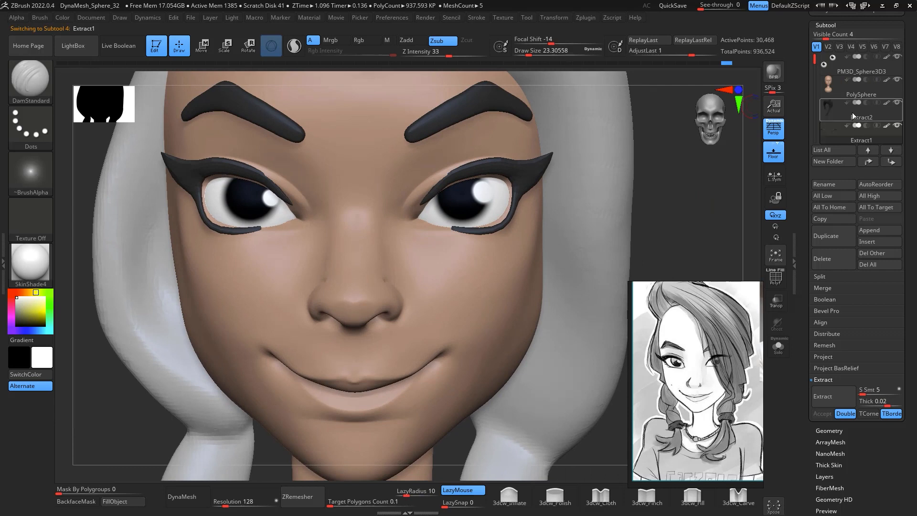
left_click(852, 115)
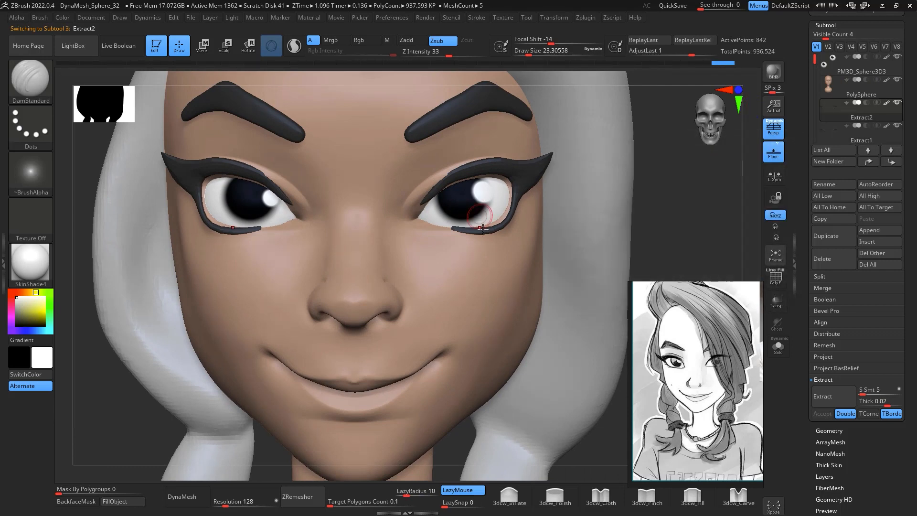
key("b")
key("m")
key("v")
key("space")
left_click_drag(506, 240, 514, 240)
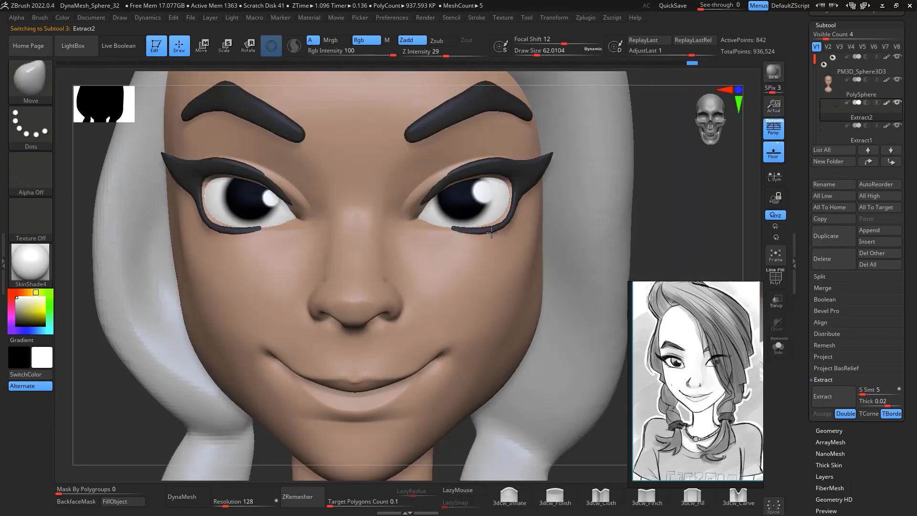
left_click_drag(646, 188, 620, 195)
left_click_drag(458, 237, 434, 229)
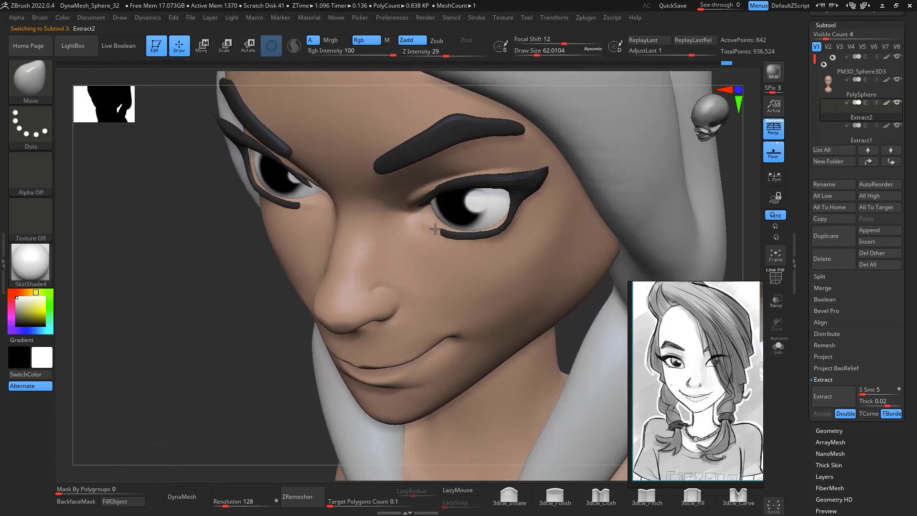
left_click_drag(750, 204, 745, 206, "shift")
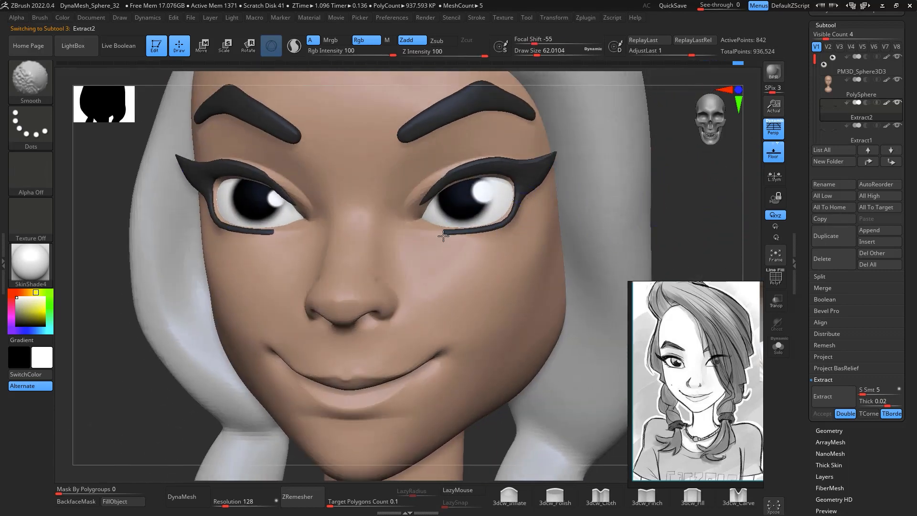
left_click_drag(668, 192, 703, 203, "shift")
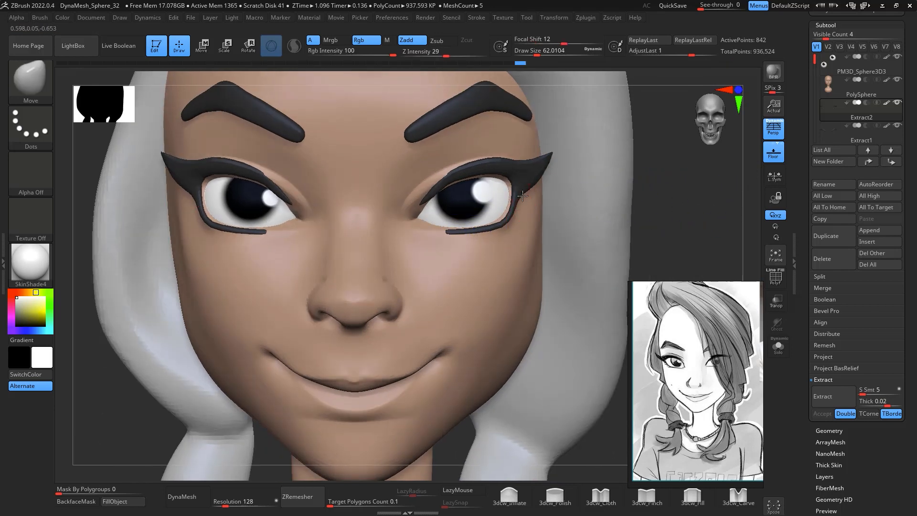
Smooth the outer lash corners where the wings meet the lower lash lines
key("shift")
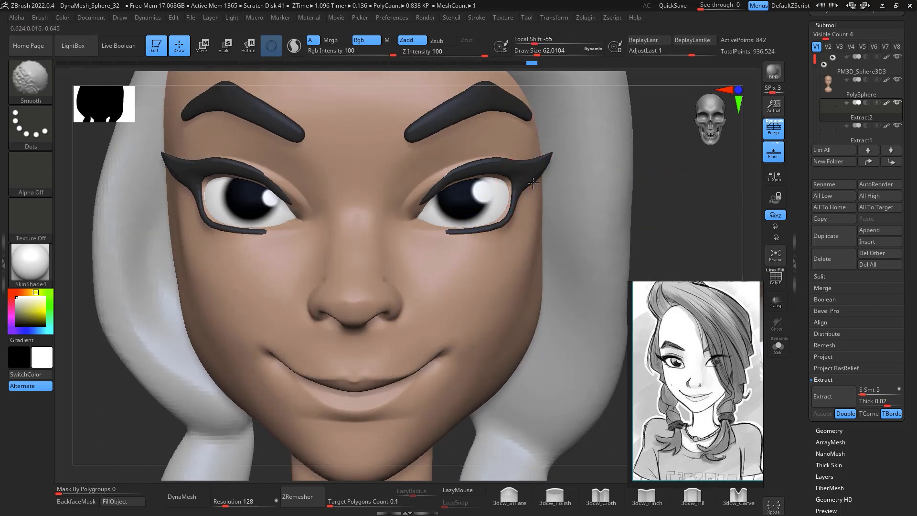
left_click_drag(539, 170, 532, 181, "shift")
left_click_drag(700, 188, 620, 185, "alt")
left_click_drag(680, 223, 618, 253, "alt")
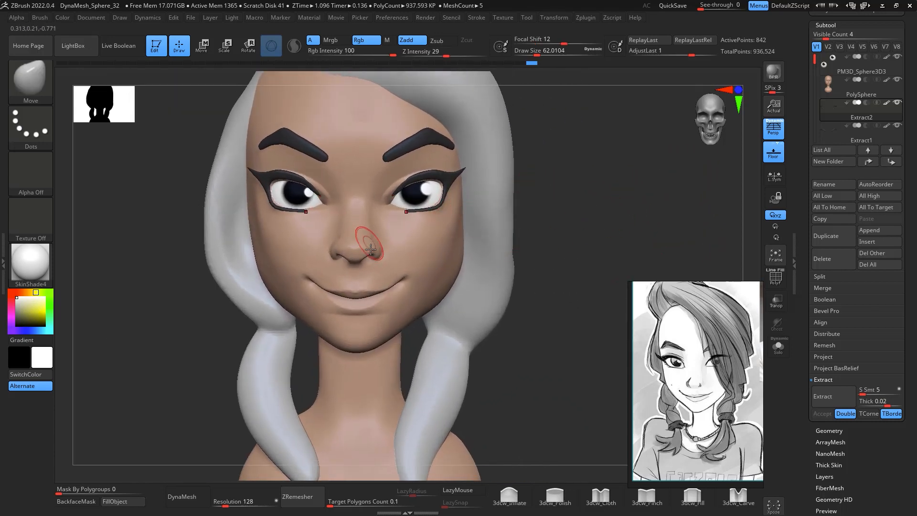
Adjust the depth of the lash wings in side view with Move at a draw size of about 149
key("space")
left_click_drag(525, 224, 626, 225, "shift")
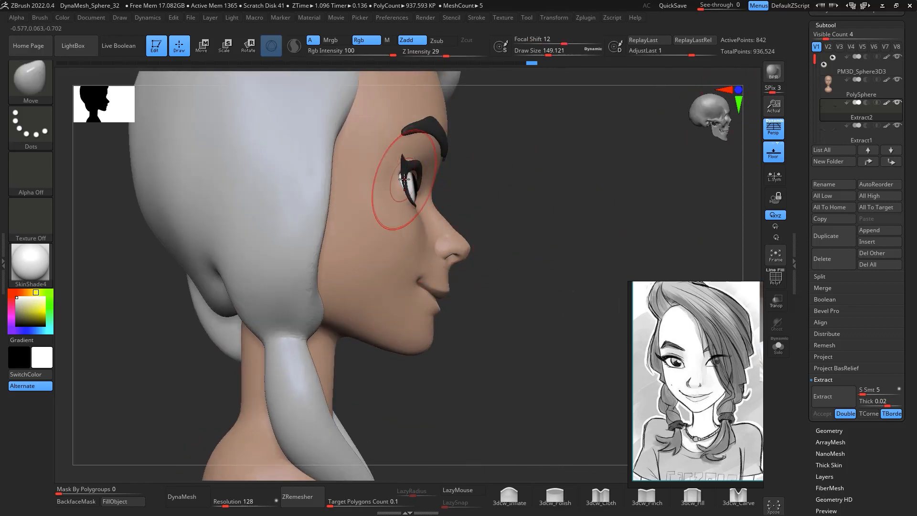
right_click_drag(396, 176, 268, 176)
right_click_drag(721, 220, 654, 205)
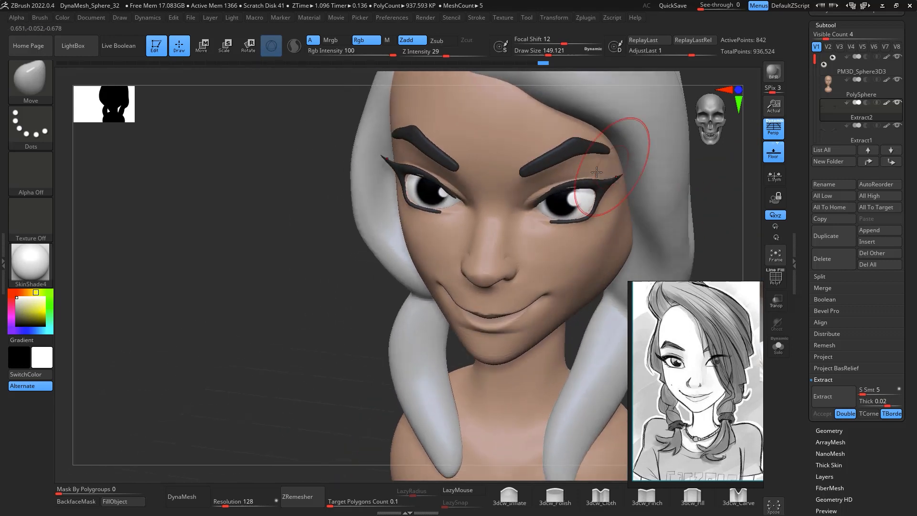
Refine and smooth the winged upper lash lines from several angles with Move at a draw size of about 101
key("space")
left_click_drag(594, 184, 584, 184)
mouse_move(697, 200)
right_mouse_down()
mouse_move(668, 197)
mouse_move(631, 165)
right_mouse_up()
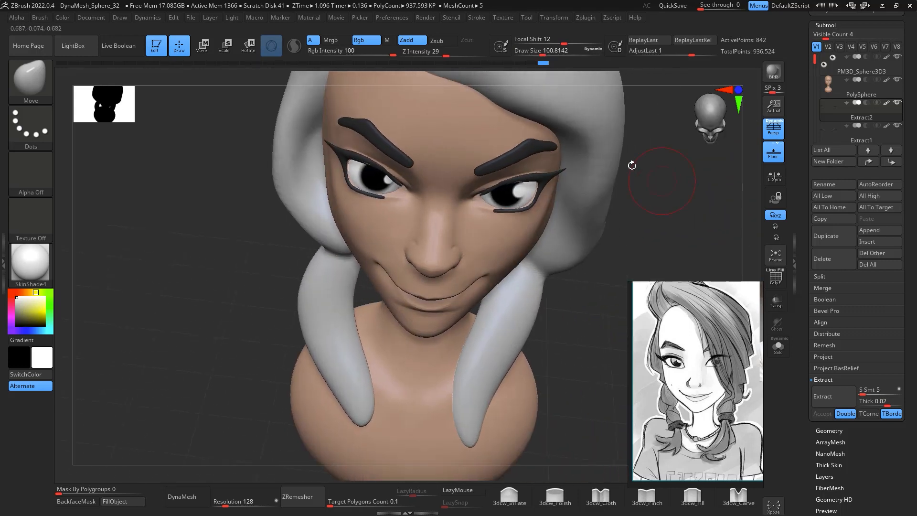
mouse_move(643, 195)
right_mouse_down()
mouse_move(675, 181)
mouse_move(679, 190)
right_mouse_up()
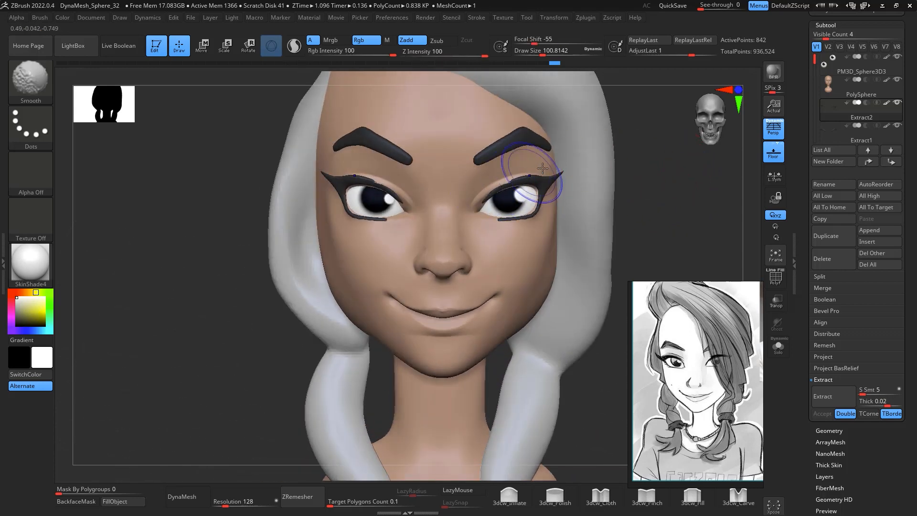
right_click_drag(543, 168, 502, 195)
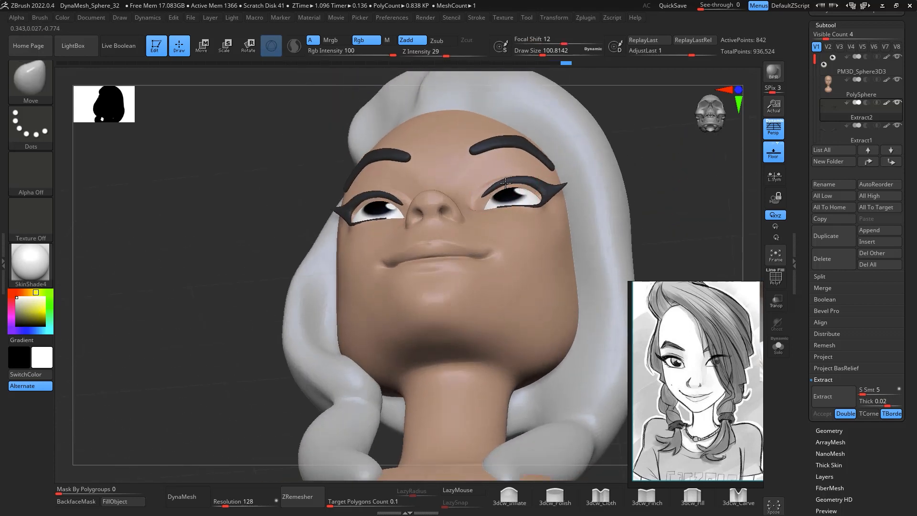
mouse_move(631, 162)
right_mouse_down()
mouse_move(710, 231)
mouse_move(718, 225)
mouse_move(706, 201)
mouse_move(666, 185)
mouse_move(675, 205)
mouse_move(675, 180)
right_mouse_up()
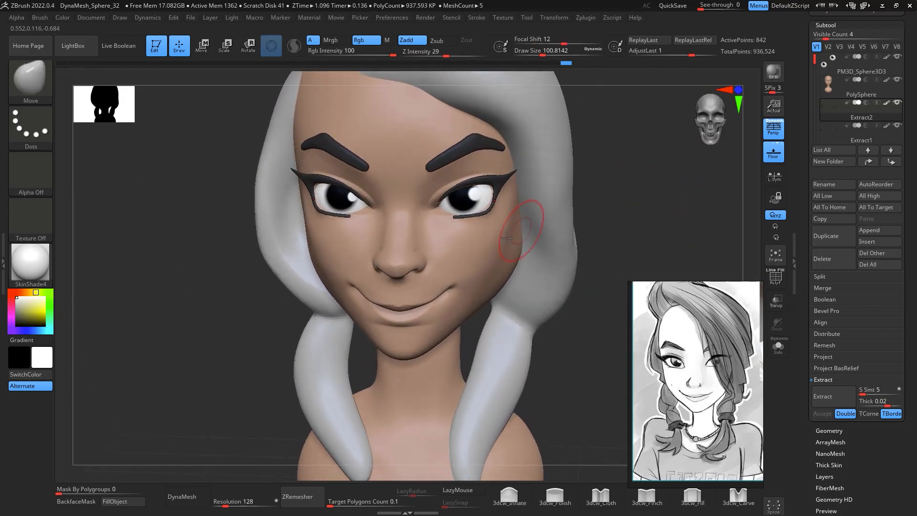
right_click_drag(506, 237, 678, 190)
right_click_drag(681, 230, 652, 91)
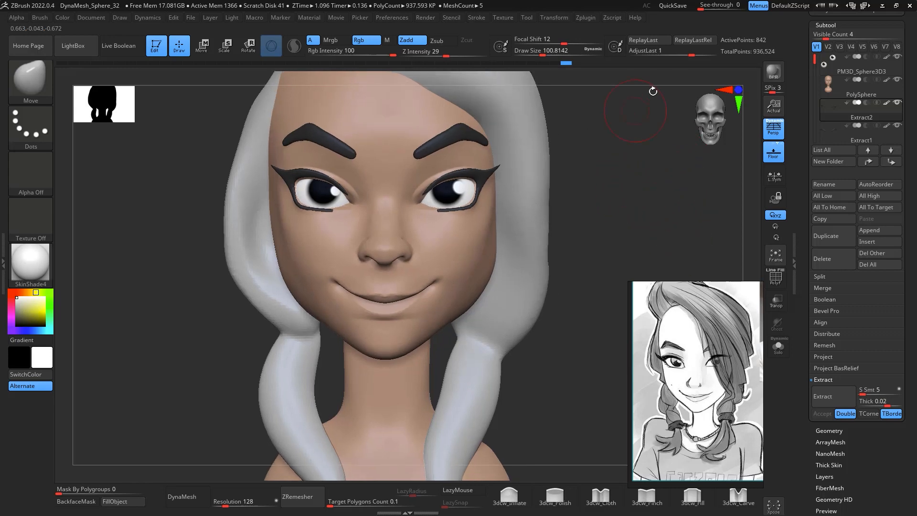
Adjust the cheek contours of PolySphere with Move at a draw size of about 207, then smooth them
left_click(855, 93)
mouse_move(620, 200)
right_mouse_down()
mouse_move(640, 174)
mouse_move(614, 179)
mouse_move(667, 204)
mouse_move(681, 191)
mouse_move(653, 152)
mouse_move(660, 194)
mouse_move(677, 185)
right_mouse_up()
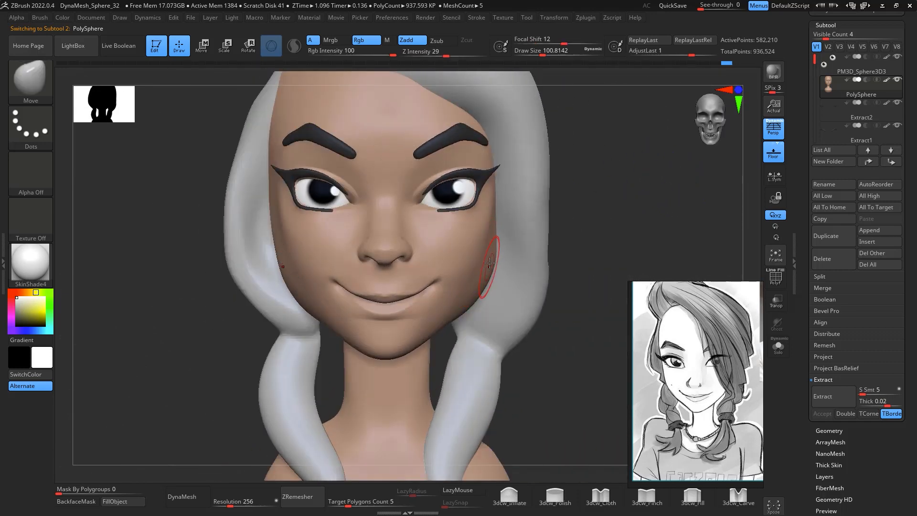
key("b")
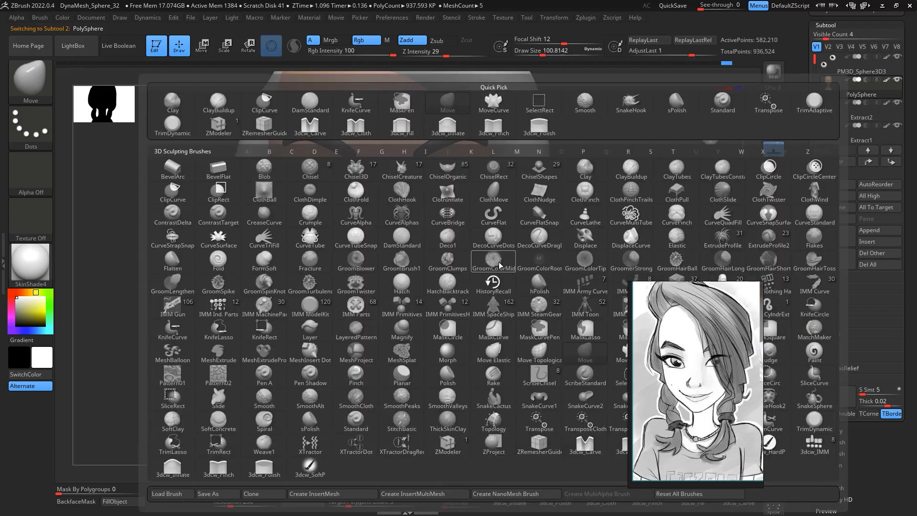
key("m")
key("v")
key("space")
left_click_drag(495, 259, 512, 259)
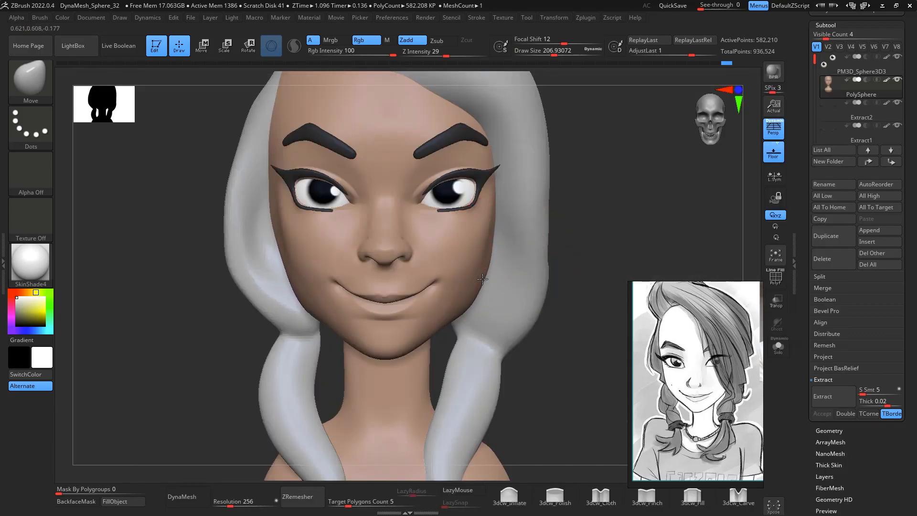
left_click_drag(628, 187, 594, 180)
left_click_drag(474, 256, 462, 276, "shift")
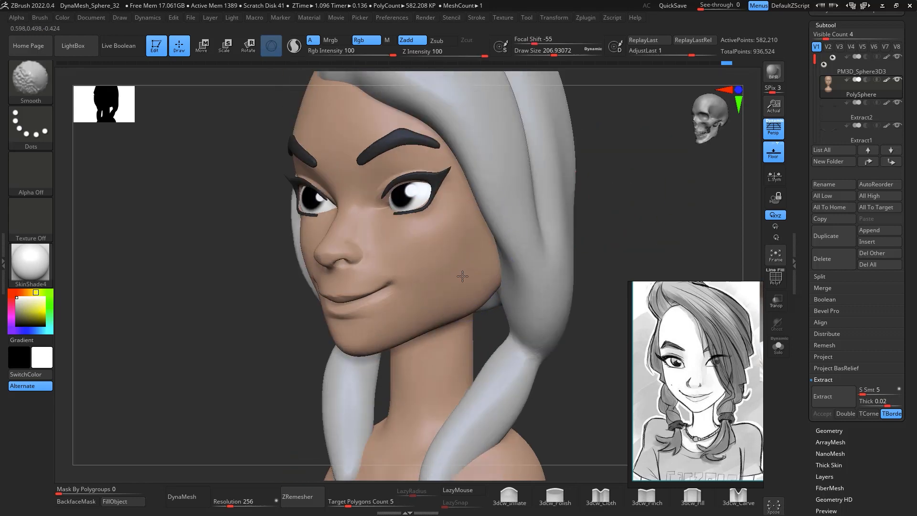
Even out the cheek surfaces with the 3dcw_Fill brush at Z Intensity 10 and smooth them below the eyes
left_click(692, 497)
left_click_drag(563, 267, 625, 205)
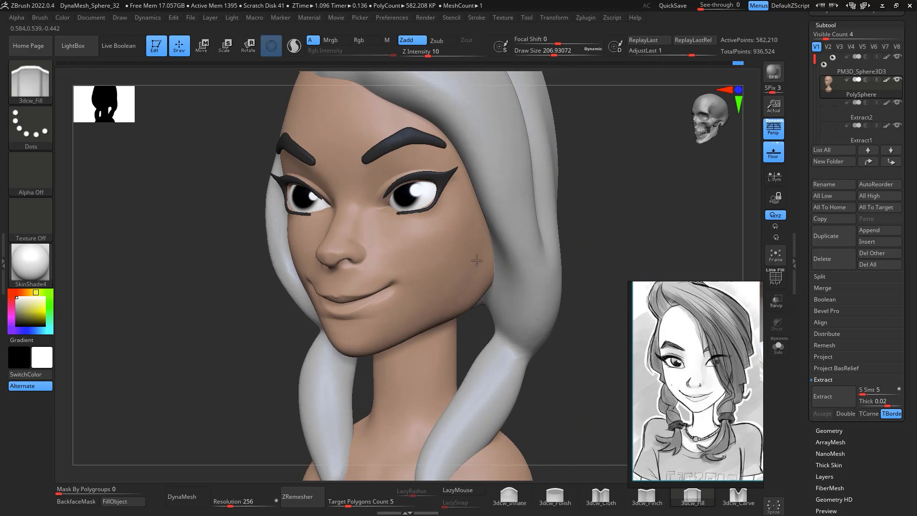
left_click_drag(590, 228, 673, 217)
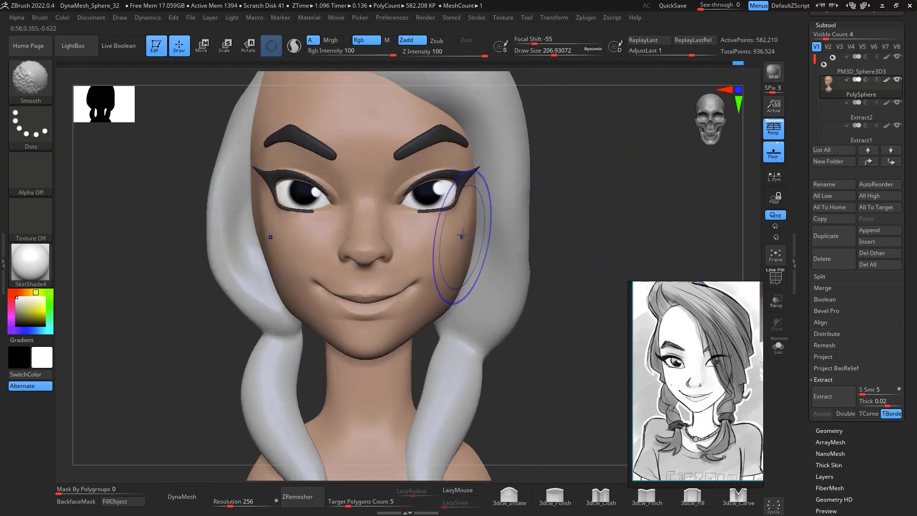
left_click_drag(459, 244, 450, 285, "shift")
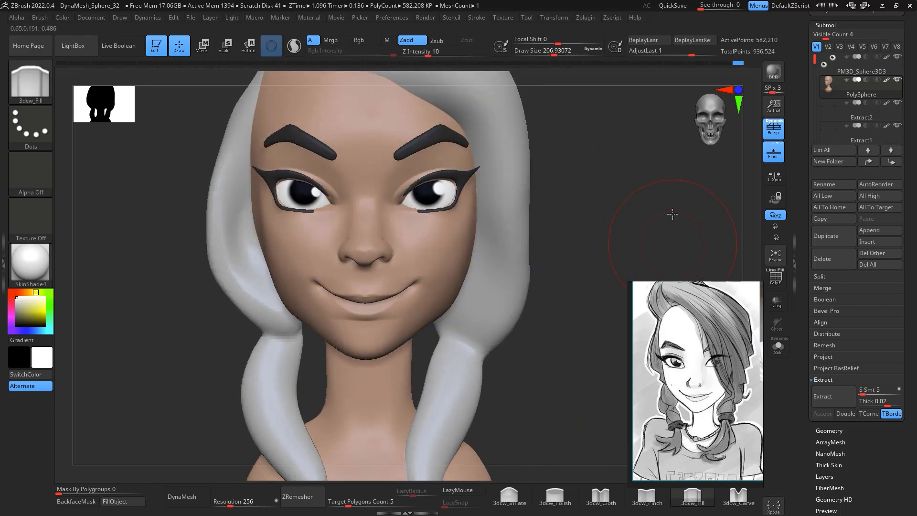
left_click_drag(672, 214, 655, 206)
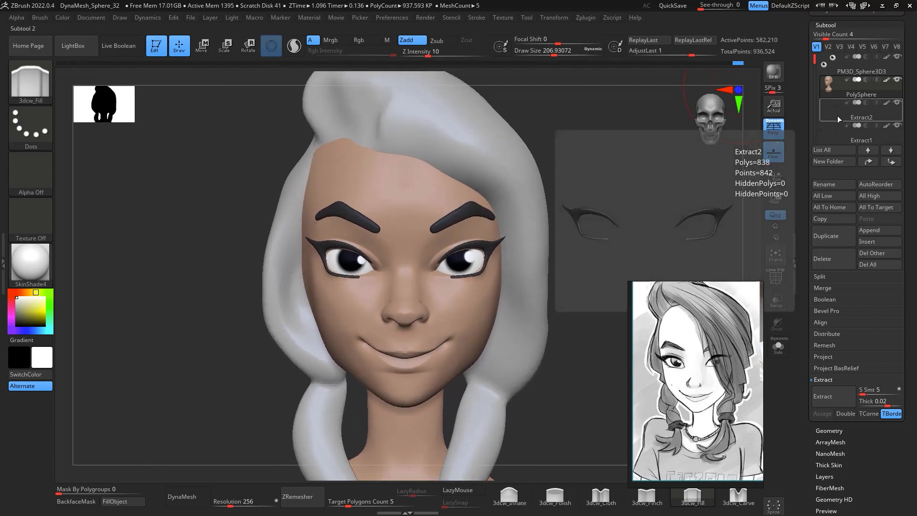
Smooth the eyebrows of Extract1 at a draw size of about 77
left_click(841, 139)
key("space")
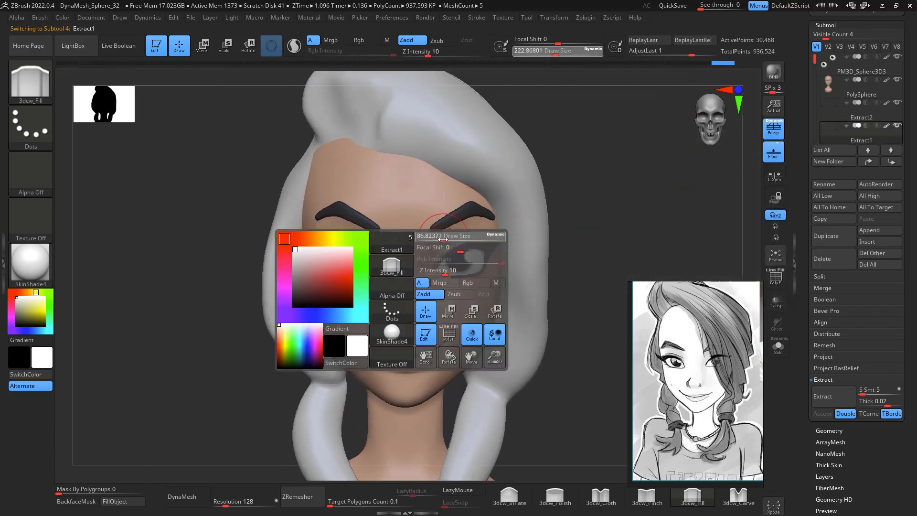
key("shift")
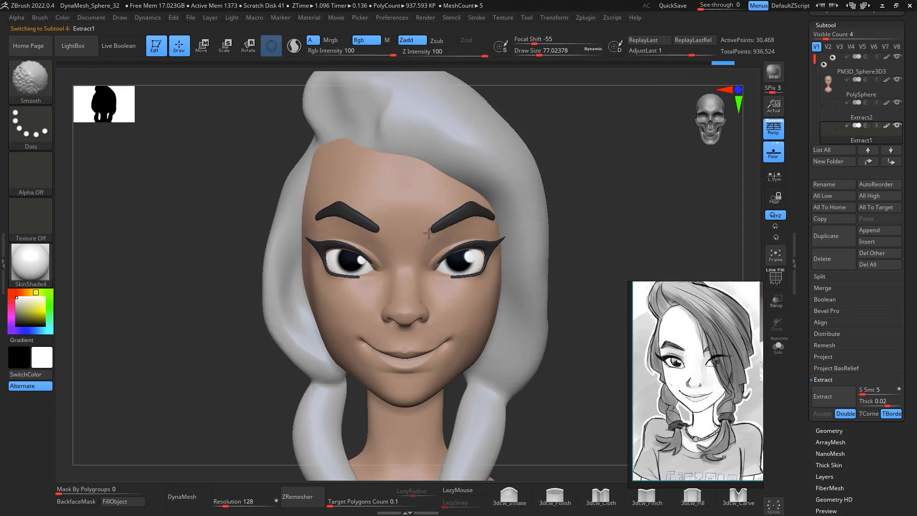
mouse_move(567, 174)
left_mouse_down()
mouse_move(667, 213)
mouse_move(624, 225)
mouse_move(624, 240)
mouse_move(621, 232)
left_mouse_up()
mouse_move(427, 195)
left_mouse_down("shift")
mouse_move(431, 219)
mouse_move(449, 179)
left_mouse_up("shift")
left_click_drag(612, 140, 544, 148)
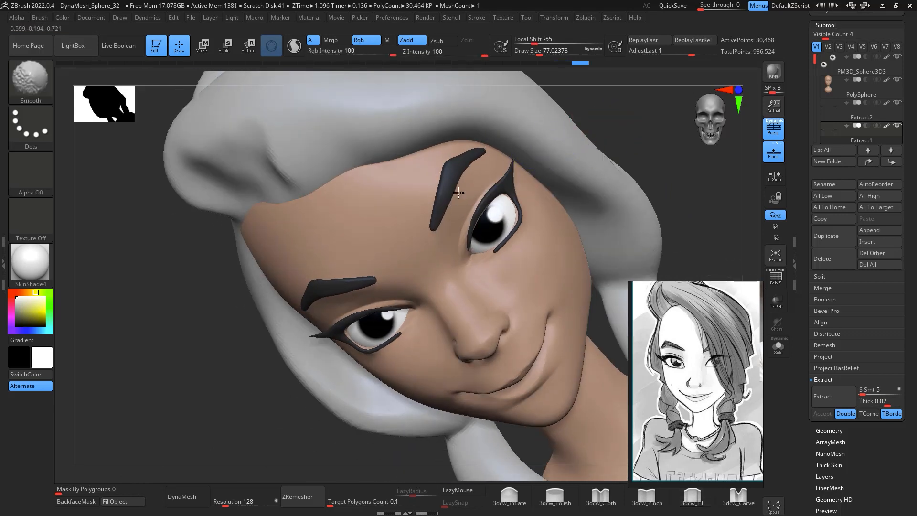
left_click_drag(485, 153, 487, 152, "shift")
Refine the smile's corners on PolySphere with Move at a draw size of about 167
mouse_move(592, 141)
left_mouse_down("shift")
mouse_move(687, 178)
mouse_move(697, 149)
left_mouse_up("shift")
mouse_move(683, 195)
left_mouse_down("alt")
mouse_move(669, 188)
mouse_move(663, 222)
left_mouse_up("alt")
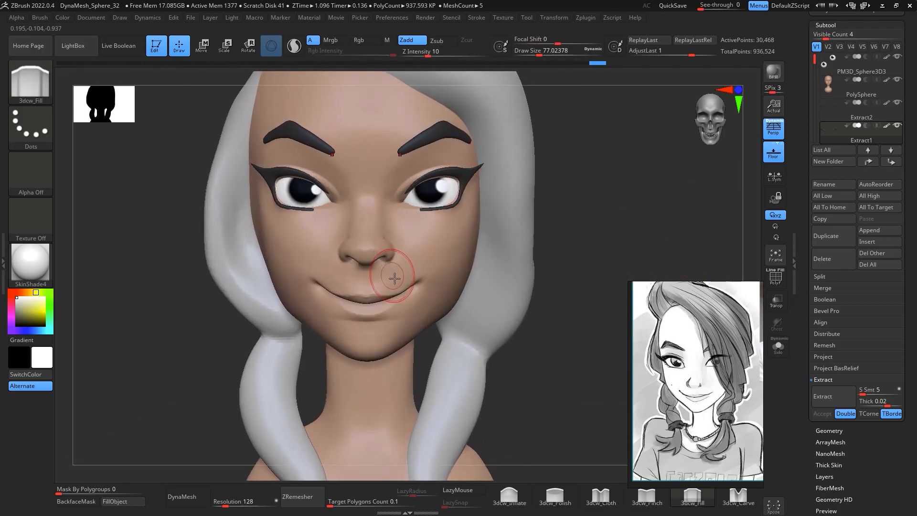
key("b")
key("m")
key("v")
key("space")
left_click_drag(405, 287, 418, 287)
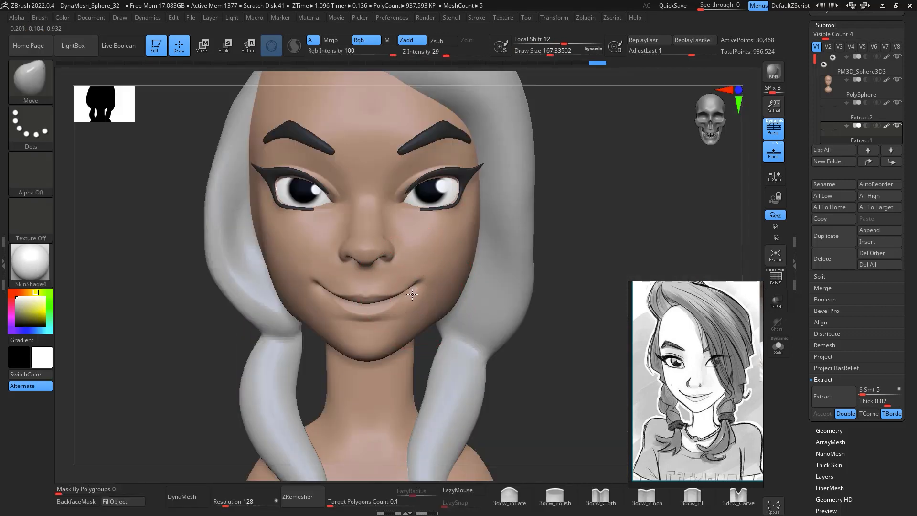
left_click(854, 96)
left_click_drag(415, 285, 416, 288)
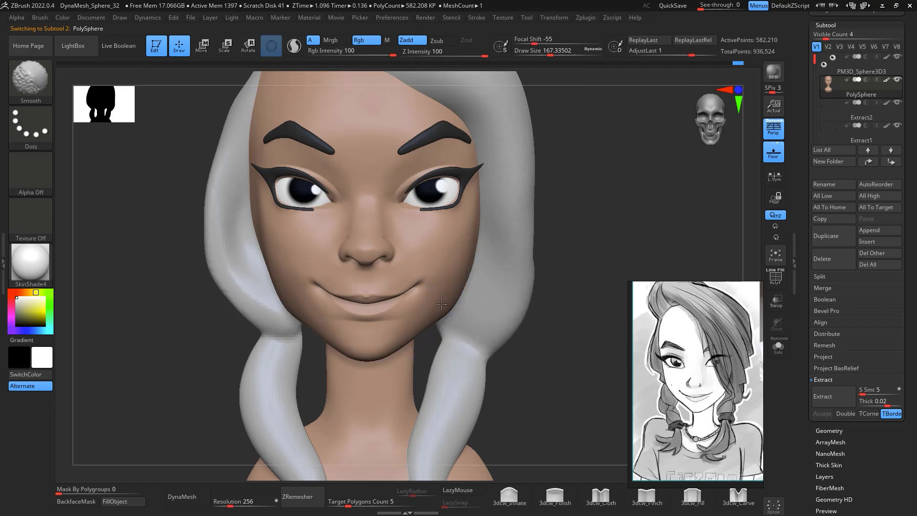
Reshape the hair mass of PM3D_Sphere3D1 around the crown and hairline with Move at a draw size of about 324
left_click_drag(640, 254, 648, 147, "alt")
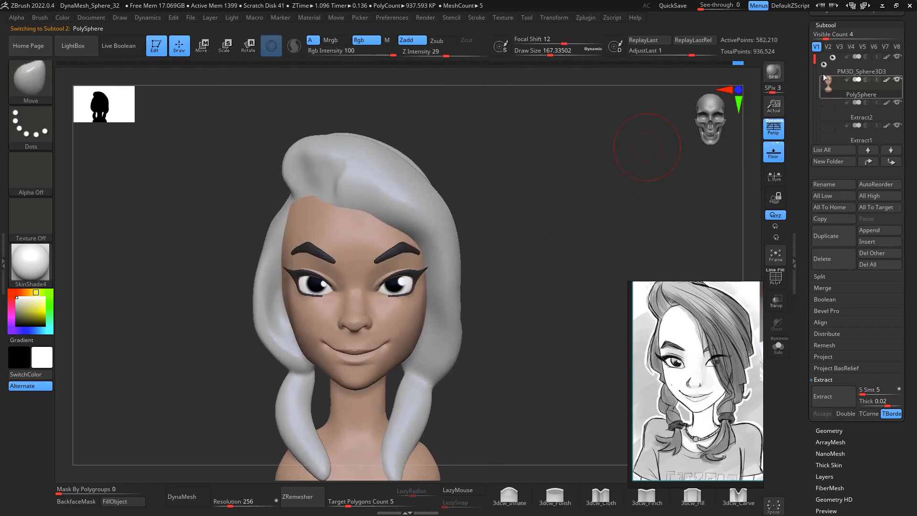
scroll(827, 87, "down", 2)
left_click(829, 114)
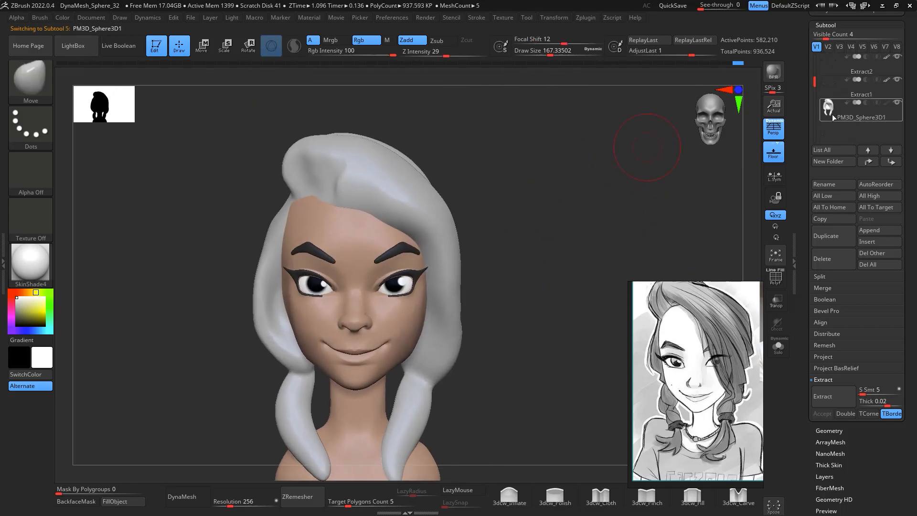
key("space")
left_click_drag(364, 208, 378, 209)
left_click_drag(477, 147, 425, 158)
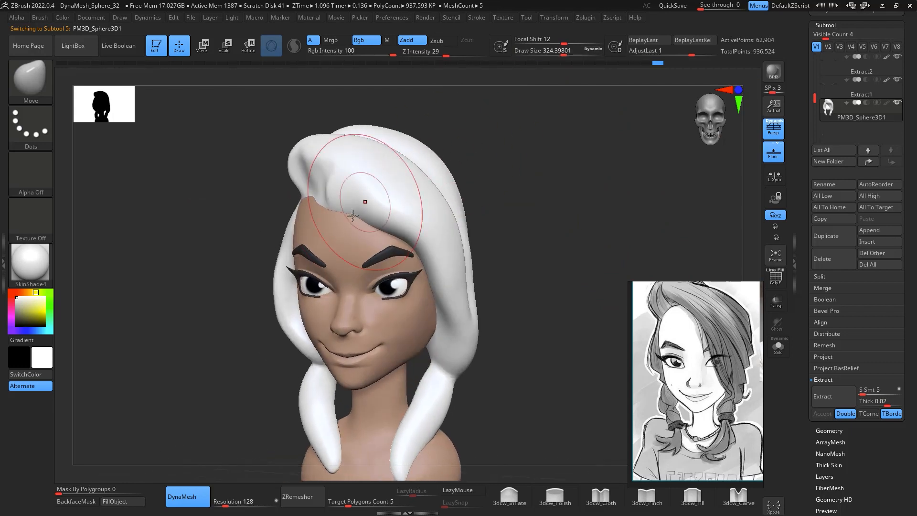
left_click_drag(482, 160, 505, 165)
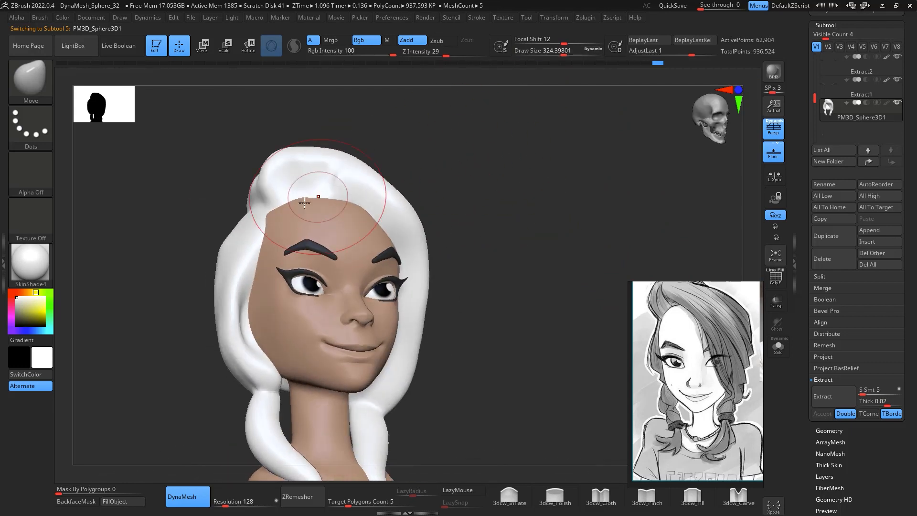
mouse_move(511, 210)
left_mouse_down()
mouse_move(483, 194)
mouse_move(510, 242)
mouse_move(499, 265)
left_mouse_up()
mouse_move(385, 221)
left_mouse_down()
mouse_move(391, 201)
mouse_move(358, 186)
mouse_move(324, 188)
mouse_move(332, 172)
left_mouse_up()
mouse_move(513, 210)
left_mouse_down()
mouse_move(581, 170)
mouse_move(563, 160)
left_mouse_up()
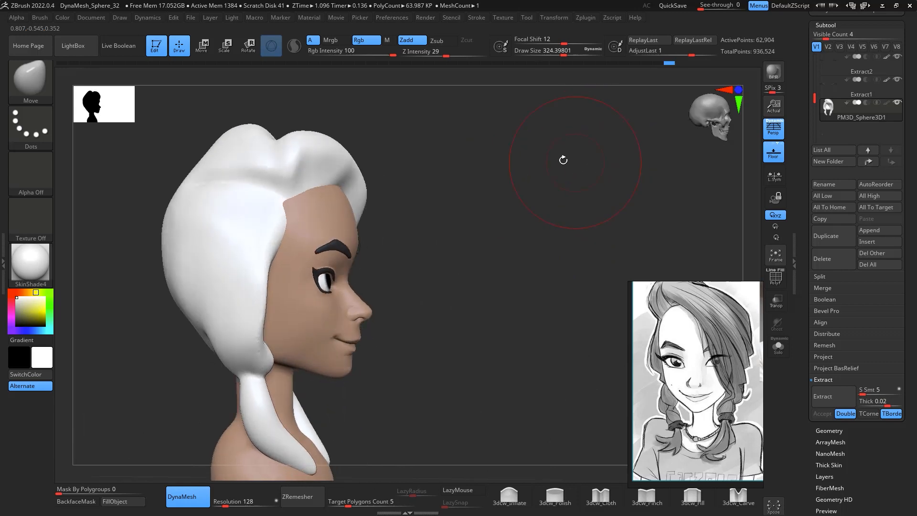
Smooth the top and side folds of the hair at a draw size of about 324
mouse_move(436, 164)
left_mouse_down()
mouse_move(420, 205)
mouse_move(508, 232)
mouse_move(489, 210)
left_mouse_up()
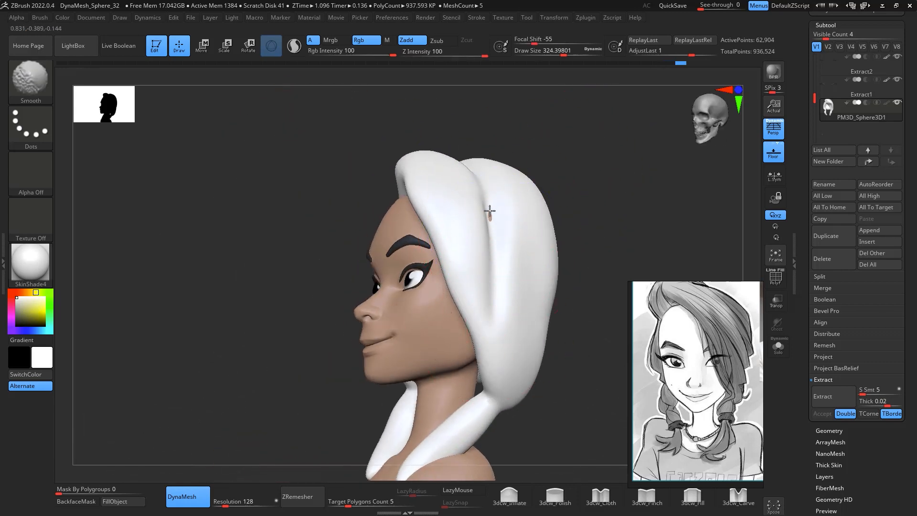
mouse_move(576, 165)
left_mouse_down()
mouse_move(618, 153)
mouse_move(539, 188)
left_mouse_up()
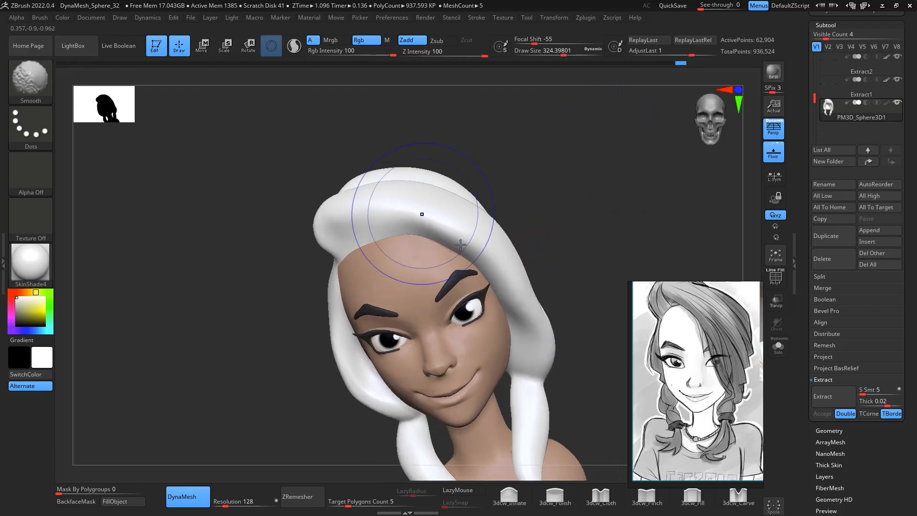
left_click_drag(422, 213, 432, 206, "shift")
left_click_drag(602, 206, 454, 271)
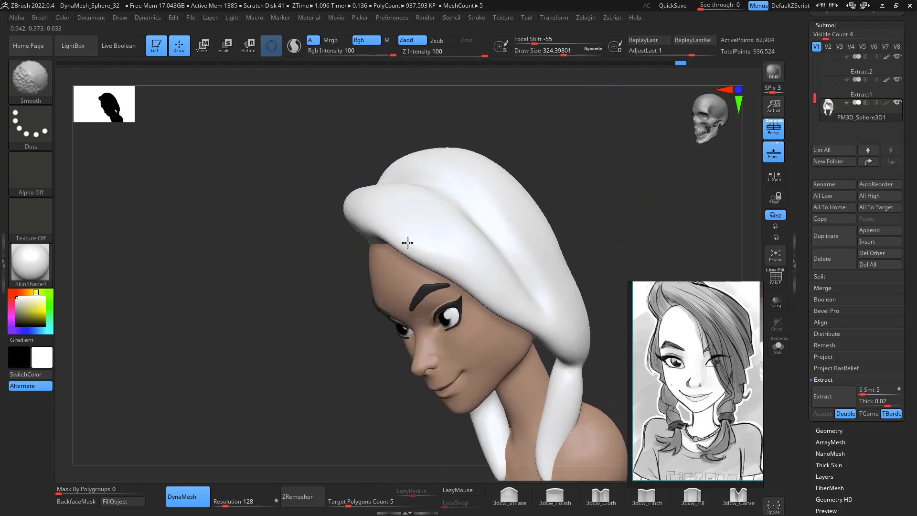
mouse_move(598, 167)
left_mouse_down("shift")
mouse_move(659, 170)
mouse_move(600, 203)
mouse_move(643, 176)
mouse_move(633, 205)
left_mouse_up("shift")
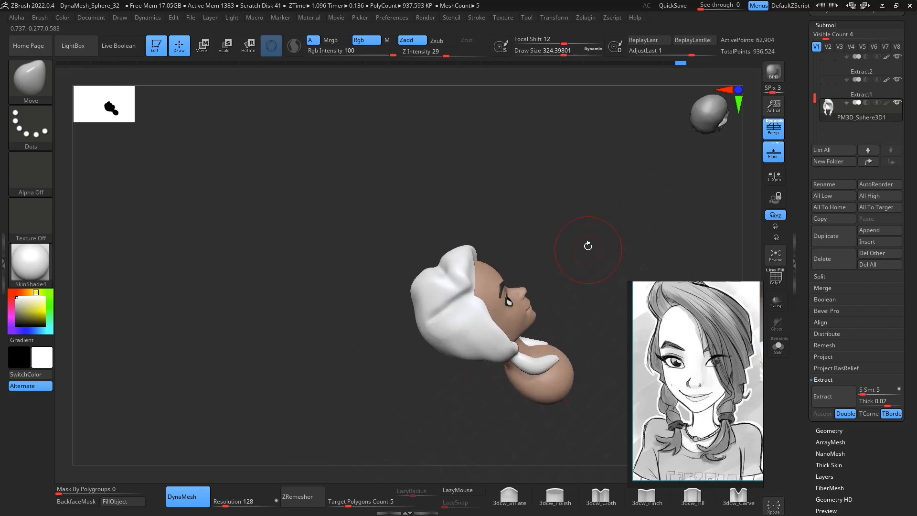
Remesh the hair with DynaMesh at resolution 64
left_click_drag(588, 246, 561, 173)
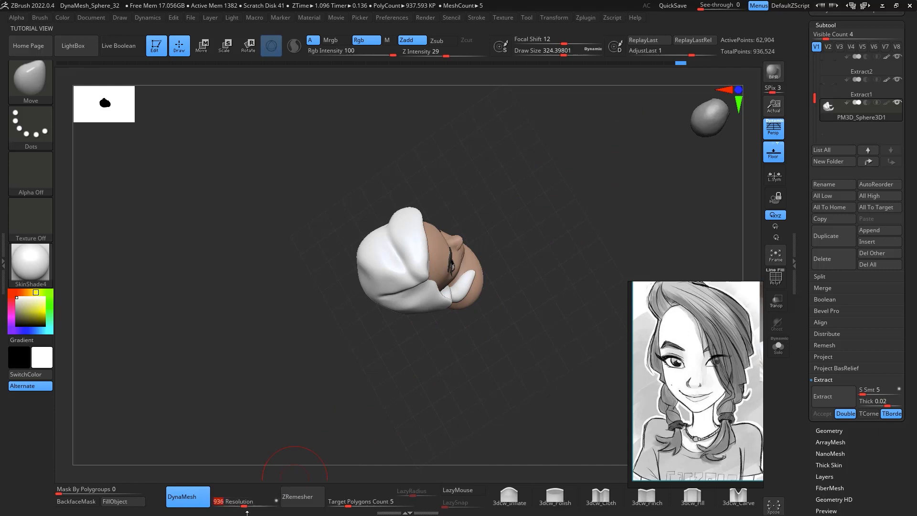
type("4")
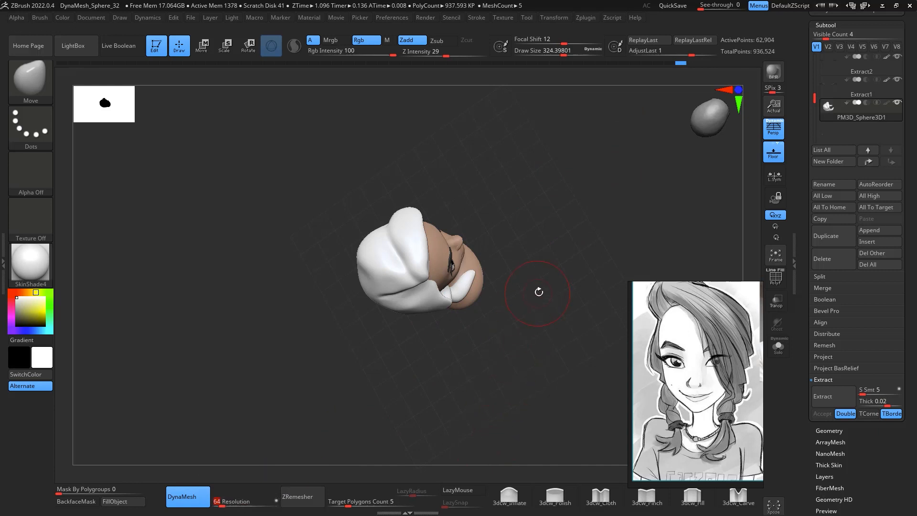
key("Return")
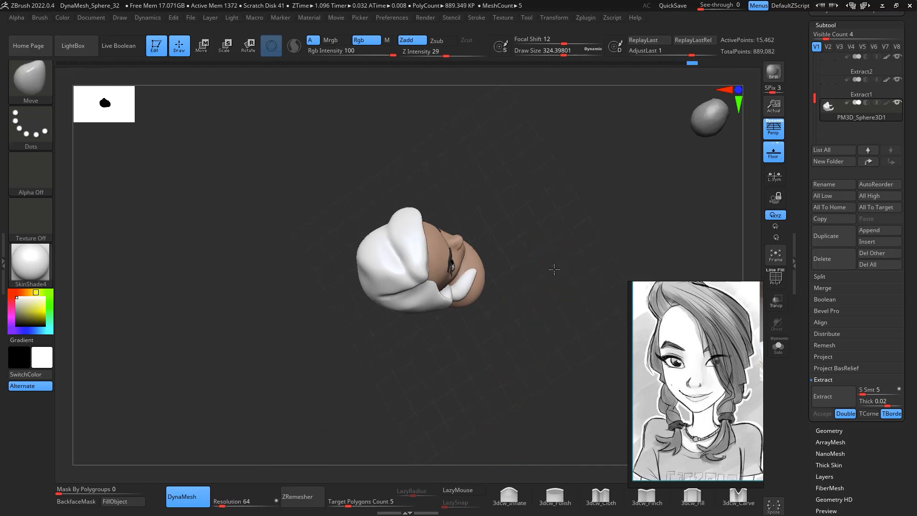
Smooth the remeshed hair across the crown and along the hairline, working from several angles
left_click_drag(538, 260, 401, 266)
key("shift")
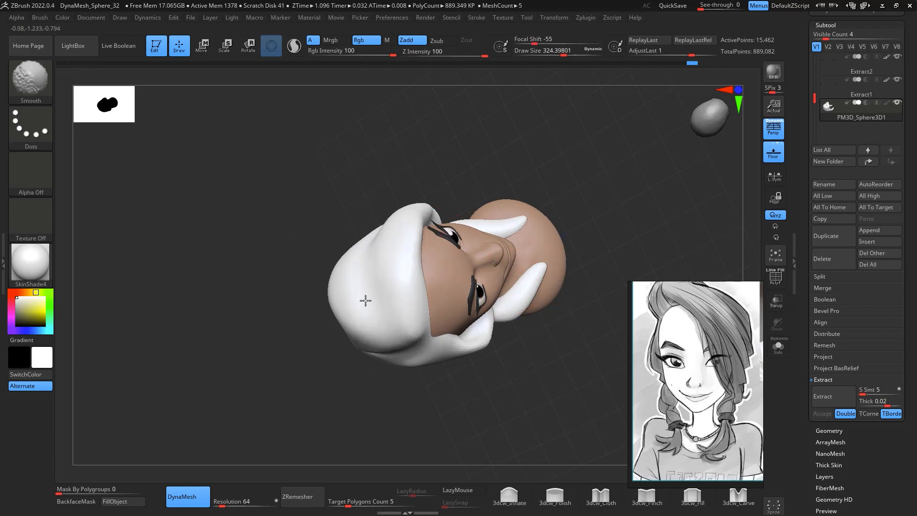
left_click_drag(540, 124, 420, 281)
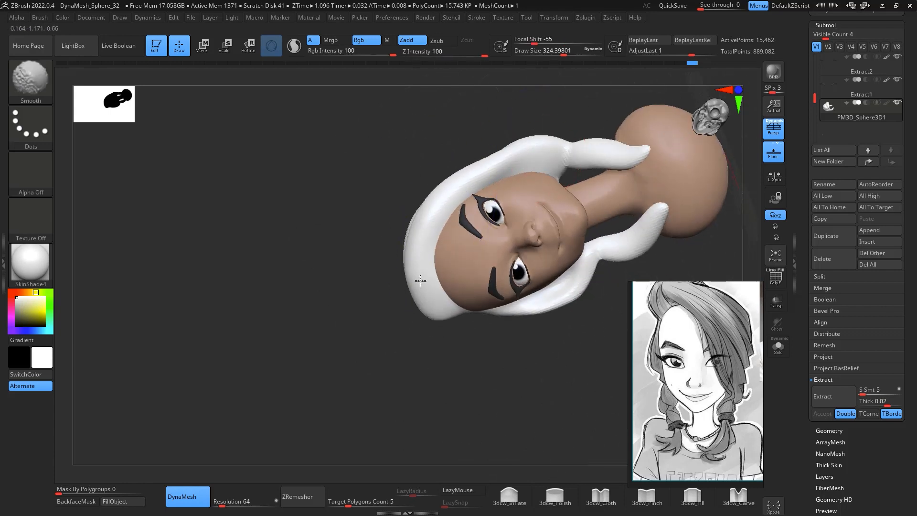
mouse_move(587, 328)
left_mouse_down("shift")
mouse_move(630, 272)
mouse_move(634, 198)
mouse_move(604, 227)
mouse_move(610, 169)
mouse_move(612, 198)
mouse_move(616, 176)
mouse_move(625, 199)
mouse_move(581, 241)
mouse_move(591, 289)
mouse_move(582, 219)
mouse_move(552, 213)
mouse_move(587, 256)
mouse_move(616, 203)
mouse_move(591, 172)
mouse_move(599, 242)
mouse_move(577, 205)
mouse_move(617, 215)
left_mouse_up("shift")
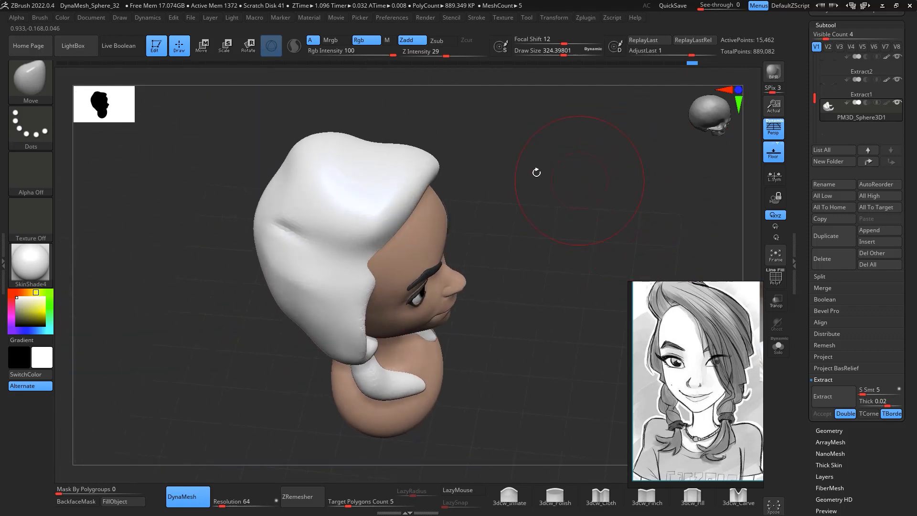
Color the hair a muted reddish brown
left_click(35, 314)
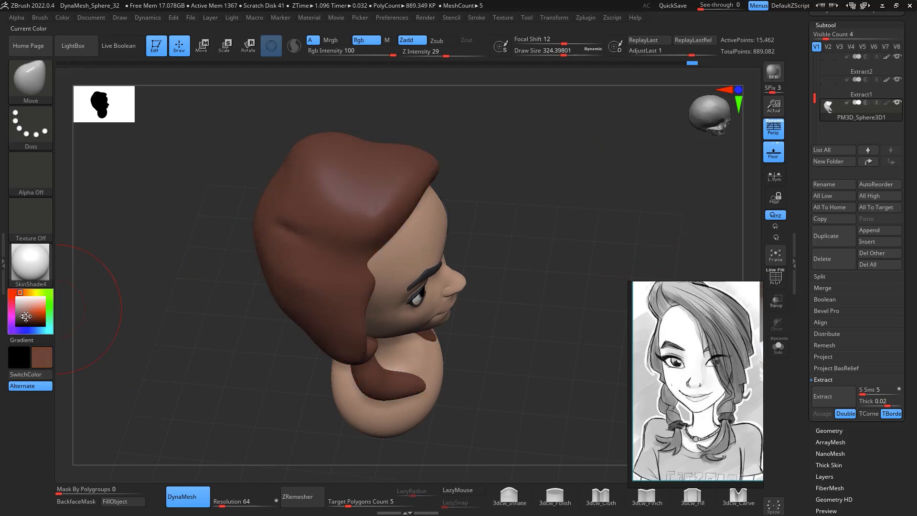
left_click(22, 312)
left_click_drag(597, 200, 550, 215)
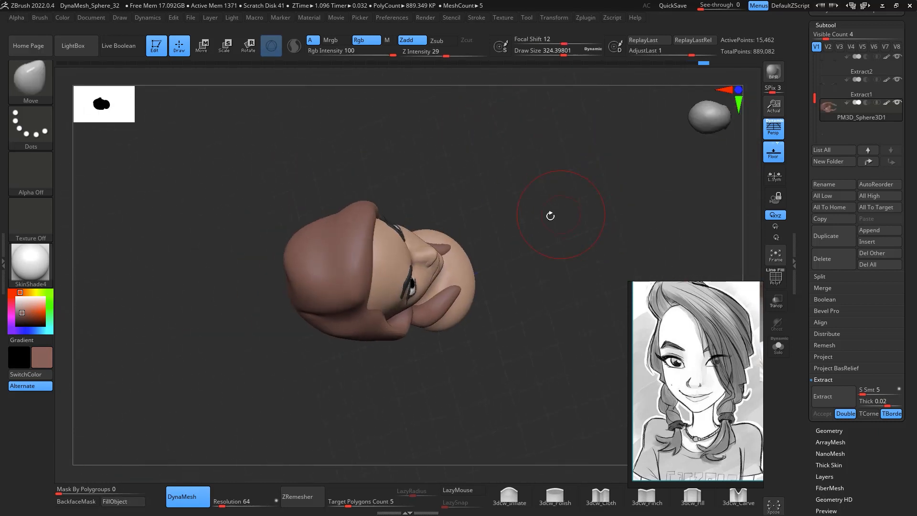
Build up the front of the hair above the forehead with ClayBuildup at a draw size of about 163
key("b")
key("c")
key("b")
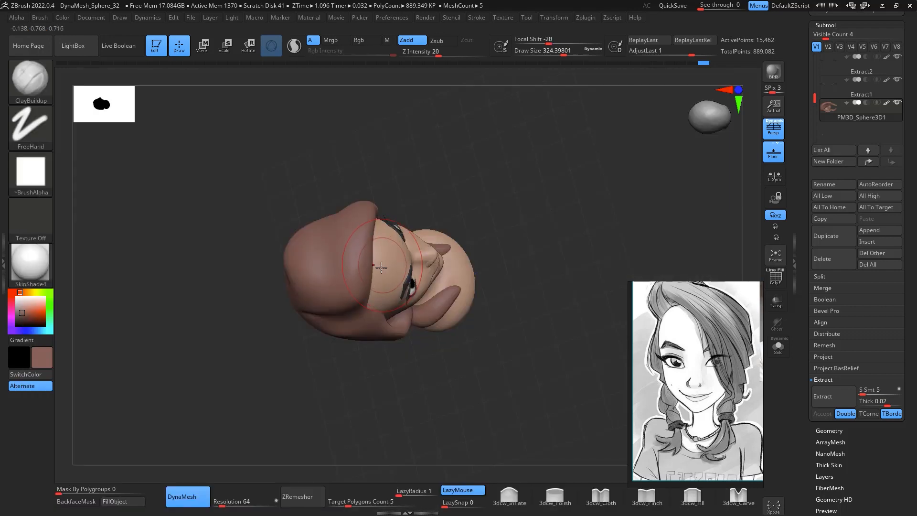
key("space")
left_click_drag(370, 267, 368, 267)
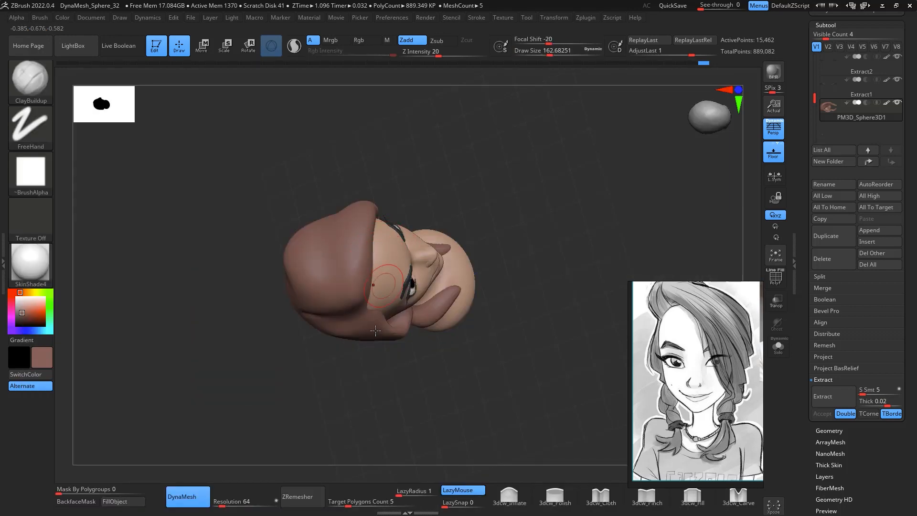
Remesh the hair with DynaMesh at resolution 128
left_click(237, 501)
type("600")
key("Return")
Carve the parting groove through the hair toward the back of the head with DamStandard at a draw size of about 163
mouse_move(560, 223)
left_mouse_down()
mouse_move(560, 202)
mouse_move(595, 203)
mouse_move(557, 211)
mouse_move(553, 225)
left_mouse_up()
key("b")
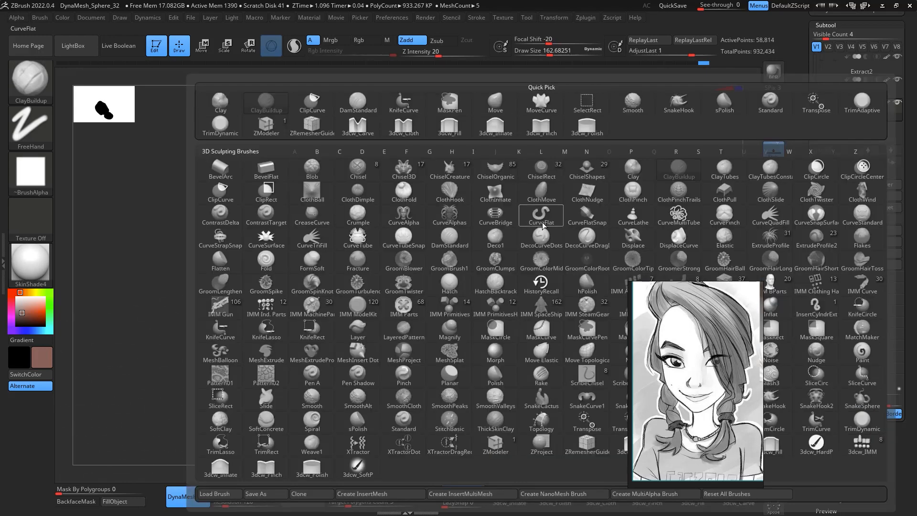
key("d")
key("s")
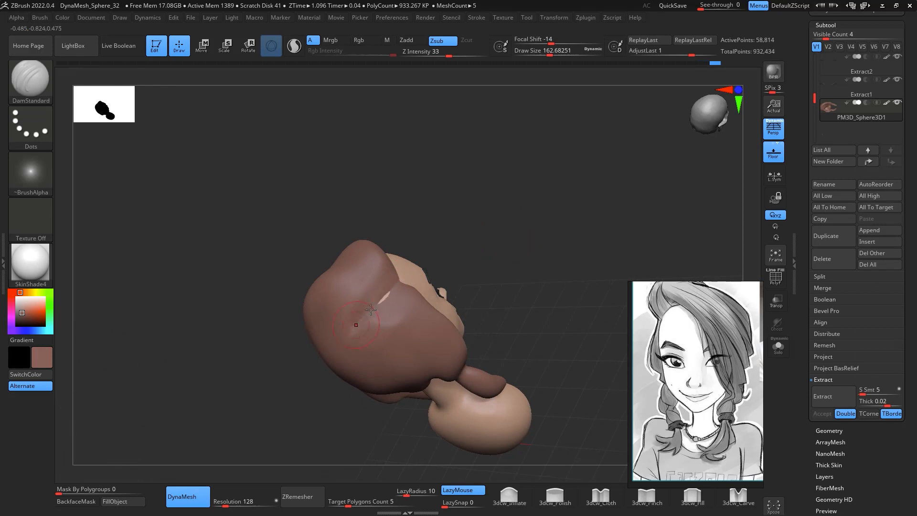
key("ctrl+z")
left_click_drag(399, 272, 380, 295)
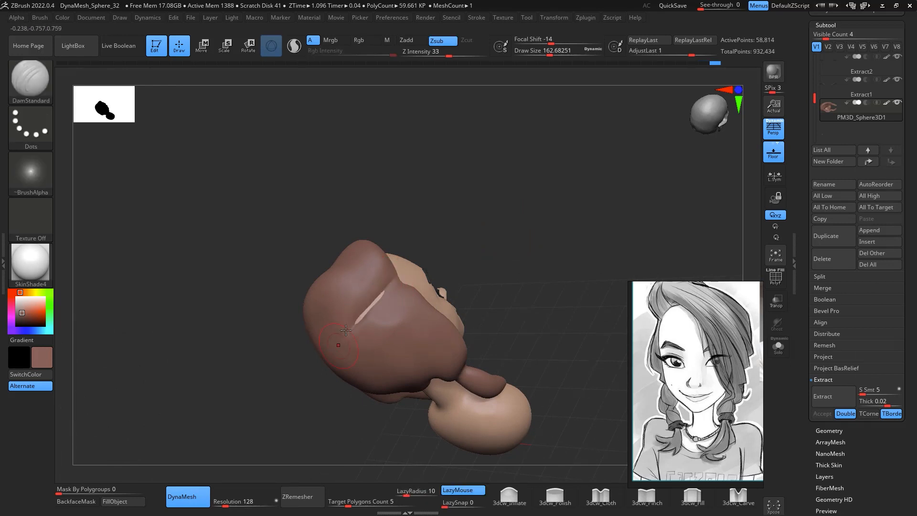
left_click_drag(501, 230, 474, 225)
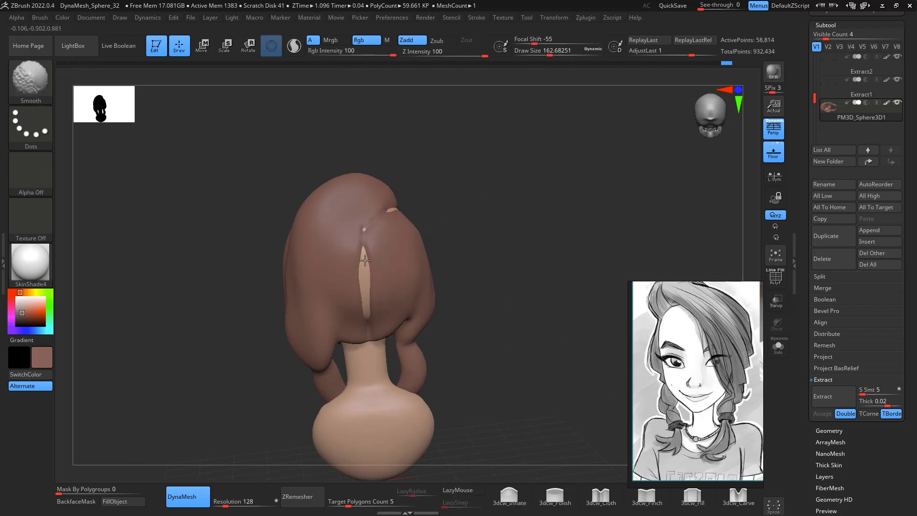
Reshape the hair volumes on both sides of the parting with the Move brush at a draw size of about 415
left_click_drag(564, 270, 537, 295)
key("b")
key("m")
key("v")
key("space")
left_click_drag(441, 281, 463, 282)
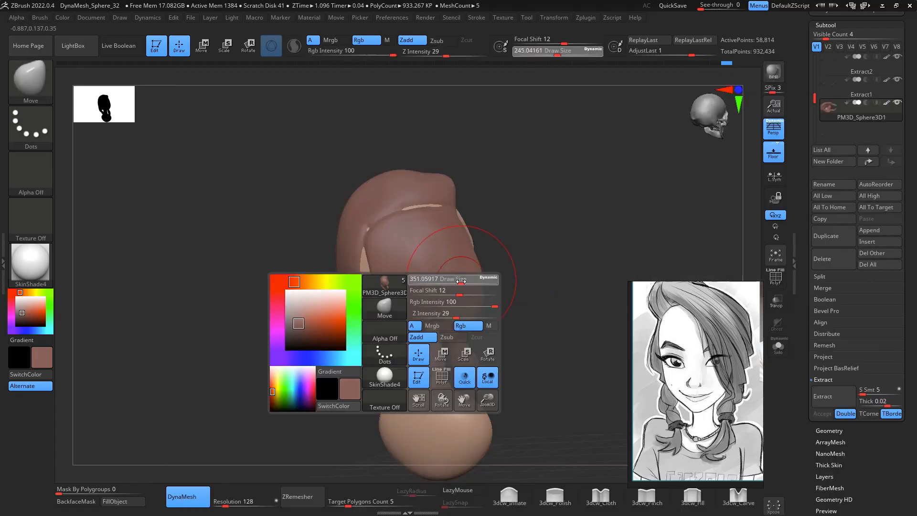
left_click_drag(549, 236, 549, 266)
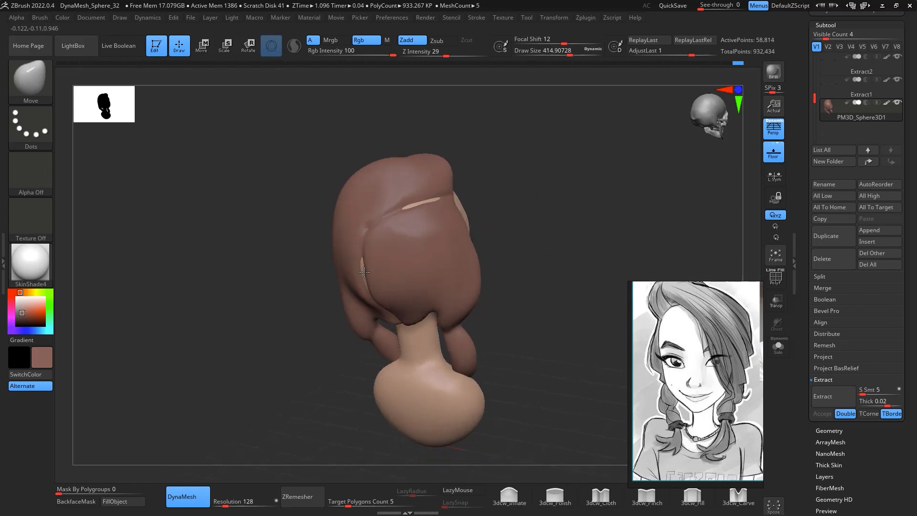
mouse_move(558, 172)
left_mouse_down()
mouse_move(449, 230)
mouse_move(475, 302)
mouse_move(463, 235)
mouse_move(413, 230)
mouse_move(426, 278)
mouse_move(395, 269)
left_mouse_up()
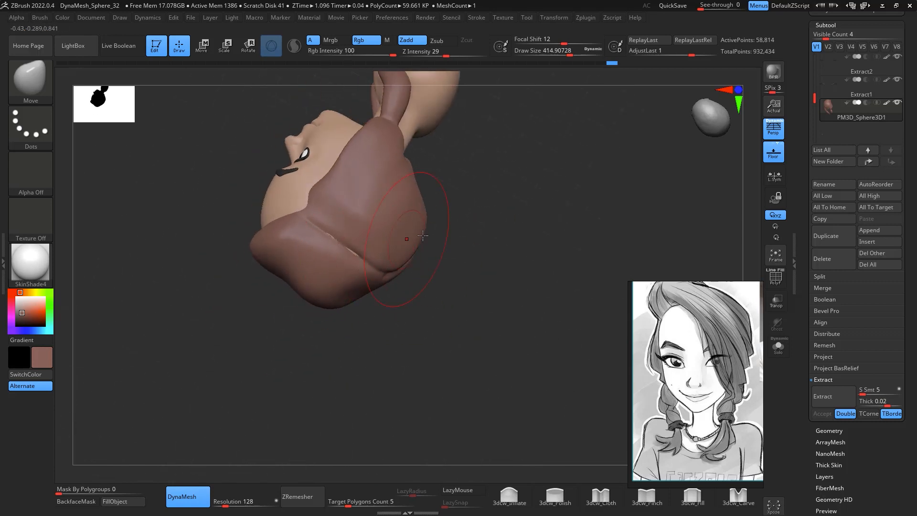
left_click_drag(422, 235, 424, 267)
mouse_move(360, 262)
left_mouse_down()
mouse_move(429, 238)
mouse_move(575, 217)
mouse_move(579, 196)
mouse_move(617, 187)
left_mouse_up()
mouse_move(554, 342)
left_mouse_down("alt")
mouse_move(587, 237)
mouse_move(562, 222)
mouse_move(564, 244)
mouse_move(552, 250)
mouse_move(563, 238)
left_mouse_up("alt")
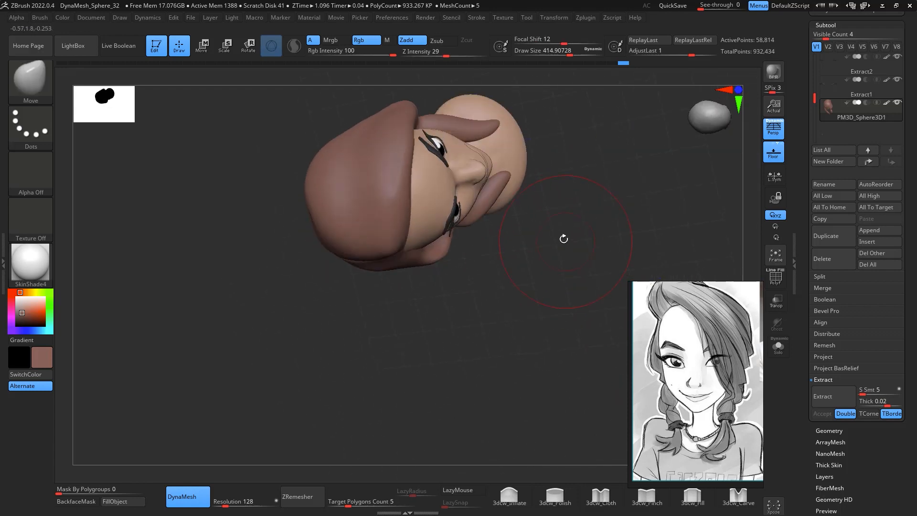
Build up a thick band of hair above the forehead with ClayBuildup at draw sizes of about 187 and 149
key("b")
key("c")
key("b")
key("space")
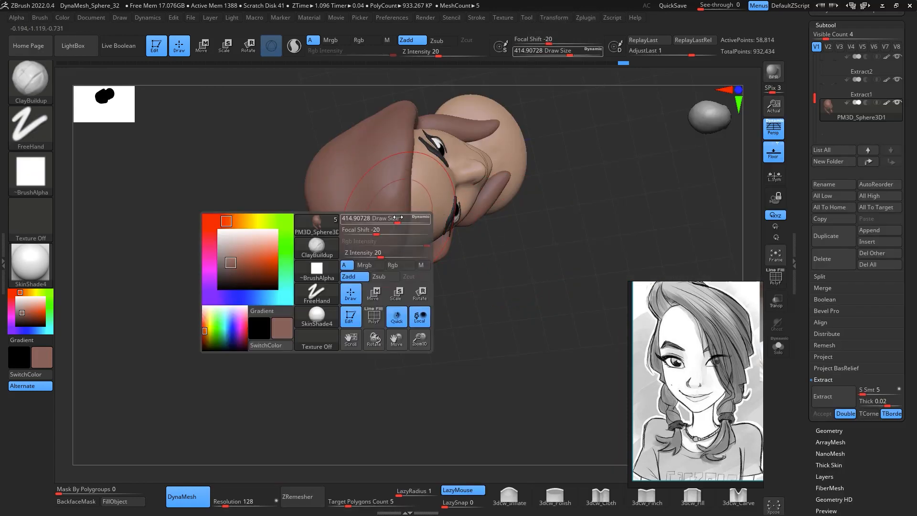
left_click_drag(395, 217, 376, 218)
left_click_drag(551, 168, 402, 245)
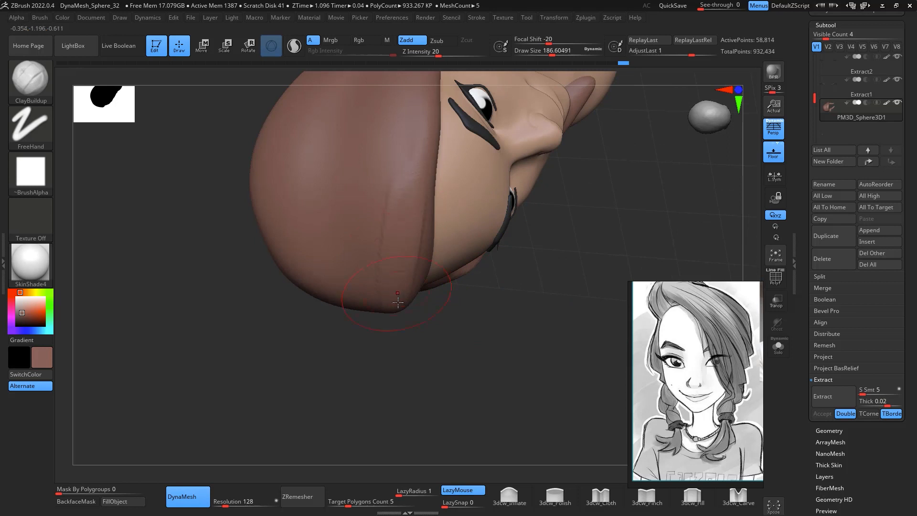
mouse_move(514, 345)
left_mouse_down()
mouse_move(516, 207)
mouse_move(399, 348)
left_mouse_up()
key("space")
mouse_move(497, 228)
left_mouse_down()
mouse_move(534, 150)
mouse_move(395, 299)
left_mouse_up()
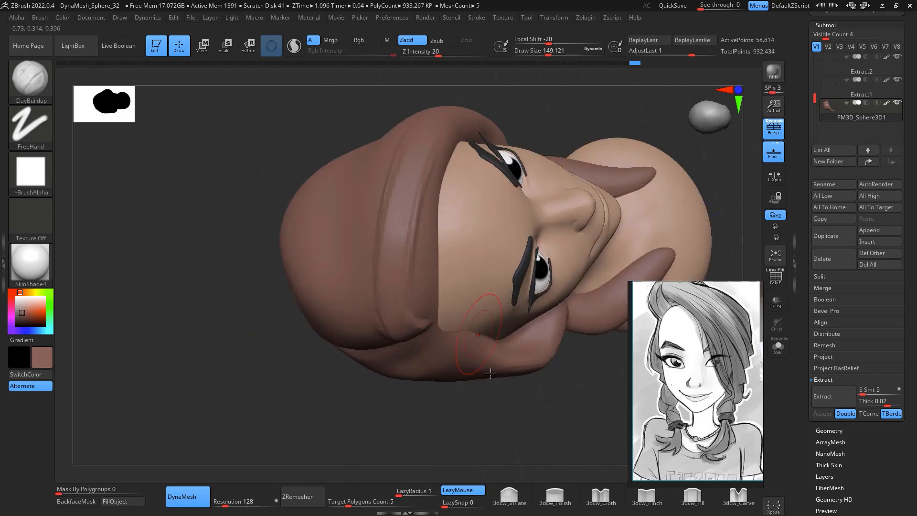
Add long ClayBuildup strands down the fuller side of the hair, beside the face and around toward the nape
mouse_move(491, 373)
left_mouse_down()
mouse_move(571, 335)
mouse_move(507, 313)
left_mouse_up()
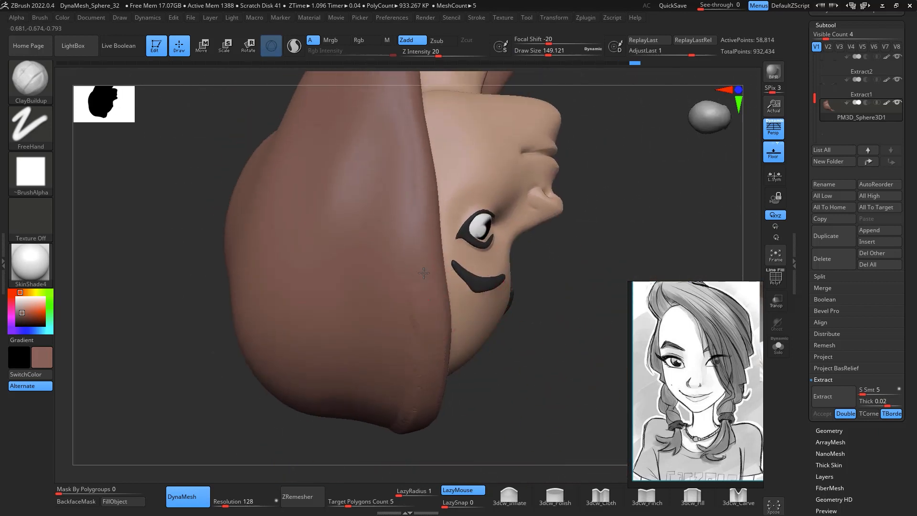
left_click_drag(395, 165, 411, 318)
left_click_drag(543, 251, 560, 310, "alt")
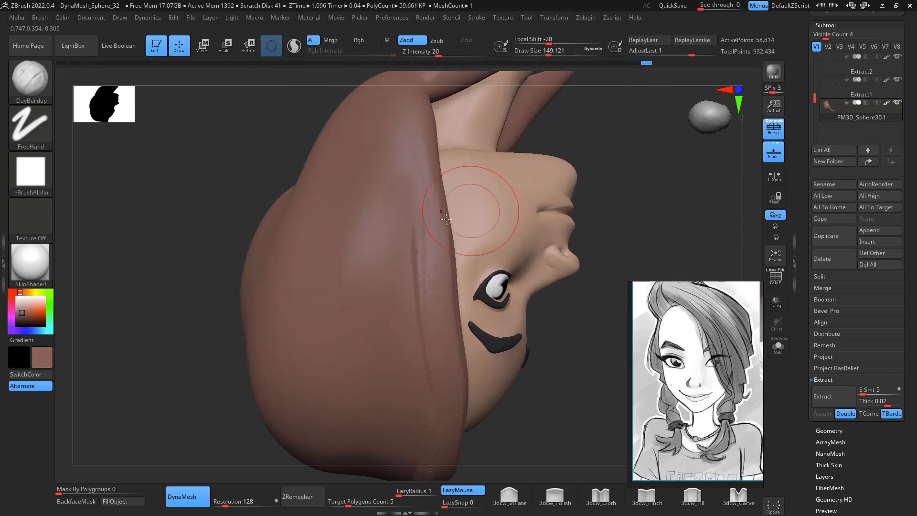
left_click_drag(428, 158, 445, 338)
left_click_drag(427, 157, 425, 214)
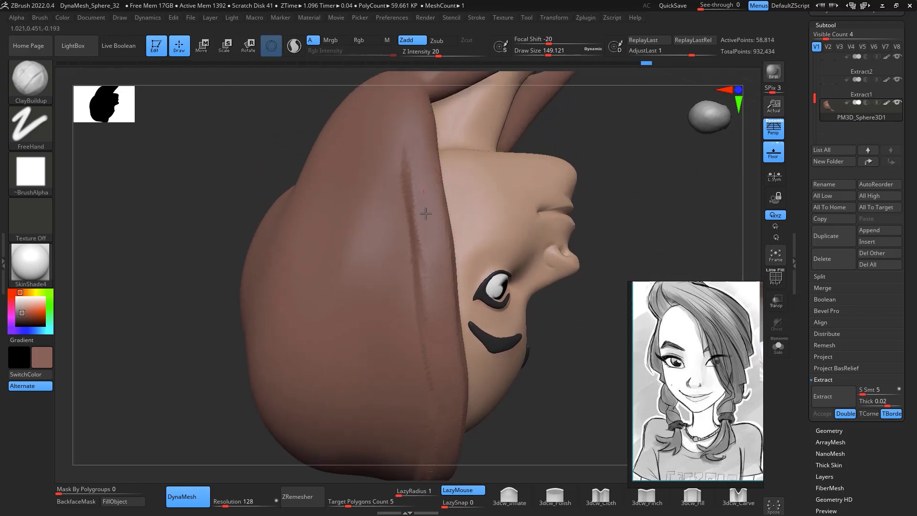
mouse_move(667, 192)
left_mouse_down()
mouse_move(618, 236)
mouse_move(628, 215)
mouse_move(524, 211)
mouse_move(538, 207)
mouse_move(426, 223)
mouse_move(335, 304)
left_mouse_up()
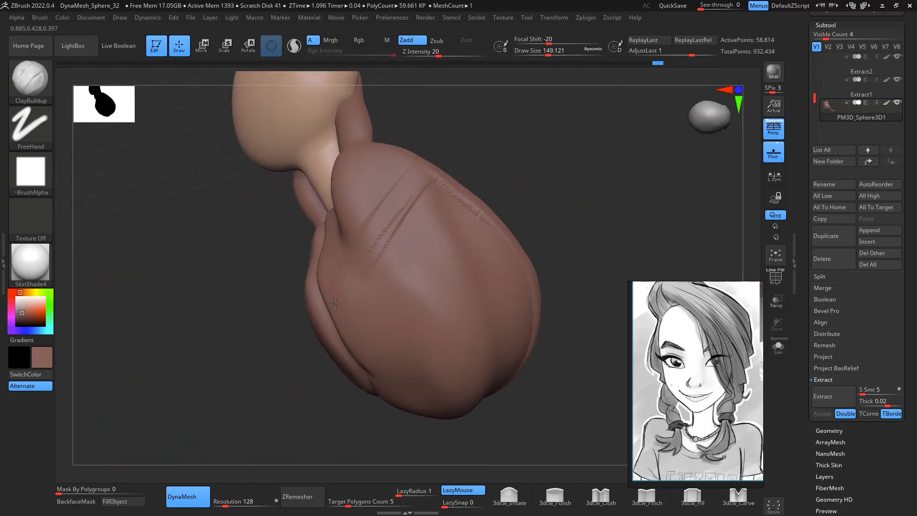
Continue the ClayBuildup strands over the crown and refine the front lock where it meets the forehead
mouse_move(607, 189)
left_mouse_down()
mouse_move(659, 205)
mouse_move(564, 196)
left_mouse_up()
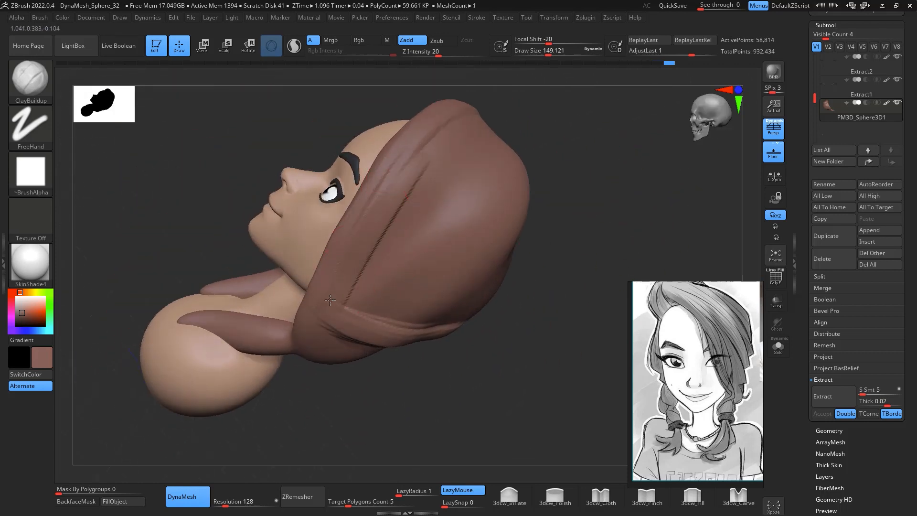
mouse_move(526, 137)
left_mouse_down()
mouse_move(597, 199)
mouse_move(535, 250)
left_mouse_up()
left_click_drag(422, 158, 403, 169)
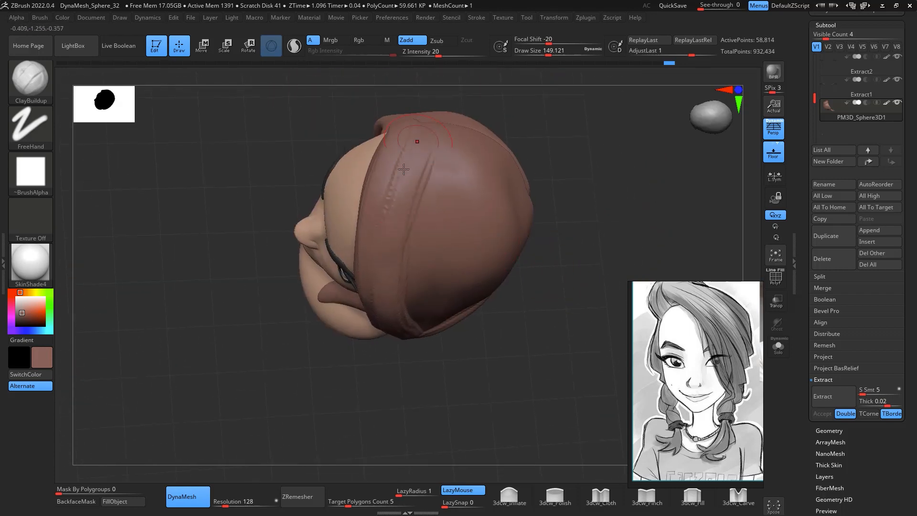
left_click_drag(532, 160, 502, 165)
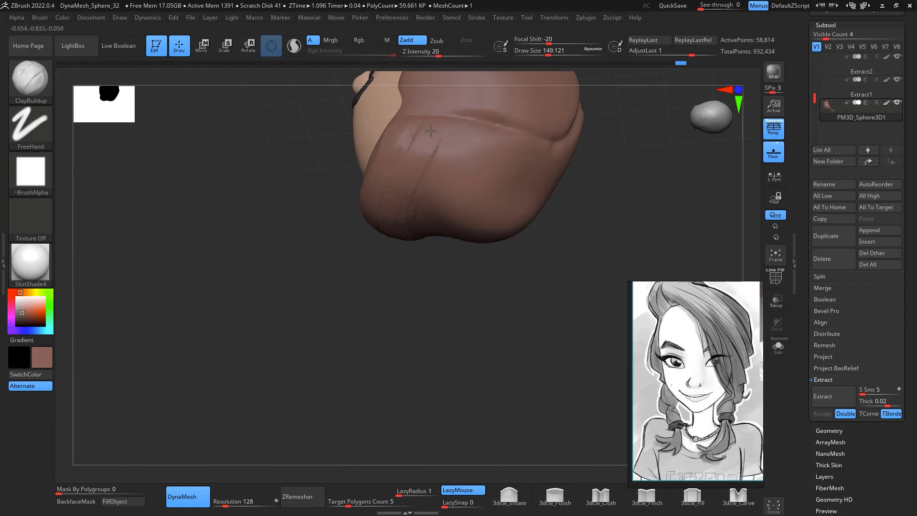
left_click_drag(431, 130, 419, 132)
left_click_drag(637, 187, 592, 162)
left_click_drag(683, 162, 668, 164, "shift")
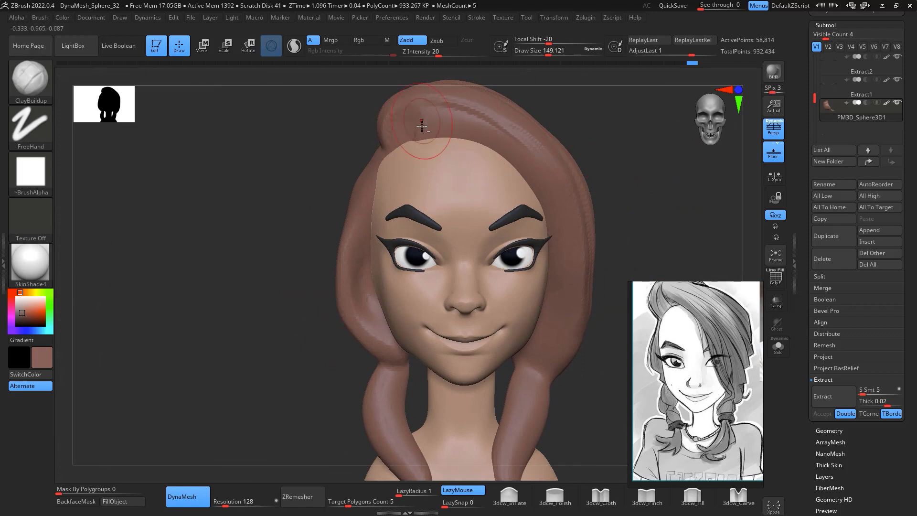
left_click_drag(422, 126, 432, 117, "alt")
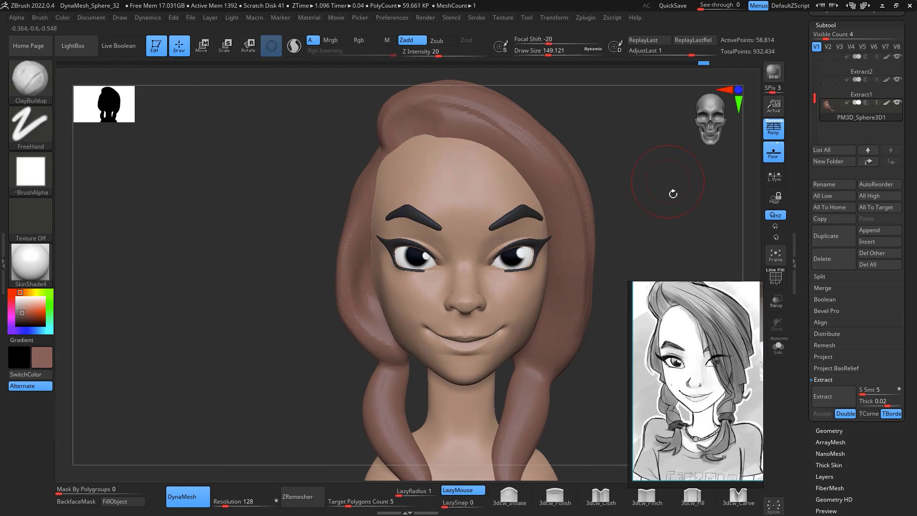
Adjust the outer silhouette of the fuller side of the hair with the Move brush at a draw size of about 508
left_click_drag(669, 195, 665, 173)
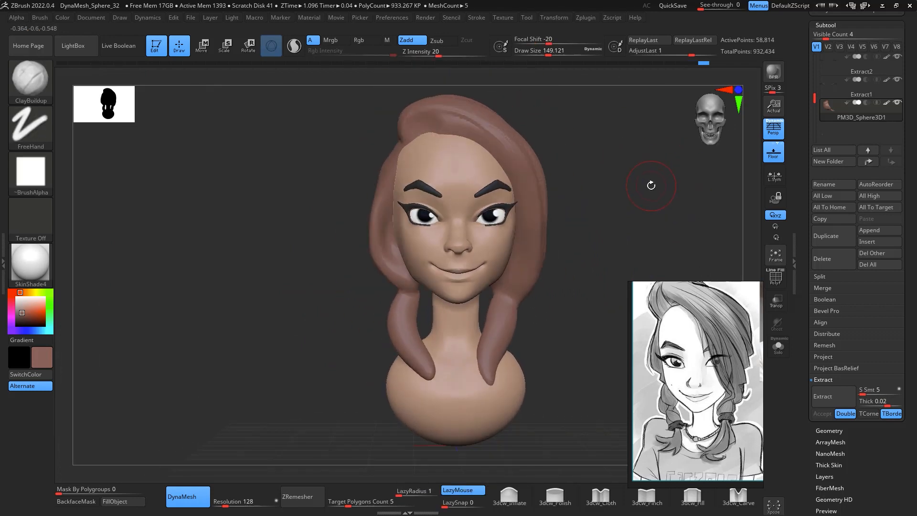
key("b")
key("m")
key("v")
key("space")
mouse_move(582, 226)
left_mouse_down()
mouse_move(596, 227)
mouse_move(560, 240)
left_mouse_up()
key("space")
key("space")
left_click_drag(541, 174, 544, 175)
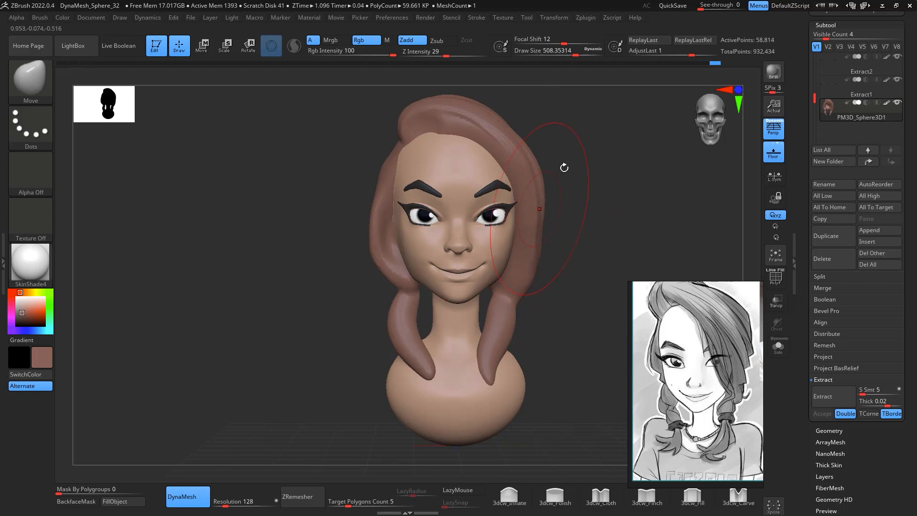
mouse_move(595, 197)
left_mouse_down()
mouse_move(661, 231)
mouse_move(635, 220)
mouse_move(651, 203)
mouse_move(621, 215)
mouse_move(630, 206)
mouse_move(608, 199)
mouse_move(593, 295)
mouse_move(584, 273)
left_mouse_up()
Build up strands across the crown above the parting with ClayBuildup at draw sizes of about 223 and 163
key("b")
key("c")
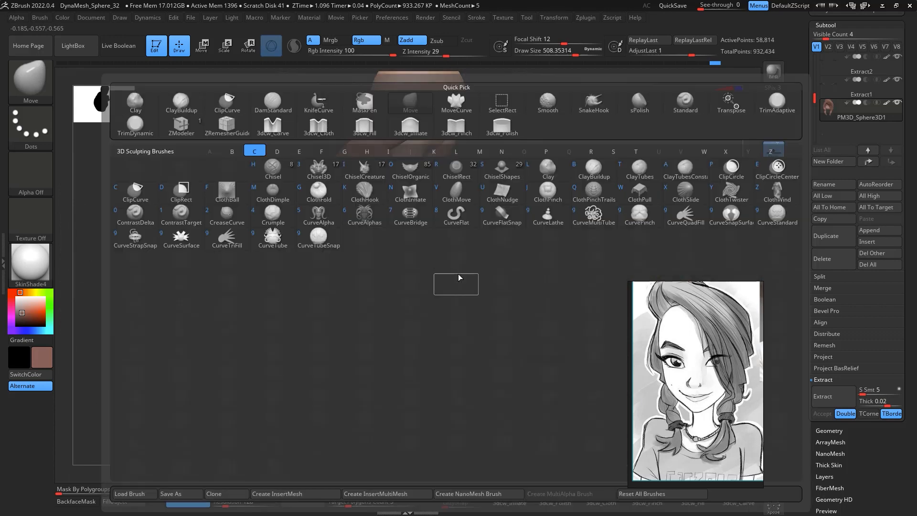
key("b")
key("space")
left_click_drag(470, 263, 454, 256)
mouse_move(534, 229)
left_mouse_down()
mouse_move(555, 219)
mouse_move(548, 173)
mouse_move(585, 202)
mouse_move(571, 129)
mouse_move(595, 198)
mouse_move(602, 194)
mouse_move(573, 184)
left_mouse_up()
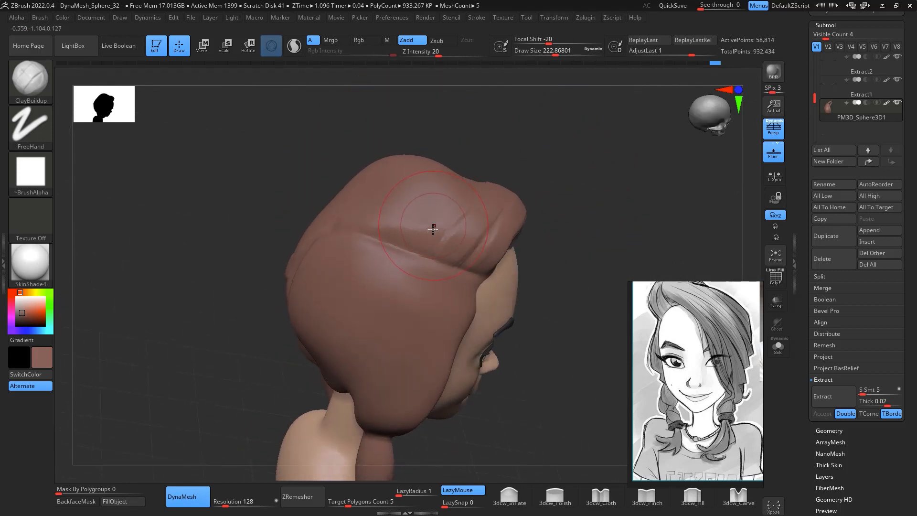
key("space")
left_click_drag(436, 218, 433, 222)
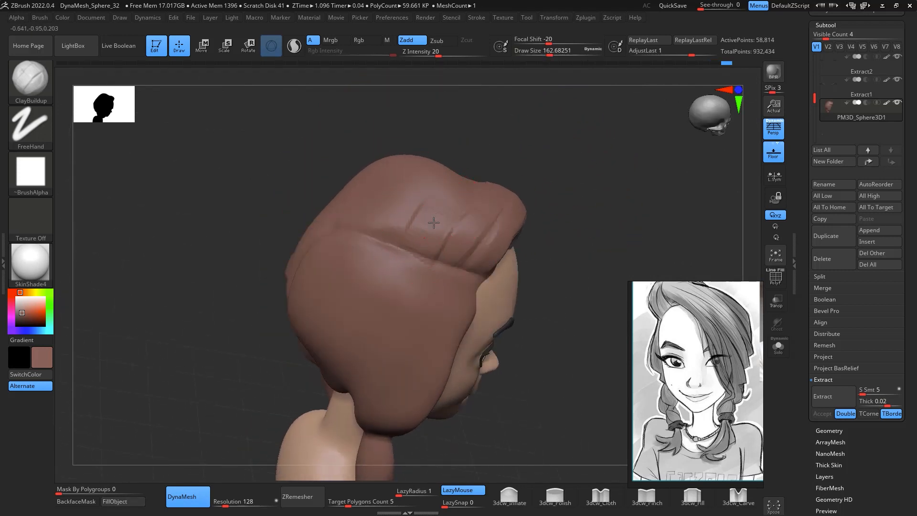
left_click_drag(582, 131, 563, 206)
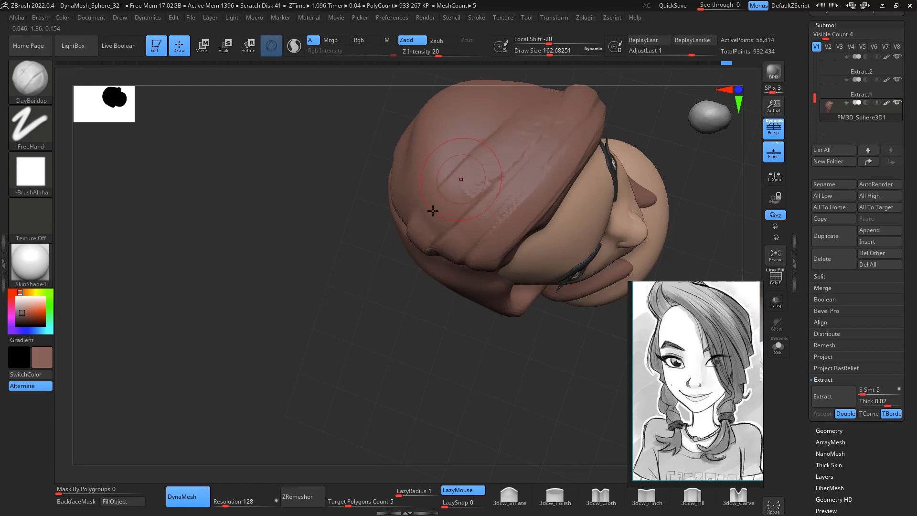
Layer additional lengthwise strands on the side of the hair behind the front band with ClayBuildup
mouse_move(704, 137)
left_mouse_down()
mouse_move(703, 179)
mouse_move(663, 242)
left_mouse_up()
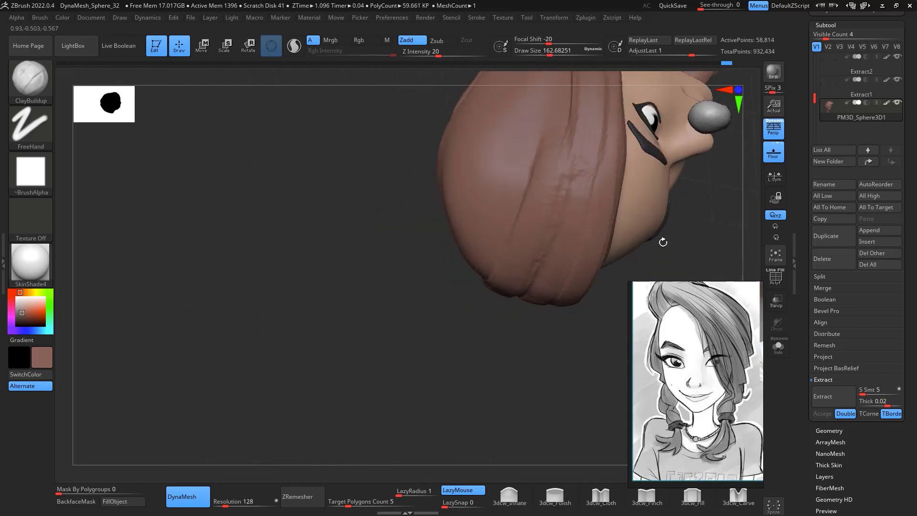
mouse_move(706, 210)
left_mouse_down()
mouse_move(720, 250)
mouse_move(683, 246)
left_mouse_up()
mouse_move(523, 188)
left_mouse_down()
mouse_move(534, 146)
mouse_move(514, 182)
left_mouse_up()
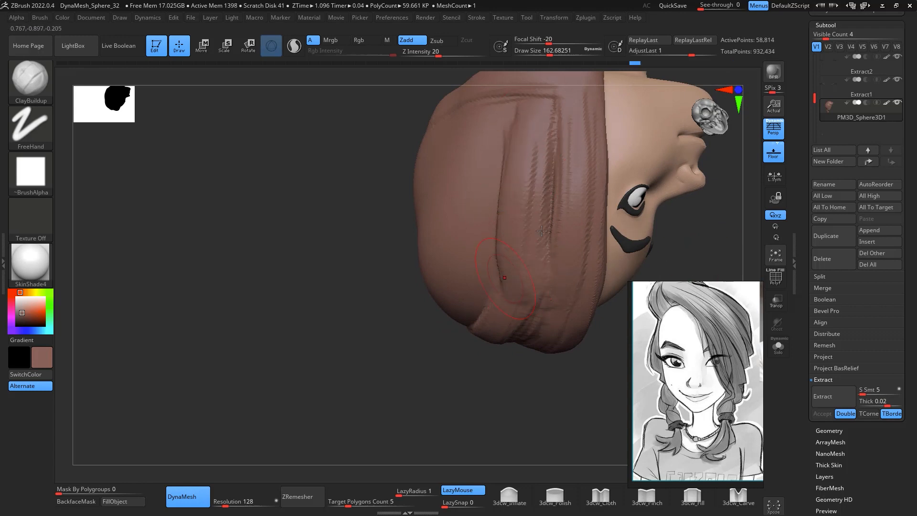
mouse_move(729, 226)
left_mouse_down()
mouse_move(718, 210)
mouse_move(687, 238)
mouse_move(714, 200)
mouse_move(678, 207)
mouse_move(702, 231)
mouse_move(621, 244)
left_mouse_up()
Build up and blend broader strands over the side and crown of the hair at a draw size of about 251
key("space")
left_click(455, 234)
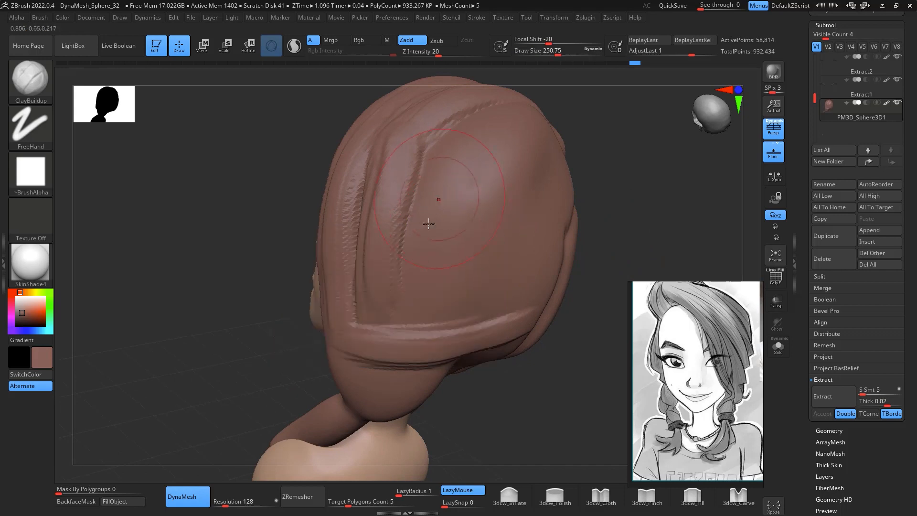
left_click_drag(428, 223, 435, 158, "shift")
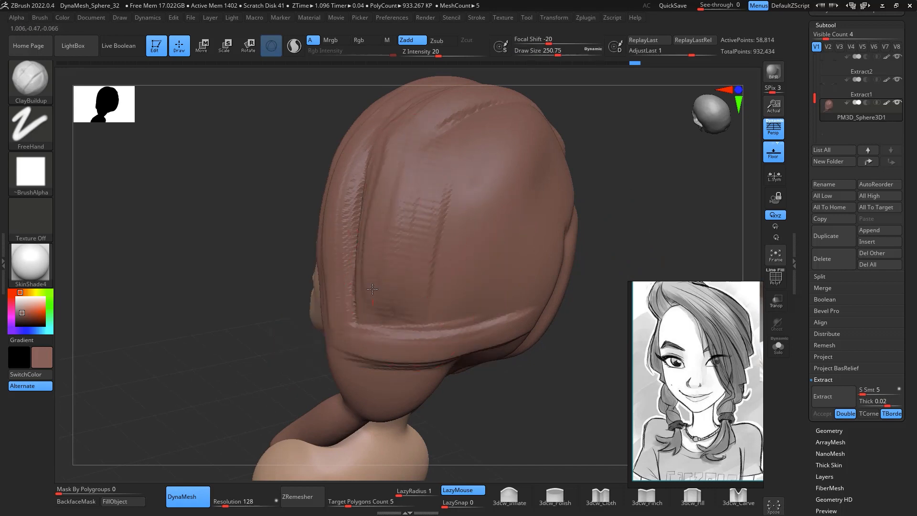
left_click_drag(587, 139, 613, 241)
mouse_move(332, 262)
left_mouse_down("shift")
mouse_move(342, 148)
mouse_move(332, 276)
left_mouse_up("shift")
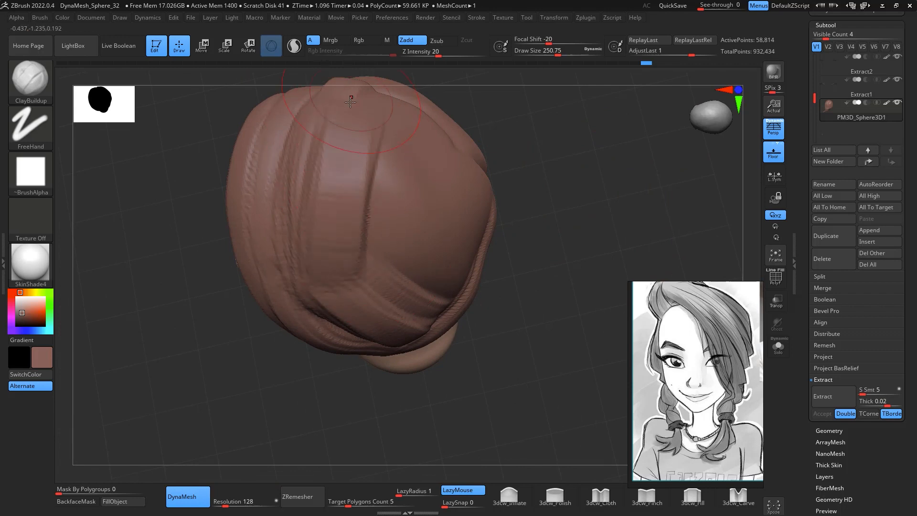
Sculpt broad sweeping strands over the back and top of the hair with ClayBuildup, following its flow from the parting
mouse_move(584, 214)
left_mouse_down()
mouse_move(640, 191)
mouse_move(692, 231)
mouse_move(608, 117)
mouse_move(649, 179)
mouse_move(606, 268)
left_mouse_up()
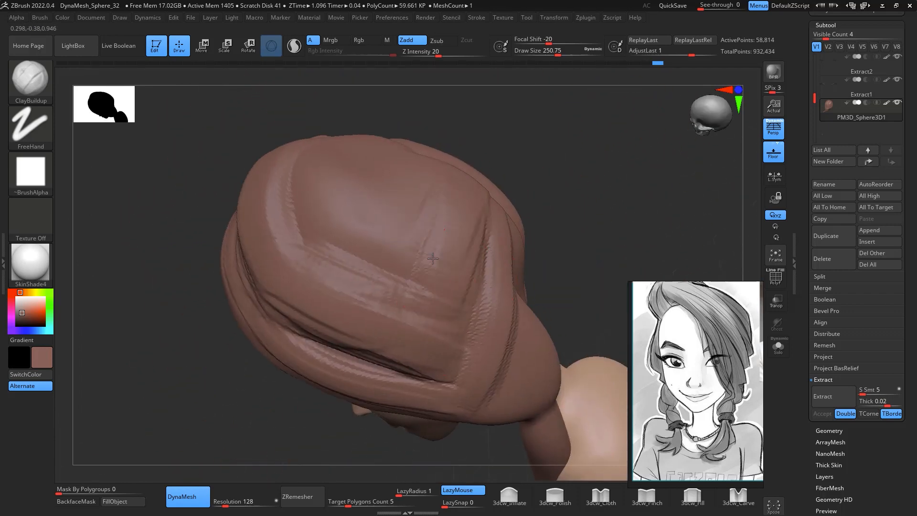
left_click_drag(432, 258, 374, 273)
mouse_move(428, 181)
left_mouse_down()
mouse_move(377, 210)
mouse_move(334, 274)
left_mouse_up()
mouse_move(573, 163)
left_mouse_down()
mouse_move(620, 147)
mouse_move(529, 184)
left_mouse_up()
left_click_drag(363, 162, 342, 234)
left_click_drag(389, 169, 395, 243)
mouse_move(640, 157)
left_mouse_down()
mouse_move(554, 152)
mouse_move(530, 162)
left_mouse_up()
left_click_drag(626, 186, 618, 216)
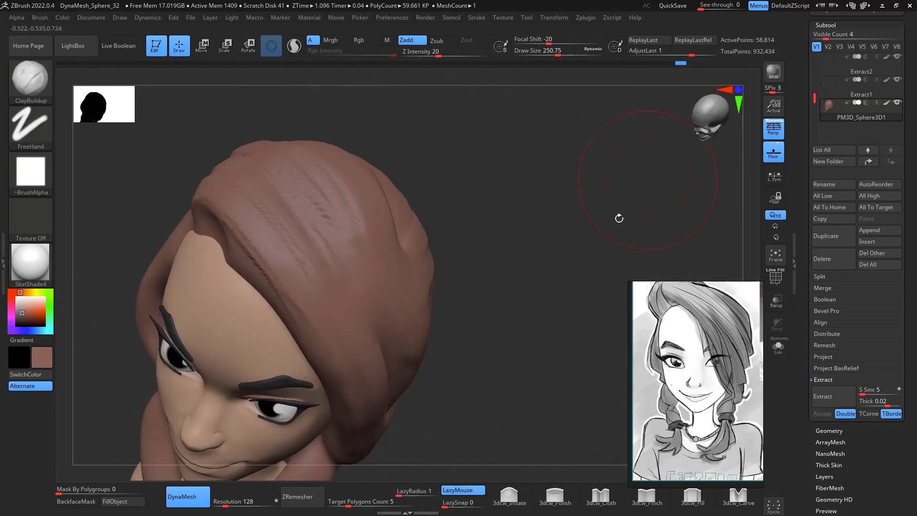
Sharpen the creases between the strands on the side and back of the hair with 3dcw_Pinch at a draw size of about 251
mouse_move(621, 291)
left_mouse_down()
mouse_move(599, 239)
mouse_move(571, 96)
left_mouse_up()
mouse_move(639, 192)
left_mouse_down()
mouse_move(643, 186)
mouse_move(620, 197)
mouse_move(616, 217)
mouse_move(642, 207)
mouse_move(618, 202)
mouse_move(593, 231)
mouse_move(602, 250)
left_mouse_up()
left_click(646, 496)
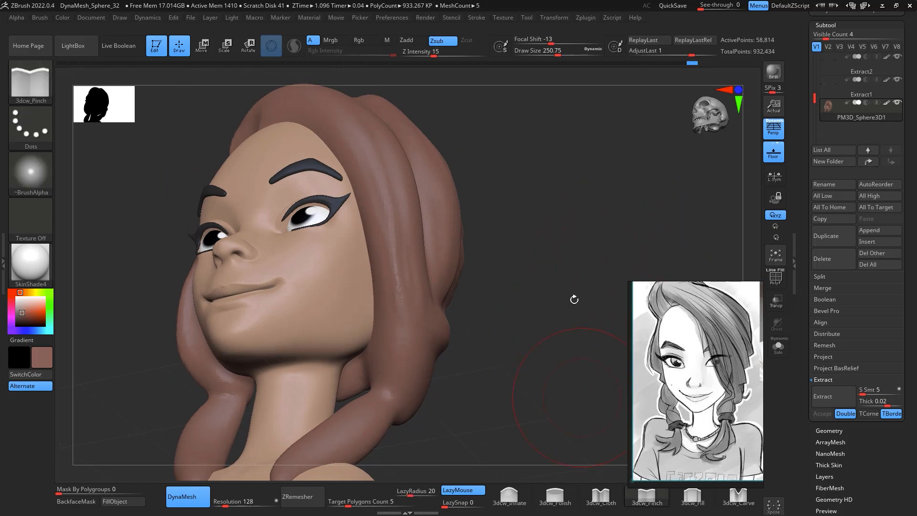
left_click_drag(573, 303, 433, 318)
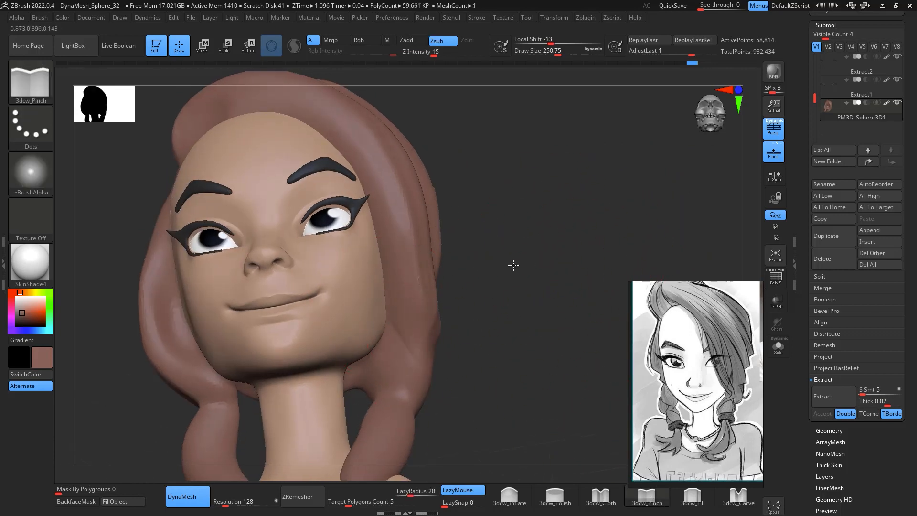
left_click_drag(514, 265, 454, 228)
left_click_drag(368, 282, 497, 354)
mouse_move(569, 327)
left_mouse_down()
mouse_move(534, 288)
mouse_move(659, 161)
mouse_move(504, 259)
mouse_move(523, 242)
left_mouse_up()
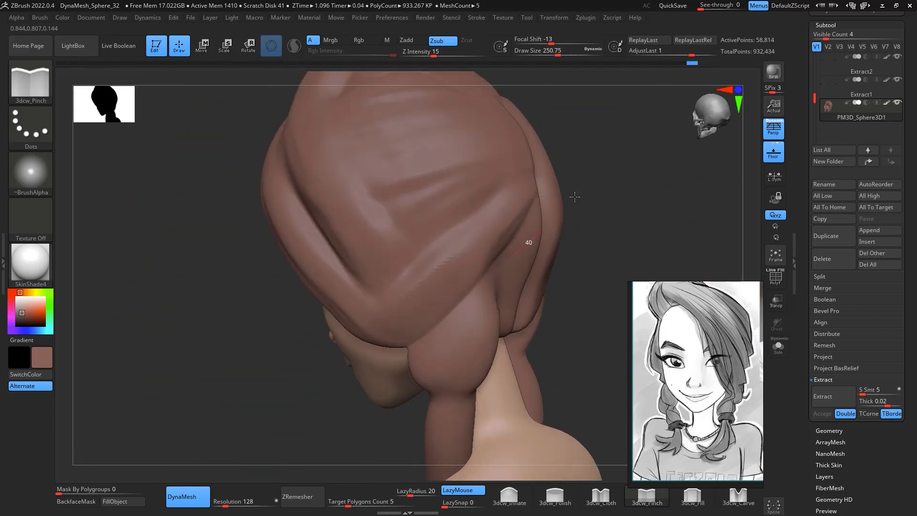
key("shift")
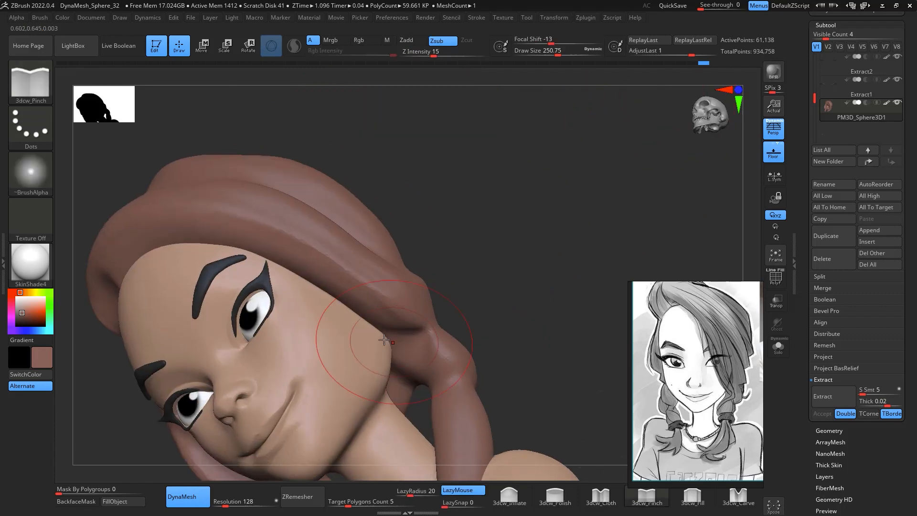
Pinch the strand creases over the top of the hair at a draw size of about 172, undoing the last stroke
left_click_drag(520, 248, 571, 136)
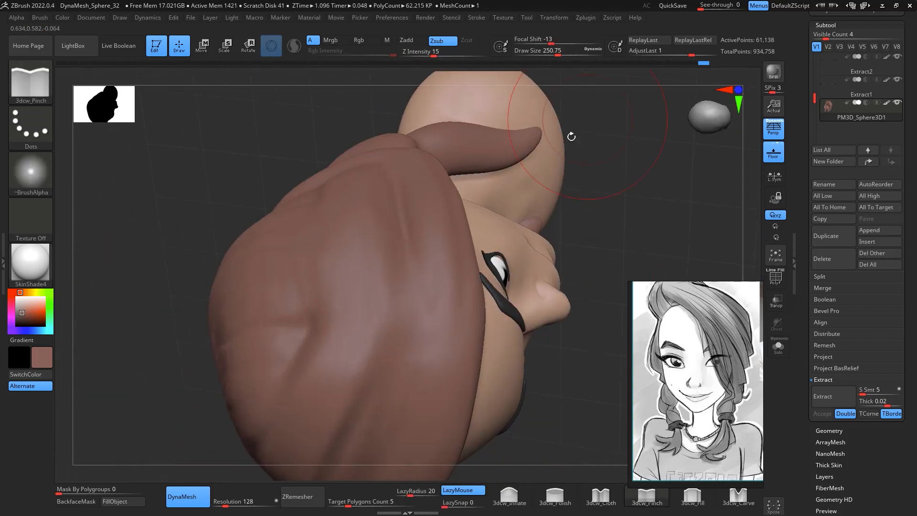
key("space")
left_click_drag(507, 255, 500, 255)
left_click_drag(624, 213, 628, 134, "alt")
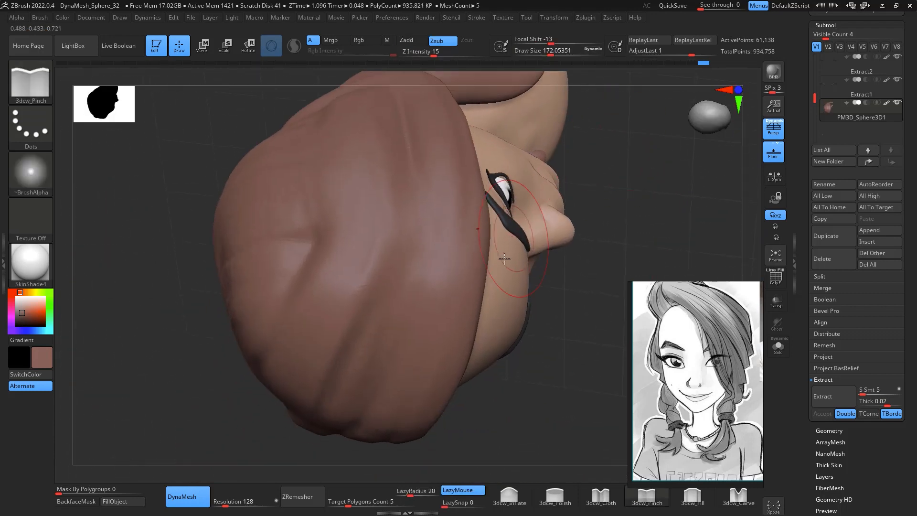
left_click_drag(504, 258, 575, 138)
left_click_drag(514, 301, 486, 227)
left_click_drag(574, 159, 457, 227)
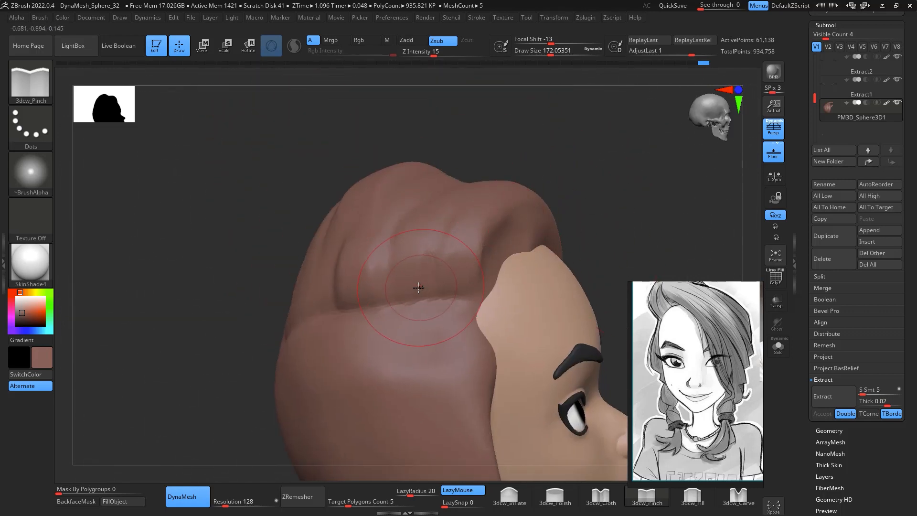
key("ctrl+z")
Tighten the parting and the fine strand grooves across the crown with 3dcw_Pinch at a draw size of about 80
mouse_move(403, 254)
left_mouse_down()
mouse_move(409, 286)
mouse_move(410, 193)
left_mouse_up()
key("space")
left_click_drag(668, 150, 663, 196)
left_click_drag(696, 125, 615, 188)
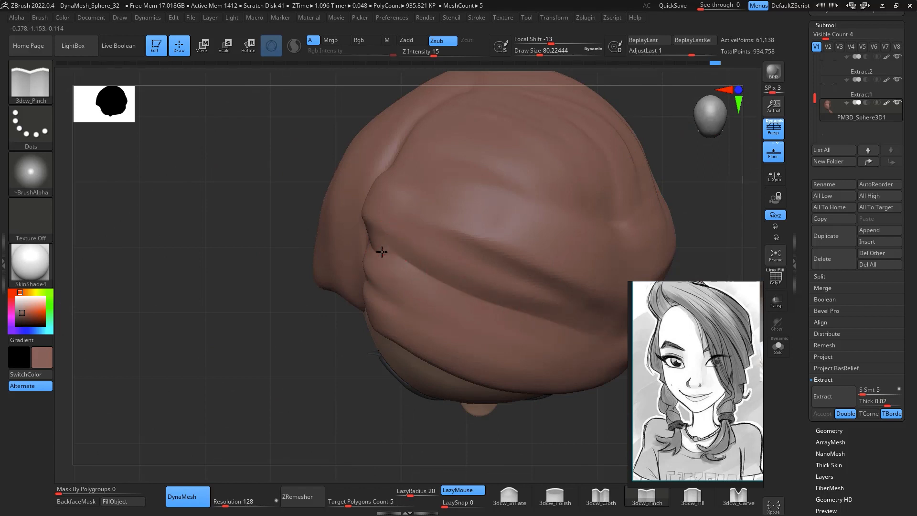
left_click_drag(381, 251, 609, 337)
left_click_drag(678, 206, 518, 157)
mouse_move(565, 185)
left_mouse_down()
mouse_move(628, 186)
mouse_move(557, 184)
mouse_move(516, 156)
mouse_move(545, 154)
mouse_move(642, 219)
left_mouse_up()
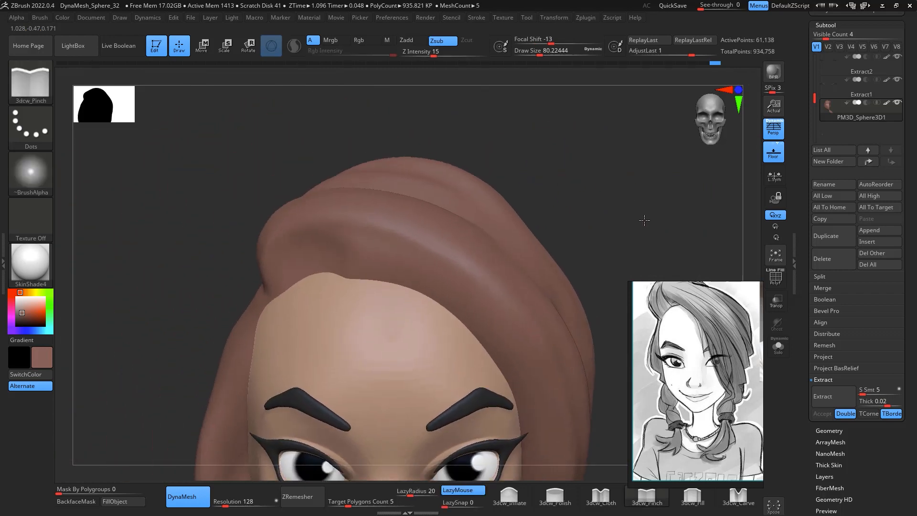
Reshape the outline of the hair over the forehead, crown and side with the Move brush at draw sizes of about 257 and 358
key("b")
key("m")
key("v")
key("space")
left_click_drag(345, 250, 364, 249)
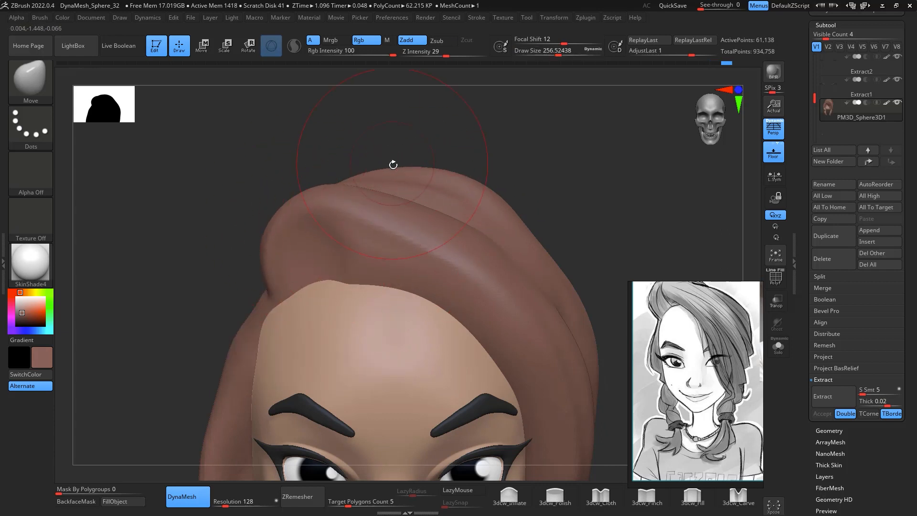
left_click_drag(393, 165, 413, 178)
left_click_drag(575, 186, 501, 136, "alt")
key("space")
mouse_move(434, 147)
left_mouse_down()
mouse_move(453, 146)
mouse_move(425, 159)
left_mouse_up()
mouse_move(563, 200)
left_mouse_down()
mouse_move(593, 188)
mouse_move(473, 208)
left_mouse_up()
key("space")
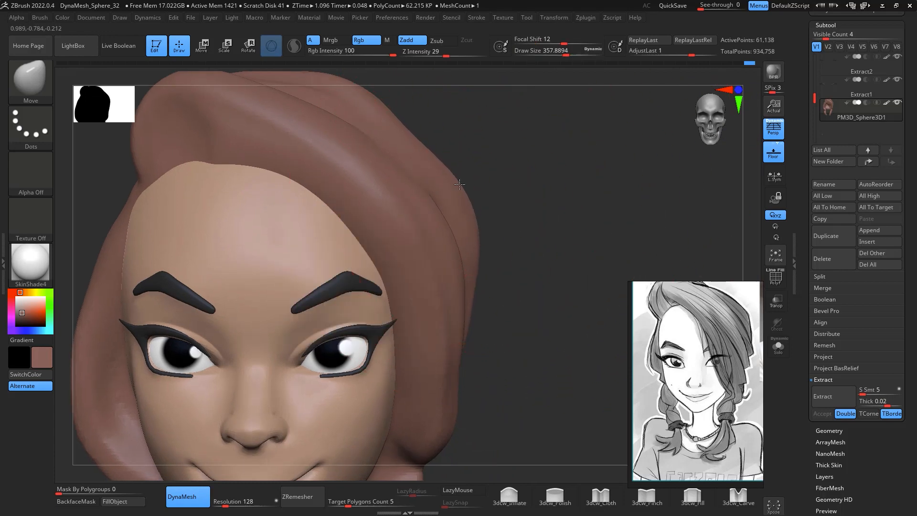
mouse_move(563, 241)
left_mouse_down("alt")
mouse_move(579, 242)
mouse_move(581, 254)
mouse_move(569, 183)
mouse_move(483, 223)
left_mouse_up("alt")
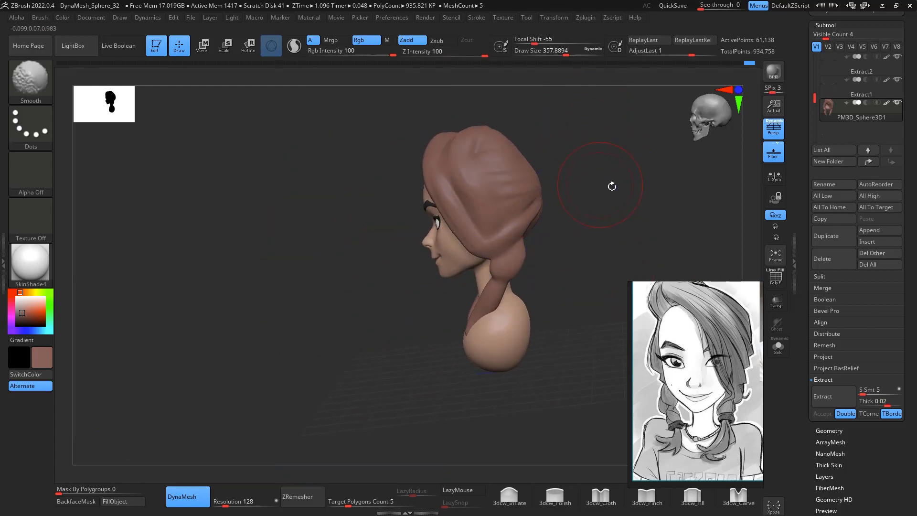
Build up strands on the side of the hair with ClayBuildup at a draw size of about 212 and smooth them
mouse_move(611, 186)
left_mouse_down()
mouse_move(639, 161)
mouse_move(602, 217)
mouse_move(577, 188)
mouse_move(599, 211)
mouse_move(635, 152)
mouse_move(610, 207)
mouse_move(646, 148)
mouse_move(608, 223)
mouse_move(593, 206)
left_mouse_up()
key("b")
key("c")
key("b")
key("space")
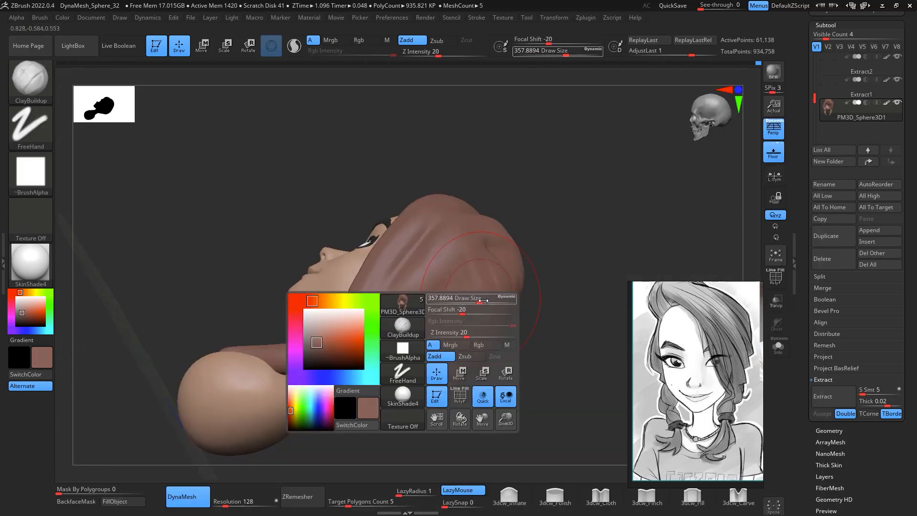
left_click_drag(481, 299, 467, 302)
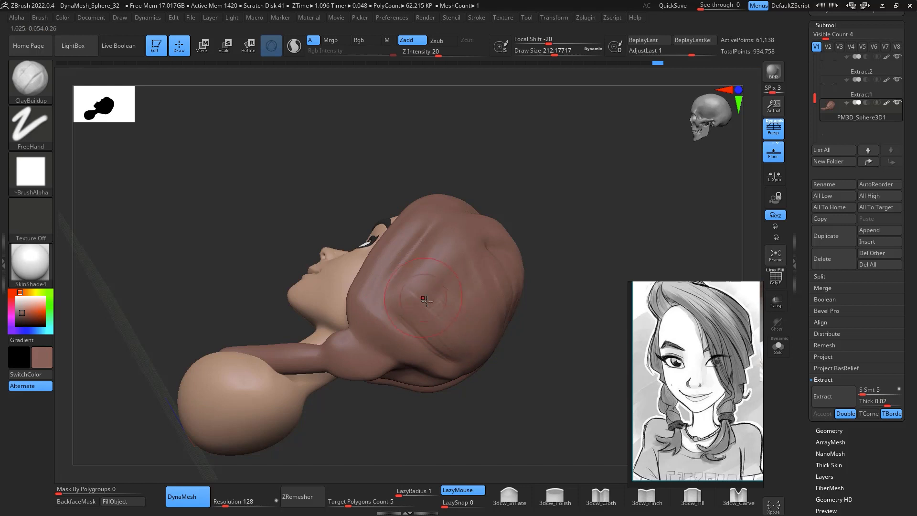
key("shift")
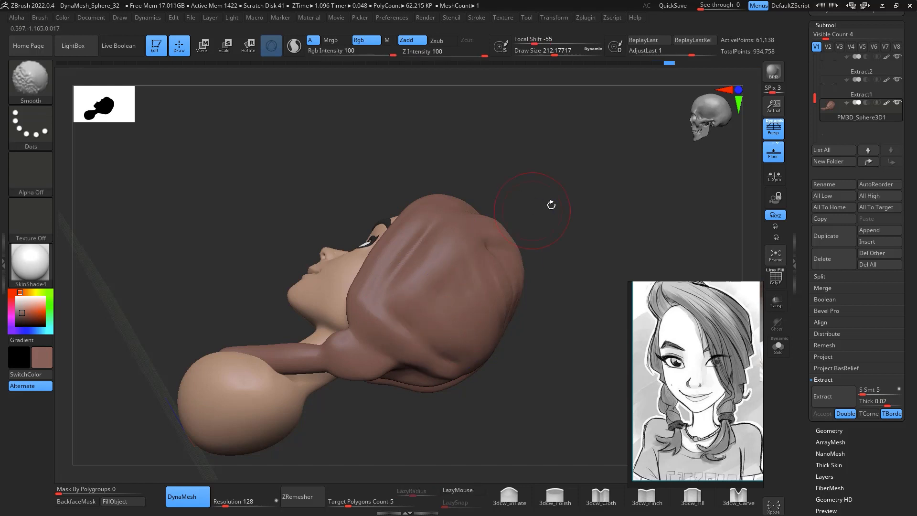
mouse_move(551, 205)
left_mouse_down()
mouse_move(606, 242)
mouse_move(597, 227)
mouse_move(581, 247)
mouse_move(587, 241)
mouse_move(577, 279)
left_mouse_up()
left_click_drag(536, 217, 553, 200)
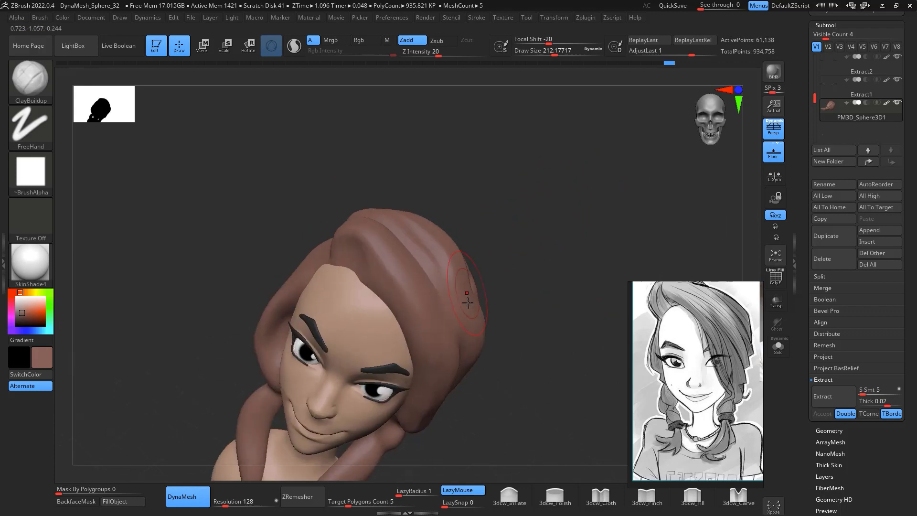
Adjust the strand forms on the crown and side of the hair with the Move brush at a draw size of about 262
key("space")
left_click_drag(454, 295, 460, 295)
left_click_drag(505, 267, 481, 287)
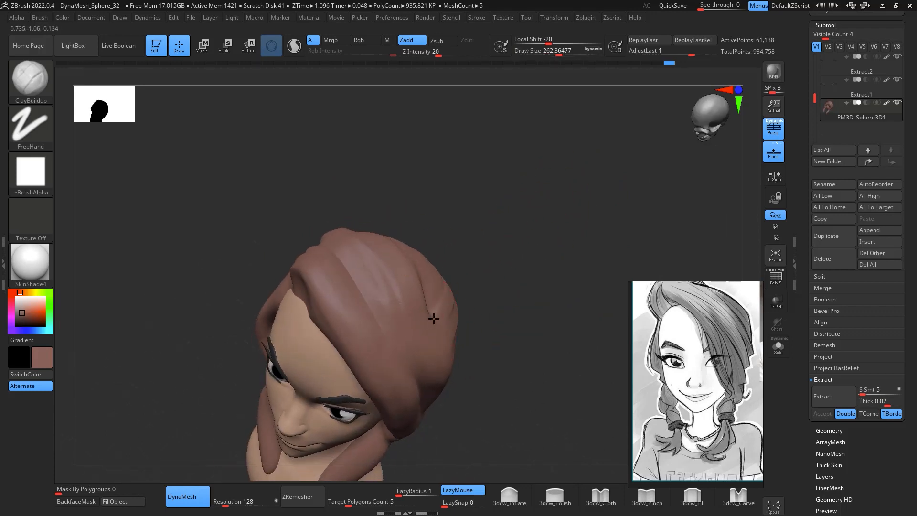
key("b")
key("m")
key("v")
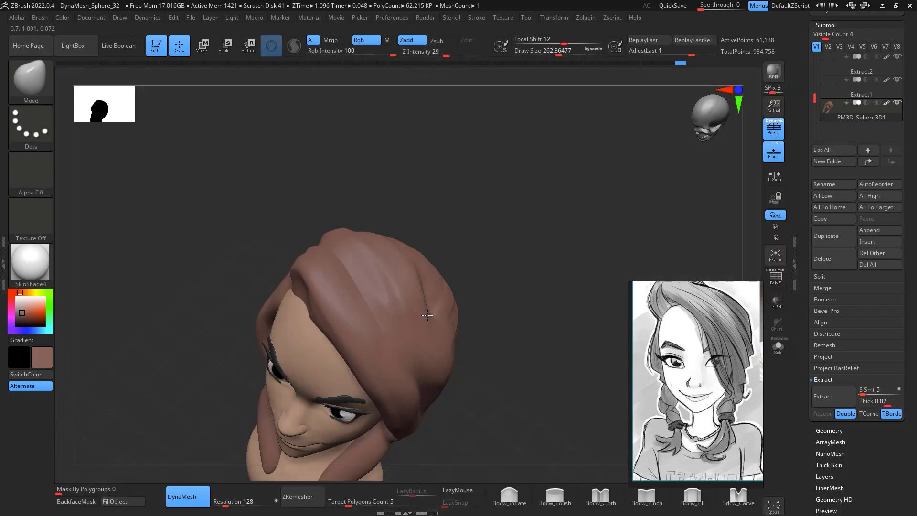
mouse_move(532, 225)
left_mouse_down()
mouse_move(573, 248)
mouse_move(592, 194)
mouse_move(567, 122)
mouse_move(560, 166)
left_mouse_up()
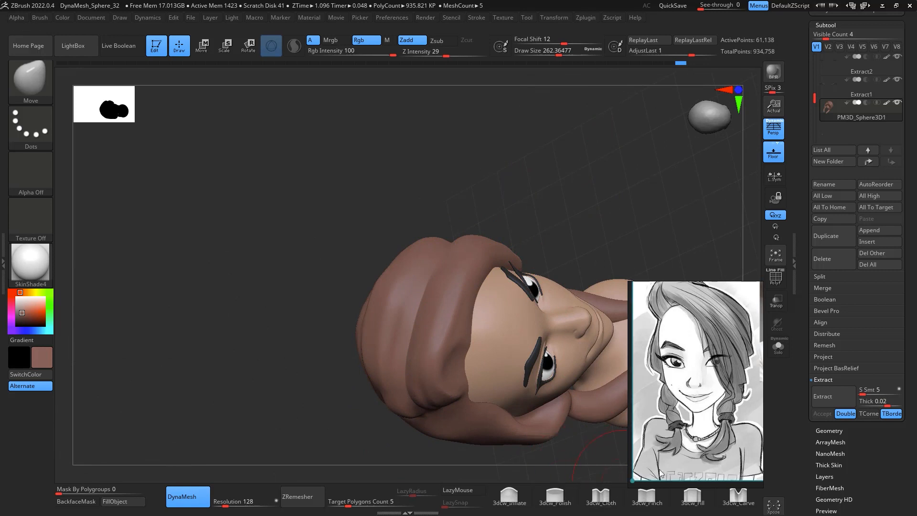
Crisp up the strand edges from the crown down to the pigtail with 3dcw_Pinch at draw sizes of about 262 and 212
left_click(646, 496)
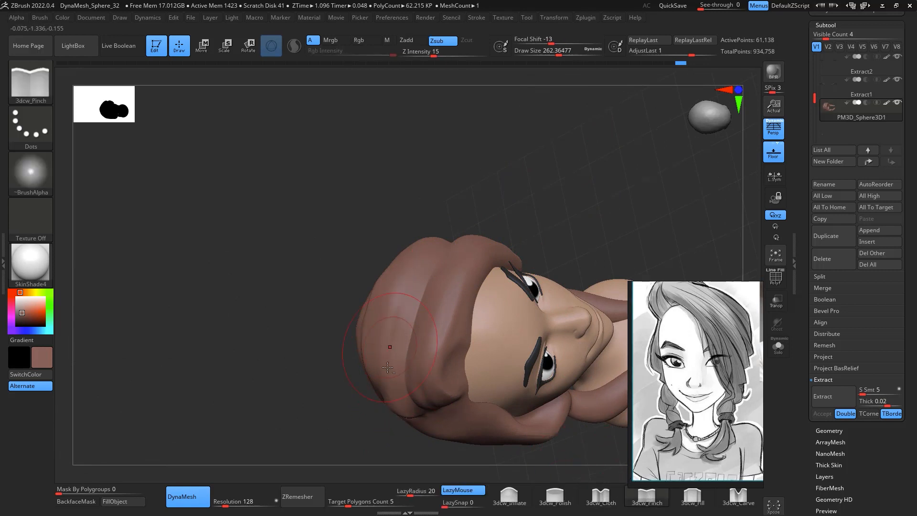
left_click_drag(455, 187, 506, 187)
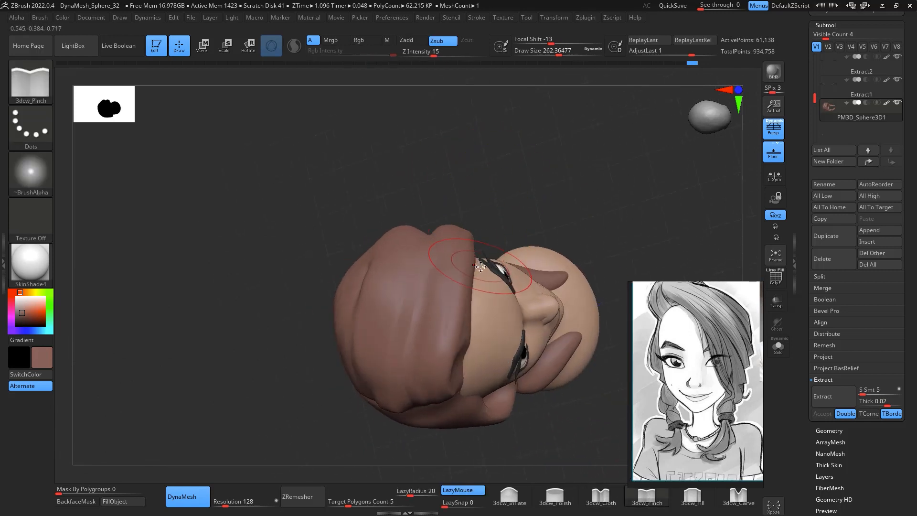
key("space")
left_click_drag(478, 266, 468, 266)
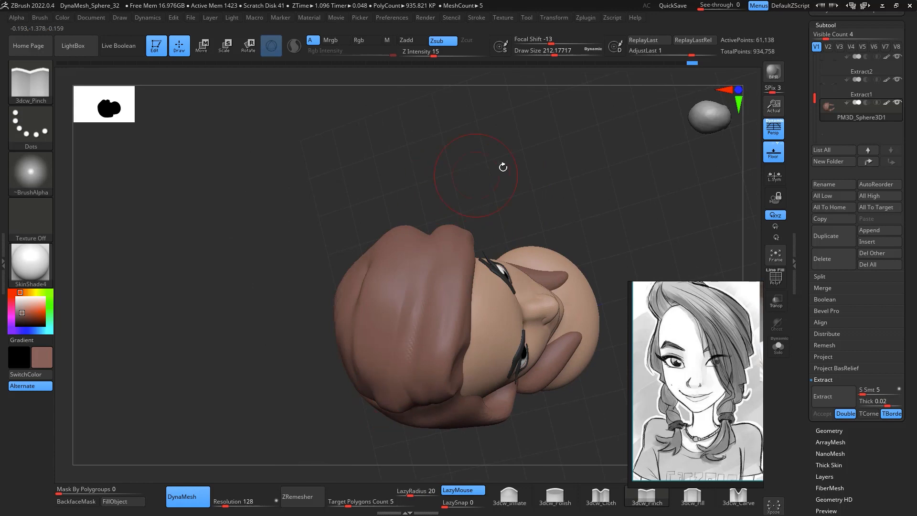
left_click_drag(503, 166, 453, 249)
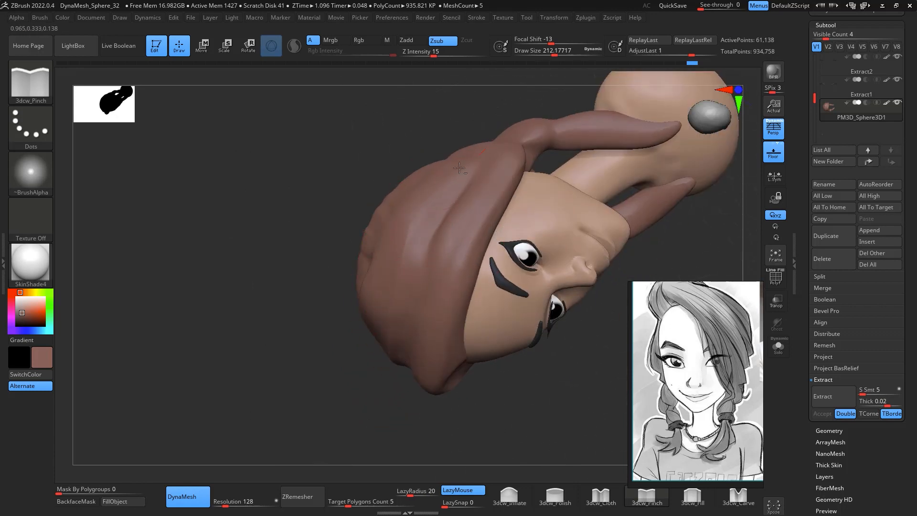
left_click_drag(596, 402, 542, 401)
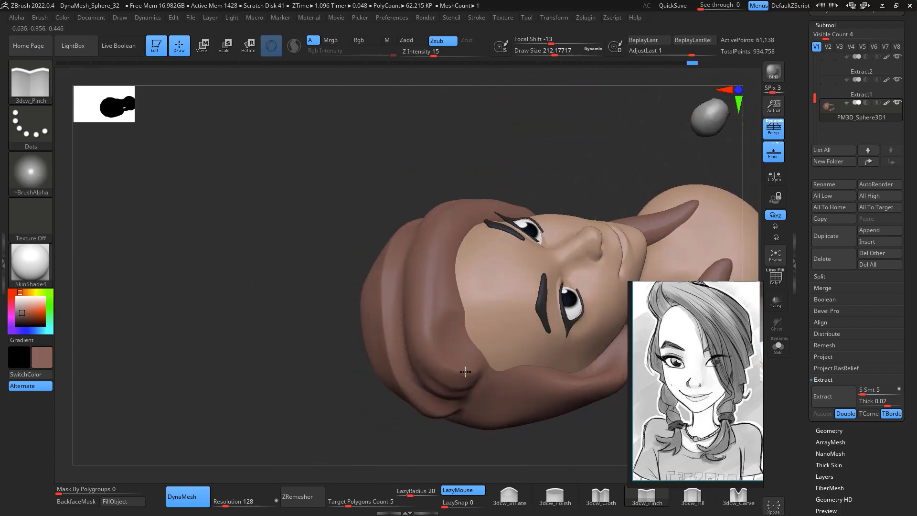
left_click_drag(552, 115, 431, 250)
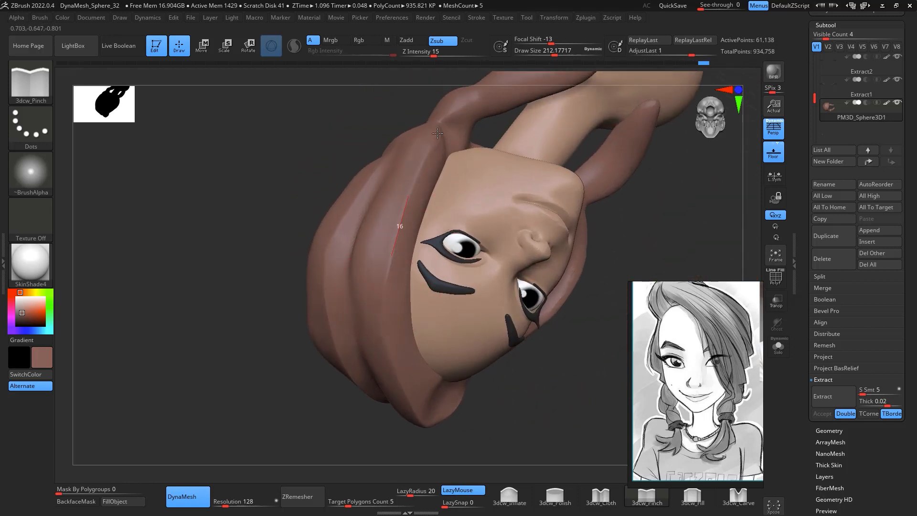
left_click_drag(562, 434, 521, 269)
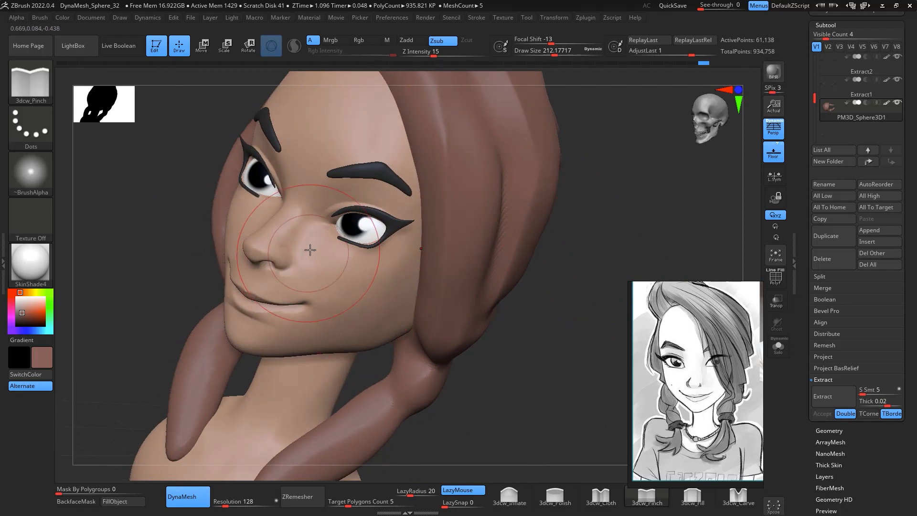
Select the face mesh PolySphere and fill out the cheek beside the nose with 3dcw_Fill at a draw size of about 65
left_click(510, 165, "alt")
left_click(675, 495)
key("space")
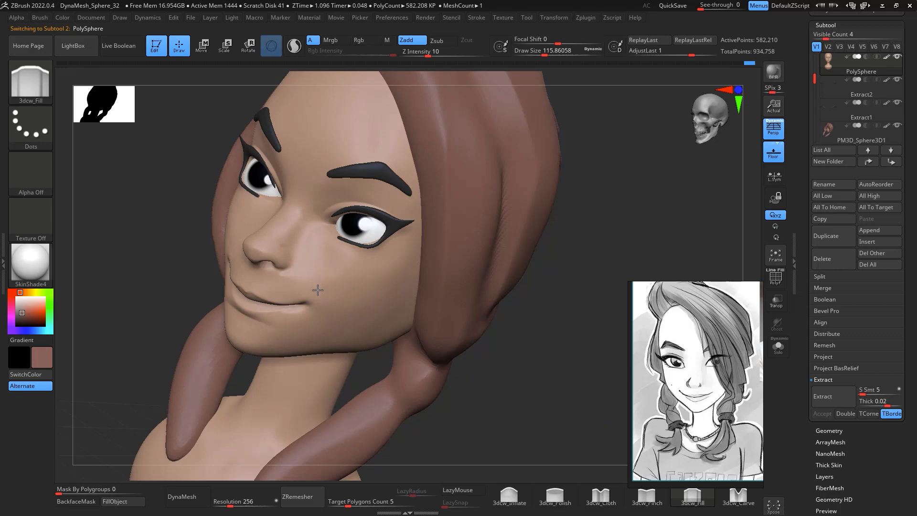
mouse_move(554, 248)
left_mouse_down()
mouse_move(595, 246)
mouse_move(571, 258)
mouse_move(614, 276)
mouse_move(559, 262)
mouse_move(595, 254)
mouse_move(591, 194)
mouse_move(527, 173)
left_mouse_up()
key("ctrl")
key("space")
left_click_drag(356, 271, 347, 271)
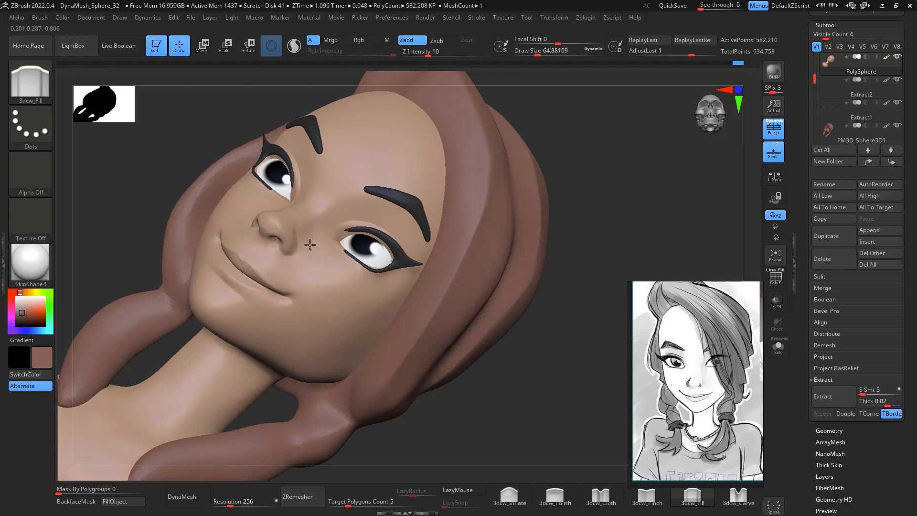
Refine the cheeks below the eyes with 3dcw_Fill, raising the draw size to about 90
left_click_drag(568, 286, 562, 229)
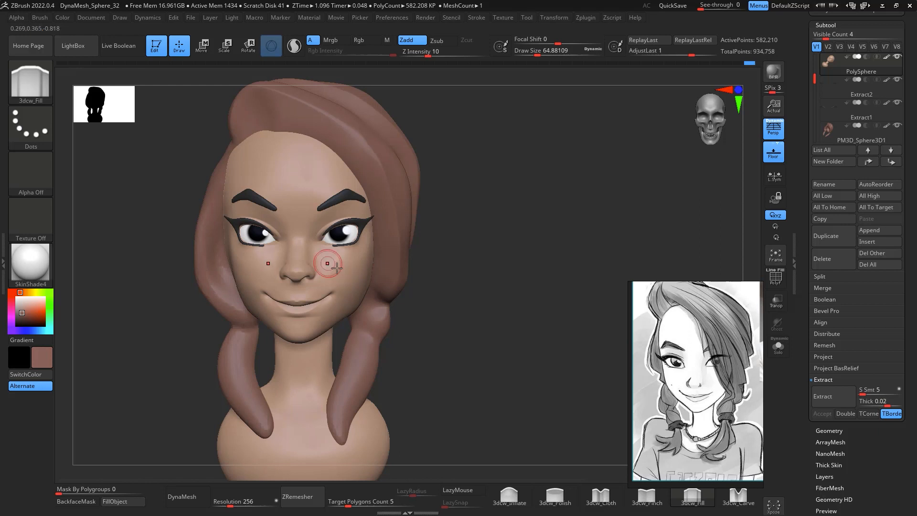
left_click_drag(512, 258, 334, 267)
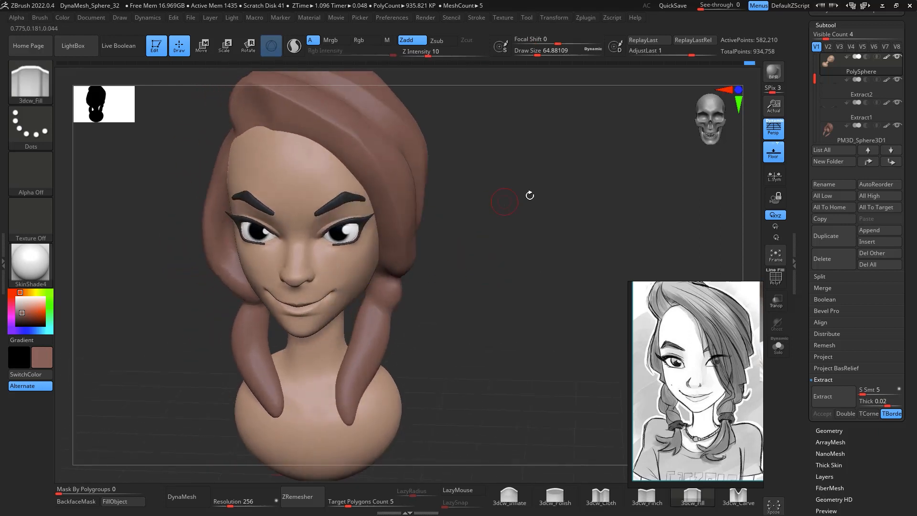
mouse_move(530, 194)
left_mouse_down()
mouse_move(592, 147)
mouse_move(526, 211)
left_mouse_up()
key("space")
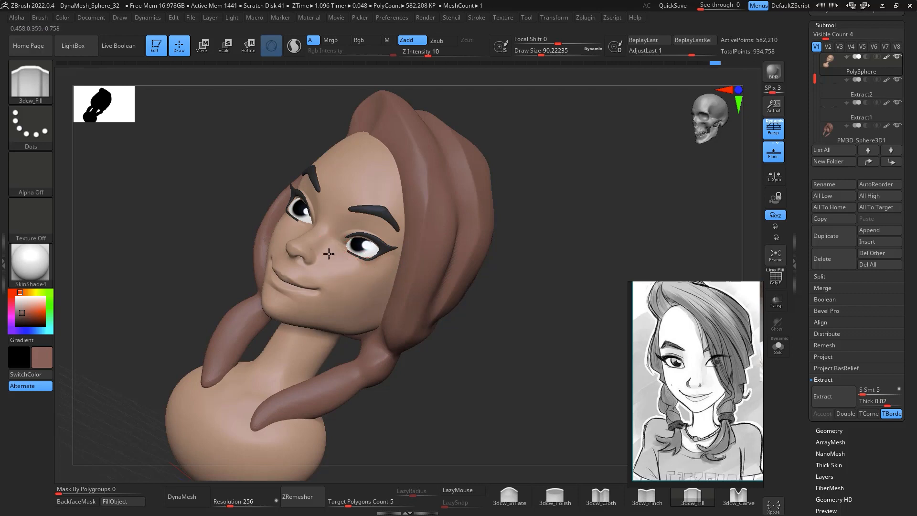
mouse_move(508, 203)
left_mouse_down("shift")
mouse_move(544, 224)
mouse_move(572, 202)
left_mouse_up("shift")
mouse_move(650, 188)
left_mouse_down()
mouse_move(642, 208)
mouse_move(609, 224)
mouse_move(535, 196)
left_mouse_up()
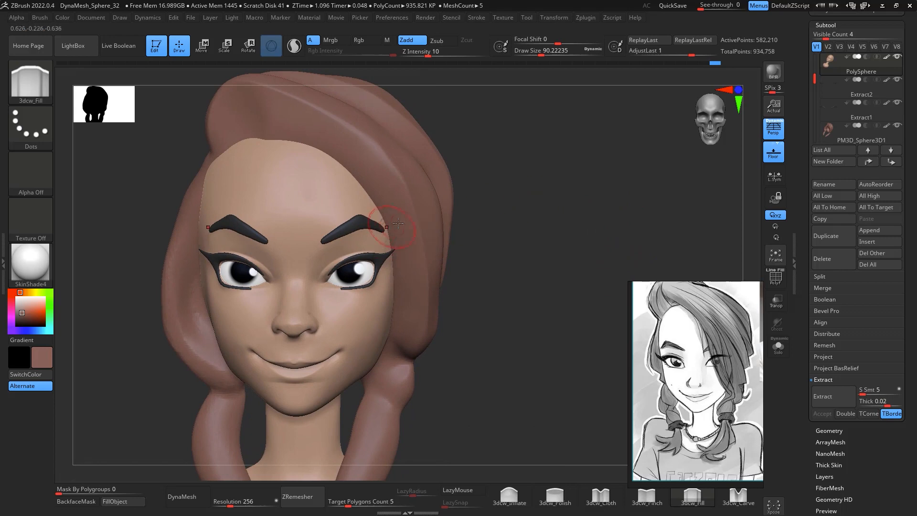
Switch to the Move brush at a draw size of about 257 and make the eyebrow subtool Extract1 active
key("b")
key("m")
key("v")
key("space")
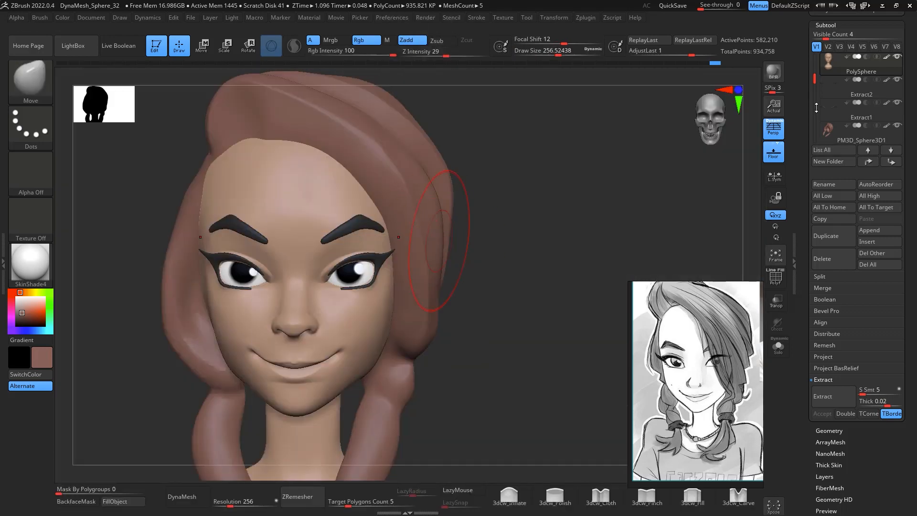
left_click(841, 95)
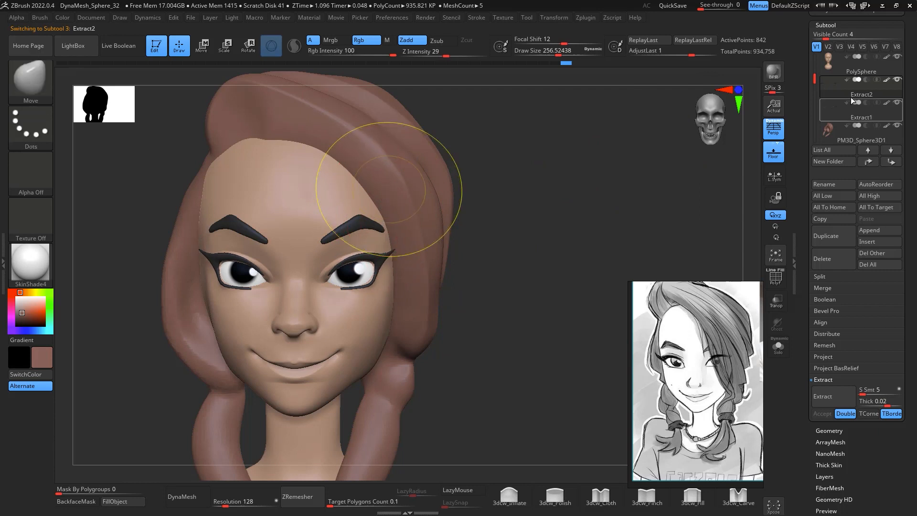
left_click(849, 114)
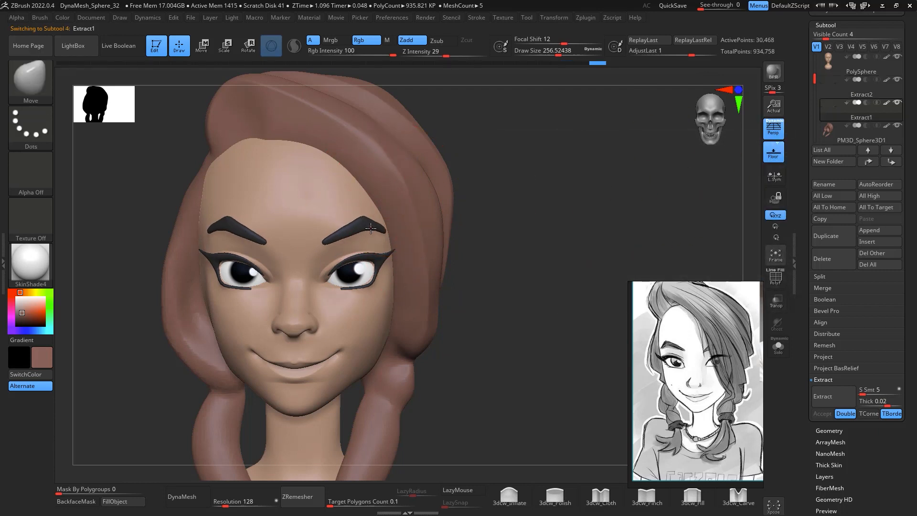
Examine the eyebrows and face from low, side and front angles, making the face mesh PolySphere active along the way
mouse_move(467, 195)
left_mouse_down()
mouse_move(382, 195)
mouse_move(377, 158)
left_mouse_up()
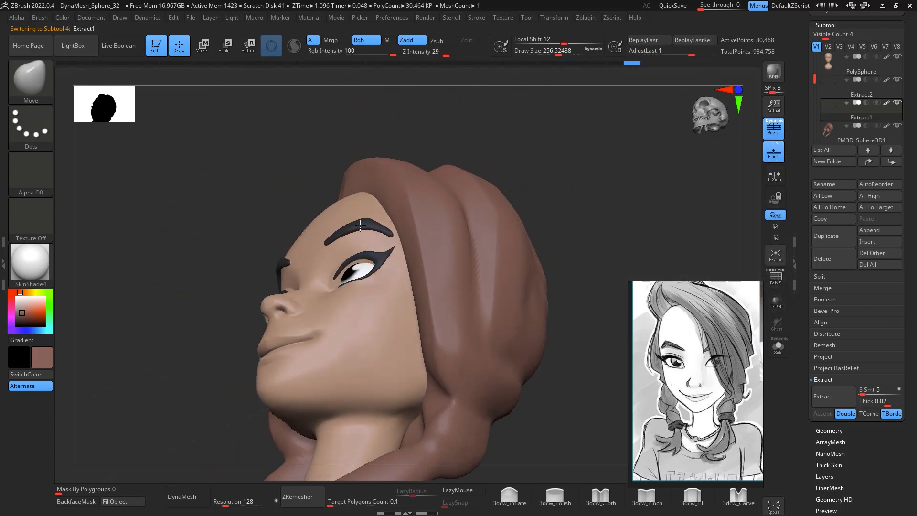
mouse_move(477, 184)
left_mouse_down()
mouse_move(552, 133)
mouse_move(390, 220)
left_mouse_up()
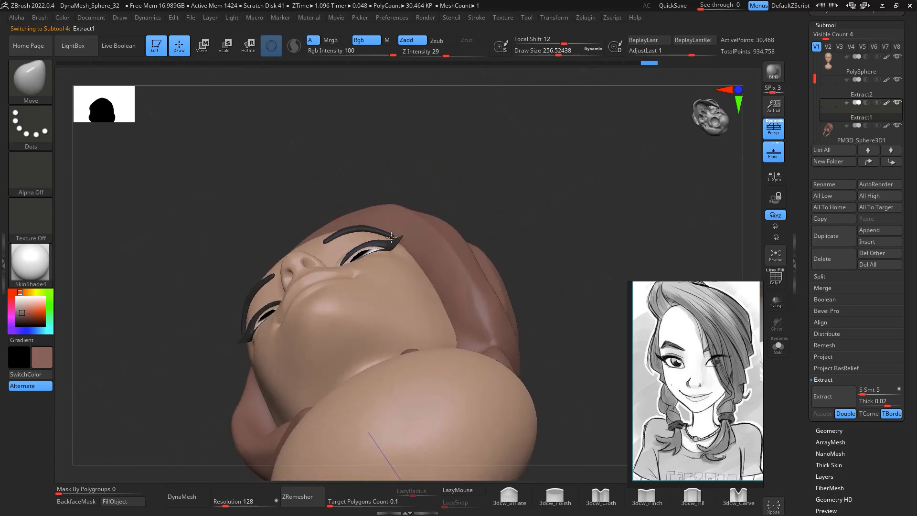
left_click_drag(531, 170, 578, 227, "shift")
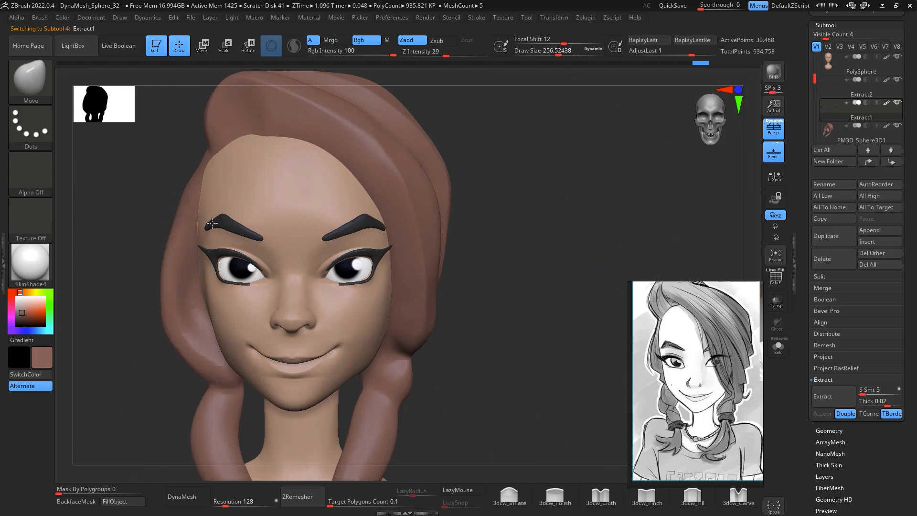
right_click_drag(593, 260, 593, 188, "ctrl")
left_click_drag(593, 188, 596, 196)
right_click_drag(596, 196, 591, 240, "ctrl")
mouse_move(592, 239)
left_mouse_down()
mouse_move(600, 246)
mouse_move(606, 175)
left_mouse_up()
left_click(844, 72)
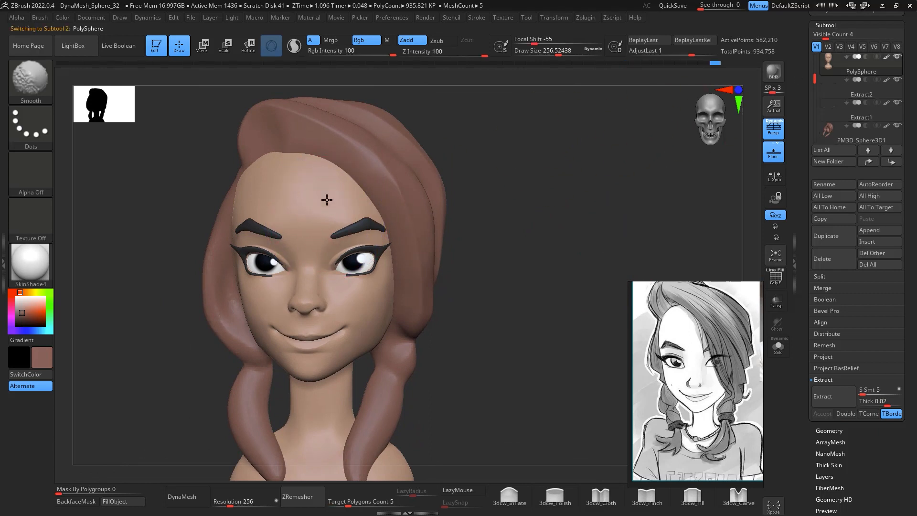
left_click_drag(573, 262, 582, 231)
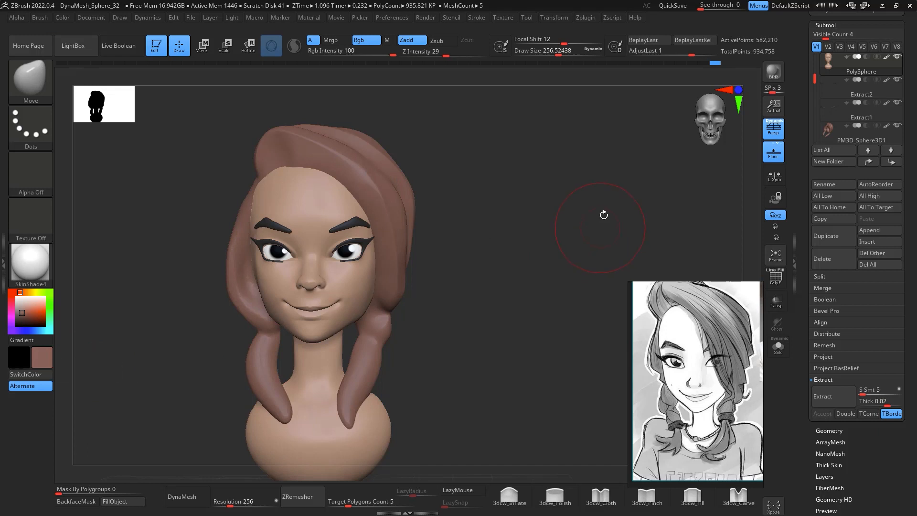
mouse_move(604, 210)
left_mouse_down()
mouse_move(631, 211)
mouse_move(614, 204)
mouse_move(644, 177)
mouse_move(630, 215)
mouse_move(638, 231)
mouse_move(682, 221)
mouse_move(651, 195)
mouse_move(672, 222)
left_mouse_up()
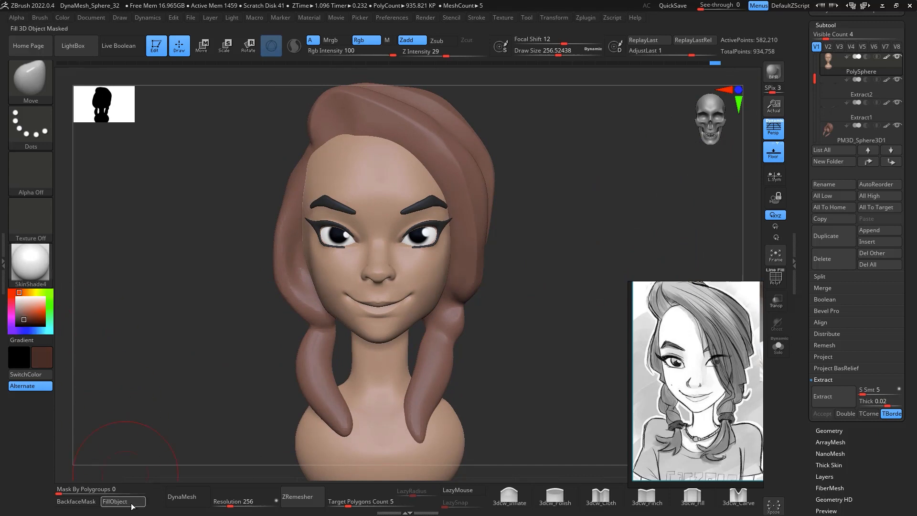
Select the hair mesh PM3D_Sphere3D1 and fill it with a dark brown colour
left_click(835, 140)
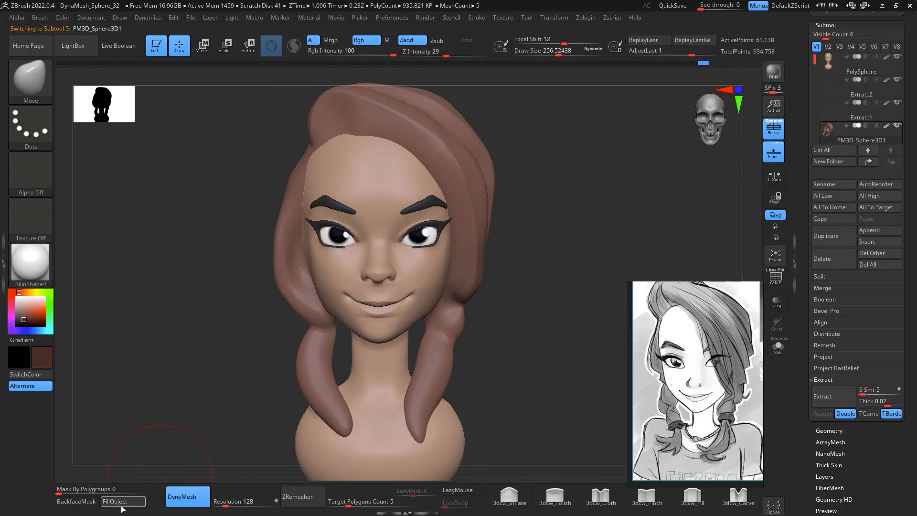
left_click_drag(583, 231, 605, 201)
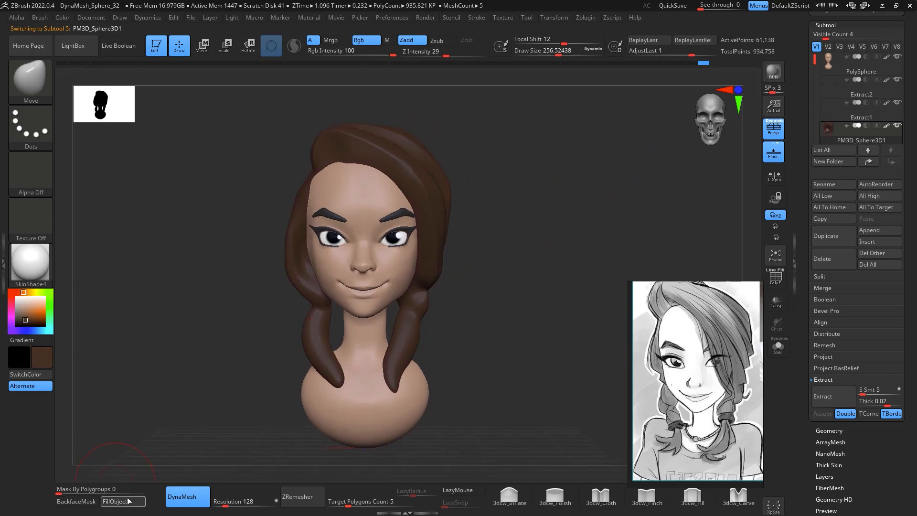
mouse_move(585, 186)
left_mouse_down()
mouse_move(666, 206)
mouse_move(626, 202)
mouse_move(628, 196)
mouse_move(626, 240)
mouse_move(637, 242)
left_mouse_up()
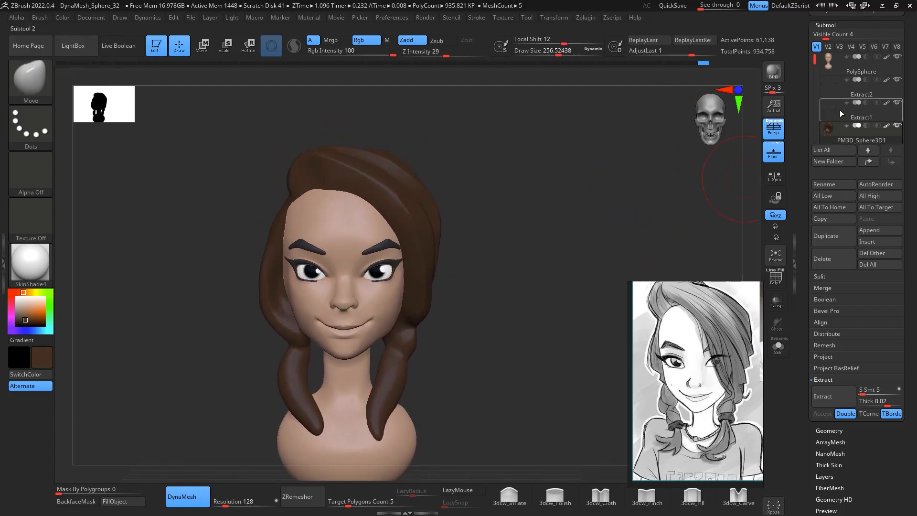
Pull the hair edge at the character's right temple slightly forward with the Move brush at a draw size of about 280
mouse_move(539, 248)
left_mouse_down()
mouse_move(630, 260)
mouse_move(592, 262)
left_mouse_up()
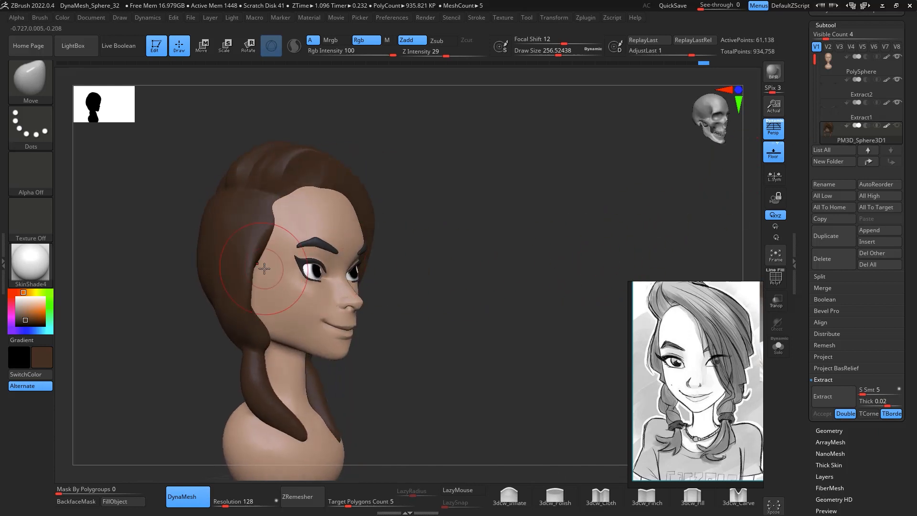
key("space")
left_click_drag(263, 270, 270, 281)
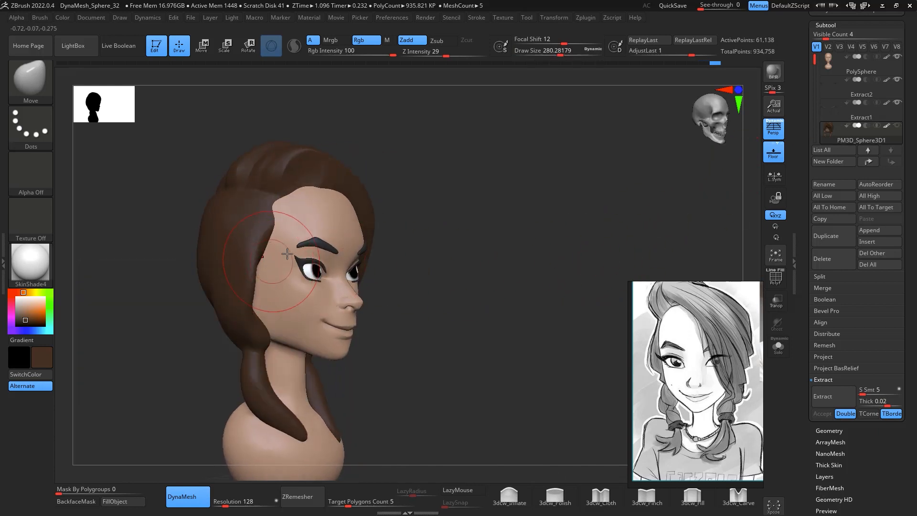
left_click_drag(501, 177, 410, 174)
mouse_move(466, 186)
left_mouse_down()
mouse_move(515, 127)
mouse_move(470, 115)
left_mouse_up()
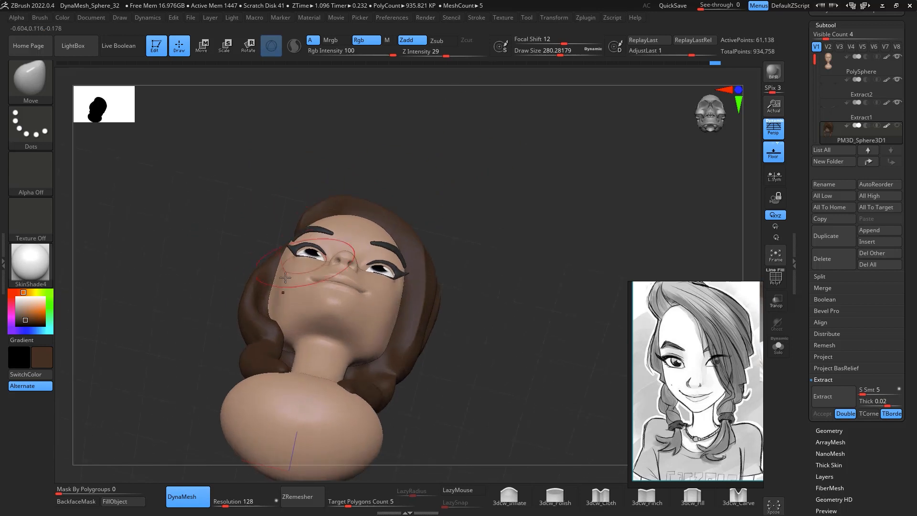
mouse_move(544, 177)
left_mouse_down()
mouse_move(588, 253)
mouse_move(620, 195)
mouse_move(614, 217)
mouse_move(578, 223)
left_mouse_up()
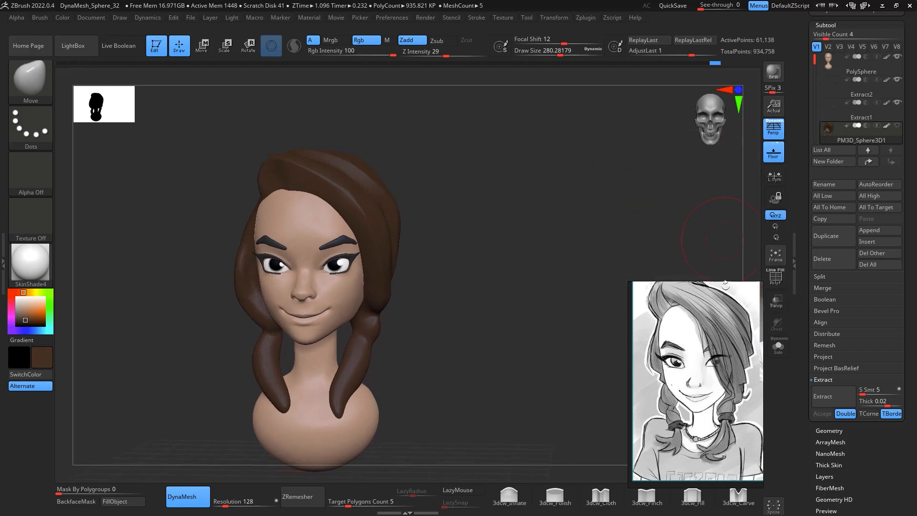
Append a Sphere3D as a new subtool, move the reference drawing out of the way, and make the sphere active
left_click(878, 232)
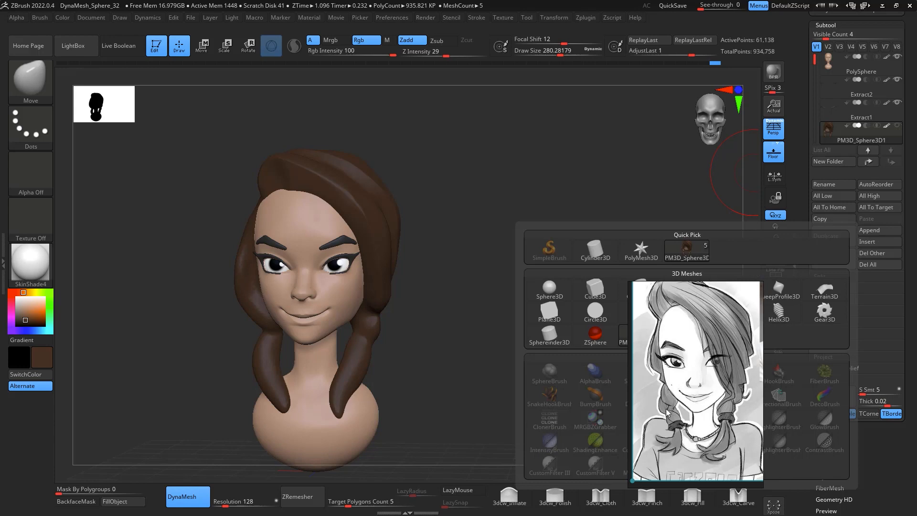
left_click_drag(706, 361, 141, 355)
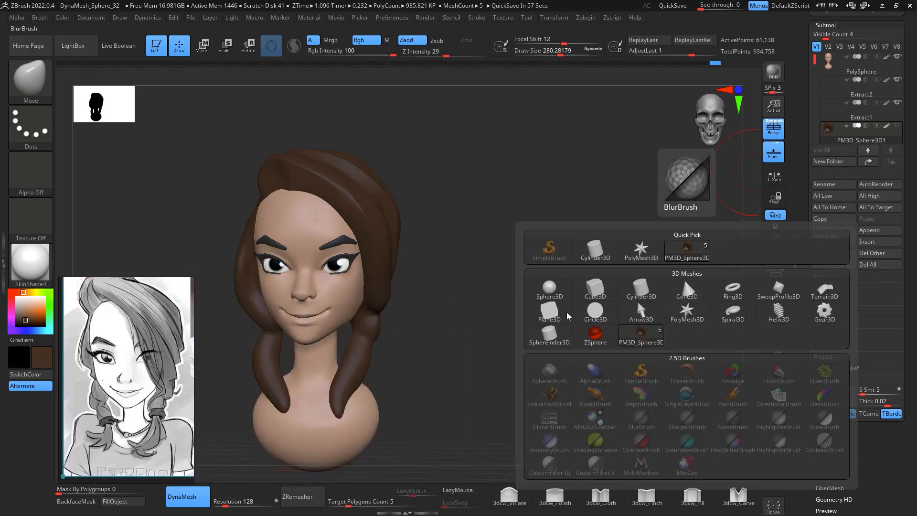
left_click(555, 295)
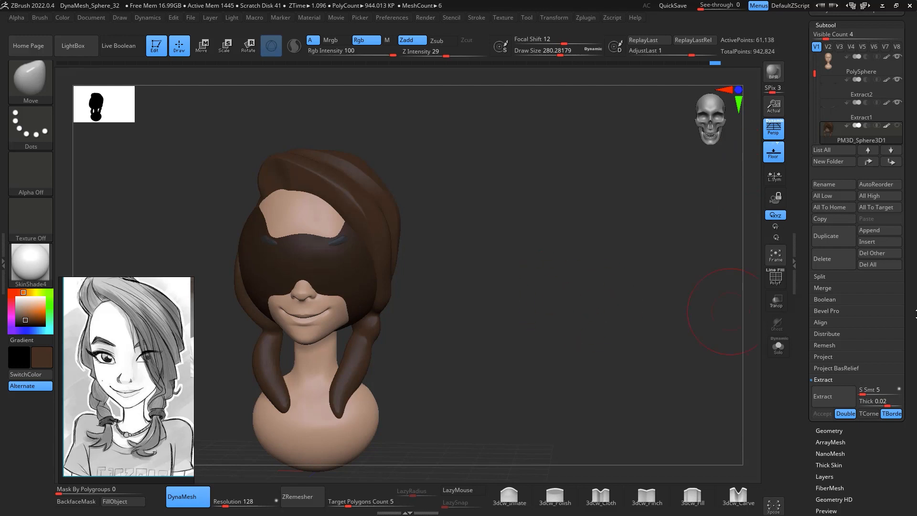
key("n")
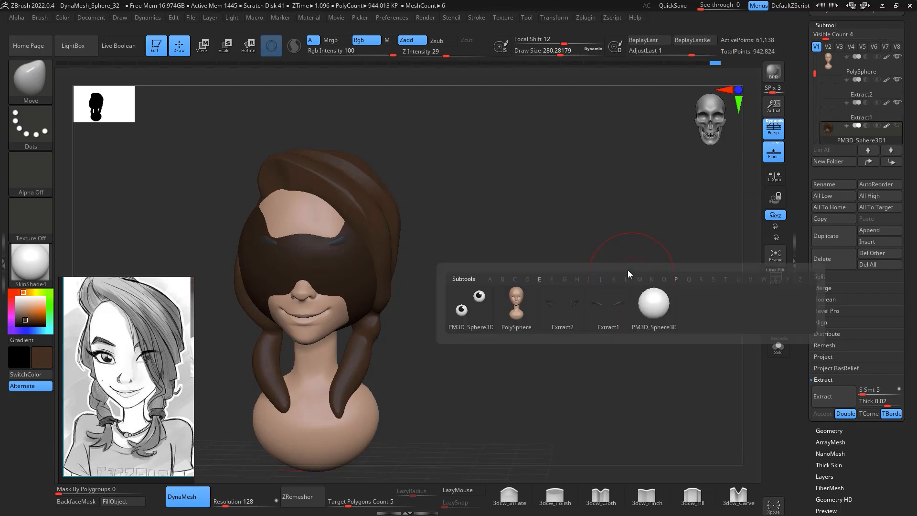
left_click(671, 312)
left_click(896, 102)
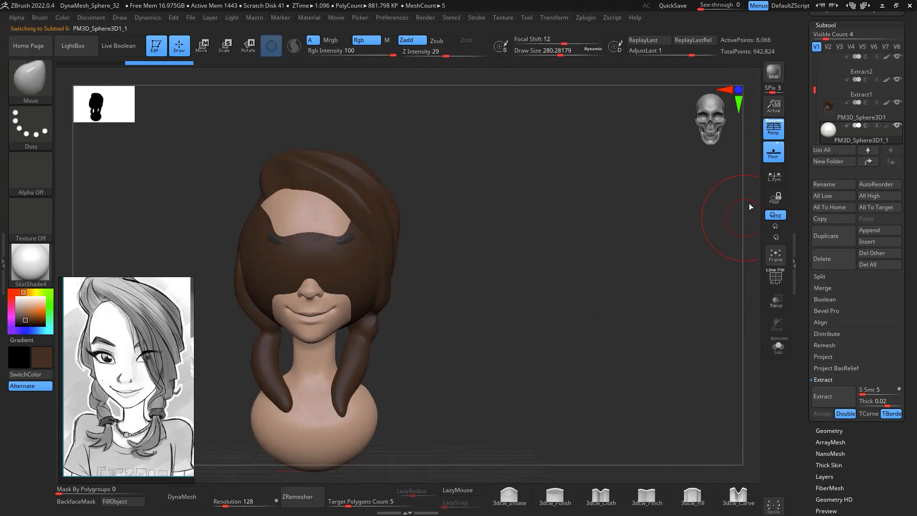
Shrink the new sphere and move it off the face to the hair above the character's right temple
left_click_drag(609, 290, 631, 298)
key("w")
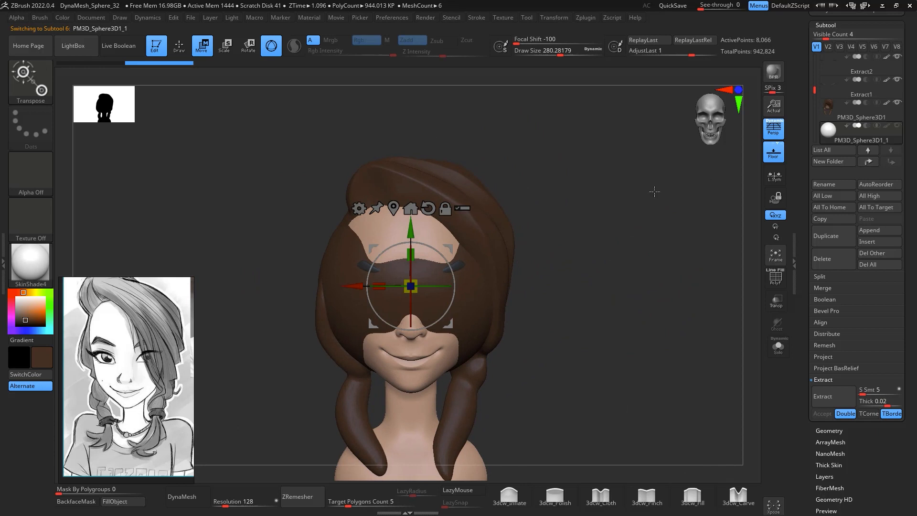
left_click_drag(455, 243, 397, 170)
left_click_drag(626, 219, 760, 206)
left_click_drag(554, 250, 450, 277)
left_click_drag(620, 195, 709, 213, "shift")
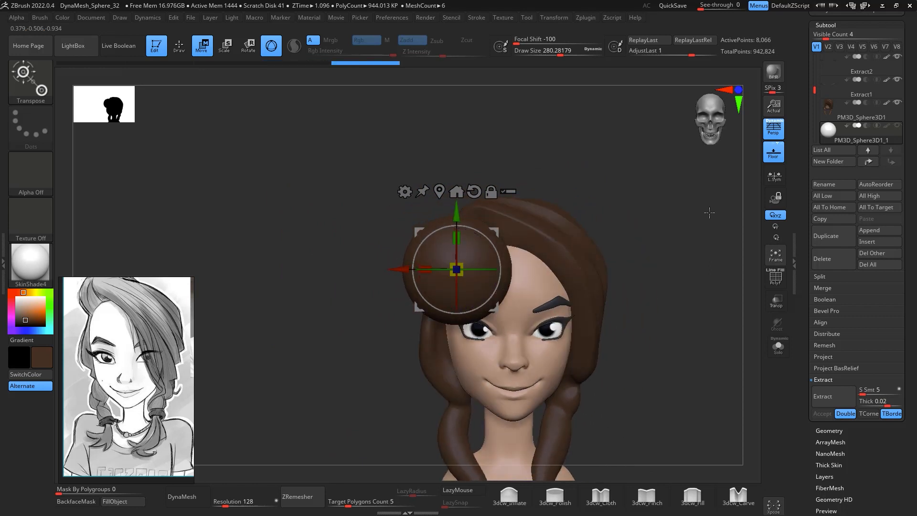
Stretch the sphere into a tall ellipsoid and place it, tilted, along the hairline on the character's left side
left_click_drag(456, 237, 456, 193)
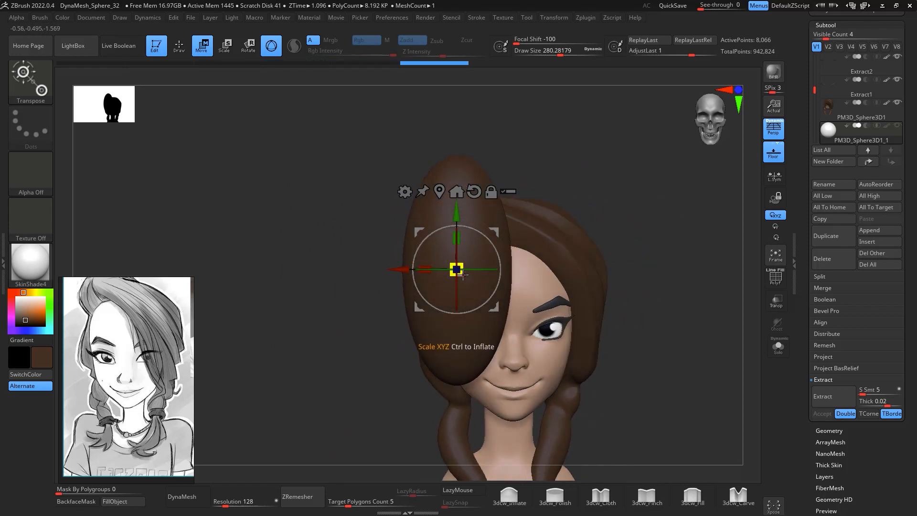
left_click_drag(457, 269, 579, 302)
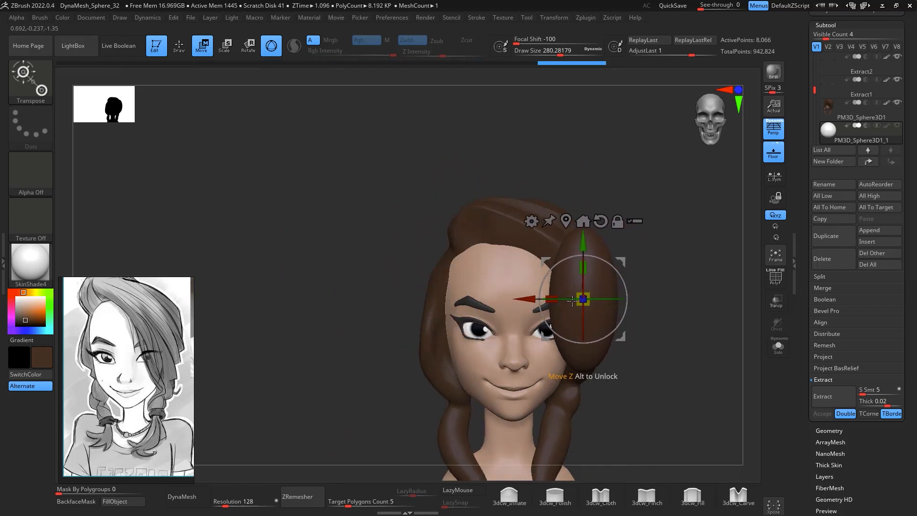
left_click_drag(620, 261, 615, 258)
left_click_drag(711, 239, 663, 234, "shift")
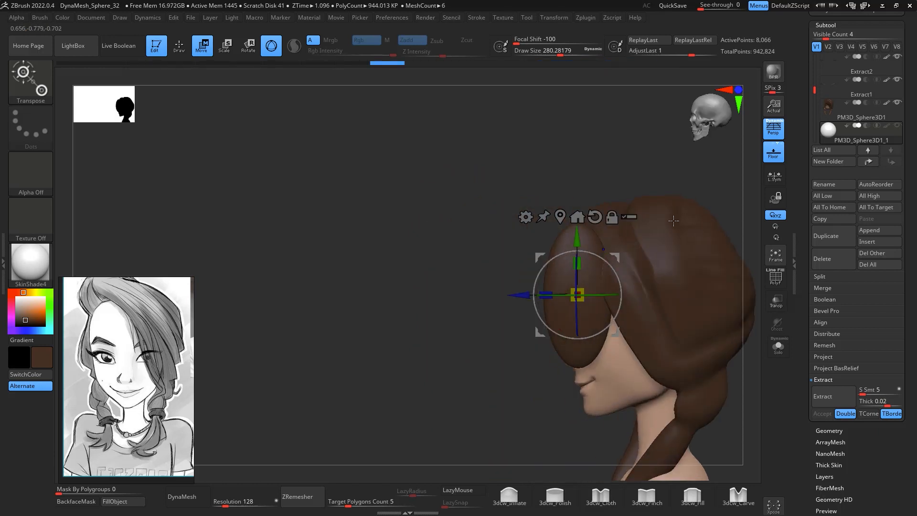
left_click_drag(548, 299, 557, 298)
left_click_drag(658, 177, 642, 246, "shift")
left_click_drag(643, 245, 668, 225, "alt")
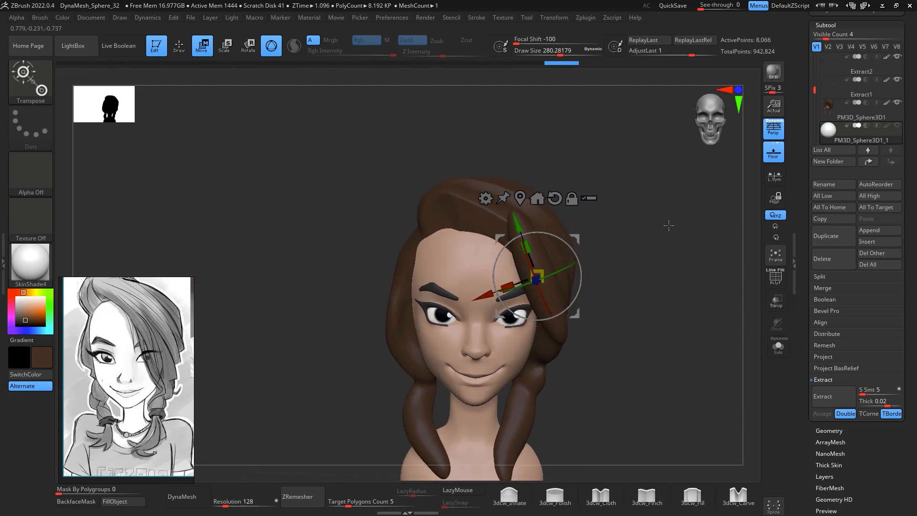
Apply a bend-curve deformer with control points running along the length of the tilted ellipsoid
left_click_drag(654, 267, 632, 304)
mouse_move(629, 204)
left_mouse_down()
mouse_move(650, 224)
mouse_move(635, 205)
left_mouse_up()
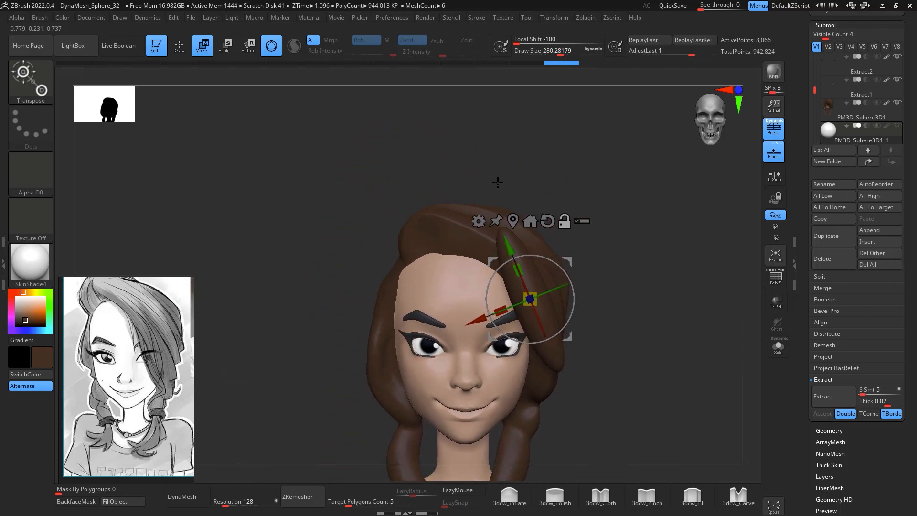
left_click_drag(612, 265, 592, 272)
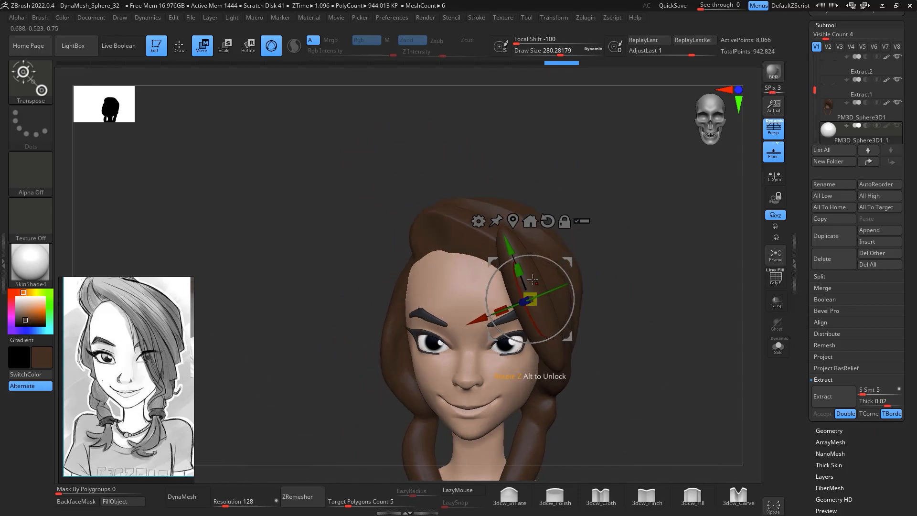
left_click_drag(672, 315, 511, 212)
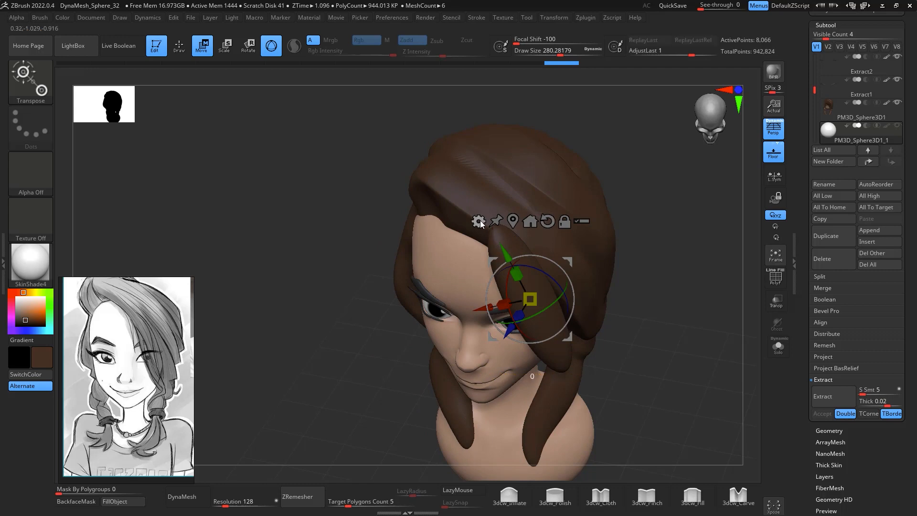
left_click(510, 217)
left_click(583, 250)
left_click_drag(671, 260, 533, 200)
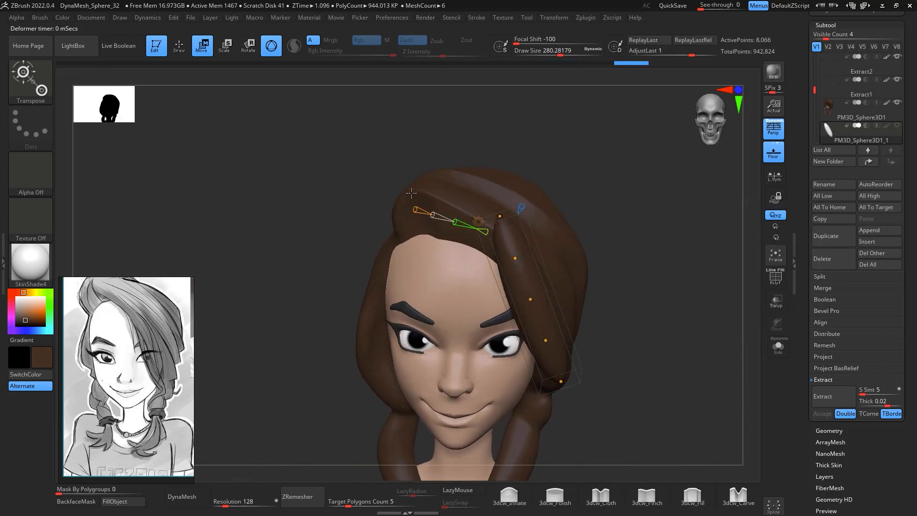
Draw the strand's upper end out and up to the hair parting with the deformer's top control point
left_click_drag(668, 259, 714, 290)
left_click_drag(539, 249, 425, 249)
left_click_drag(667, 260, 663, 363)
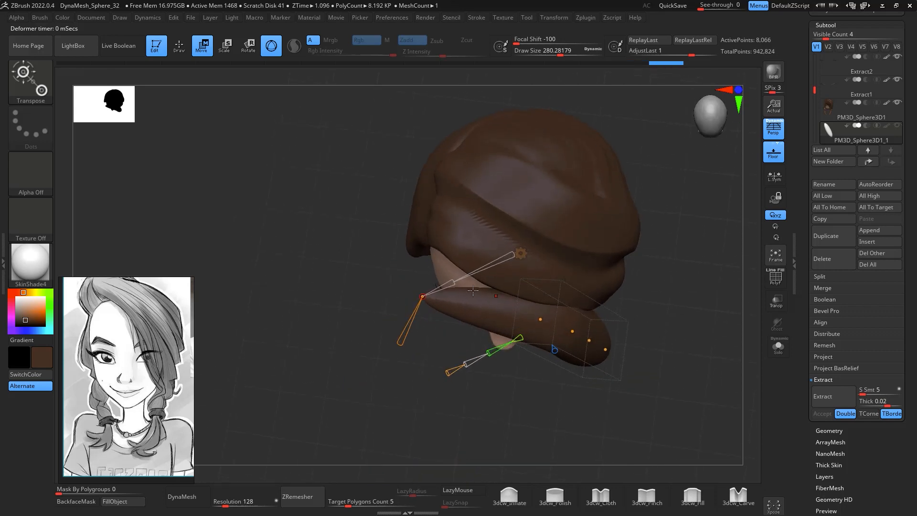
left_click_drag(422, 296, 443, 228)
left_click_drag(696, 258, 683, 179)
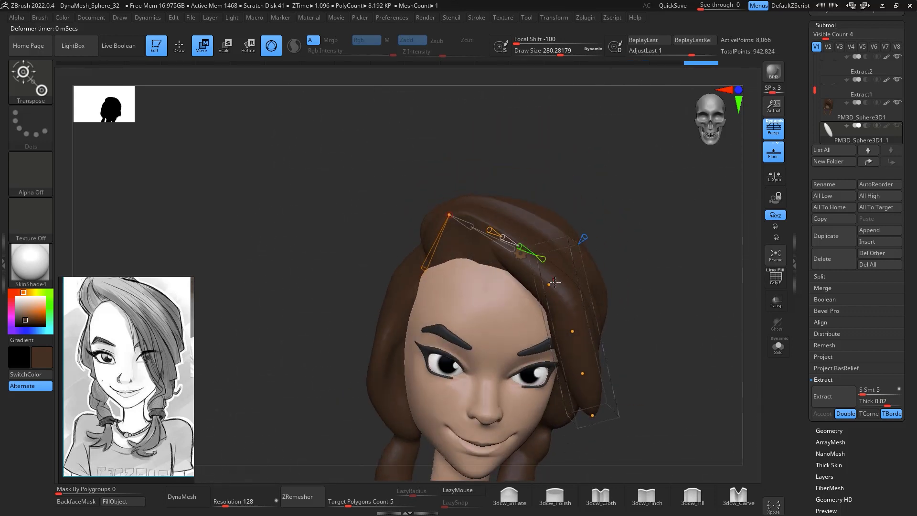
Reposition the upper control points so the strand arches from the parting over the front of the hair
left_click_drag(549, 284, 516, 229)
left_click_drag(673, 195, 601, 244)
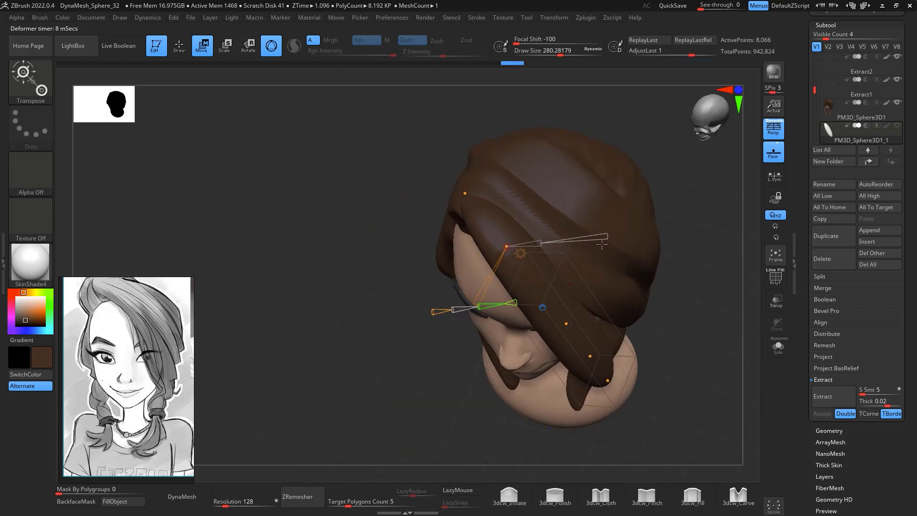
left_click_drag(464, 192, 476, 185)
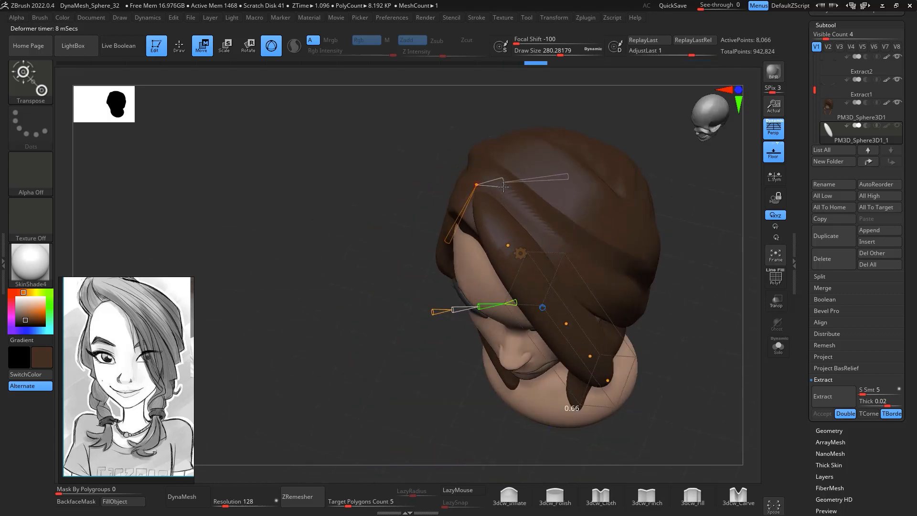
left_click_drag(750, 256, 693, 172)
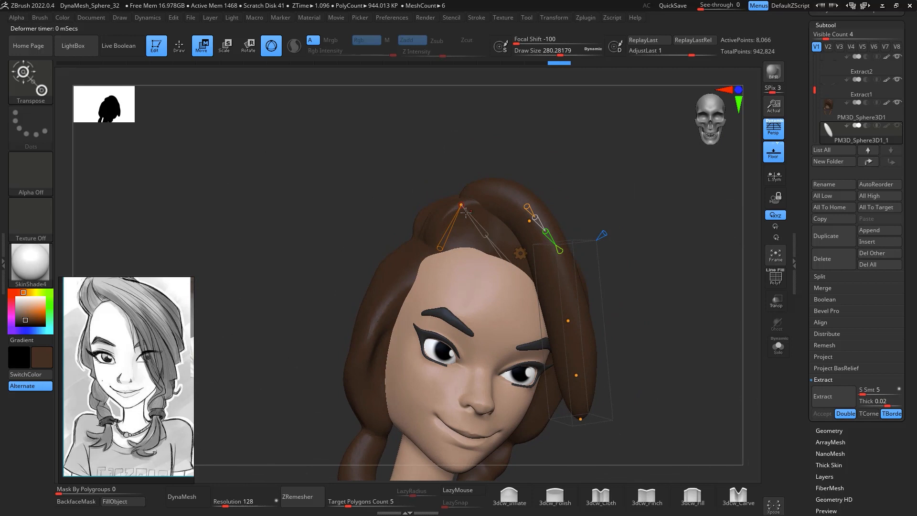
left_click_drag(465, 213, 446, 223)
Give the strand's curve more control points and sweep its lower end inward beside the jaw to the pigtail
left_click_drag(597, 189, 673, 185)
left_click_drag(525, 246, 551, 364)
left_click_drag(532, 279, 535, 328)
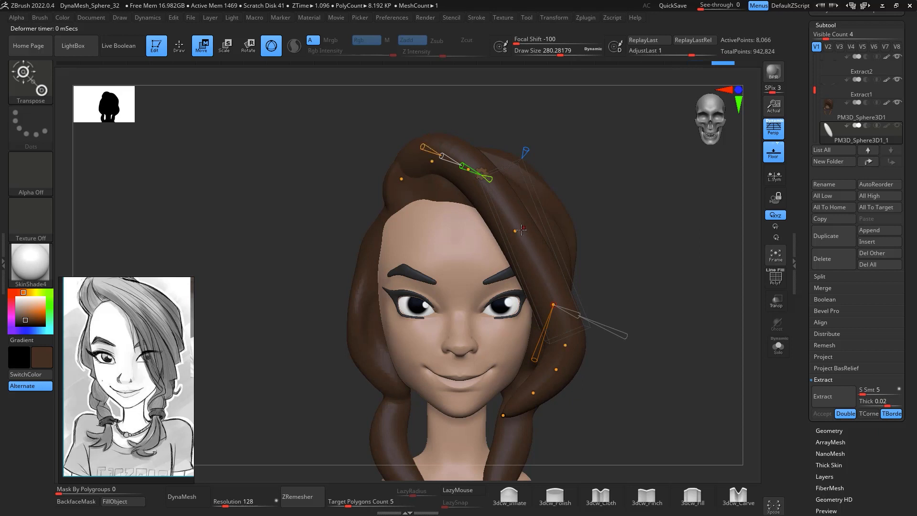
Reposition the strand's lower bend-curve control points so it sweeps past the cheek and its tip extends further down over the pigtail
left_click_drag(516, 230, 534, 218)
left_click_drag(553, 304, 553, 275)
left_click_drag(564, 345, 524, 386)
left_click_drag(503, 414, 499, 442)
Lower the strand's mid-length control points beside the cheek and shift its upper one slightly toward the forehead
left_click_drag(581, 394, 575, 298, "alt")
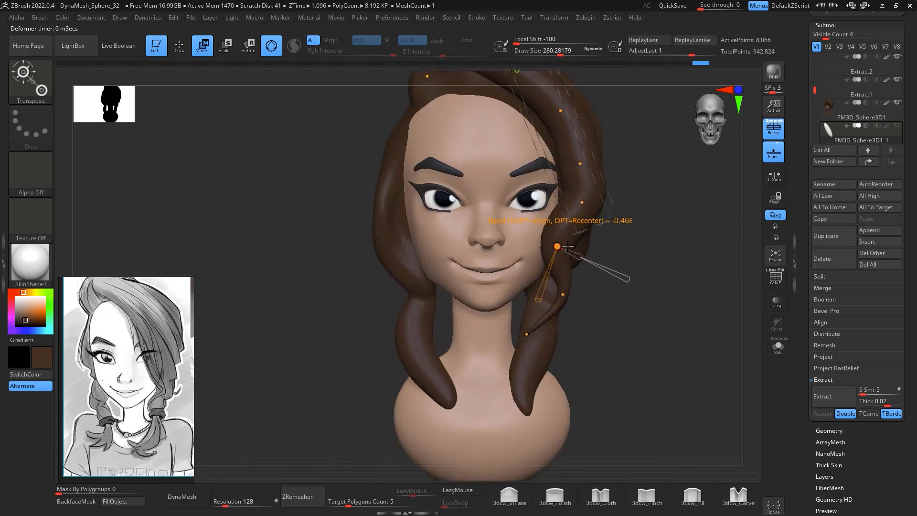
left_click_drag(567, 246, 577, 246)
left_click_drag(584, 208, 584, 227)
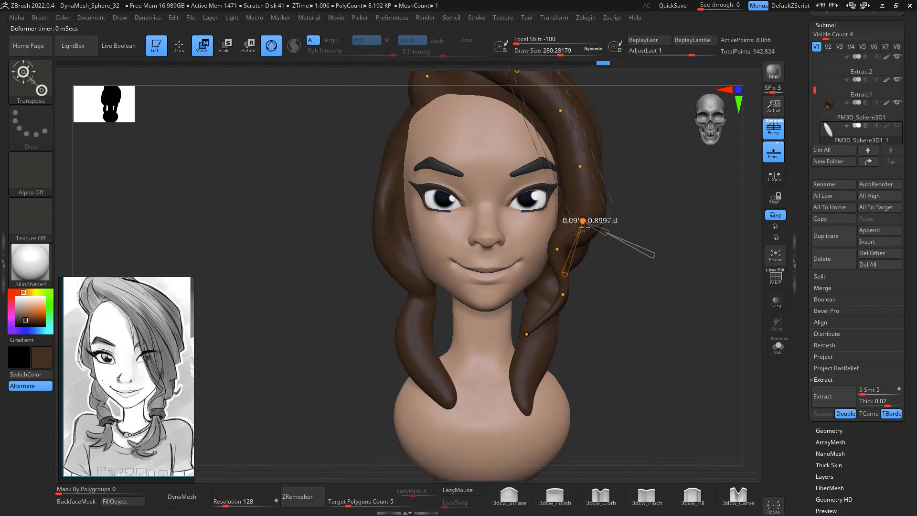
left_click_drag(579, 166, 576, 182)
left_click_drag(560, 111, 555, 112)
Accept the bend-curve deformation on the front strand
left_click_drag(677, 189, 653, 230)
left_click_drag(723, 336, 608, 240, "shift")
left_click(439, 173)
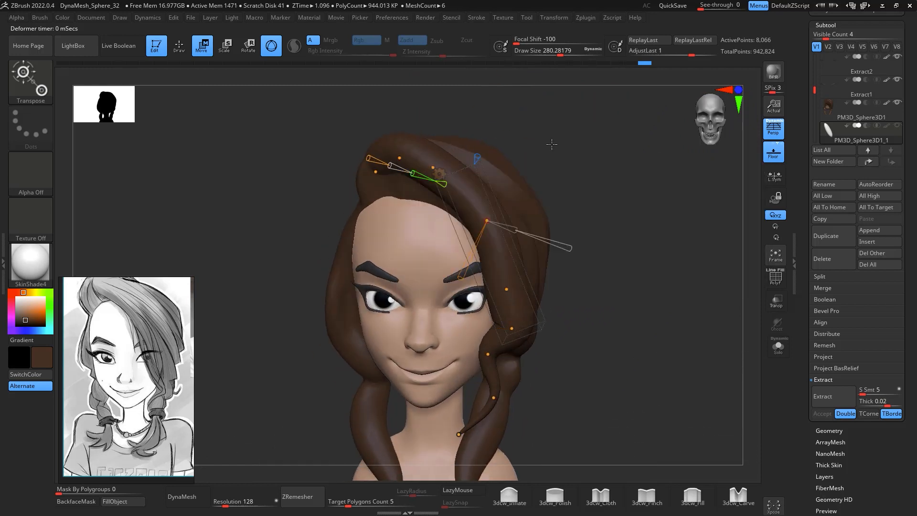
left_click(439, 172)
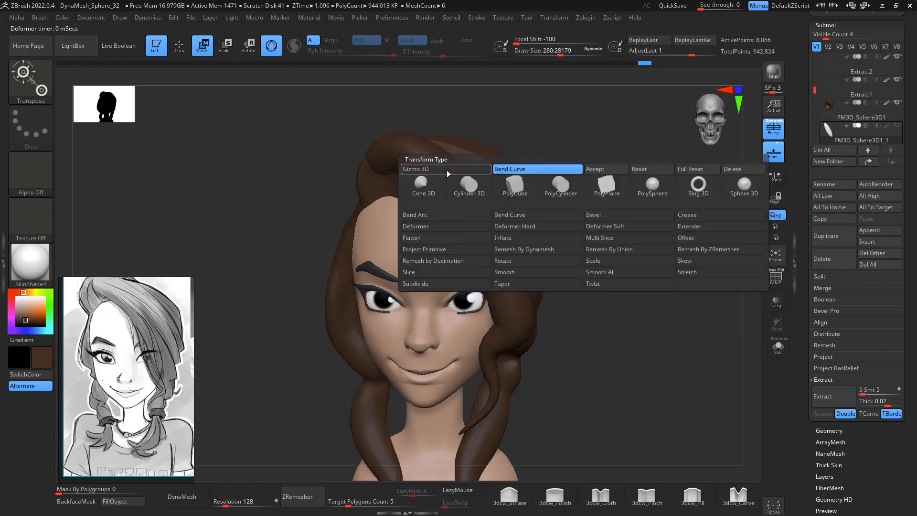
left_click(617, 171)
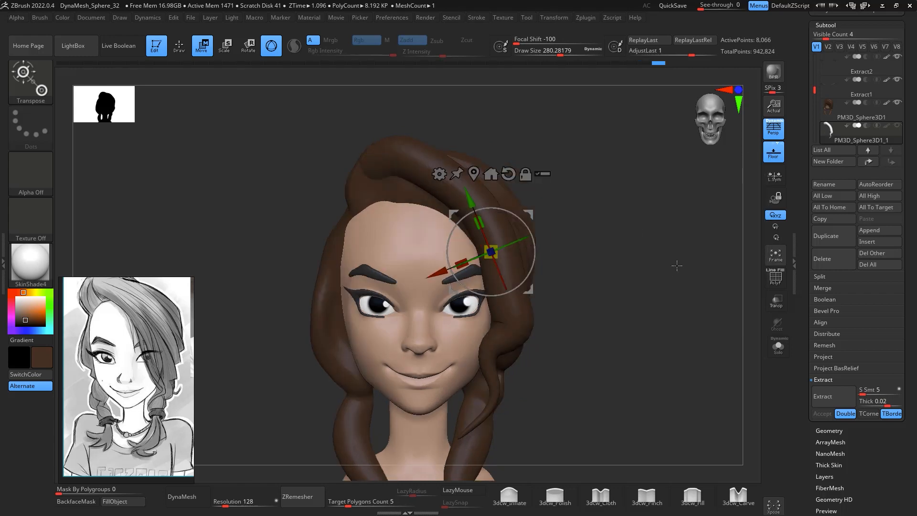
Nudge the strand's middle and lower sections inward toward the face with the Move brush at draw size about 437
key("b")
key("m")
key("v")
key("space")
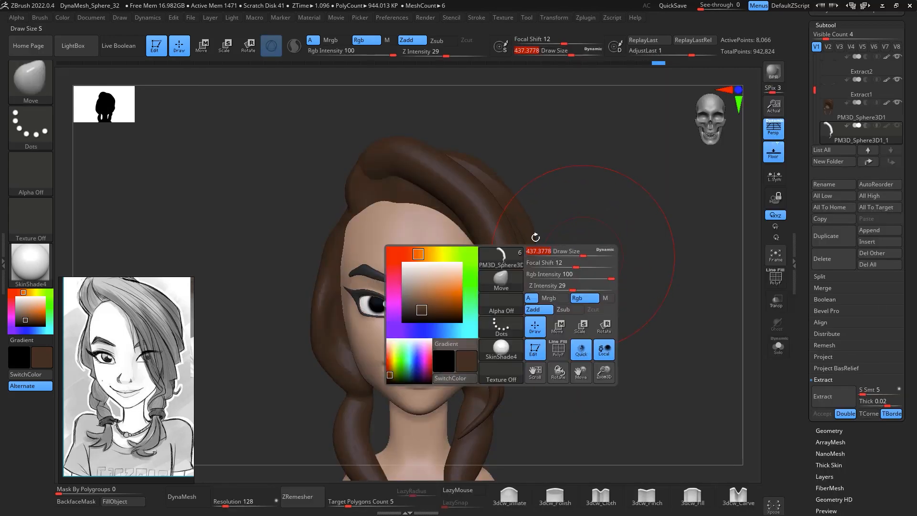
left_click_drag(510, 241, 502, 244)
left_click_drag(513, 319, 505, 336)
mouse_move(558, 296)
left_mouse_down()
mouse_move(674, 257)
mouse_move(769, 313)
mouse_move(737, 350)
mouse_move(549, 282)
left_mouse_up()
Relocate the gizmo pivot to the strand's upper end at the parting and rotate the strand slightly about it in side view
key("e")
left_click_drag(611, 242, 702, 238)
left_click_drag(631, 200, 728, 315, "alt")
left_click_drag(500, 277, 391, 193, "alt")
left_click_drag(522, 225, 616, 199)
left_click_drag(373, 182, 421, 163, "alt")
left_click_drag(525, 167, 602, 168)
left_click_drag(420, 166, 346, 174, "alt")
left_click_drag(592, 203, 506, 206)
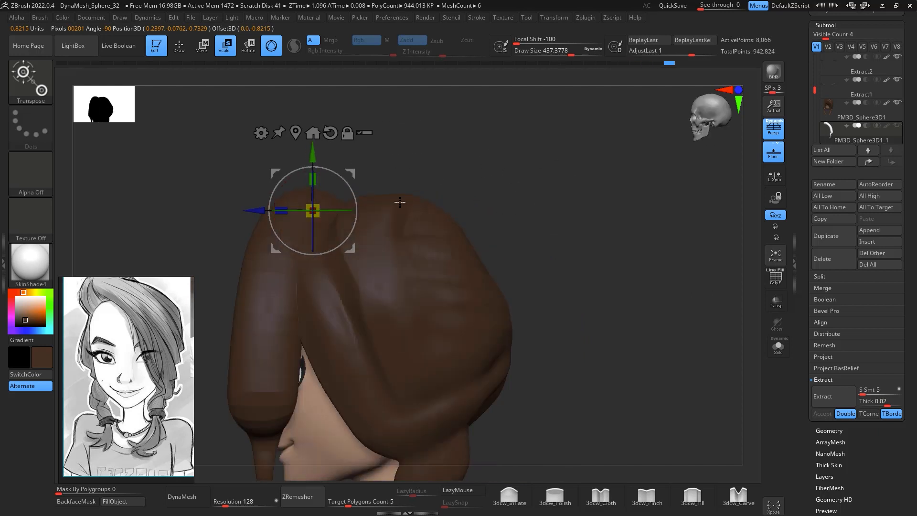
left_click_drag(356, 223, 357, 210)
Reshape the front strand with broad Move brush strokes at draw size about 620 so it follows the hair beside the face
mouse_move(581, 213)
left_mouse_down("shift")
mouse_move(659, 215)
mouse_move(594, 164)
mouse_move(616, 188)
mouse_move(669, 183)
left_mouse_up("shift")
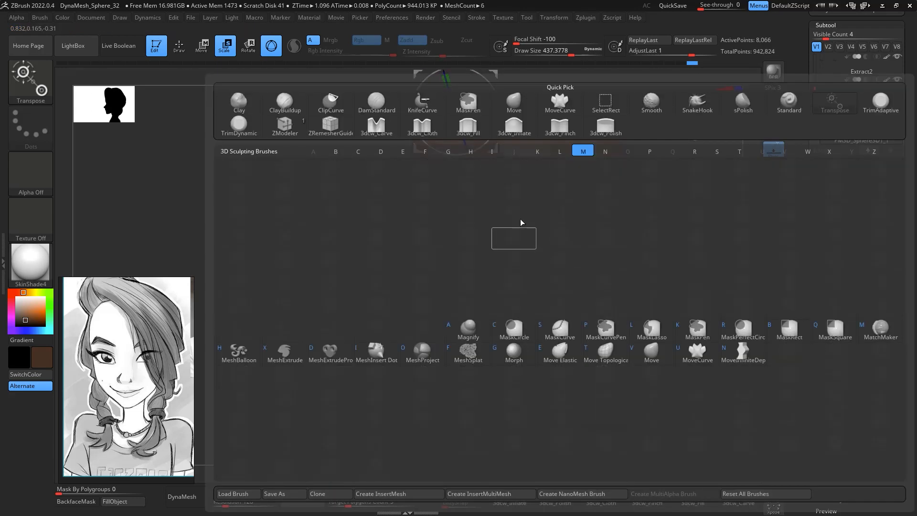
key("b")
key("m")
key("v")
key("space")
mouse_move(456, 205)
left_mouse_down()
mouse_move(421, 184)
mouse_move(424, 173)
left_mouse_up()
left_click_drag(724, 343, 559, 272, "shift")
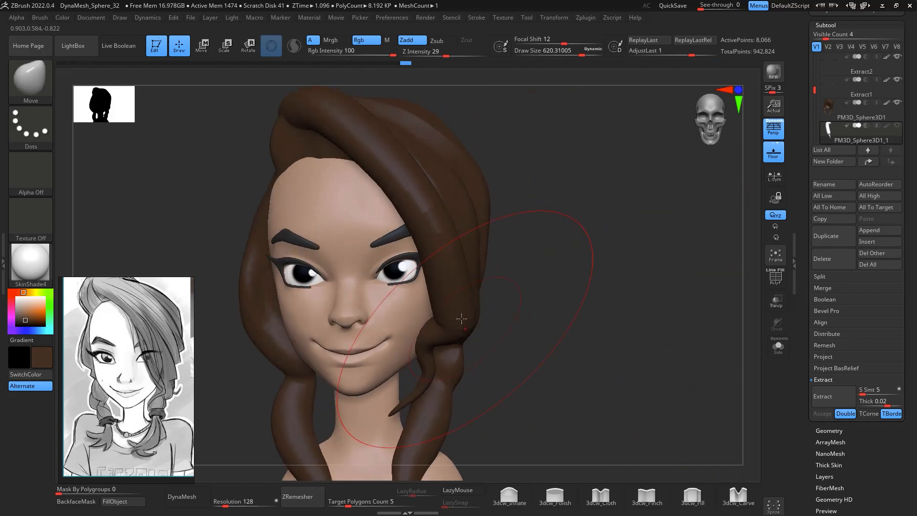
left_click_drag(425, 273, 407, 291)
mouse_move(545, 214)
left_mouse_down()
mouse_move(574, 198)
mouse_move(452, 305)
mouse_move(466, 330)
left_mouse_up()
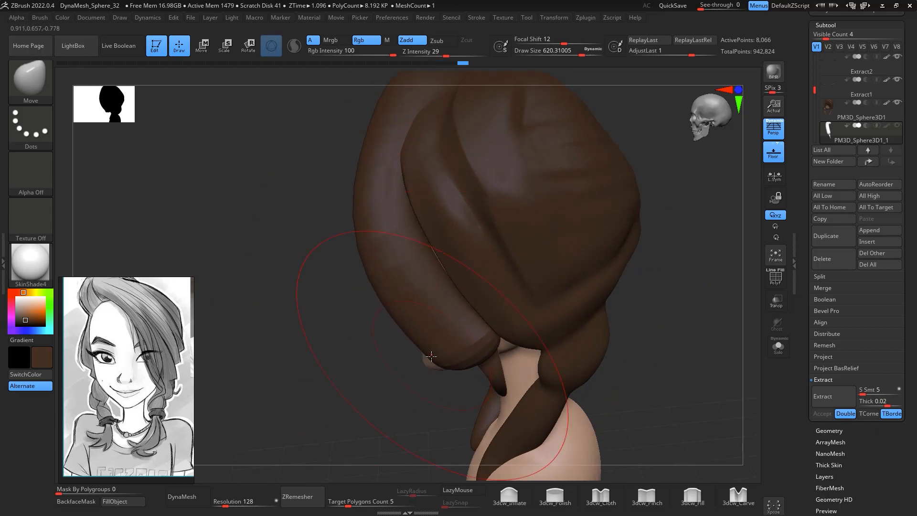
Reshape the lower end of the front hair strand with the Move brush and DynaMesh it at resolution 128
left_click_drag(429, 359, 454, 356)
mouse_move(616, 346)
left_mouse_down()
mouse_move(712, 343)
mouse_move(679, 280)
mouse_move(670, 215)
left_mouse_up()
mouse_move(576, 215)
left_mouse_down()
mouse_move(548, 242)
mouse_move(534, 240)
left_mouse_up()
key("space")
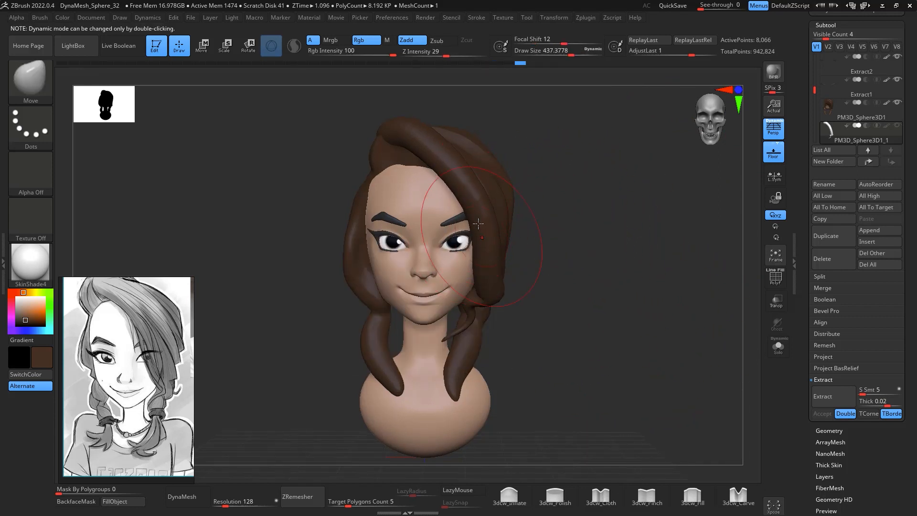
left_click_drag(537, 191, 601, 258)
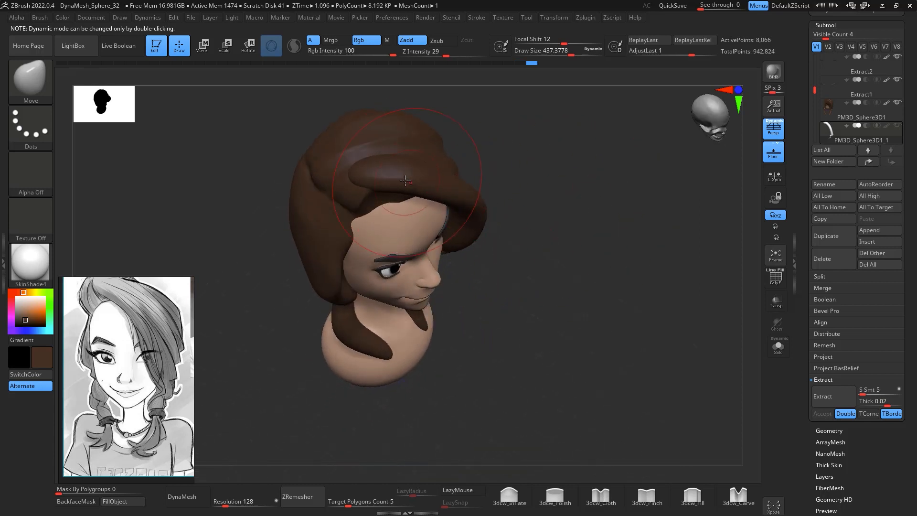
left_click(199, 501)
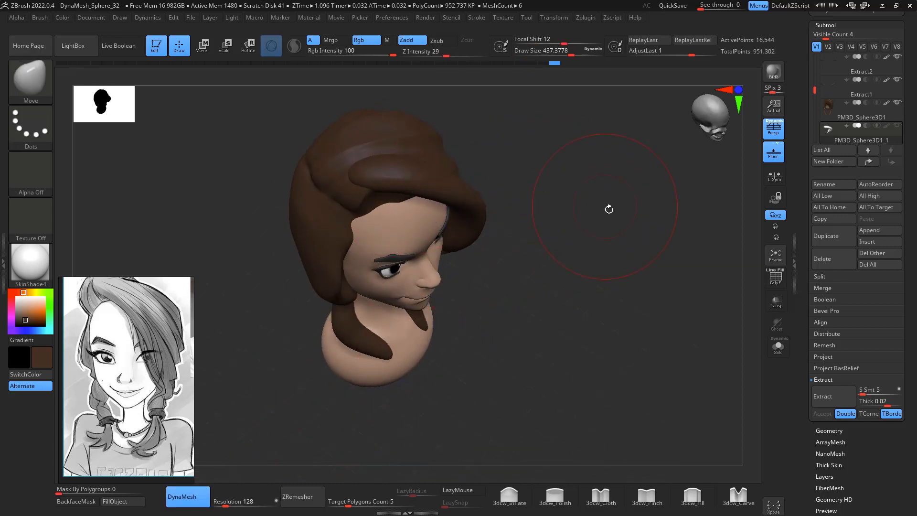
Pull the strand's root end at the top of the head into shape with the Move brush at draw size about 331
left_click_drag(608, 209, 371, 131)
key("space")
left_click_drag(480, 174, 473, 174)
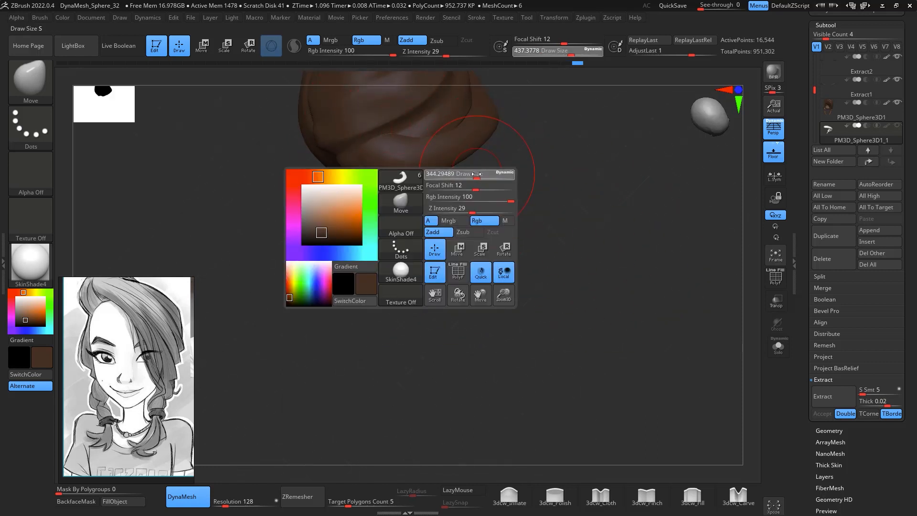
mouse_move(385, 160)
left_mouse_down()
mouse_move(388, 193)
mouse_move(378, 119)
mouse_move(374, 172)
left_mouse_up()
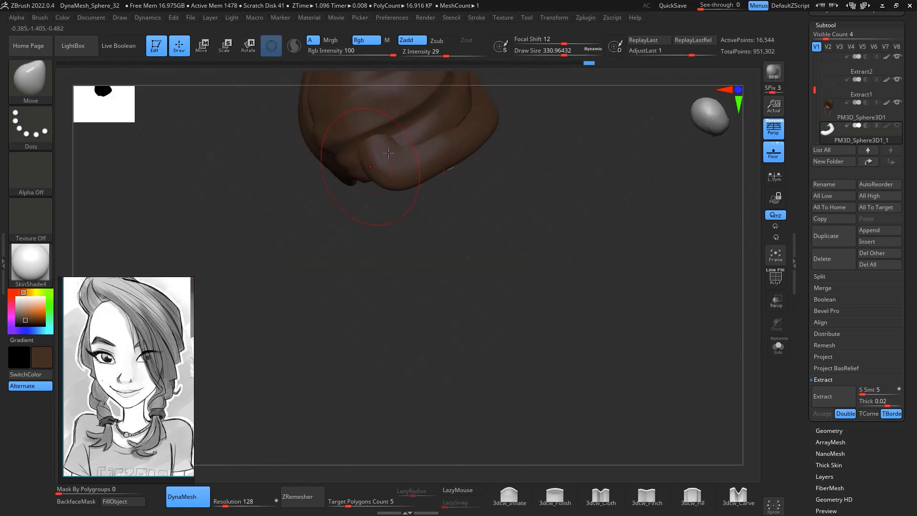
mouse_move(573, 248)
left_mouse_down()
mouse_move(606, 207)
mouse_move(595, 178)
left_mouse_up()
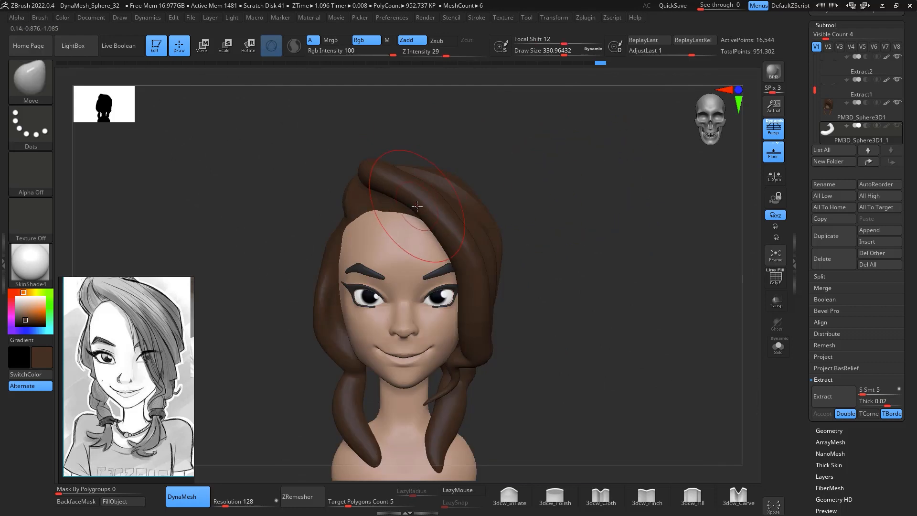
Adjust how the front strand falls beside the face using the Move brush at draw size about 525
mouse_move(535, 198)
left_mouse_down()
mouse_move(499, 224)
mouse_move(513, 230)
left_mouse_up()
key("space")
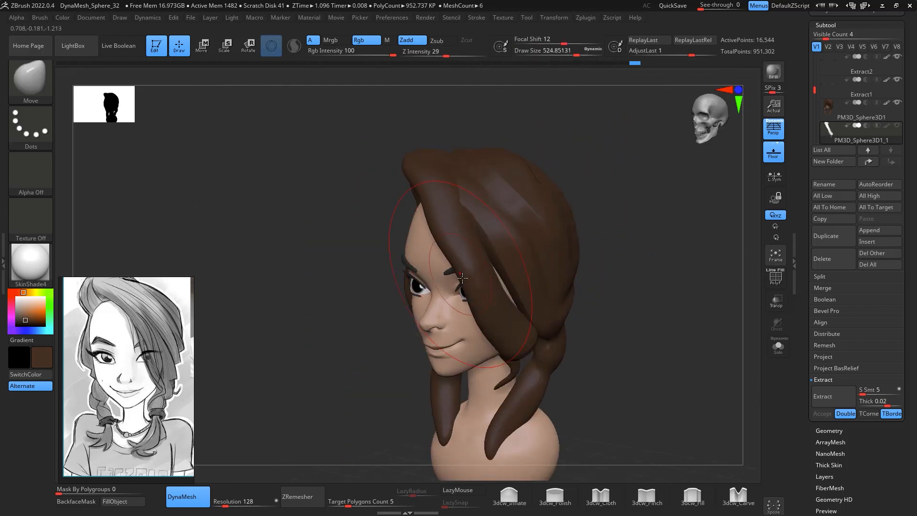
left_click_drag(621, 215, 485, 236, "shift")
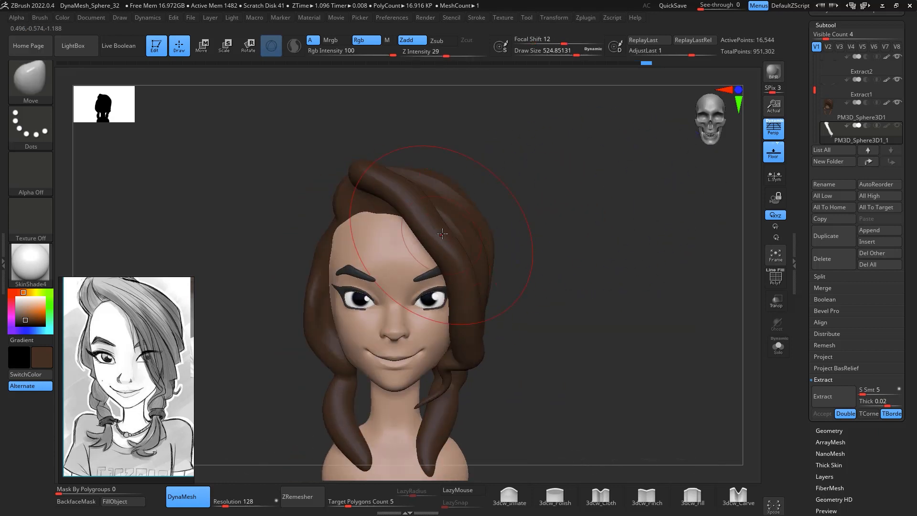
left_click_drag(429, 233, 428, 217)
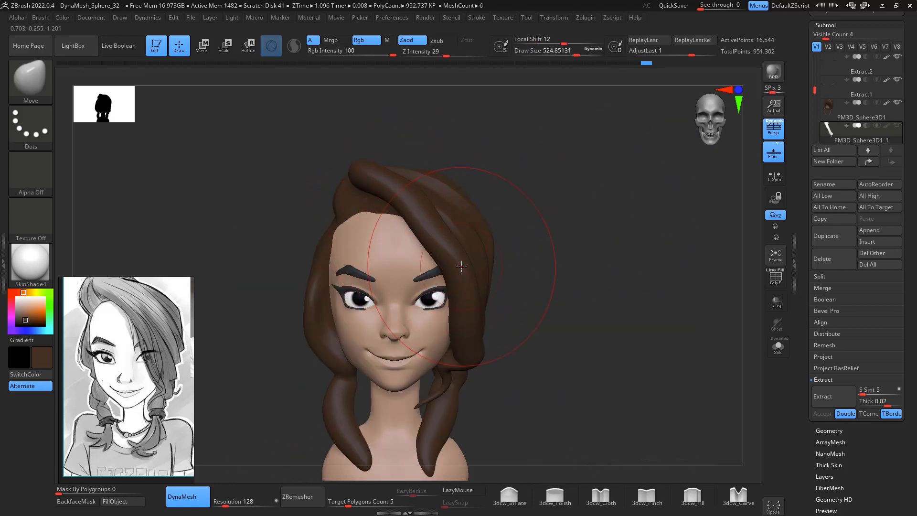
Bend the front strand into a smoother curve over the temple with the Move brush at draw size about 629
key("ctrl")
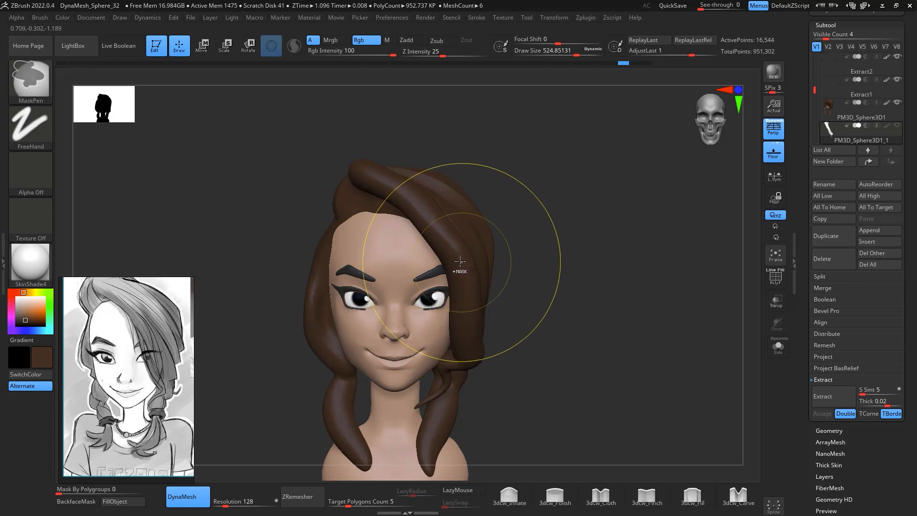
key("space")
left_click_drag(445, 228, 436, 230)
key("space")
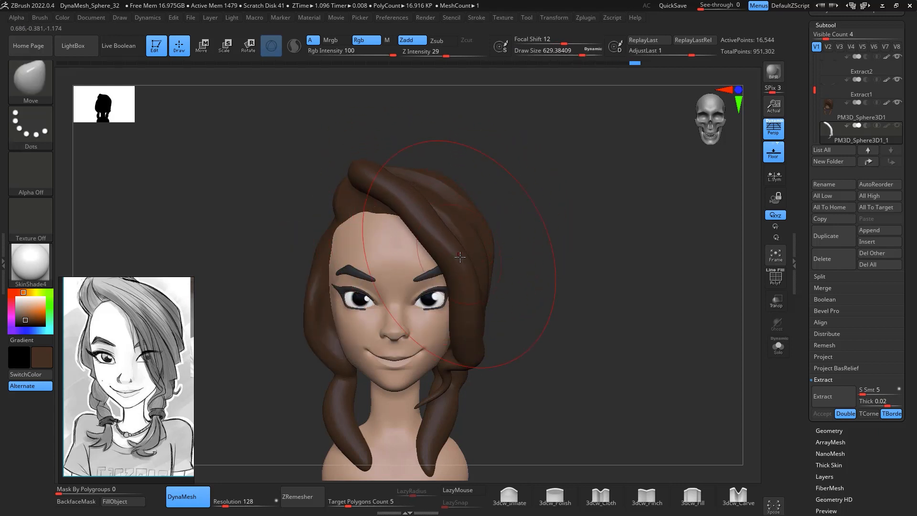
right_click_drag(414, 199, 461, 204)
Refine the strand's path across the forehead with the Move brush at draw size about 393, checking it from several angles
key("space")
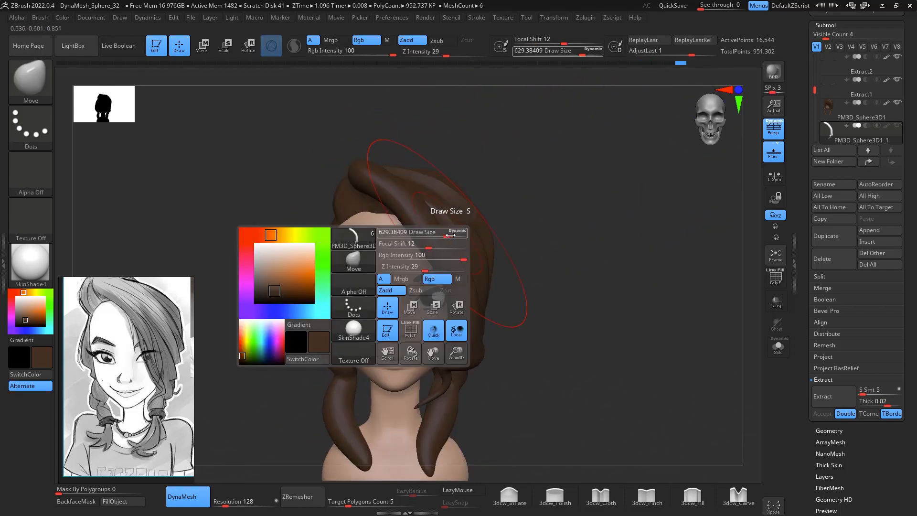
left_click_drag(444, 232, 426, 233)
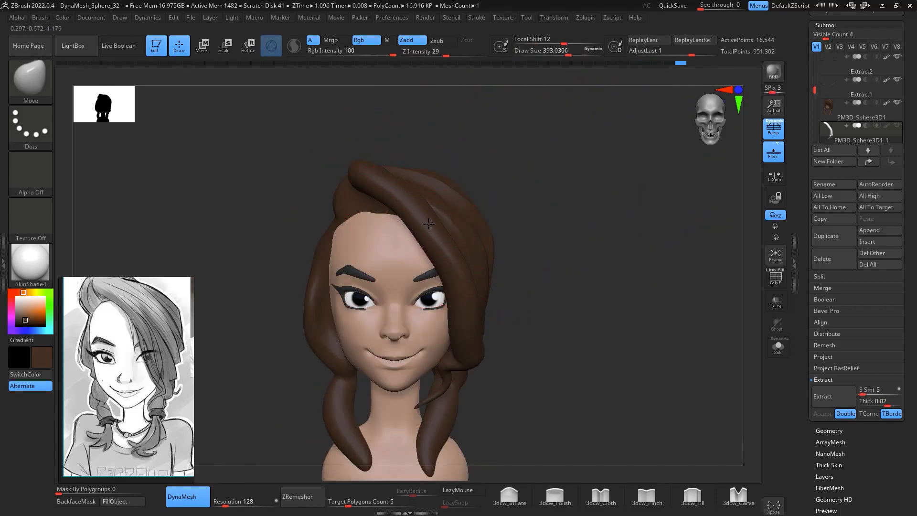
right_click_drag(576, 311, 595, 194, "ctrl")
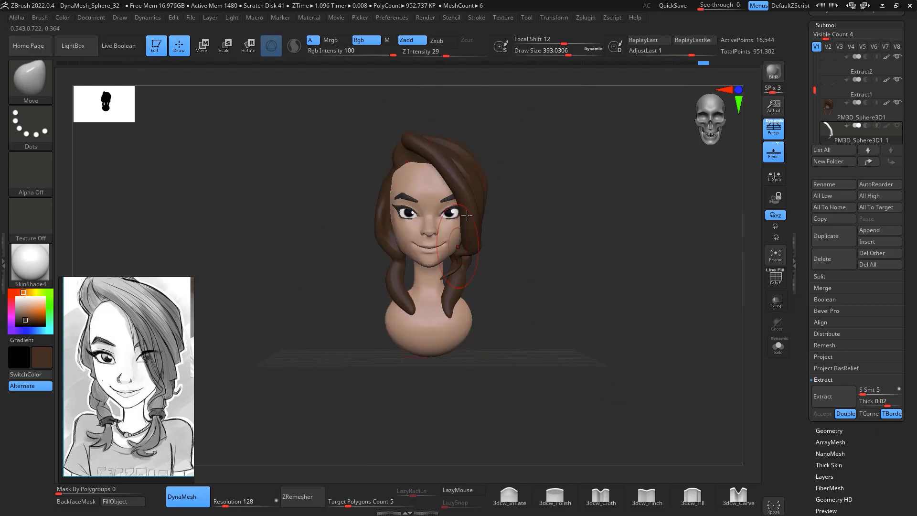
mouse_move(495, 213)
right_mouse_down()
mouse_move(607, 278)
mouse_move(608, 240)
mouse_move(607, 317)
mouse_move(618, 320)
mouse_move(574, 227)
right_mouse_up()
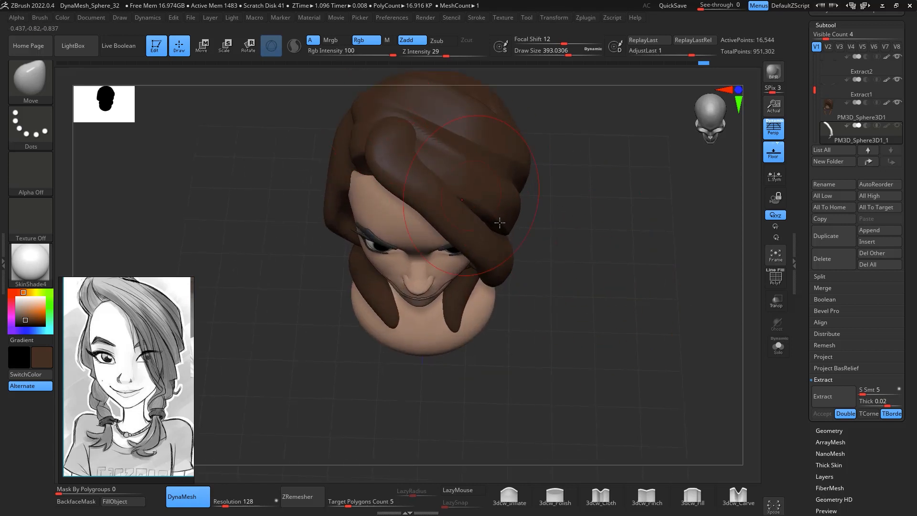
right_click_drag(499, 223, 544, 194)
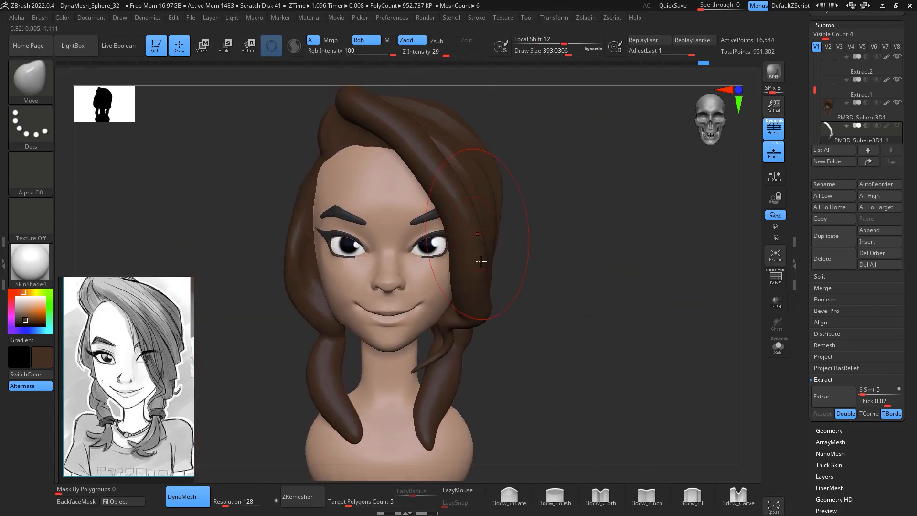
right_click_drag(480, 261, 756, 145)
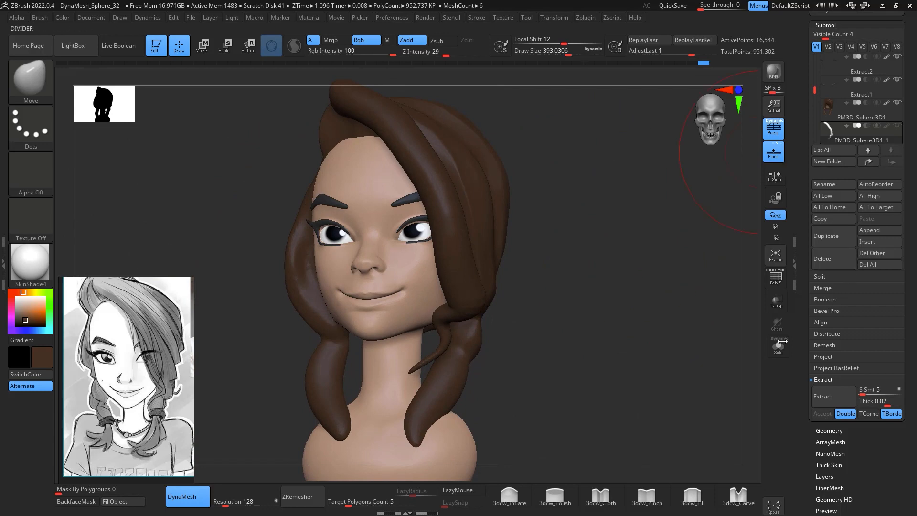
Fine-tune the front strand's edge along the forehead with the Move brush at draw size about 212
right_click_drag(690, 311, 554, 259)
key("space")
left_click_drag(442, 180, 429, 180)
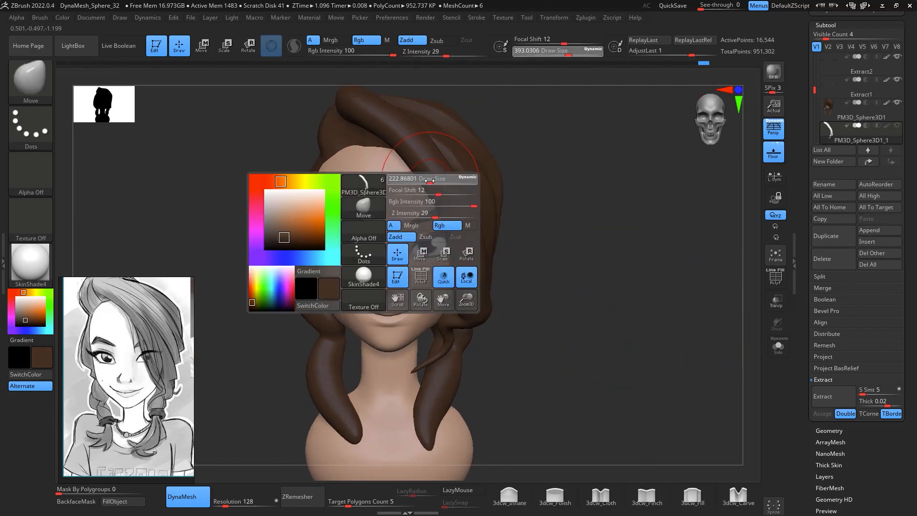
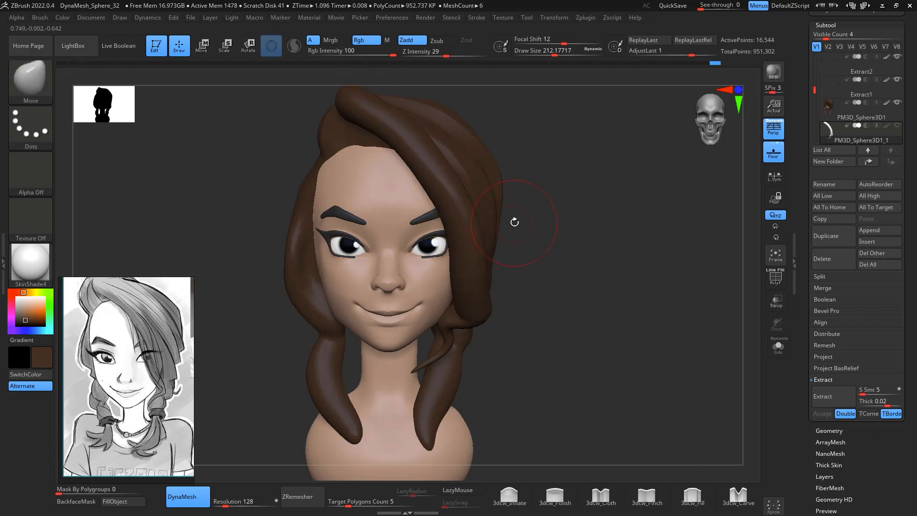
Try to pull the front strand farther over the eye with the Move brush at draw size about 585
key("space")
left_click_drag(514, 222, 540, 225)
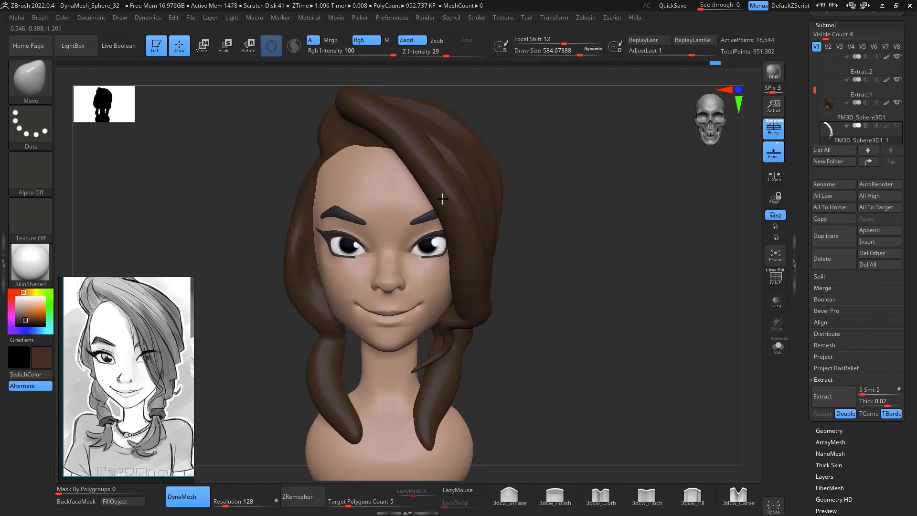
left_click_drag(442, 199, 408, 209)
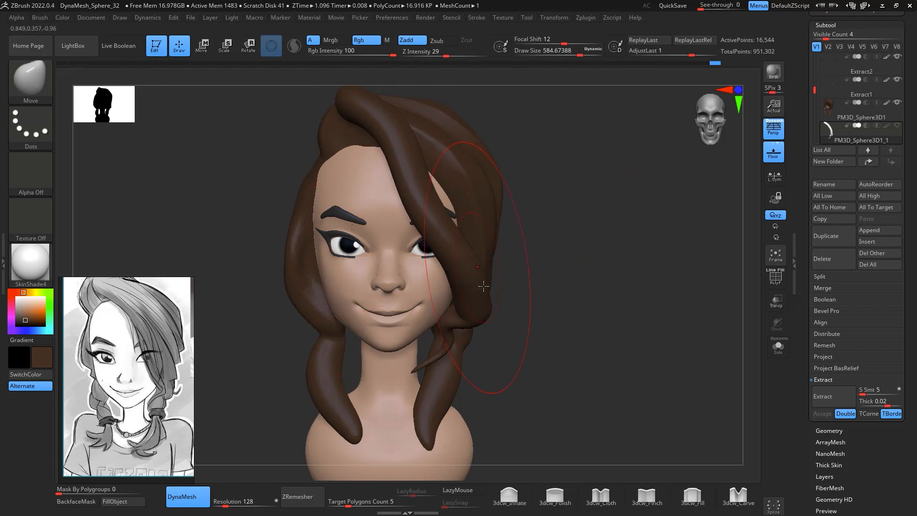
mouse_move(506, 144)
left_mouse_down()
mouse_move(607, 264)
mouse_move(610, 305)
mouse_move(614, 286)
mouse_move(528, 260)
left_mouse_up()
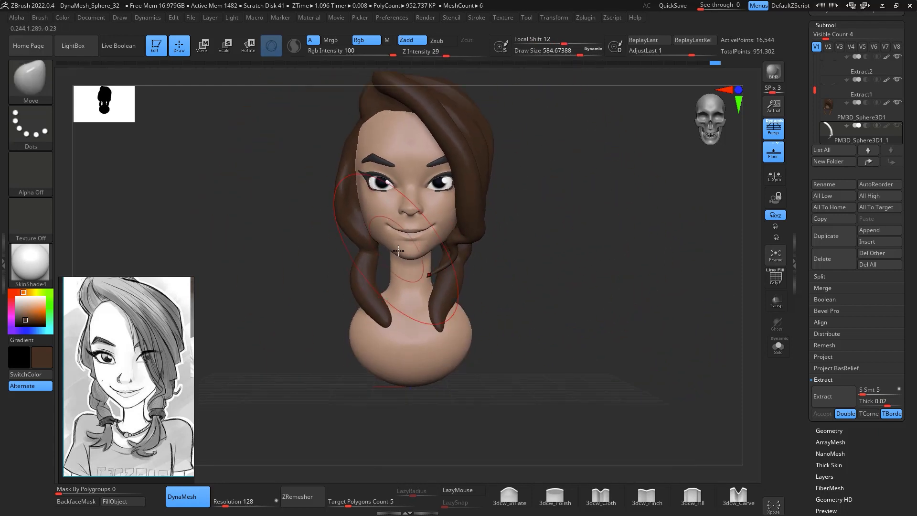
Select the main hair subtool PM3D_Sphere3D1 and adjust its side silhouette with the Move brush at draw size about 286
left_click_drag(605, 197, 644, 260, "alt")
left_click(839, 117)
key("space")
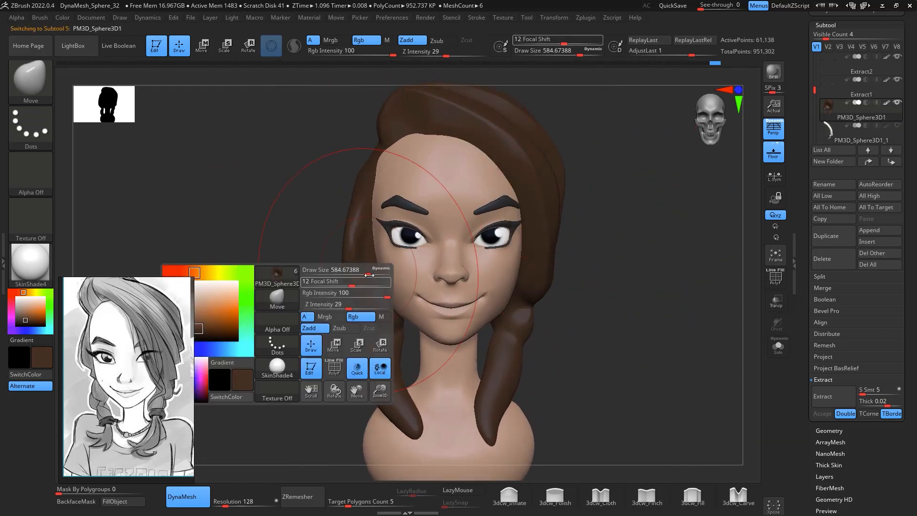
left_click_drag(368, 273, 347, 273)
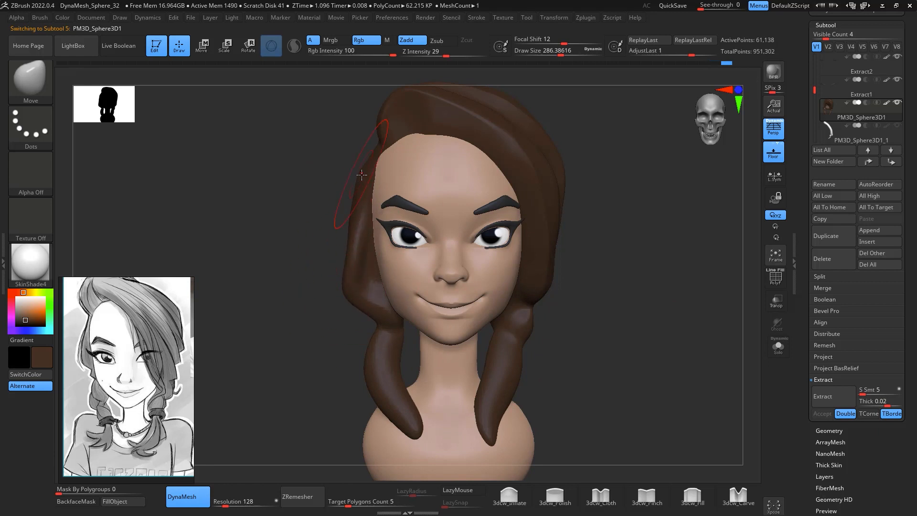
left_click_drag(646, 279, 672, 212)
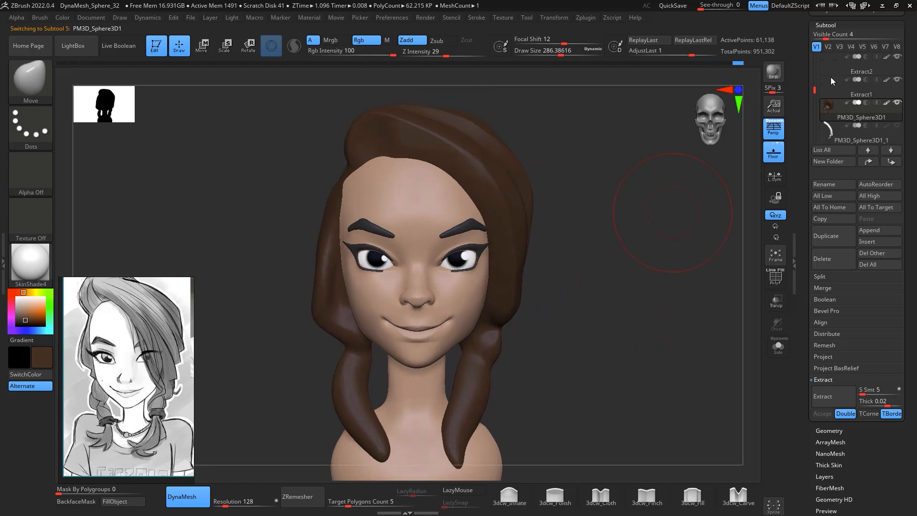
Make the front strand subtool PM3D_Sphere3D1_1 visible and set it as the active subtool
left_click(897, 126)
left_click_drag(673, 260, 681, 245)
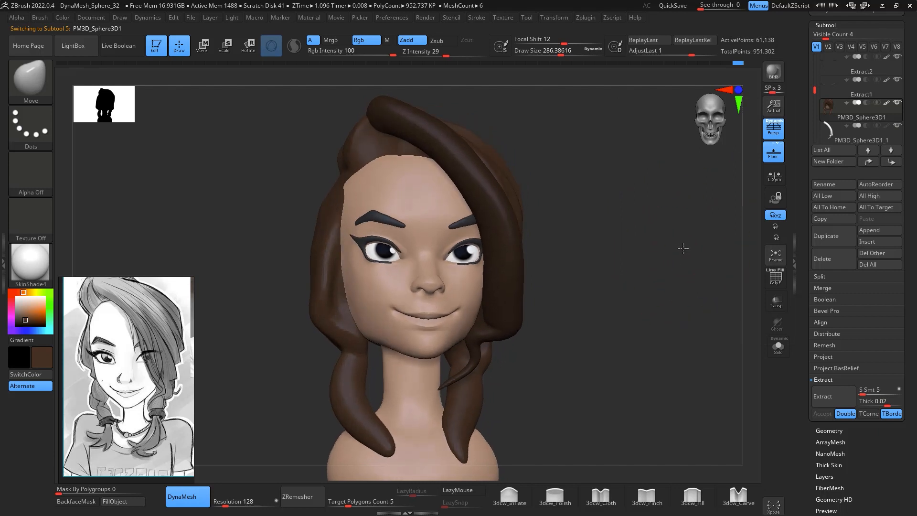
left_click(868, 139)
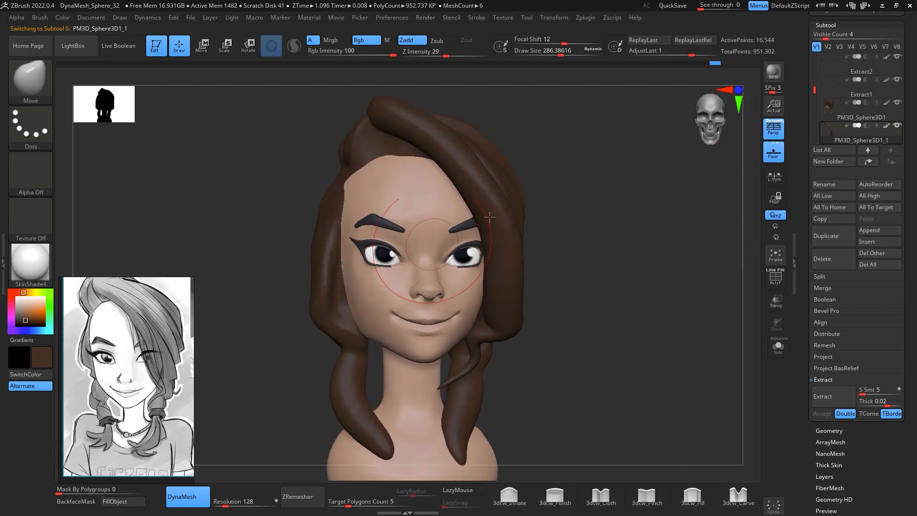
left_click_drag(631, 196, 650, 229)
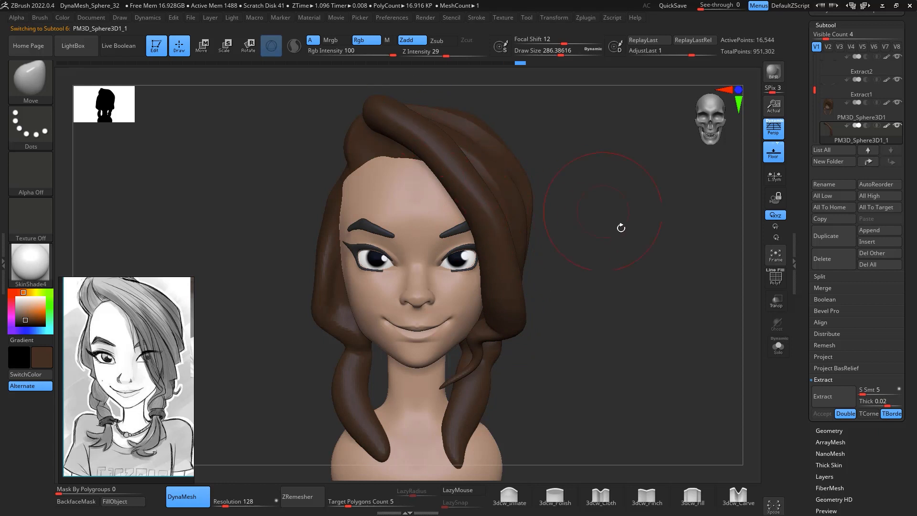
Sharpen a ridge along the length of the front strand with the 3dcw_Pinch brush and smooth it
left_click_drag(621, 228, 610, 407)
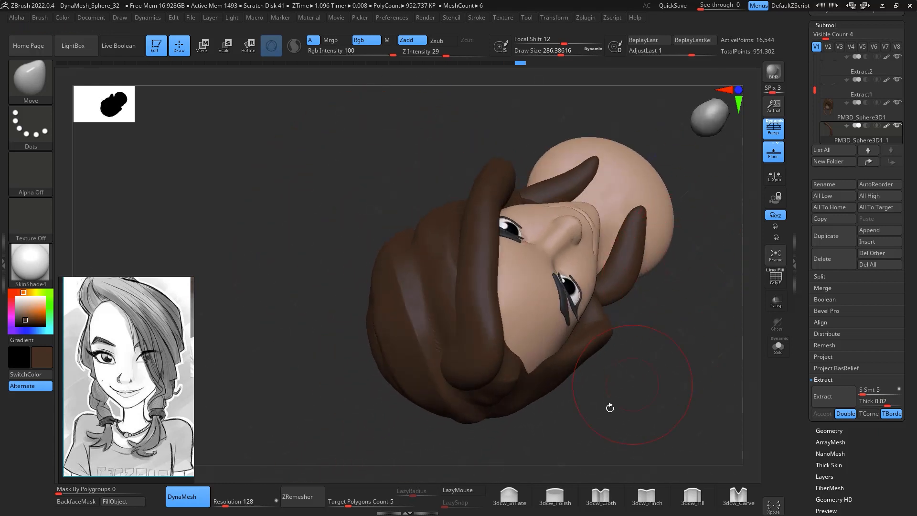
left_click(646, 496)
mouse_move(671, 396)
left_mouse_down()
mouse_move(673, 372)
mouse_move(620, 344)
left_mouse_up()
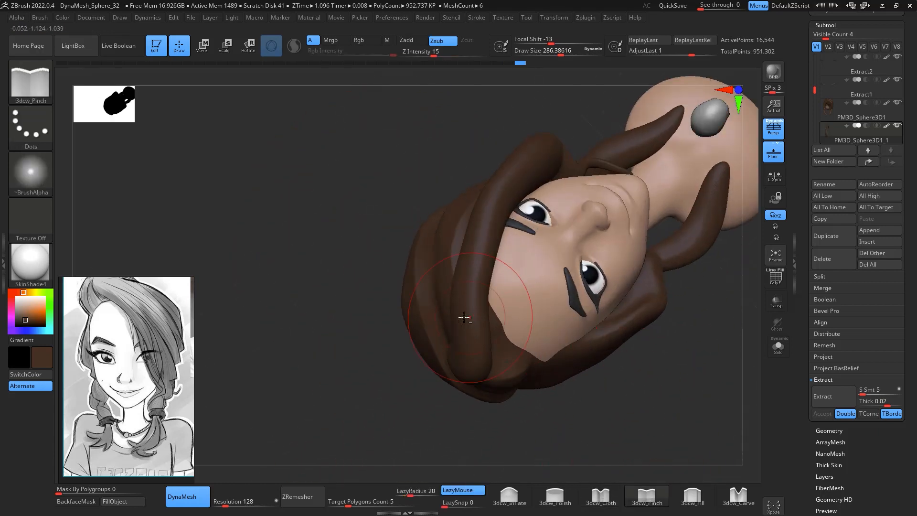
left_click_drag(475, 345, 499, 191)
left_click_drag(477, 288, 518, 167)
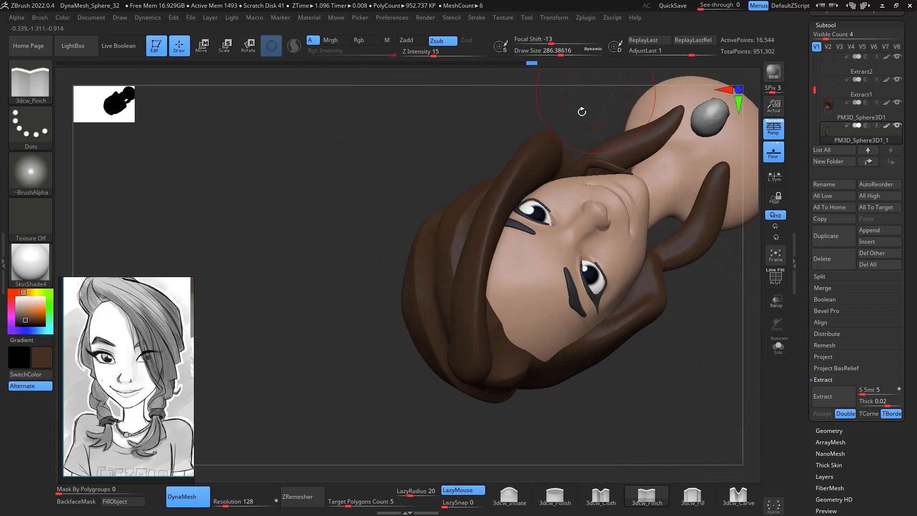
left_click_drag(574, 109, 573, 134)
left_click_drag(470, 363, 571, 124, "shift")
mouse_move(655, 133)
left_mouse_down()
mouse_move(704, 389)
mouse_move(687, 210)
mouse_move(689, 315)
mouse_move(652, 242)
mouse_move(519, 251)
left_mouse_up()
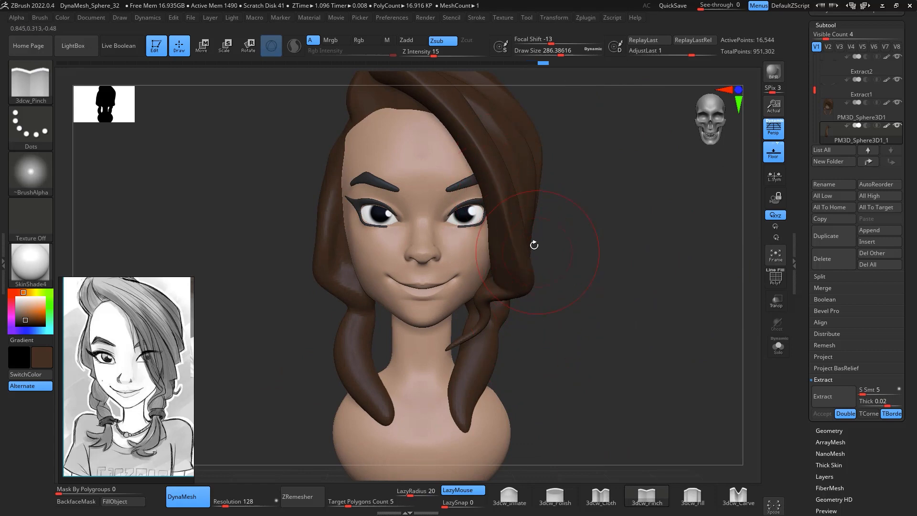
Switch back to the Move brush at draw size about 445 and adjust the front strand's overall shape
key("shift")
key("b")
key("m")
key("v")
key("space")
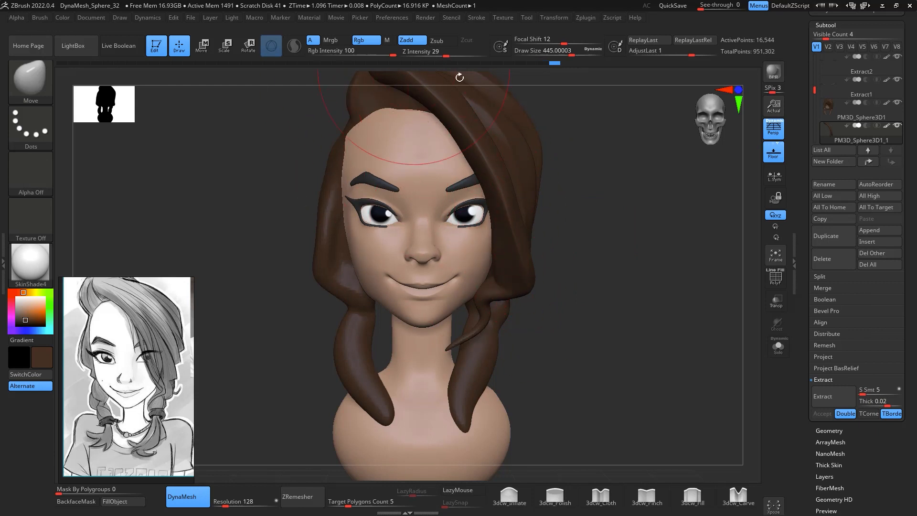
left_click_drag(643, 368, 586, 321, "alt")
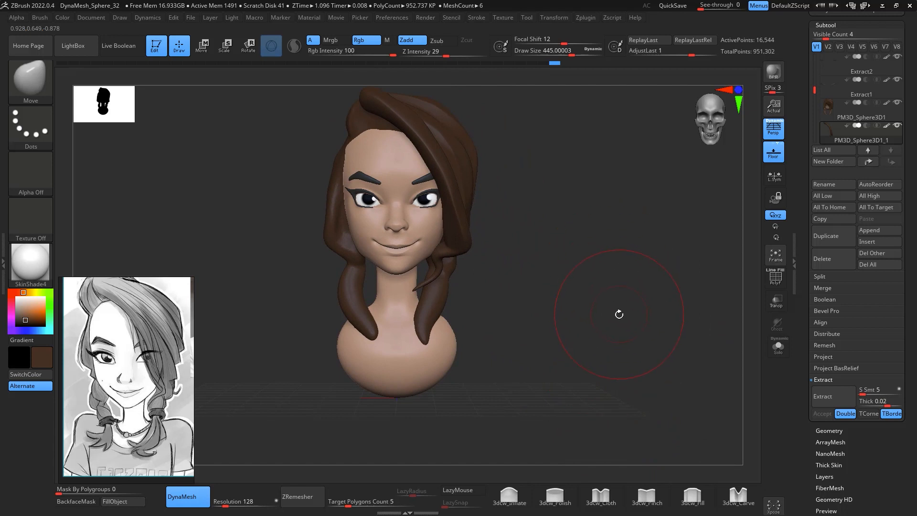
Switch to the ClayBuildup brush with a reduced draw size and make the main hair subtool PM3D_Sphere3D1 active
left_click_drag(516, 299, 619, 221)
key("b")
key("c")
key("b")
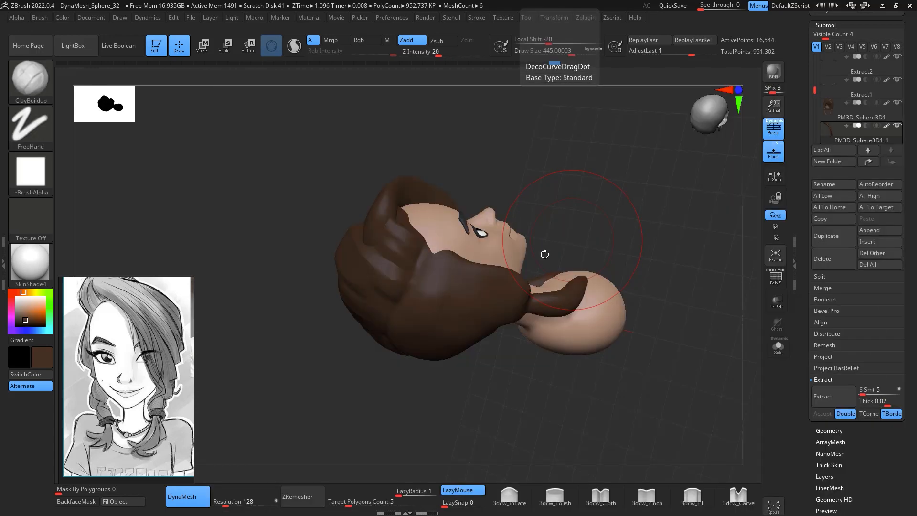
key("space")
left_click_drag(539, 274, 522, 274)
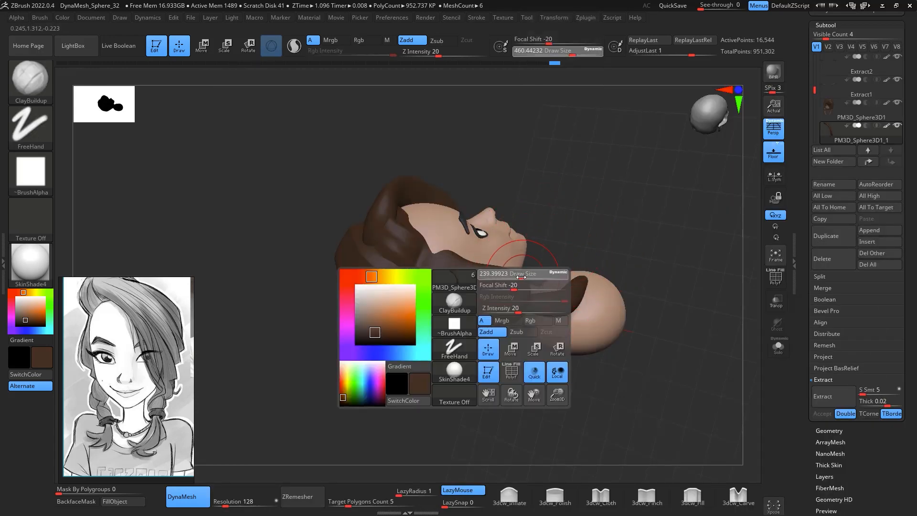
left_click(835, 117)
Build up strand volumes on the side and back of the hair with ClayBuildup at draw size about 177
left_click_drag(640, 221, 657, 90)
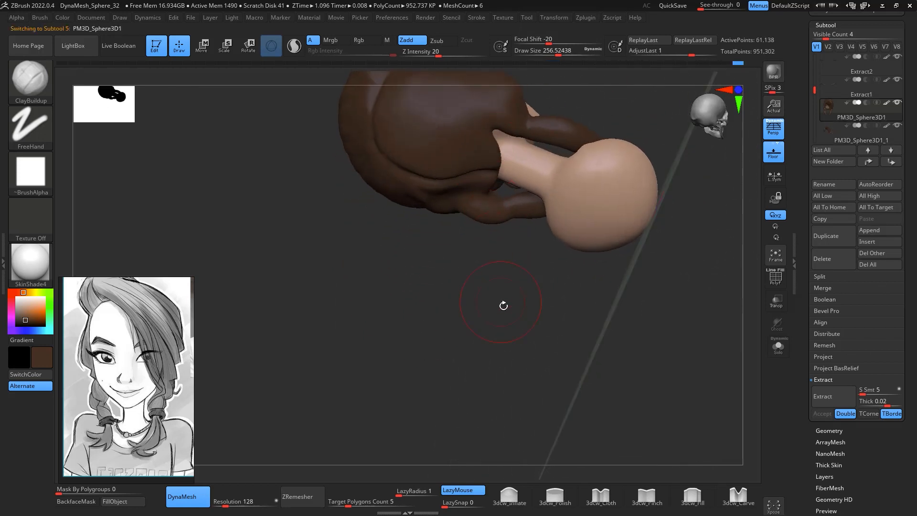
mouse_move(501, 303)
left_mouse_down()
mouse_move(624, 191)
mouse_move(499, 252)
mouse_move(491, 222)
left_mouse_up()
key("space")
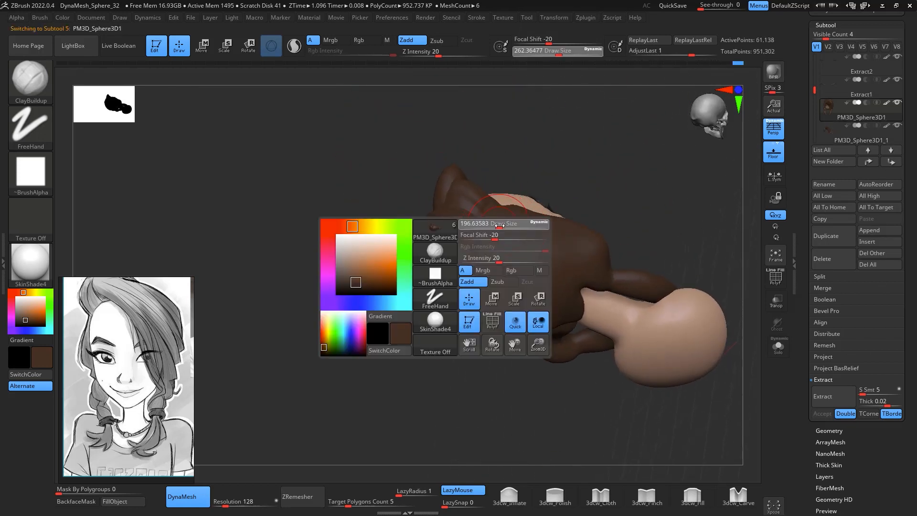
mouse_move(592, 164)
left_mouse_down()
mouse_move(603, 162)
mouse_move(585, 171)
left_mouse_up()
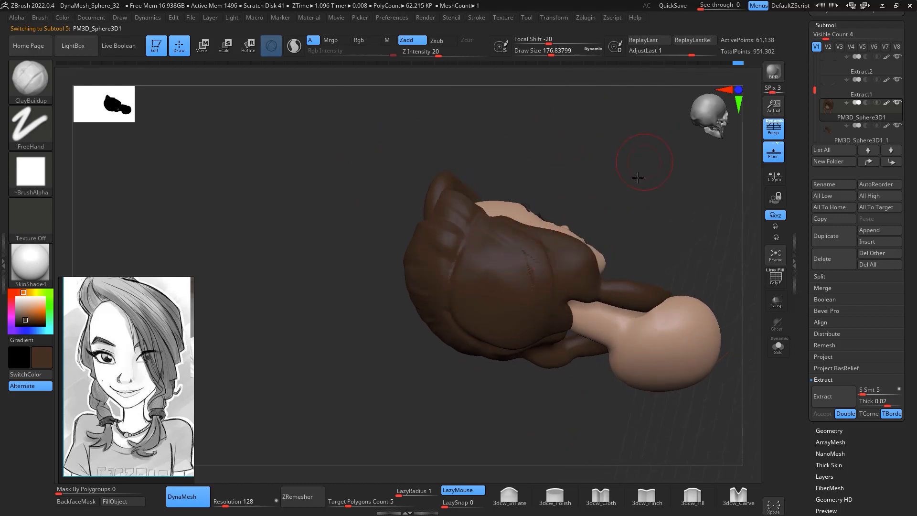
left_click_drag(637, 178, 590, 177)
left_click_drag(707, 182, 560, 235)
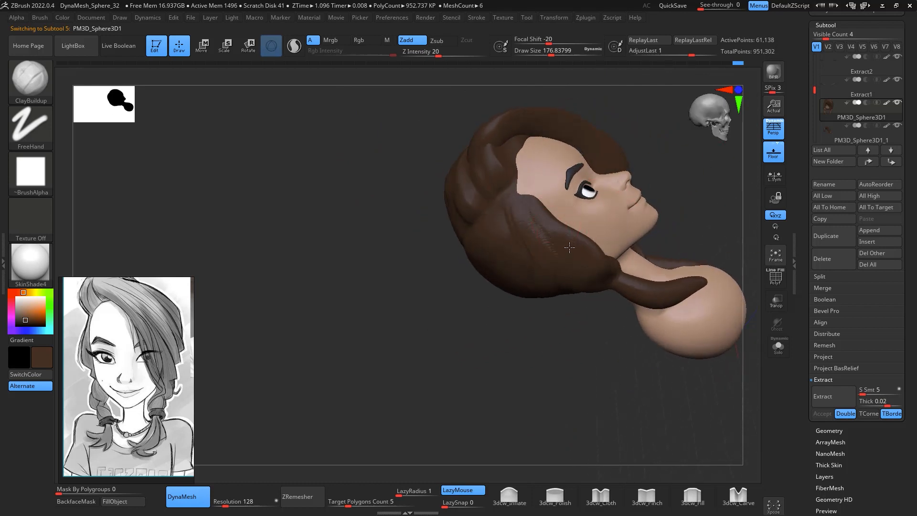
left_click_drag(583, 263, 587, 239)
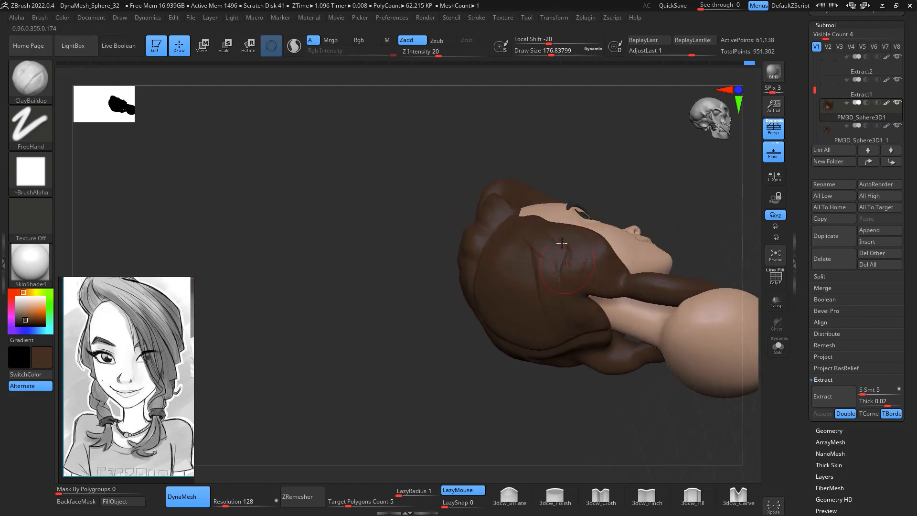
left_click_drag(665, 186, 586, 296)
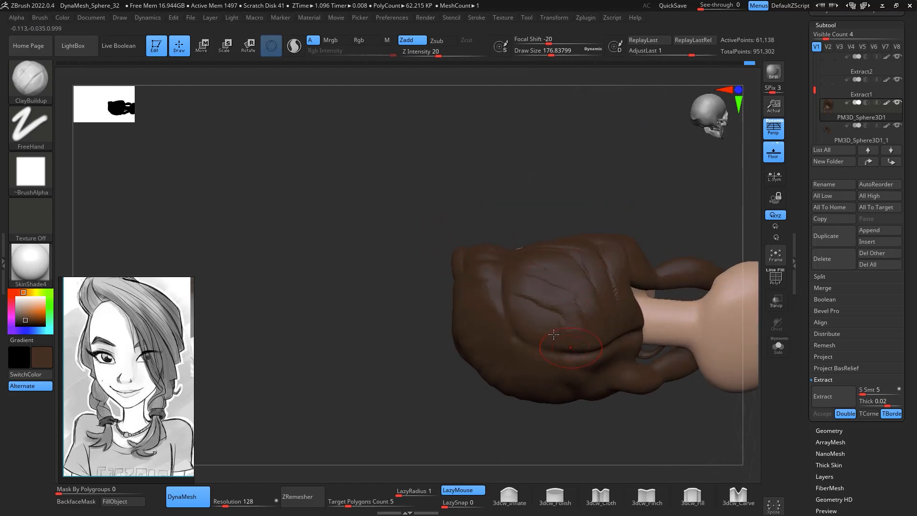
Smooth the built-up strands across the side and back of the hair
mouse_move(555, 331)
left_mouse_down()
mouse_move(636, 197)
mouse_move(596, 223)
left_mouse_up()
key("shift")
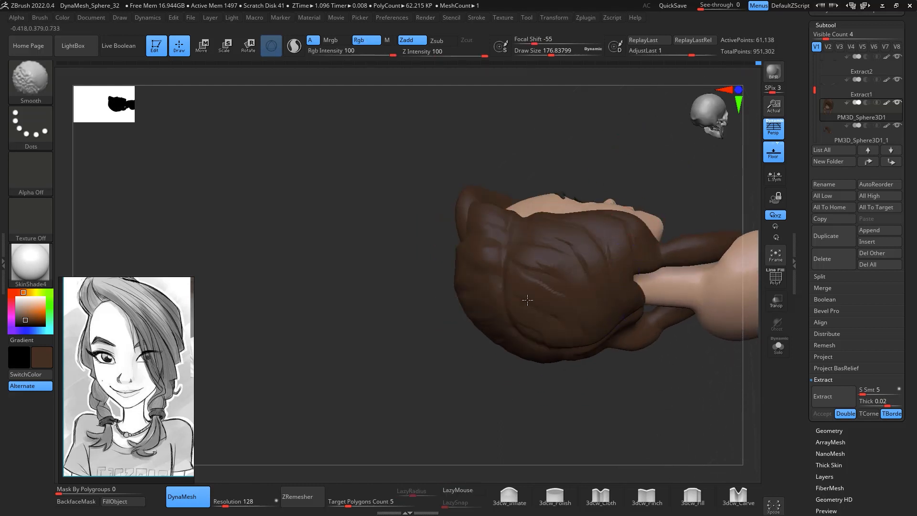
mouse_move(645, 285)
left_mouse_down()
mouse_move(721, 240)
mouse_move(688, 234)
left_mouse_up()
left_click_drag(671, 232, 664, 230)
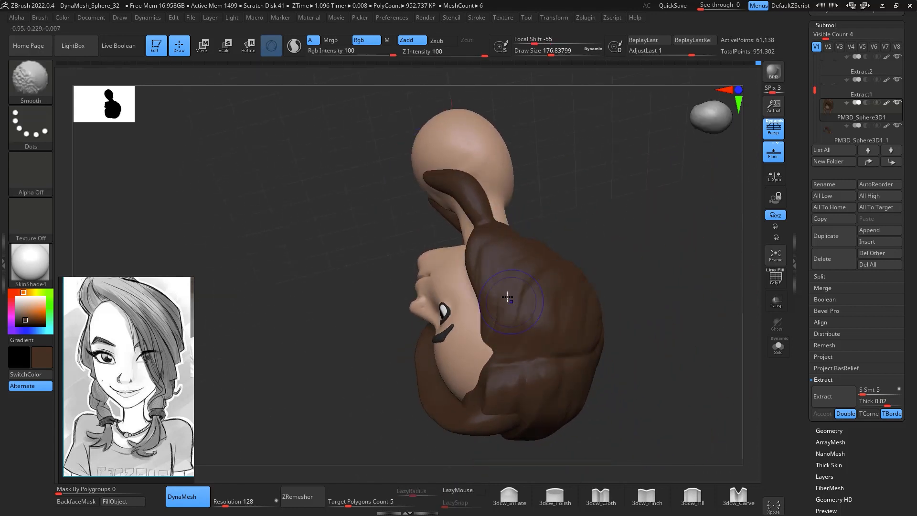
Carve strand grooves into the side and back of the hair with DamStandard at draw size about 108
key("b")
key("d")
key("s")
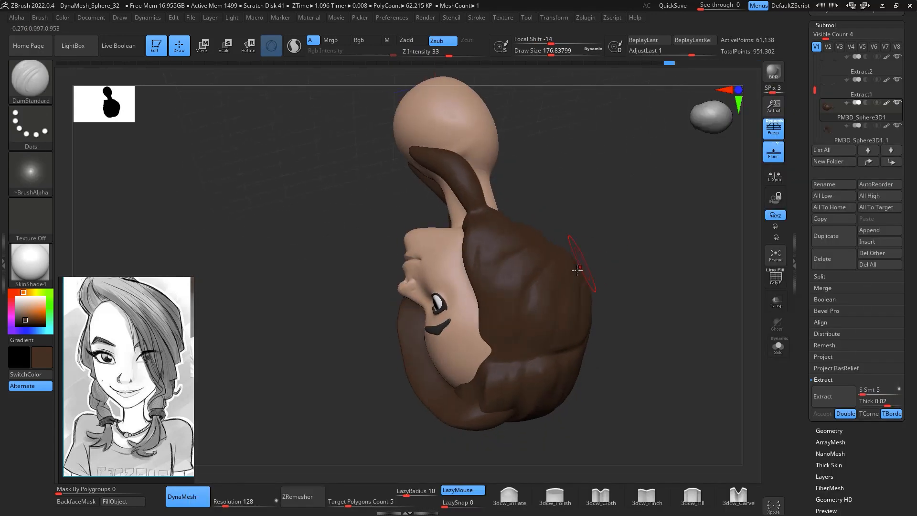
key("space")
left_click_drag(563, 287, 497, 294)
left_click_drag(557, 224, 590, 252)
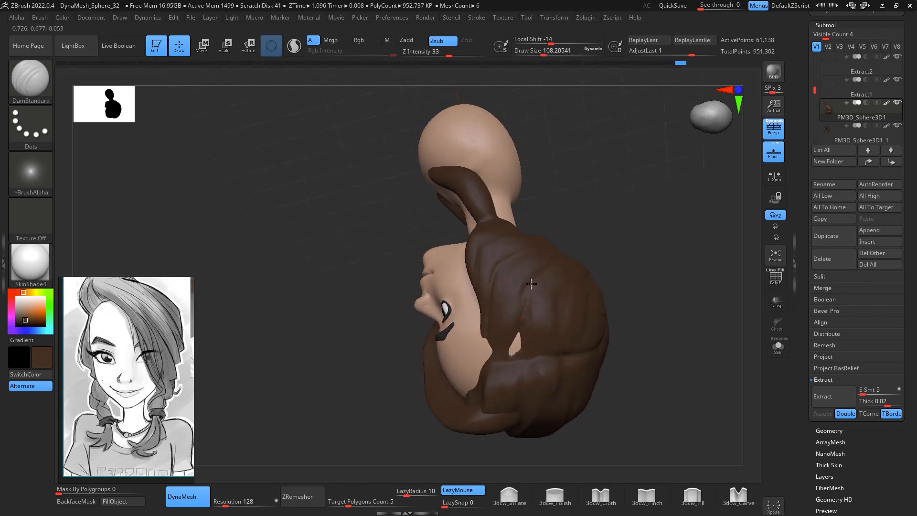
mouse_move(644, 224)
left_mouse_down()
mouse_move(675, 229)
mouse_move(654, 274)
mouse_move(635, 286)
left_mouse_up()
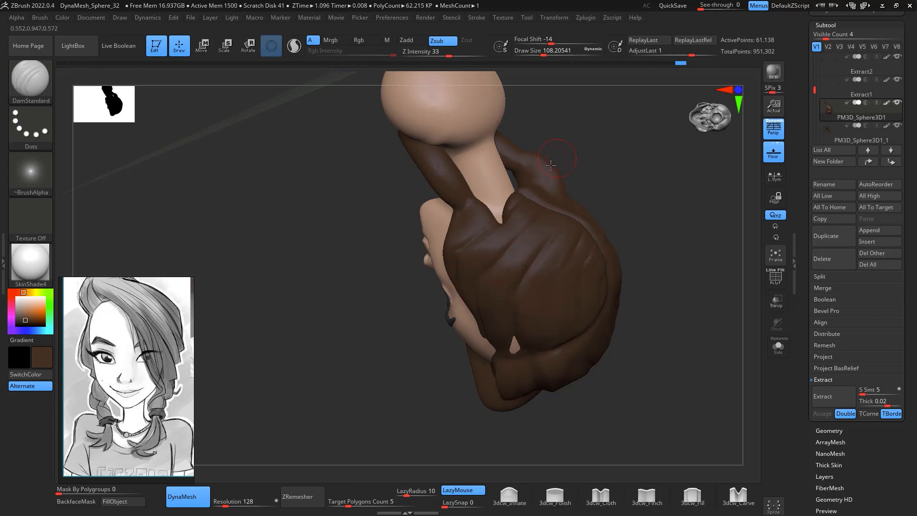
mouse_move(551, 165)
left_mouse_down()
mouse_move(620, 191)
mouse_move(662, 223)
left_mouse_up()
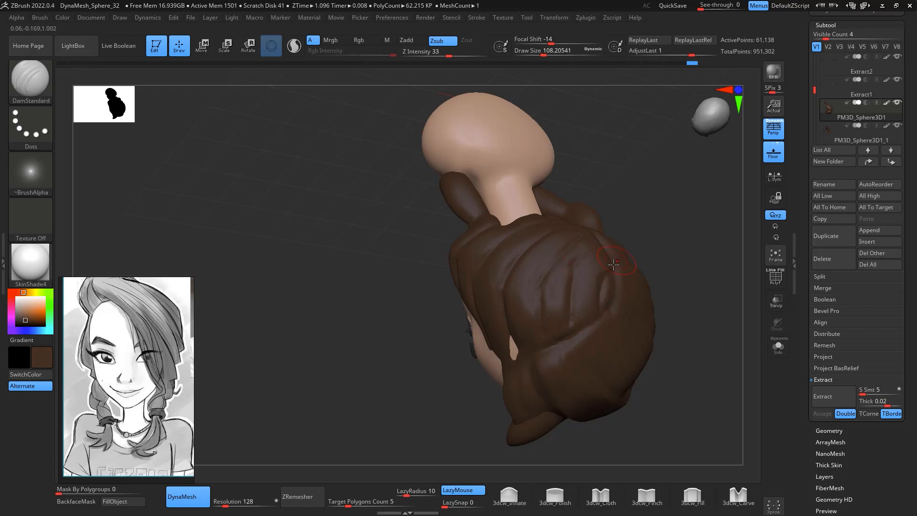
key("shift")
Pull the hair over the exposed scalp patch near the temple and adjust the hairline with the Move brush at draw size about 268
mouse_move(666, 229)
left_mouse_down()
mouse_move(630, 253)
mouse_move(611, 315)
mouse_move(622, 303)
mouse_move(563, 321)
left_mouse_up()
key("b")
key("m")
key("v")
key("space")
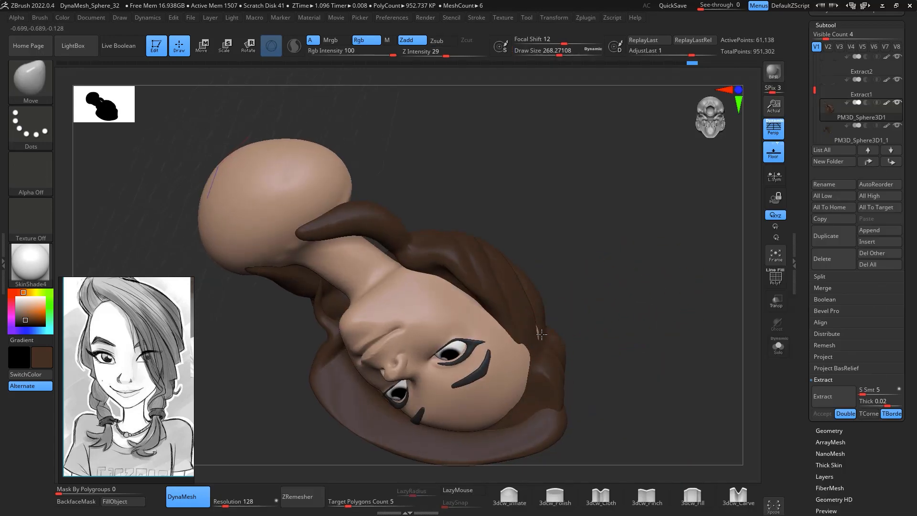
mouse_move(612, 269)
left_mouse_down()
mouse_move(515, 335)
mouse_move(529, 333)
left_mouse_up()
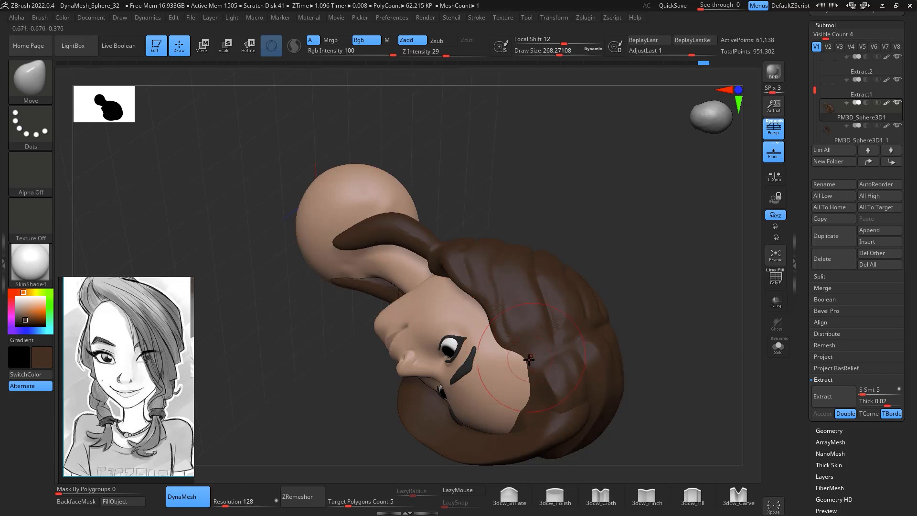
mouse_move(644, 243)
left_mouse_down()
mouse_move(687, 219)
mouse_move(686, 291)
mouse_move(648, 302)
mouse_move(636, 285)
left_mouse_up()
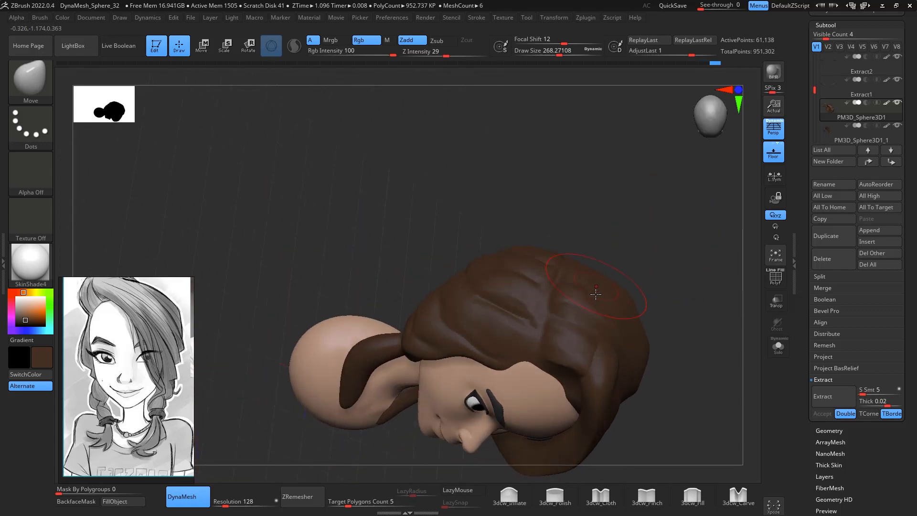
Refine the crease above the temple hairline with DamStandard at draw size about 163 and compare the front view with the reference
key("b")
key("d")
key("s")
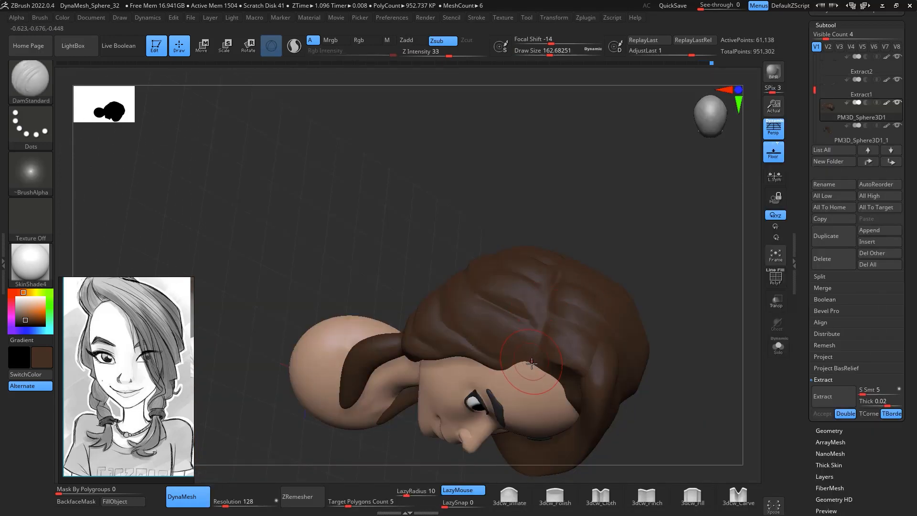
mouse_move(597, 207)
left_mouse_down()
mouse_move(612, 258)
mouse_move(598, 249)
mouse_move(707, 325)
mouse_move(696, 347)
left_mouse_up()
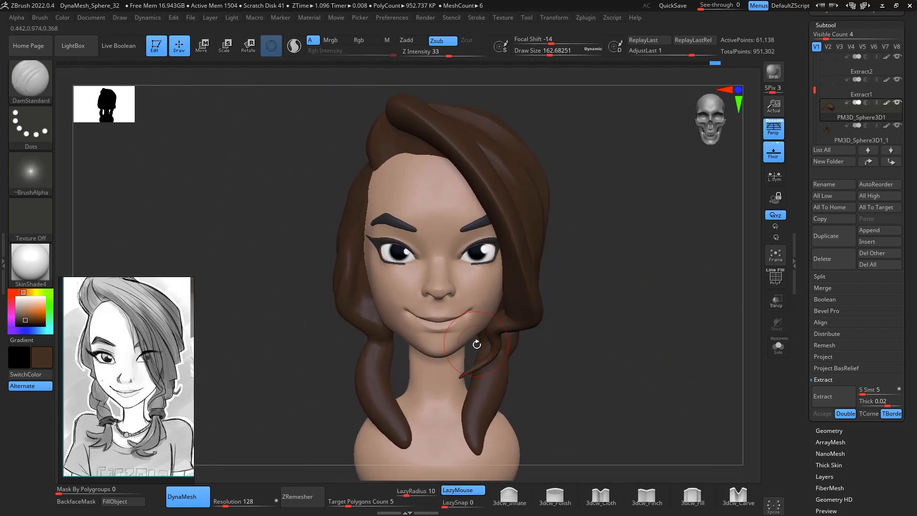
mouse_move(546, 298)
left_mouse_down()
mouse_move(643, 266)
mouse_move(586, 258)
mouse_move(581, 241)
left_mouse_up()
left_click_drag(603, 296, 601, 298)
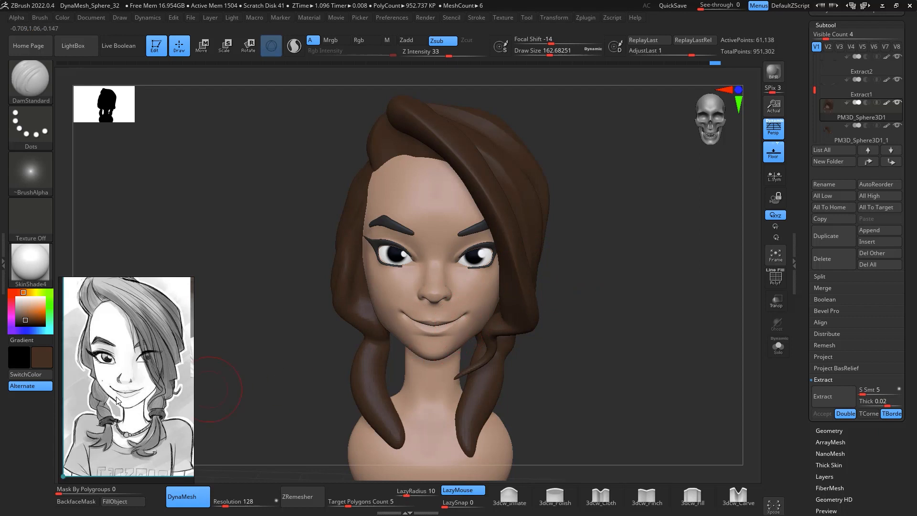
mouse_move(602, 270)
left_mouse_down()
mouse_move(635, 281)
mouse_move(662, 262)
left_mouse_up()
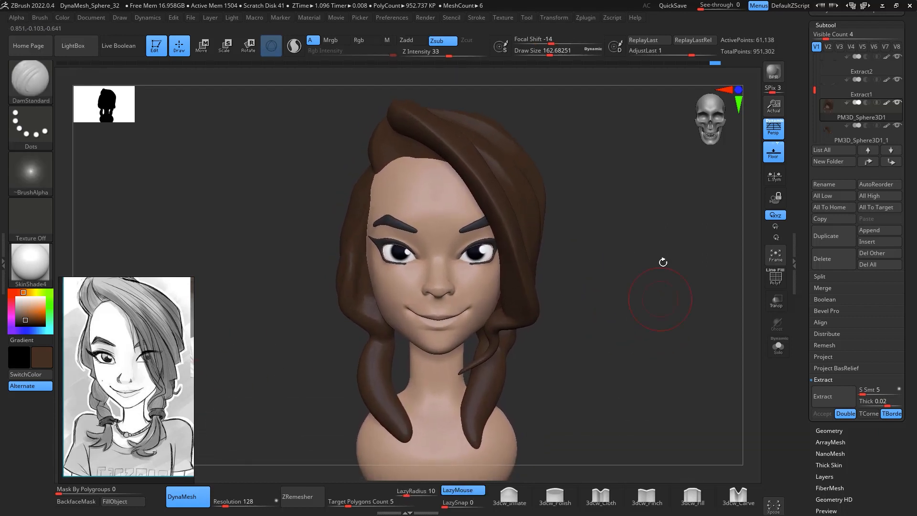
Make the eyebrow subtool Extract1 active and switch to the Move brush at draw size about 163
left_click(838, 70)
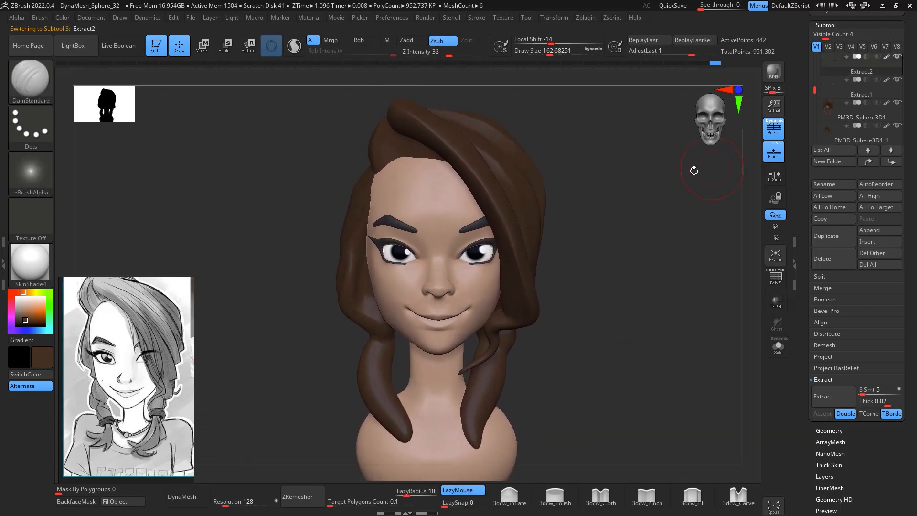
left_click_drag(684, 181, 621, 243, "alt")
key("space")
left_click_drag(420, 268, 413, 268)
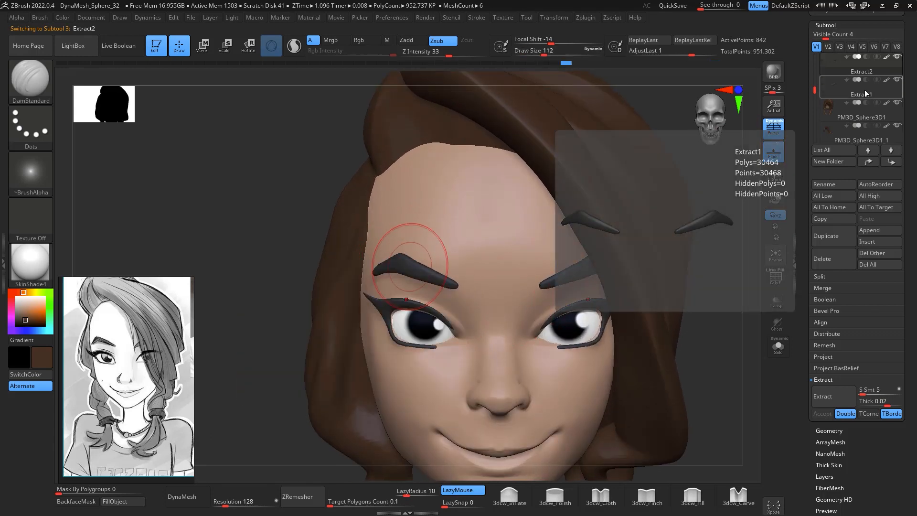
left_click(845, 88)
key("b")
key("m")
key("v")
key("space")
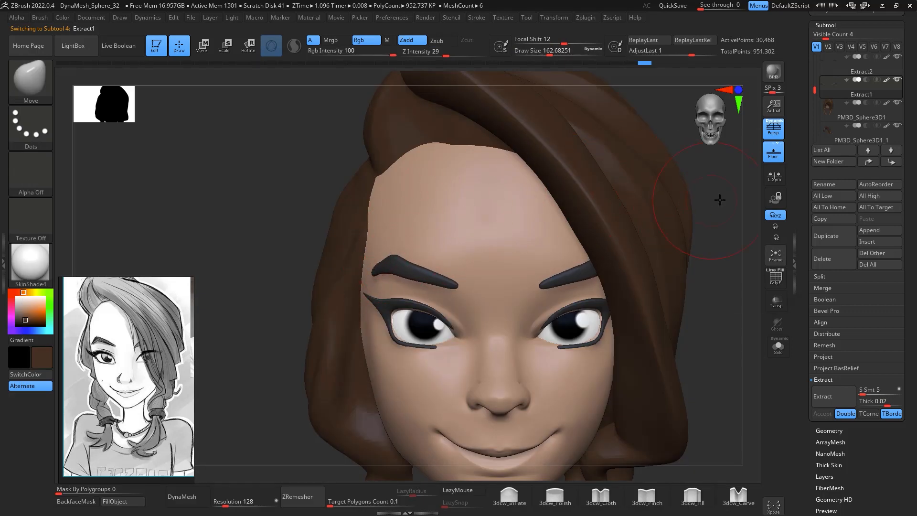
Reshape the outer ends of the eyebrows with the Move brush, reducing the draw size to about 71, and smooth them
left_click_drag(720, 199, 383, 273)
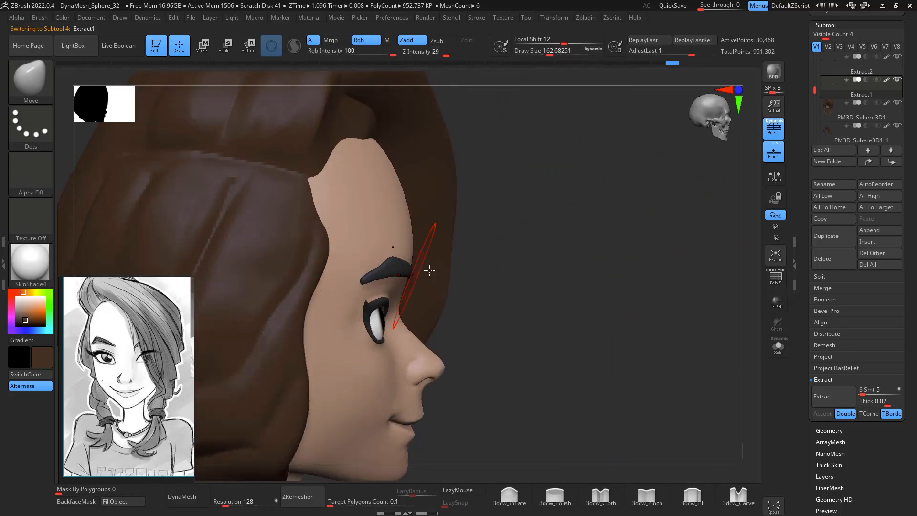
left_click_drag(614, 240, 516, 261)
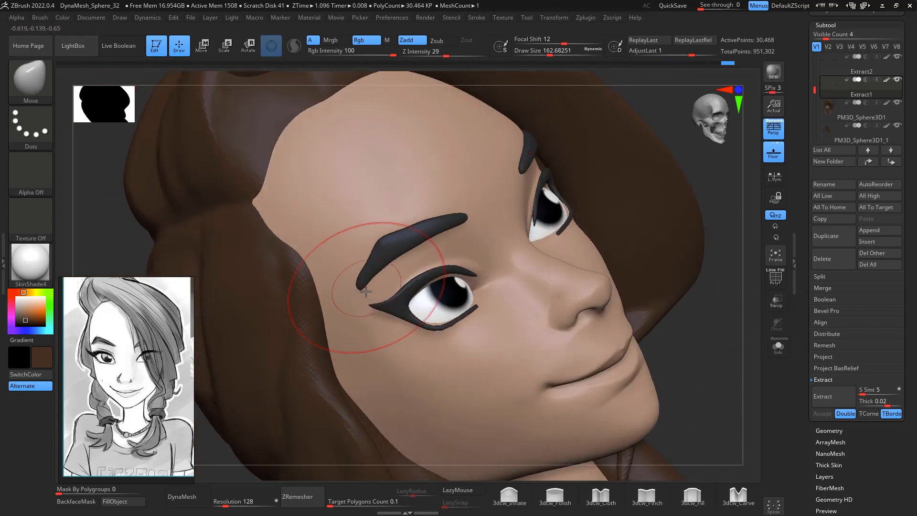
key("space")
left_click_drag(362, 286, 361, 280, "shift")
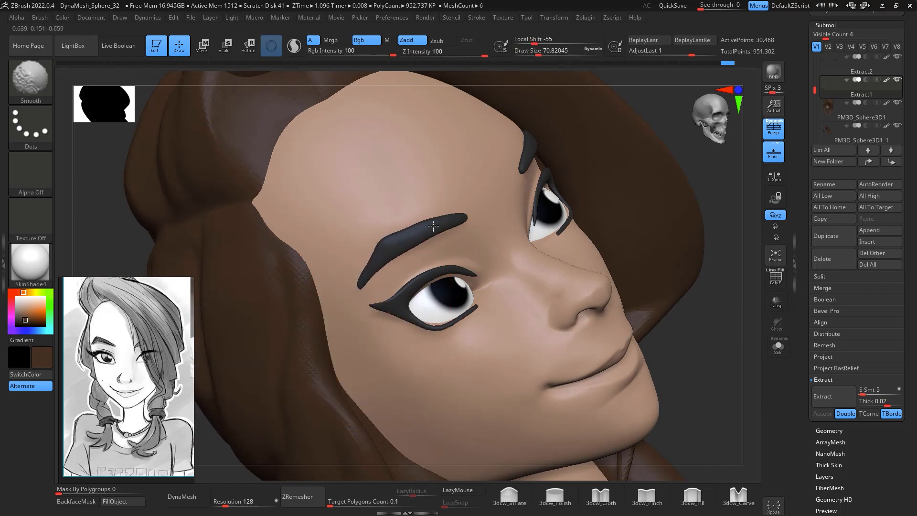
left_click_drag(715, 246, 673, 318, "shift")
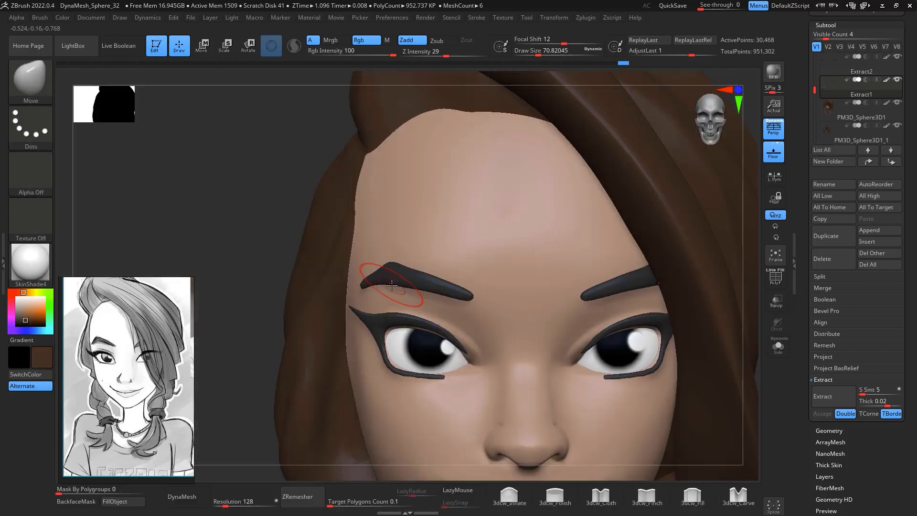
Refine the eyebrow arch with the Move brush at draw size about 104, smooth it, and adjust its curve from below
key("space")
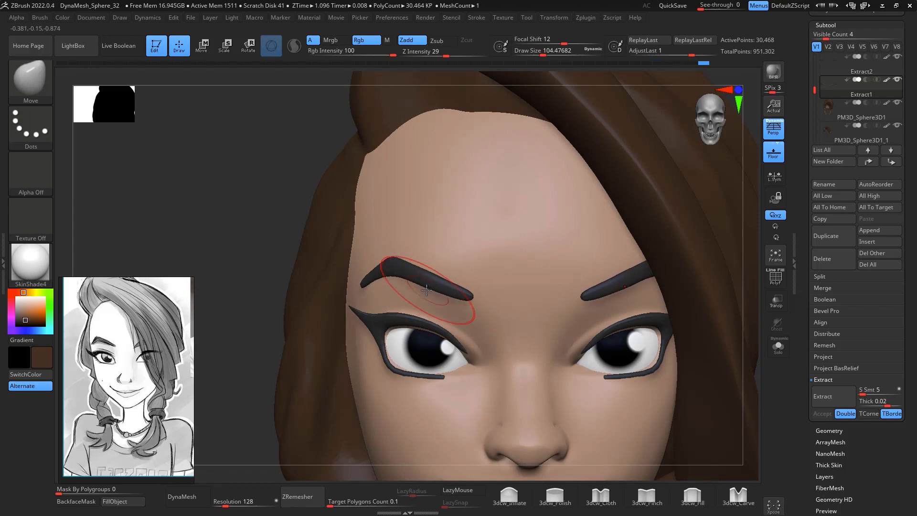
key("shift")
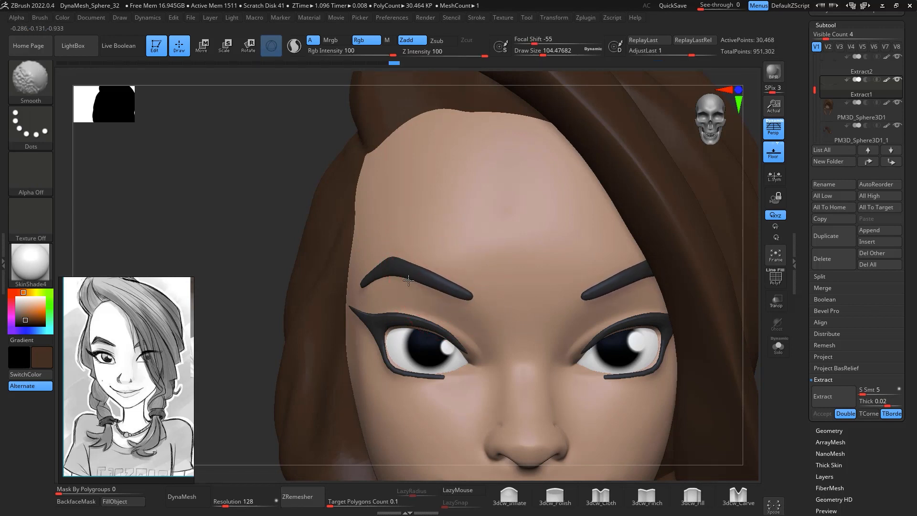
mouse_move(745, 280)
left_mouse_down()
mouse_move(720, 222)
mouse_move(707, 226)
left_mouse_up()
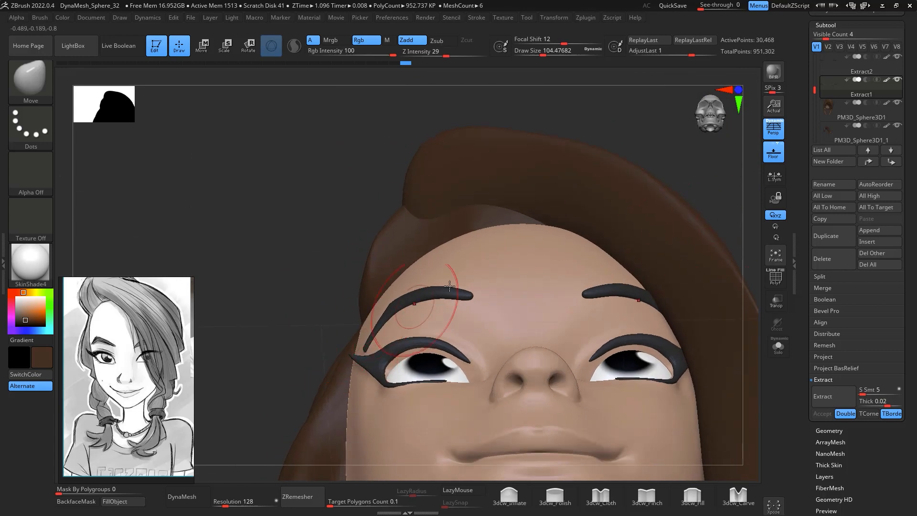
mouse_move(688, 168)
left_mouse_down()
mouse_move(756, 287)
mouse_move(749, 311)
mouse_move(750, 255)
mouse_move(741, 274)
mouse_move(661, 204)
mouse_move(672, 241)
left_mouse_up()
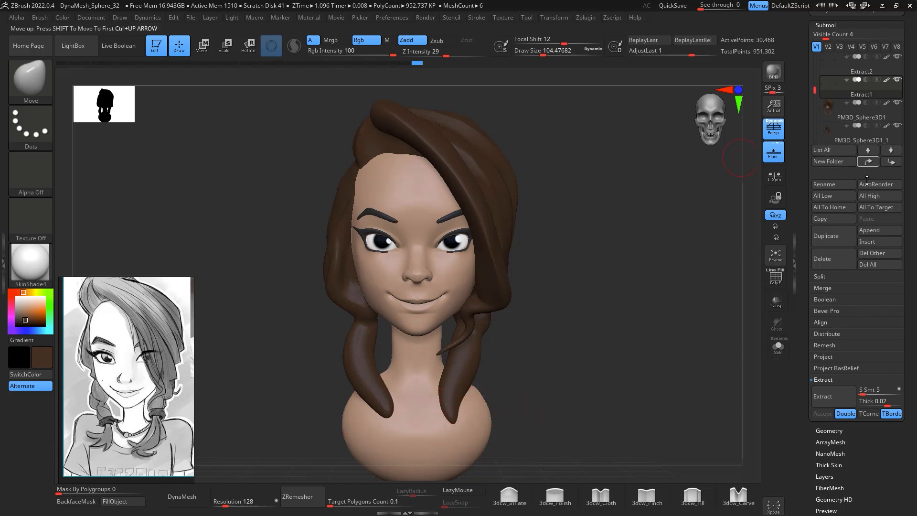
Append a Sphere3D as a new subtool and activate the Move gizmo
left_click(867, 241)
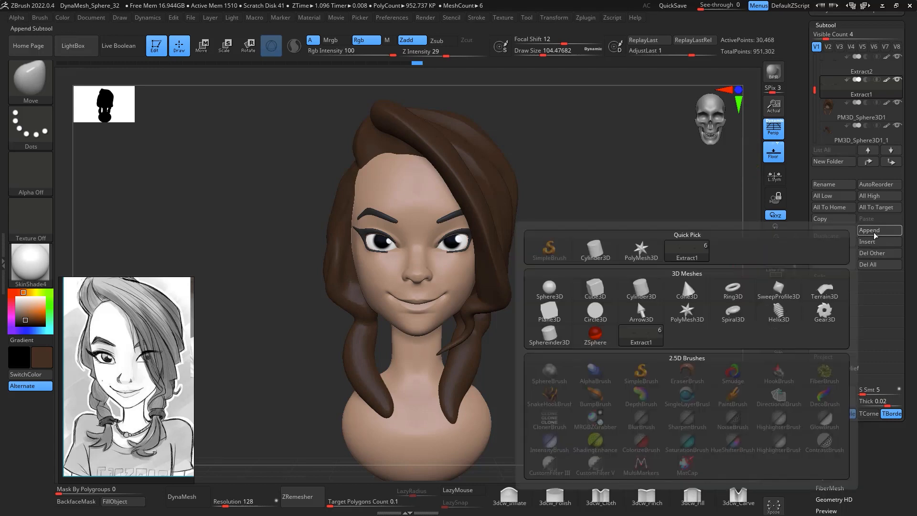
left_click(867, 230)
left_click(637, 300)
left_click_drag(618, 396, 615, 317)
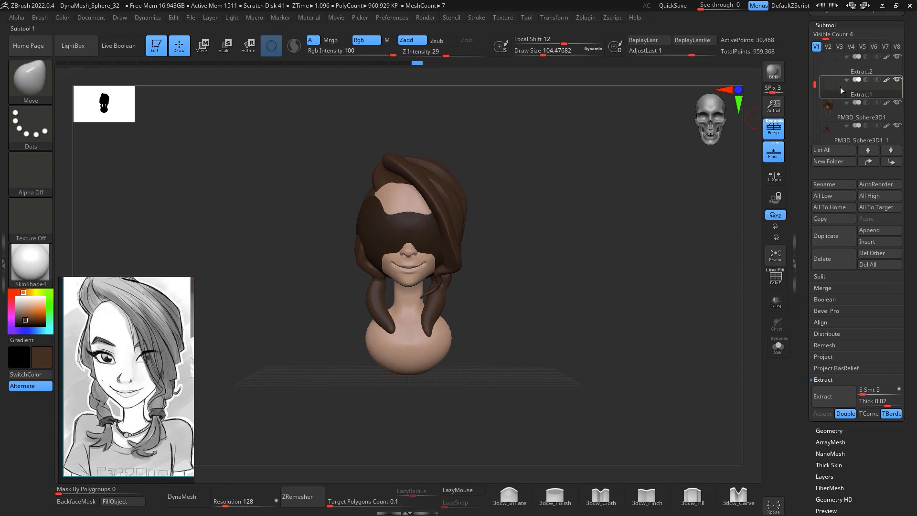
key("w")
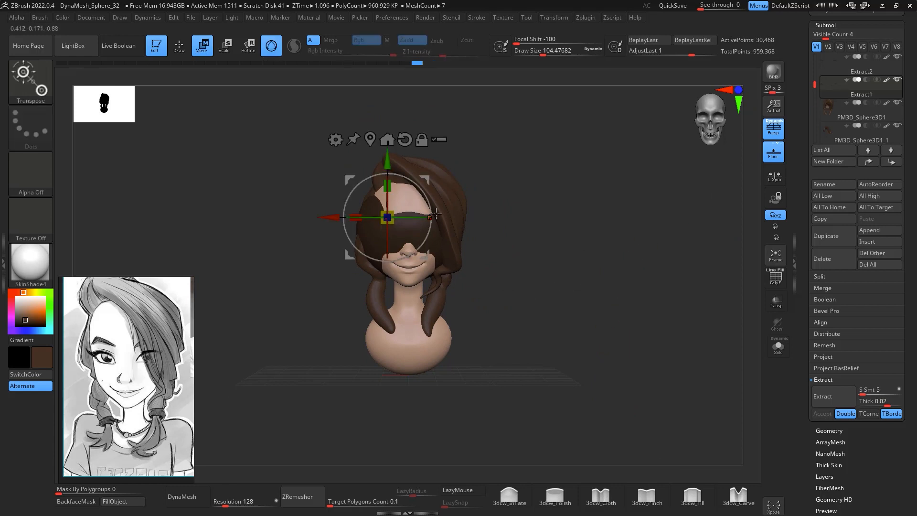
Make the new sphere subtool PM3D_Sphere3D1_2 active and move it down below the head as the torso base
left_click_drag(815, 84, 815, 112)
left_click(837, 112)
left_click_drag(411, 186, 411, 311)
left_click_drag(495, 277, 639, 280, "alt")
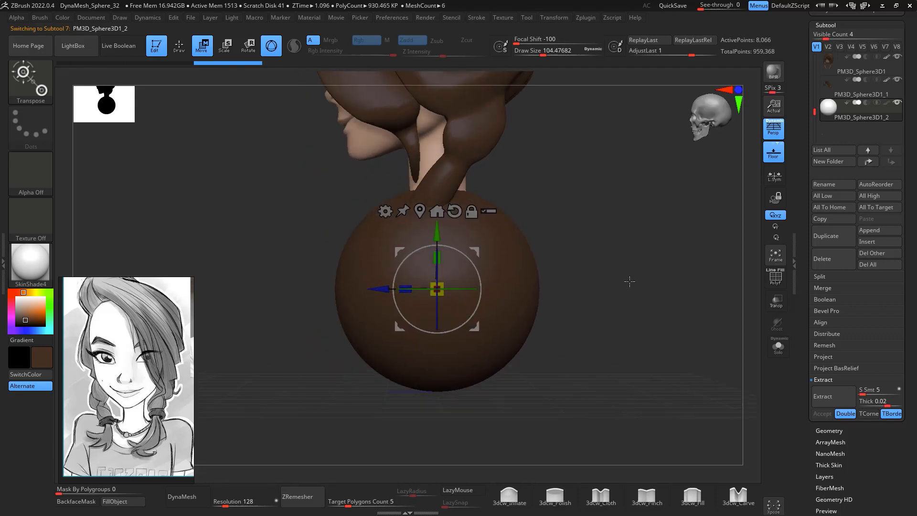
Switch to the Move brush at draw size about 648 and colour the sphere light beige
key("b")
key("m")
key("v")
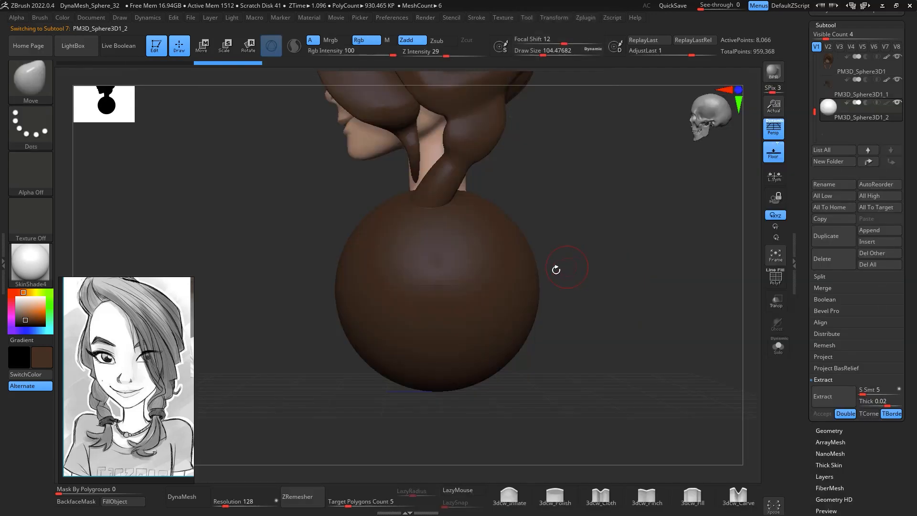
key("space")
left_click_drag(546, 294, 580, 296)
left_click(24, 304)
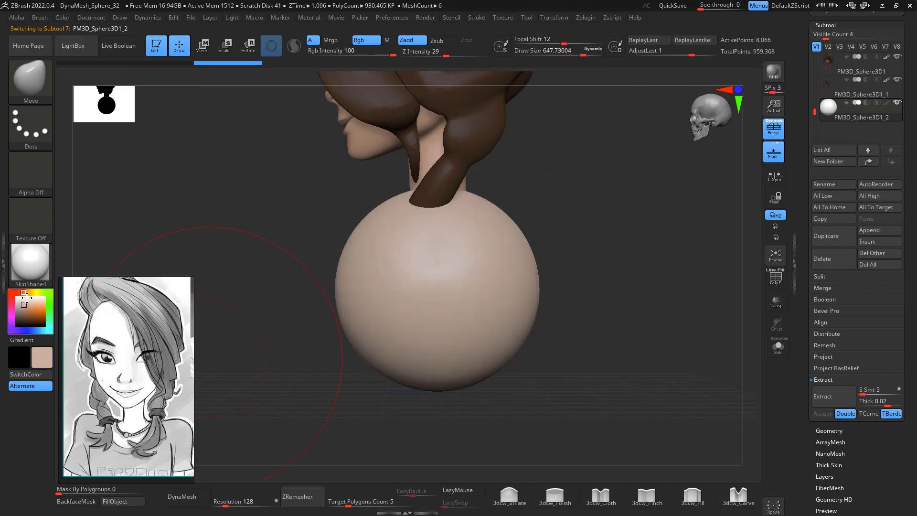
mouse_move(587, 255)
left_mouse_down()
mouse_move(663, 256)
mouse_move(643, 257)
mouse_move(595, 298)
left_mouse_up()
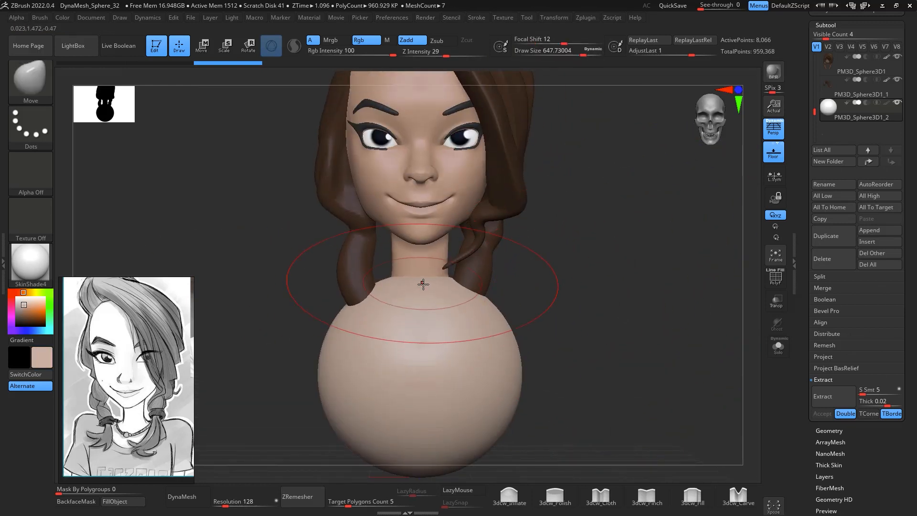
left_click_drag(424, 282, 419, 360)
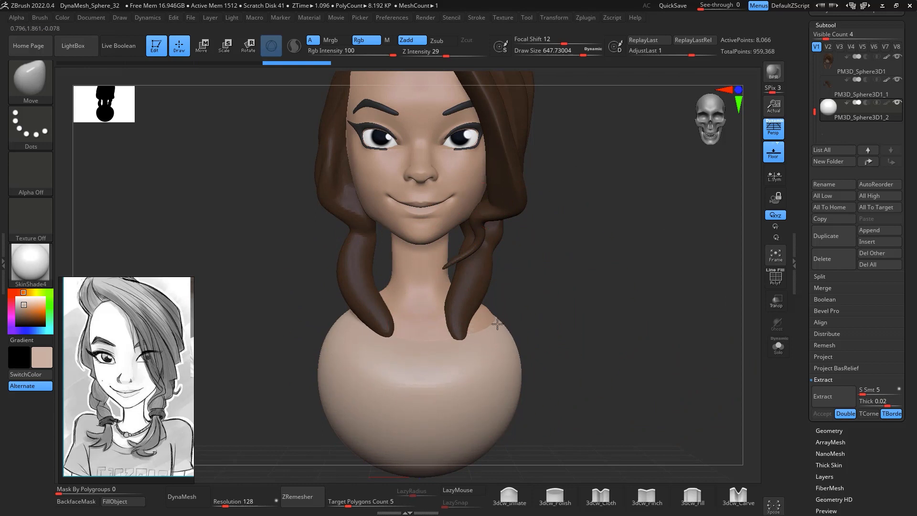
left_click_drag(495, 323, 499, 307)
key("ctrl+z")
key("ctrl+z")
key("ctrl+z")
key("ctrl+z")
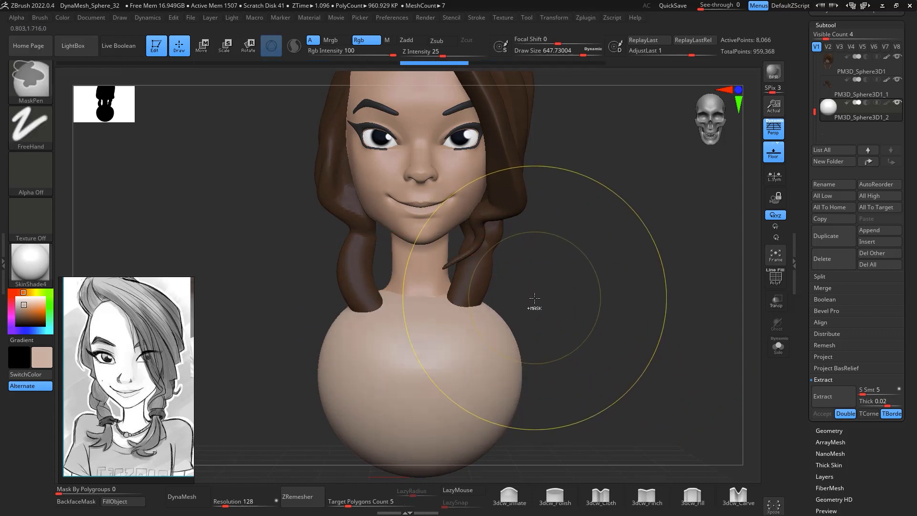
key("ctrl+z")
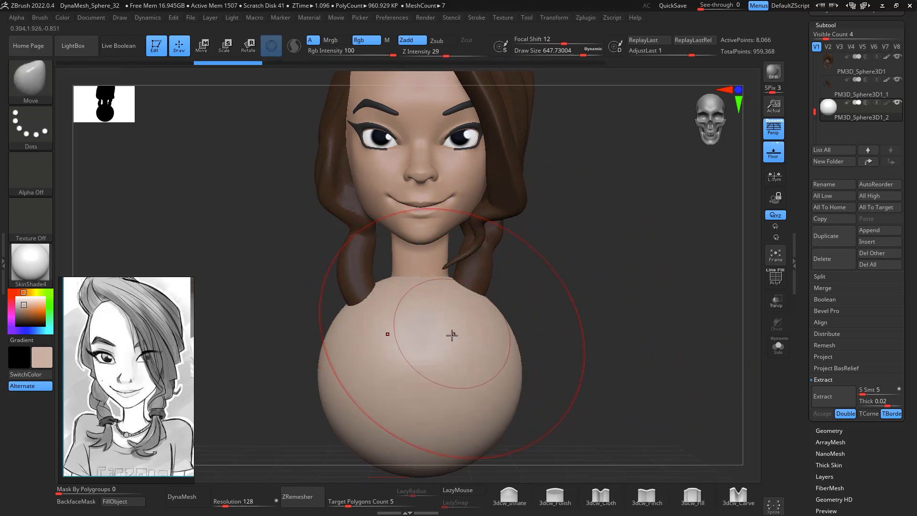
Push the sphere's top down below the neck and pull its upper sides outward into shoulders with the Move brush
left_click_drag(428, 332, 424, 371)
mouse_move(485, 329)
left_mouse_down()
mouse_move(495, 317)
mouse_move(564, 302)
left_mouse_up()
left_click_drag(491, 417, 449, 446)
left_click_drag(688, 305, 565, 305)
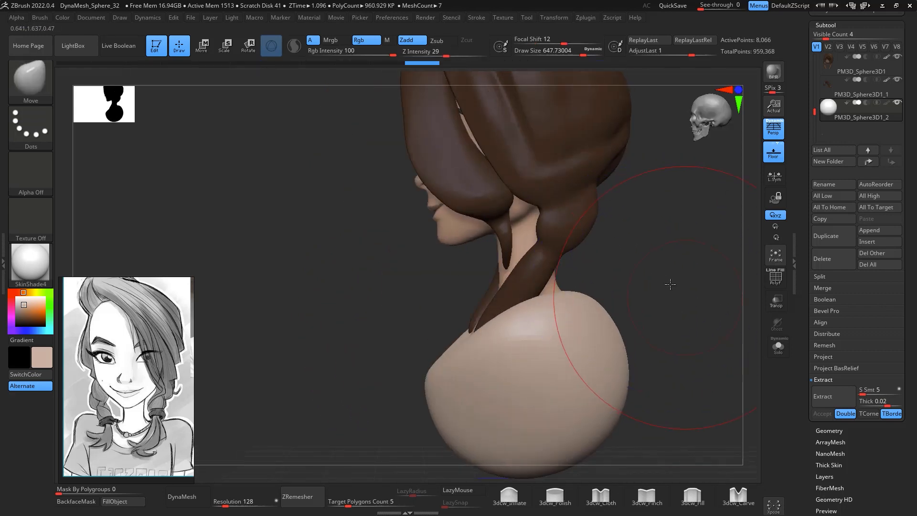
Shape the torso's side profile with the Move brush, slimming the chest and flattening the back
left_click_drag(669, 285, 632, 189, "alt")
left_click_drag(388, 296, 420, 305)
left_click_drag(363, 342, 428, 342)
mouse_move(588, 331)
left_mouse_down()
mouse_move(555, 332)
mouse_move(518, 300)
left_mouse_up()
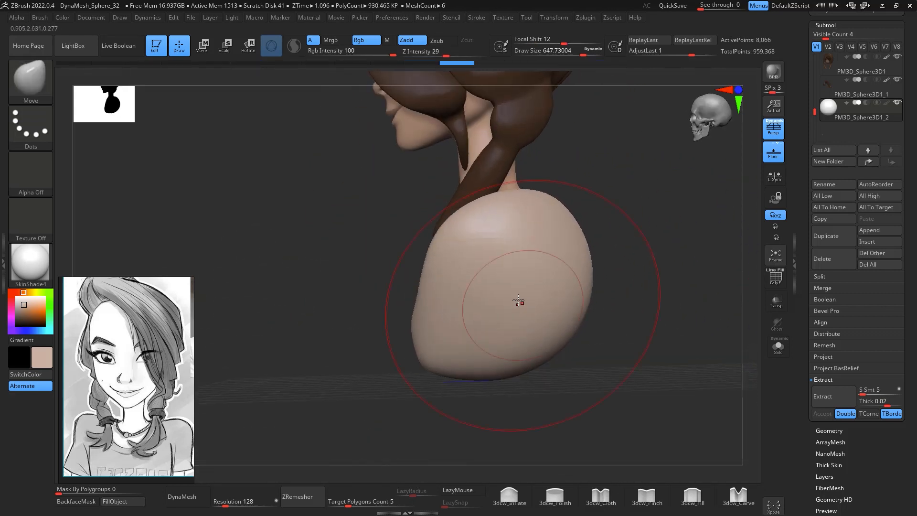
left_click_drag(566, 273, 554, 276)
left_click_drag(654, 243, 624, 280, "alt")
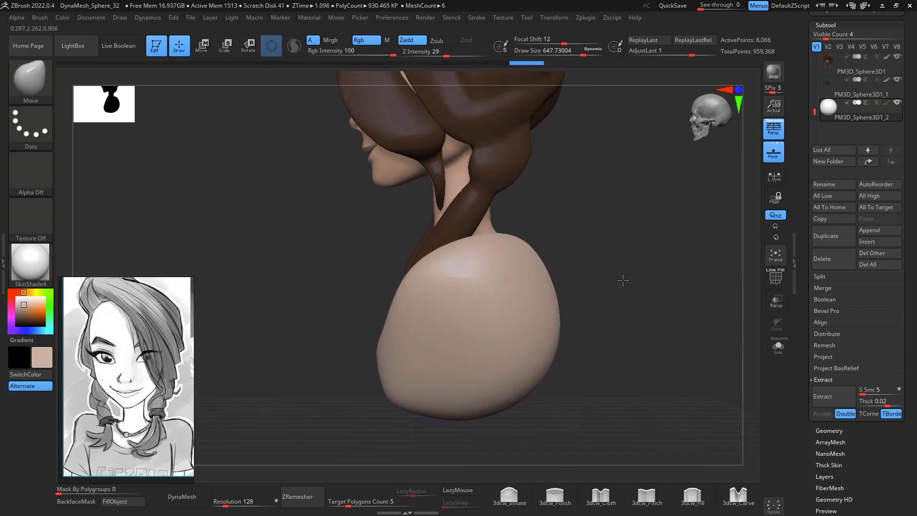
mouse_move(538, 358)
left_mouse_down()
mouse_move(509, 347)
mouse_move(471, 397)
left_mouse_up()
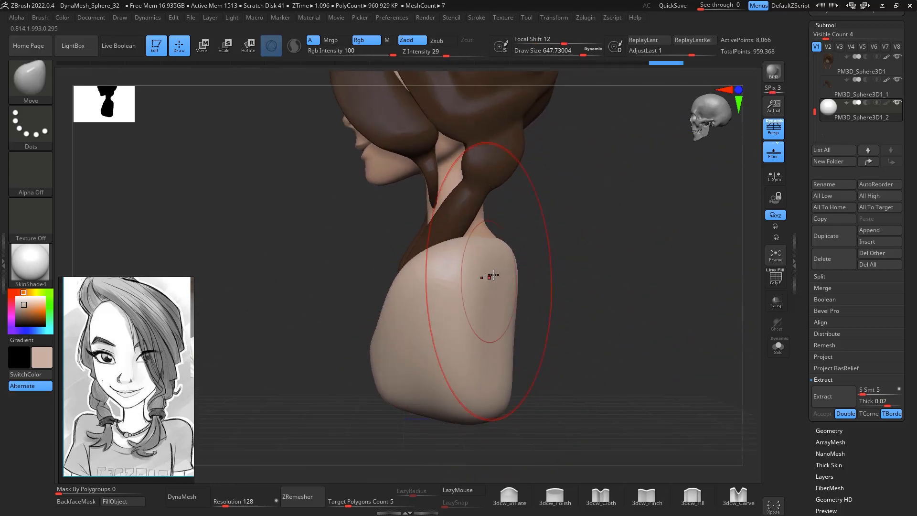
mouse_move(568, 249)
left_mouse_down()
mouse_move(537, 299)
mouse_move(499, 290)
left_mouse_up()
Smooth the lower part of the torso and convert it to a DynaMesh at resolution 128
left_click_drag(618, 334, 669, 322)
mouse_move(466, 403)
left_mouse_down("shift")
mouse_move(446, 419)
mouse_move(528, 389)
left_mouse_up("shift")
left_click_drag(617, 373, 662, 309, "alt")
left_click(201, 495)
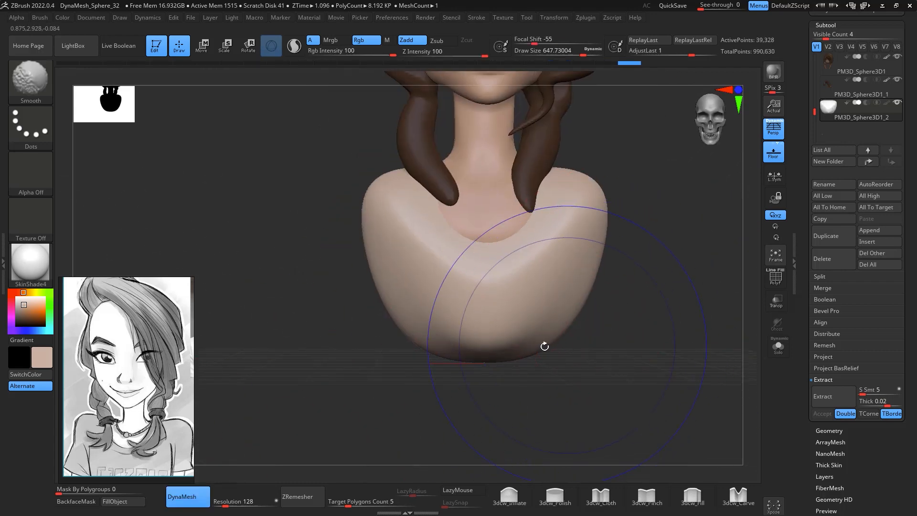
Raise the front neckline and refine the torso's sides and underside with the Move brush at draw size about 476
left_click_drag(645, 310, 603, 313)
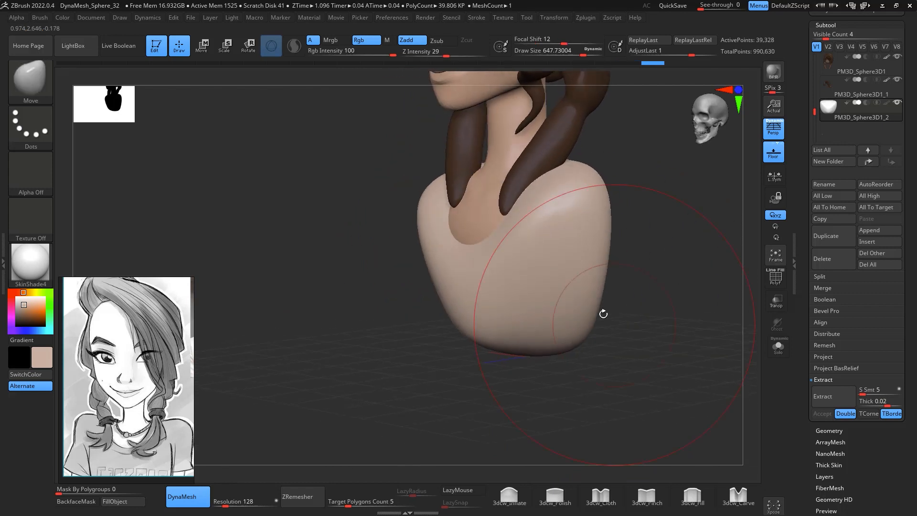
mouse_move(465, 275)
left_mouse_down("shift")
mouse_move(496, 267)
mouse_move(487, 253)
mouse_move(479, 262)
mouse_move(475, 212)
left_mouse_up("shift")
key("space")
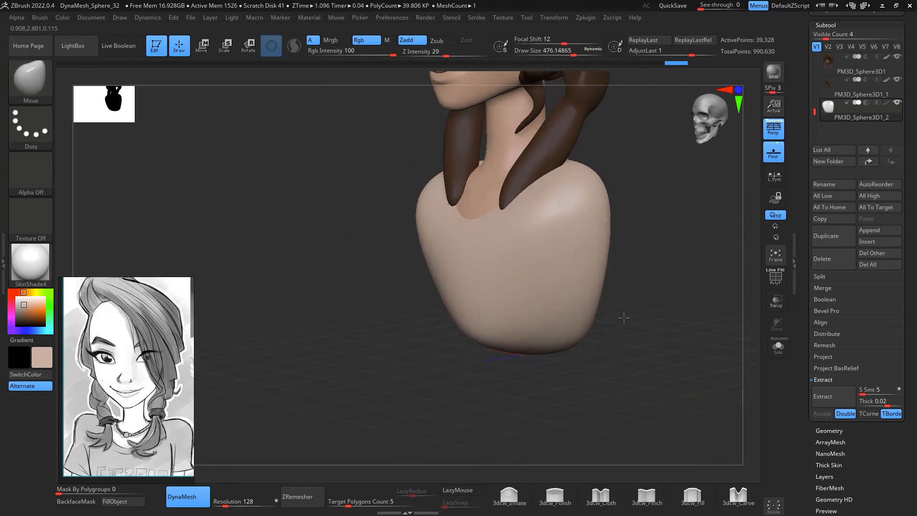
left_click_drag(624, 317, 506, 301)
left_click_drag(529, 358, 567, 385)
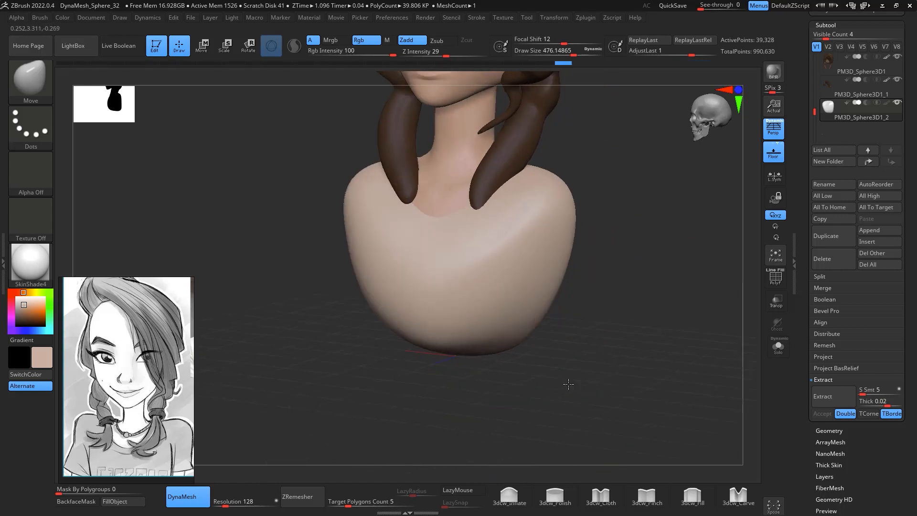
left_click_drag(495, 307, 463, 309)
mouse_move(568, 316)
left_mouse_down()
mouse_move(600, 317)
mouse_move(585, 344)
left_mouse_up()
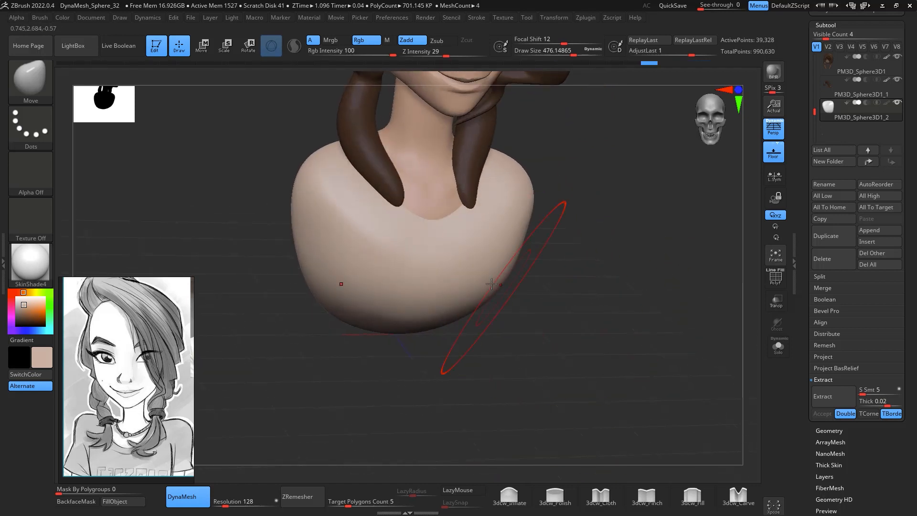
left_click_drag(504, 286, 487, 307)
left_click_drag(524, 241, 500, 243)
mouse_move(609, 258)
left_mouse_down()
mouse_move(577, 233)
mouse_move(606, 301)
mouse_move(602, 365)
mouse_move(625, 249)
left_mouse_up()
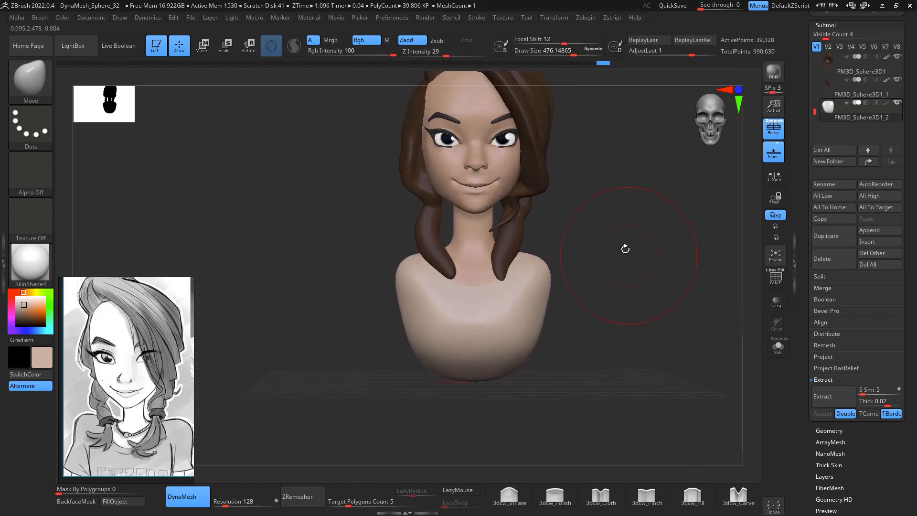
Mask the outer sides of both shoulders at draw size about 251 and invert the mask
left_click_drag(614, 331, 628, 301)
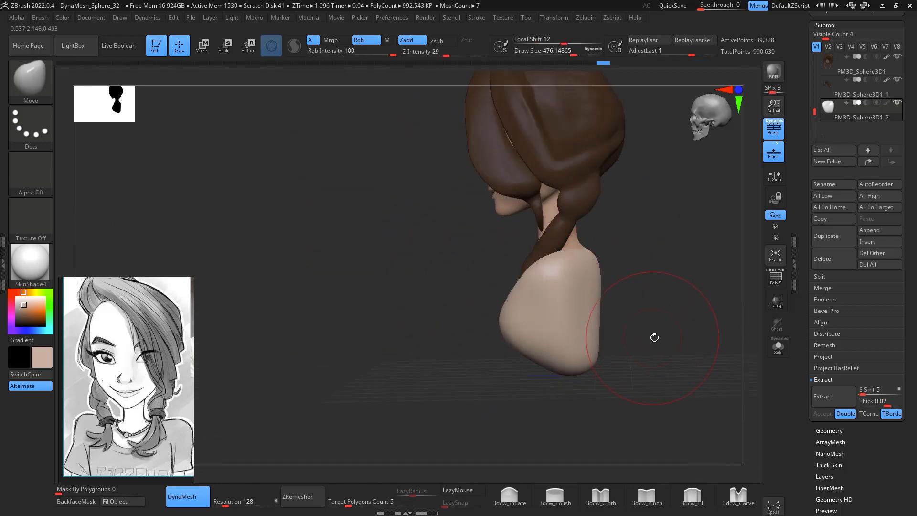
left_click_drag(654, 337, 630, 351)
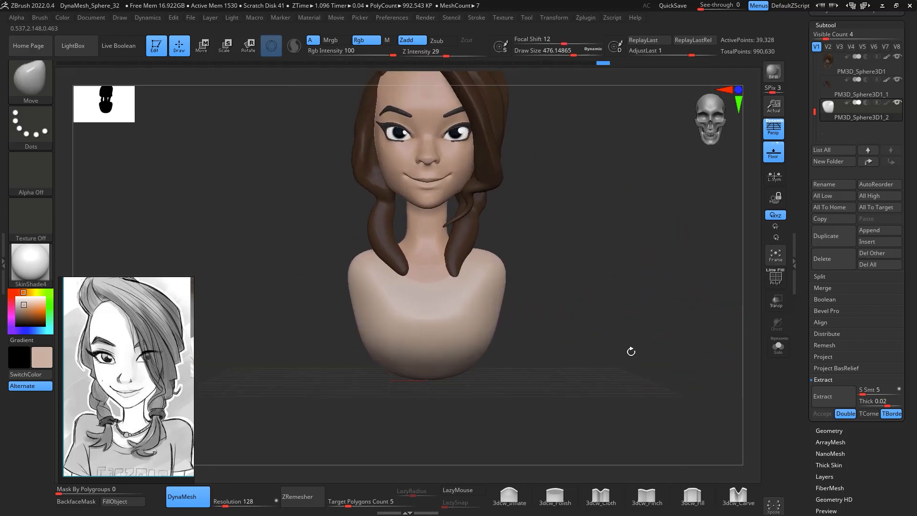
left_click_drag(625, 319, 610, 317)
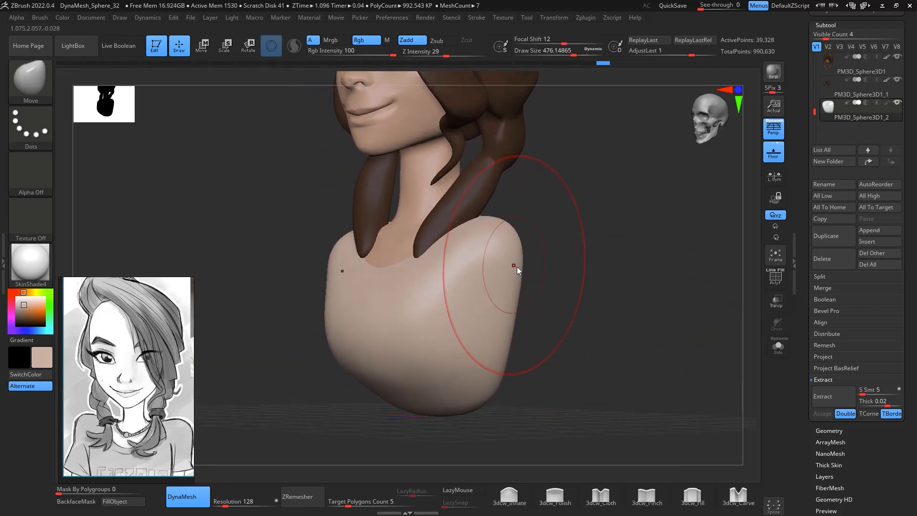
key("space")
mouse_move(517, 266)
left_mouse_down()
mouse_move(500, 271)
mouse_move(491, 253)
mouse_move(496, 282)
left_mouse_up()
key("space")
left_click_drag(579, 264, 607, 267)
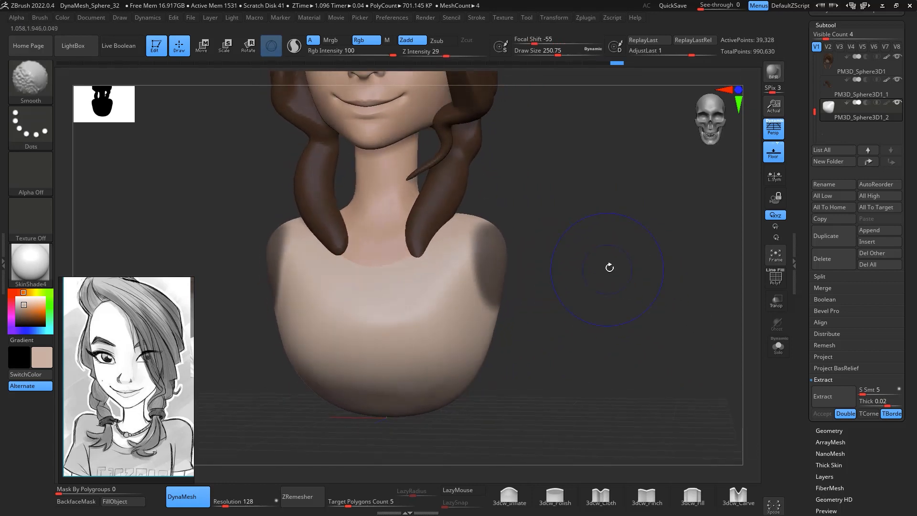
left_click_drag(603, 262, 547, 250, "ctrl")
mouse_move(508, 274)
left_mouse_down("ctrl")
mouse_move(499, 263)
mouse_move(518, 254)
mouse_move(656, 314)
mouse_move(634, 311)
mouse_move(649, 299)
left_mouse_up("ctrl")
key("ctrl+z")
left_click(644, 306, "ctrl")
Pull short arm stubs outward from the shoulders with the Move brush at draw size about 657, and clear the mask
key("space")
mouse_move(509, 244)
left_mouse_down()
mouse_move(581, 272)
mouse_move(591, 240)
mouse_move(580, 326)
left_mouse_up()
left_click_drag(582, 263, 578, 251)
left_click_drag(579, 307, 591, 311)
mouse_move(630, 355)
left_mouse_down()
mouse_move(640, 371)
mouse_move(620, 331)
mouse_move(606, 342)
left_mouse_up()
left_click_drag(624, 295, 655, 302, "ctrl")
mouse_move(655, 302)
left_mouse_down("alt")
mouse_move(626, 244)
mouse_move(627, 286)
mouse_move(712, 268)
left_mouse_up("alt")
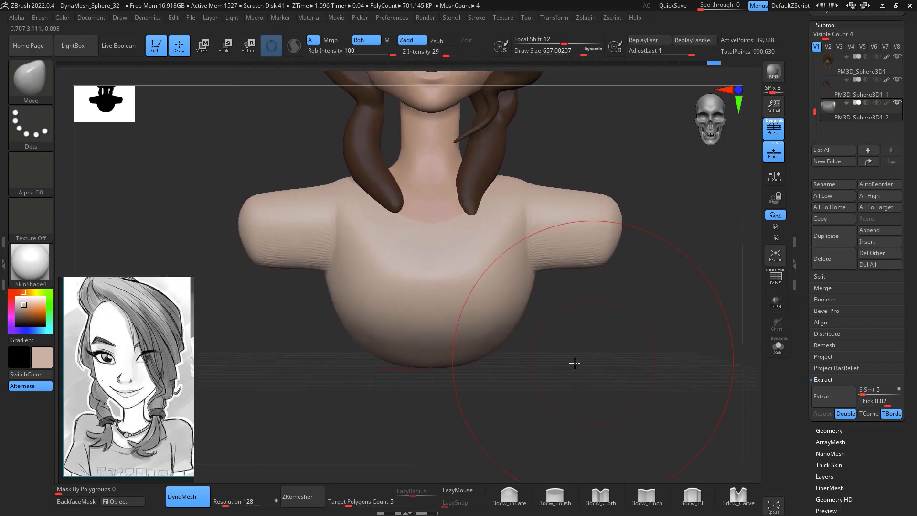
Square off the lower torso with the Move brush, reducing the draw size to about 262
left_click_drag(575, 362, 577, 348)
key("space")
mouse_move(510, 369)
left_mouse_down()
mouse_move(498, 365)
mouse_move(495, 350)
mouse_move(473, 352)
left_mouse_up()
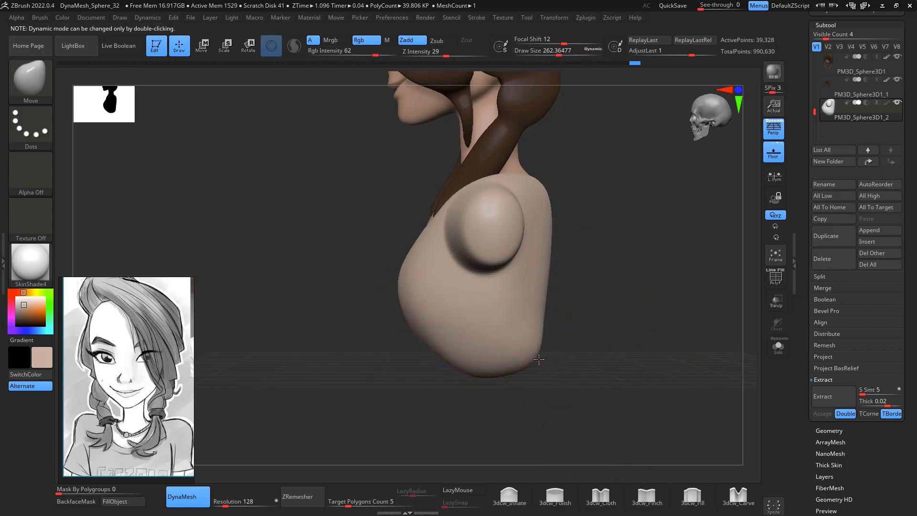
mouse_move(575, 319)
left_mouse_down()
mouse_move(526, 328)
mouse_move(514, 271)
mouse_move(599, 368)
mouse_move(542, 307)
mouse_move(602, 337)
left_mouse_up()
Trim the arm ends and the torso's bottom flat and remesh the torso with DynaMesh
key("shift")
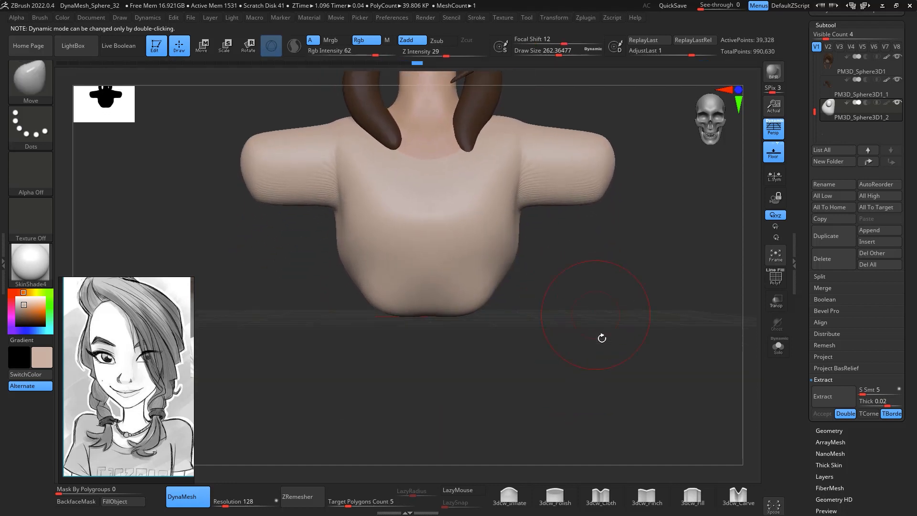
left_click_drag(519, 269, 277, 245, "ctrl+shift")
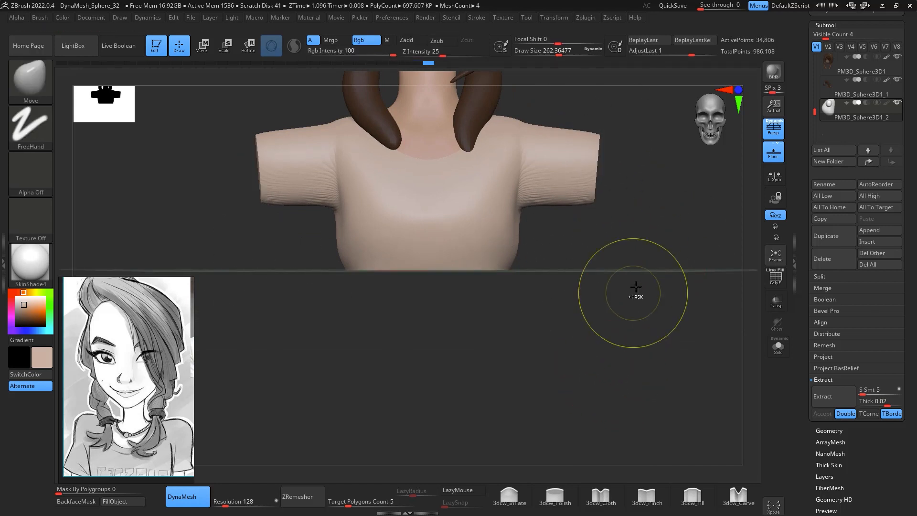
left_click_drag(634, 288, 606, 375, "ctrl")
Smooth the shoulders, the arm stubs and the torso's lower edge
left_click_drag(526, 146, 520, 196, "shift")
left_click_drag(497, 265, 536, 326)
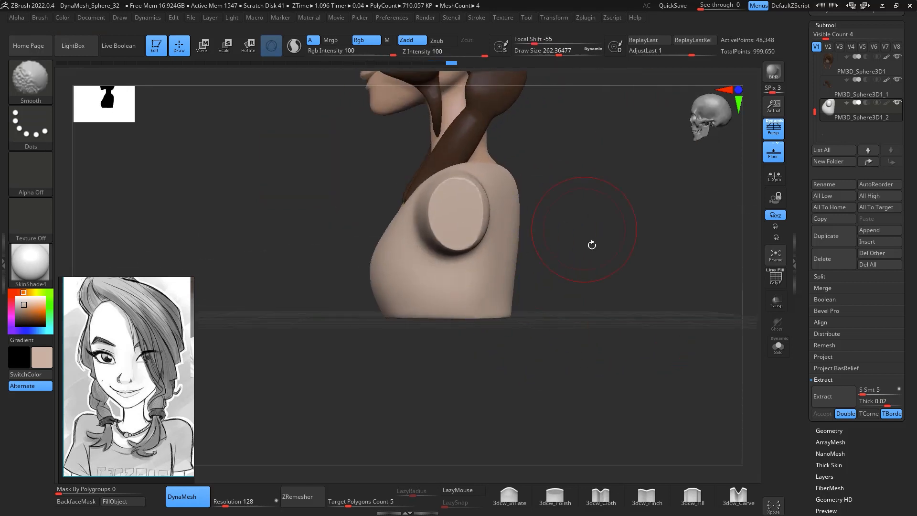
mouse_move(591, 245)
left_mouse_down("shift")
mouse_move(560, 323)
mouse_move(653, 301)
mouse_move(633, 232)
left_mouse_up("shift")
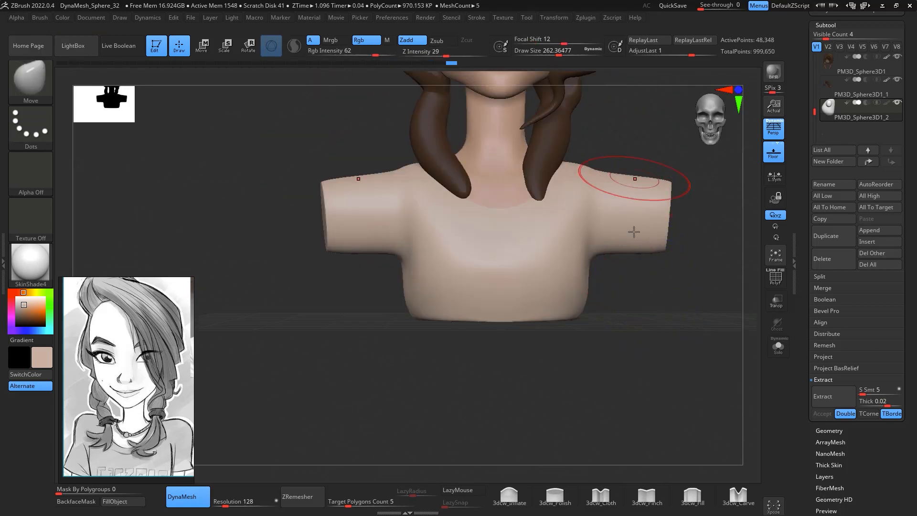
left_click_drag(655, 320, 620, 382, "alt")
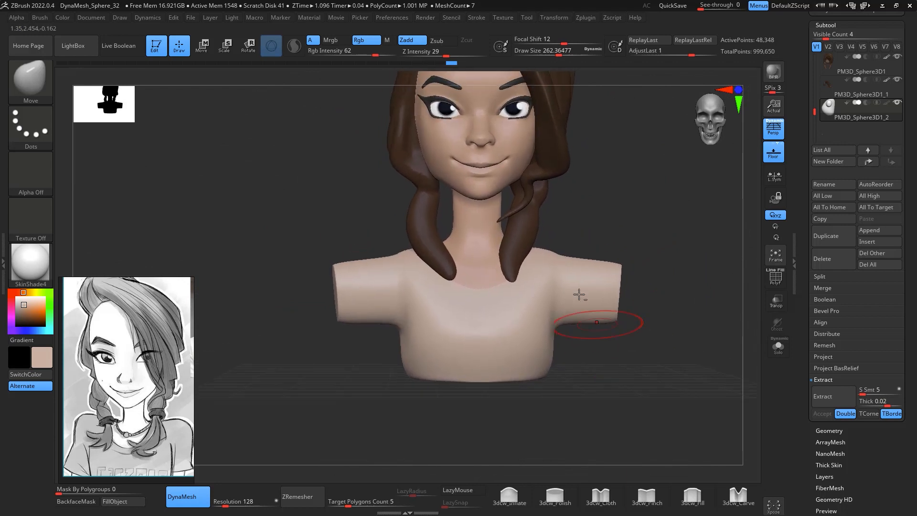
Turn off perspective and set the masking stroke to Lasso
key("ctrl")
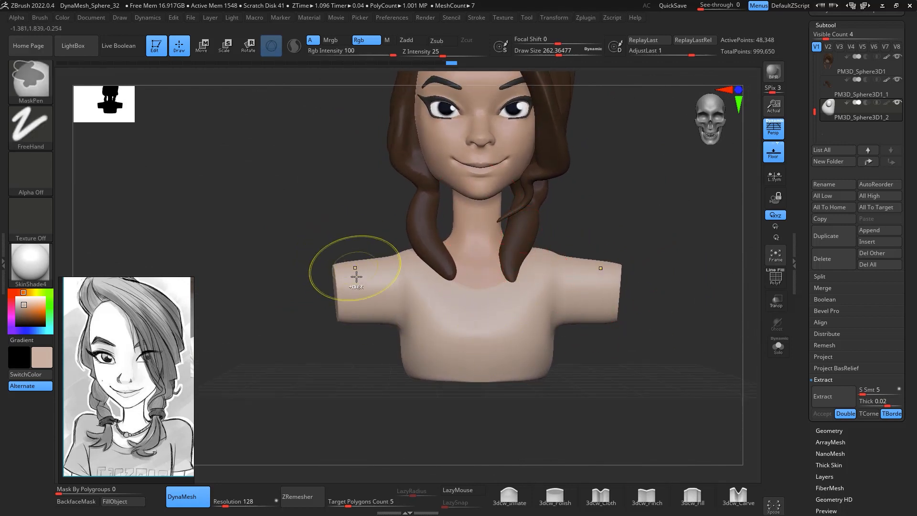
left_click(776, 130)
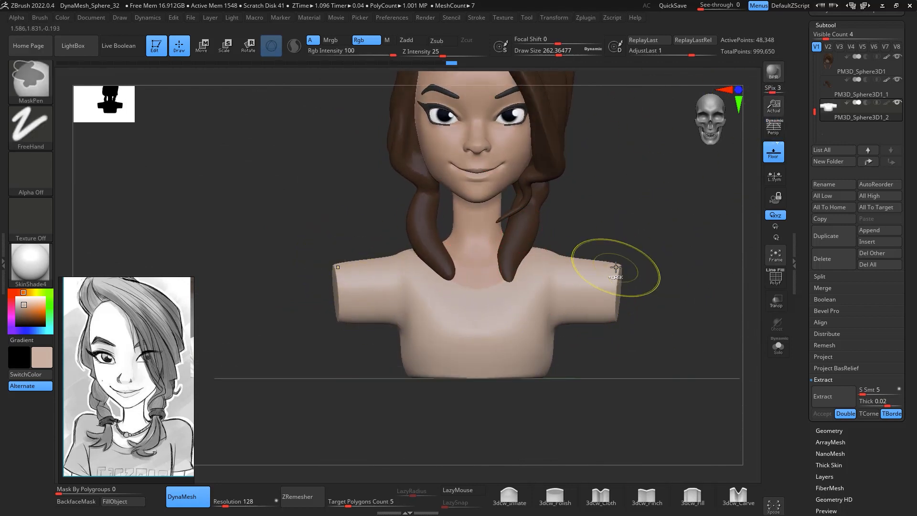
left_click(44, 132)
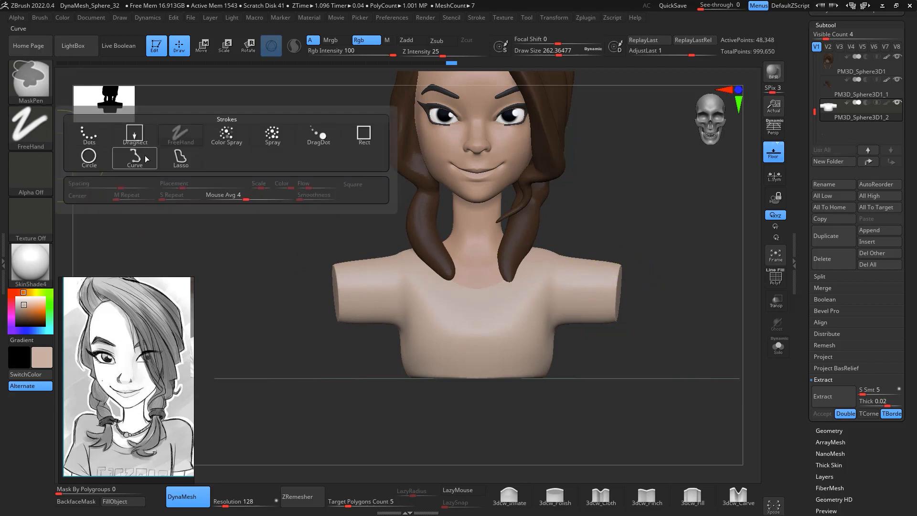
left_click(181, 158)
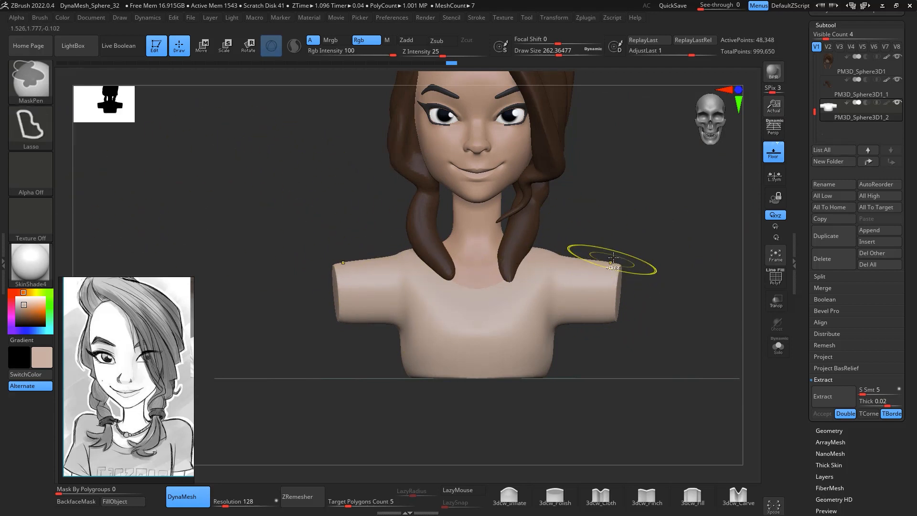
Lasso-mask the shirt area over the torso and upper back, leaving the arm ends and the bottom edge unmasked
mouse_move(597, 360)
left_mouse_down()
mouse_move(537, 373)
mouse_move(365, 365)
mouse_move(481, 317)
left_mouse_up()
mouse_move(507, 285)
left_mouse_down()
mouse_move(611, 237)
mouse_move(611, 208)
left_mouse_up()
mouse_move(523, 268)
left_mouse_down("ctrl")
mouse_move(502, 287)
mouse_move(455, 300)
left_mouse_up("ctrl")
mouse_move(515, 280)
left_mouse_down("ctrl")
mouse_move(480, 290)
mouse_move(528, 318)
left_mouse_up("ctrl")
mouse_move(604, 210)
left_mouse_down()
mouse_move(689, 196)
mouse_move(571, 246)
left_mouse_up()
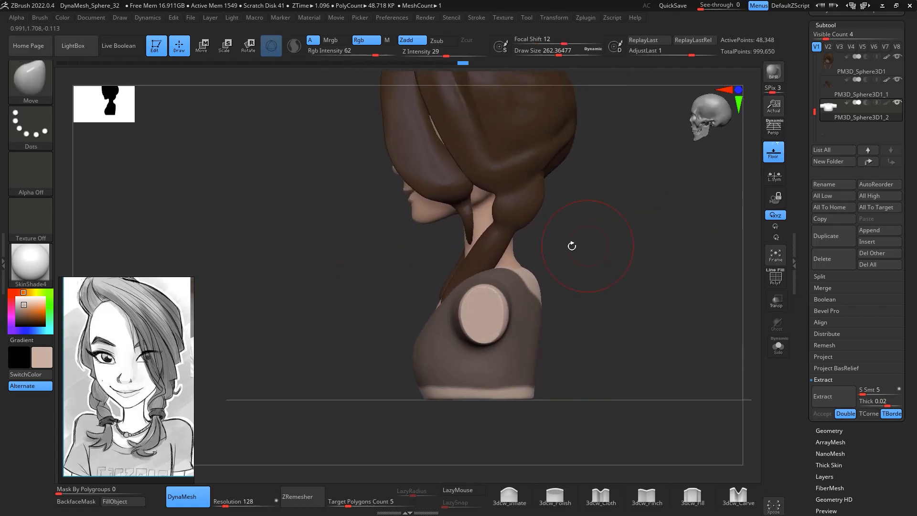
key("ctrl")
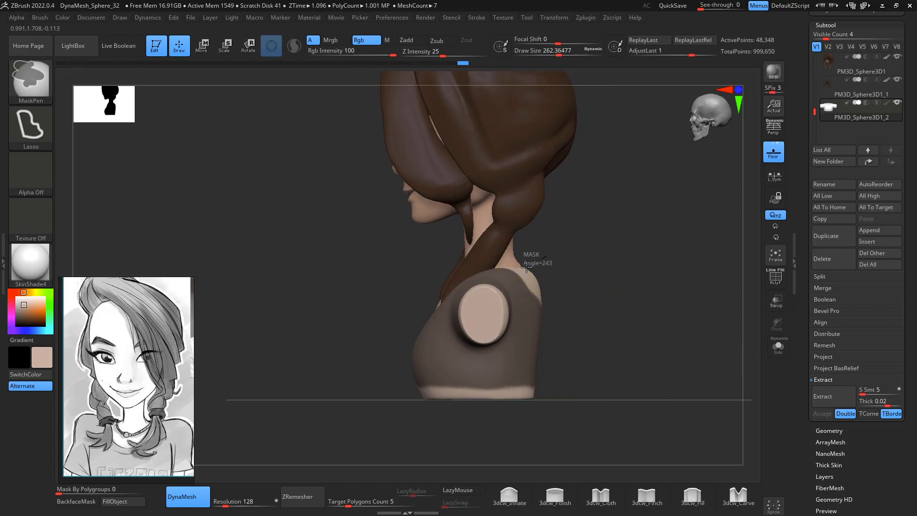
left_click_drag(518, 295, 566, 318, "ctrl")
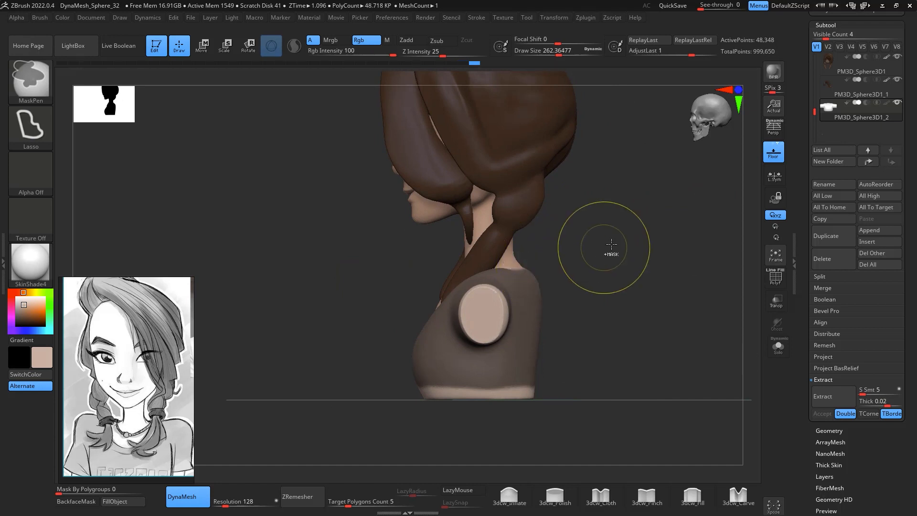
Isolate the torso and extract the masked shirt area as a separate mesh with thickness 0
left_click(778, 353)
left_click_drag(692, 344, 666, 299)
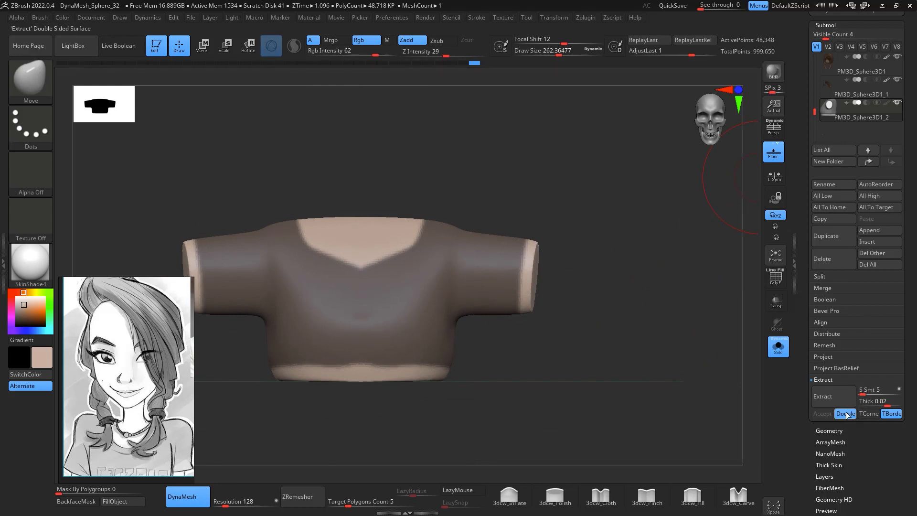
left_click_drag(880, 403, 878, 402)
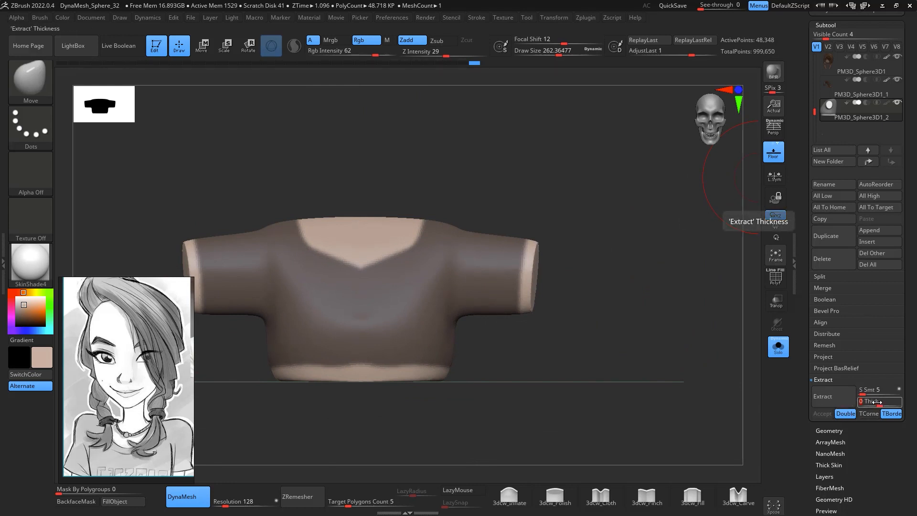
left_click(847, 397)
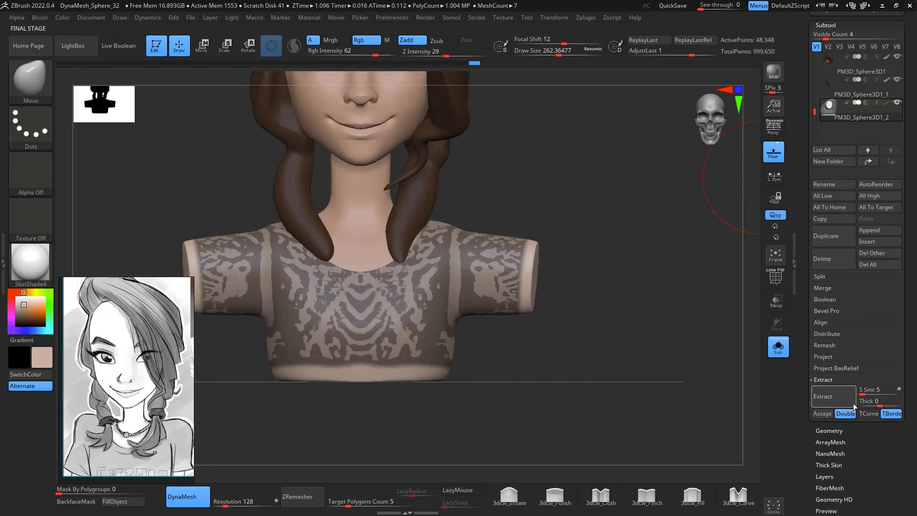
left_click(822, 414)
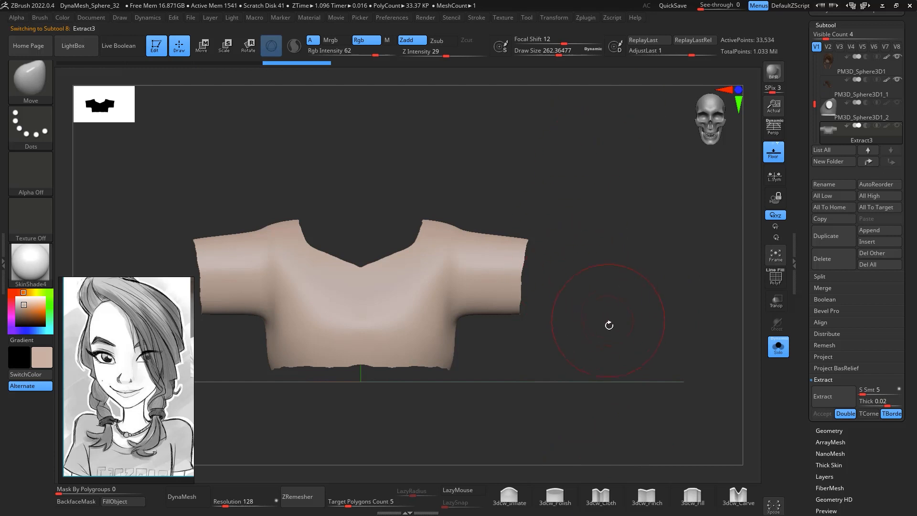
Remesh the extracted shirt twice with ZRemesher at a target polygon count of 0.1, with the wireframe displayed
mouse_move(606, 298)
right_mouse_down("ctrl")
mouse_move(601, 319)
mouse_move(615, 282)
right_mouse_up("ctrl")
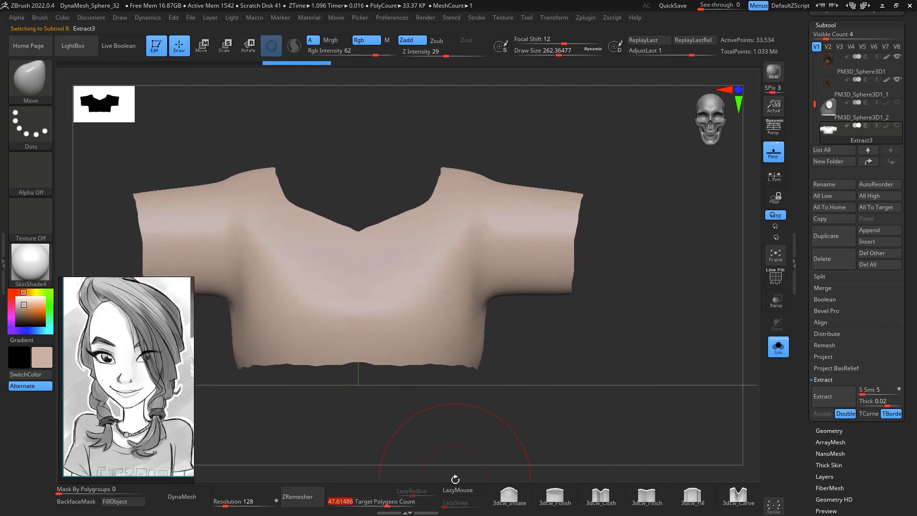
left_click(307, 498)
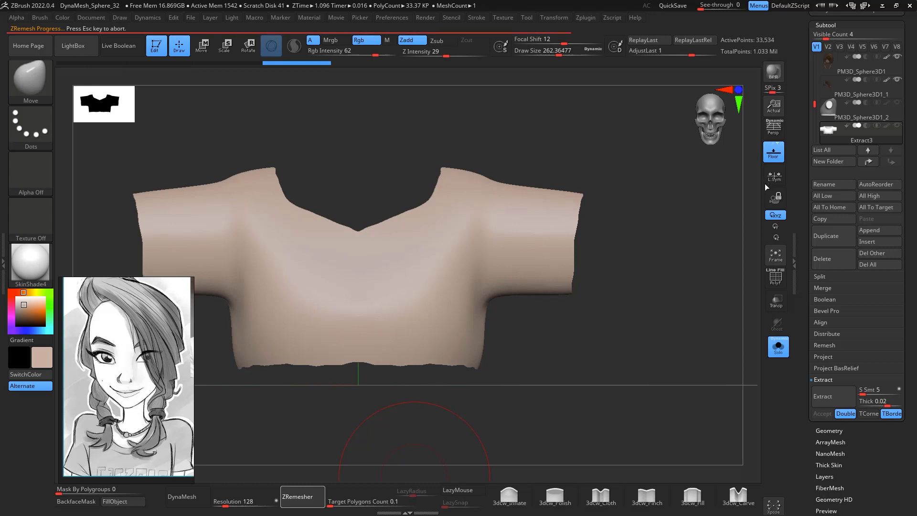
left_click(778, 276)
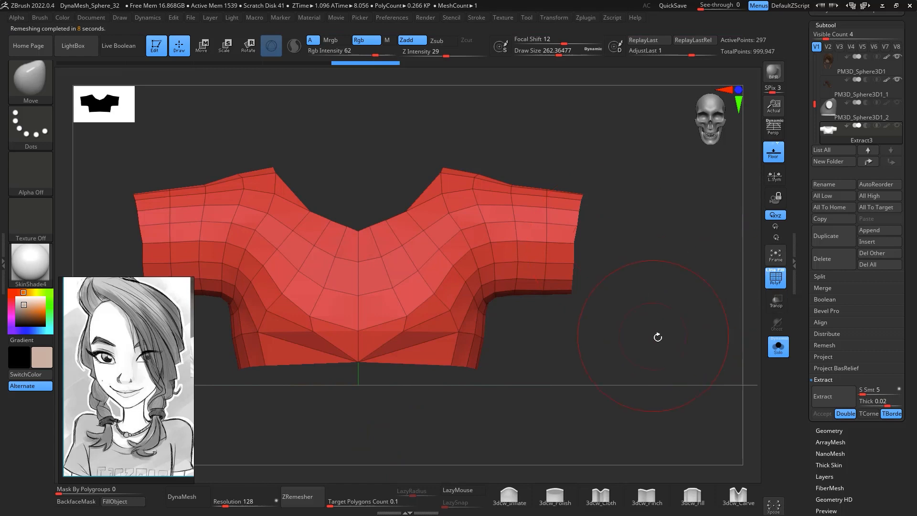
left_click_drag(657, 337, 445, 346)
left_click_drag(517, 414, 588, 375, "alt")
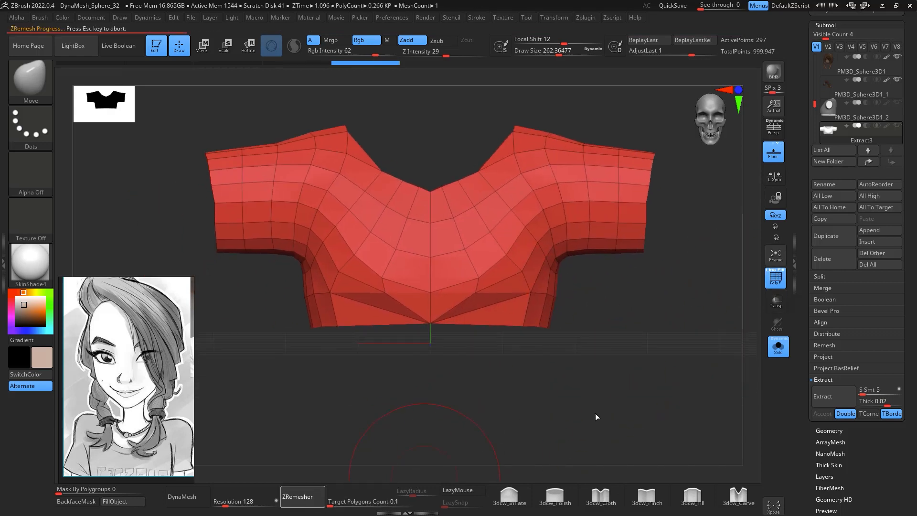
left_click(298, 497)
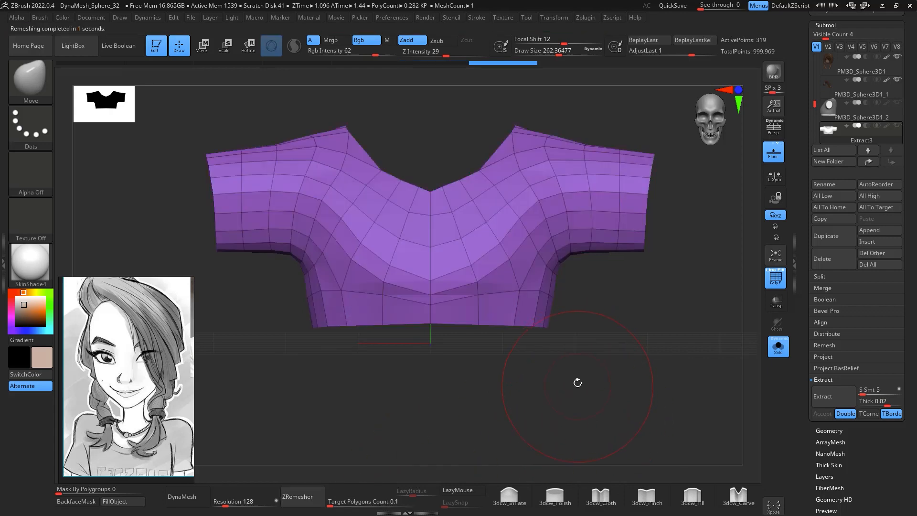
Reshape the shirt's chest and lower front with the Move brush and bring the other subtools back into view
left_click_drag(579, 380, 465, 265)
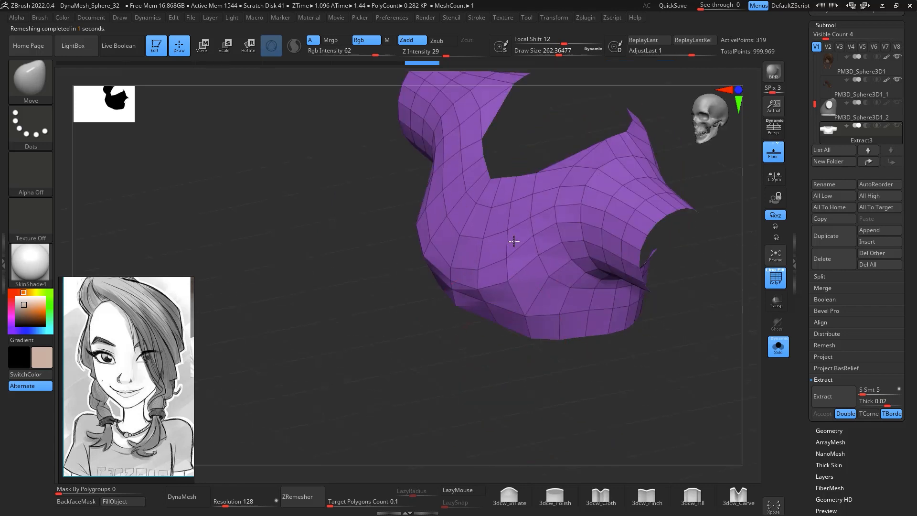
left_click_drag(478, 296, 580, 347)
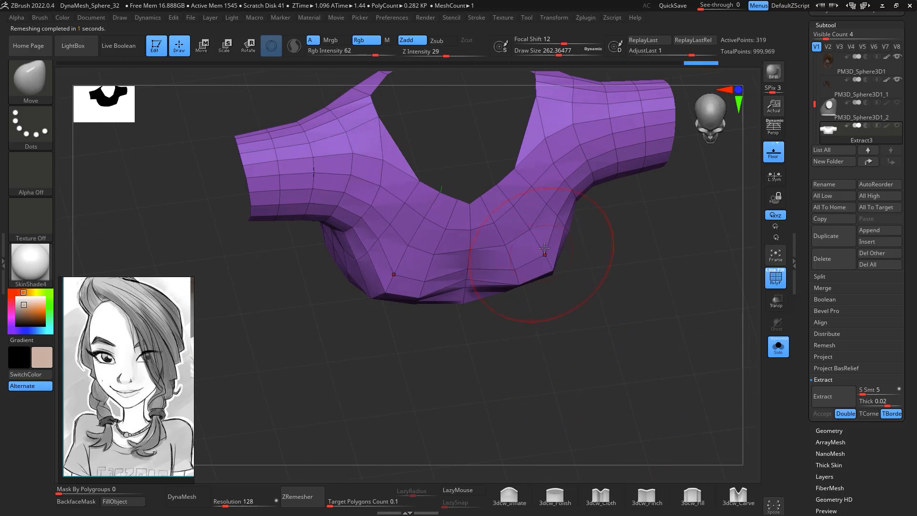
mouse_move(556, 266)
left_mouse_down()
mouse_move(707, 307)
mouse_move(676, 256)
mouse_move(733, 314)
left_mouse_up()
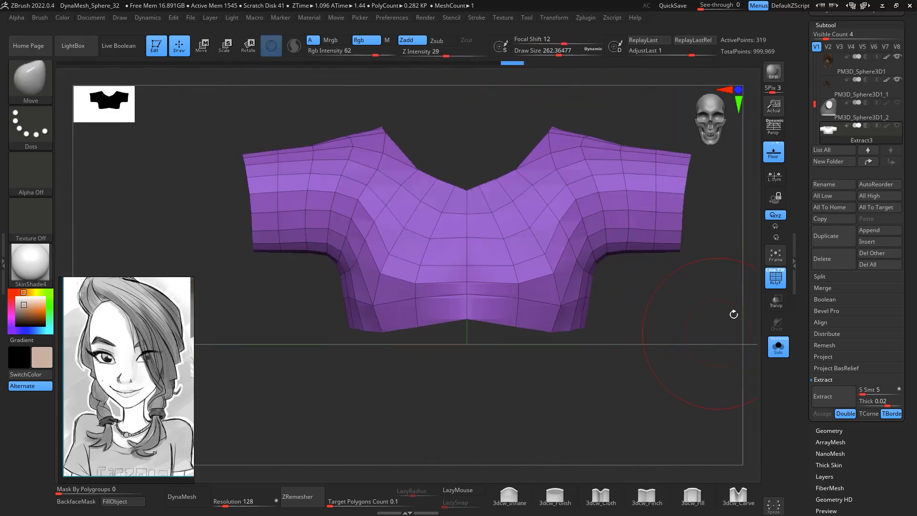
left_click(777, 348)
mouse_move(740, 363)
left_mouse_down()
mouse_move(698, 389)
mouse_move(723, 334)
mouse_move(549, 251)
mouse_move(517, 249)
left_mouse_up()
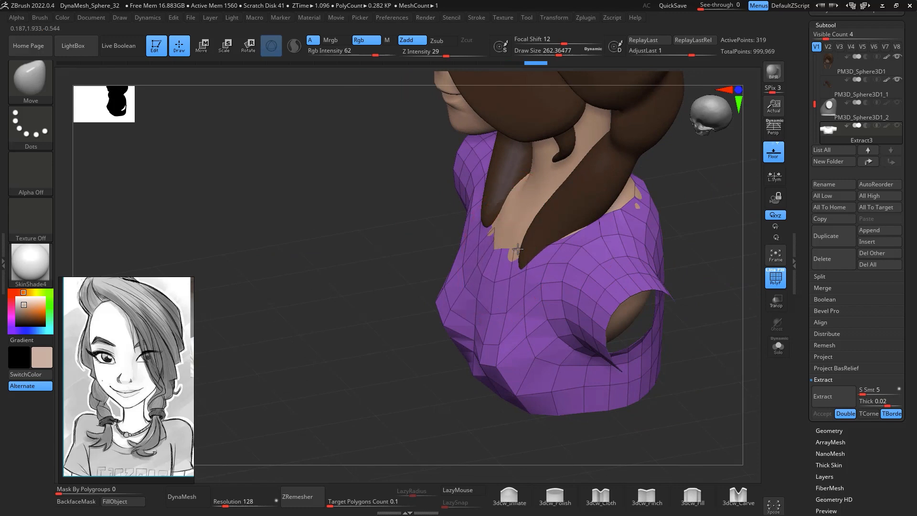
mouse_move(639, 199)
left_mouse_down("shift")
mouse_move(675, 226)
mouse_move(644, 210)
mouse_move(606, 227)
mouse_move(660, 238)
mouse_move(681, 287)
mouse_move(647, 252)
mouse_move(673, 341)
mouse_move(638, 307)
mouse_move(635, 314)
left_mouse_up("shift")
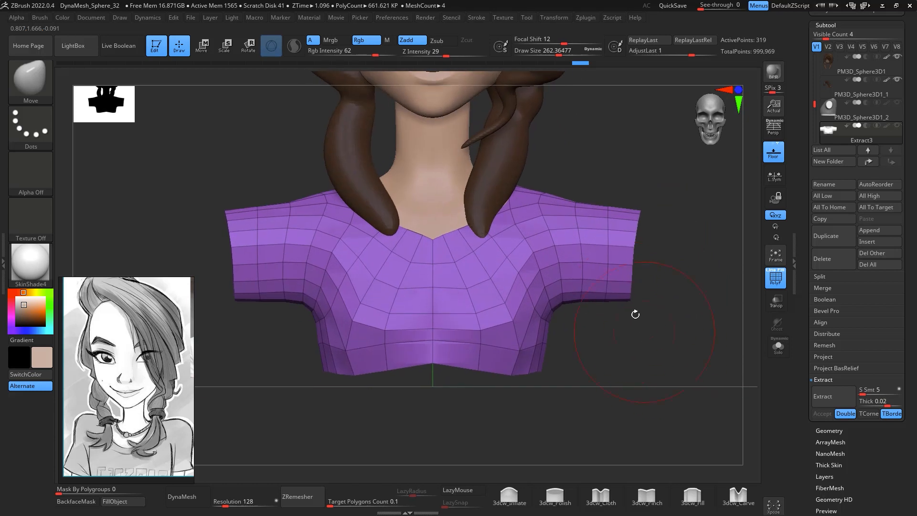
Mask all of the shirt except its sleeves and try to rotate the sleeves downward with the gizmo
mouse_move(553, 184)
left_mouse_down("ctrl")
mouse_move(683, 377)
mouse_move(673, 300)
left_mouse_up("ctrl")
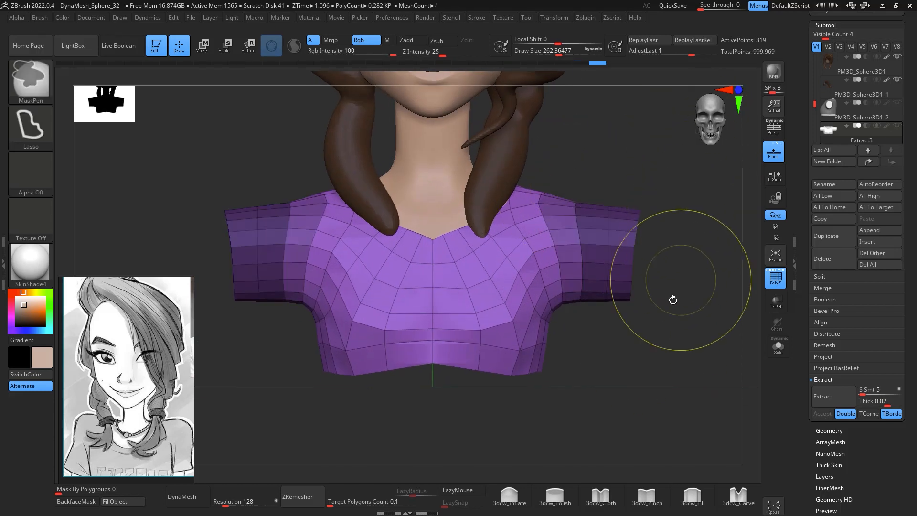
left_click(676, 289, "ctrl")
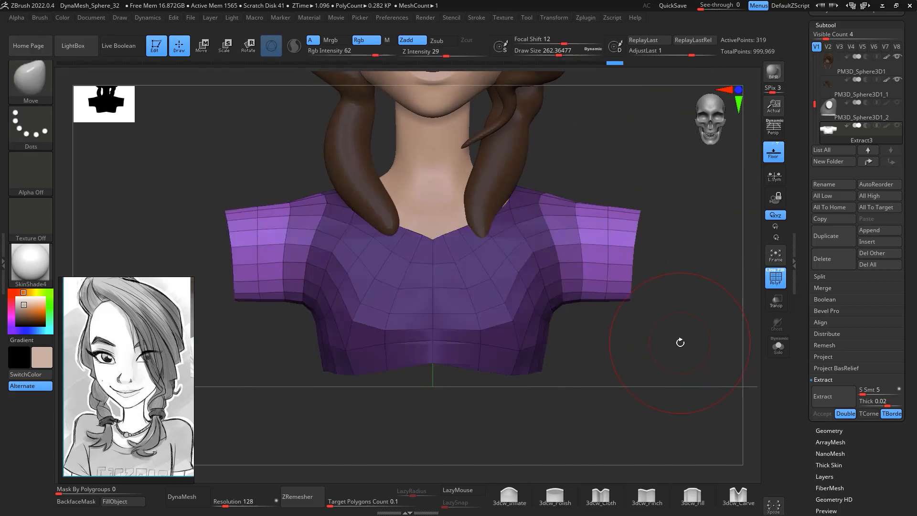
key("e")
right_click_drag(633, 306, 556, 270, "ctrl")
left_click(439, 121)
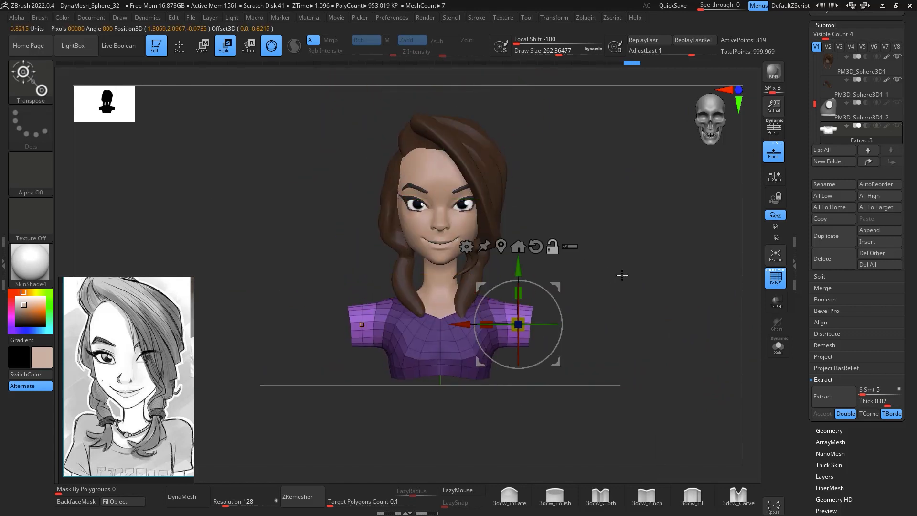
right_click_drag(622, 275, 639, 465, "ctrl")
left_click_drag(556, 286, 503, 315, "alt")
left_click_drag(506, 352, 518, 322)
key("ctrl+z")
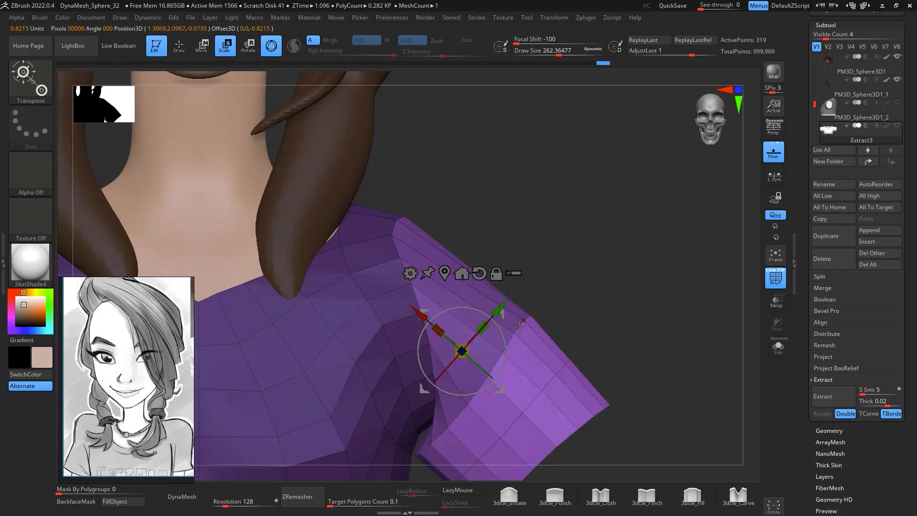
key("ctrl+z")
key("ctrl+z")
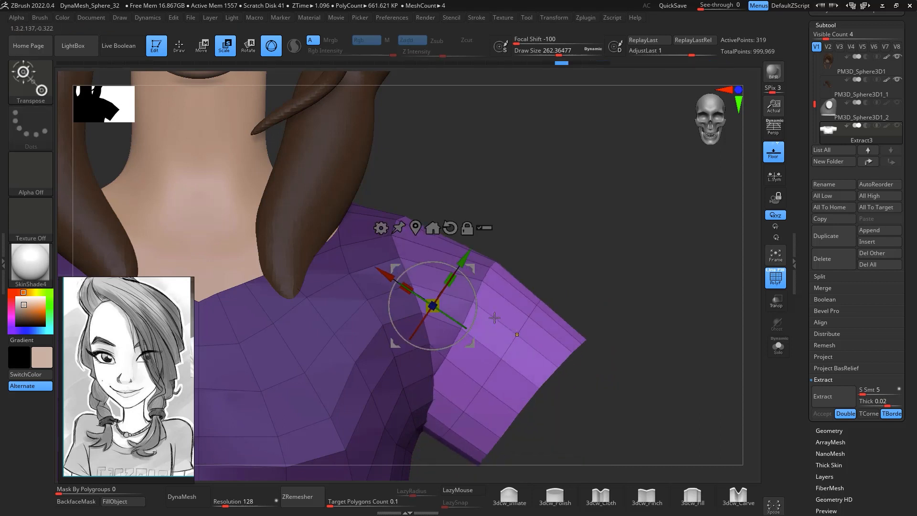
key("ctrl+z")
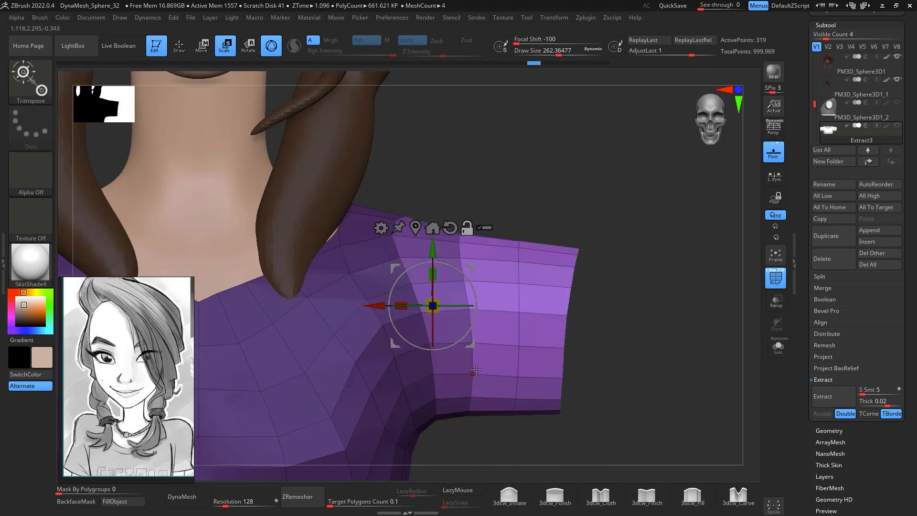
Soften the mask, reposition the gizmo near the shoulder and try another downward rotation of the sleeves
left_click(476, 369, "alt")
left_click(462, 278, "ctrl")
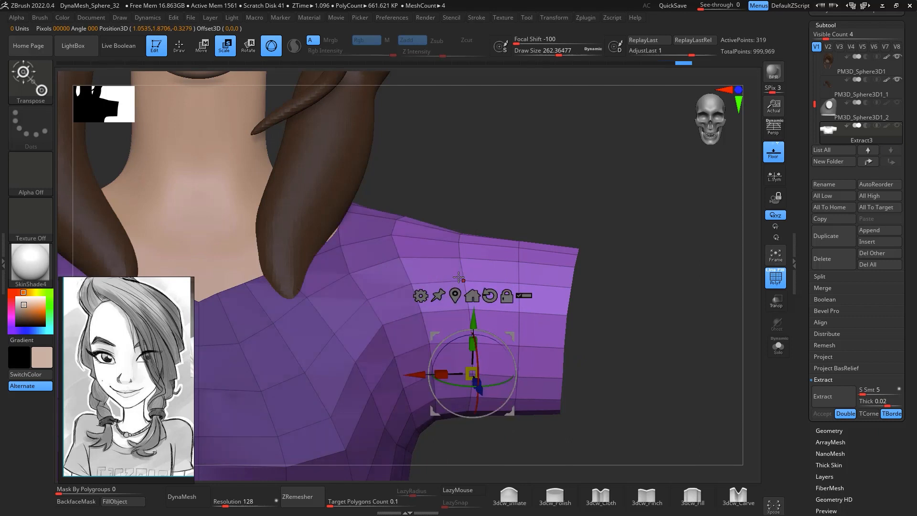
left_click_drag(510, 335, 476, 235, "alt")
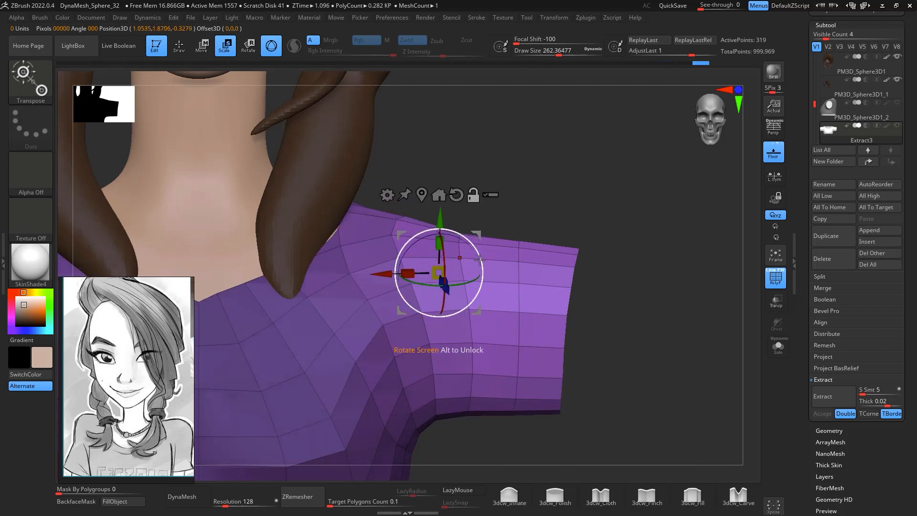
left_click(442, 193)
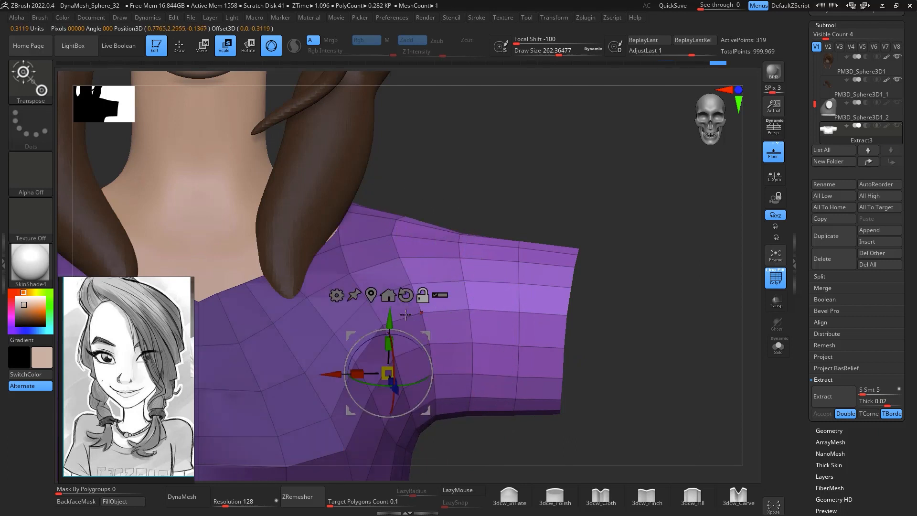
left_click(406, 294)
left_click_drag(425, 336, 461, 298, "alt")
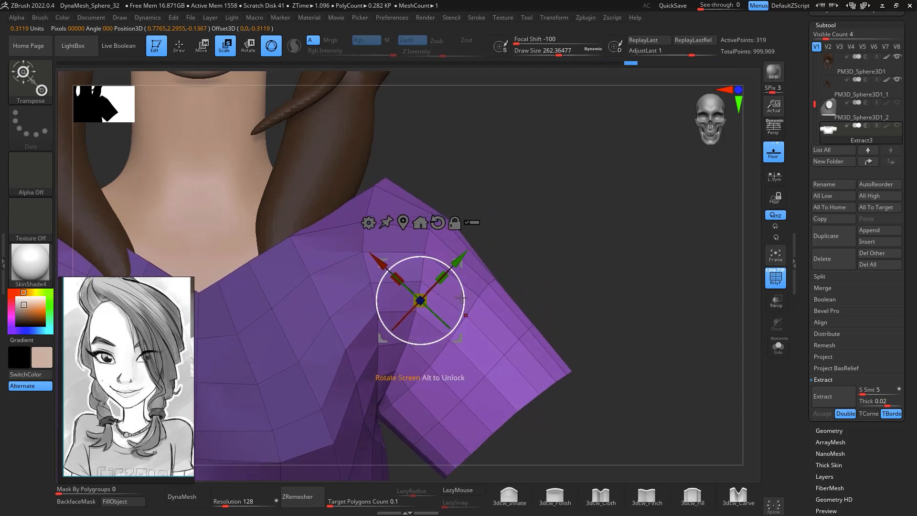
key("ctrl+z")
Clear the mask, lasso-mask the sleeves slightly further out from the shoulders and invert the mask to free only the sleeves
left_click_drag(539, 196, 592, 154, "alt")
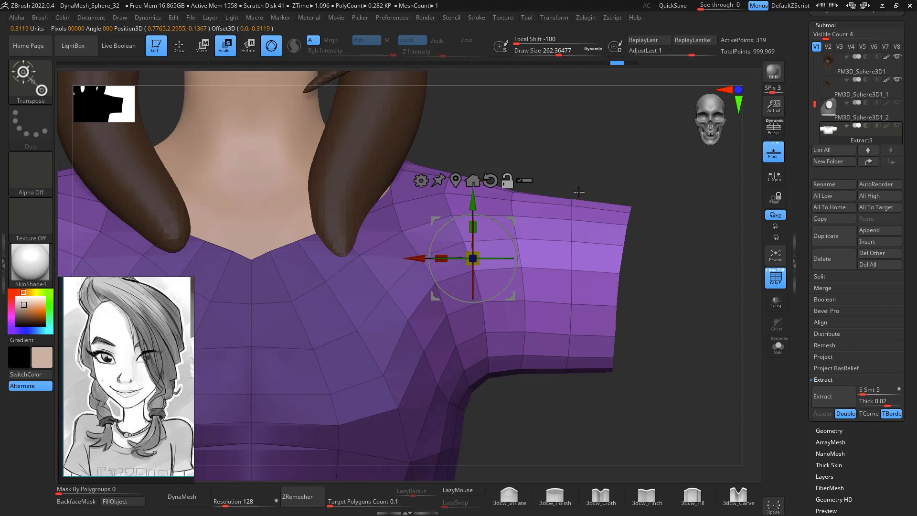
left_click_drag(579, 192, 581, 181, "alt")
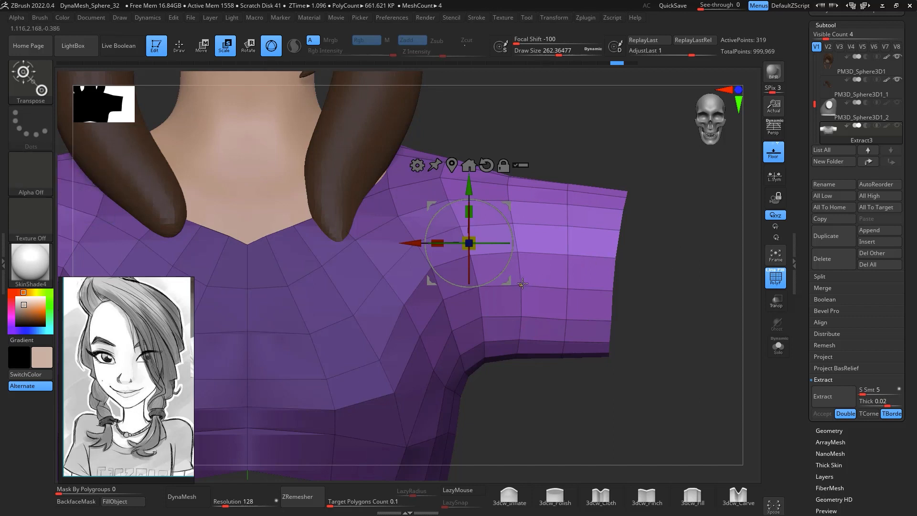
left_click_drag(524, 283, 521, 293, "alt")
left_click_drag(652, 237, 664, 249, "ctrl")
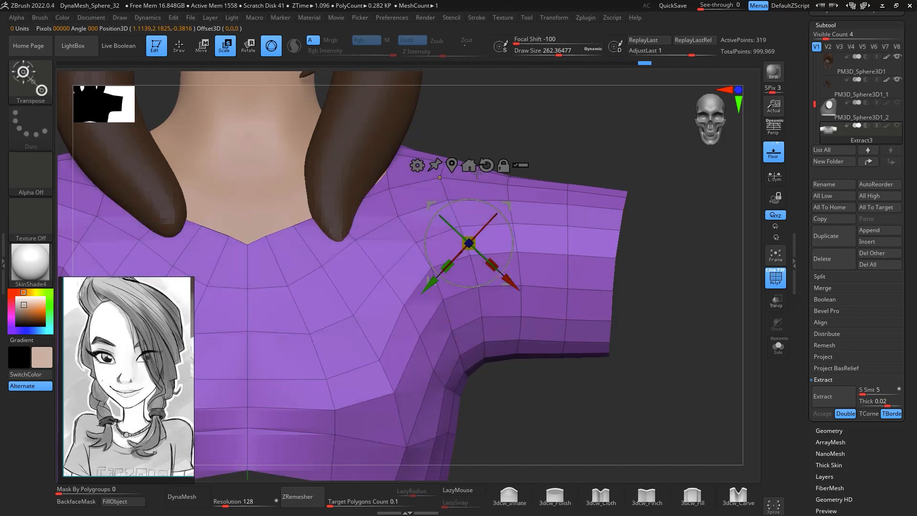
key("q")
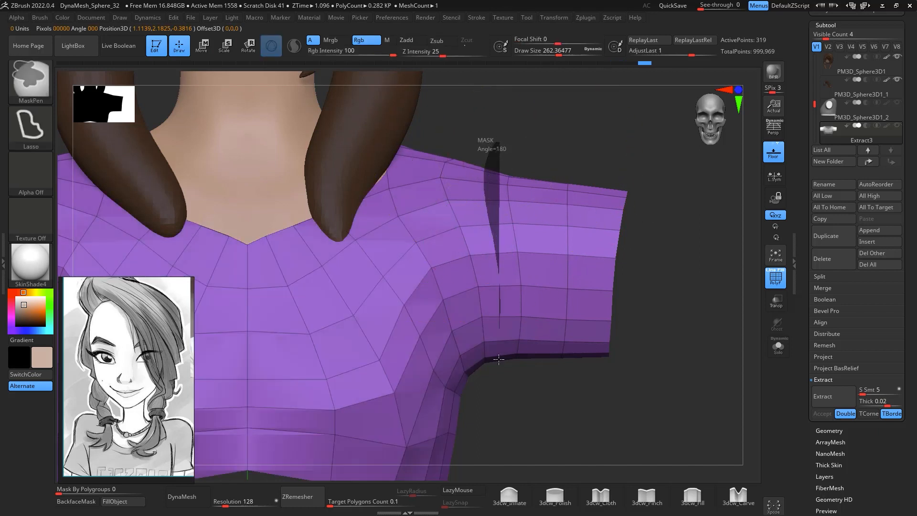
left_click_drag(499, 359, 698, 136, "ctrl")
left_click_drag(708, 365, 705, 355, "alt")
left_click(706, 355, "ctrl")
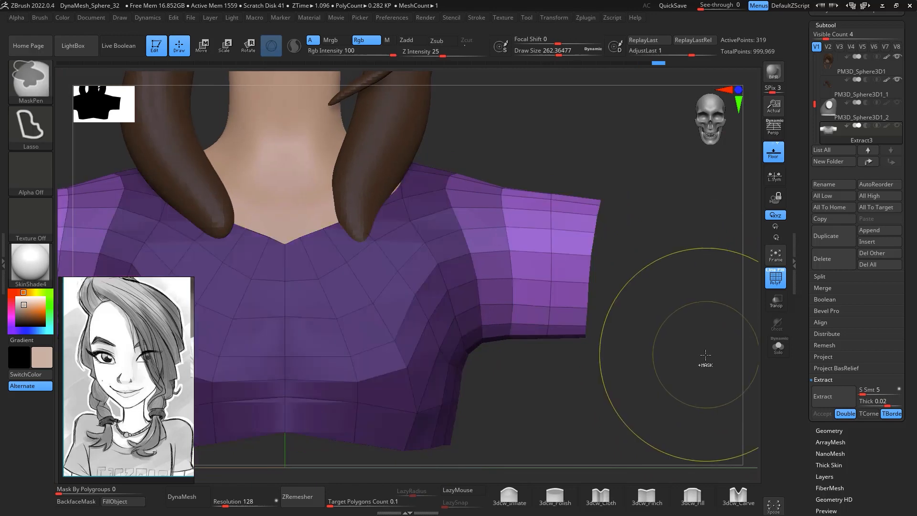
Rotate the unmasked sleeves downward symmetrically with the Rotate gizmo, adjusting its pivot, and clear the mask
key("r")
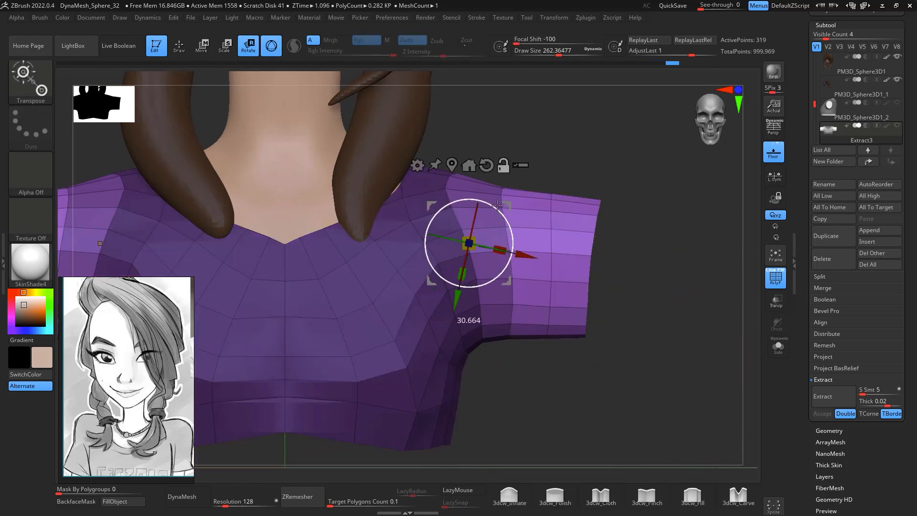
left_click_drag(497, 206, 484, 230, "alt")
left_click_drag(500, 155, 564, 207)
left_click_drag(561, 162, 591, 184)
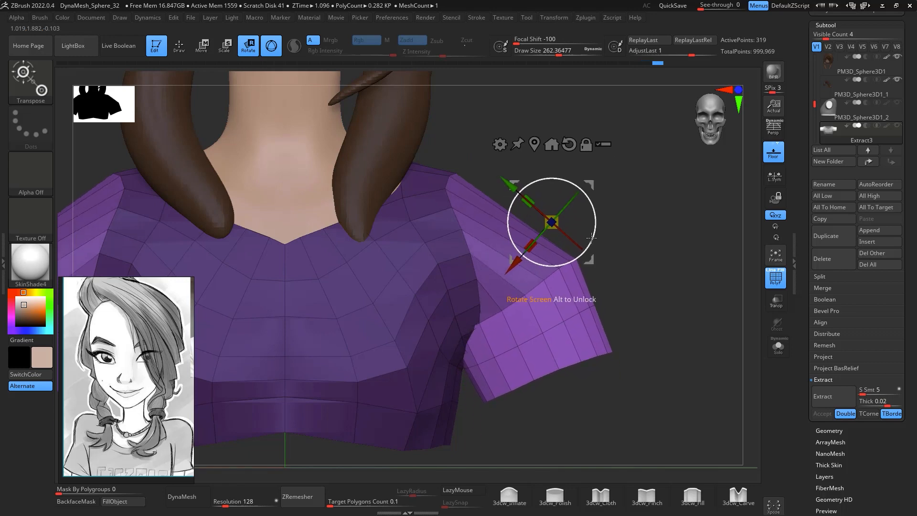
left_click_drag(591, 237, 576, 203)
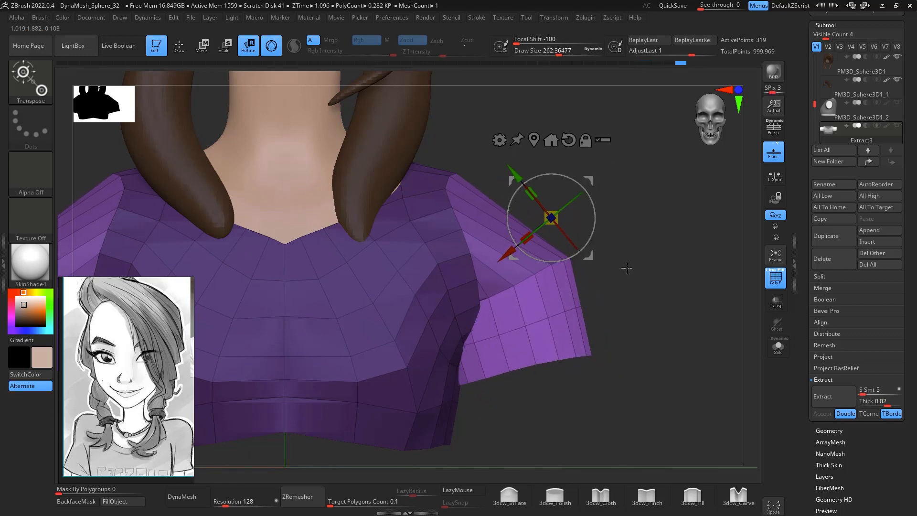
key("q")
mouse_move(626, 227)
left_mouse_down("ctrl")
mouse_move(638, 229)
mouse_move(621, 262)
left_mouse_up("ctrl")
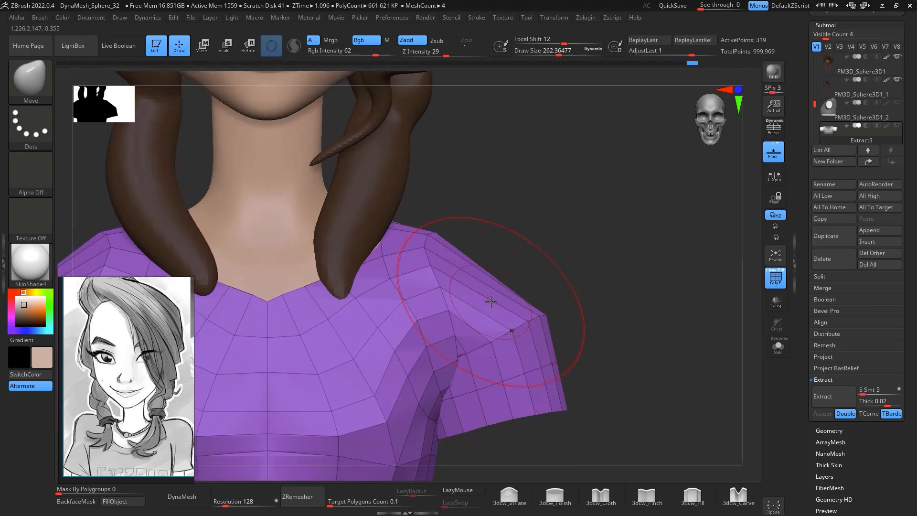
Switch to the ZModeler brush and insert an edge loop across the stretched polygons between the shoulder and sleeve
key("b")
key("z")
key("m")
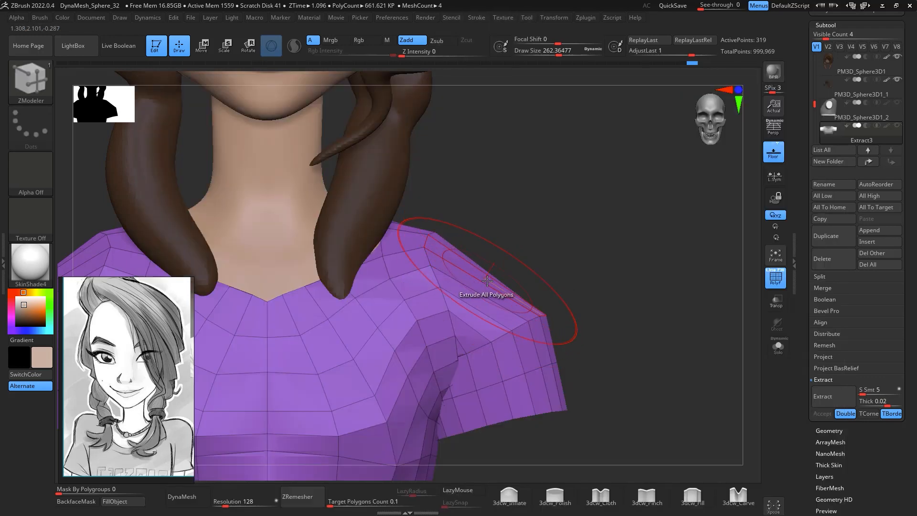
left_click(485, 285)
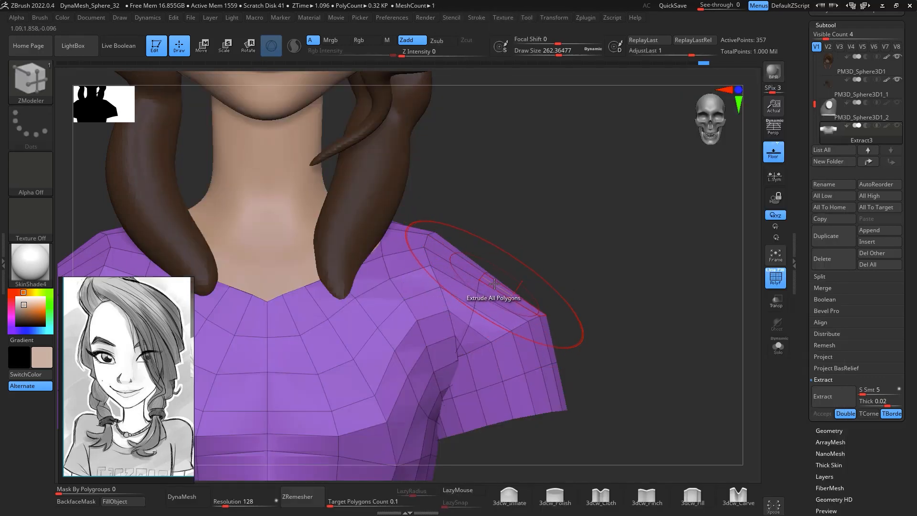
Switch to the Move brush, set the draw size to about 245, and pull the T-shirt's shoulders up and outward
key("b")
key("m")
key("v")
key("space")
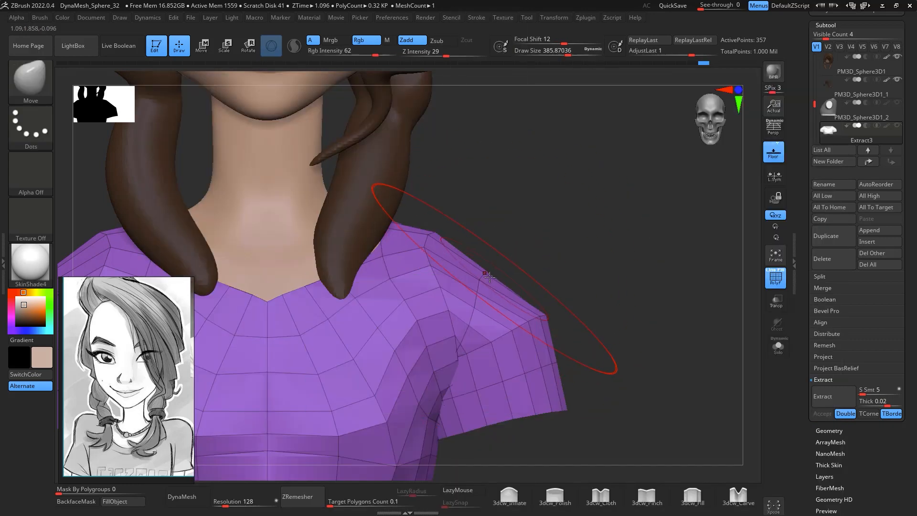
key("space")
mouse_move(489, 276)
left_mouse_down()
mouse_move(500, 221)
mouse_move(504, 238)
mouse_move(504, 229)
mouse_move(499, 247)
mouse_move(495, 223)
mouse_move(501, 228)
left_mouse_up()
key("space")
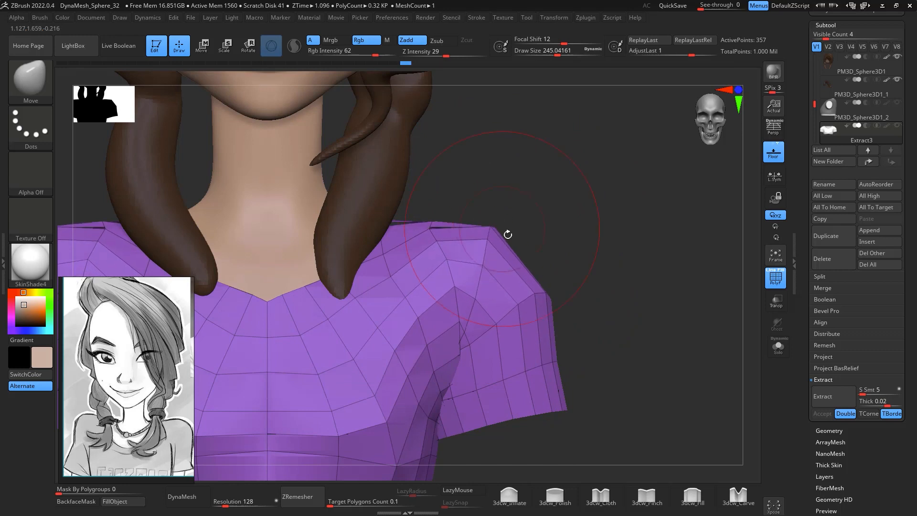
left_click_drag(545, 310, 531, 302)
Reshape the shoulder tops and sleeve hem symmetrically with the Move brush, working from several angles to round the silhouette
left_click_drag(621, 248, 496, 248)
left_click_drag(513, 231, 525, 219)
left_click_drag(480, 280, 456, 311)
mouse_move(626, 291)
left_mouse_down()
mouse_move(705, 299)
mouse_move(685, 315)
mouse_move(668, 282)
left_mouse_up()
left_click_drag(578, 217, 673, 212, "alt")
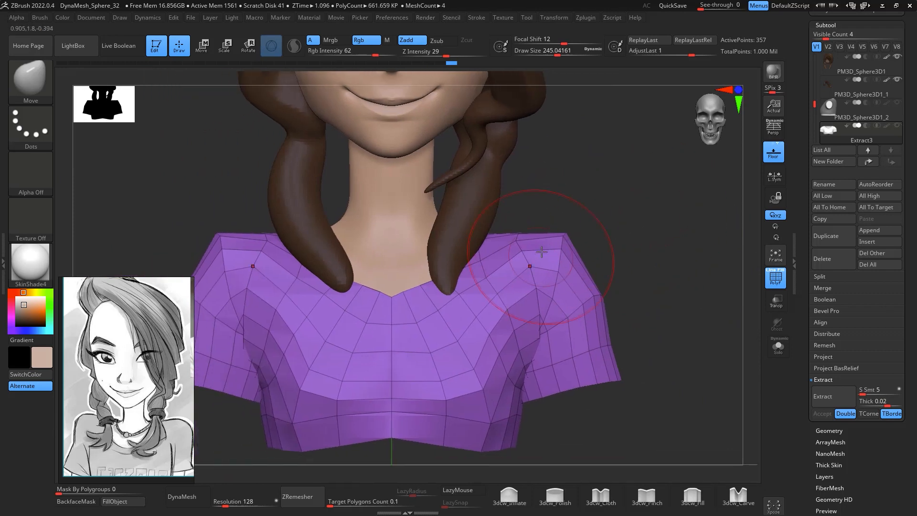
left_click_drag(530, 265, 534, 256)
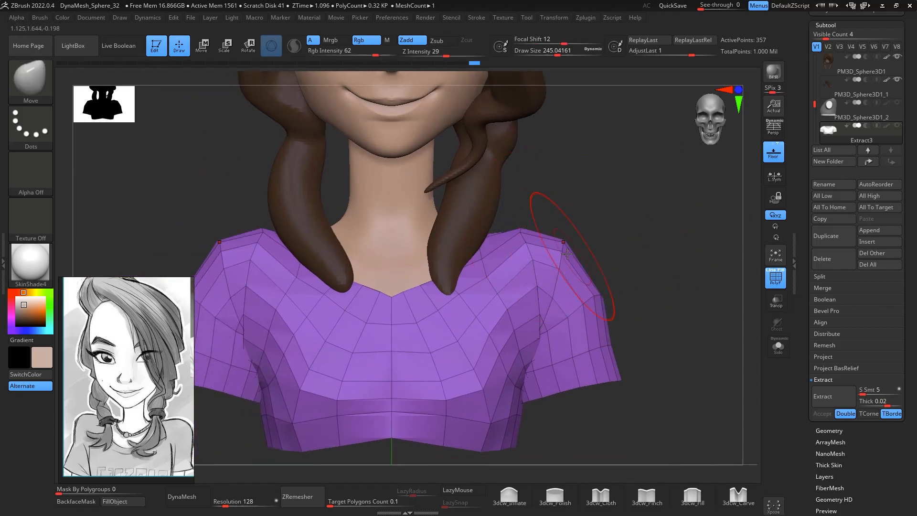
mouse_move(566, 228)
left_mouse_down("alt")
mouse_move(659, 268)
mouse_move(597, 310)
mouse_move(534, 327)
left_mouse_up("alt")
left_click_drag(654, 282, 586, 299)
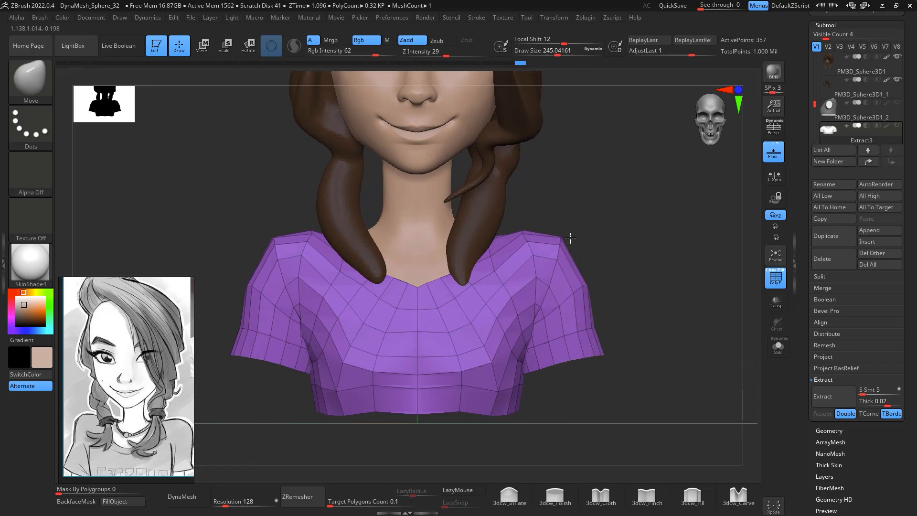
left_click_drag(600, 346, 602, 353)
Reduce the Move brush's draw size to about 116 for finer work around the T-shirt's front neckline
left_click_drag(646, 304, 624, 218, "alt")
left_click_drag(624, 218, 635, 275)
left_click_drag(640, 267, 579, 246)
key("space")
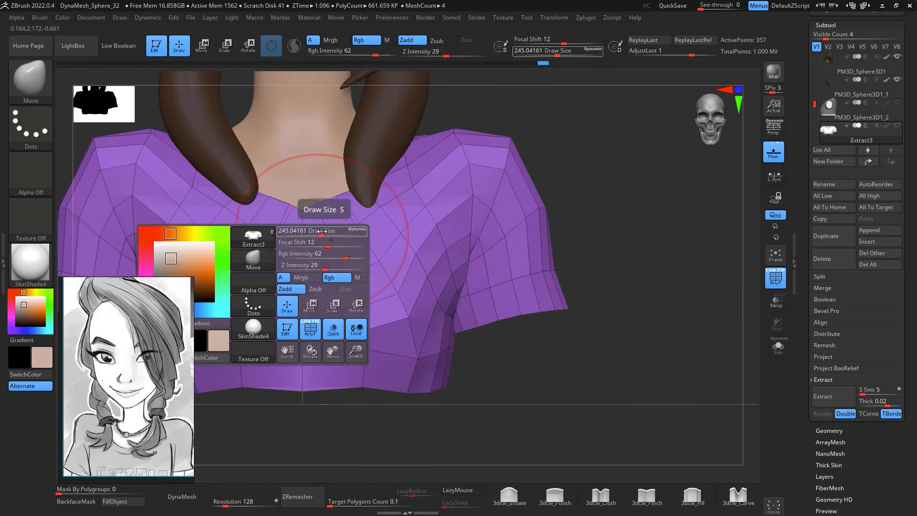
left_click_drag(328, 232, 309, 229)
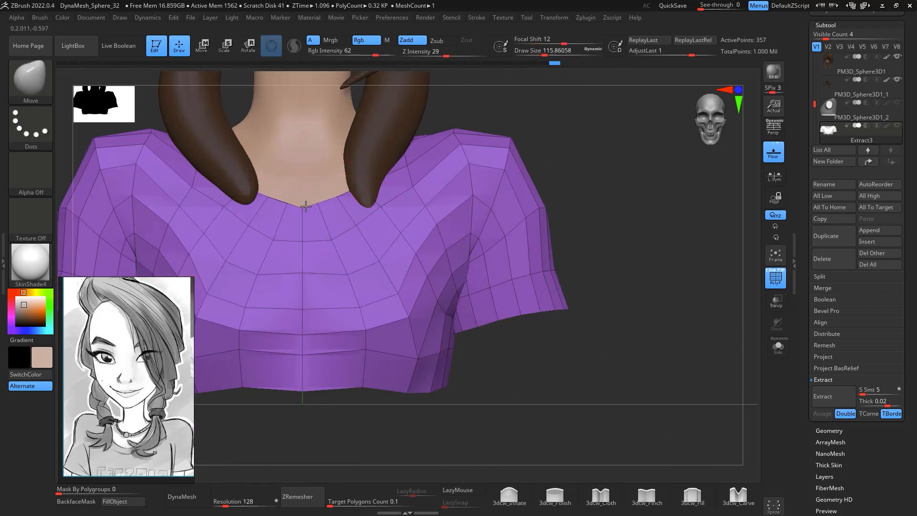
mouse_move(629, 286)
left_mouse_down("alt")
mouse_move(624, 317)
mouse_move(654, 378)
mouse_move(646, 342)
mouse_move(616, 335)
mouse_move(603, 343)
mouse_move(602, 290)
mouse_move(675, 217)
mouse_move(616, 278)
left_mouse_up("alt")
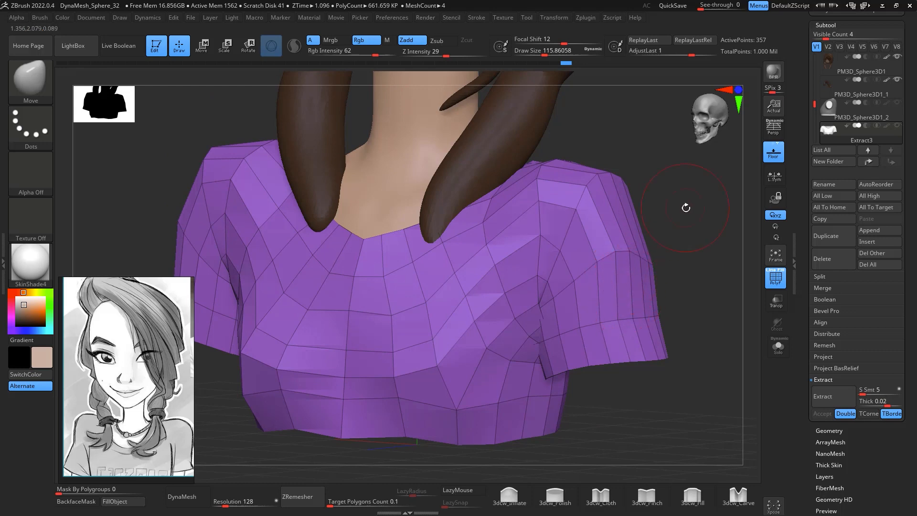
Switch to the ZModeler brush and insert another edge loop across the long polygons on the shoulder cap
left_click_drag(685, 208, 665, 245, "shift")
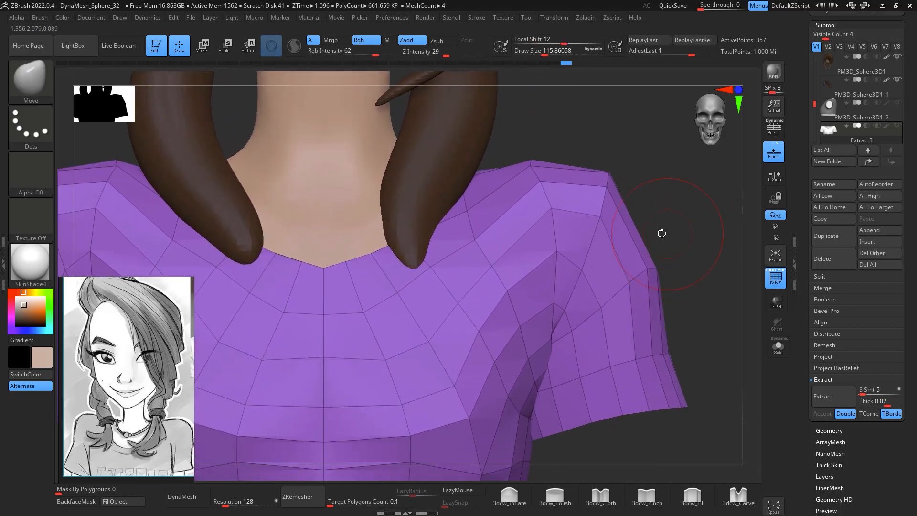
key("ctrl")
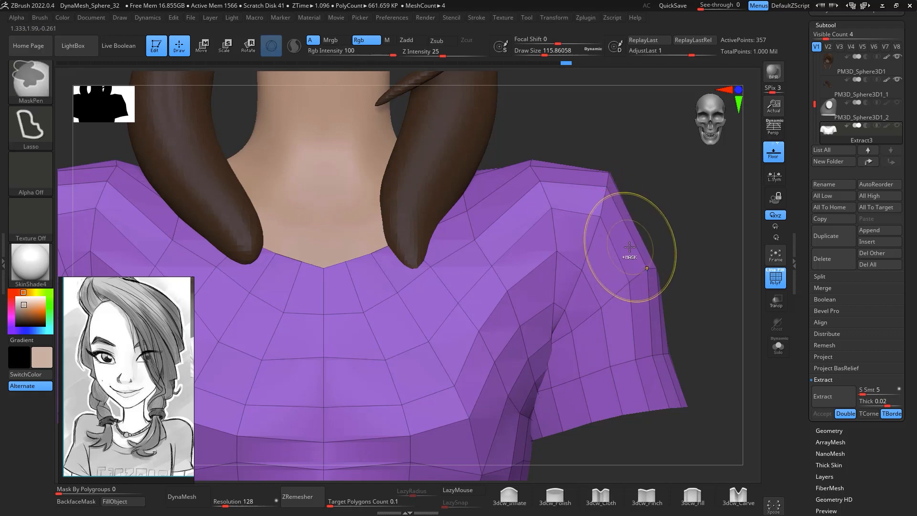
key("b")
key("z")
key("m")
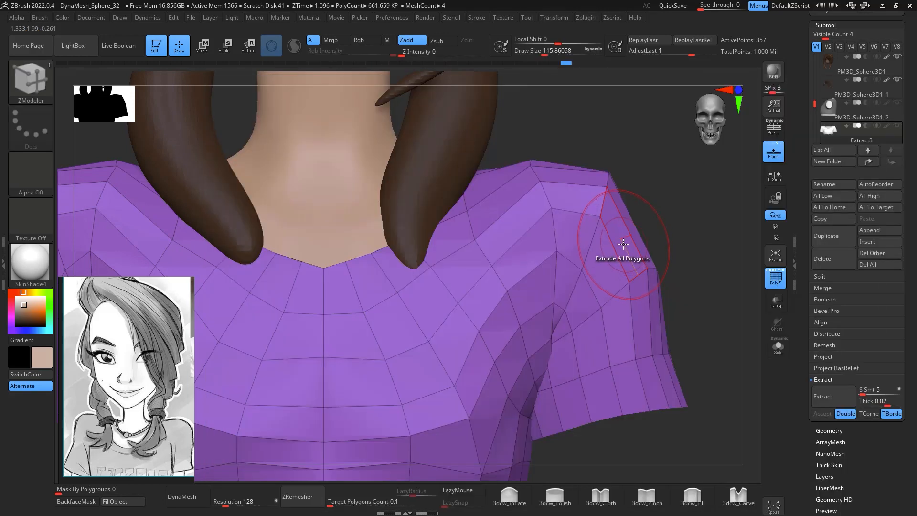
left_click(628, 233)
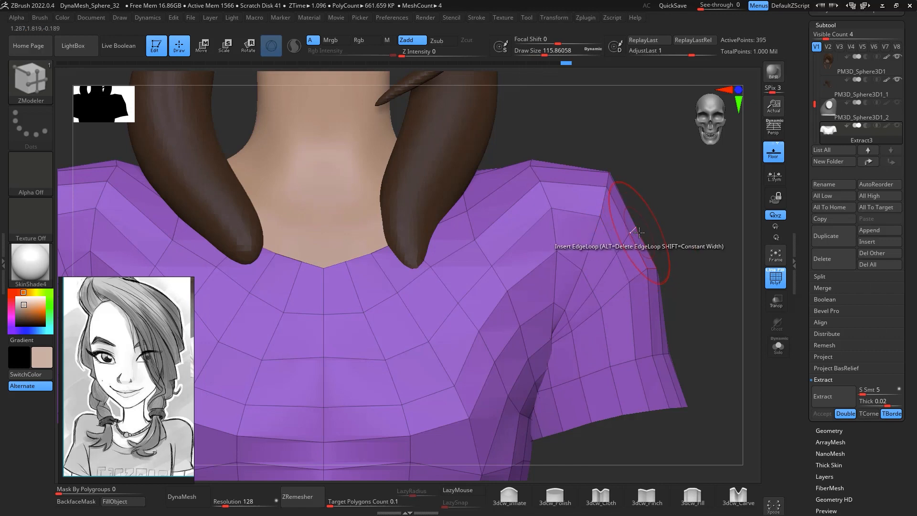
Return to the Move brush with a draw size of about 158 and round the shoulder along the new edge loop
key("b")
key("m")
key("v")
key("space")
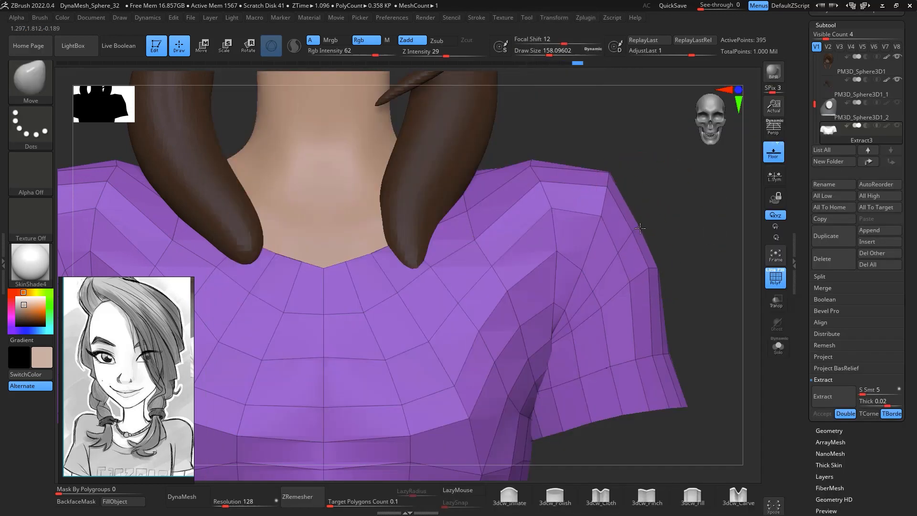
left_click_drag(701, 228, 636, 222)
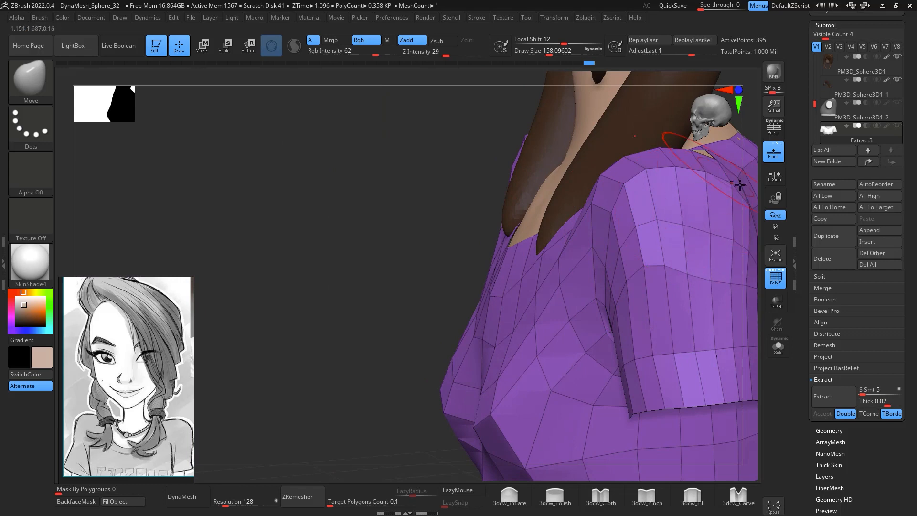
mouse_move(760, 289)
left_mouse_down("shift")
mouse_move(754, 317)
mouse_move(573, 319)
left_mouse_up("shift")
Enlarge the Move brush to a draw size of about 593 and reshape the sleeve and shoulder from the side
key("space")
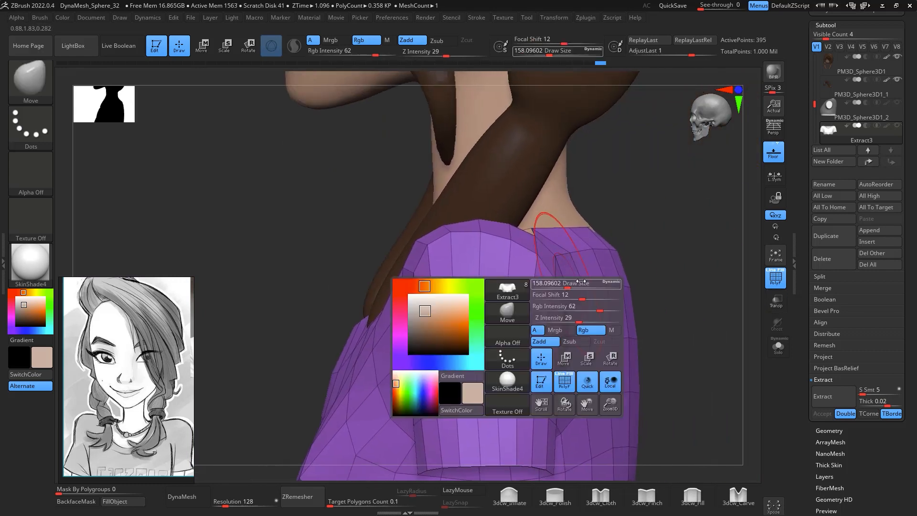
key("space")
left_click_drag(559, 280, 548, 279)
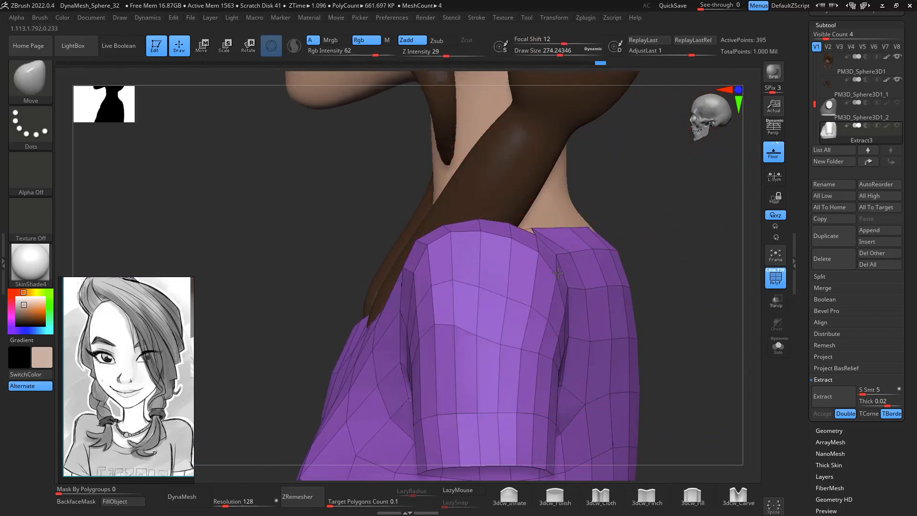
key("space")
left_click_drag(493, 267, 514, 267)
left_click_drag(458, 276, 470, 296)
right_click_drag(551, 243, 684, 226)
left_click_drag(606, 293, 618, 305, "shift")
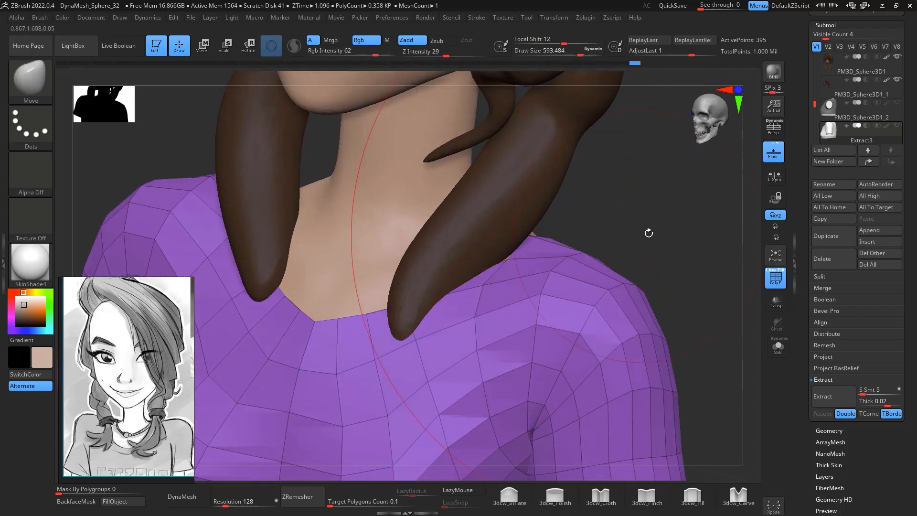
Set the Move brush's draw size to about 453 and refine the shoulder and upper sleeve from a three-quarter view
left_click_drag(649, 233, 628, 221, "shift")
key("space")
left_click_drag(600, 293, 576, 299)
mouse_move(576, 300)
right_mouse_down()
mouse_move(669, 215)
mouse_move(685, 315)
mouse_move(587, 238)
mouse_move(608, 356)
mouse_move(688, 170)
mouse_move(690, 233)
mouse_move(675, 180)
mouse_move(688, 206)
mouse_move(648, 227)
right_mouse_up()
right_click_drag(591, 245, 478, 249)
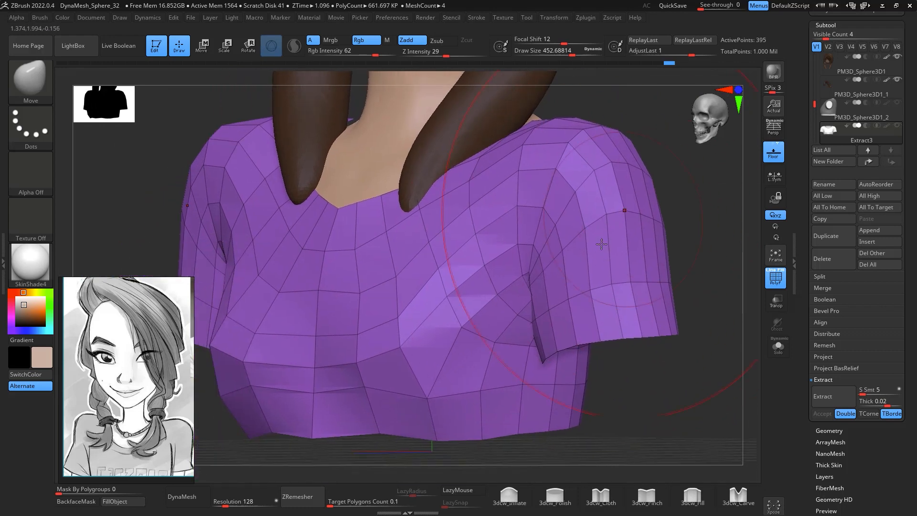
Give the T-shirt thickness by extruding all its polygons slightly outward with ZModeler, and inspect the openings from below
key("b")
key("z")
key("m")
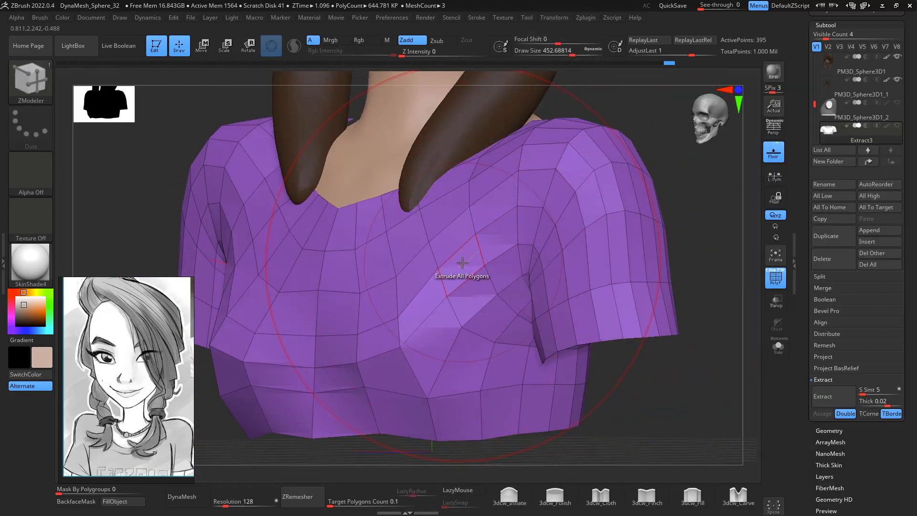
left_click_drag(463, 263, 451, 258)
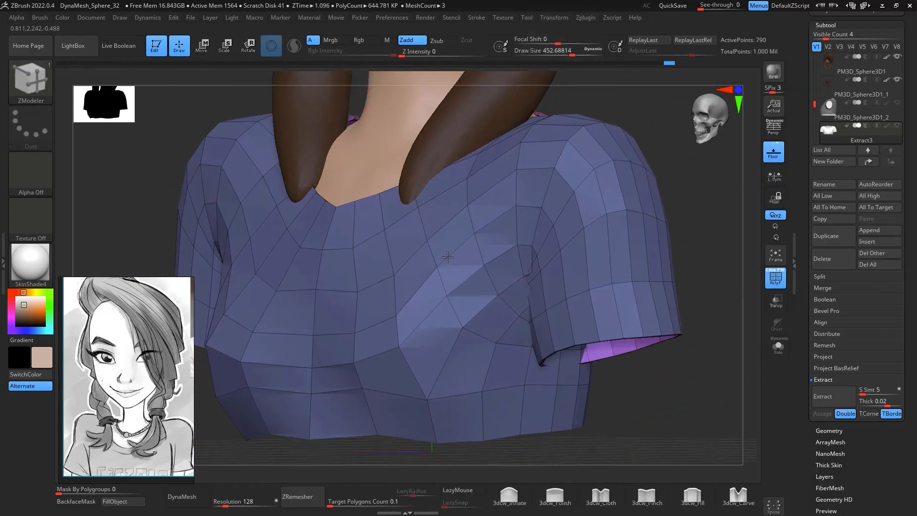
right_click_drag(698, 164, 666, 115)
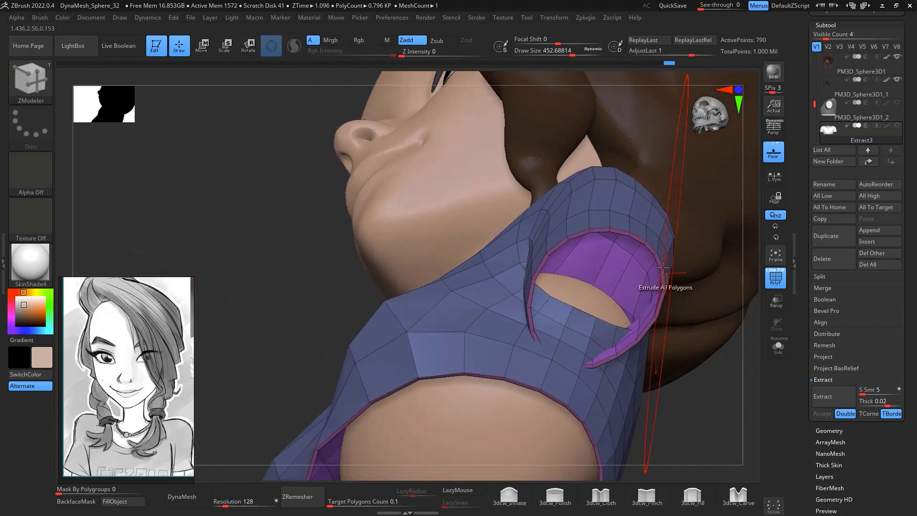
right_click_drag(658, 329, 701, 328)
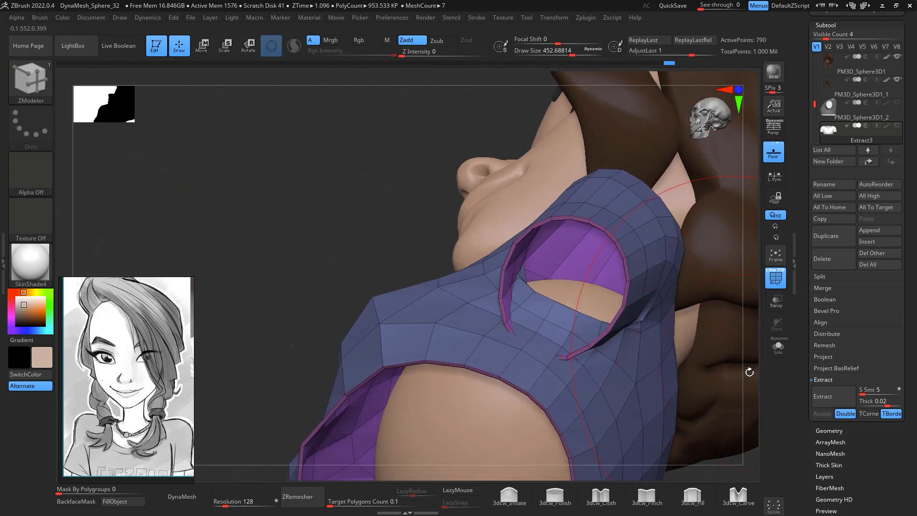
right_click_drag(749, 372, 745, 317)
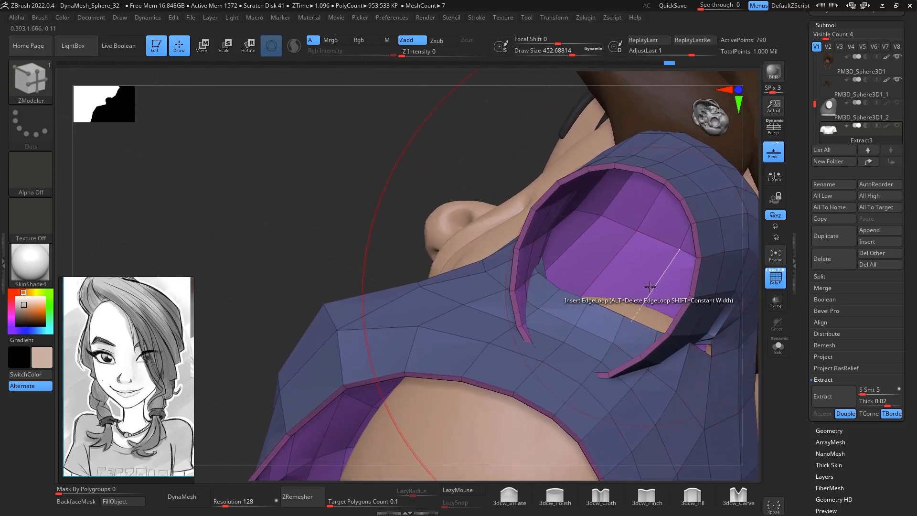
Set the selection brush to SelectRect and hide the T-shirt's inner purple shell, keeping the outer shell and border rims visible
key("ctrl+shift")
key("ctrl+shift")
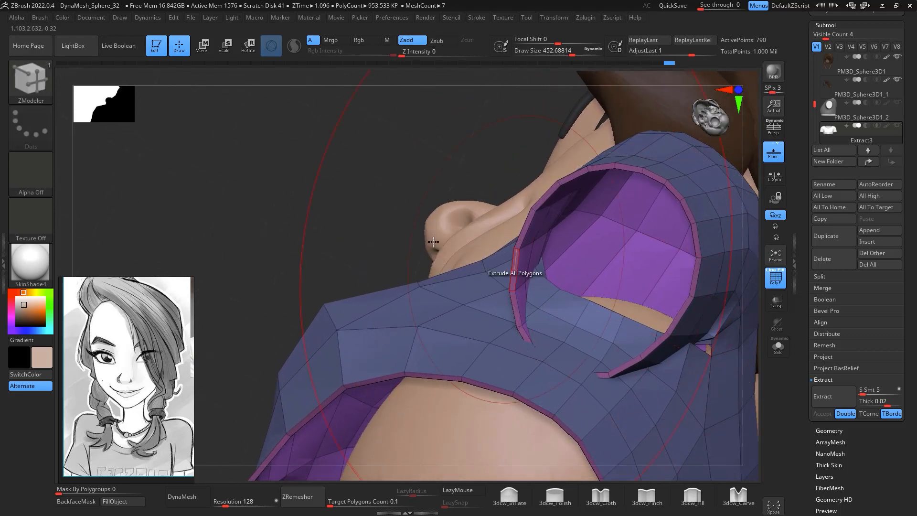
left_click(44, 85)
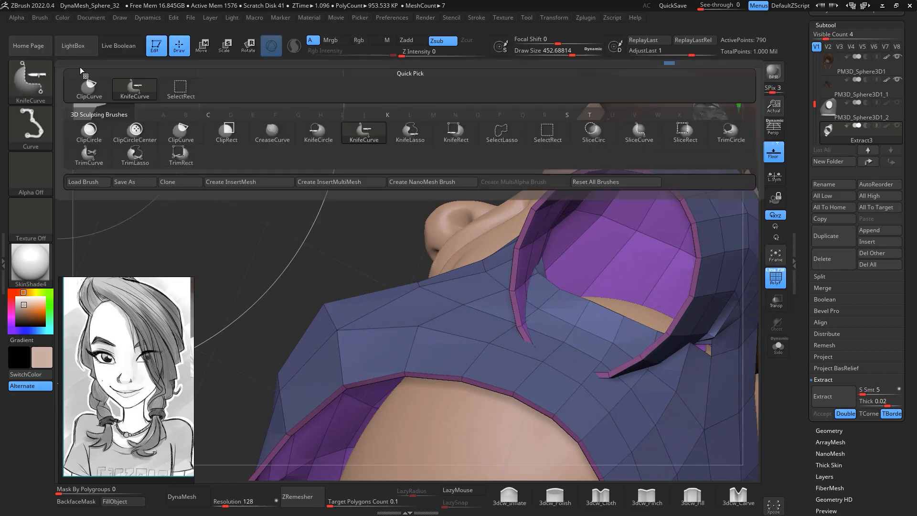
left_click(196, 86)
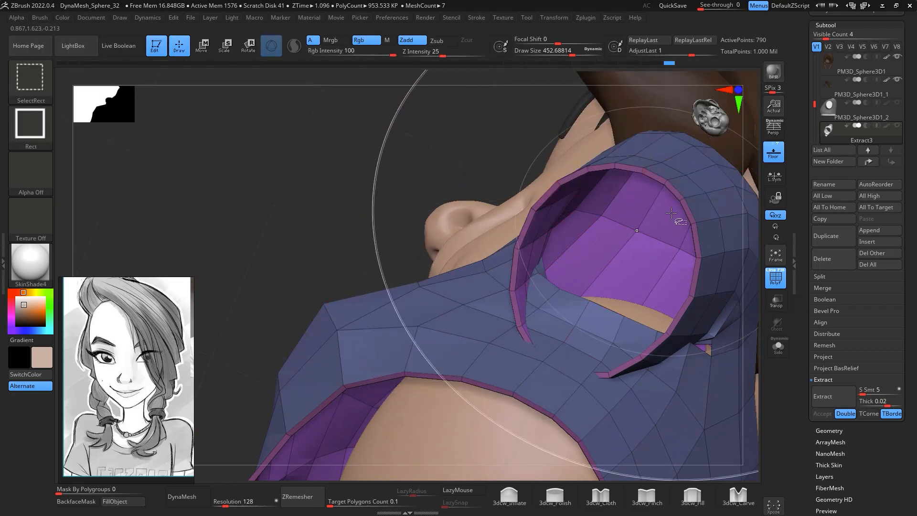
left_click(650, 275, "ctrl+shift")
mouse_move(759, 253)
left_mouse_down()
mouse_move(768, 309)
mouse_move(758, 368)
mouse_move(749, 269)
mouse_move(708, 256)
mouse_move(649, 258)
mouse_move(663, 253)
mouse_move(673, 229)
mouse_move(653, 262)
mouse_move(665, 229)
mouse_move(679, 254)
mouse_move(686, 231)
left_mouse_up()
left_click(697, 265, "ctrl+shift")
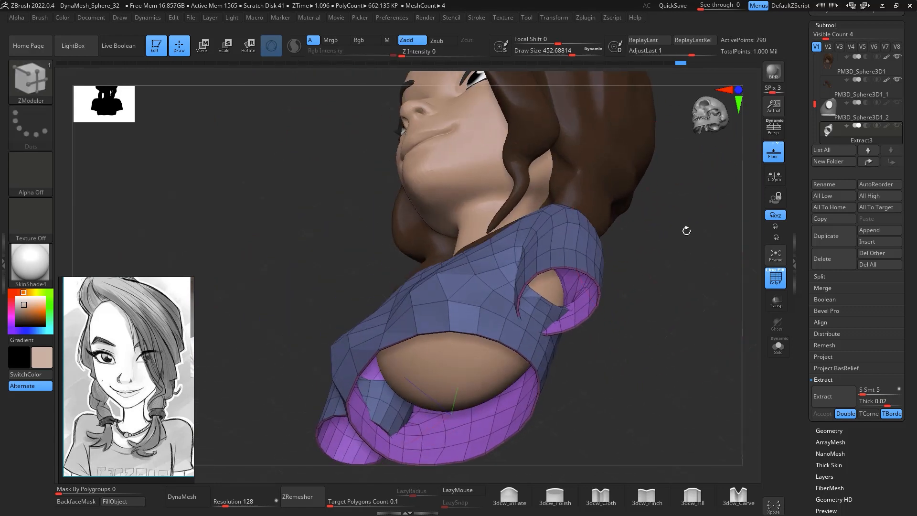
left_click(688, 268, "ctrl+shift")
left_click_drag(681, 246, 679, 317, "ctrl+shift")
left_click_drag(698, 281, 650, 277, "shift")
left_click_drag(700, 325, 668, 286, "alt")
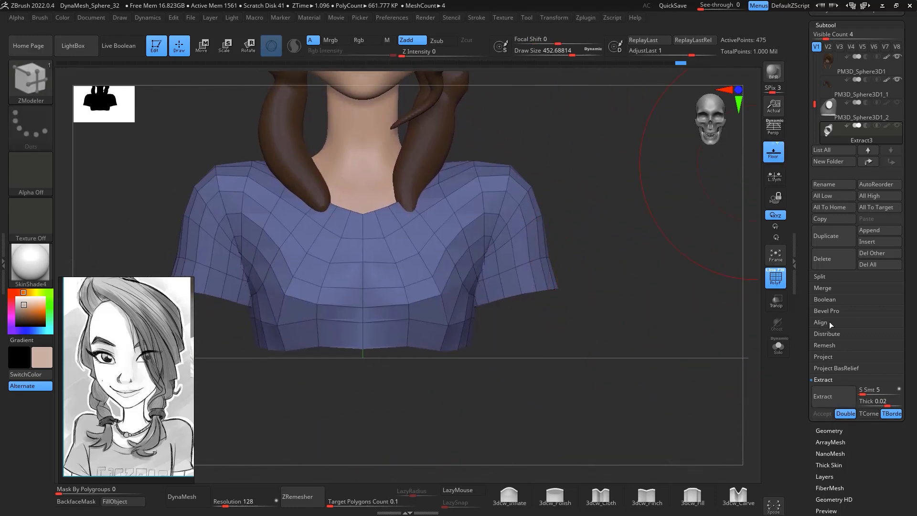
Delete the T-shirt's hidden inner polygons with Del Hidden in the Modify Topology settings
left_click_drag(896, 282, 909, 273)
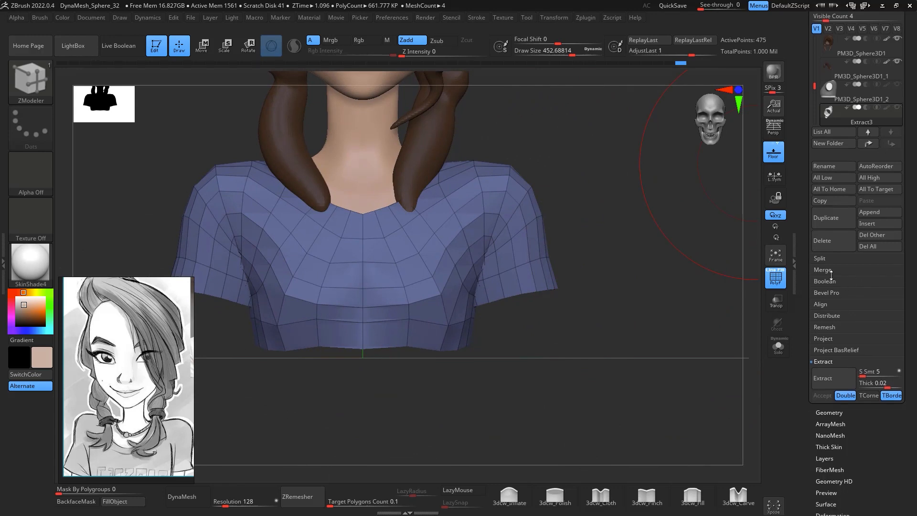
left_click(834, 412)
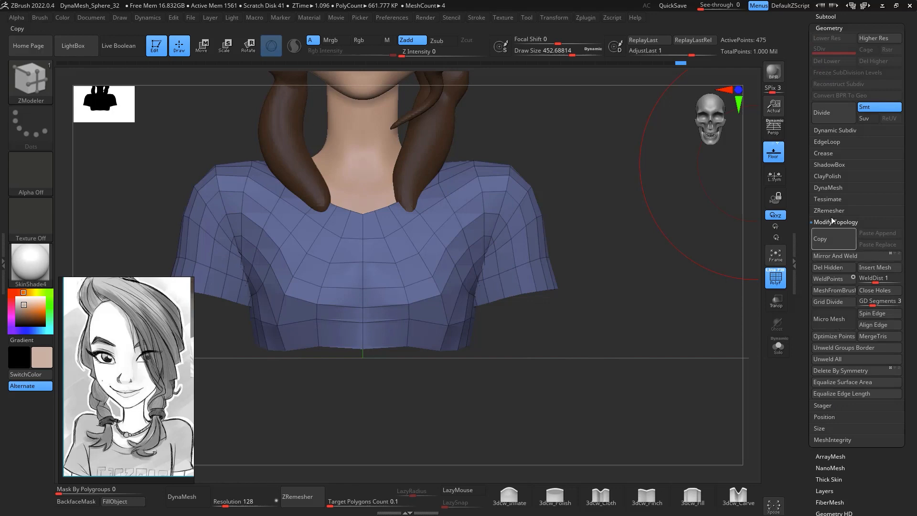
left_click(836, 268)
Set ZModeler's edge action to Extrude with the EdgeLoop target and extrude the sleeve rim's inner edge loop into the sleeve
left_click_drag(685, 430, 677, 368)
mouse_move(631, 337)
left_mouse_down()
mouse_move(635, 364)
mouse_move(624, 268)
mouse_move(674, 352)
mouse_move(680, 302)
mouse_move(667, 231)
mouse_move(683, 243)
mouse_move(710, 366)
mouse_move(689, 204)
left_mouse_up()
mouse_move(687, 318)
left_mouse_down()
mouse_move(698, 379)
mouse_move(697, 338)
mouse_move(682, 328)
left_mouse_up()
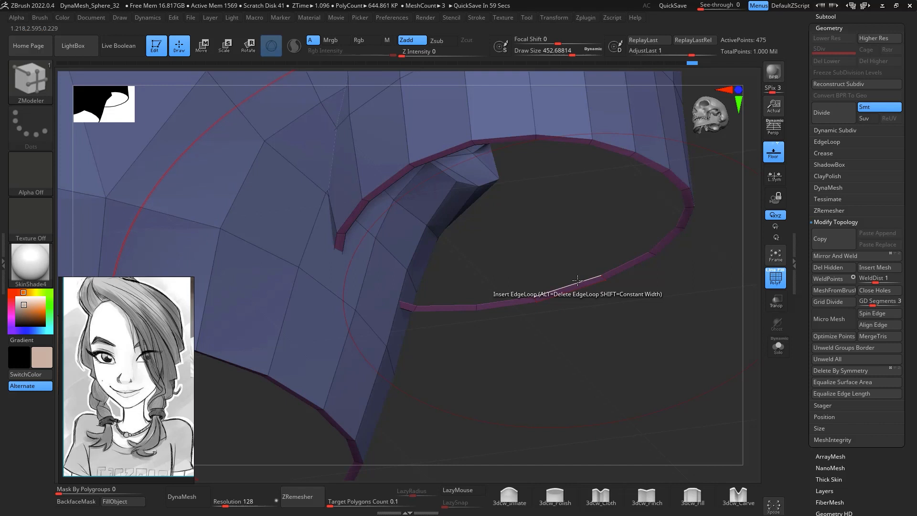
key("space")
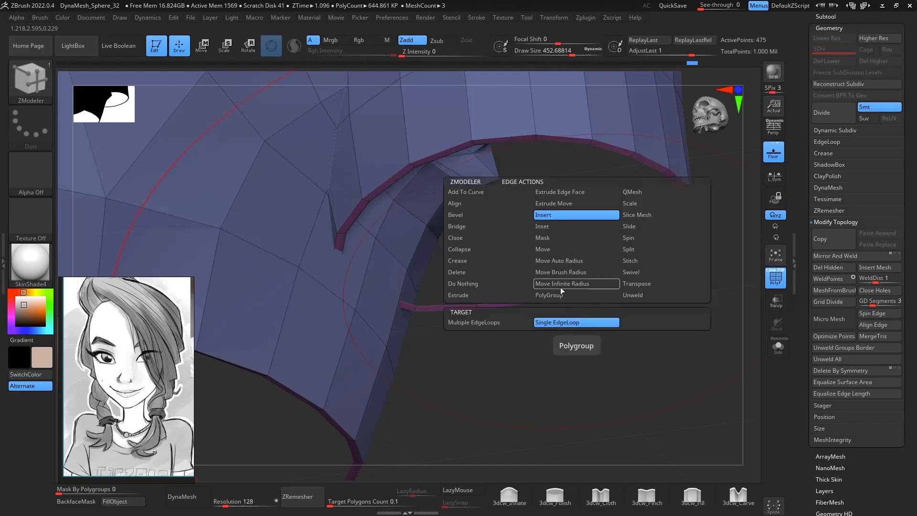
left_click(500, 296)
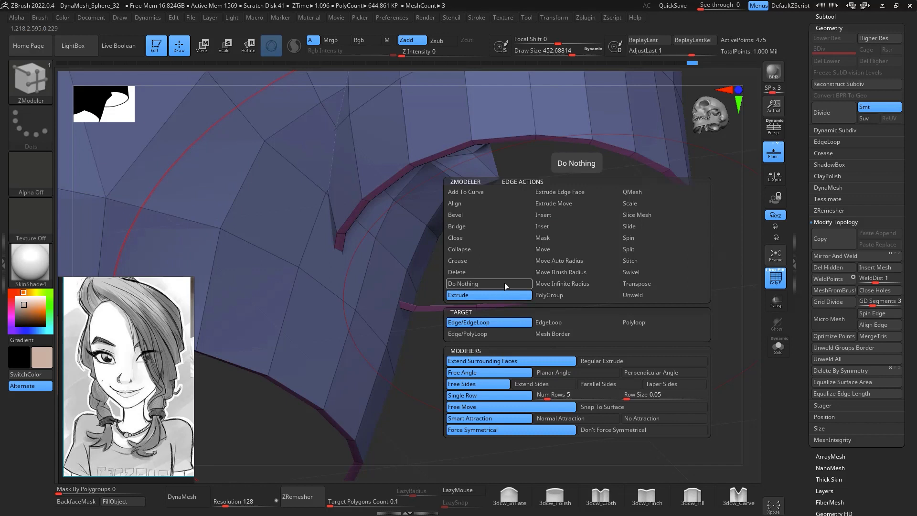
left_click(567, 322)
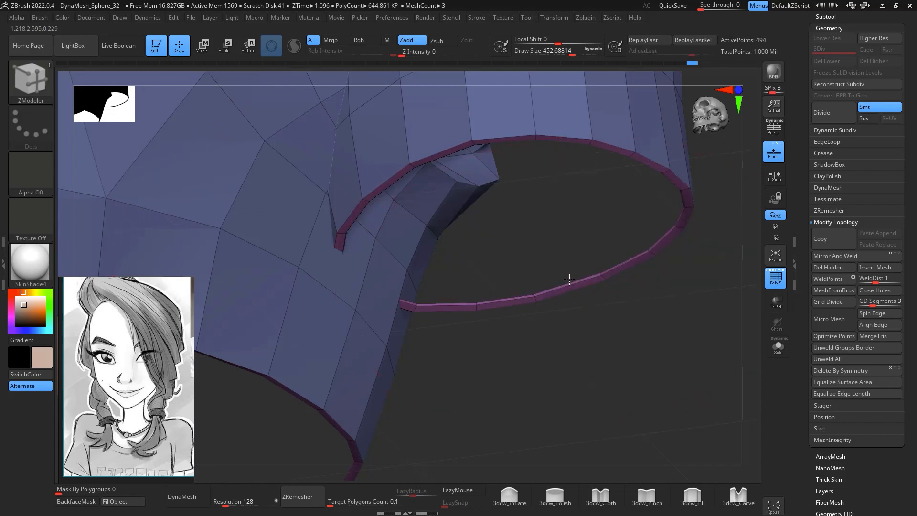
left_click_drag(569, 279, 616, 339)
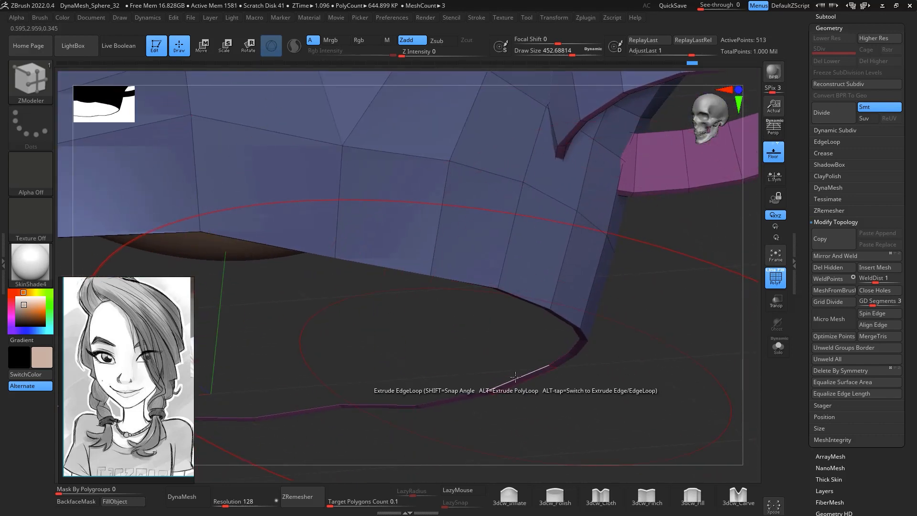
Extrude the inner edge loops of the T-shirt's hem and neckline rims inward, and isolate the T-shirt
left_click_drag(515, 376, 514, 304)
left_click_drag(645, 329, 678, 221)
left_click(777, 346)
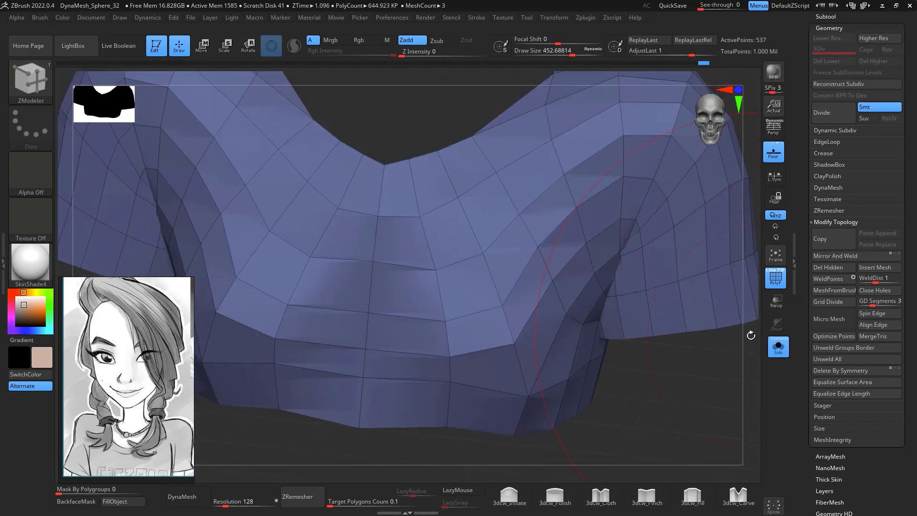
left_click_drag(750, 335, 546, 236)
key("space")
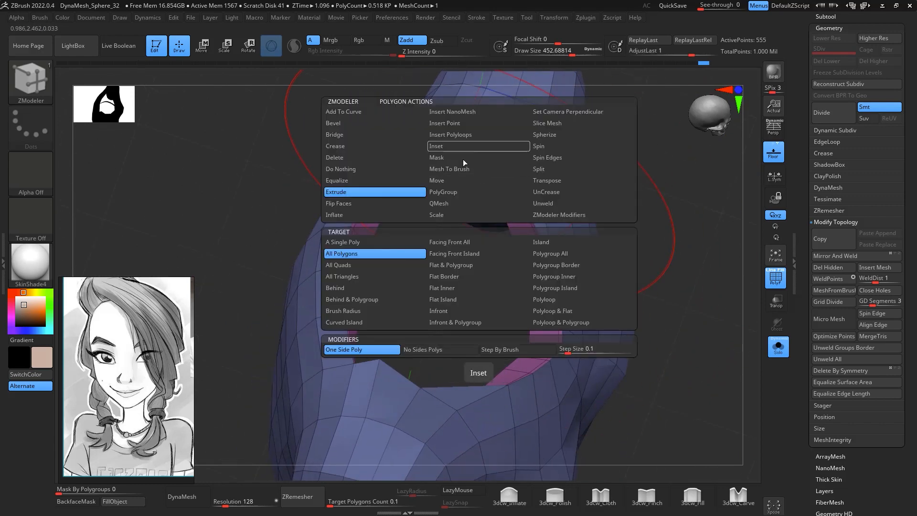
Switch to the Move brush with a draw size of about 167 and adjust the front and shoulder corners of the T-shirt's neckline
key("b")
key("m")
key("v")
key("space")
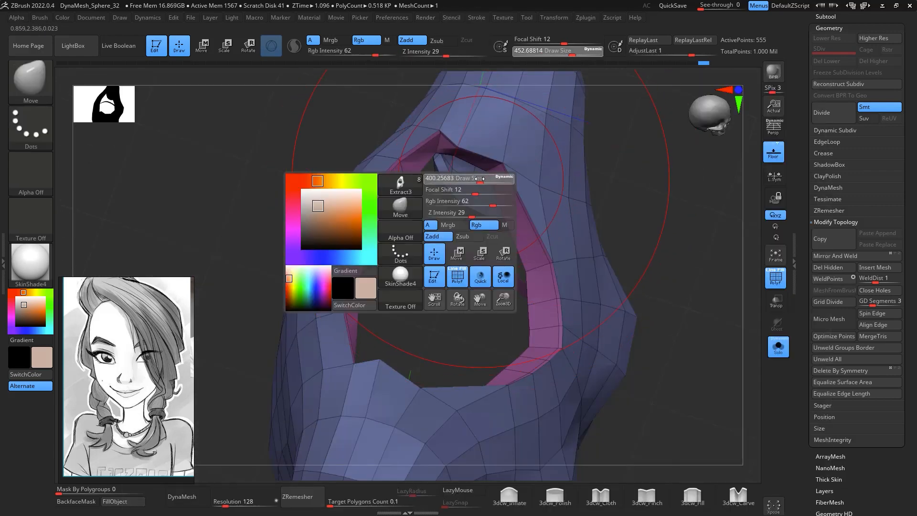
left_click_drag(462, 182, 460, 182)
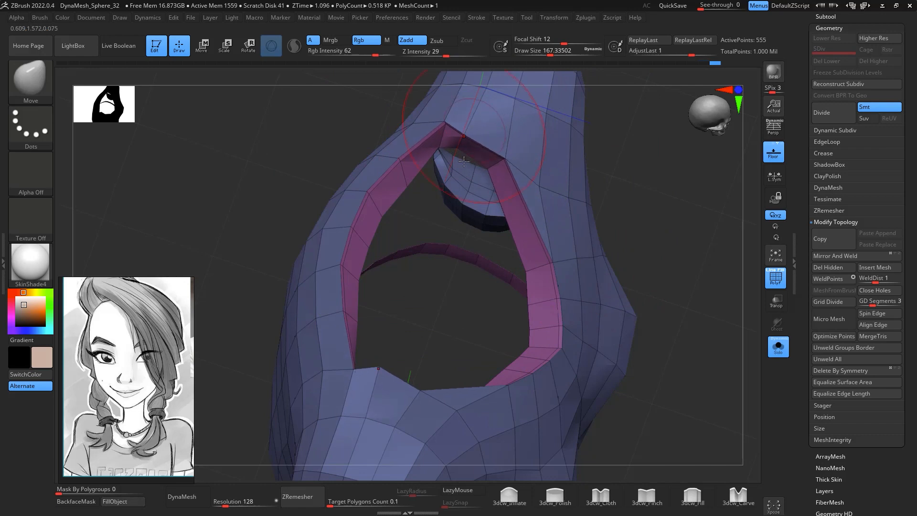
right_click_drag(383, 369, 429, 419)
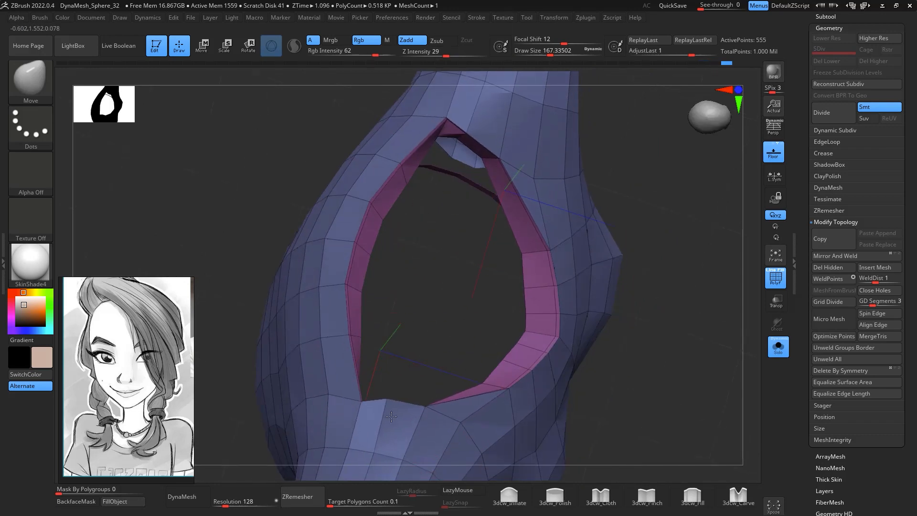
left_click_drag(468, 135, 463, 137, "shift")
right_click_drag(495, 144, 460, 126)
right_click_drag(683, 232, 740, 332, "shift")
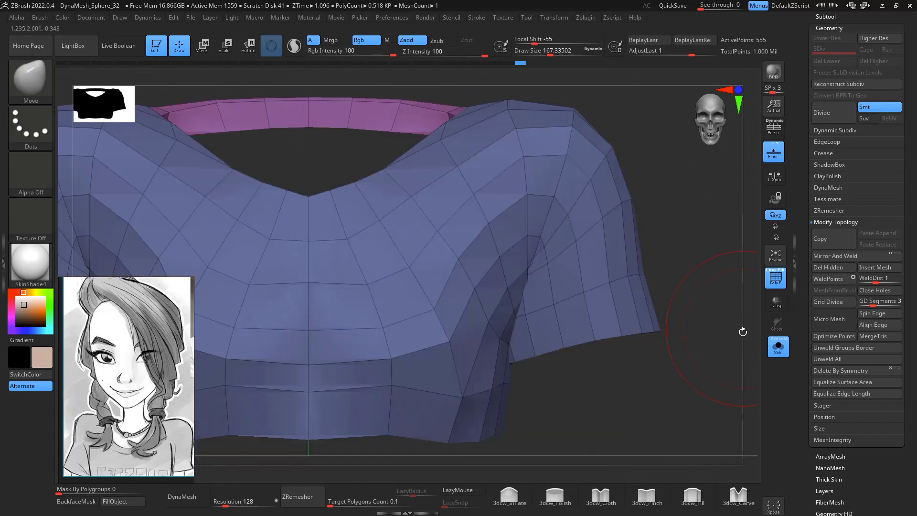
Enlarge the Move brush to a draw size of about 239 and reshape the neckline where it meets the shoulder
right_click_drag(716, 273, 465, 252)
mouse_move(486, 206)
right_mouse_down()
mouse_move(467, 164)
mouse_move(434, 149)
mouse_move(471, 149)
right_mouse_up()
key("space")
left_click_drag(478, 150, 485, 149)
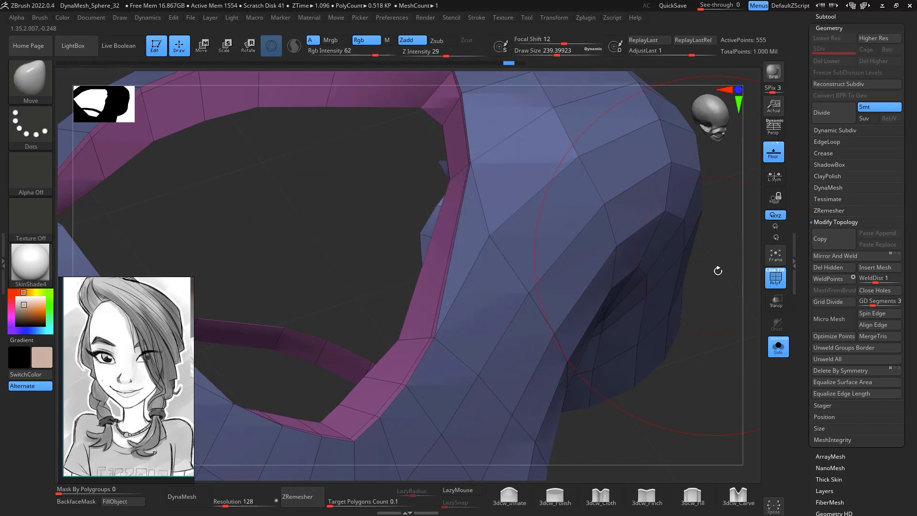
mouse_move(716, 270)
right_mouse_down("ctrl")
mouse_move(718, 231)
mouse_move(712, 299)
mouse_move(466, 185)
right_mouse_up("ctrl")
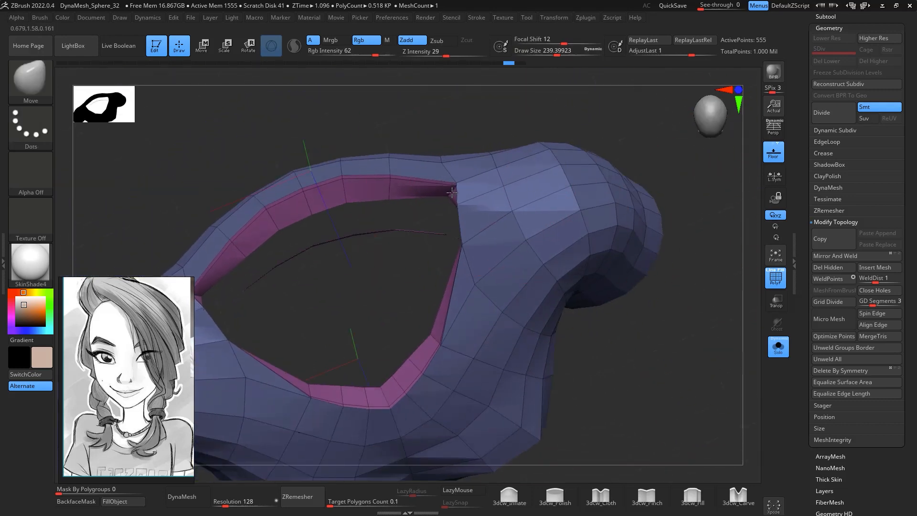
Reduce the Move brush to a draw size of about 145 and even out the mesh between the neckline and the sleeve
key("space")
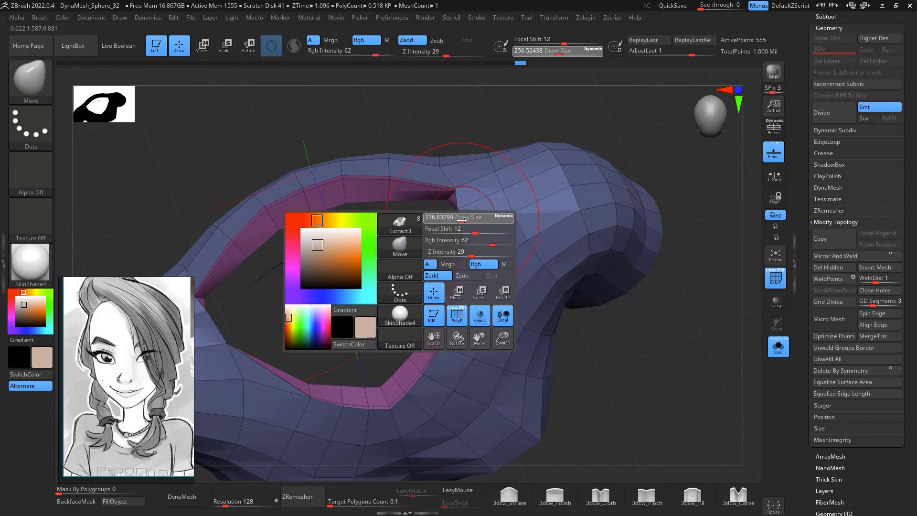
left_click_drag(468, 218, 462, 206)
mouse_move(534, 226)
right_mouse_down()
mouse_move(665, 266)
mouse_move(673, 260)
mouse_move(660, 184)
mouse_move(699, 296)
mouse_move(721, 282)
mouse_move(738, 351)
mouse_move(692, 322)
right_mouse_up()
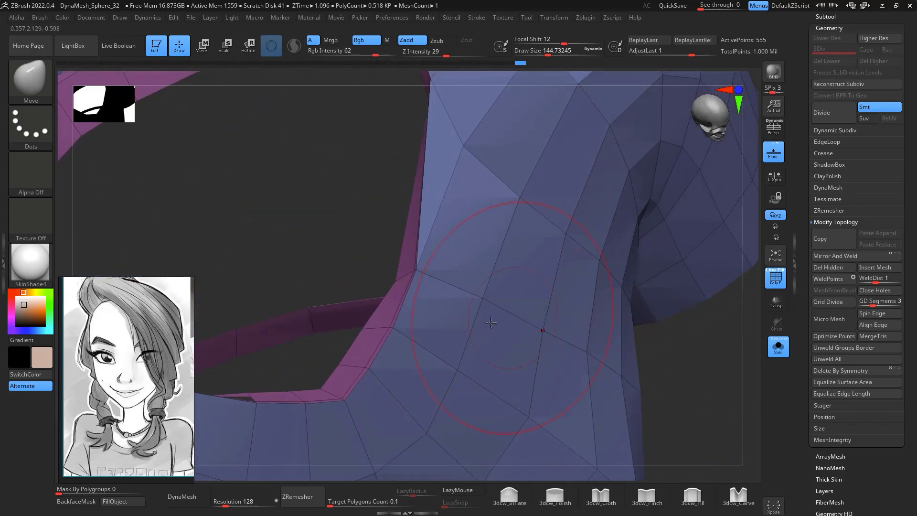
right_click_drag(714, 378, 755, 381)
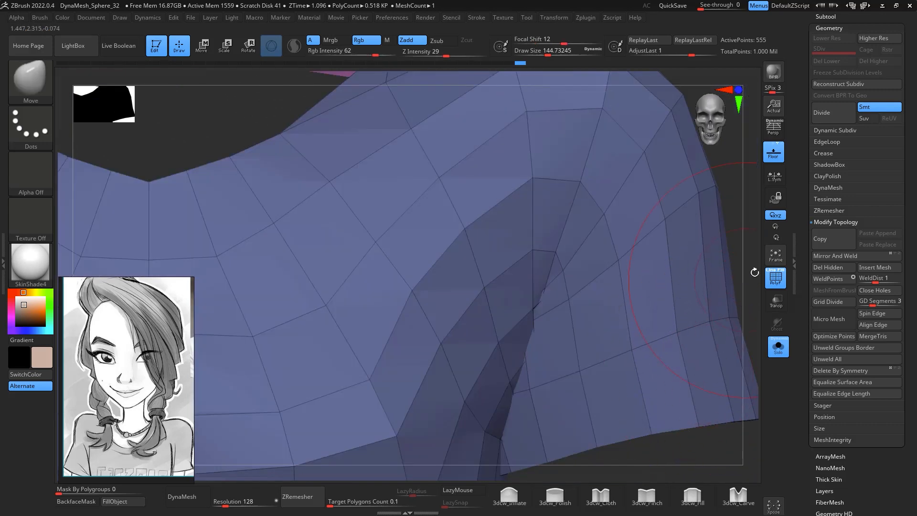
Subdivide the T-shirt twice to level 3 and show the rest of the bust again
right_click_drag(757, 272, 704, 181)
key("ctrl+d")
key("ctrl+d")
left_click(779, 347)
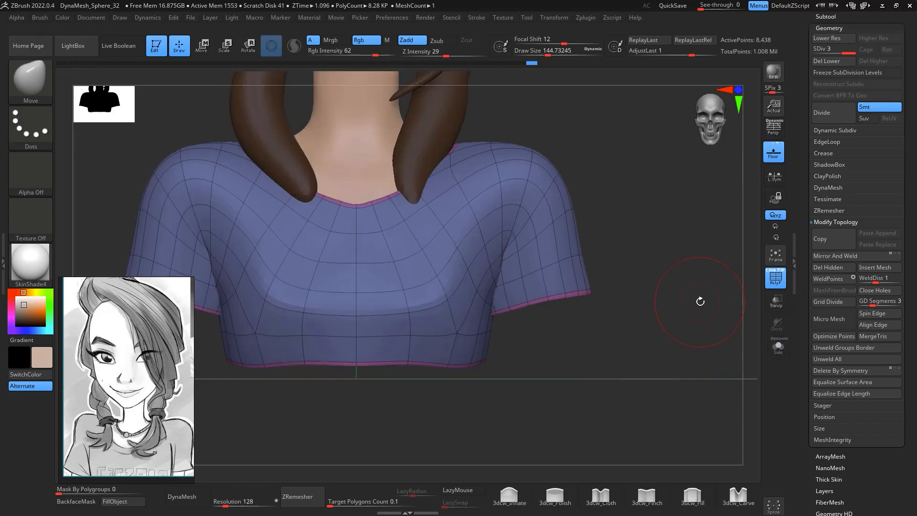
right_click_drag(692, 287, 707, 331, "ctrl")
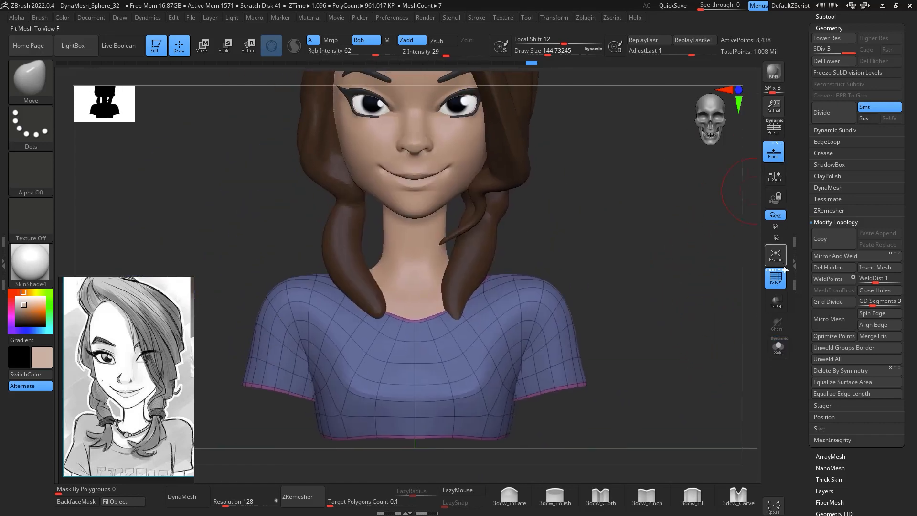
Turn off the polyframe display and subdivide the T-shirt once more to level 4
left_click(776, 278)
mouse_move(663, 258)
right_mouse_down("ctrl")
mouse_move(663, 276)
mouse_move(673, 262)
right_mouse_up("ctrl")
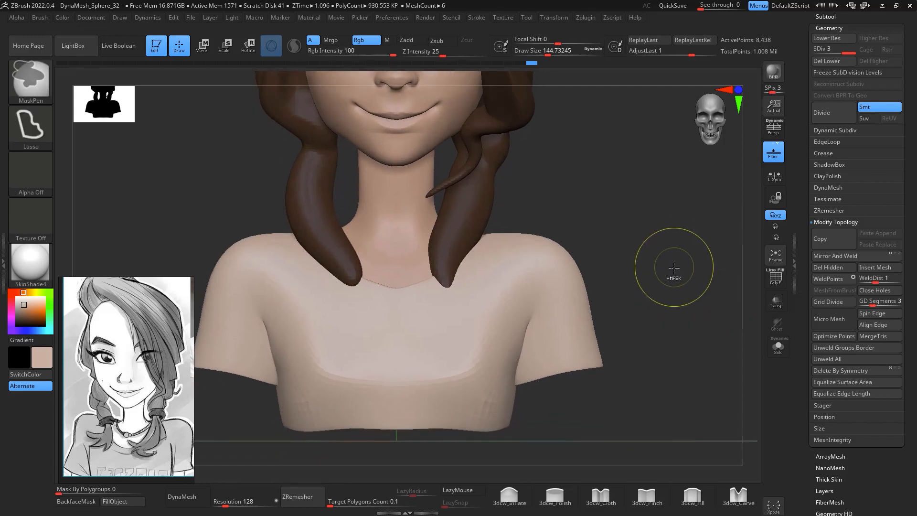
key("ctrl+d")
mouse_move(671, 297)
right_mouse_down()
mouse_move(634, 309)
mouse_move(663, 303)
mouse_move(688, 210)
mouse_move(716, 252)
mouse_move(714, 238)
mouse_move(685, 335)
mouse_move(602, 296)
mouse_move(525, 244)
right_mouse_up()
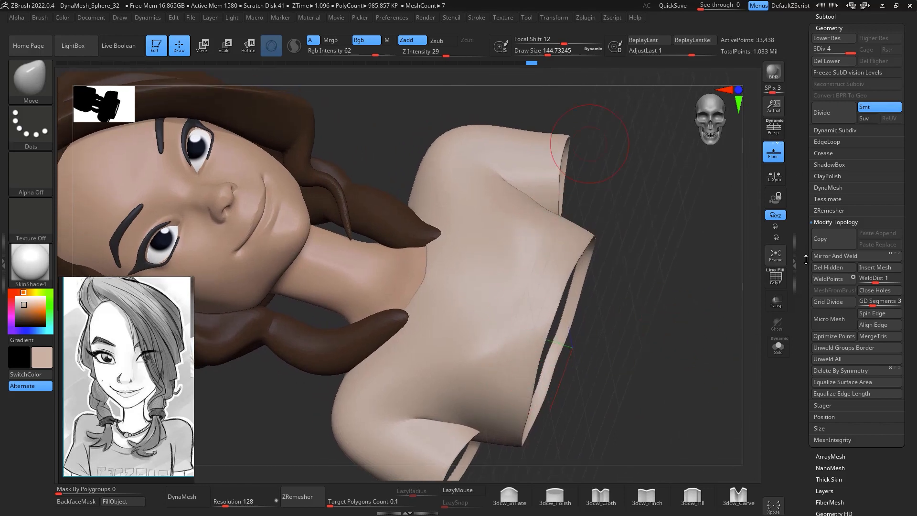
Sculpt soft folds across the T-shirt's lower front with the 3dcw_Cloth brush and smooth them
left_click(602, 496)
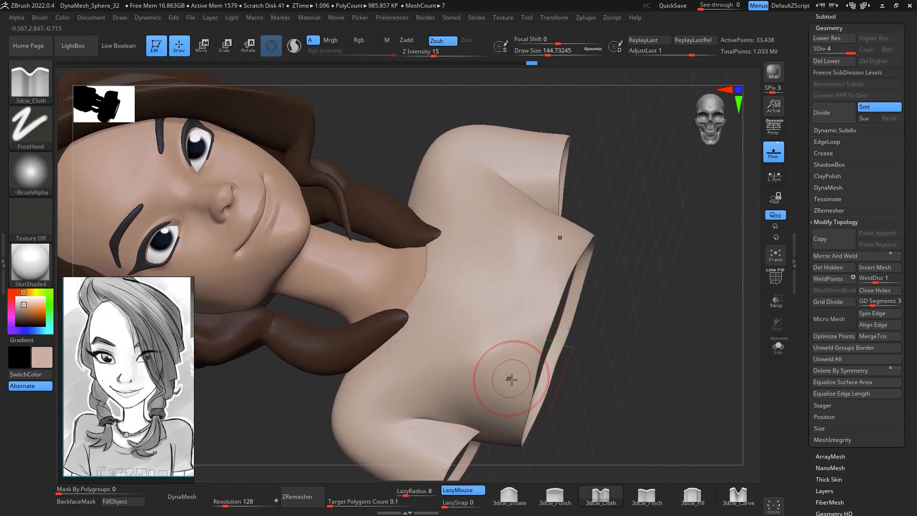
mouse_move(515, 398)
left_mouse_down("shift")
mouse_move(495, 380)
mouse_move(545, 227)
left_mouse_up("shift")
left_click_drag(508, 367, 516, 258, "shift")
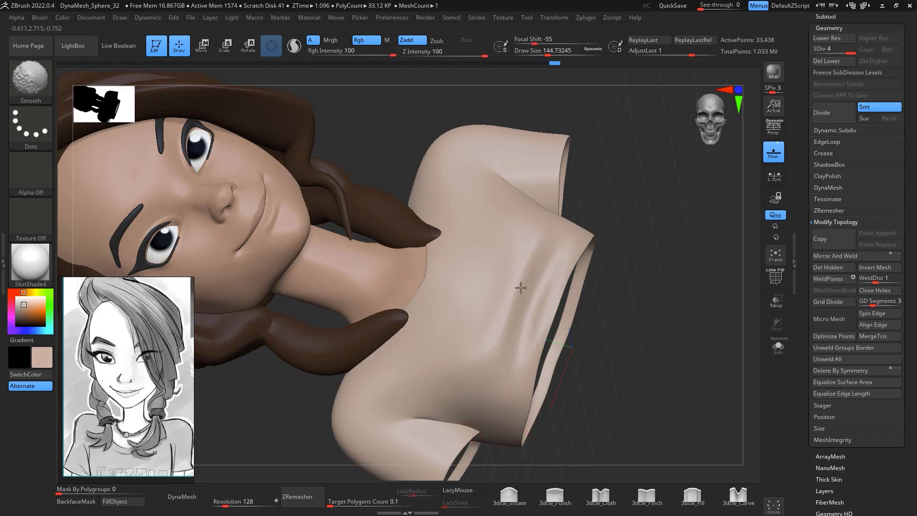
mouse_move(616, 287)
left_mouse_down()
mouse_move(649, 215)
mouse_move(635, 272)
left_mouse_up()
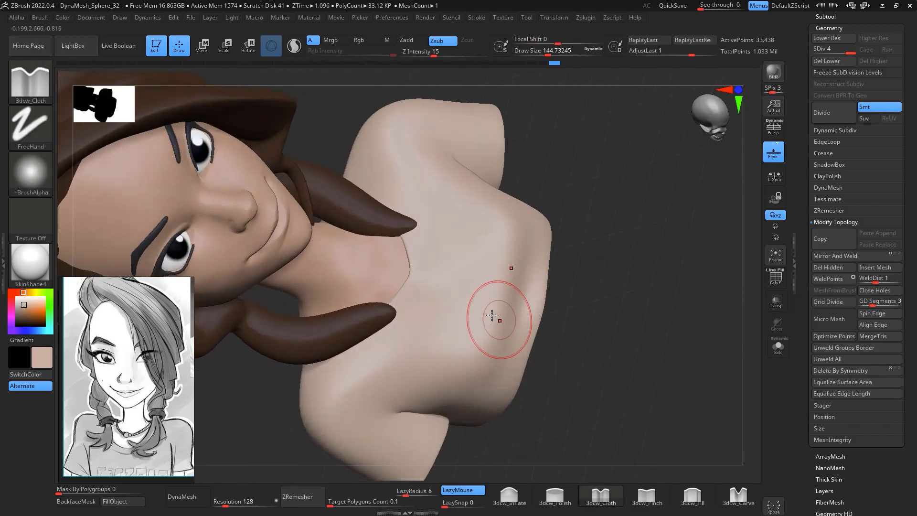
mouse_move(629, 231)
left_mouse_down()
mouse_move(714, 201)
mouse_move(725, 158)
mouse_move(529, 206)
left_mouse_up()
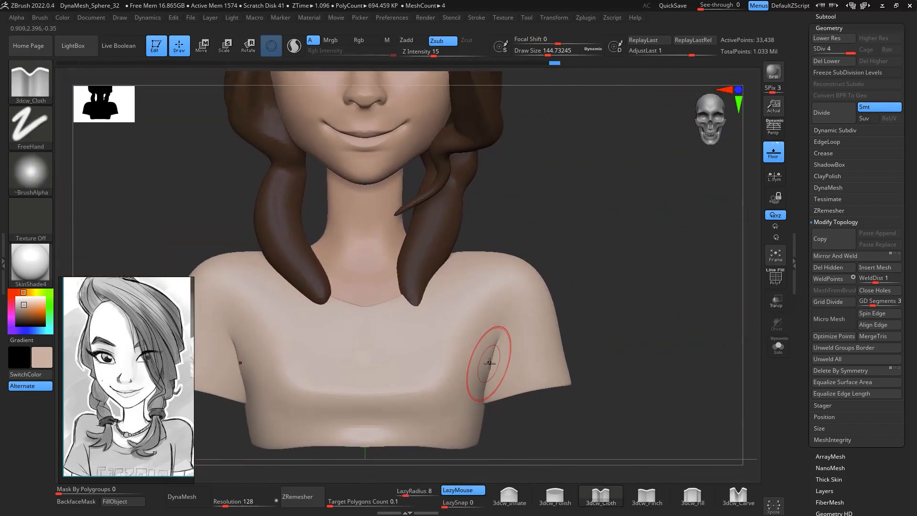
Set the cloth brush's draw size to about 124 and sculpt folds from the armpits up toward the shoulders
key("space")
left_click_drag(504, 327, 537, 273)
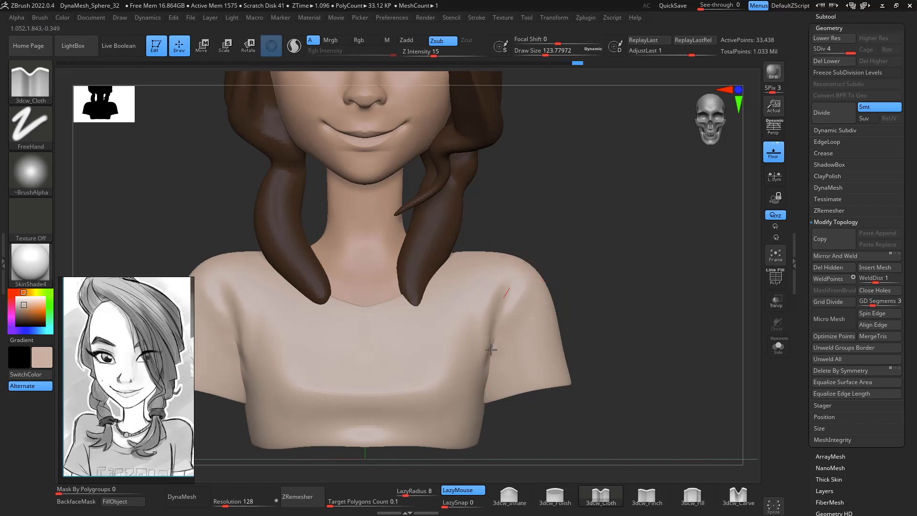
mouse_move(587, 269)
left_mouse_down()
mouse_move(591, 251)
mouse_move(540, 297)
left_mouse_up()
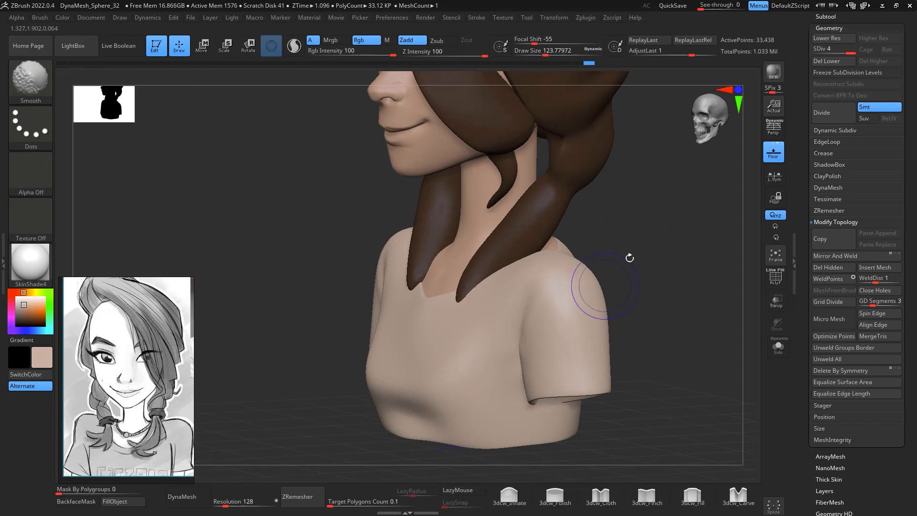
Change the T-shirt's colour to a light pinkish purple
left_click_drag(629, 258, 537, 327)
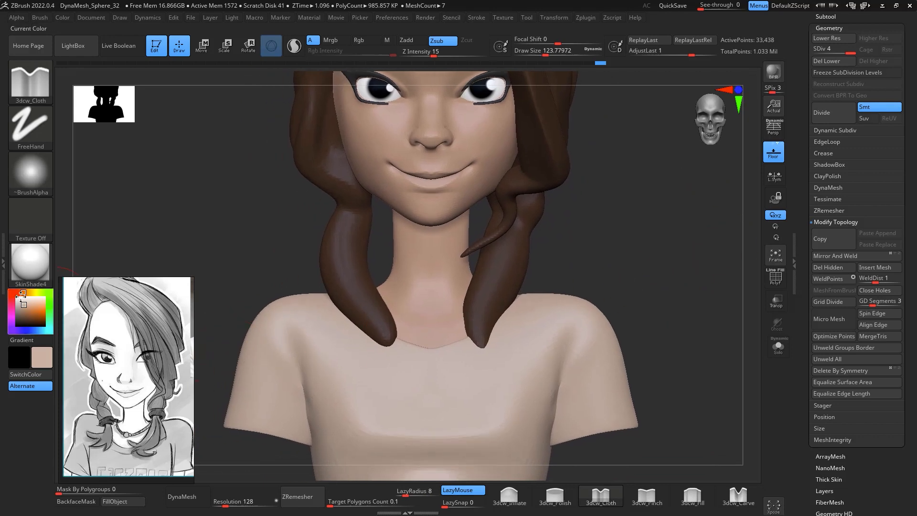
left_click(11, 306)
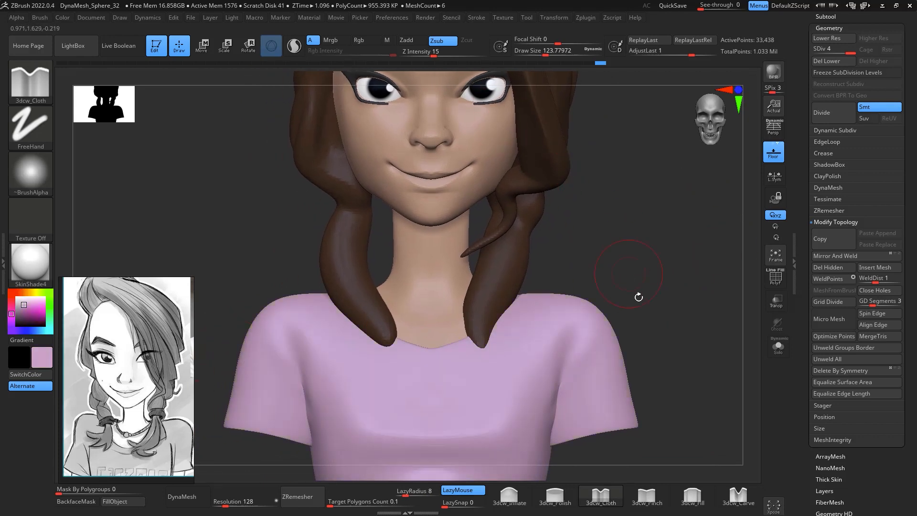
left_click_drag(658, 289, 643, 252, "alt")
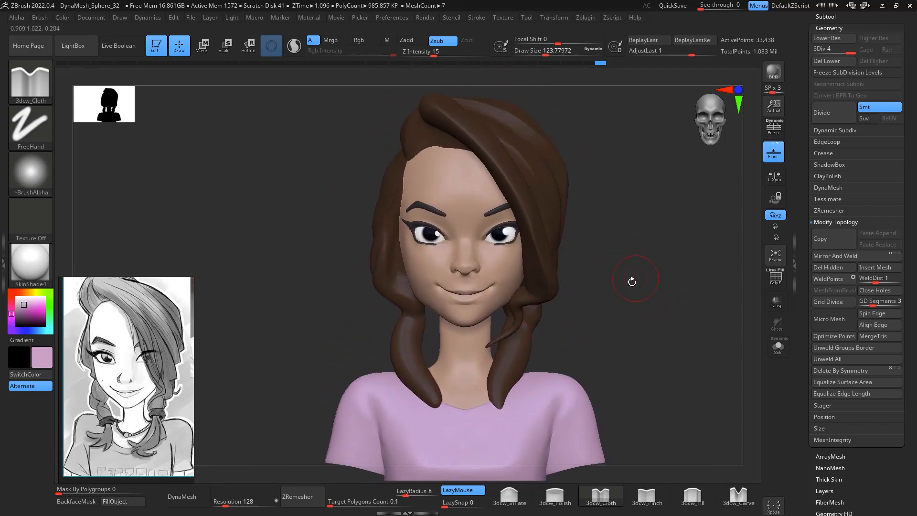
Switch to the Move brush with a draw size of about 338 and pull the T-shirt's shoulders slightly down
key("b")
key("m")
key("v")
key("space")
left_click_drag(612, 317, 626, 310)
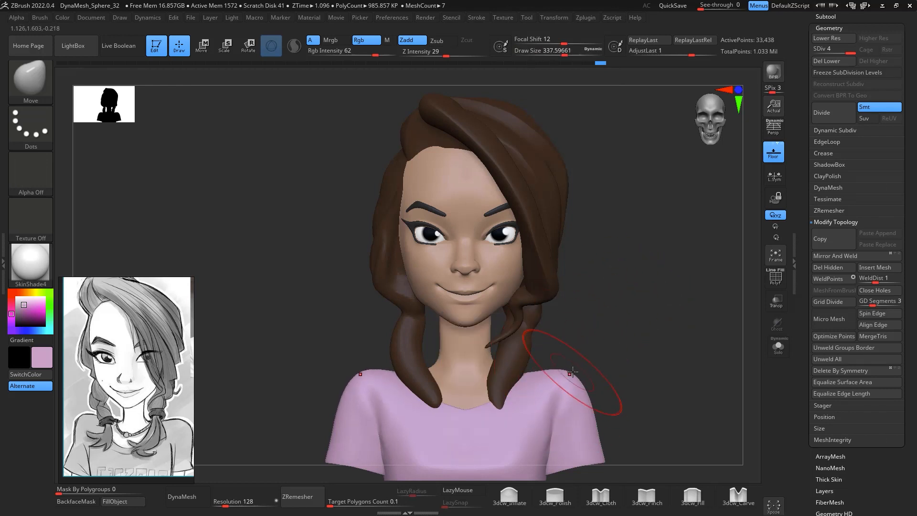
mouse_move(569, 370)
left_mouse_down()
mouse_move(597, 438)
mouse_move(577, 411)
left_mouse_up()
Refine the T-shirt's shoulders and upper back from the side and behind with the Move brush, and check the whole bust
left_click_drag(622, 293, 608, 323)
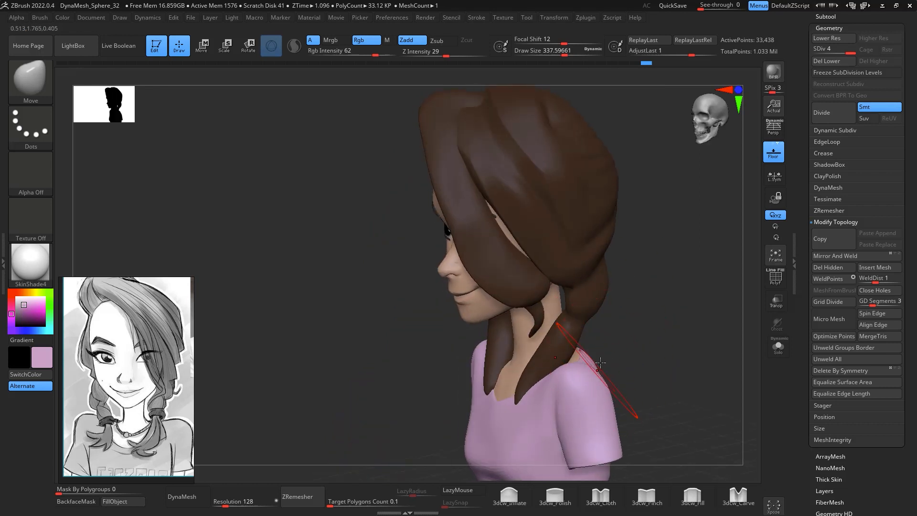
mouse_move(600, 354)
left_mouse_down()
mouse_move(622, 362)
mouse_move(604, 386)
left_mouse_up()
mouse_move(688, 242)
left_mouse_down()
mouse_move(742, 202)
mouse_move(692, 268)
left_mouse_up()
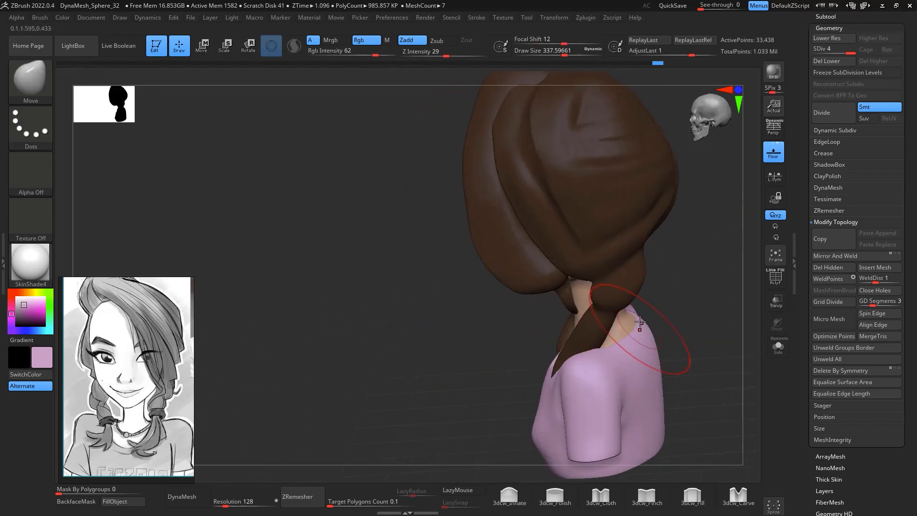
left_click_drag(710, 236, 655, 305)
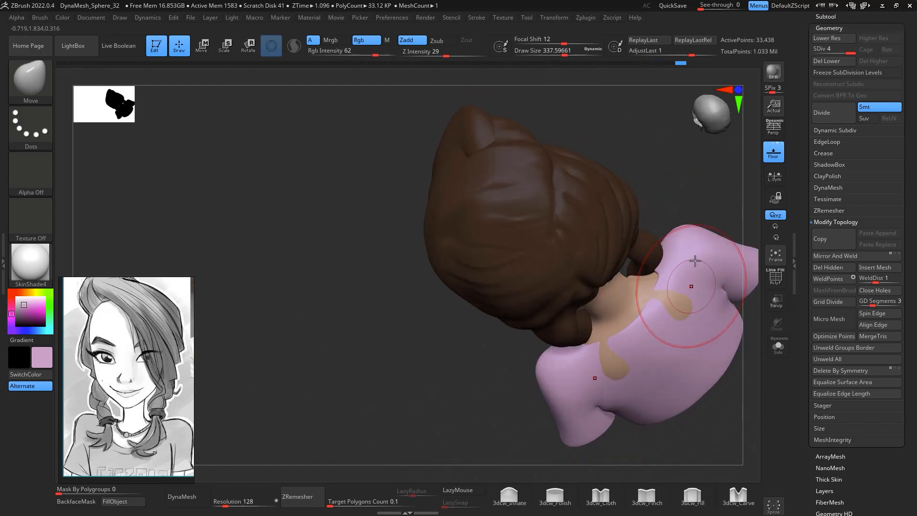
left_click_drag(676, 265, 651, 275)
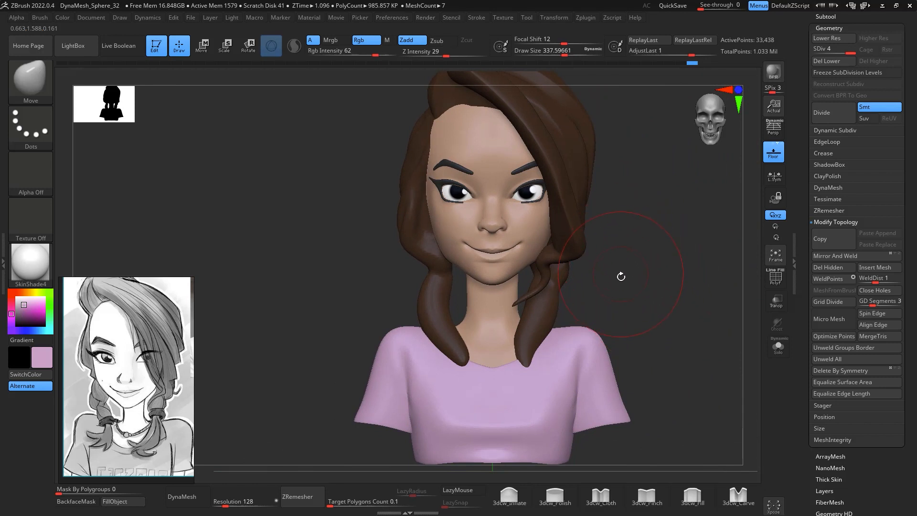
left_click_drag(622, 330, 553, 236)
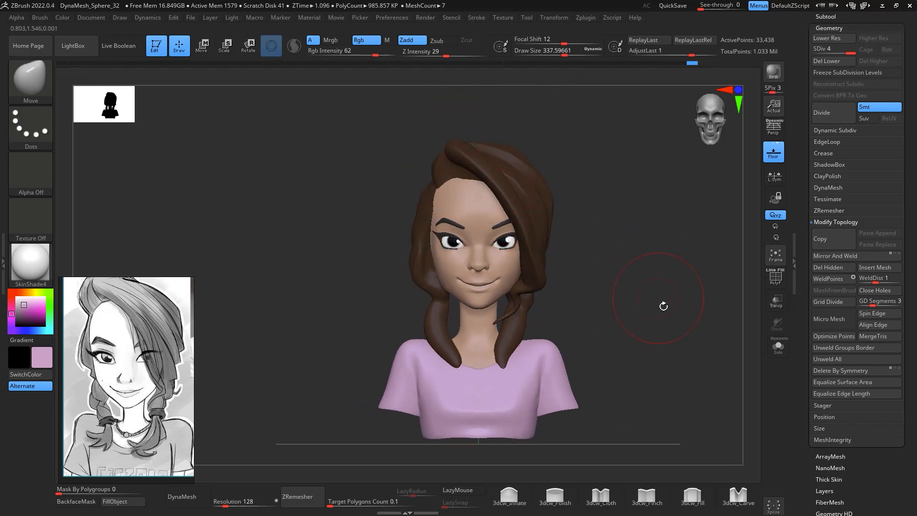
left_click_drag(663, 306, 660, 311)
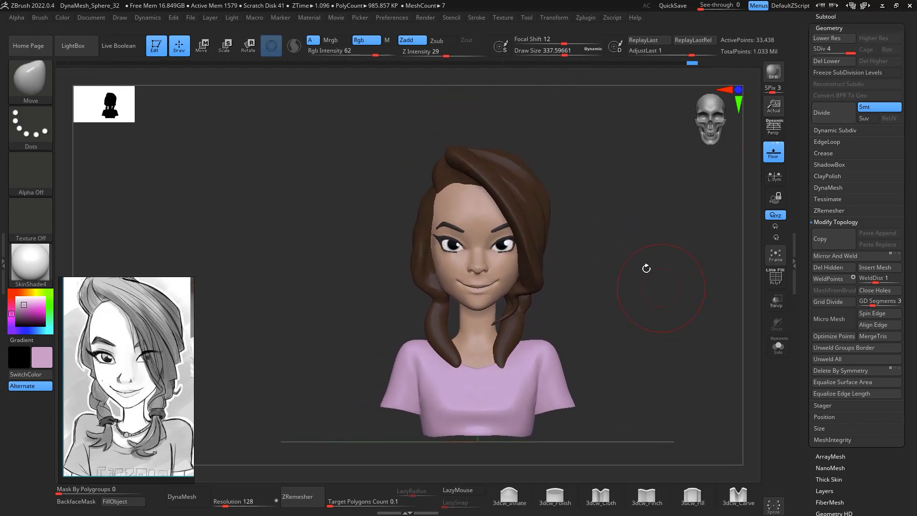
Choose the CurveTube brush, frame the bust more closely and set the draw size to about 65
left_click(31, 79)
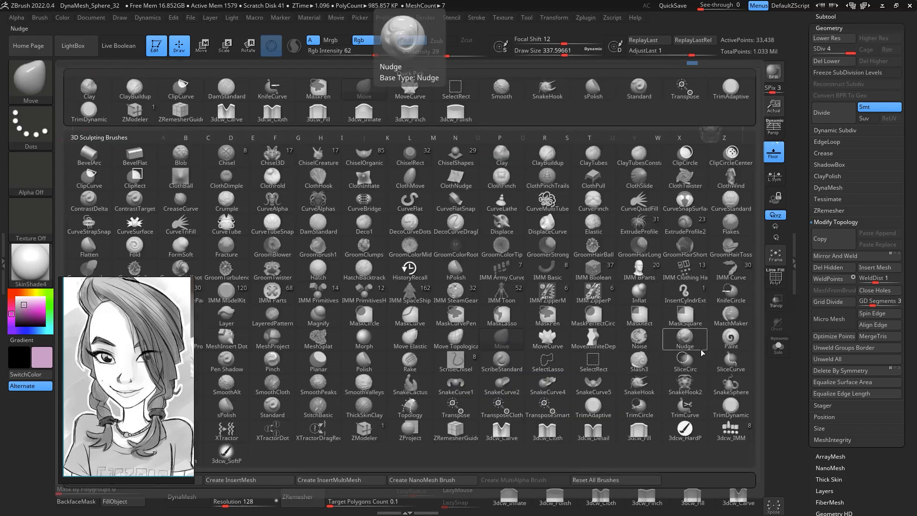
left_click(689, 344)
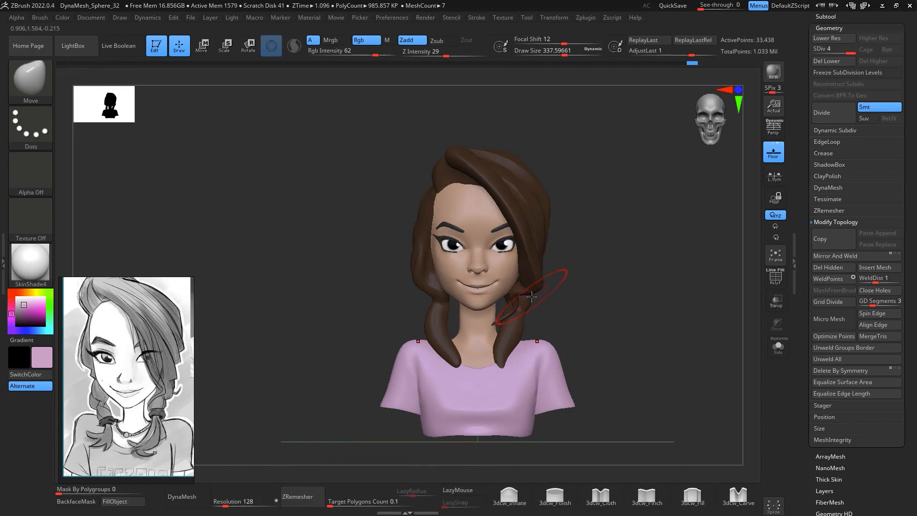
key("alt+Tab")
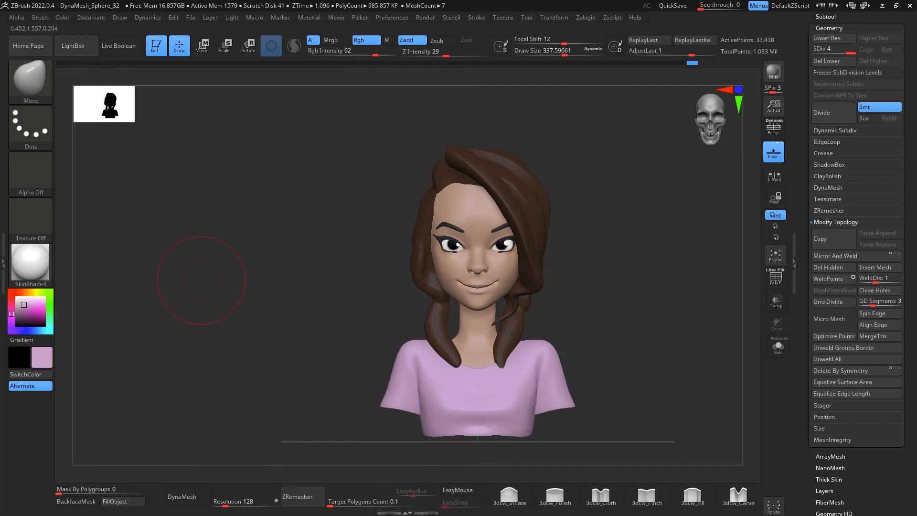
left_click(36, 78)
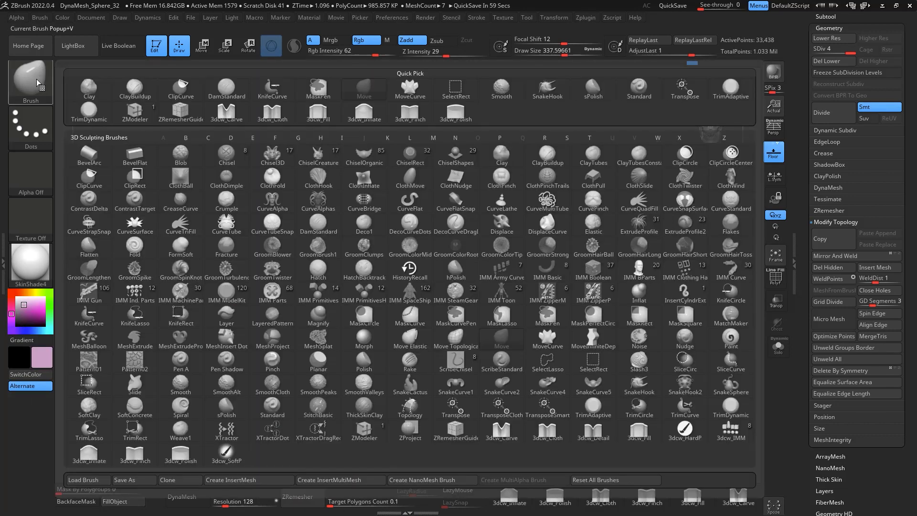
left_click(226, 224)
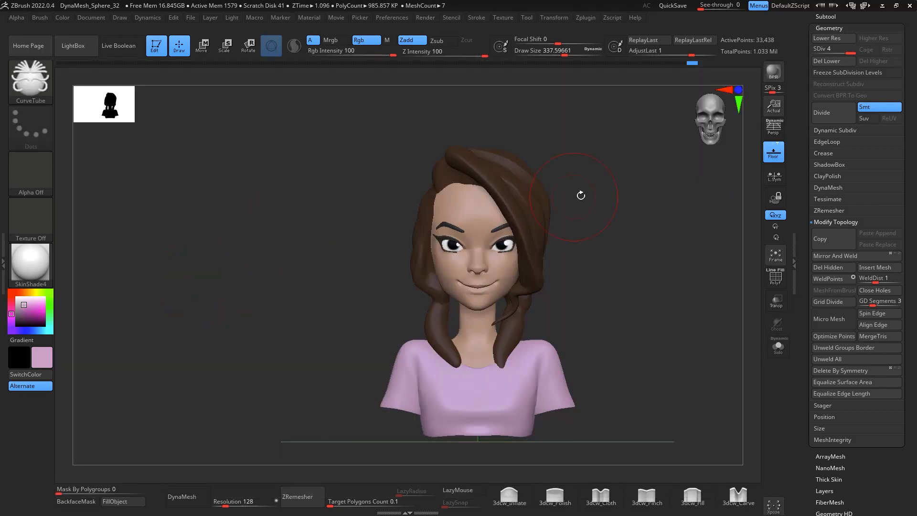
mouse_move(600, 175)
left_mouse_down("alt")
mouse_move(618, 185)
mouse_move(624, 215)
mouse_move(598, 217)
mouse_move(635, 202)
mouse_move(571, 260)
left_mouse_up("alt")
key("space")
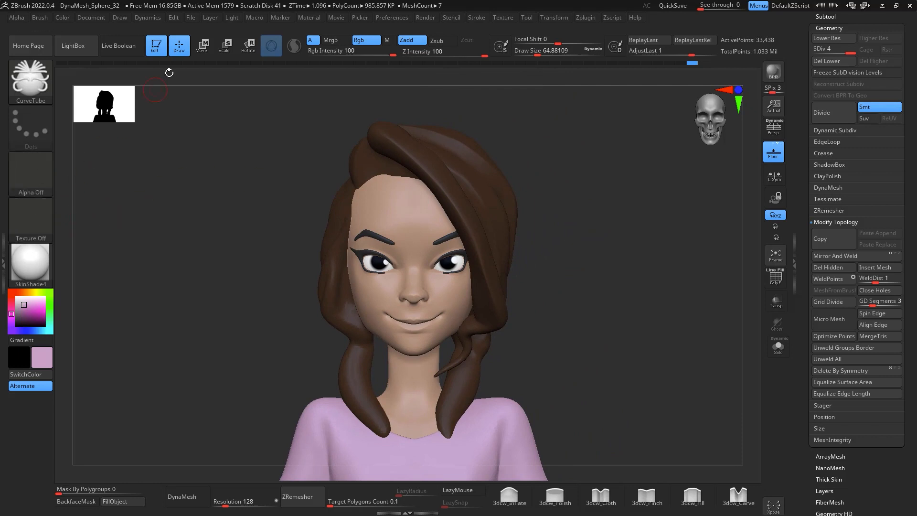
Dock the Stroke palette beside the canvas and expand its Curve Modifiers settings
left_click(4, 262)
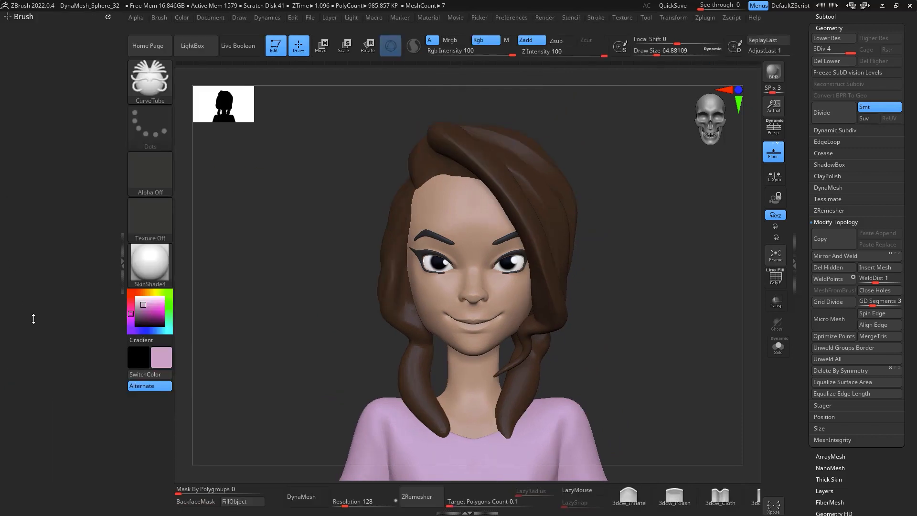
left_click(600, 18)
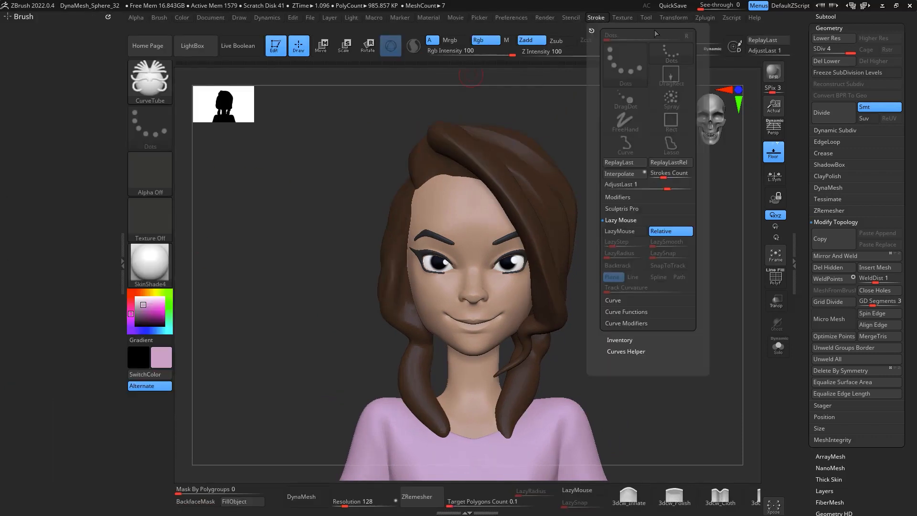
mouse_move(591, 31)
left_mouse_down()
mouse_move(191, 111)
mouse_move(57, 34)
left_mouse_up()
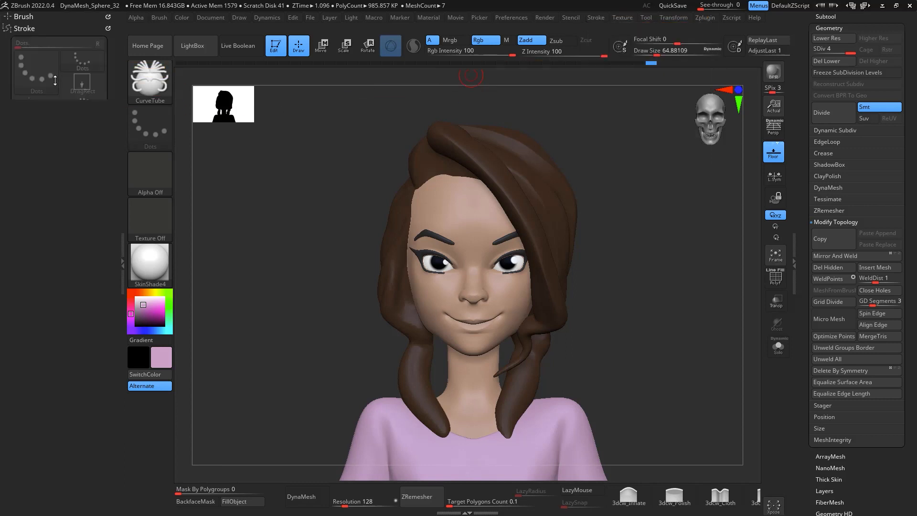
left_click(53, 320)
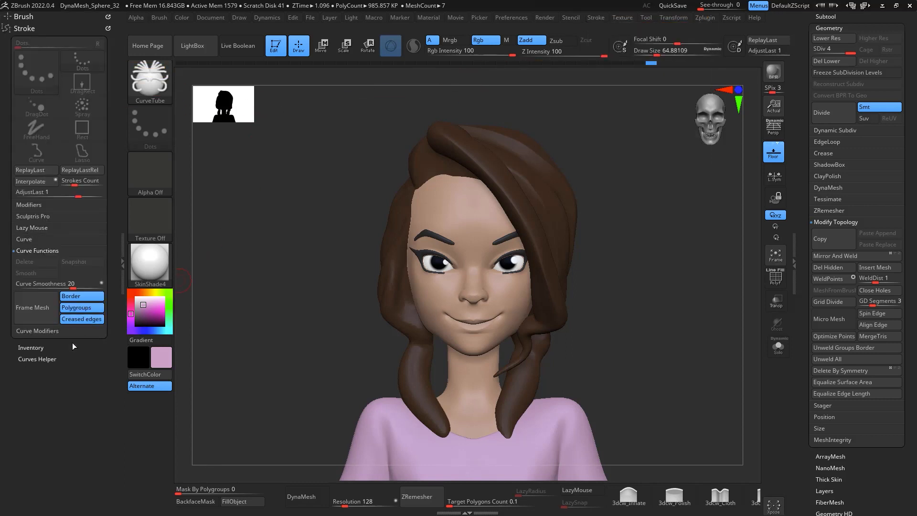
left_click(38, 330)
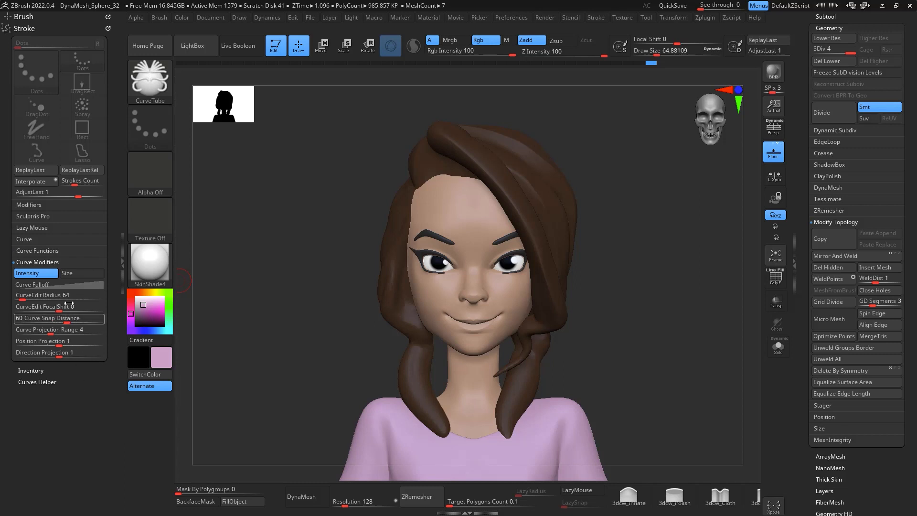
Enable Size in the curve modifiers and reverse the Curve Falloff so it starts high and descends to a low end
left_click(81, 273)
left_click(76, 285)
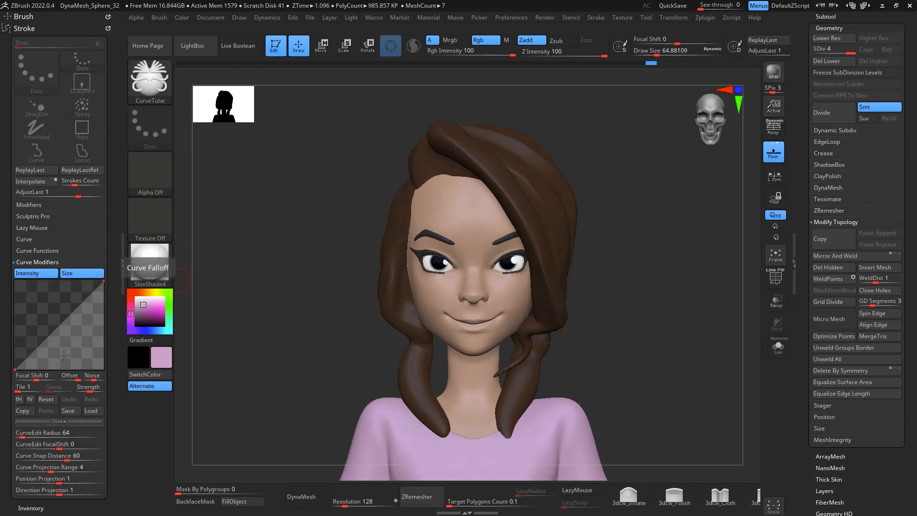
left_click_drag(13, 368, 15, 288)
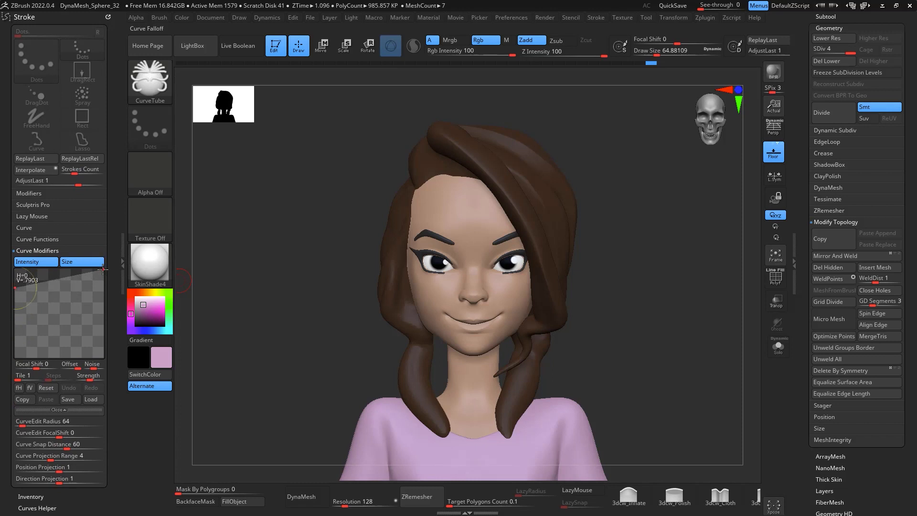
left_click_drag(103, 269, 103, 348)
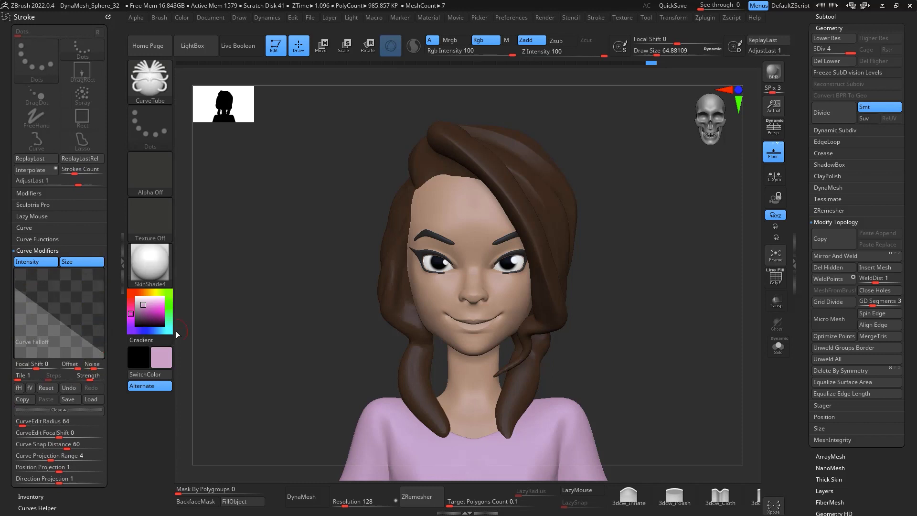
Select the front hair subtool and draw a CurveTube strand from the parting down along the fringe, with a draw size of about 46
key("space")
left_click_drag(519, 223, 511, 223)
left_click_drag(605, 156, 620, 108)
left_click(833, 18)
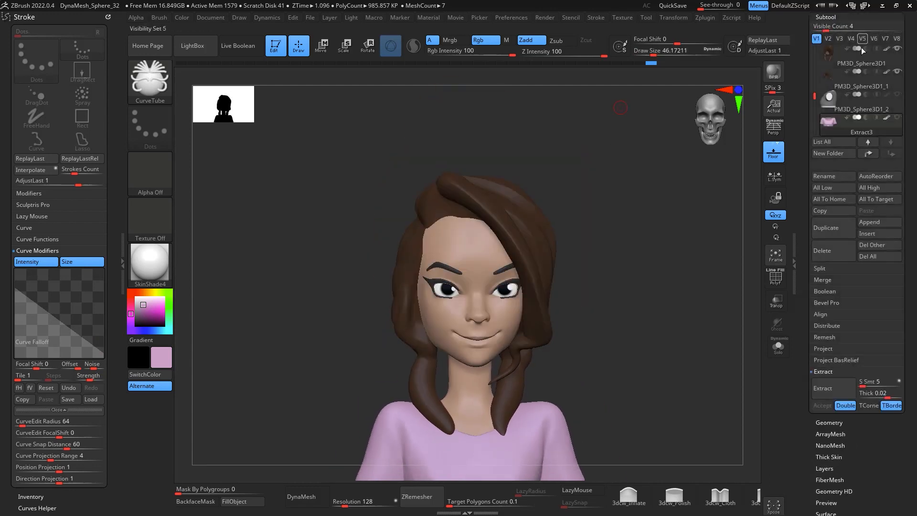
left_click(849, 75)
left_click_drag(646, 243, 662, 212)
left_click(897, 118)
mouse_move(415, 169)
left_mouse_down()
mouse_move(575, 158)
mouse_move(527, 152)
left_mouse_up()
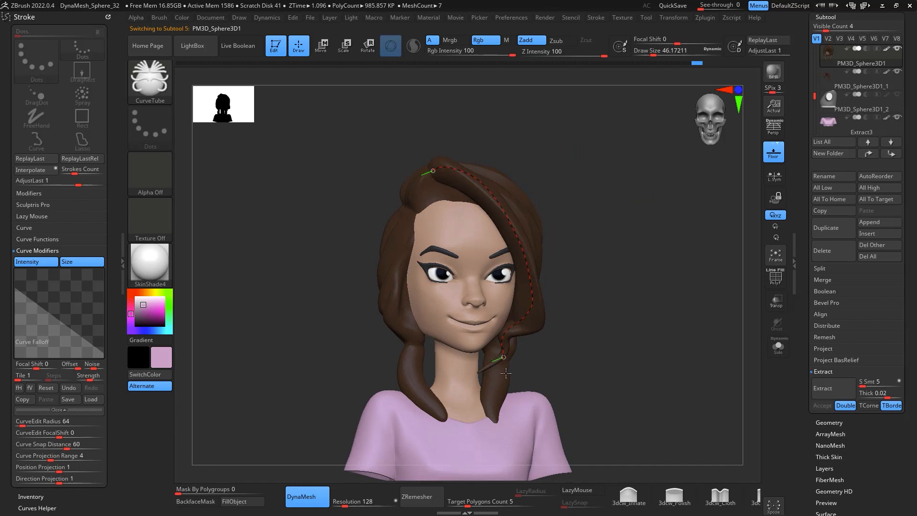
Pull the strand's curve forward from the side with a radius of about 176 and rebuild the tube at draw size 46
mouse_move(651, 329)
left_mouse_down()
mouse_move(597, 323)
mouse_move(610, 291)
mouse_move(592, 287)
left_mouse_up()
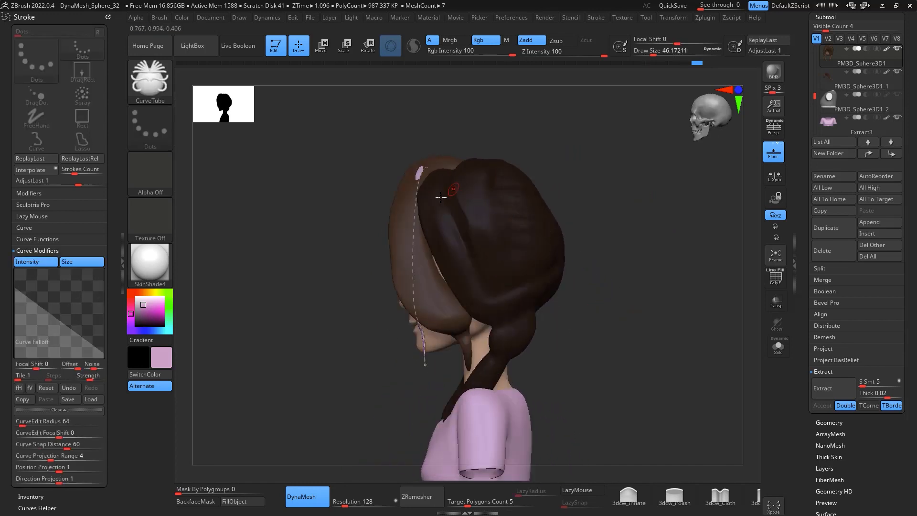
key("space")
left_click_drag(435, 208, 449, 211)
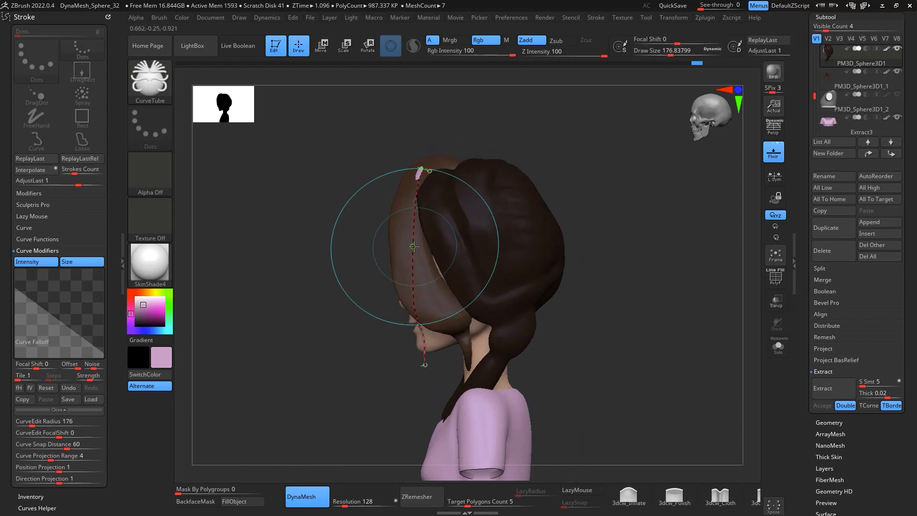
left_click_drag(413, 246, 369, 247)
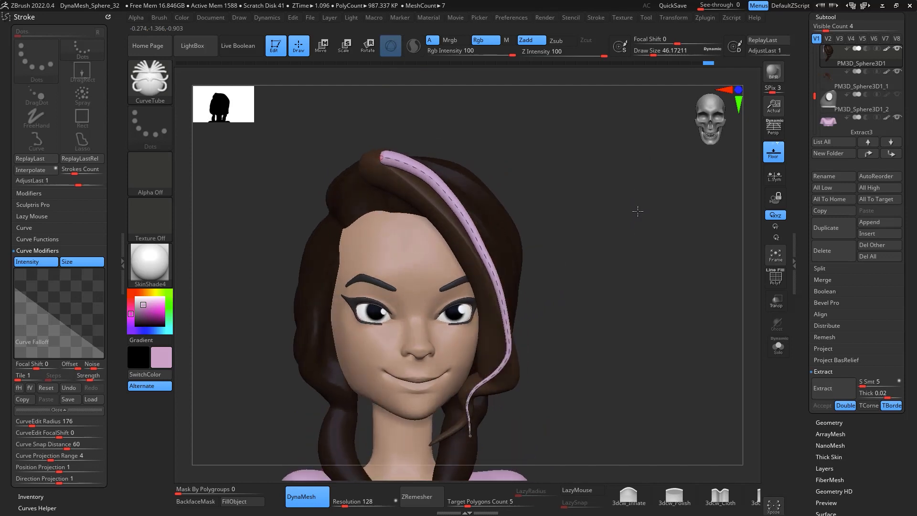
mouse_move(638, 211)
left_mouse_down()
mouse_move(579, 207)
mouse_move(594, 219)
mouse_move(626, 198)
left_mouse_up()
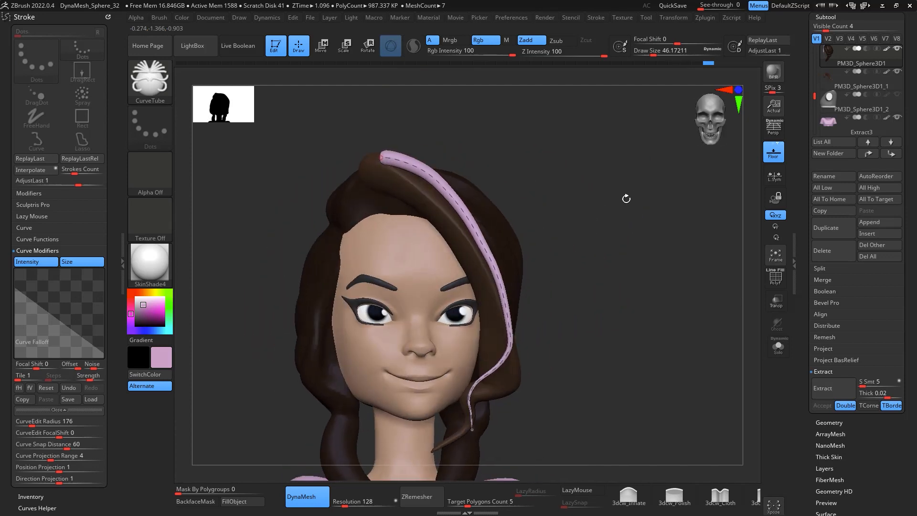
left_click_drag(573, 175, 618, 190)
Switch to the Move brush with a draw size of about 358 and pull the new strand's root back toward the parting
left_click(50, 241)
key("b")
key("m")
key("v")
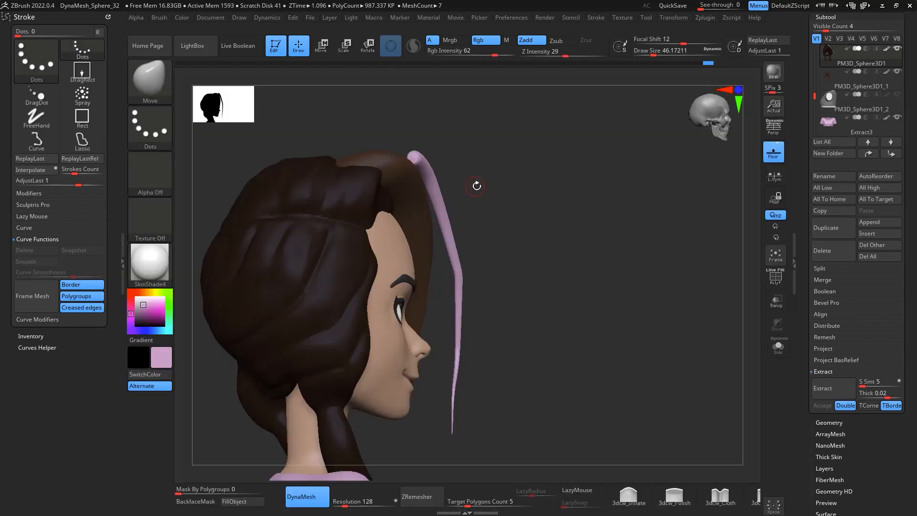
key("space")
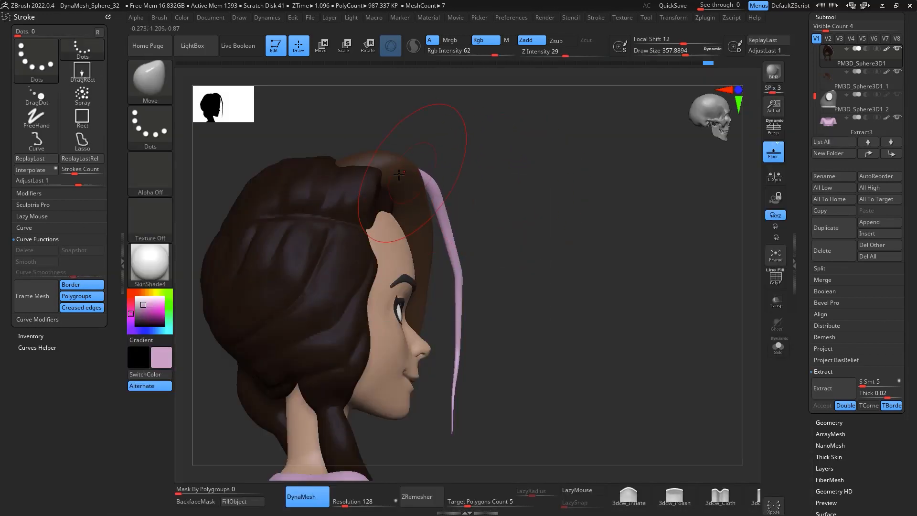
mouse_move(549, 176)
left_mouse_down()
mouse_move(452, 180)
mouse_move(430, 224)
left_mouse_up()
left_click_drag(413, 156, 399, 163)
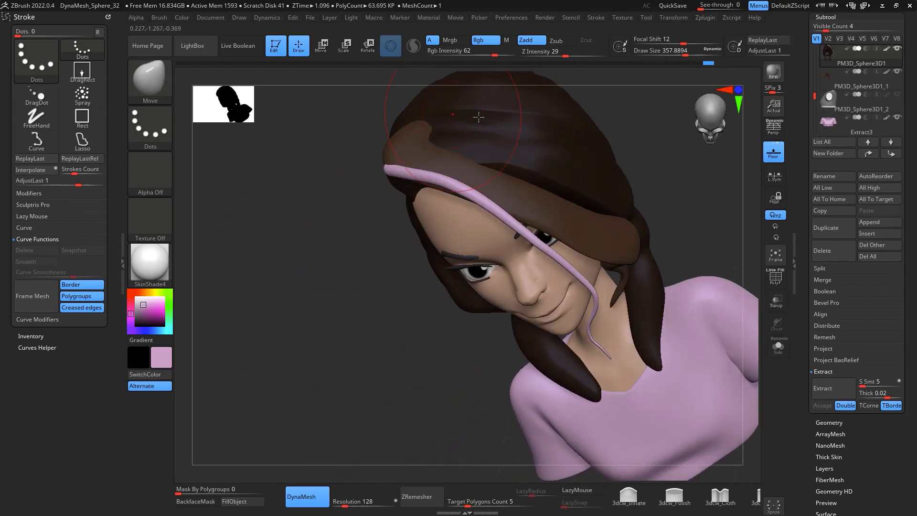
left_click_drag(667, 165, 621, 217)
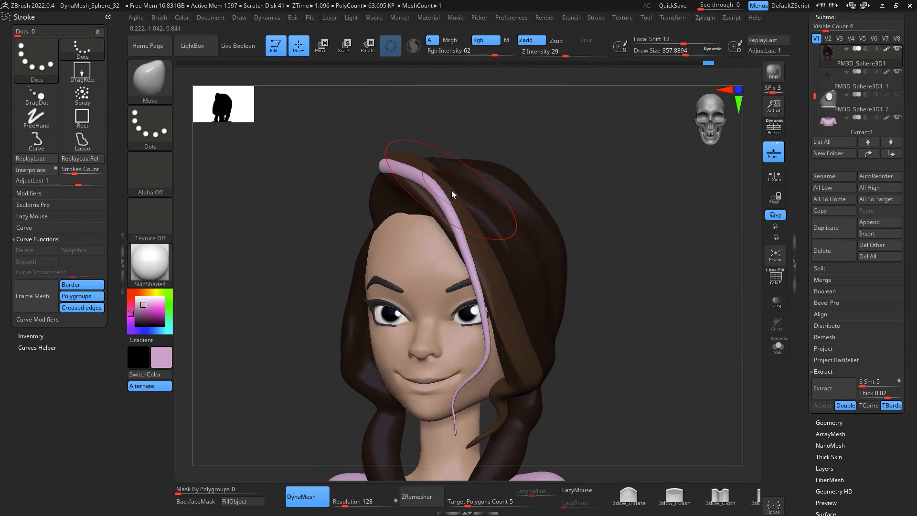
Enlarge the Move brush to a draw size of about 856 and adjust the strand's length along the fringe from the side
key("space")
mouse_move(456, 193)
left_mouse_down()
mouse_move(474, 192)
mouse_move(435, 231)
mouse_move(425, 207)
mouse_move(437, 248)
left_mouse_up()
mouse_move(609, 258)
left_mouse_down()
mouse_move(651, 260)
mouse_move(615, 276)
mouse_move(640, 272)
mouse_move(327, 321)
mouse_move(315, 299)
left_mouse_up()
key("space")
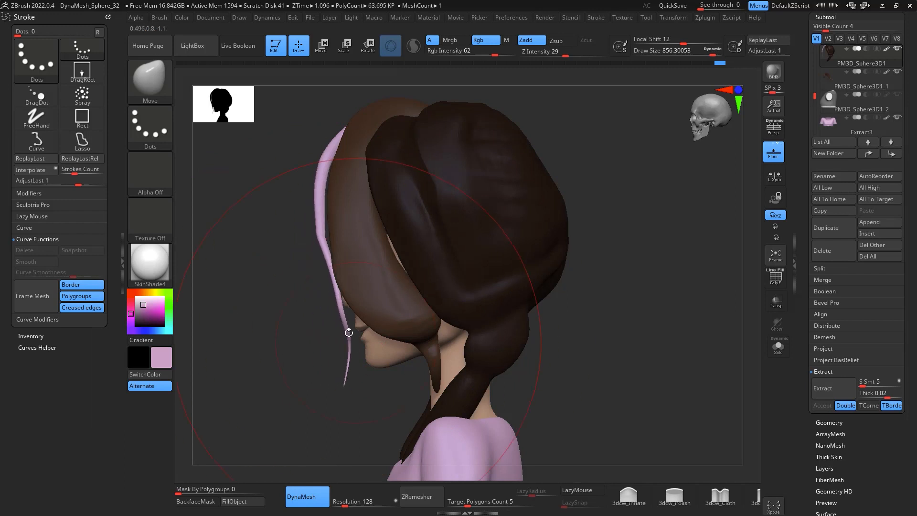
key("shift")
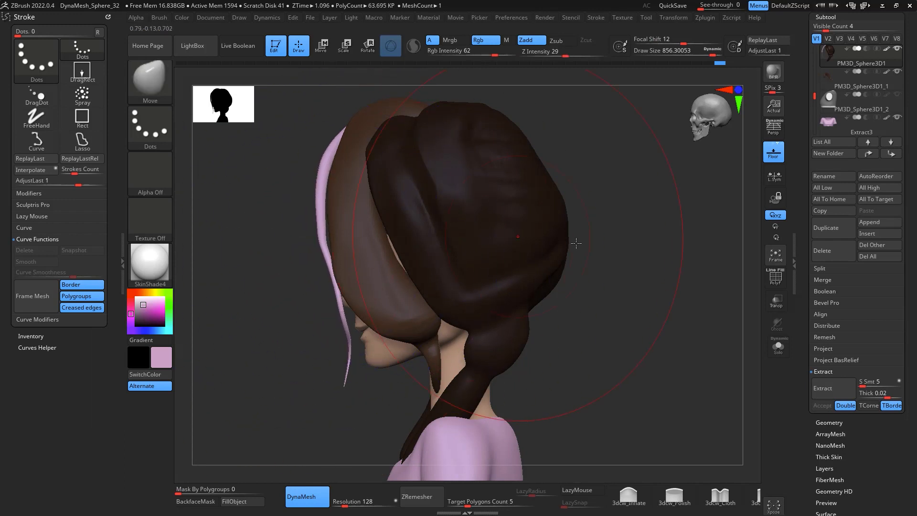
left_click_drag(575, 241, 640, 230, "shift")
left_click_drag(304, 225, 289, 212)
Set the Move brush's draw size to about 453 and bend the strand's upper end back against the hair from the side and below
key("space")
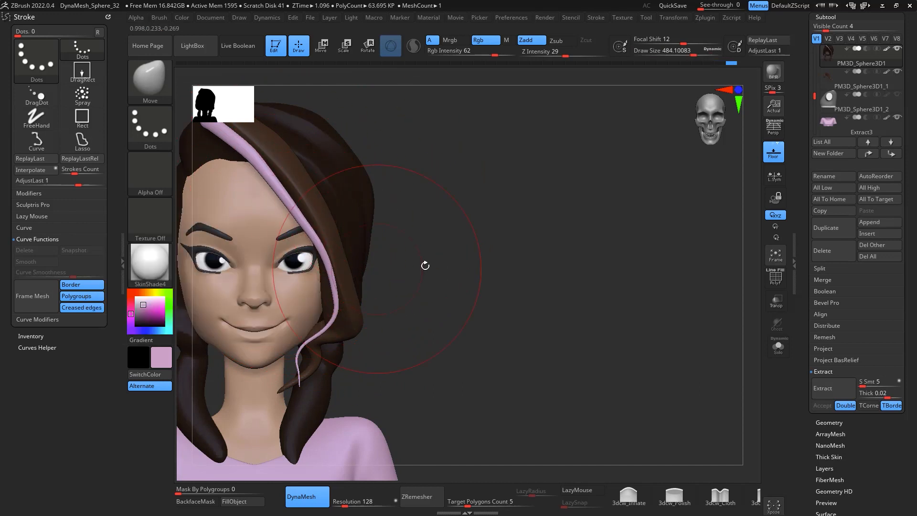
left_click_drag(511, 291, 616, 308, "alt")
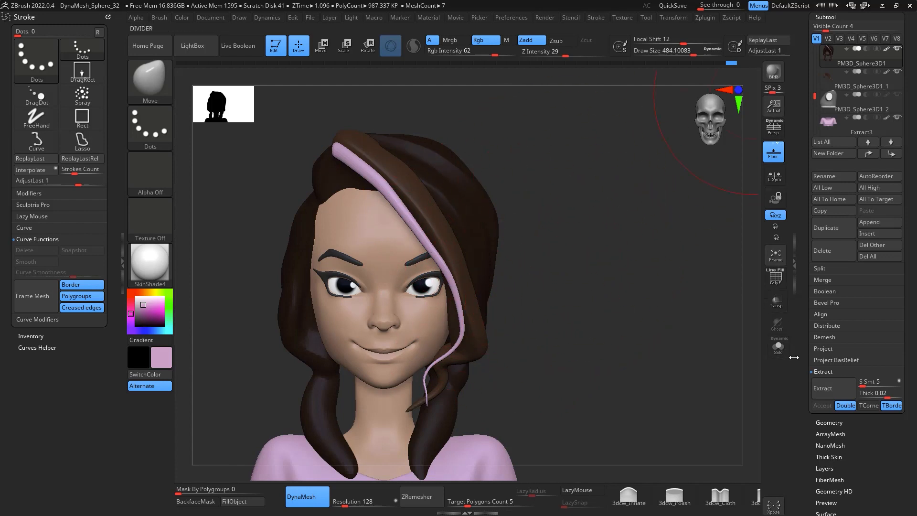
mouse_move(753, 338)
left_mouse_down()
mouse_move(757, 319)
mouse_move(770, 322)
mouse_move(735, 317)
left_mouse_up()
key("space")
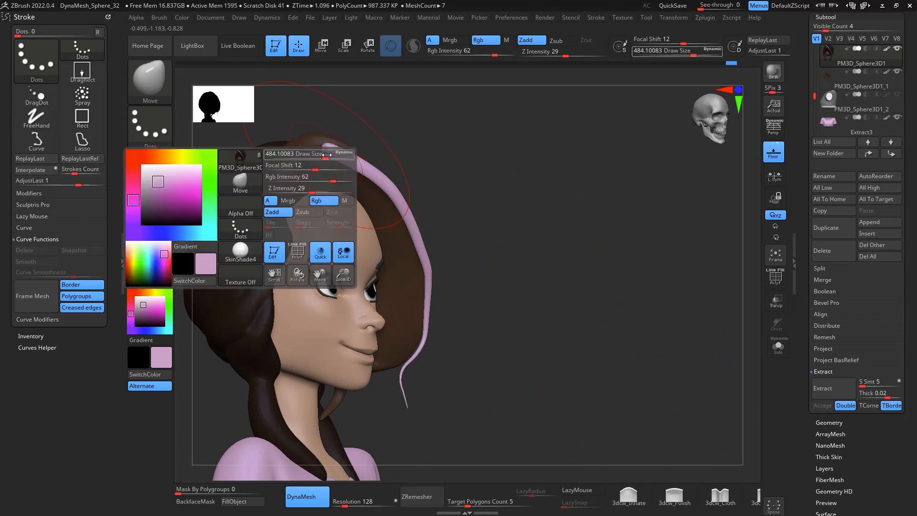
left_click_drag(328, 152, 324, 153)
mouse_move(442, 139)
left_mouse_down()
mouse_move(452, 129)
mouse_move(553, 185)
left_mouse_up()
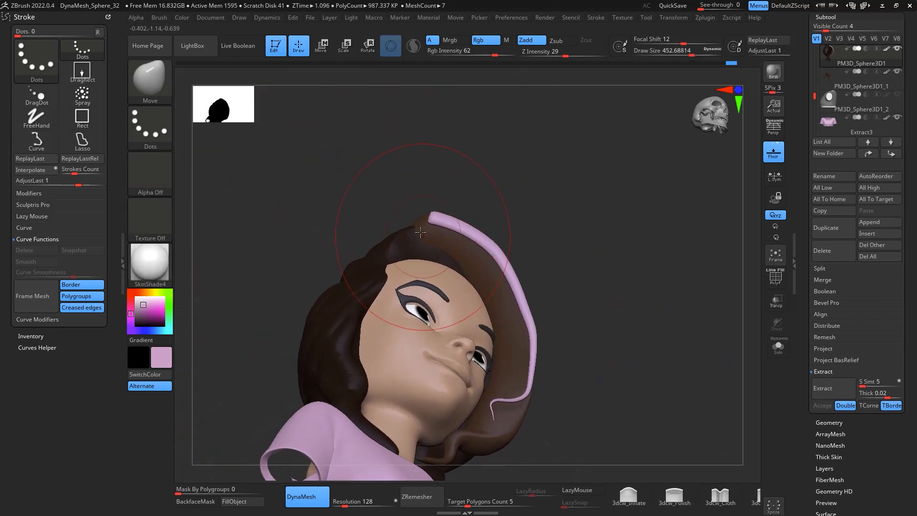
left_click_drag(451, 217, 432, 236)
left_click_drag(541, 166, 554, 229)
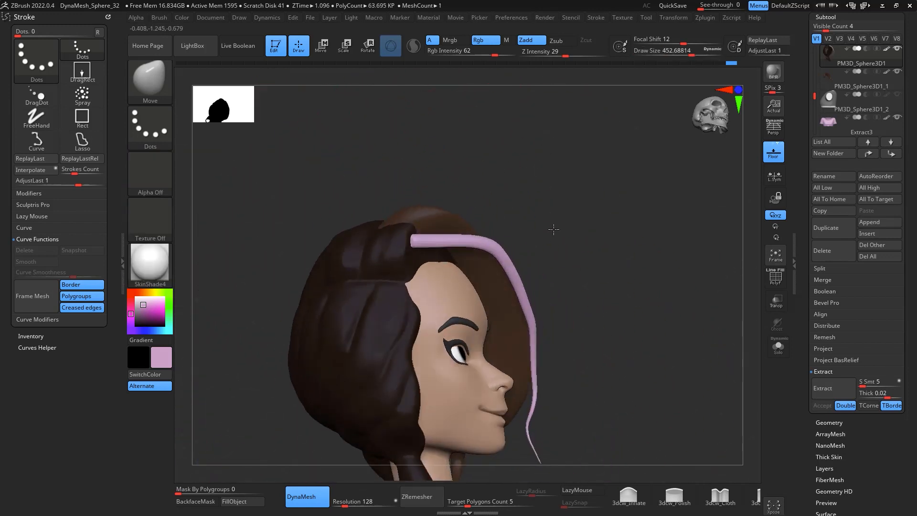
mouse_move(459, 233)
left_mouse_down()
mouse_move(527, 163)
mouse_move(487, 193)
left_mouse_up()
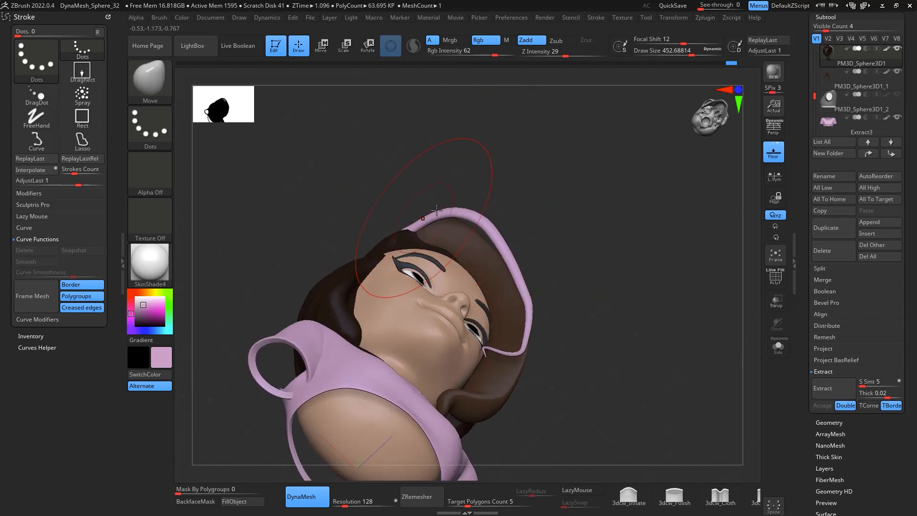
left_click_drag(534, 229, 639, 268)
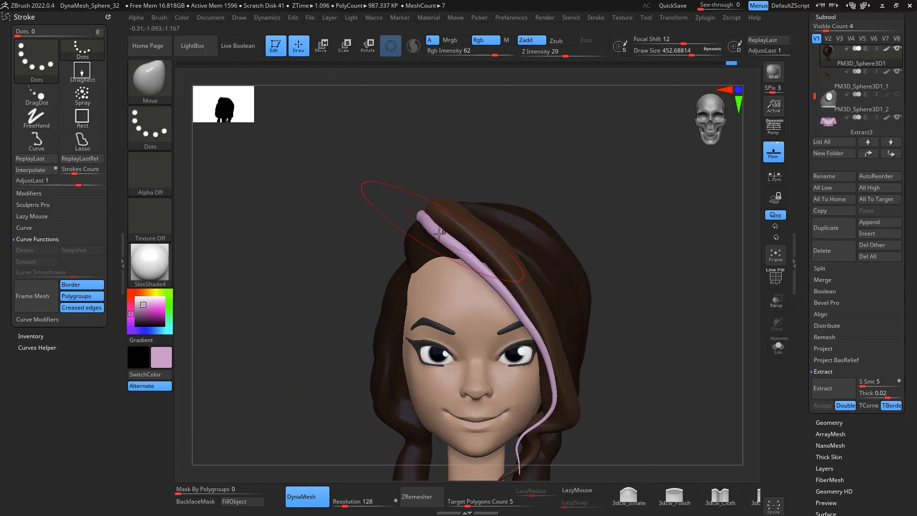
Refine the strand's root from above with the Move brush at a draw size of about 305, and choose the 3dcw_Inflate brush
mouse_move(625, 197)
left_mouse_down()
mouse_move(614, 321)
mouse_move(597, 301)
left_mouse_up()
key("space")
left_click_drag(466, 214, 454, 214)
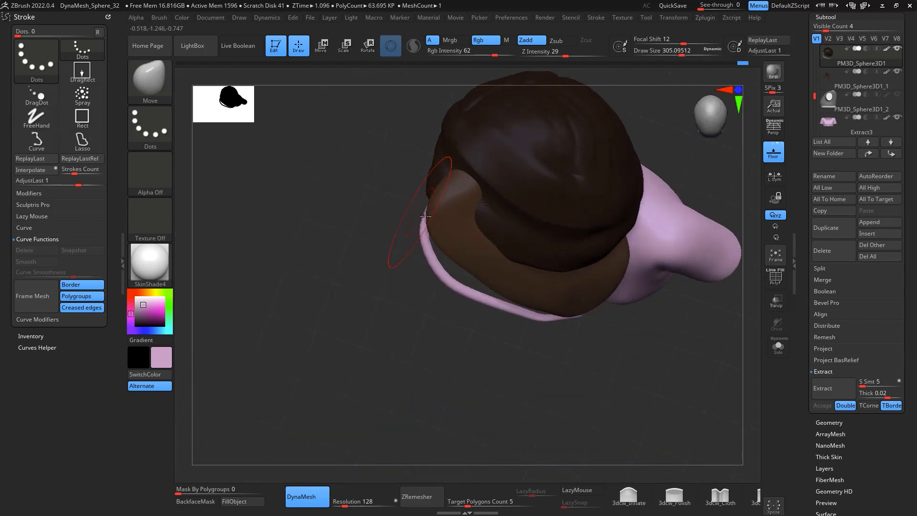
left_click_drag(422, 351, 591, 246)
left_click(634, 499)
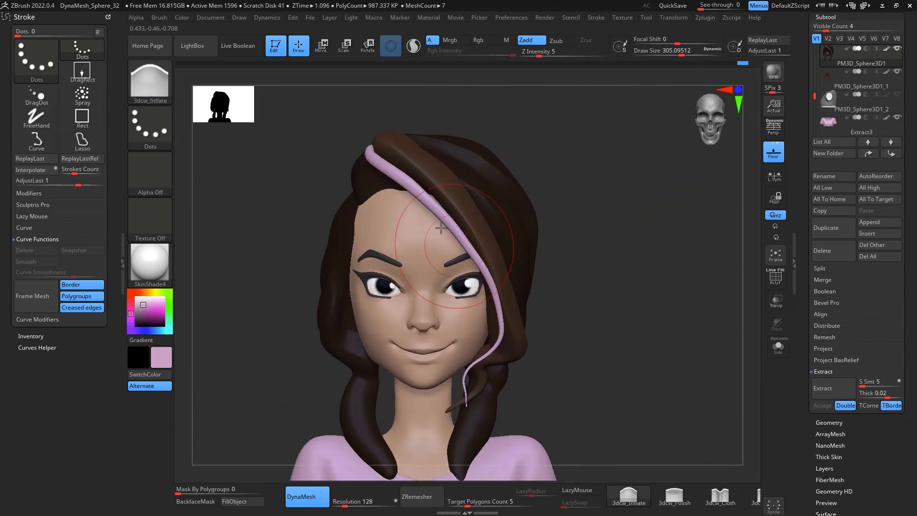
Thicken the new fringe strand with the 3dcw_Inflate brush at a draw size of about 365, and smooth its surface
key("space")
left_click_drag(424, 207, 431, 207)
left_click_drag(397, 174, 489, 291)
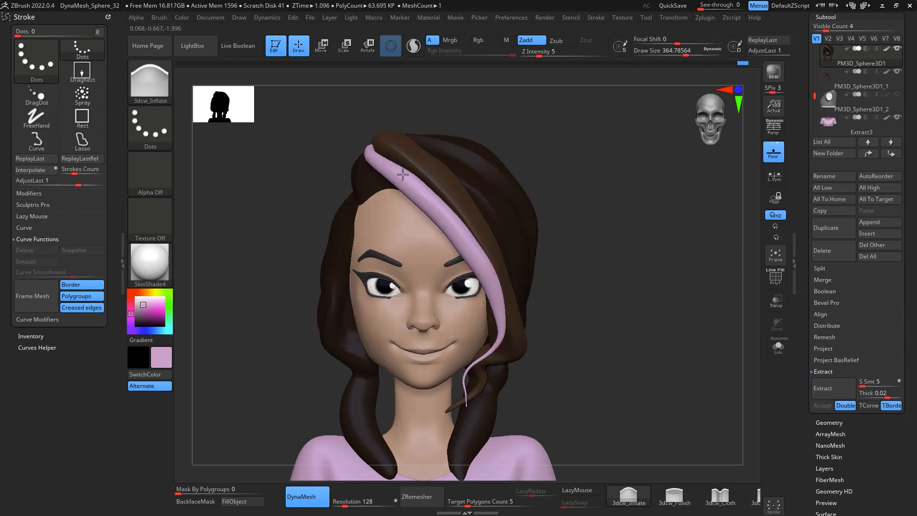
key("ctrl+z")
key("ctrl+z")
key("ctrl+z")
key("ctrl+z")
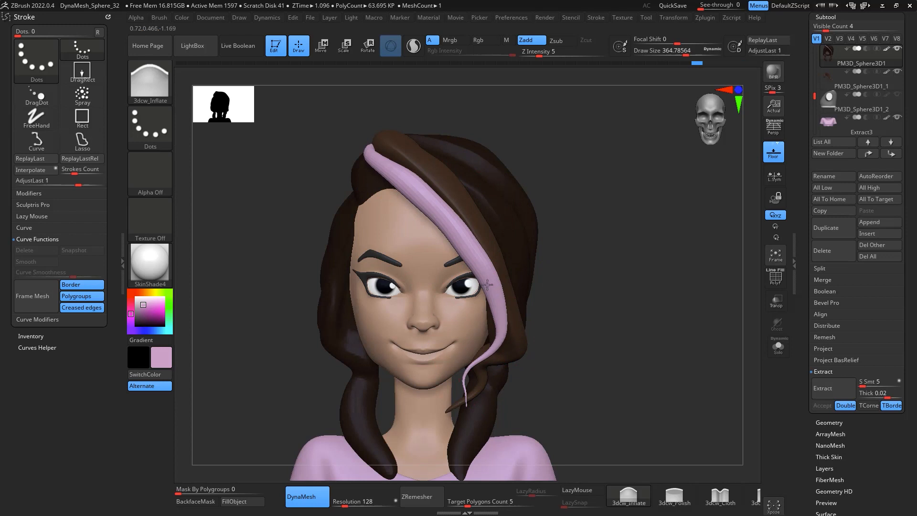
mouse_move(472, 269)
right_mouse_down()
mouse_move(429, 258)
mouse_move(406, 205)
right_mouse_up()
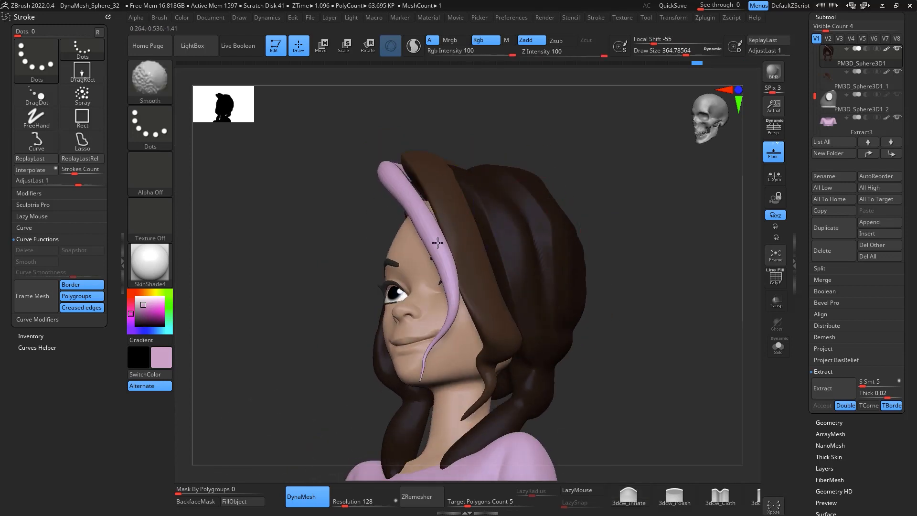
mouse_move(619, 216)
left_mouse_down("shift")
mouse_move(630, 238)
mouse_move(669, 238)
mouse_move(662, 244)
left_mouse_up("shift")
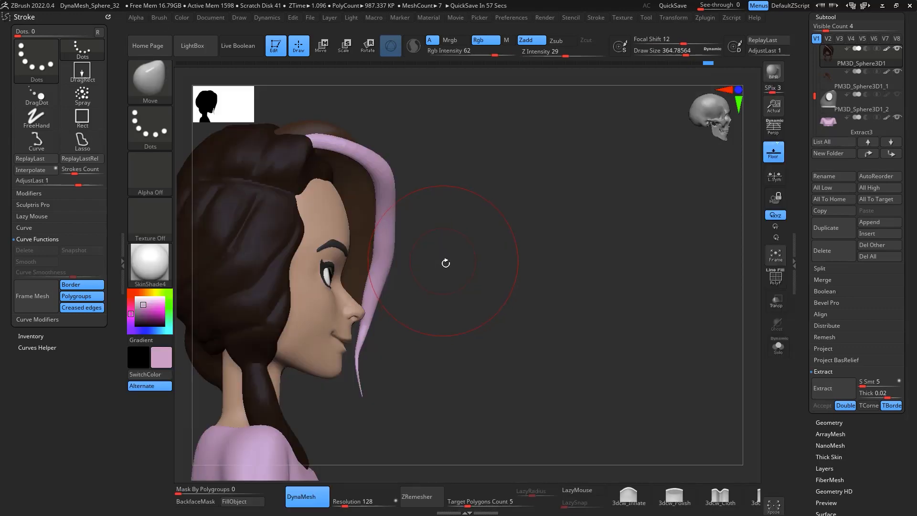
Push the strand back toward the face from the side with the Move brush at a draw size of about 695
key("space")
left_click_drag(444, 263, 467, 263)
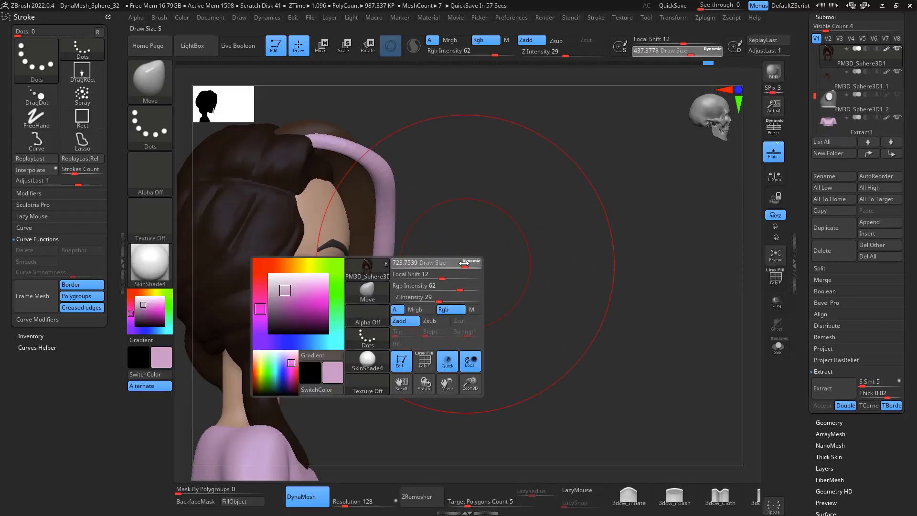
left_click_drag(376, 263, 362, 262)
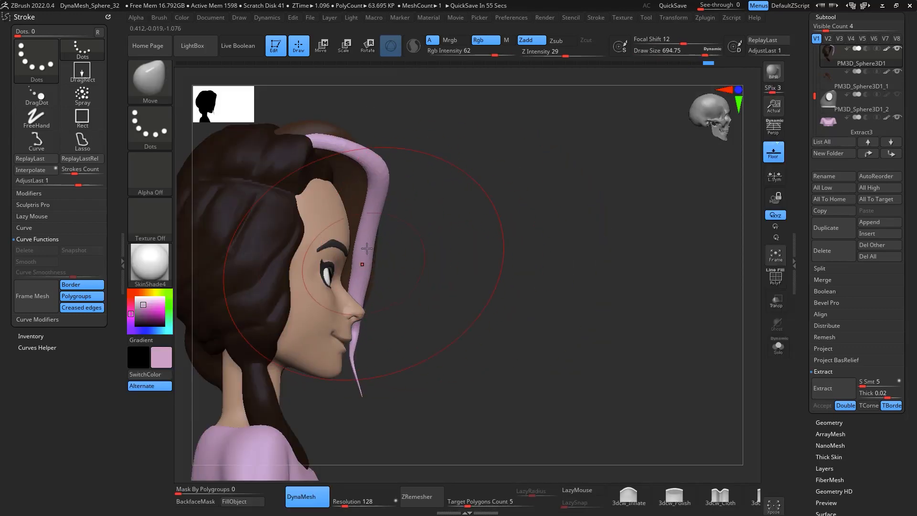
left_click_drag(385, 190, 363, 193)
left_click_drag(554, 260, 477, 261)
mouse_move(311, 206)
left_mouse_down()
mouse_move(287, 173)
mouse_move(292, 152)
mouse_move(306, 168)
left_mouse_up()
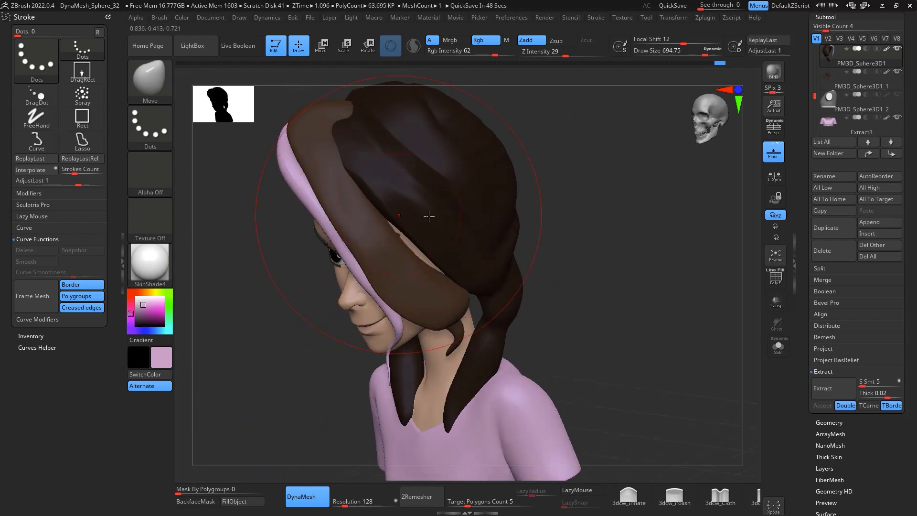
Reduce the Move brush's draw size to about 508 and refine the strand's curve along the fringe from the side and front
left_click_drag(552, 217, 601, 216)
left_click_drag(543, 242, 579, 229)
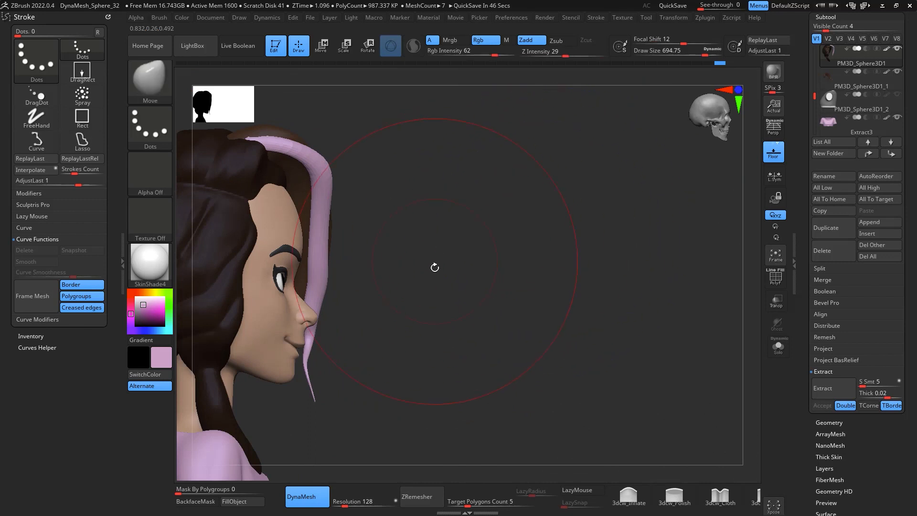
key("space")
left_click_drag(434, 268, 424, 267)
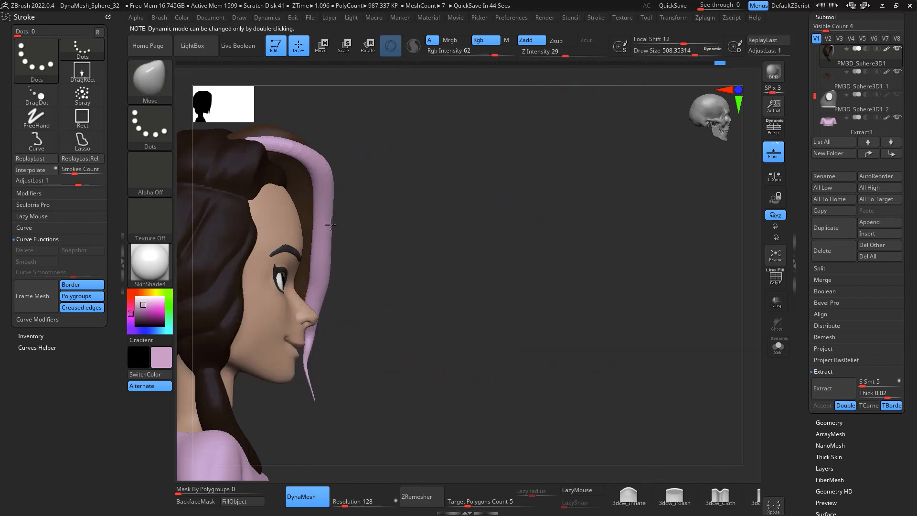
mouse_move(423, 233)
left_mouse_down()
mouse_move(428, 256)
mouse_move(426, 241)
left_mouse_up()
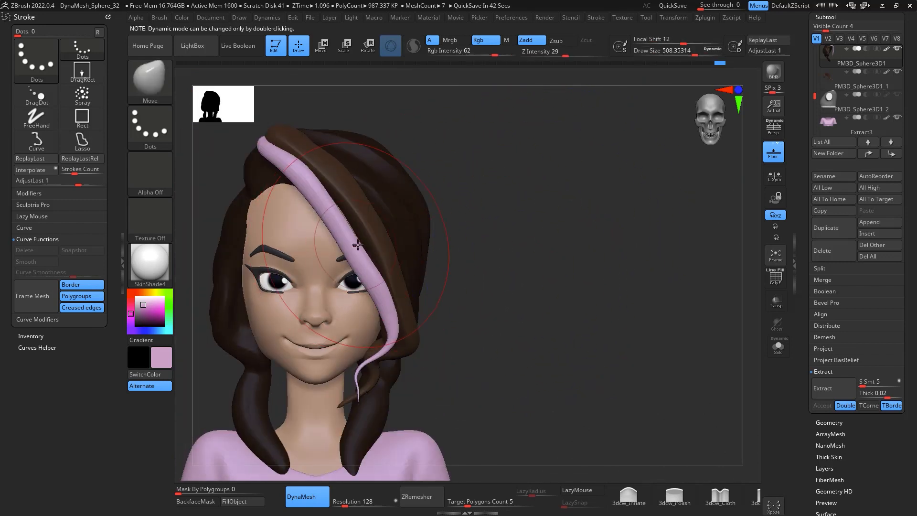
left_click_drag(350, 227, 360, 231)
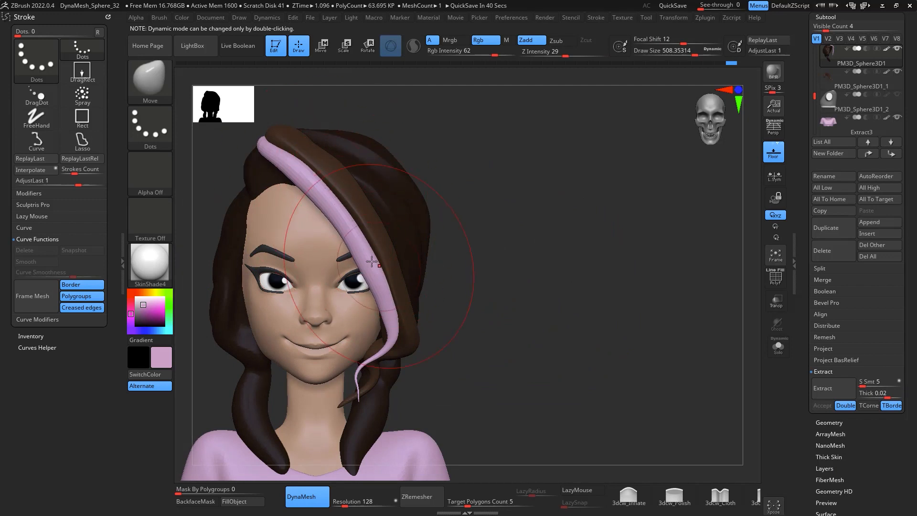
Separate the new strand from the masked hair into its own subtool with Split Masked Points
left_click_drag(616, 266, 603, 297, "alt")
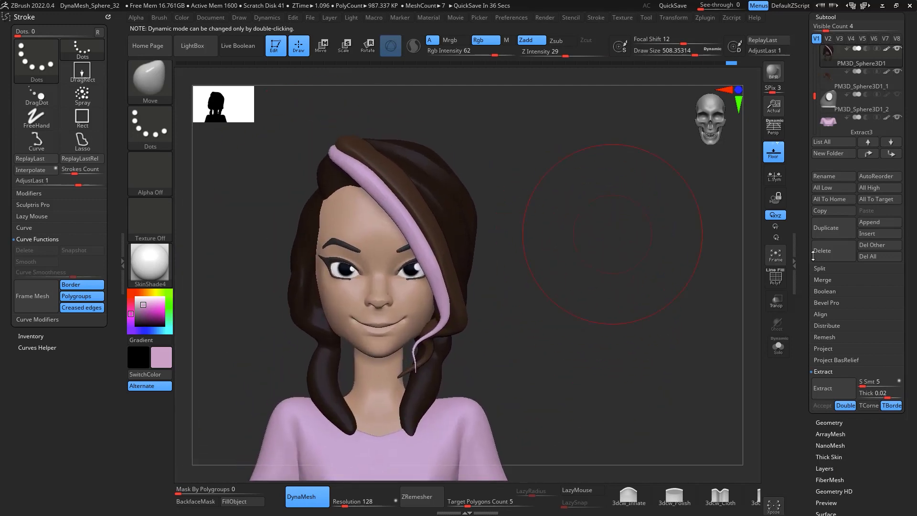
left_click(833, 268)
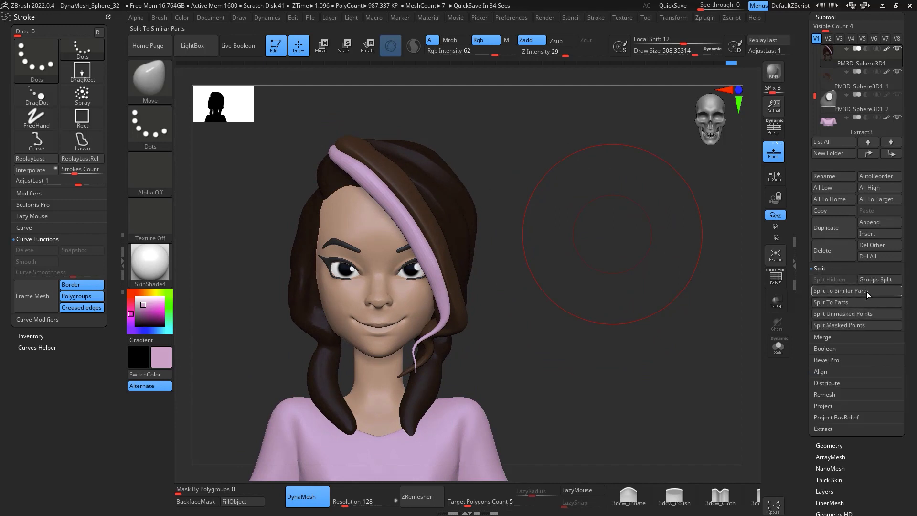
left_click(862, 325)
left_click(864, 329)
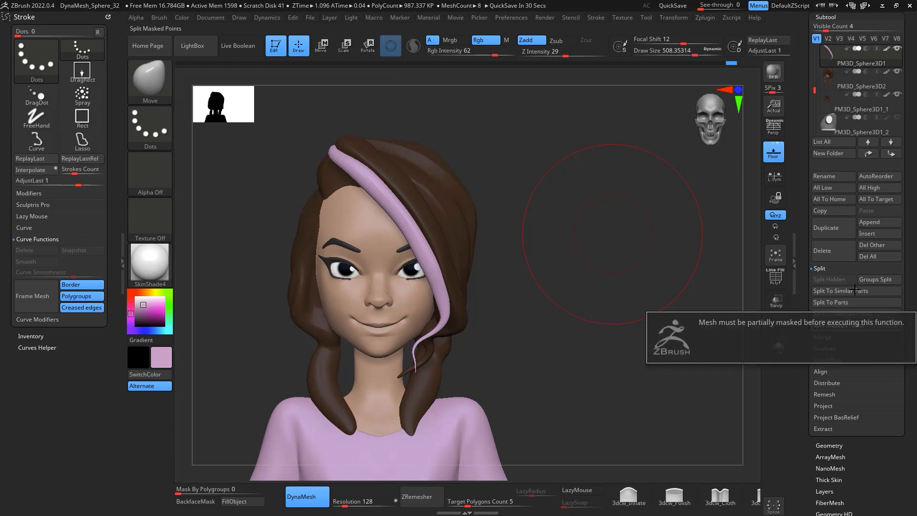
scroll(837, 114, "up", 3)
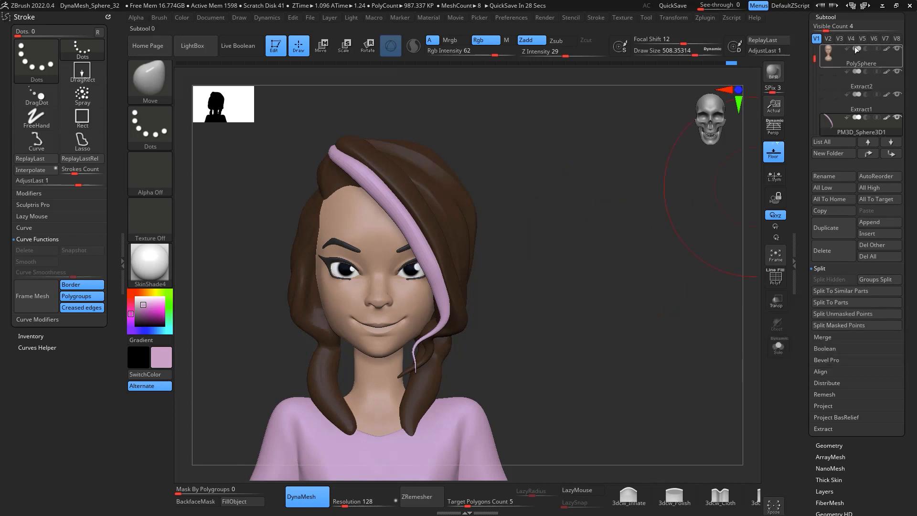
Sample the hair's brown and fill the strand subtool with it at an Rgb Intensity of 100
left_click_drag(642, 232, 610, 249)
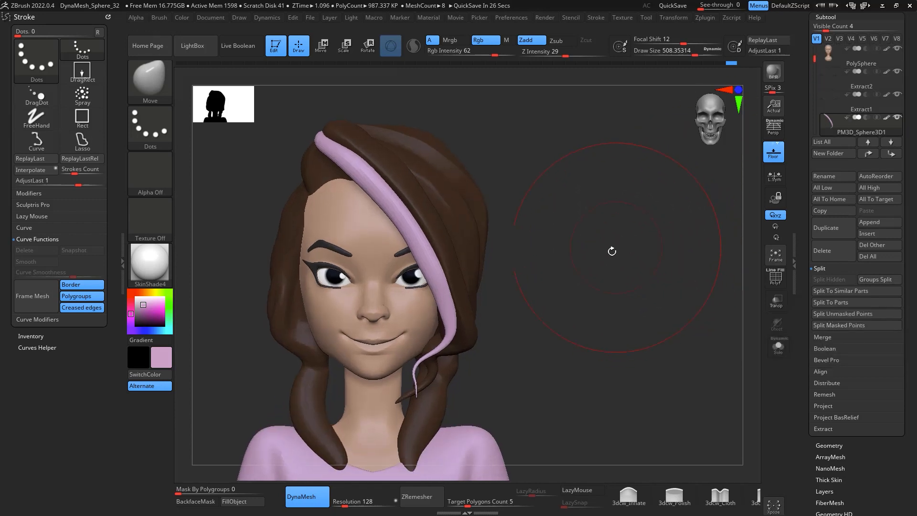
key("c")
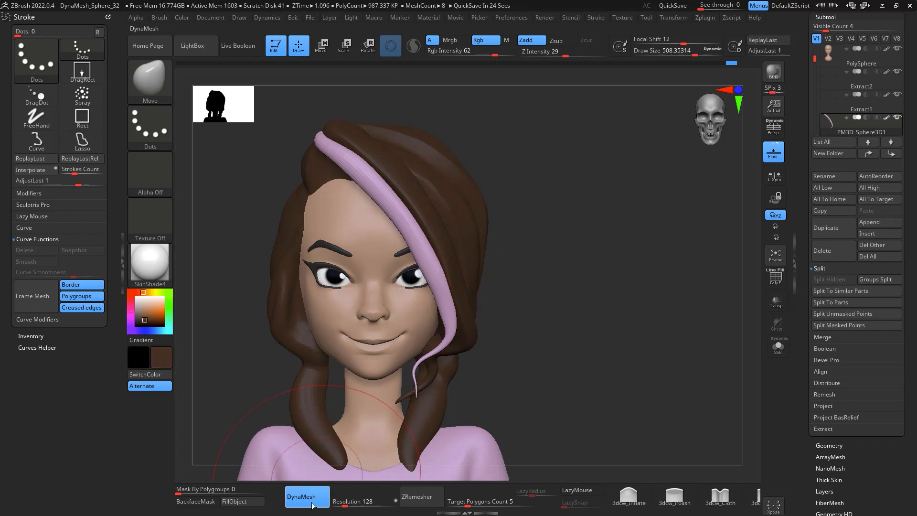
left_click(241, 501)
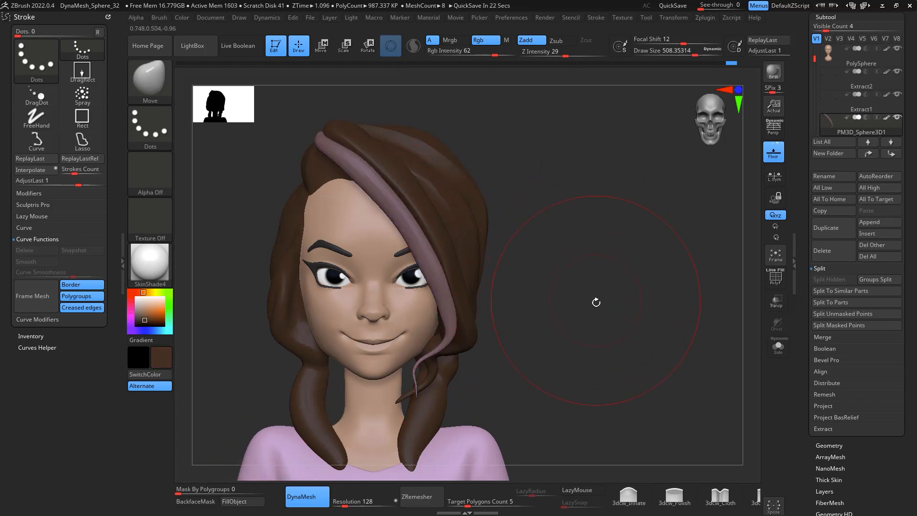
left_click_drag(497, 56, 516, 56)
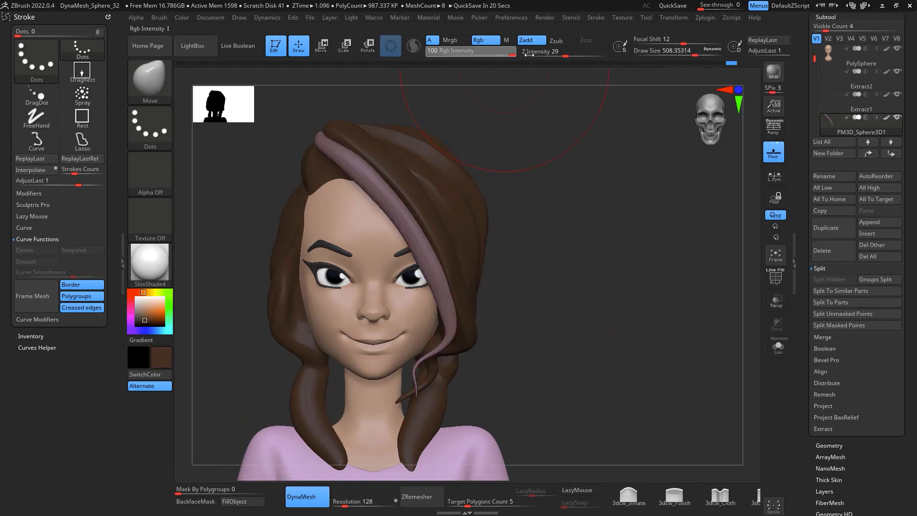
left_click(241, 502)
Make the PolySphere head subtool active and collapse the stroke settings to enlarge the canvas
right_click_drag(616, 316, 612, 275, "ctrl")
right_click_drag(619, 329, 649, 274)
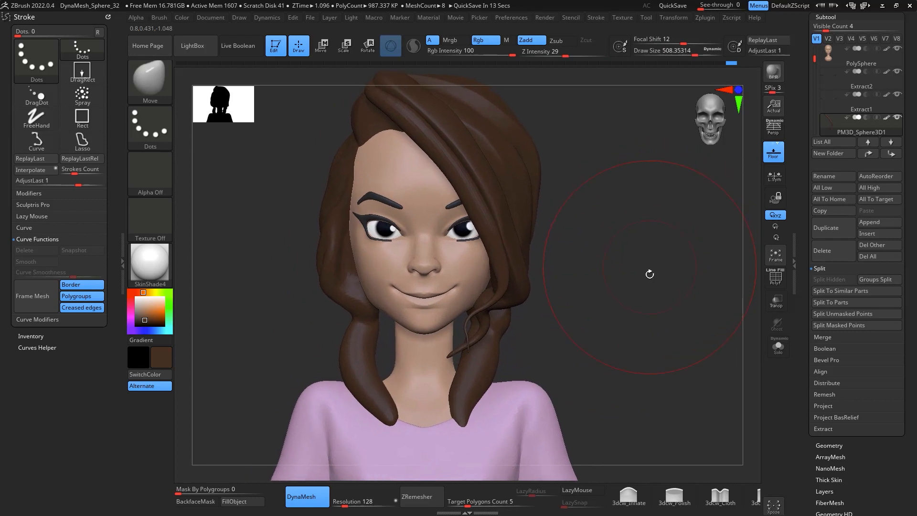
right_click_drag(573, 270, 593, 244, "alt")
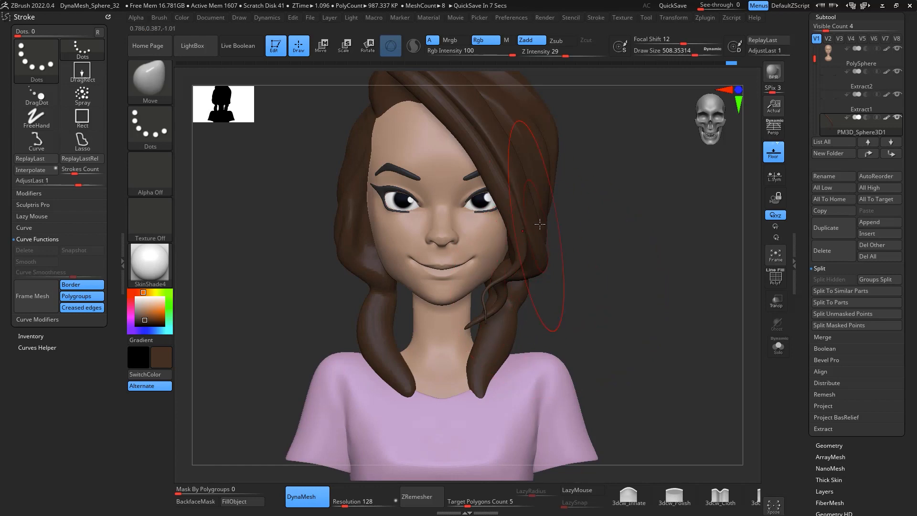
mouse_move(646, 223)
left_mouse_down()
mouse_move(680, 199)
mouse_move(697, 231)
mouse_move(677, 211)
mouse_move(687, 177)
left_mouse_up()
left_click(840, 56)
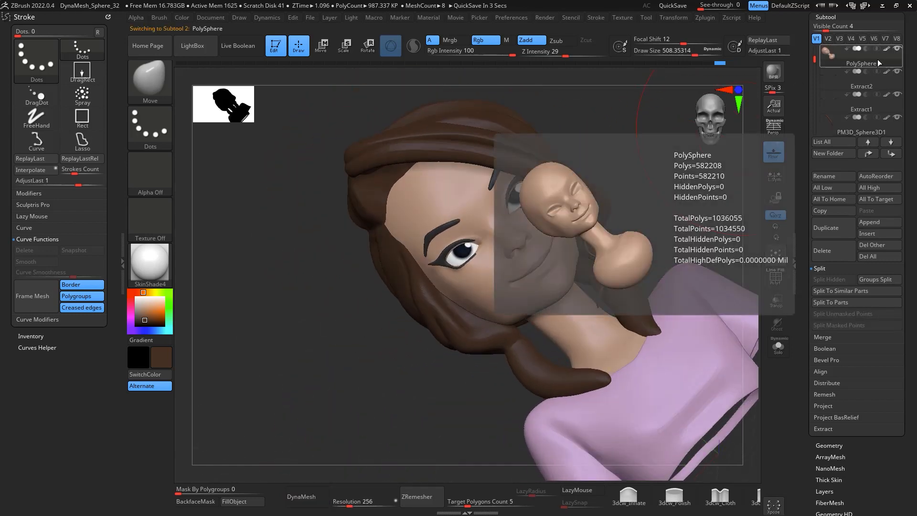
left_click(122, 262)
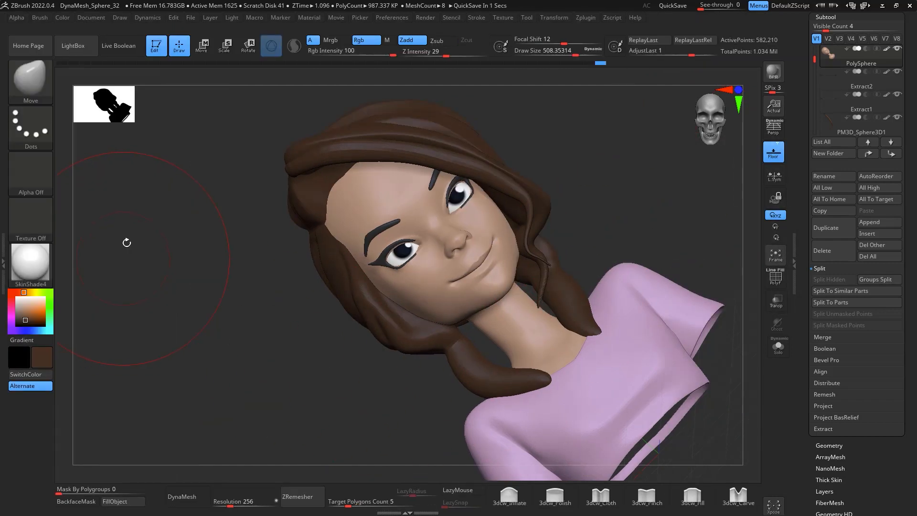
Switch to the Standard brush with the Dots stroke and no alpha for painting the face
left_click_drag(644, 199, 681, 192)
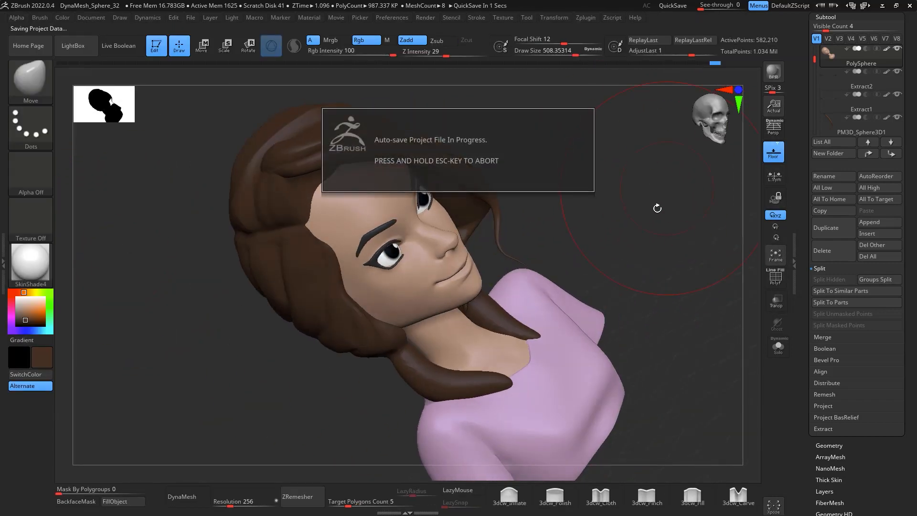
left_click_drag(592, 267, 666, 205)
left_click_drag(640, 243, 667, 303, "alt")
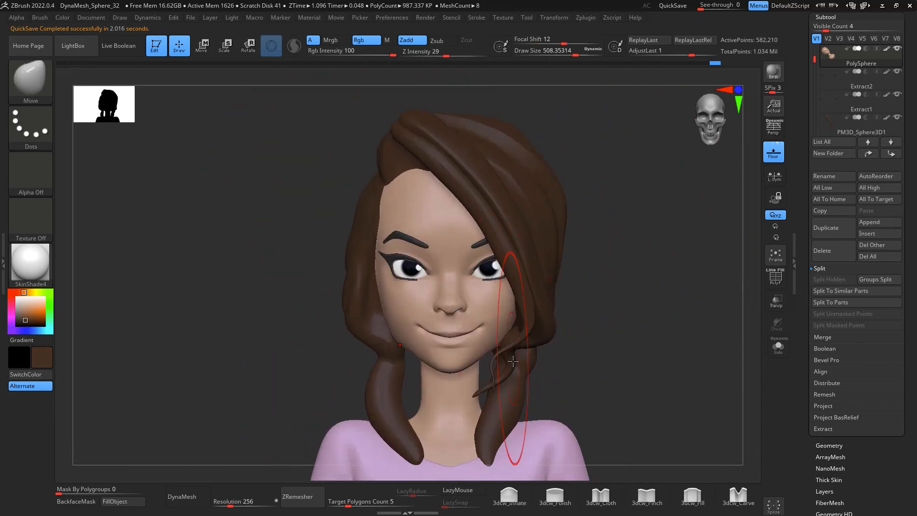
left_click_drag(614, 319, 674, 193, "alt")
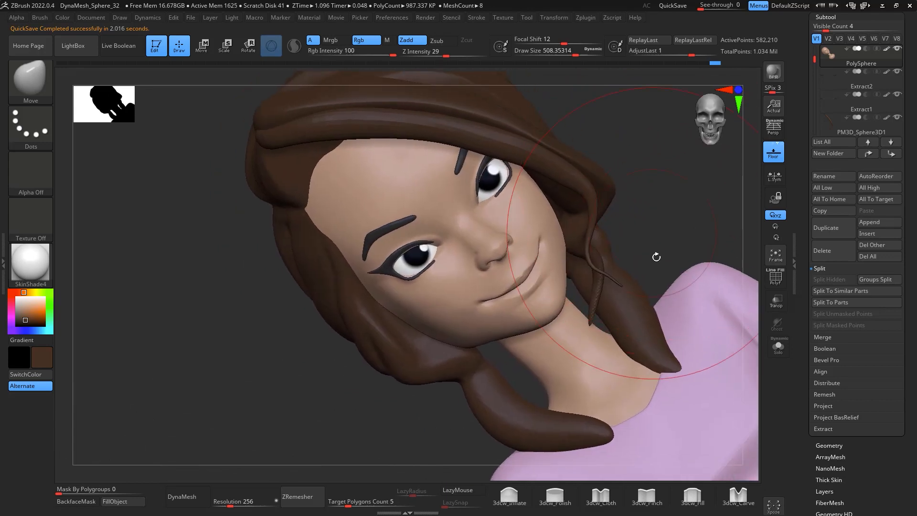
key("b")
key("s")
key("t")
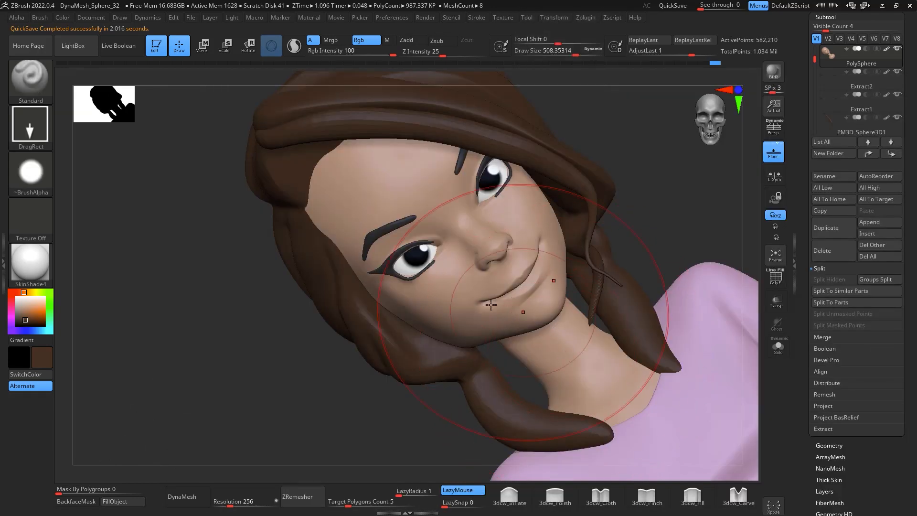
left_click(36, 122)
left_click(91, 129)
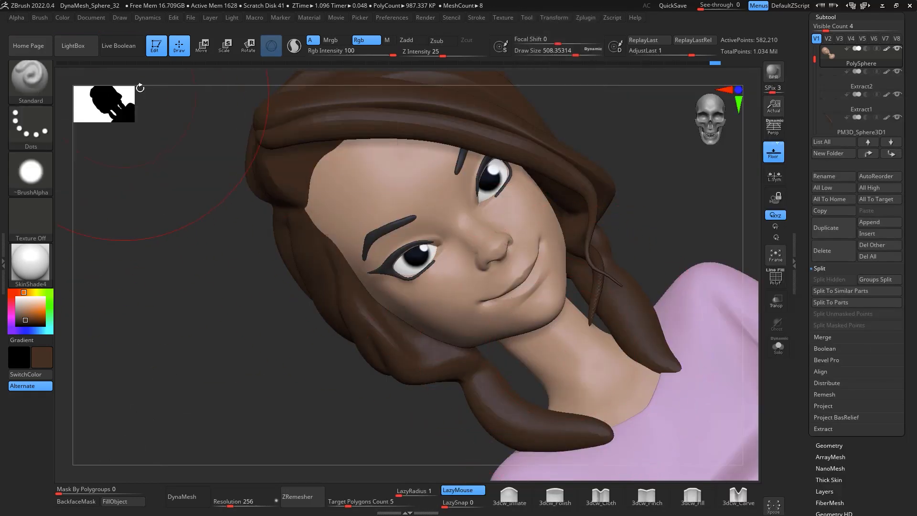
left_click(39, 163)
left_click(89, 186)
Set the draw size to about 35 and prepare a coral red from the sampled skin tone with Rgb Intensity 30
key("space")
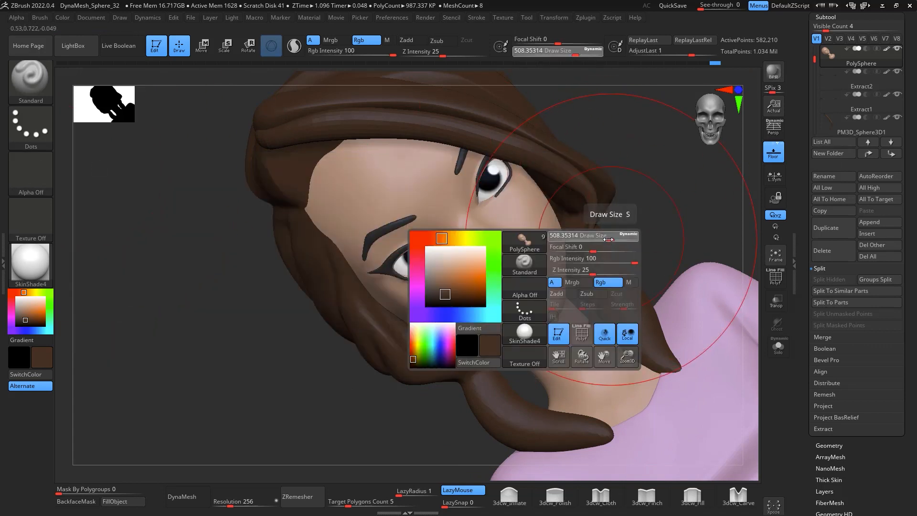
left_click_drag(601, 236, 526, 227)
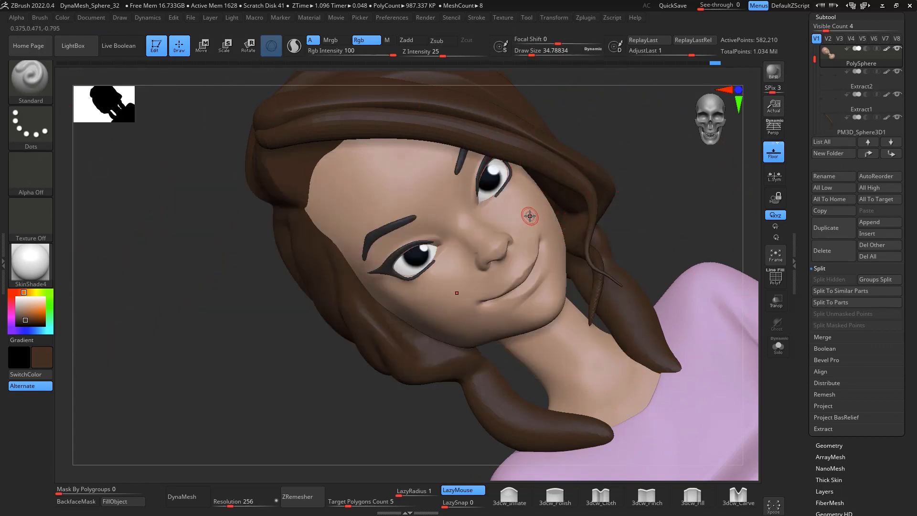
key("c")
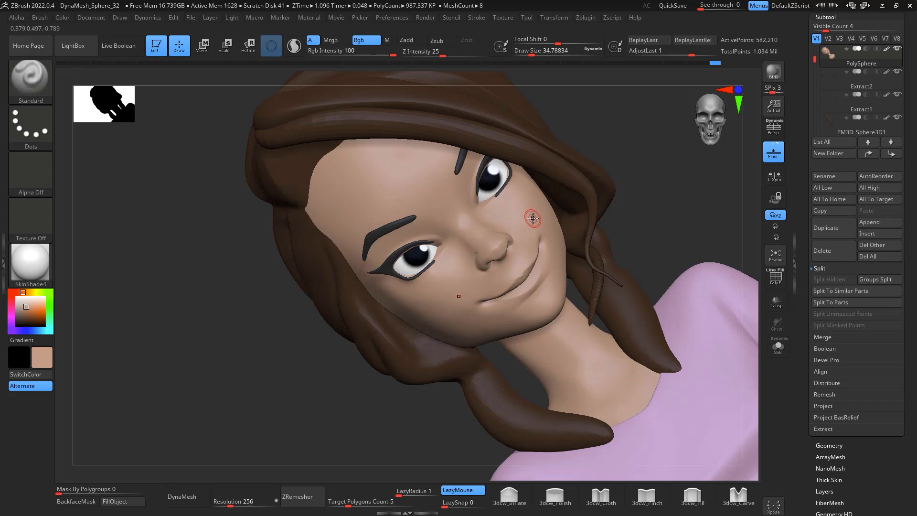
left_click_drag(23, 291, 35, 310)
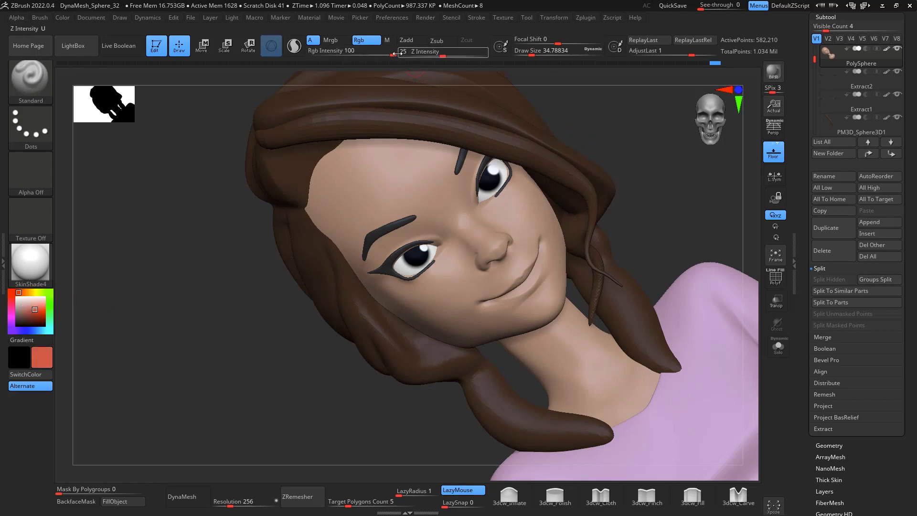
left_click_drag(393, 53, 355, 52)
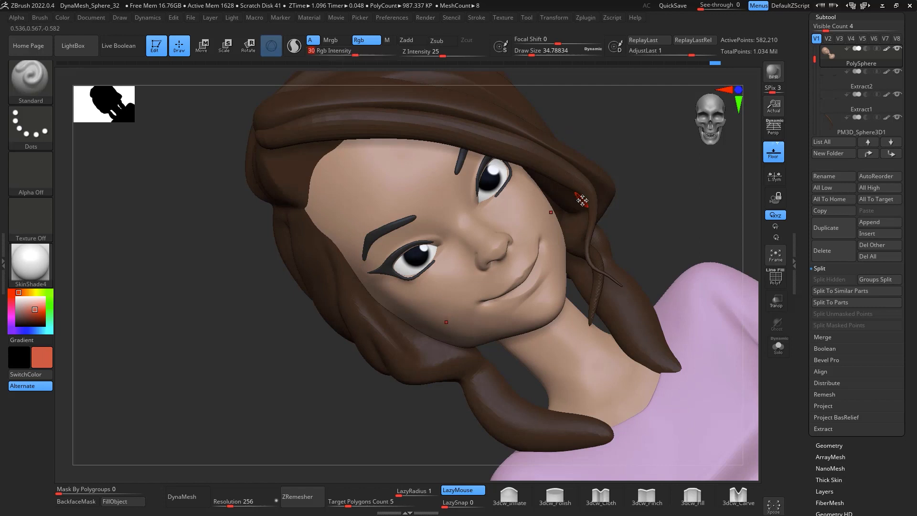
Paint a soft coral blush over the cheeks and nose tip with a draw size of about 128
key("space")
left_click_drag(579, 199, 587, 196)
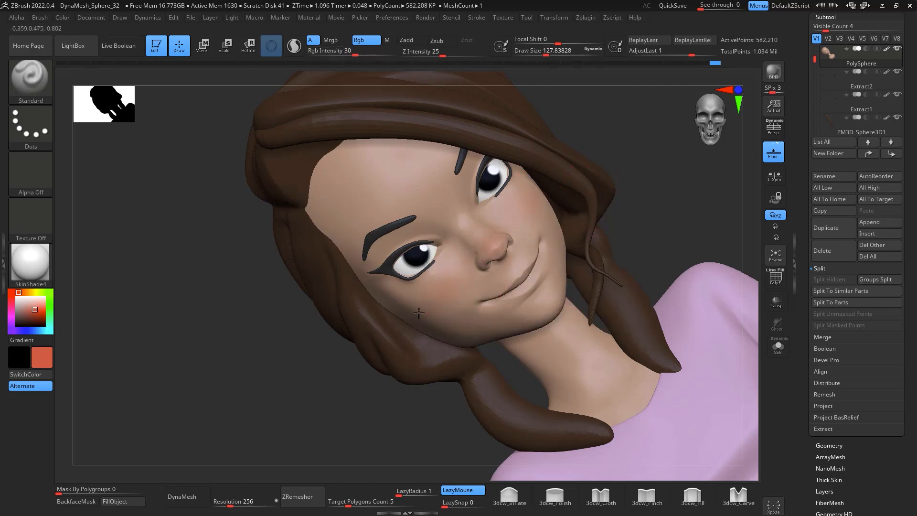
left_click_drag(640, 122, 645, 150)
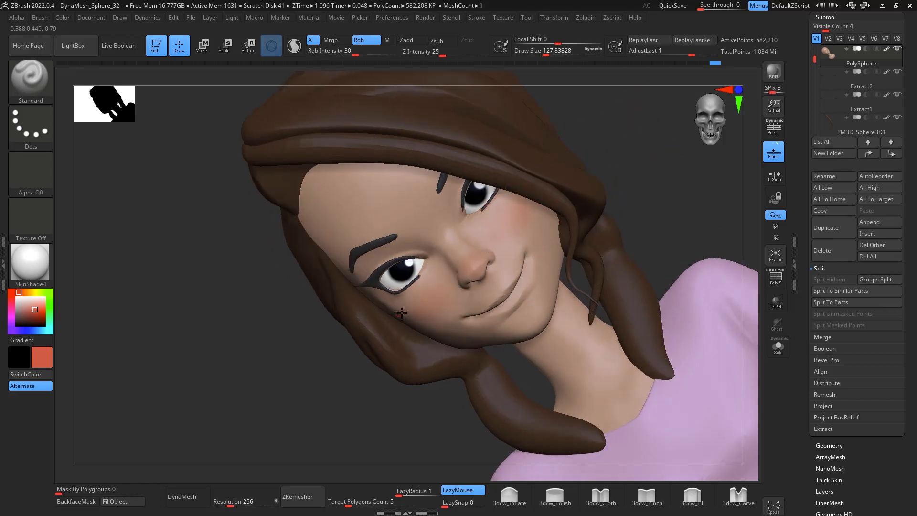
left_click_drag(630, 145, 650, 174)
Reduce the draw size to about 33 and darken the paint colour to a muted reddish brown for the lips
key("space")
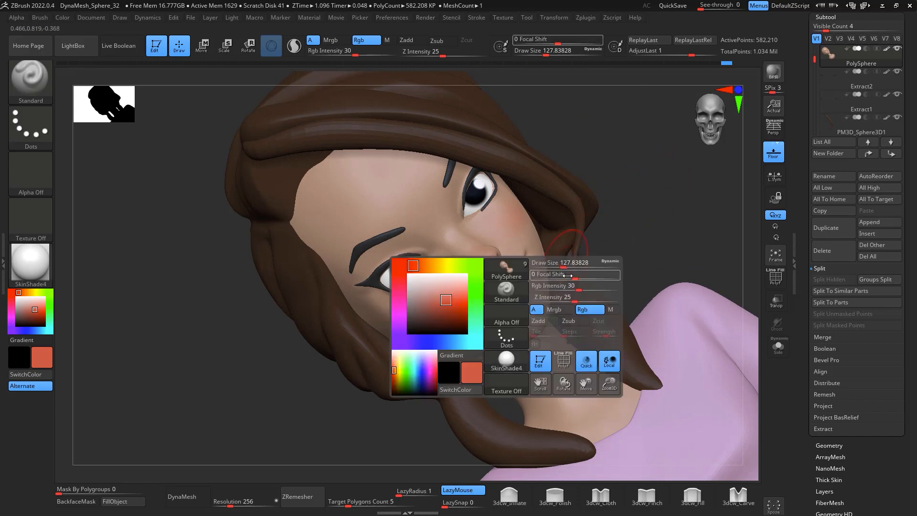
left_click_drag(563, 263, 549, 263)
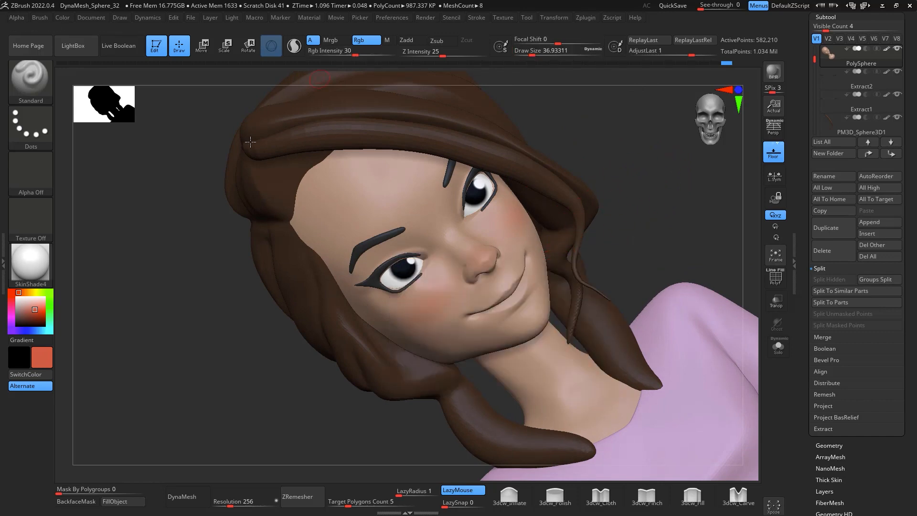
left_click_drag(35, 309, 25, 315)
mouse_move(621, 197)
left_mouse_down()
mouse_move(688, 194)
mouse_move(668, 197)
mouse_move(632, 158)
mouse_move(647, 203)
left_mouse_up()
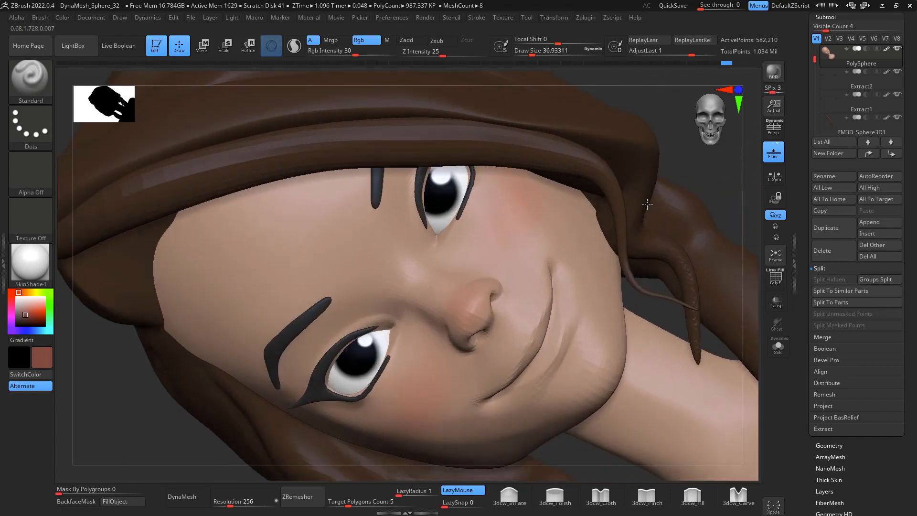
key("space")
left_click_drag(556, 347, 552, 347)
left_click_drag(711, 193, 713, 208, "alt")
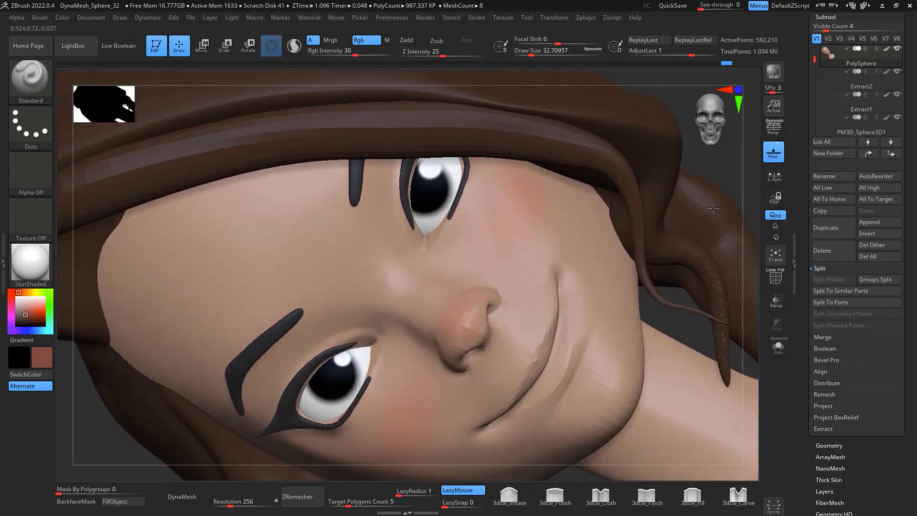
Paint the upper and lower lips in the reddish brown with a draw size of about 23
left_click_drag(635, 358, 604, 231, "alt")
key("space")
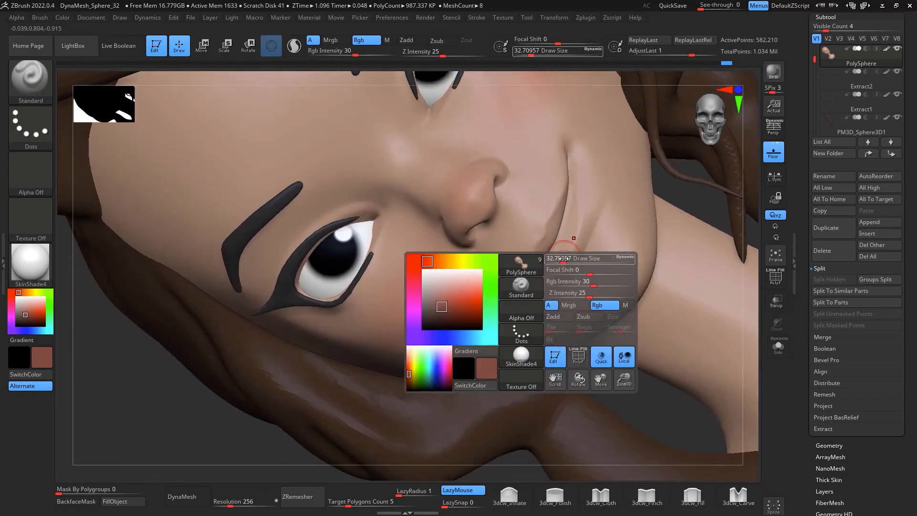
left_click_drag(562, 258, 555, 239)
mouse_move(546, 271)
left_mouse_down()
mouse_move(569, 222)
mouse_move(532, 280)
left_mouse_up()
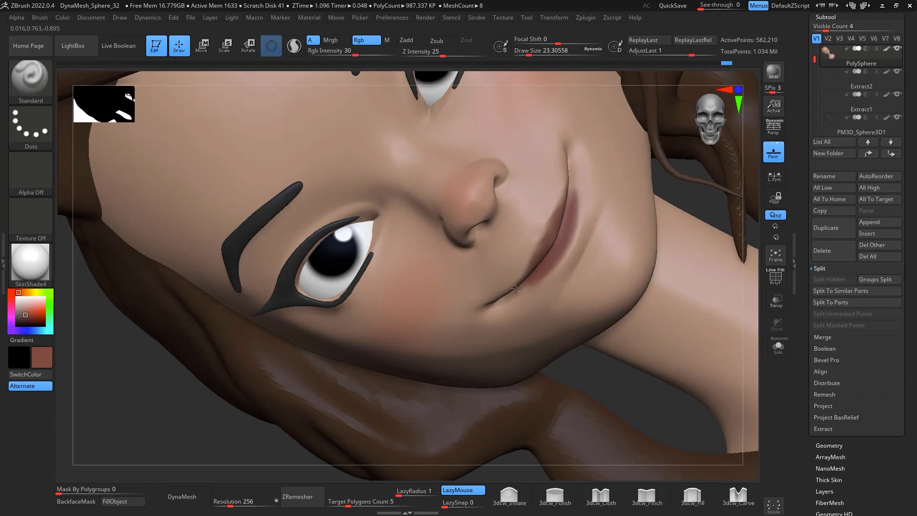
mouse_move(743, 276)
left_mouse_down()
mouse_move(745, 256)
mouse_move(737, 286)
left_mouse_up()
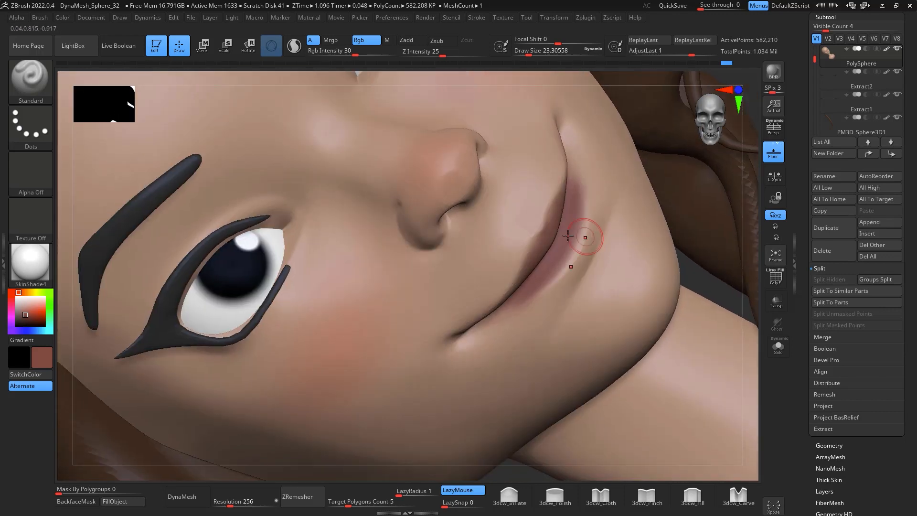
mouse_move(568, 235)
left_mouse_down()
mouse_move(554, 272)
mouse_move(589, 206)
mouse_move(577, 237)
left_mouse_up()
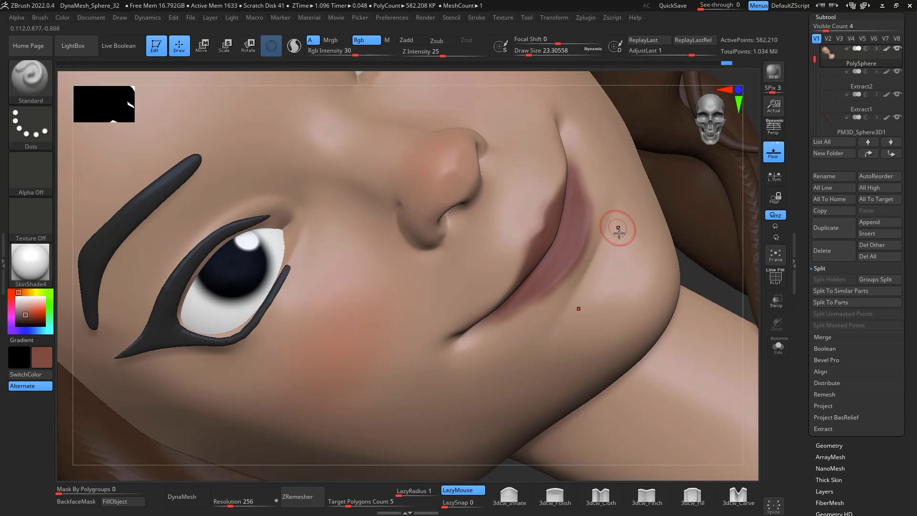
Sample the skin tone and clean up the lip outline with a draw size of about 17
key("c")
left_click_drag(751, 239, 642, 305)
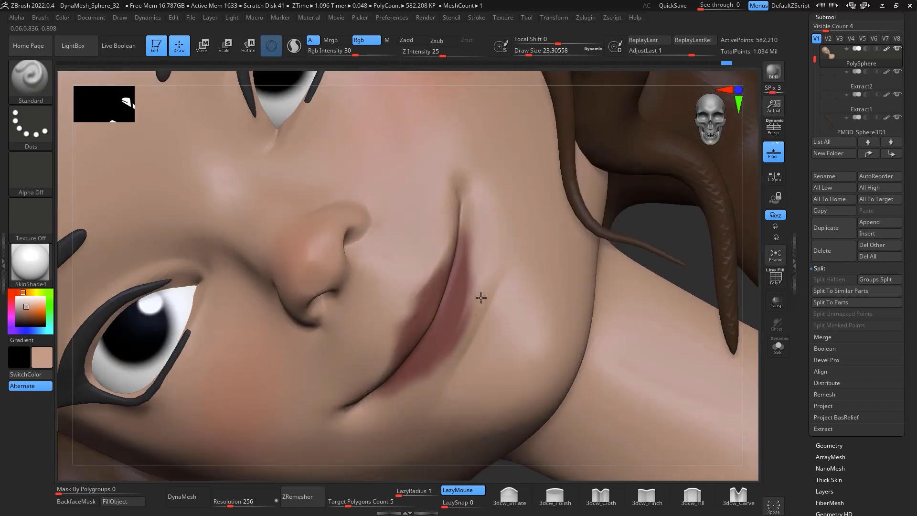
key("space")
left_click_drag(489, 319, 475, 276)
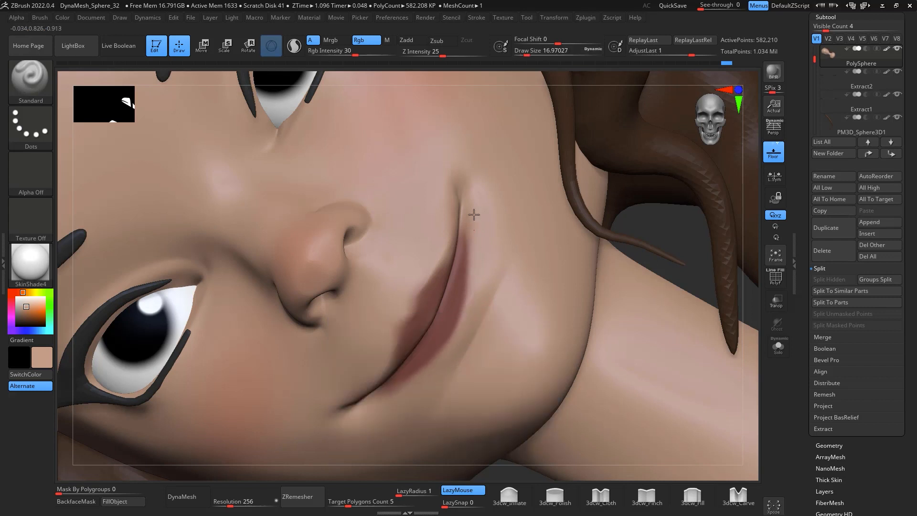
left_click_drag(418, 278, 448, 234)
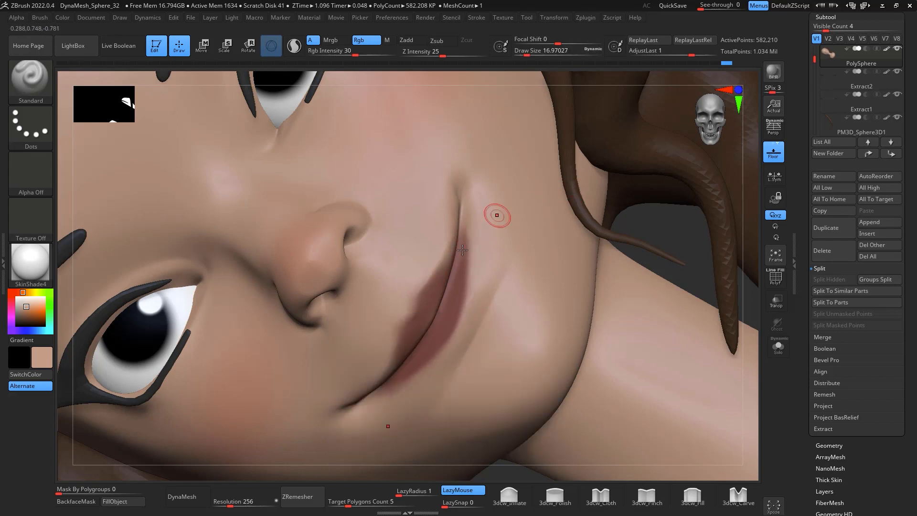
Resample the lip colour to refine the lip edges, and pick the skin tone again for touch-ups
key("c")
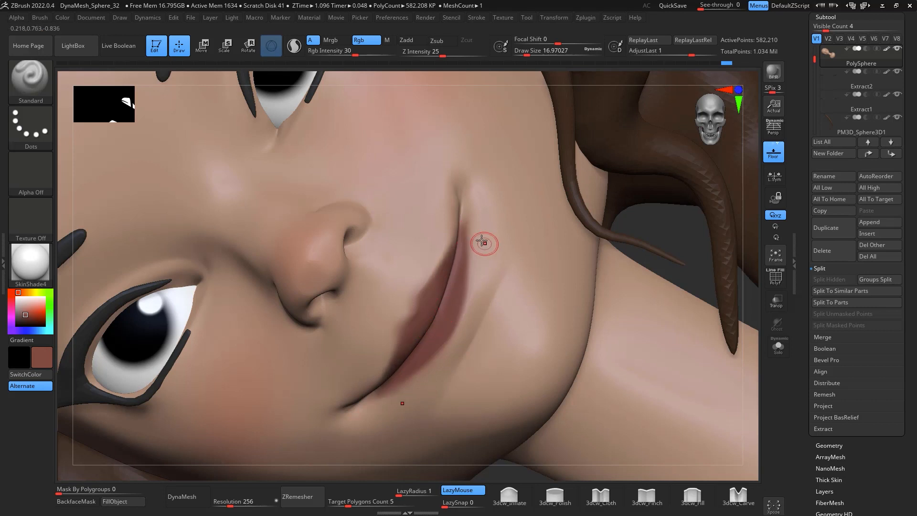
key("c")
left_click_drag(640, 222, 711, 282, "shift")
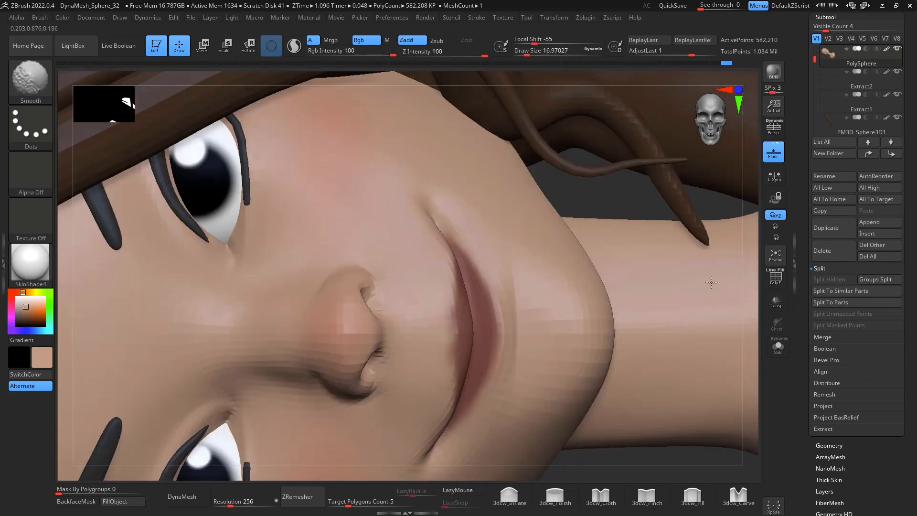
left_click_drag(730, 383, 755, 136, "alt")
left_click_drag(538, 449, 625, 167)
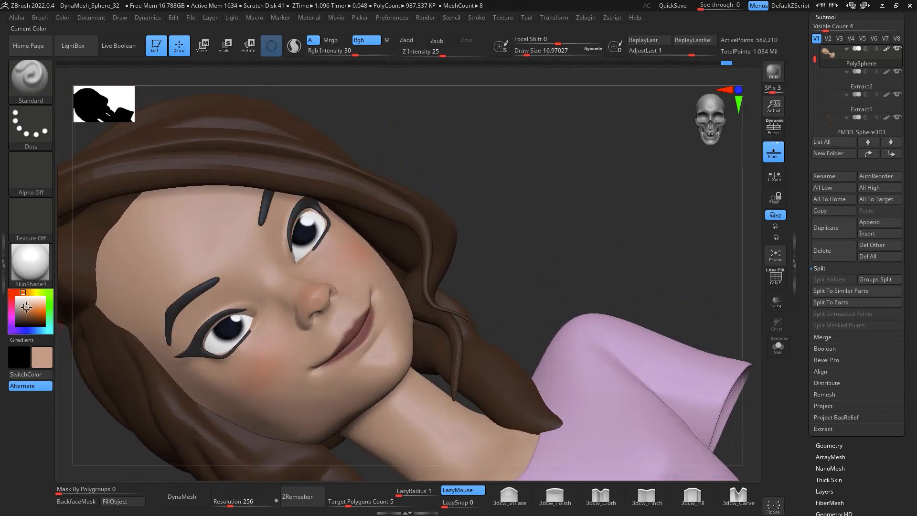
Choose a greyish brown and shade lightly around the upper eyelids, raising the draw size to about 44
left_click_drag(26, 307, 18, 315)
key("space")
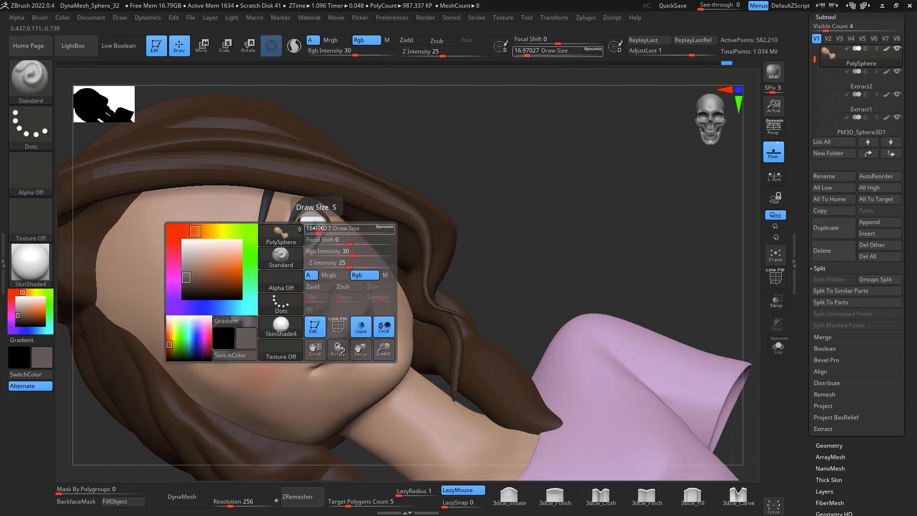
left_click_drag(315, 230, 322, 230)
left_click_drag(414, 159, 365, 179)
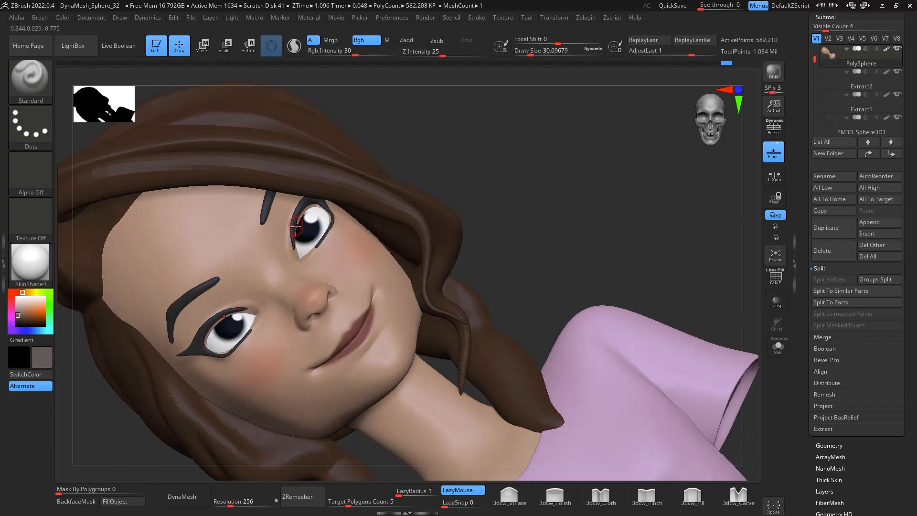
key("space")
left_click_drag(284, 234, 290, 234)
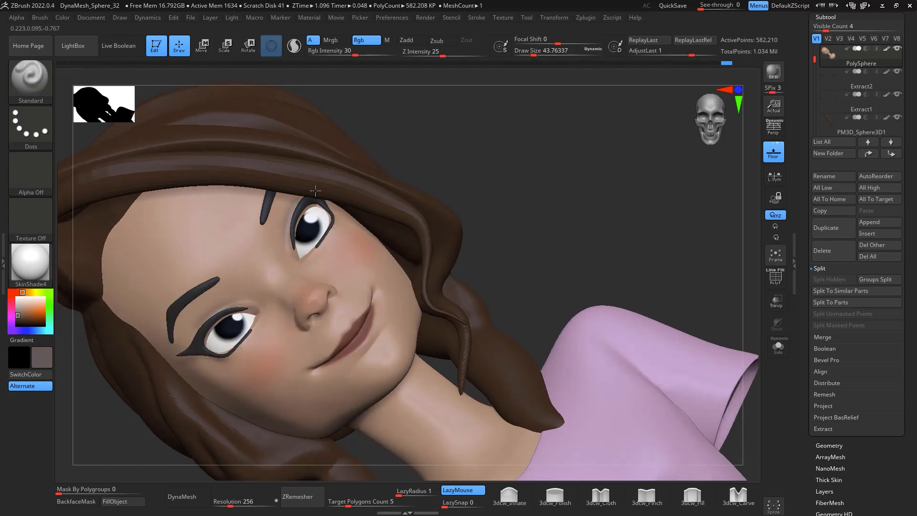
left_click_drag(489, 169, 525, 251)
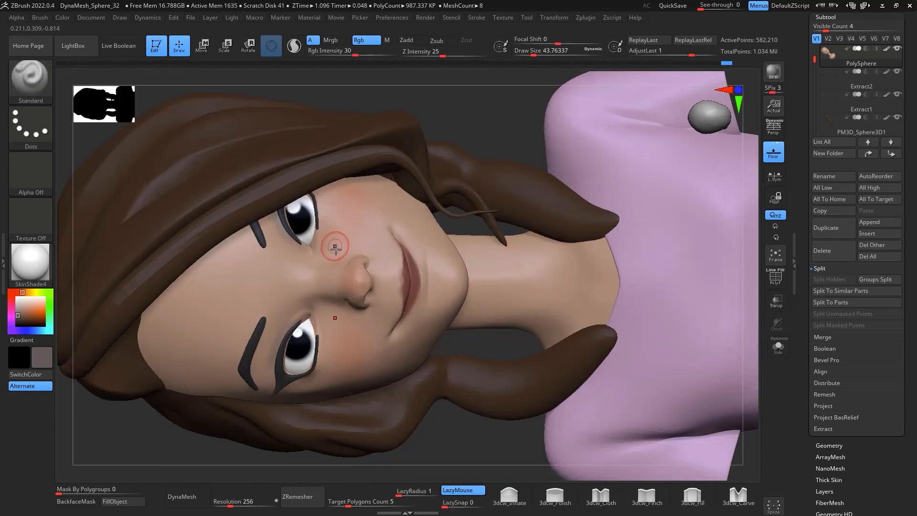
Sample the skin tone, darken it to brown, paint eyeshadow above both eyes, and reduce the draw size to about 18
key("c")
left_click_drag(26, 308, 25, 317)
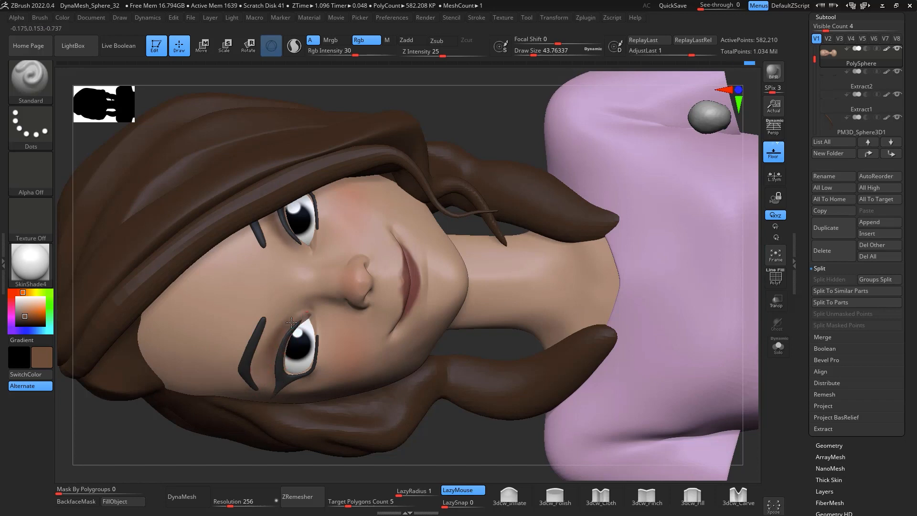
mouse_move(506, 462)
left_mouse_down("alt")
mouse_move(592, 268)
mouse_move(607, 272)
mouse_move(593, 251)
mouse_move(606, 291)
mouse_move(607, 240)
left_mouse_up("alt")
mouse_move(629, 271)
left_mouse_down()
mouse_move(652, 258)
mouse_move(631, 281)
mouse_move(587, 143)
mouse_move(626, 143)
mouse_move(662, 196)
mouse_move(653, 191)
mouse_move(645, 215)
left_mouse_up()
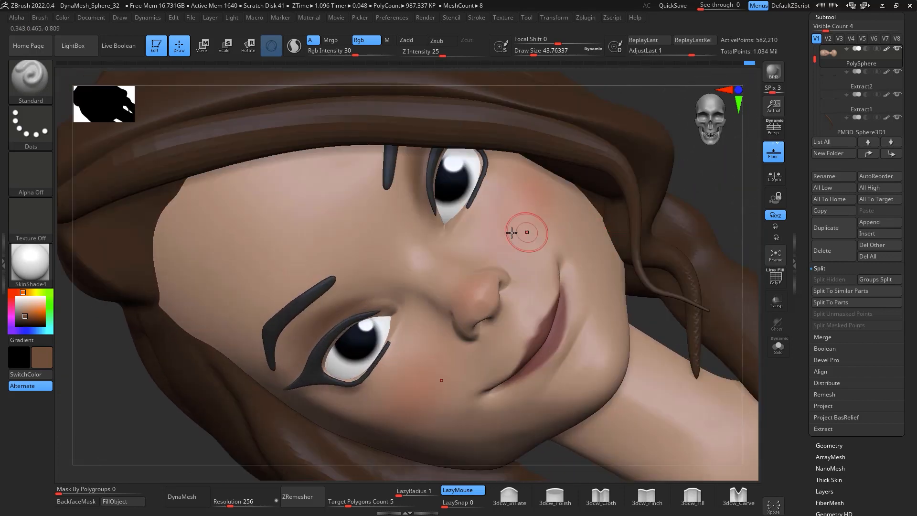
key("space")
left_click_drag(503, 214, 497, 214)
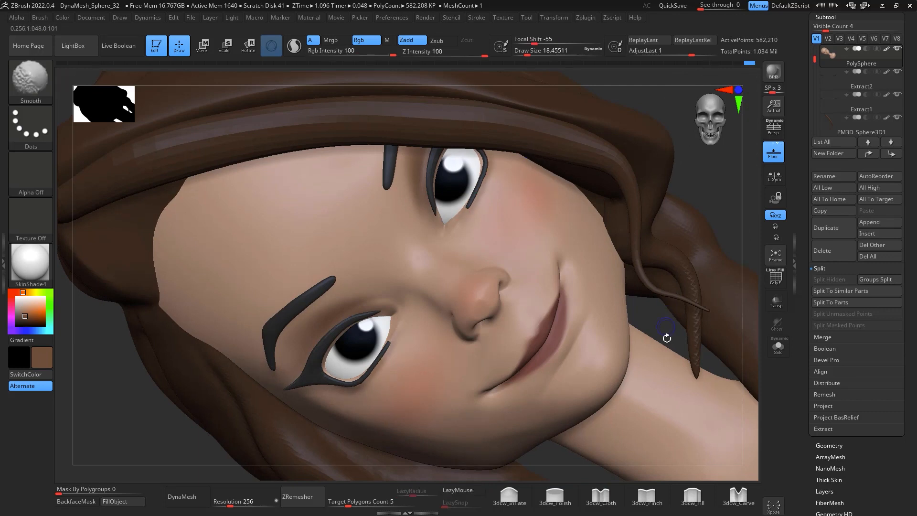
Set the paint colour to black and switch the Standard brush to the DragRect stroke with Alpha 12
left_click_drag(667, 334, 722, 250)
key("f")
left_click_drag(730, 403, 710, 286)
left_click_drag(698, 248, 655, 277, "alt")
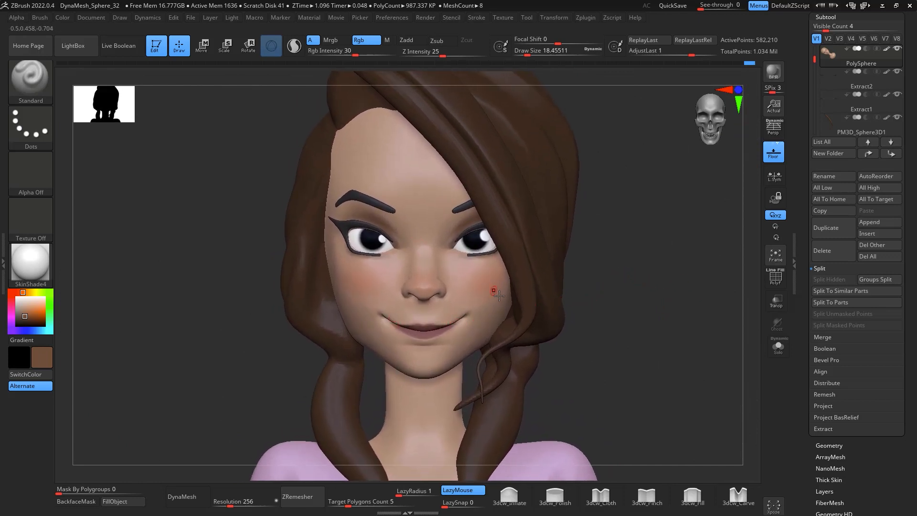
left_click_drag(43, 319, 17, 325)
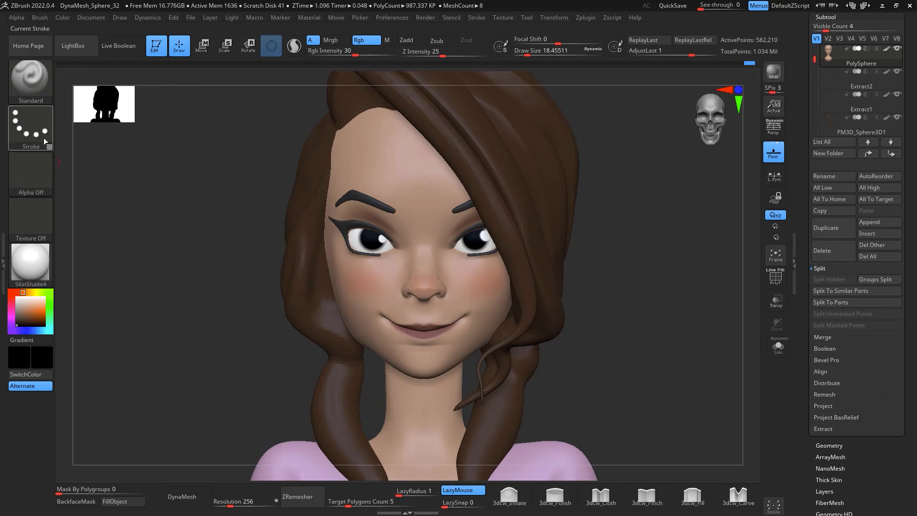
left_click(30, 127)
left_click(135, 136)
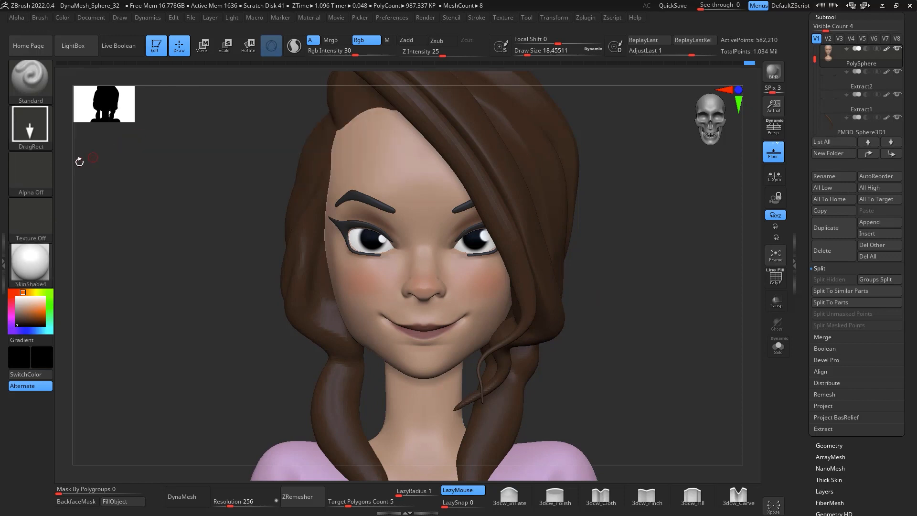
left_click(43, 175)
left_click(98, 235)
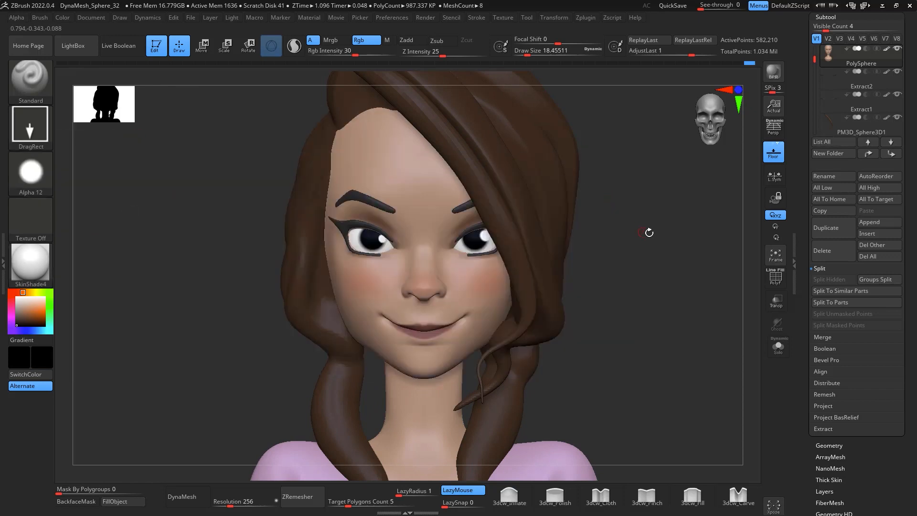
Stamp a small black beauty mark on the cheek with a draw size of about 14 and Rgb Intensity 72
mouse_move(647, 232)
left_mouse_down()
mouse_move(640, 248)
mouse_move(776, 225)
left_mouse_up()
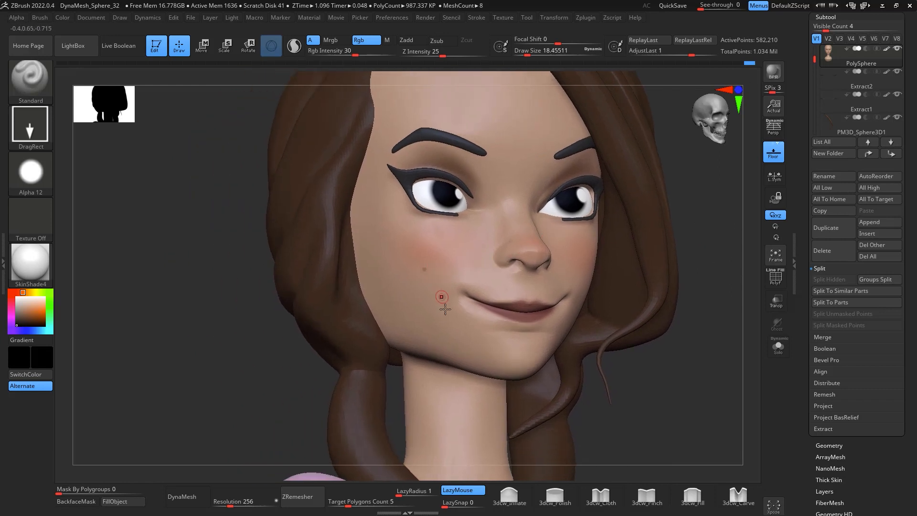
key("space")
left_click_drag(445, 300, 441, 300)
left_click_drag(354, 54, 380, 54)
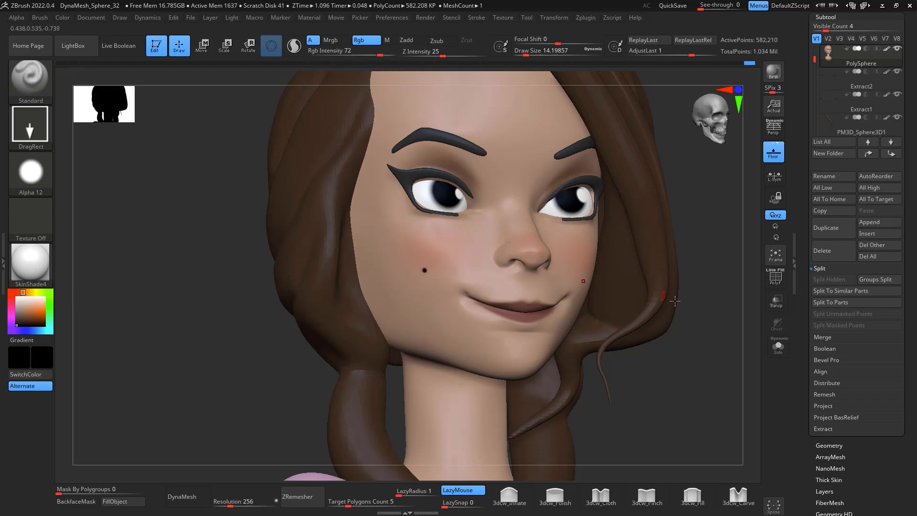
mouse_move(702, 382)
left_mouse_down()
mouse_move(704, 401)
mouse_move(662, 352)
mouse_move(667, 338)
mouse_move(655, 381)
left_mouse_up()
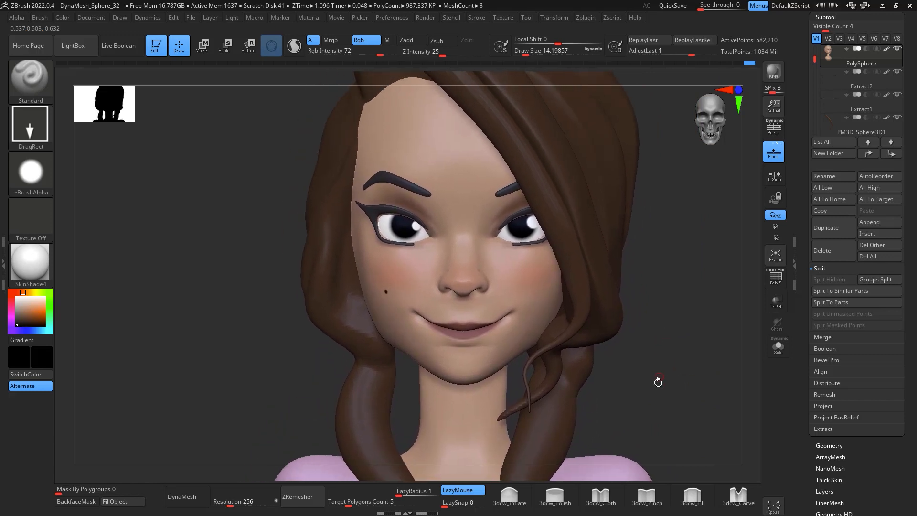
Duplicate the PolySphere head, hide the original, make the copy active and set the draw size to about 128
left_click(833, 228)
left_click(900, 74)
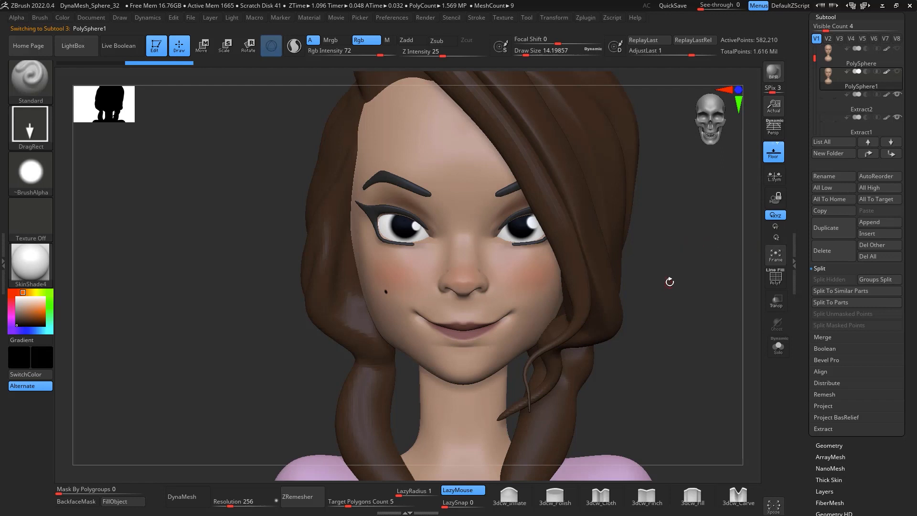
mouse_move(669, 282)
left_mouse_down("alt")
mouse_move(663, 267)
mouse_move(657, 283)
mouse_move(616, 264)
left_mouse_up("alt")
key("space")
left_click_drag(460, 299, 481, 298)
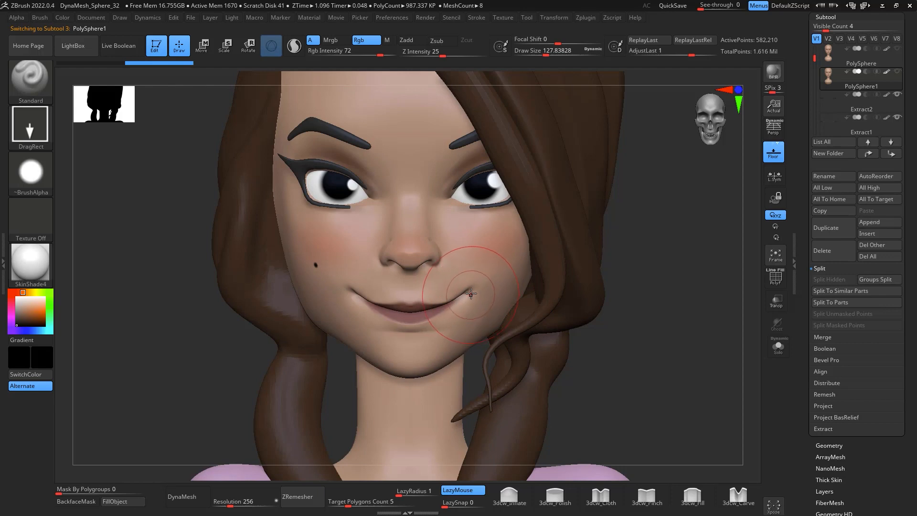
Undo the stray dot at the mouth corner and reshape that corner with an enlarged Move brush
key("space")
left_click_drag(470, 293, 472, 296)
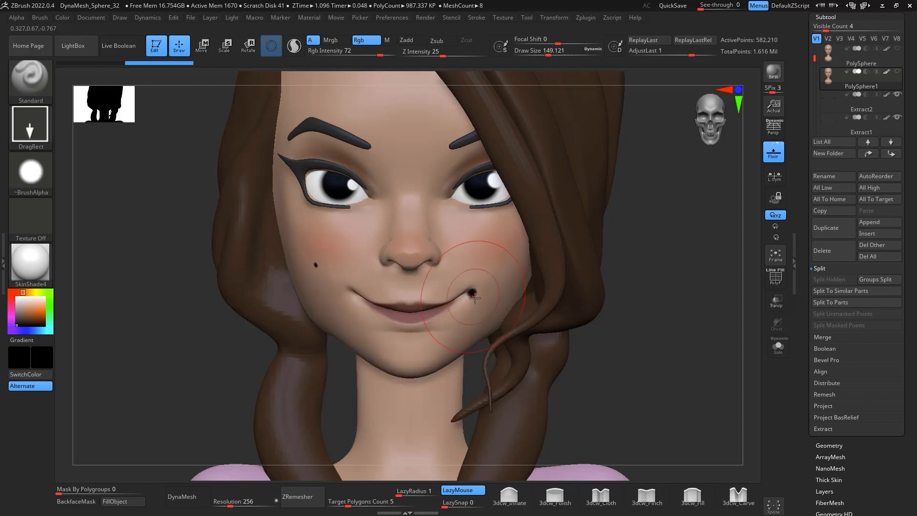
key("ctrl+z")
key("m")
key("v")
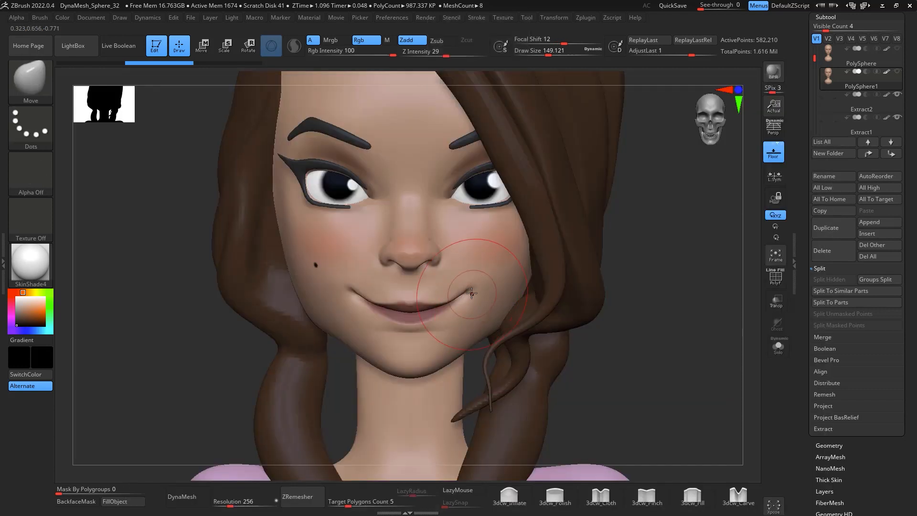
left_click_drag(464, 296, 467, 289)
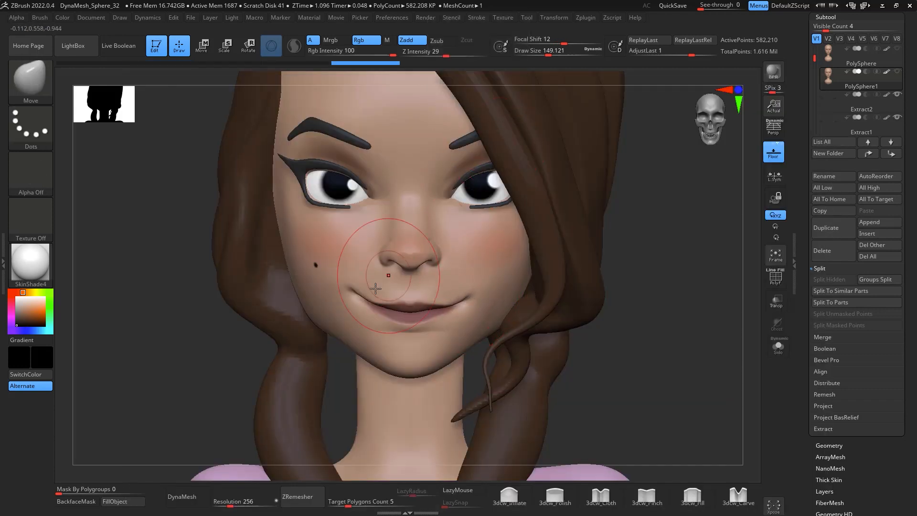
Reshape both mouth corners with the Move brush to refine the lopsided smile on the active head copy
left_click_drag(356, 292, 350, 283)
left_click_drag(470, 306, 467, 301)
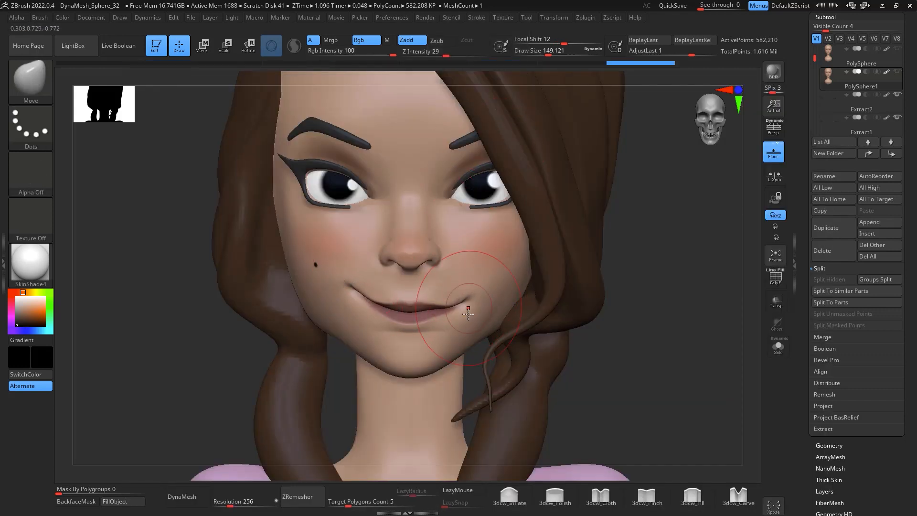
key("shift")
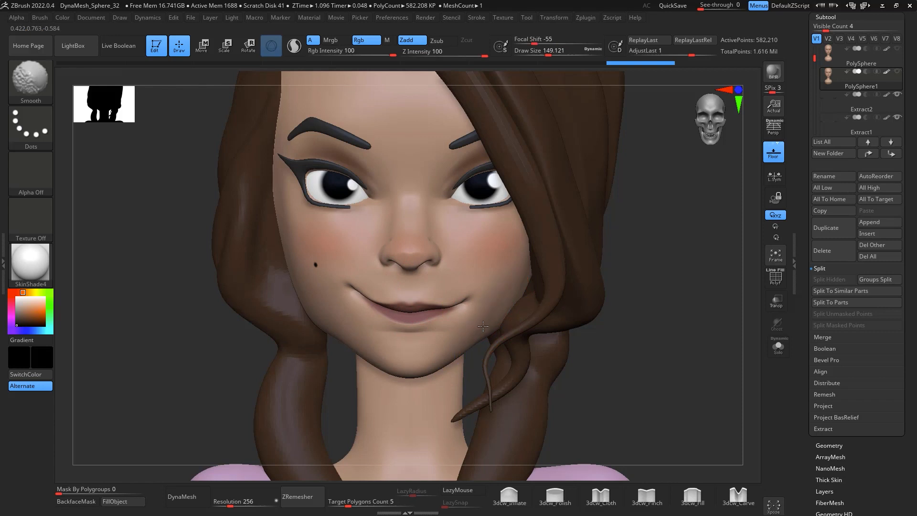
mouse_move(638, 338)
left_mouse_down()
mouse_move(663, 315)
mouse_move(640, 306)
mouse_move(646, 331)
mouse_move(629, 274)
left_mouse_up()
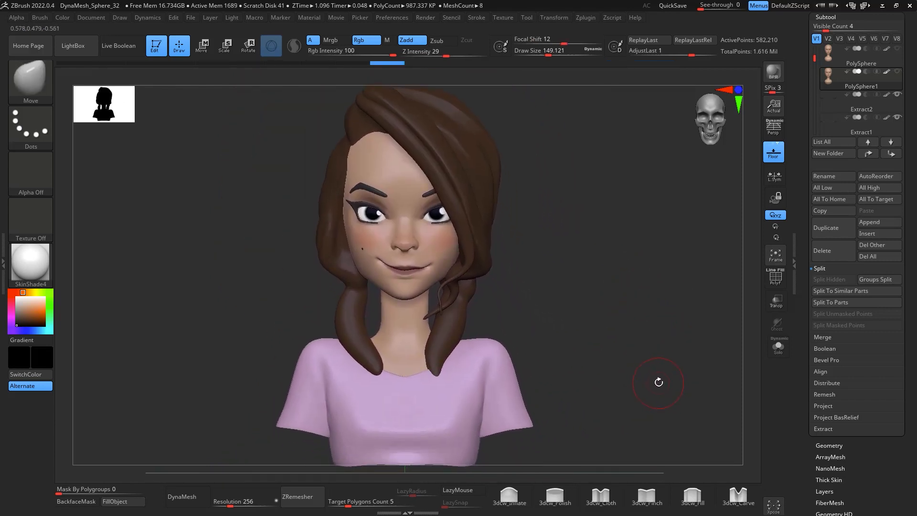
left_click_drag(438, 272, 432, 272)
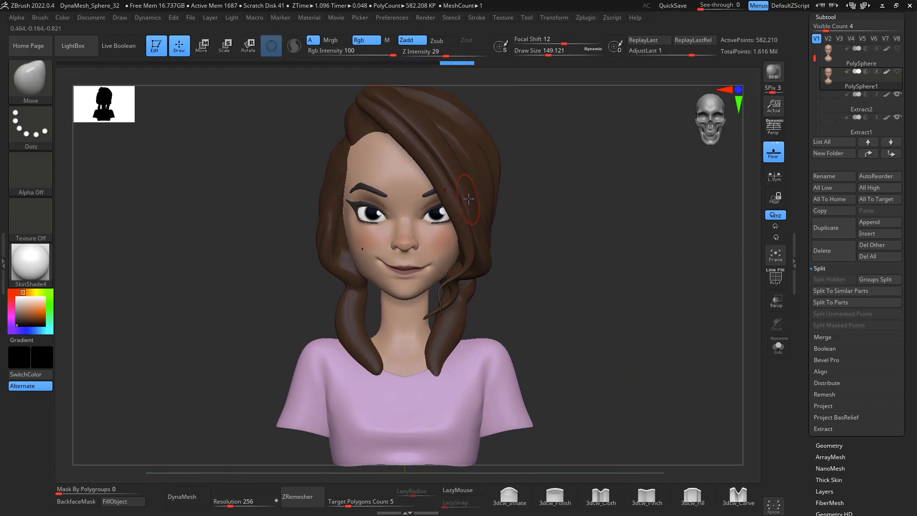
left_click_drag(643, 366, 619, 349)
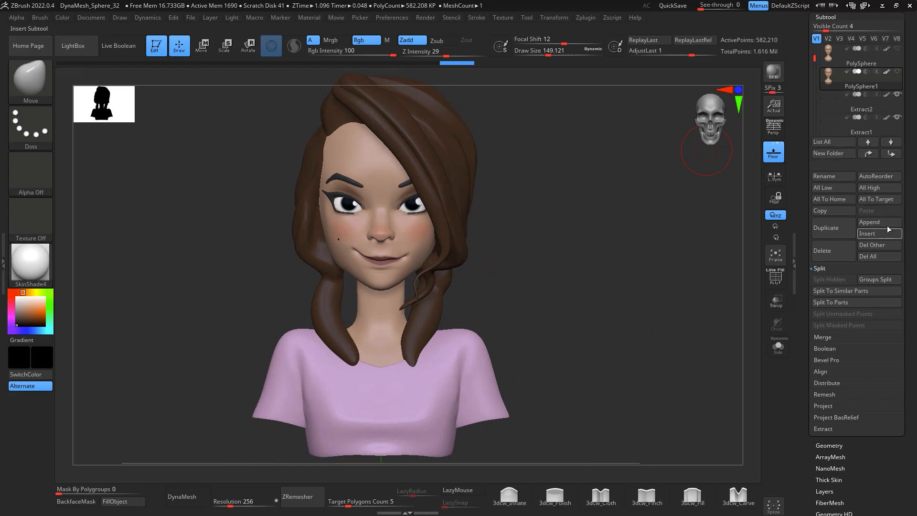
Append a cylinder subtool to the bust, make it active and toggle the visibility of another subtool in the list
left_click_drag(911, 182, 911, 205)
mouse_move(815, 81)
left_mouse_down()
mouse_move(816, 55)
mouse_move(814, 133)
mouse_move(814, 80)
left_mouse_up()
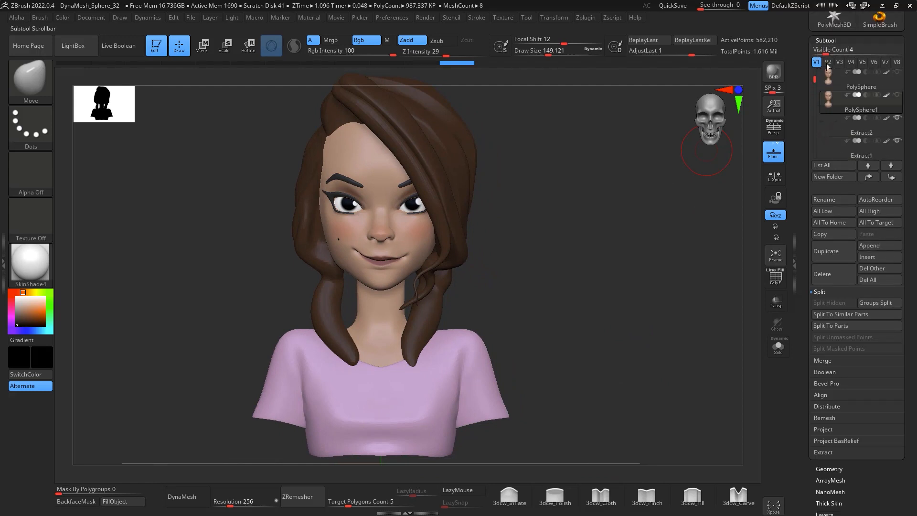
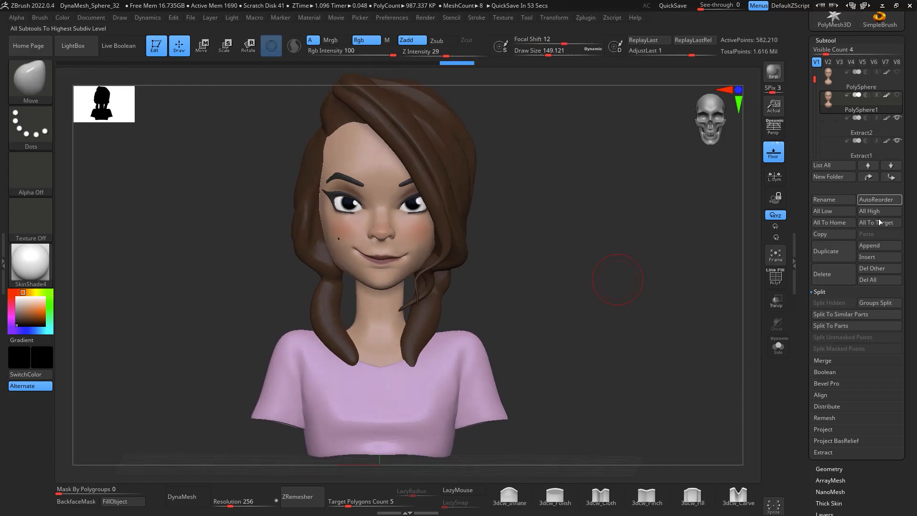
left_click(883, 246)
left_click(595, 265)
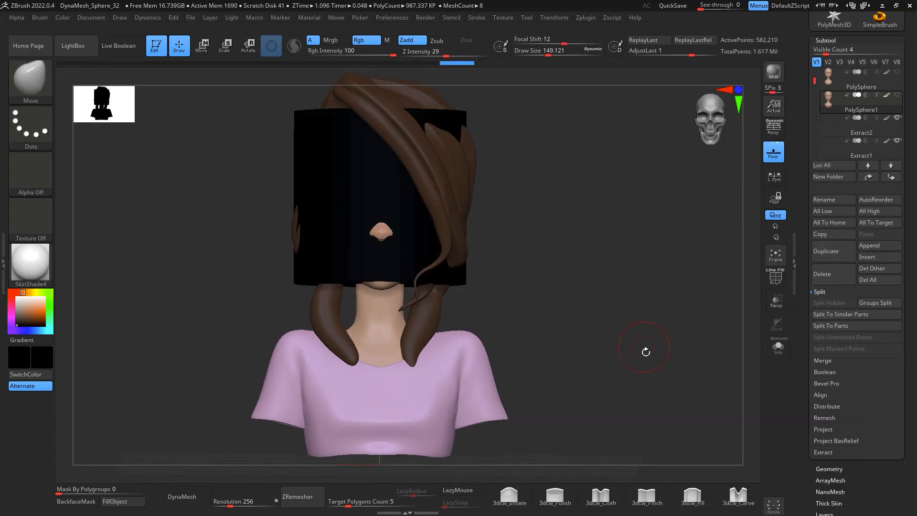
left_click_drag(814, 81, 815, 129)
left_click(838, 154)
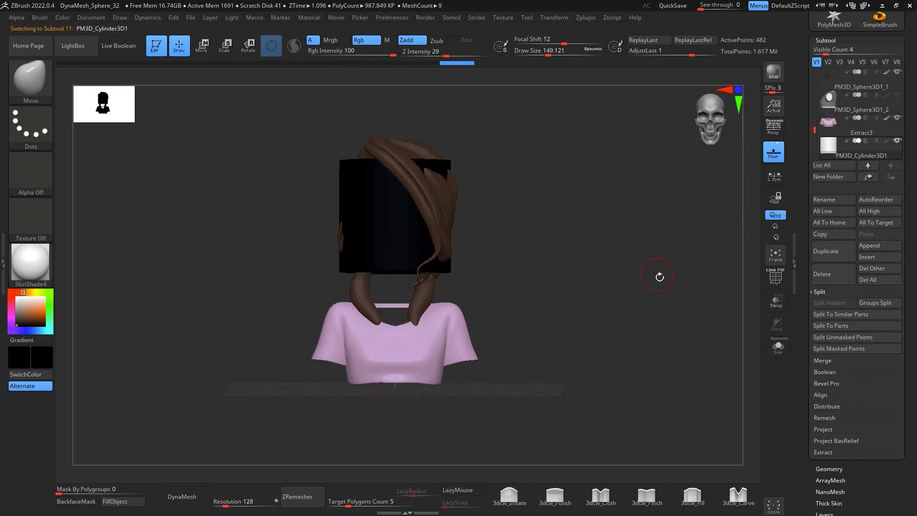
right_click_drag(660, 277, 662, 261, "ctrl")
mouse_move(814, 130)
left_mouse_down()
mouse_move(814, 73)
mouse_move(815, 131)
left_mouse_up()
left_click(897, 121)
right_click_drag(611, 231, 612, 266, "ctrl")
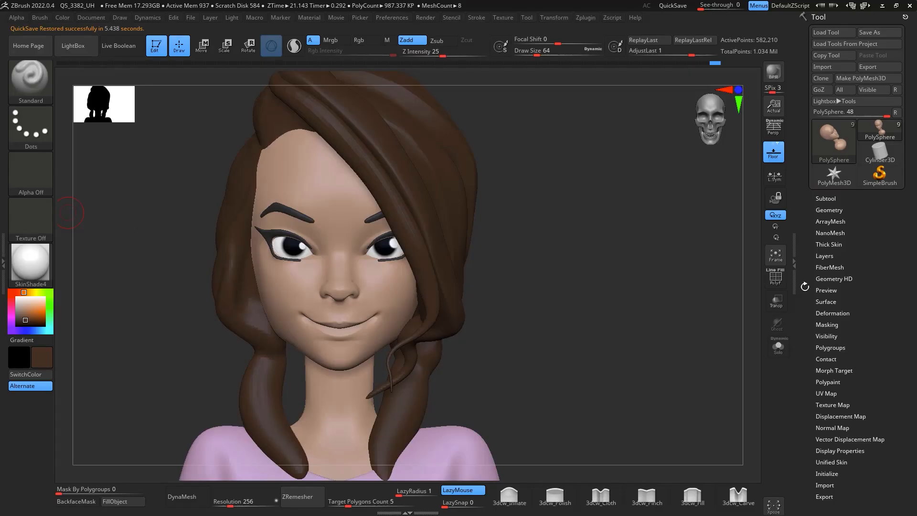
mouse_move(575, 320)
left_mouse_down()
mouse_move(567, 351)
mouse_move(607, 314)
left_mouse_up()
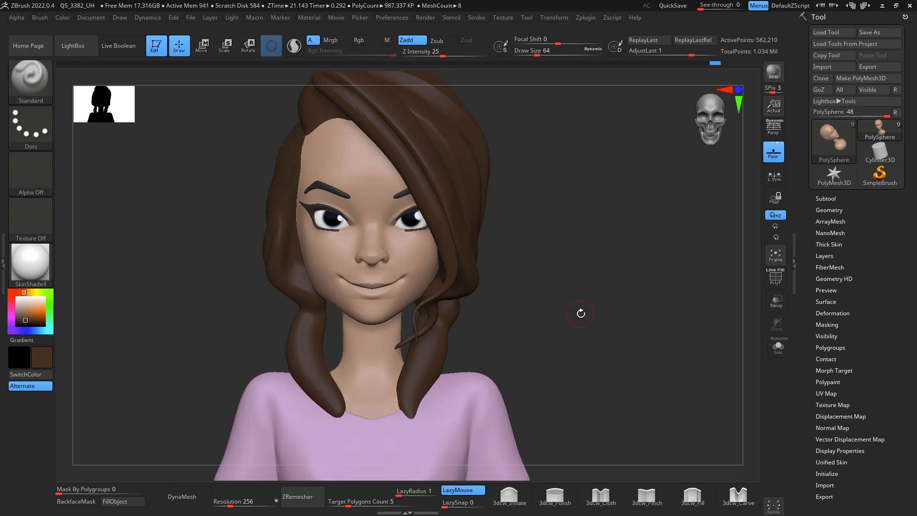
mouse_move(597, 297)
left_mouse_down()
mouse_move(607, 336)
mouse_move(597, 365)
mouse_move(619, 327)
mouse_move(610, 328)
mouse_move(610, 349)
left_mouse_up()
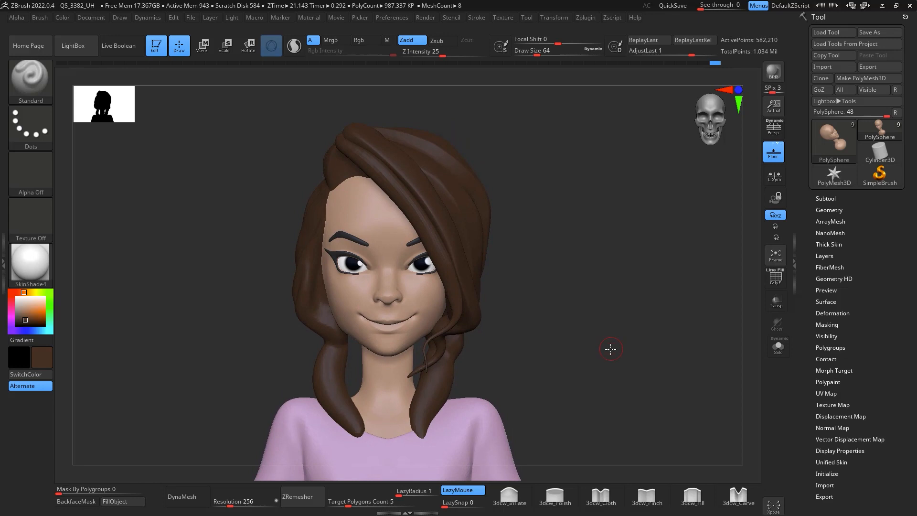